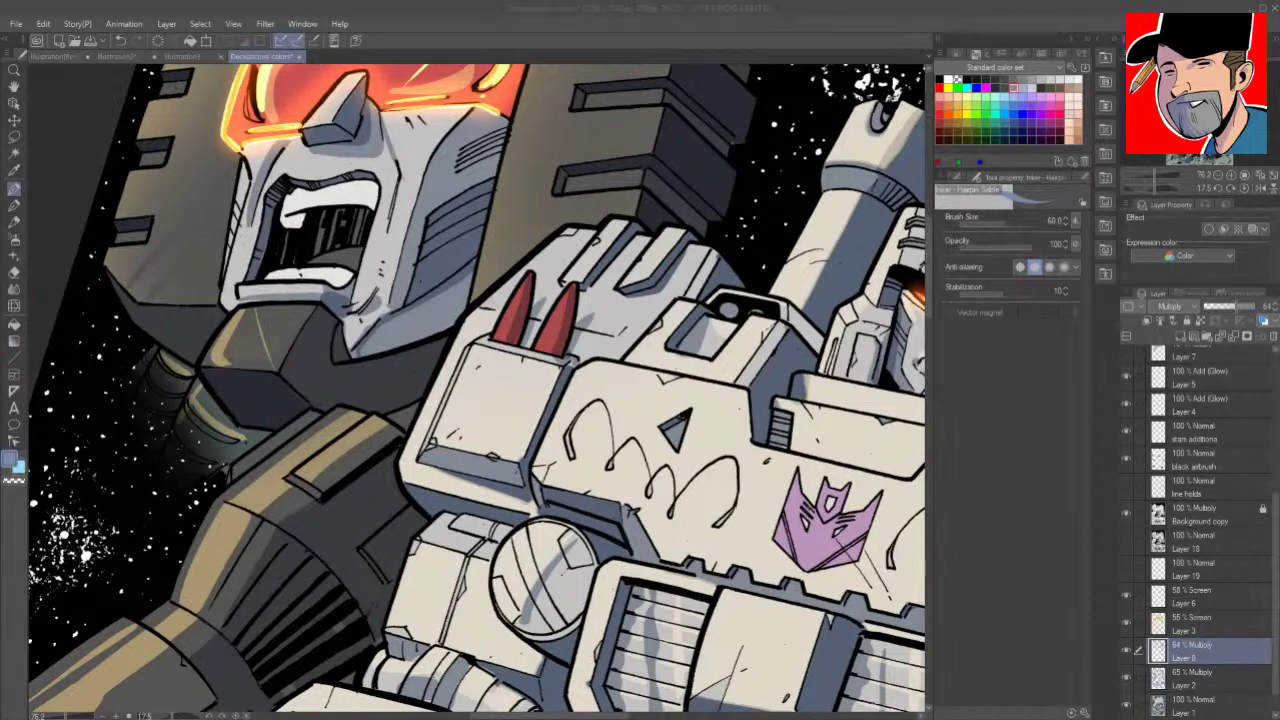
# Step: Brush shadow strokes onto the white robot's cylindrical arm joint beside the chest grille, on the selected Multiply layer
pyautogui.scroll(-3, 641, 314)
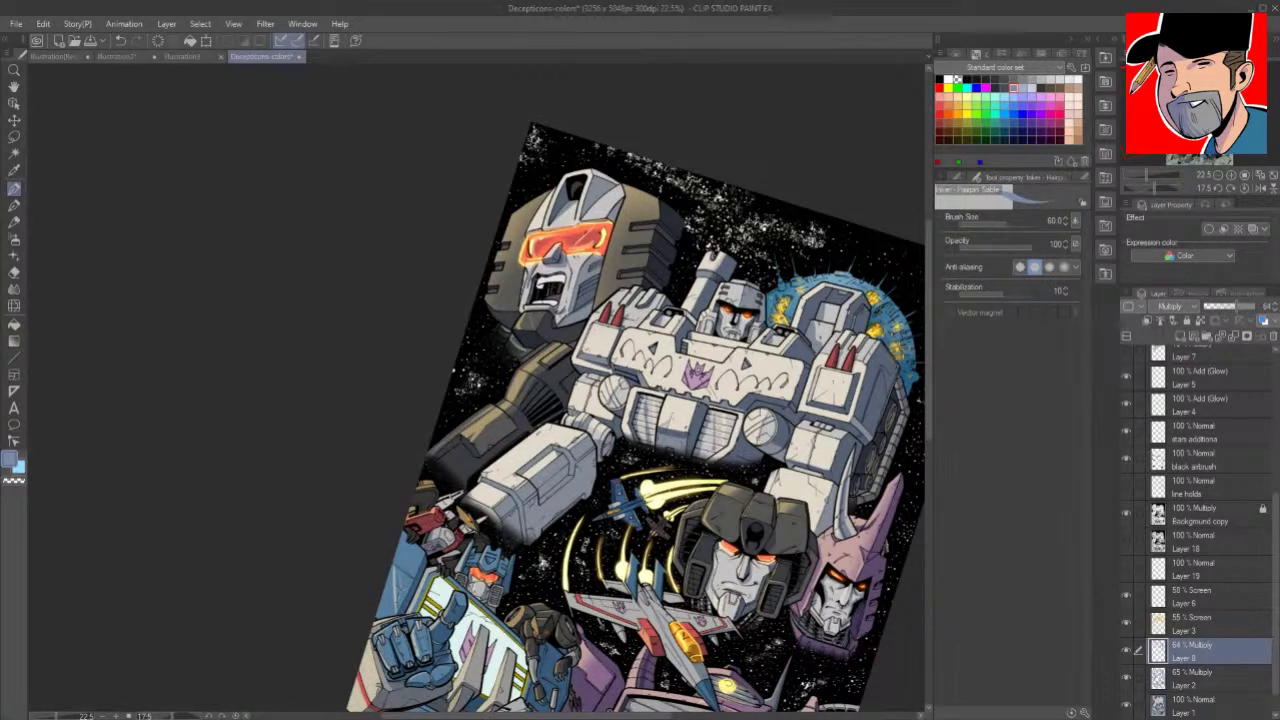
pyautogui.moveTo(929, 292); pyautogui.dragTo(929, 334)
pyautogui.press('space')
pyautogui.moveTo(722, 485); pyautogui.dragTo(522, 462)
pyautogui.hotkey('shift', 'space')
pyautogui.moveTo(778, 519); pyautogui.dragTo(806, 394)
pyautogui.moveTo(717, 381)
pyautogui.mouseDown()
pyautogui.moveTo(797, 389)
pyautogui.moveTo(786, 382)
pyautogui.mouseUp()
pyautogui.hotkey('ctrl', 'space')
pyautogui.click(630, 294)
pyautogui.click(636, 300)
pyautogui.press('space')
pyautogui.moveTo(638, 280); pyautogui.dragTo(786, 429)
pyautogui.press('space')
pyautogui.moveTo(686, 284); pyautogui.dragTo(728, 312)
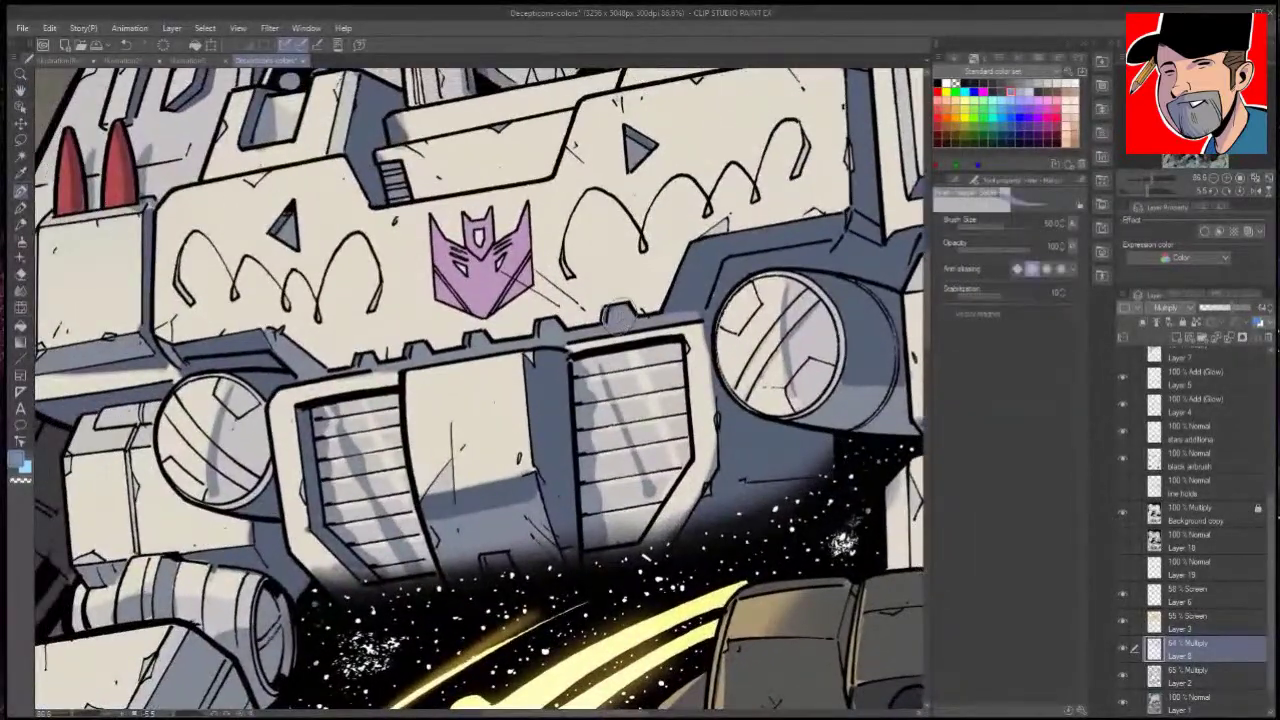
pyautogui.moveTo(522, 364)
pyautogui.mouseDown()
pyautogui.moveTo(536, 480)
pyautogui.moveTo(641, 417)
pyautogui.moveTo(745, 318)
pyautogui.mouseUp()
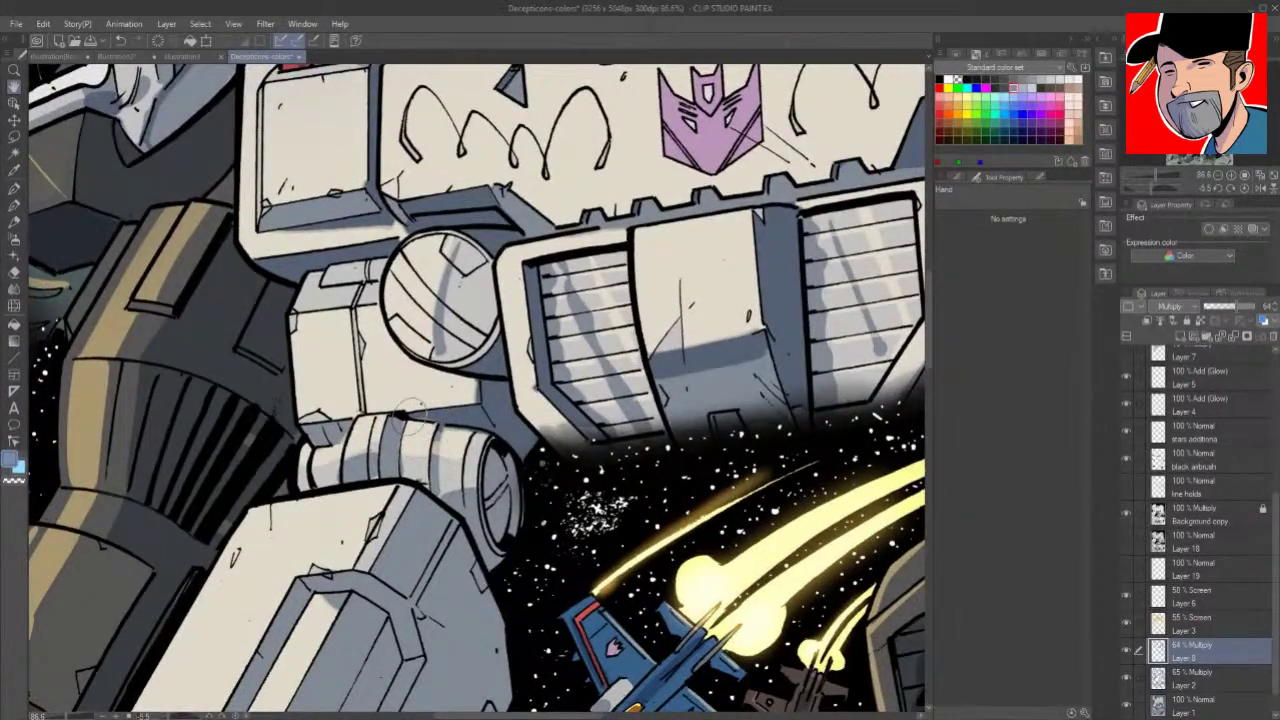
pyautogui.moveTo(385, 472); pyautogui.dragTo(395, 422)
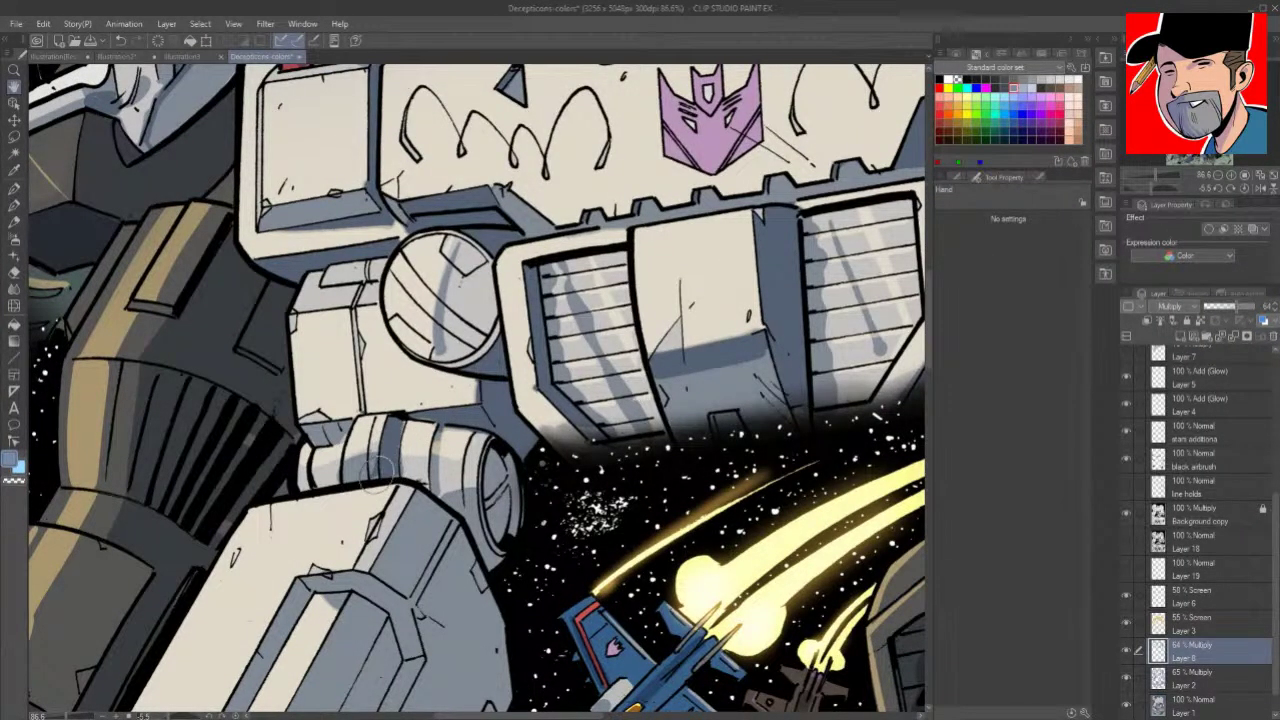
pyautogui.moveTo(320, 444); pyautogui.dragTo(306, 436)
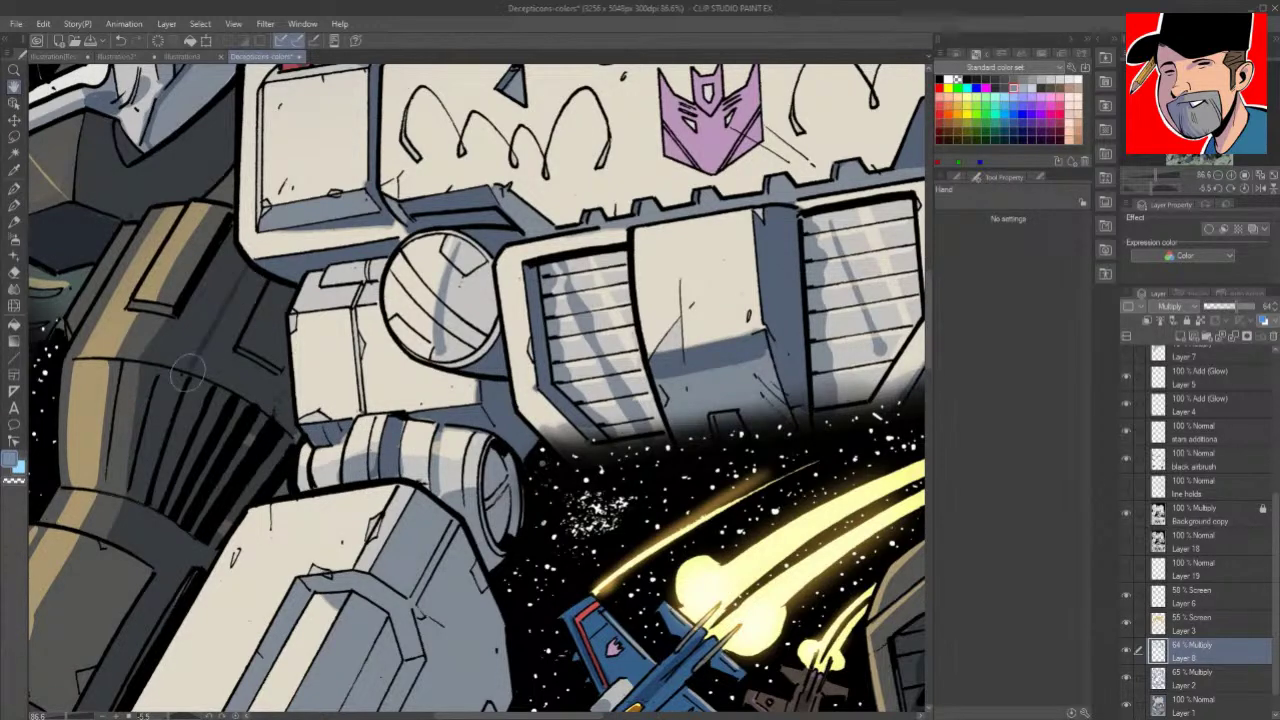
# Step: Fill the dark robot's upper arm and the narrow gaps between its ribs with the shadow colour
pyautogui.press('g')
pyautogui.click(252, 306)
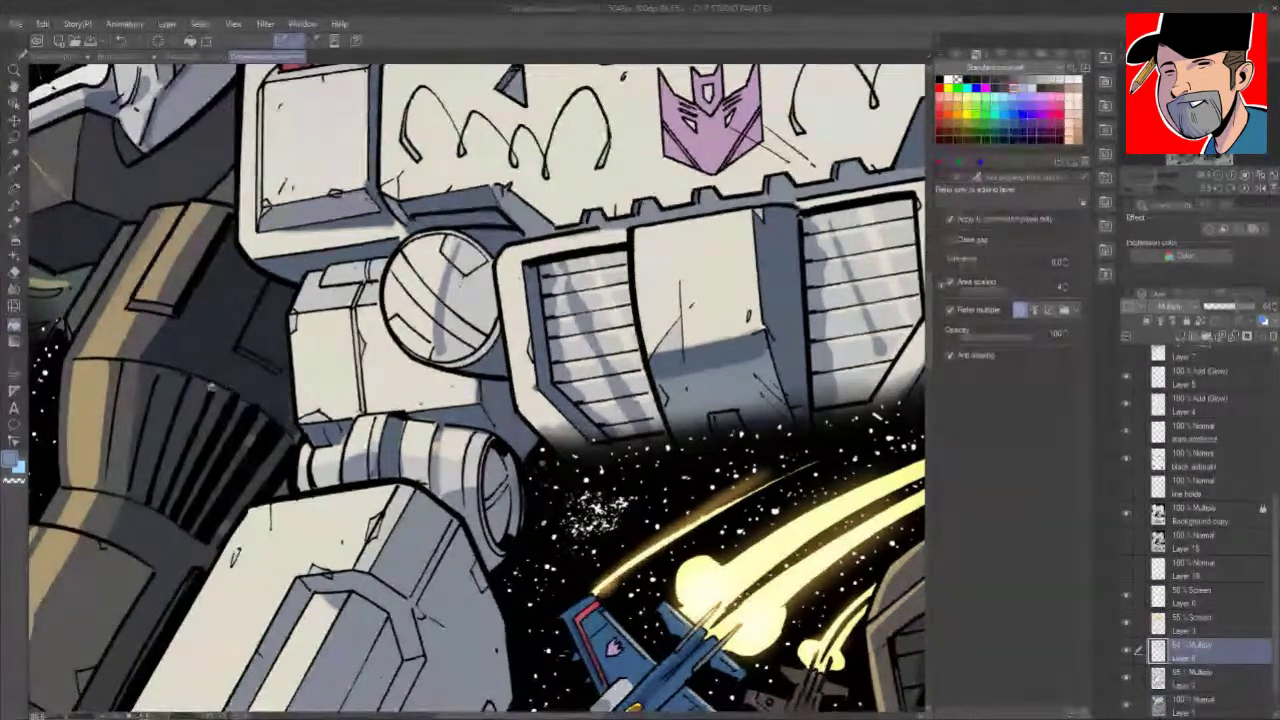
pyautogui.click(201, 397)
pyautogui.click(218, 413)
pyautogui.click(236, 428)
pyautogui.click(266, 457)
pyautogui.click(229, 480)
# Step: Brush shadow onto the lower end of the white robot's forearm
pyautogui.press('p')
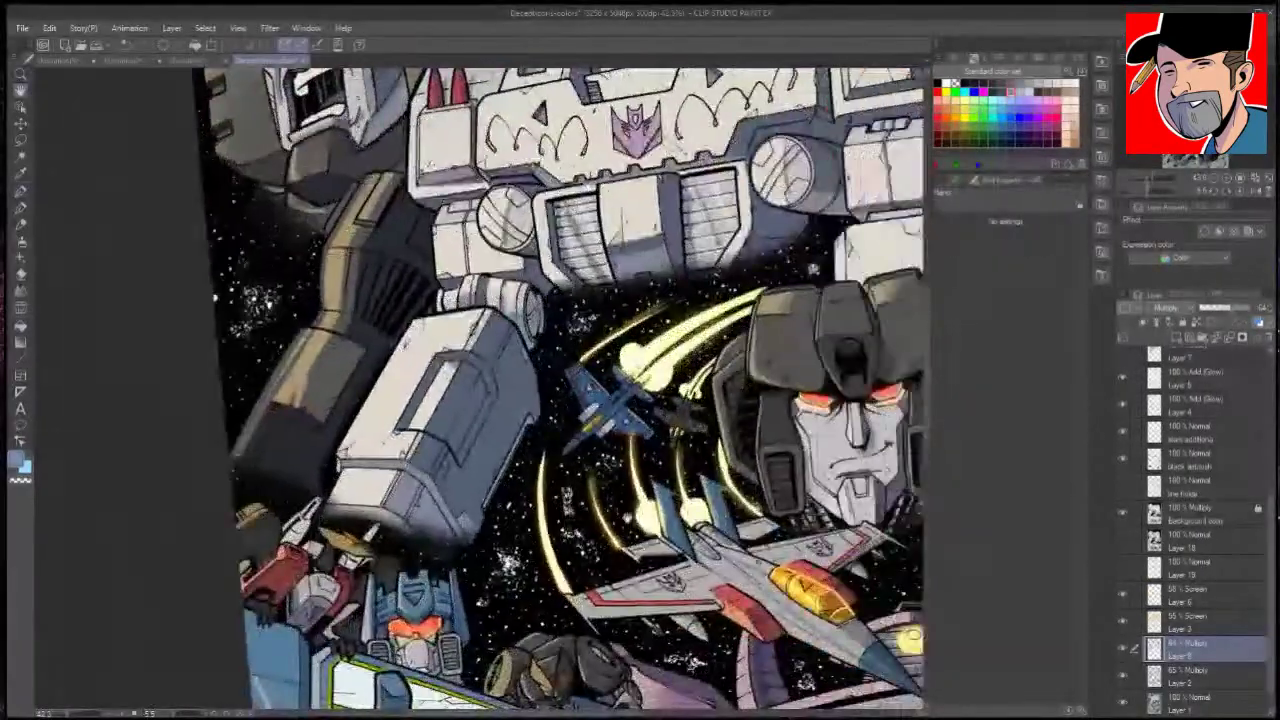
pyautogui.moveTo(630, 591)
pyautogui.mouseDown()
pyautogui.moveTo(585, 581)
pyautogui.moveTo(645, 489)
pyautogui.mouseUp()
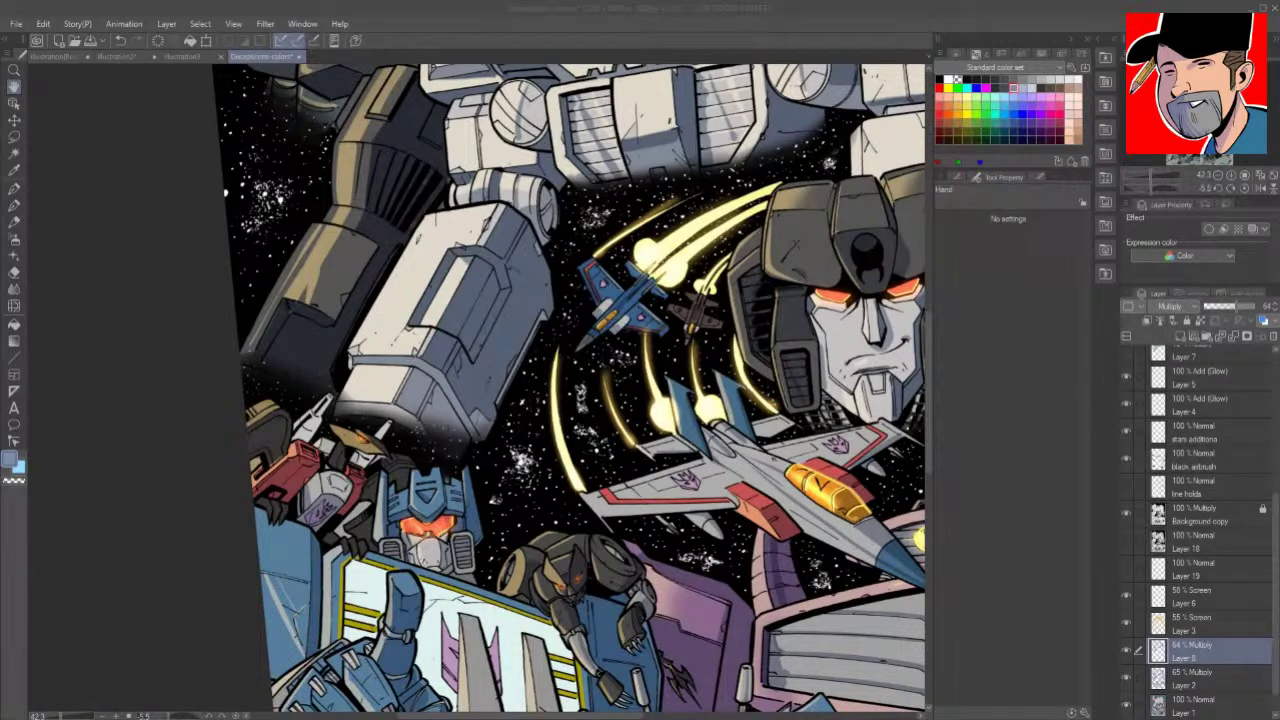
pyautogui.click(448, 410)
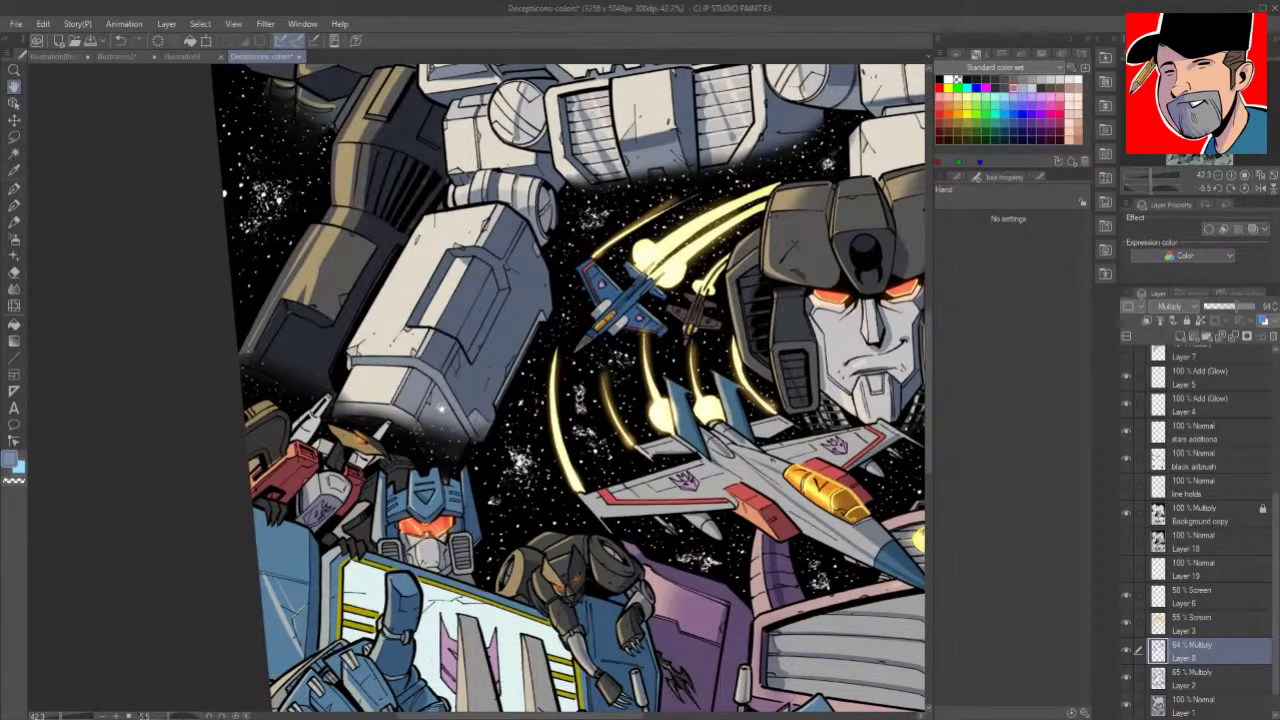
pyautogui.press('g')
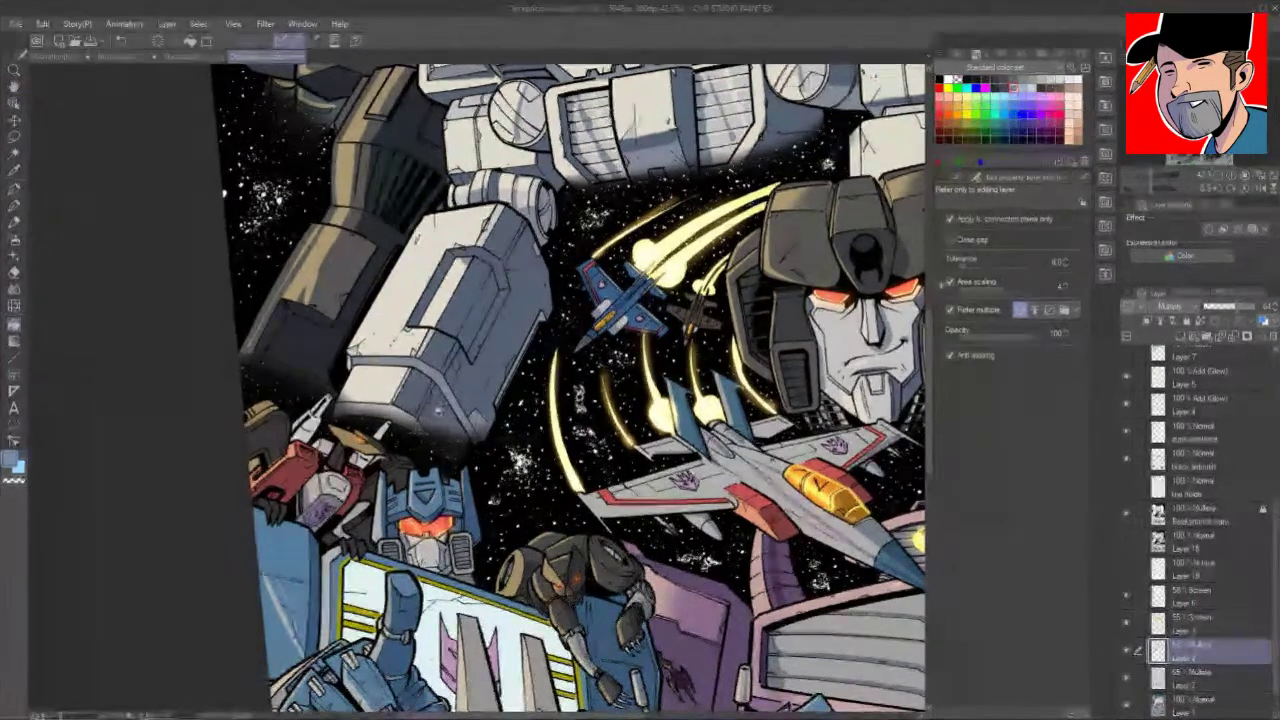
pyautogui.press('p')
pyautogui.moveTo(432, 385)
pyautogui.mouseDown()
pyautogui.moveTo(441, 428)
pyautogui.moveTo(470, 441)
pyautogui.moveTo(532, 331)
pyautogui.moveTo(507, 373)
pyautogui.mouseUp()
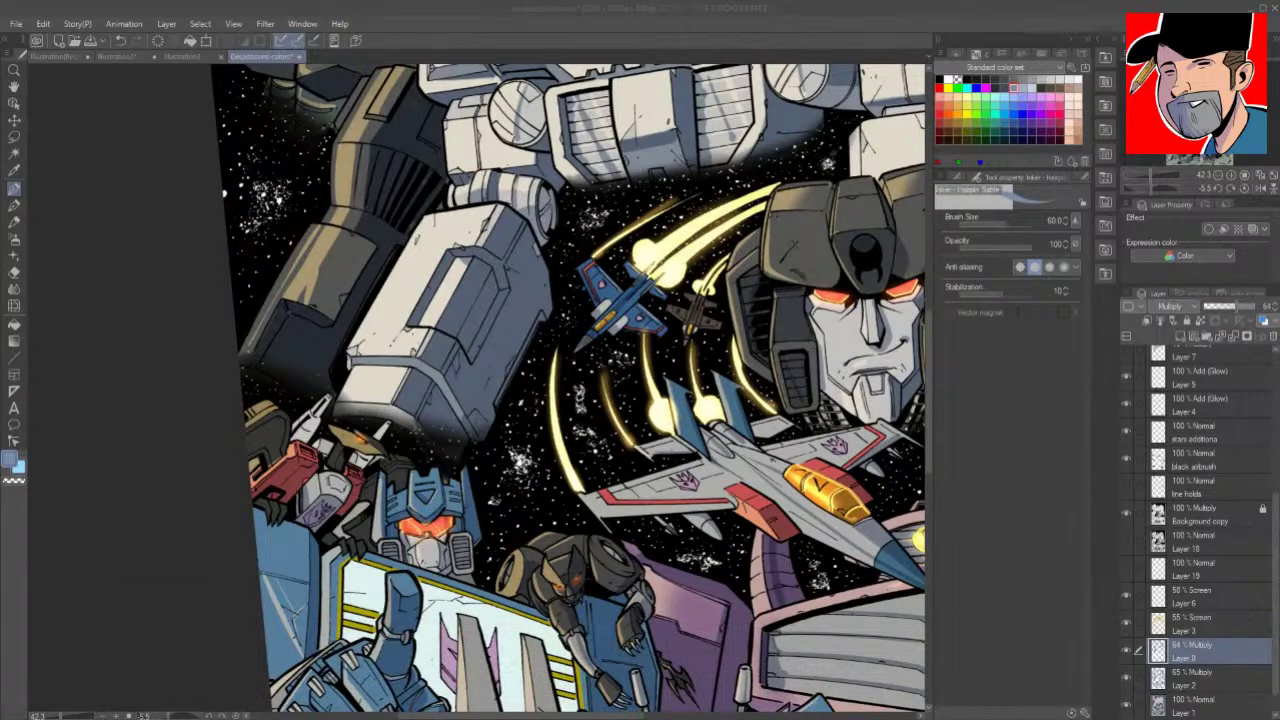
# Step: Examine the shading on the dark-helmeted robot's face, the purple robot, the jet and the large grille beneath it
pyautogui.moveTo(928, 363); pyautogui.dragTo(928, 279)
pyautogui.press('space')
pyautogui.moveTo(760, 420); pyautogui.dragTo(372, 154)
pyautogui.hotkey('ctrl', 'space')
pyautogui.moveTo(594, 352); pyautogui.dragTo(620, 320)
pyautogui.moveTo(531, 285); pyautogui.dragTo(524, 328)
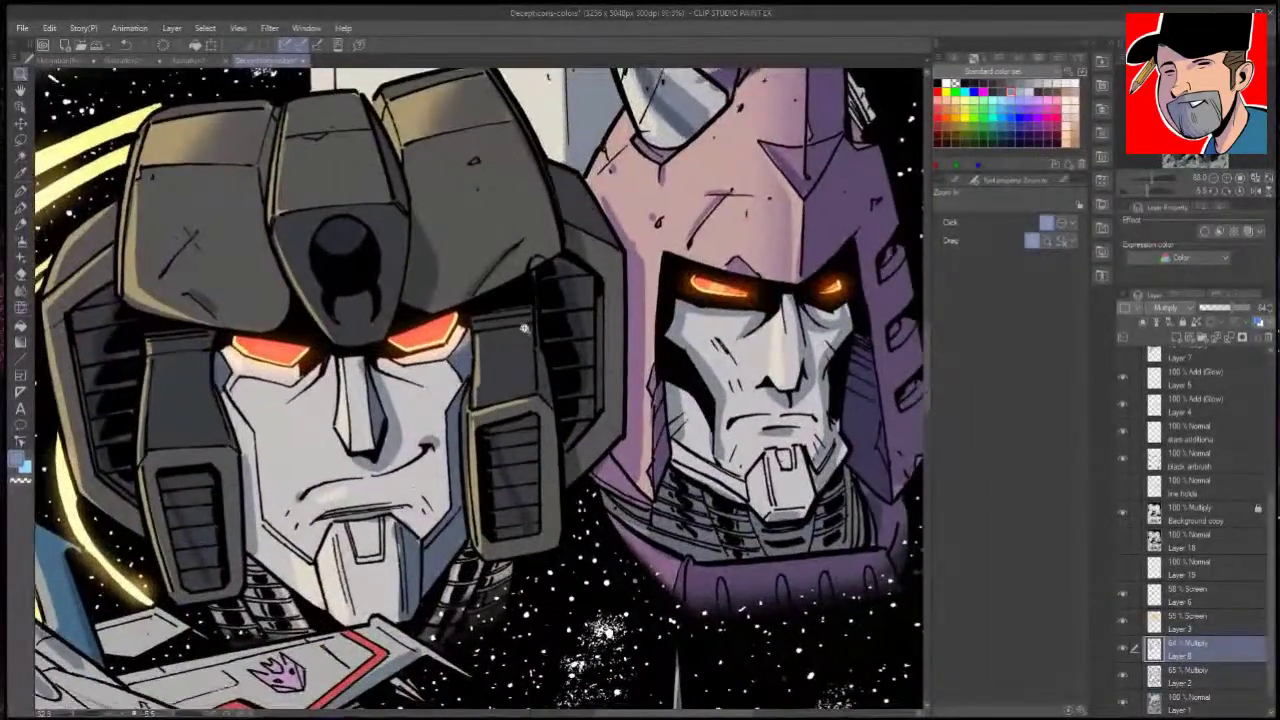
pyautogui.press('p')
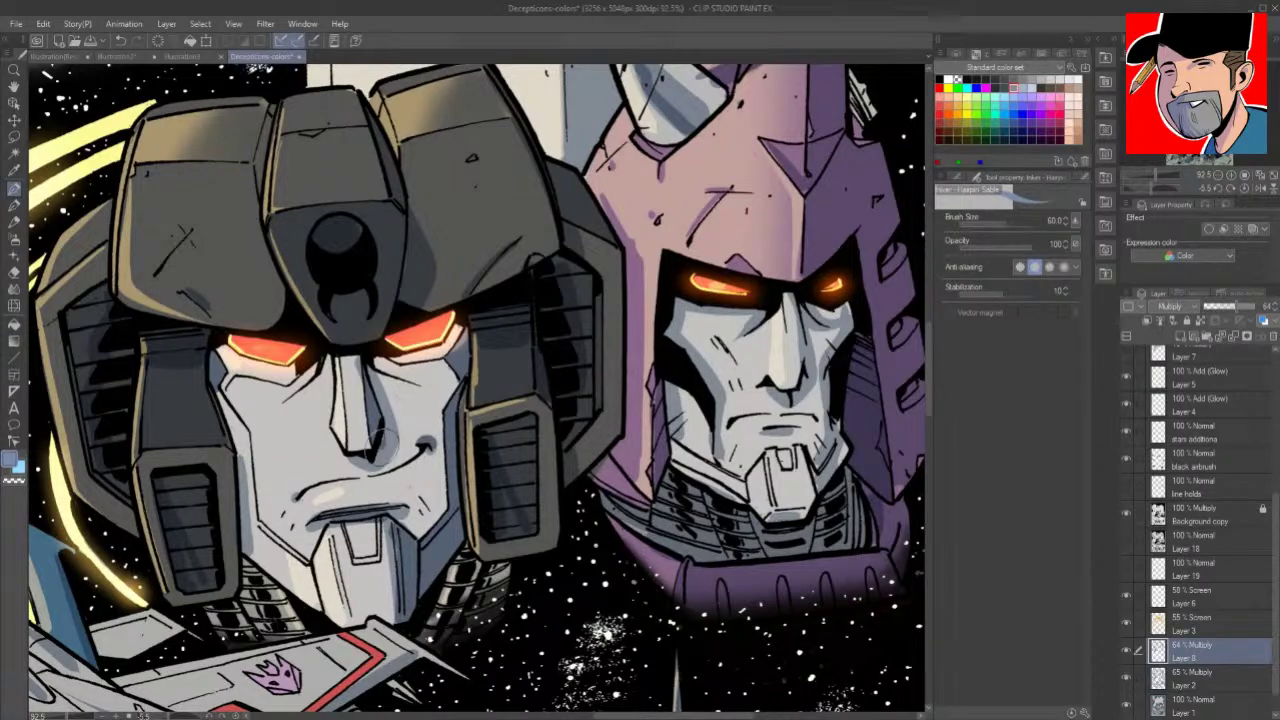
pyautogui.moveTo(582, 443)
pyautogui.mouseDown()
pyautogui.moveTo(613, 358)
pyautogui.moveTo(497, 478)
pyautogui.moveTo(512, 524)
pyautogui.mouseUp()
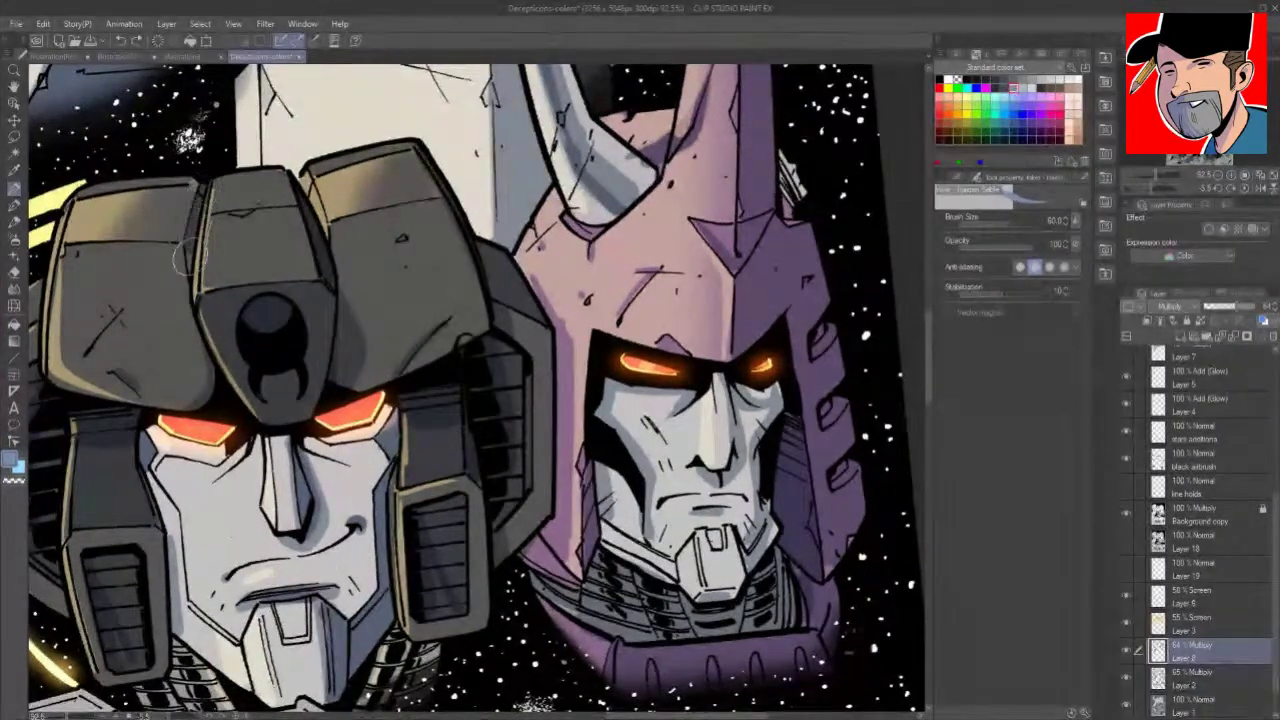
pyautogui.press('space')
pyautogui.moveTo(776, 583); pyautogui.dragTo(880, 192)
pyautogui.moveTo(423, 576); pyautogui.dragTo(466, 316)
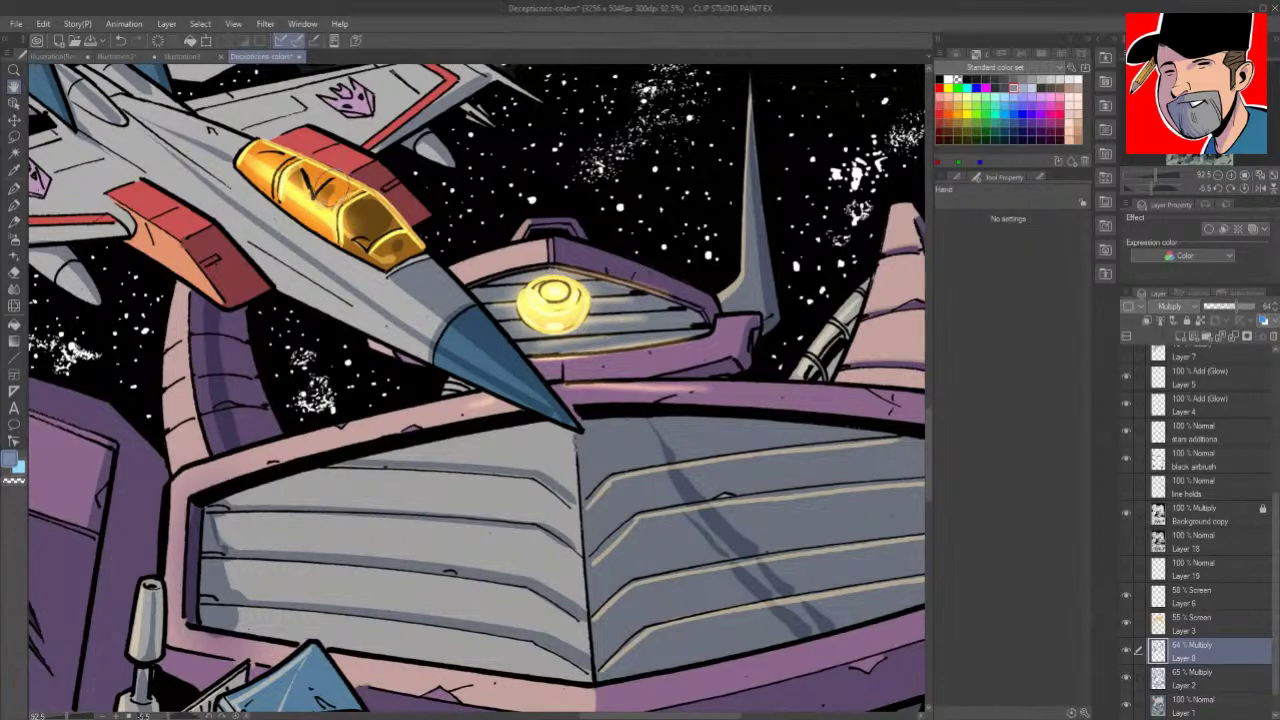
pyautogui.moveTo(466, 514)
pyautogui.mouseDown()
pyautogui.moveTo(674, 505)
pyautogui.moveTo(633, 634)
pyautogui.moveTo(565, 521)
pyautogui.moveTo(679, 552)
pyautogui.mouseUp()
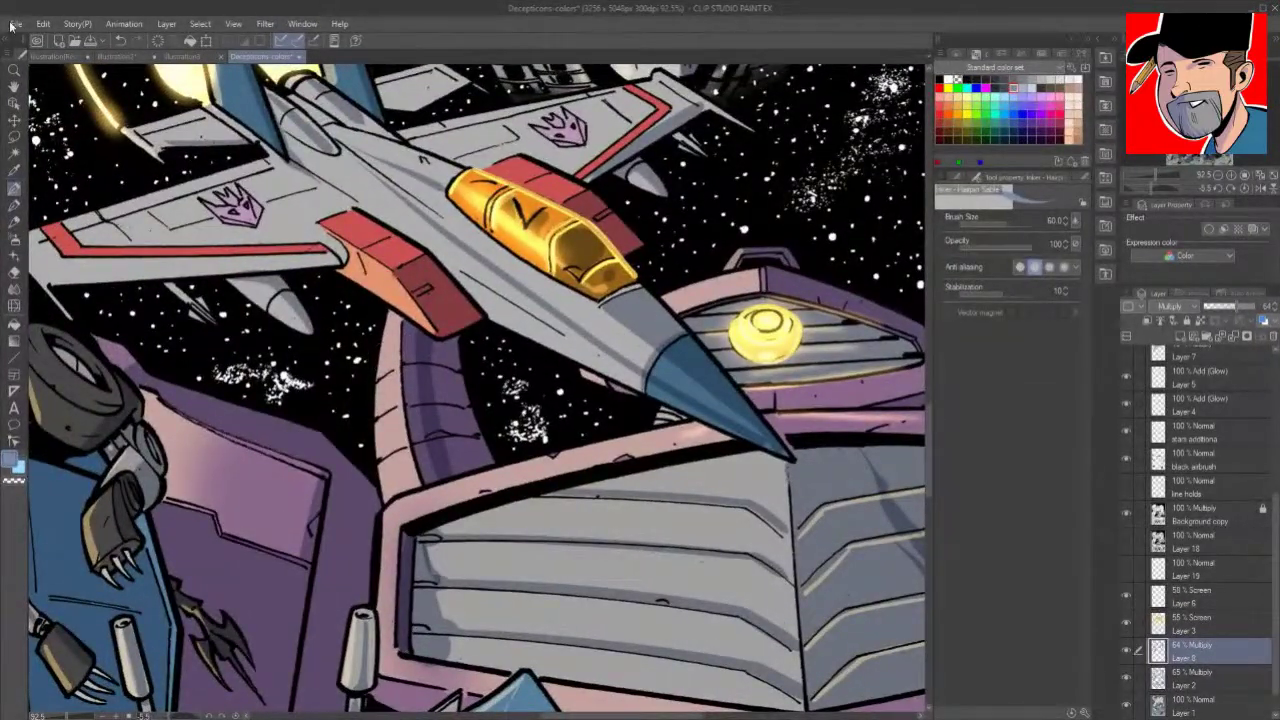
# Step: Open jetfire-soundwave2.tif from the Backup > 2019 Full Backup > ART > Projects > Prints folder on My Book (D:), accepting the CMYK-to-RGB conversion
pyautogui.click(77, 42)
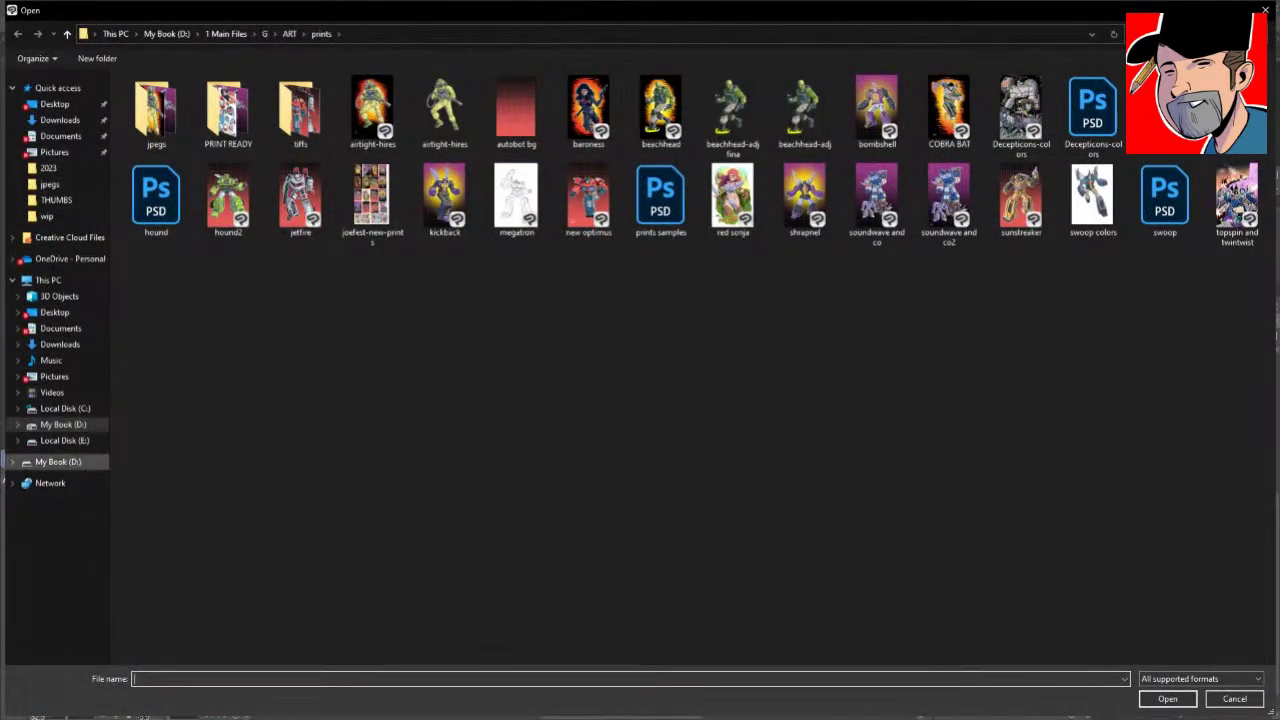
pyautogui.click(58, 461)
pyautogui.doubleClick(180, 125)
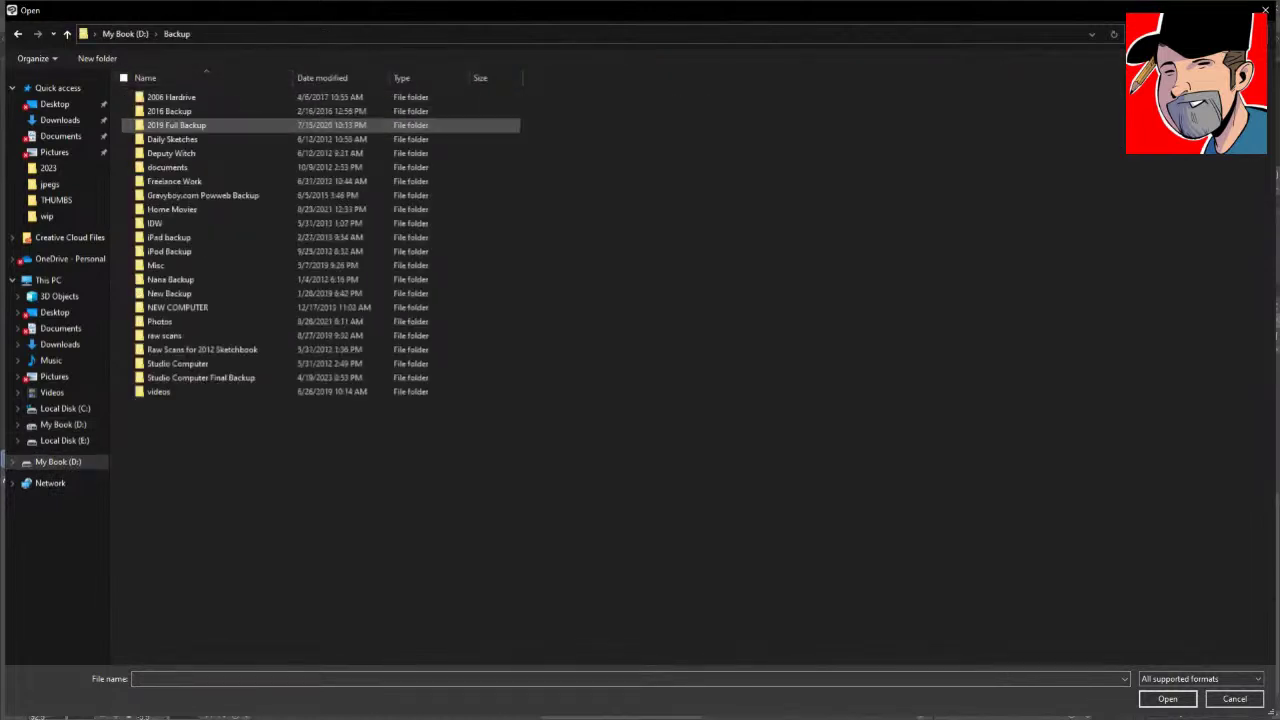
pyautogui.doubleClick(176, 125)
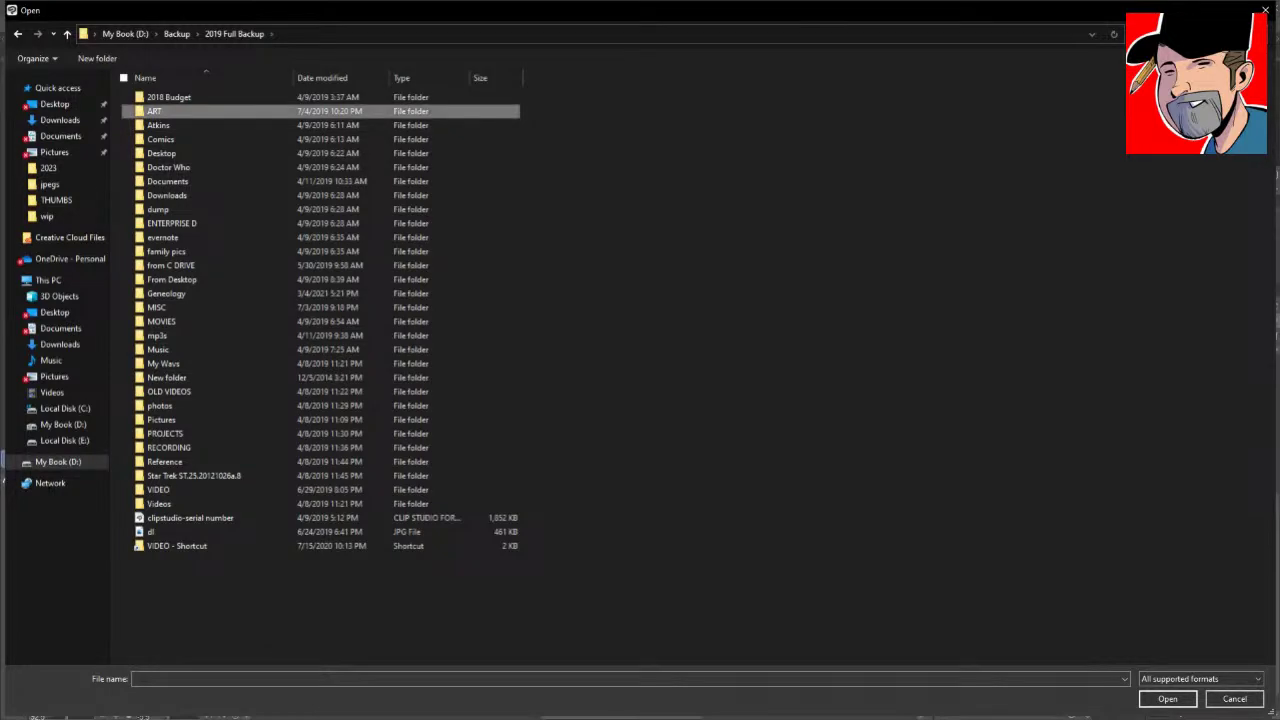
pyautogui.doubleClick(155, 111)
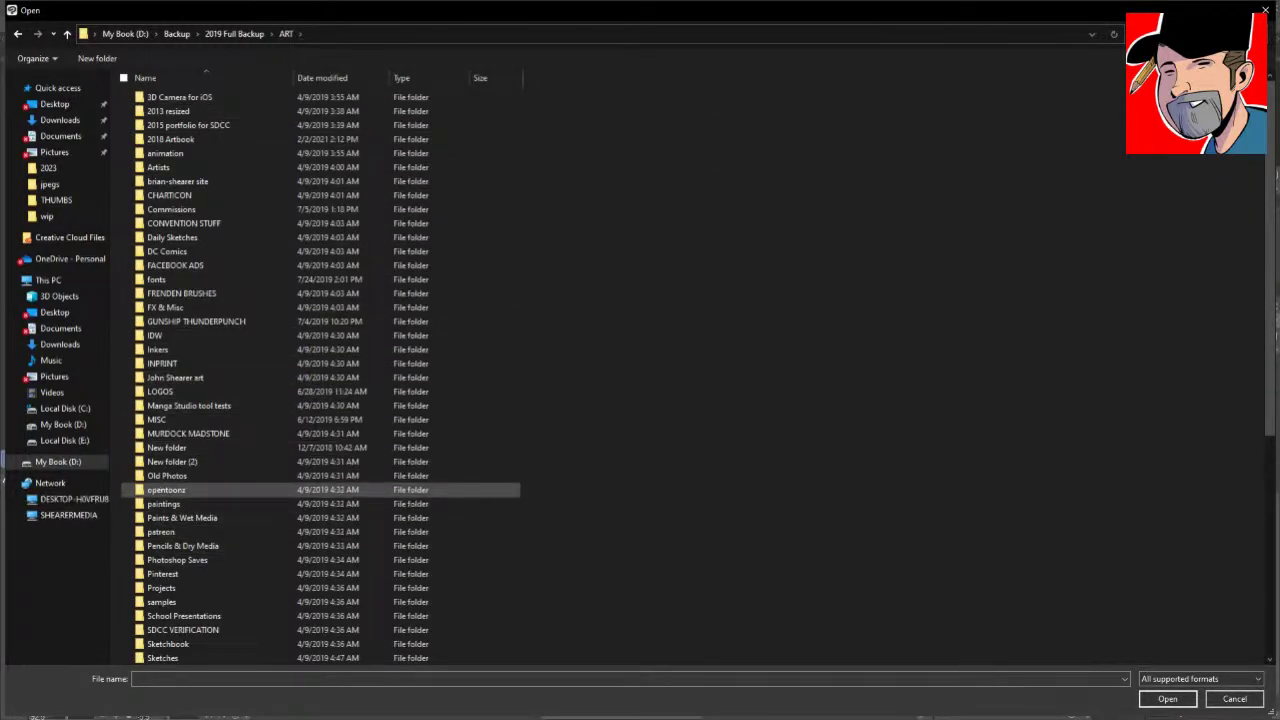
pyautogui.doubleClick(162, 588)
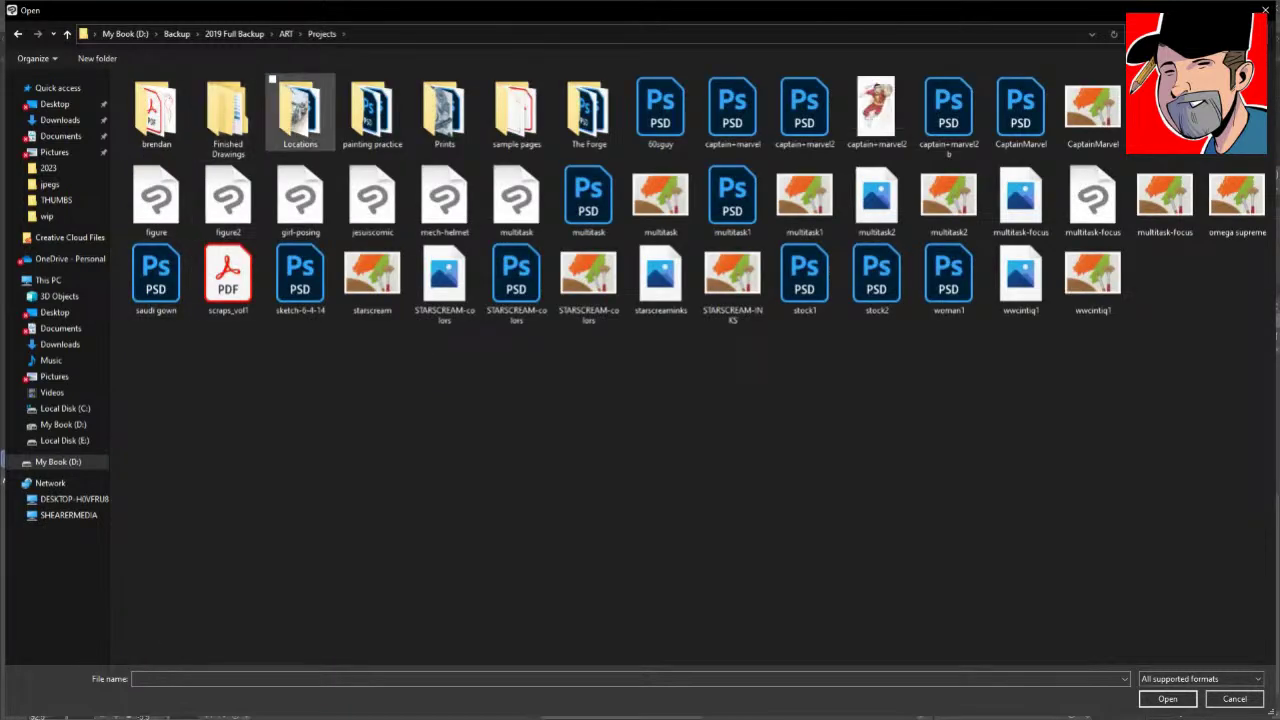
pyautogui.doubleClick(444, 108)
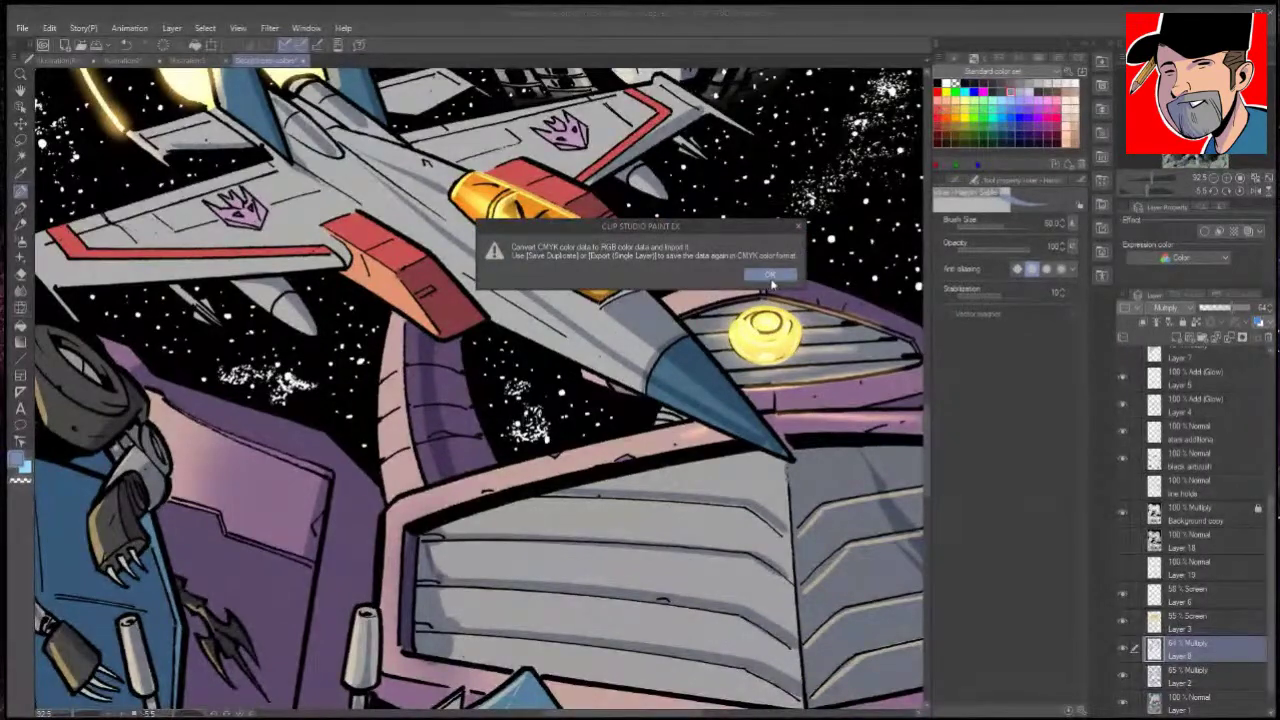
pyautogui.click(769, 283)
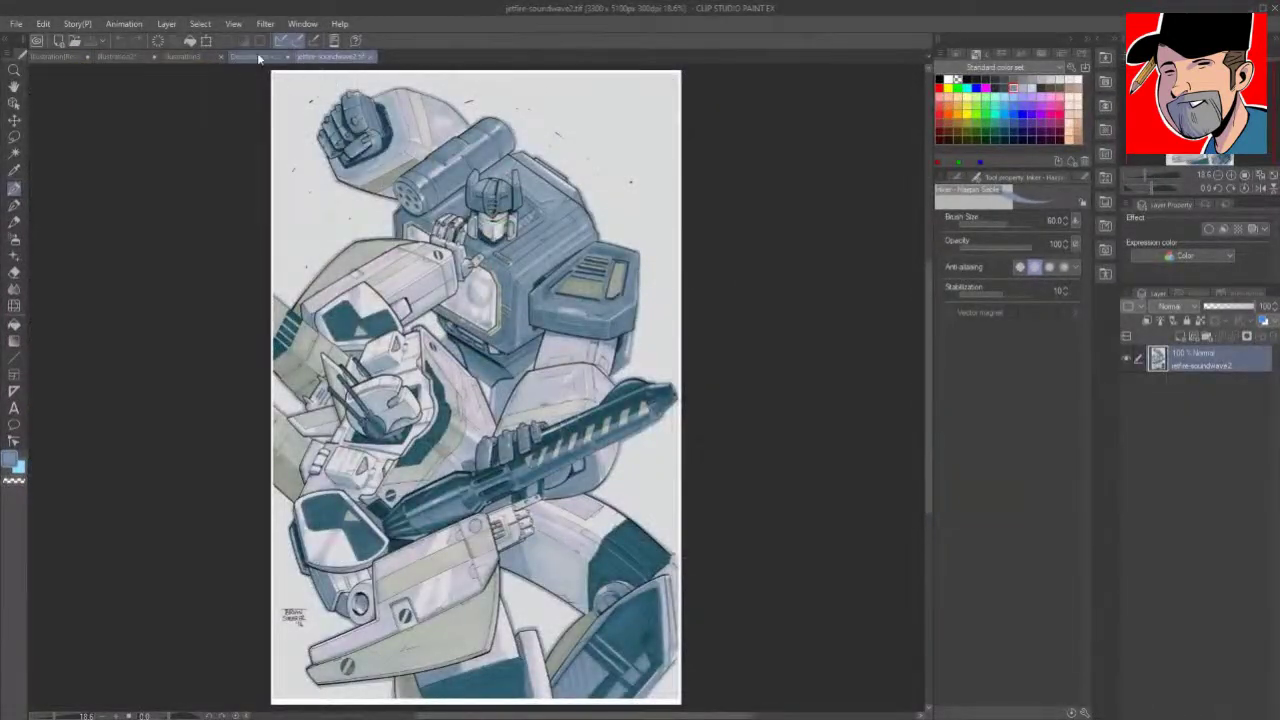
# Step: Look through the other open illustrations and the Jetfire and Soundwave print, and return to the Decepticons-colors artwork
pyautogui.click(250, 57)
pyautogui.click(175, 58)
pyautogui.click(128, 53)
pyautogui.click(70, 57)
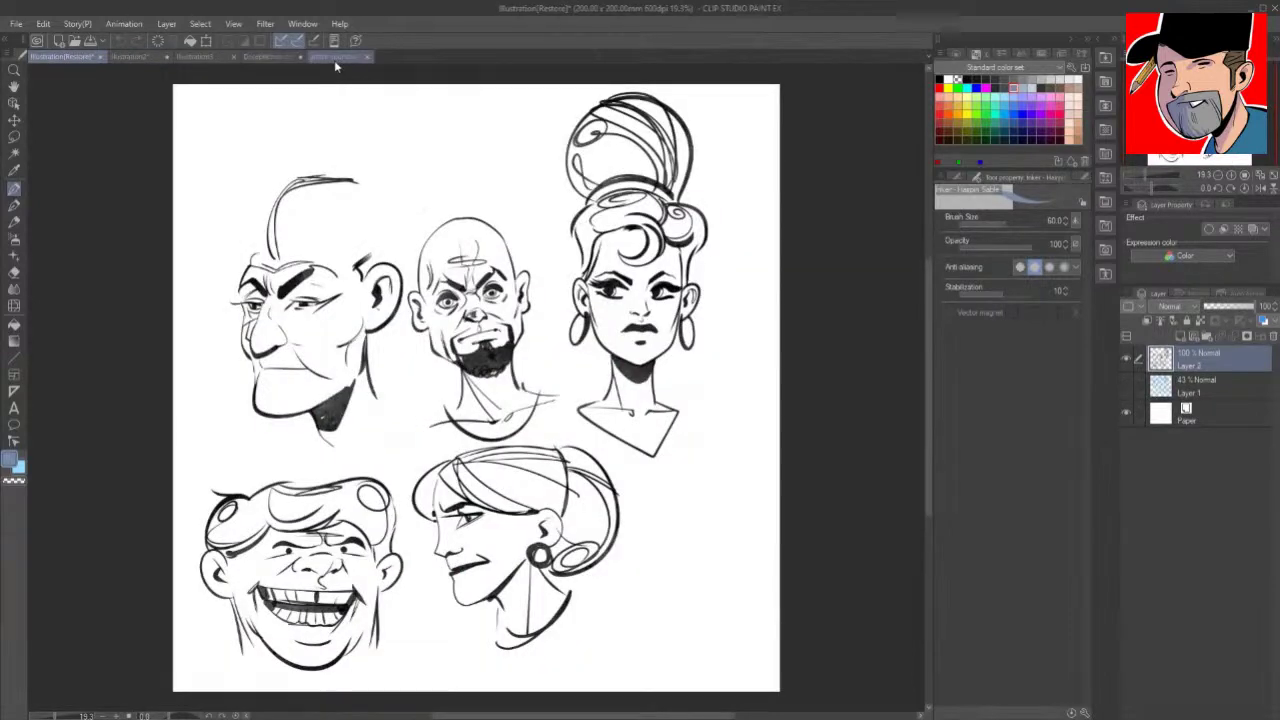
pyautogui.click(334, 57)
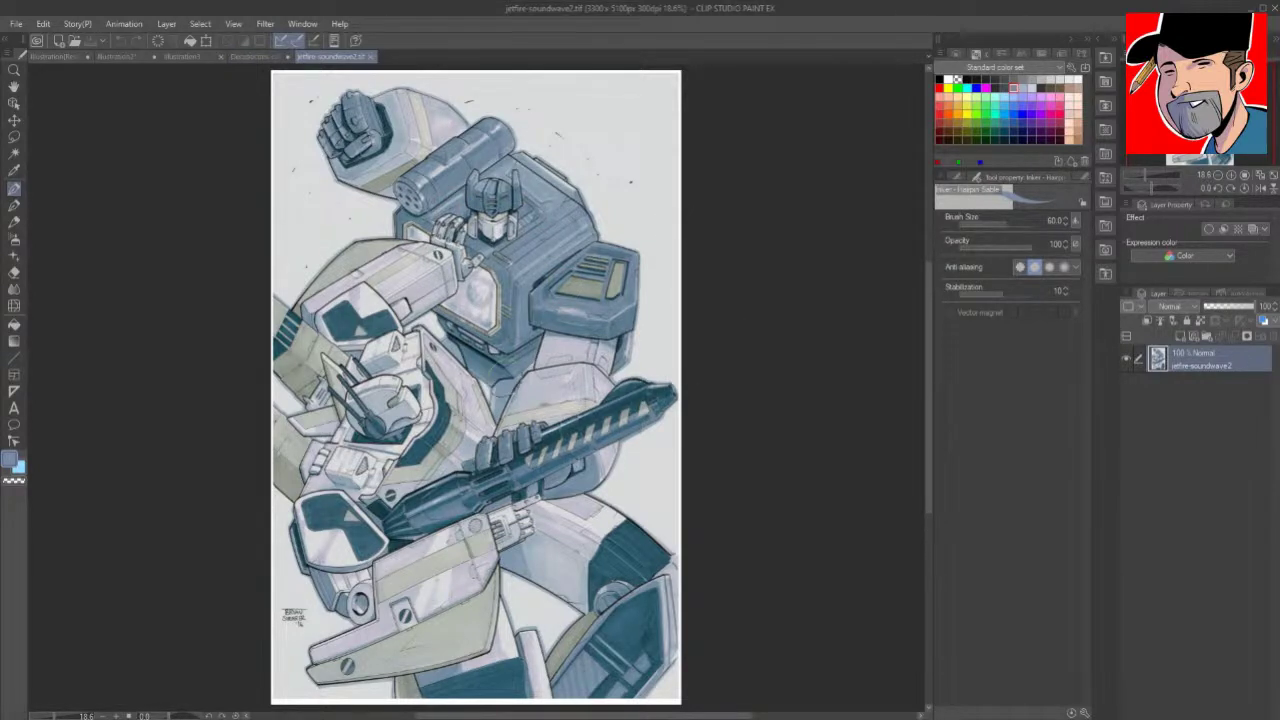
pyautogui.click(255, 58)
# Step: Open STARSCREAM-colors.psd from the Projects folder, accepting the CMYK-to-RGB conversion
pyautogui.click(75, 44)
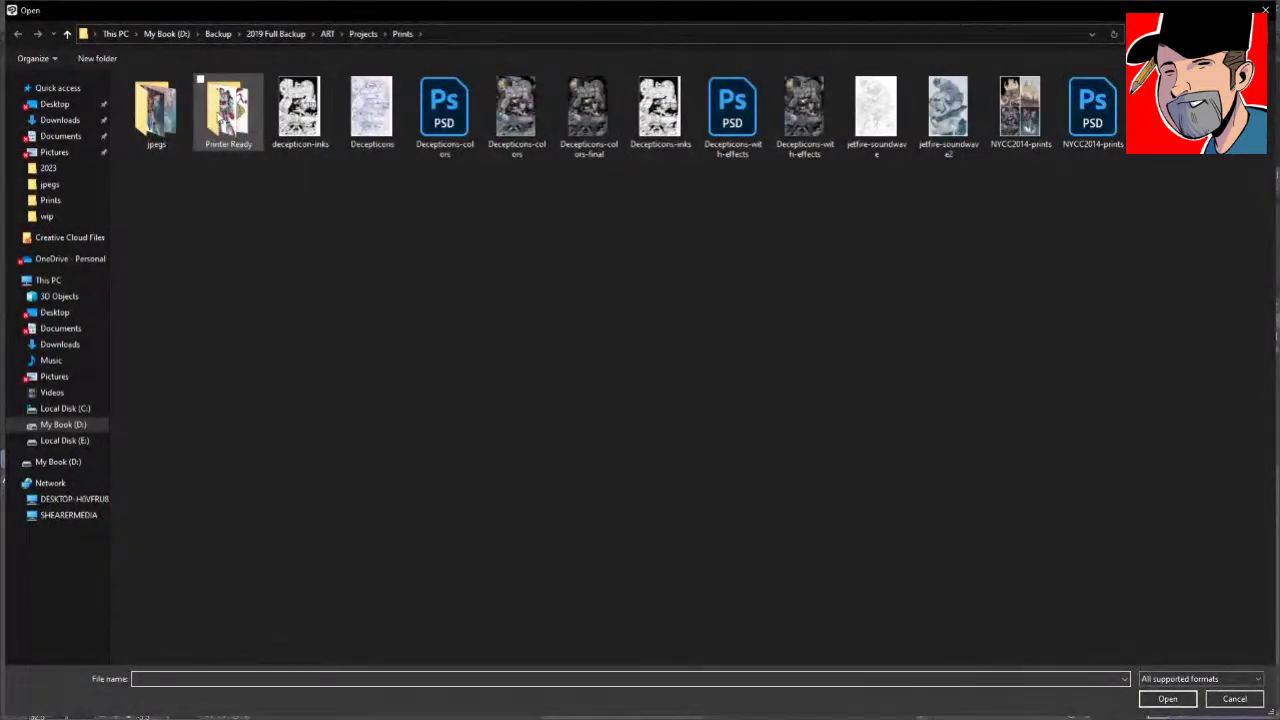
pyautogui.doubleClick(445, 112)
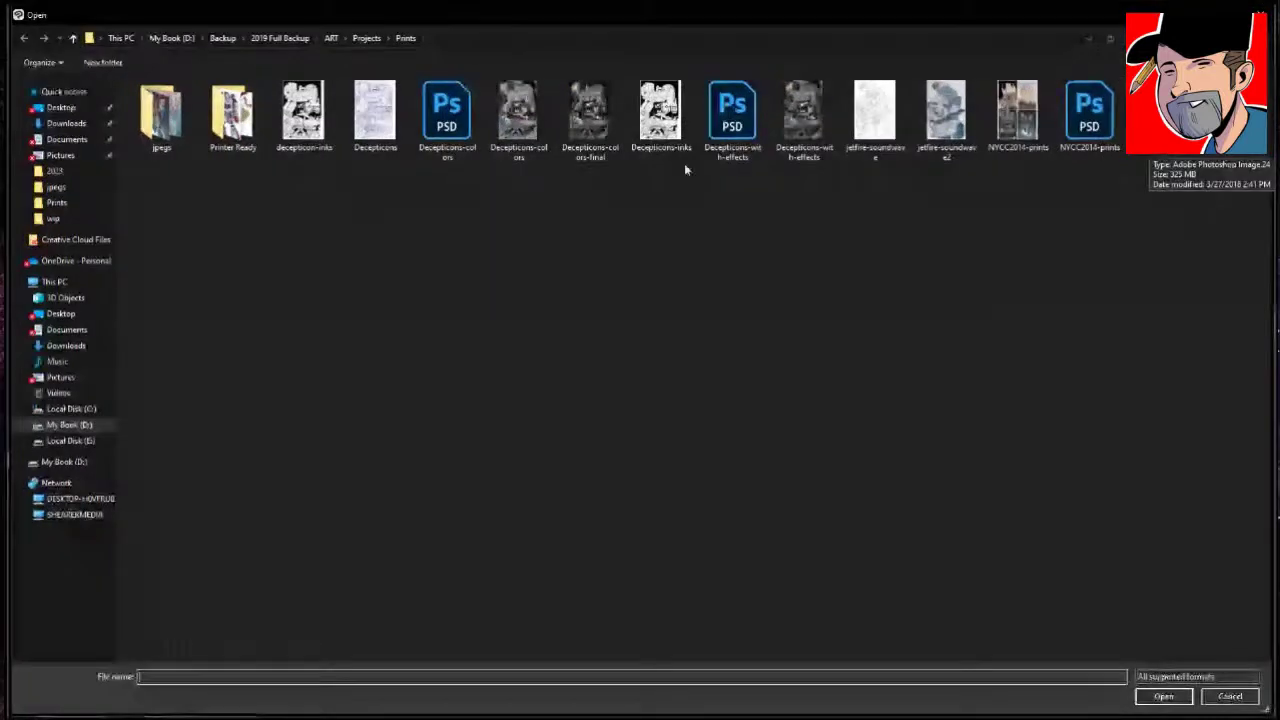
pyautogui.click(365, 35)
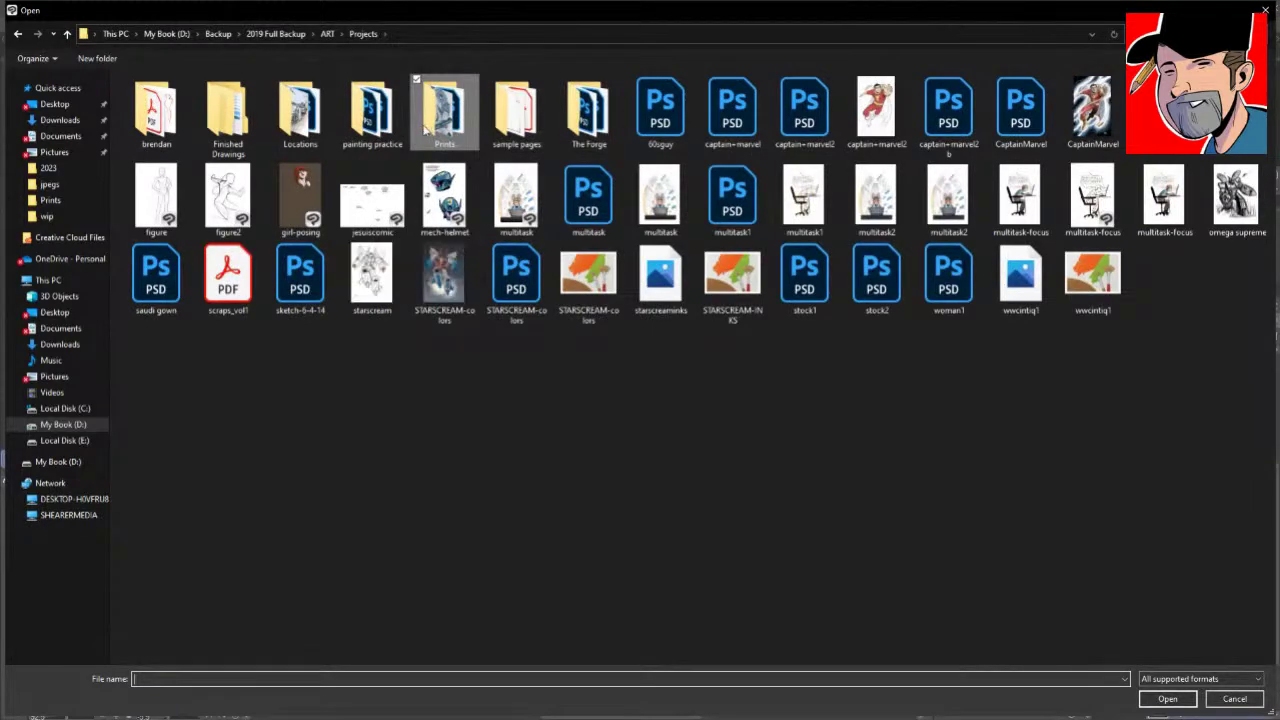
pyautogui.doubleClick(515, 280)
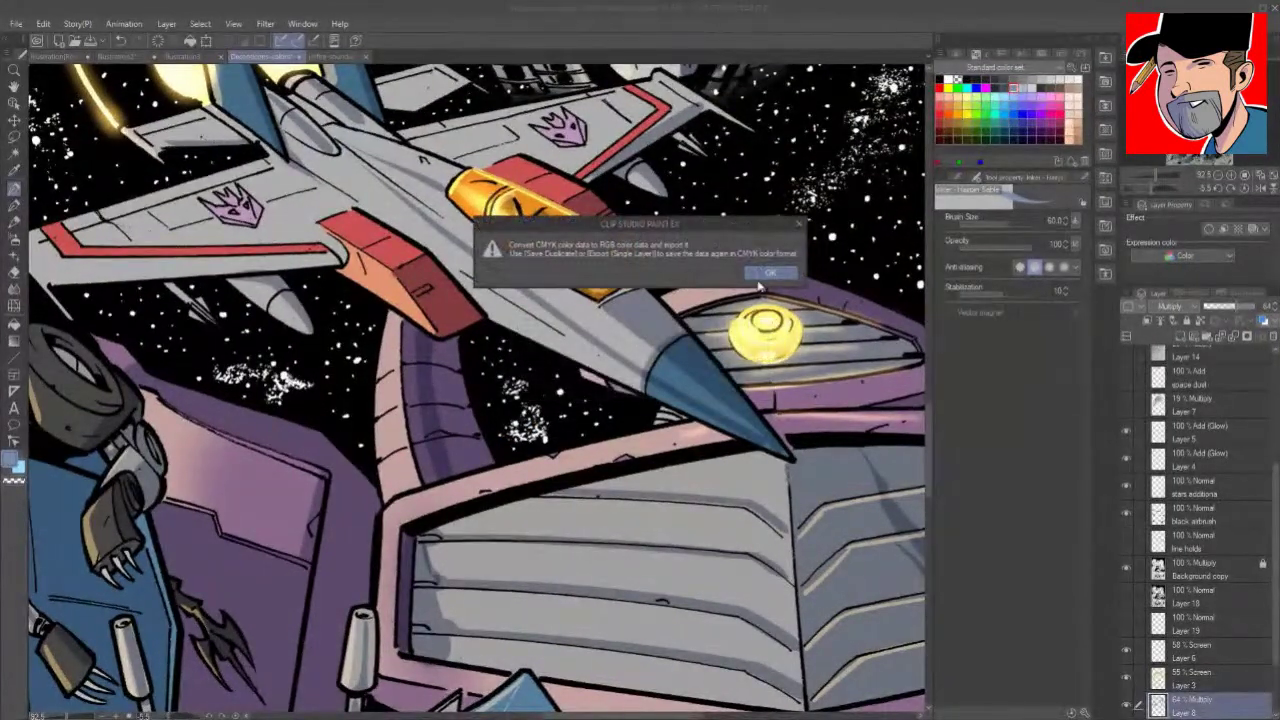
pyautogui.click(762, 271)
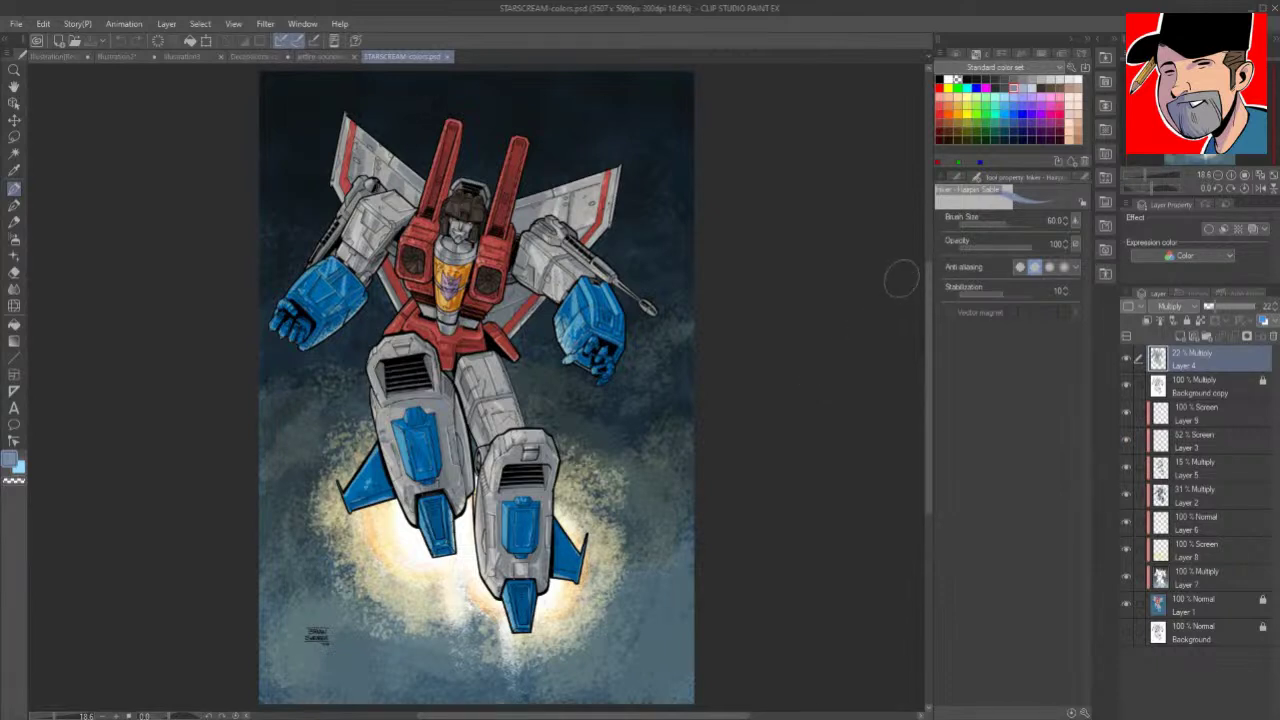
pyautogui.scroll(-1, 928, 297)
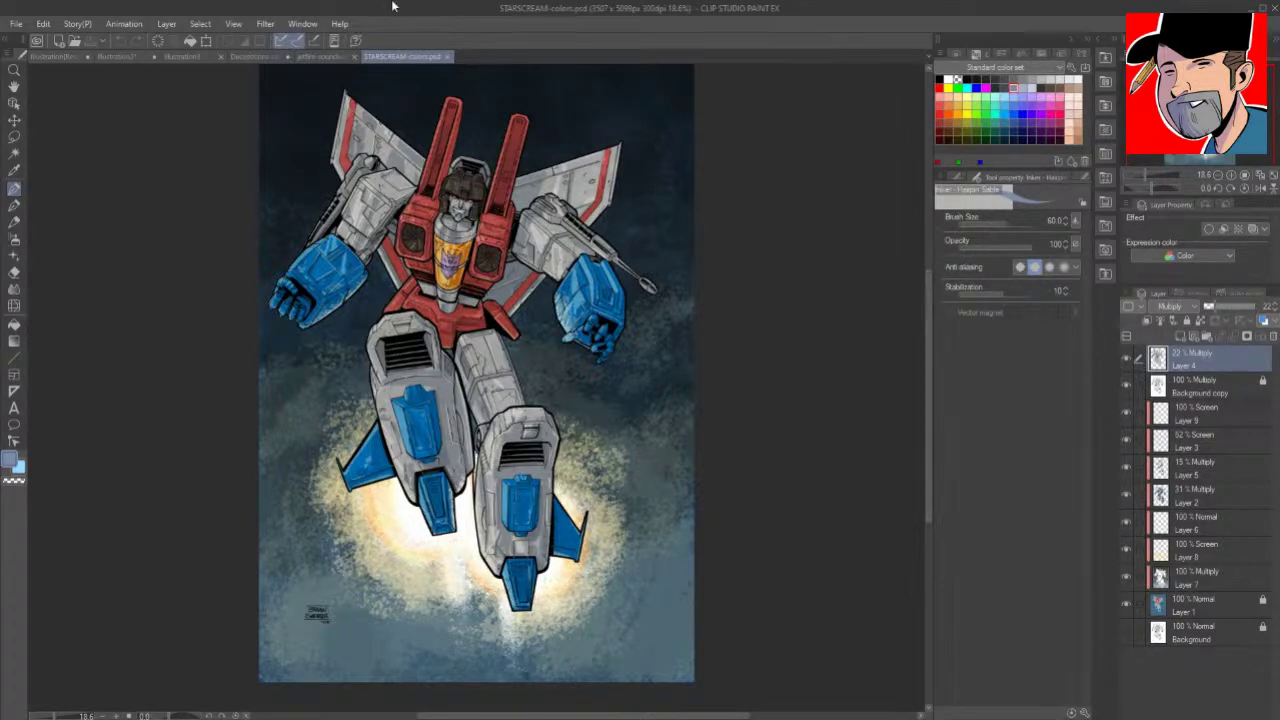
pyautogui.click(209, 25)
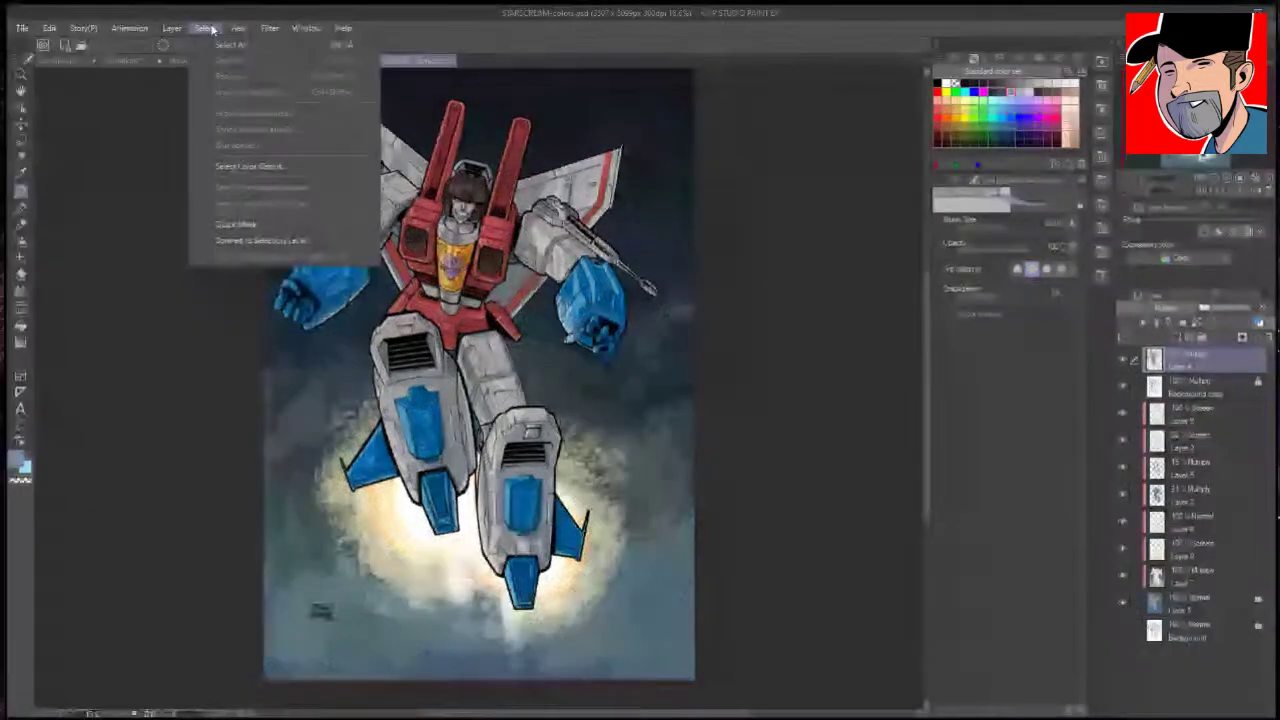
pyautogui.click(208, 25)
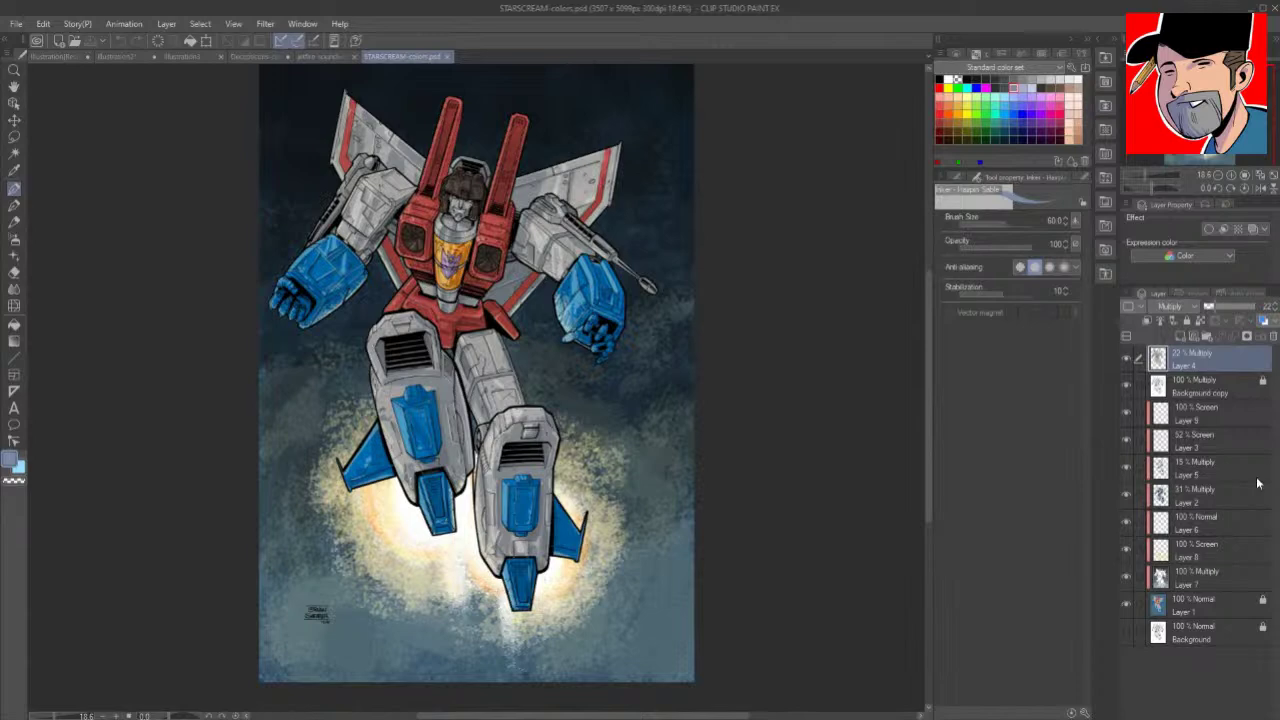
# Step: Hide the shading and highlight layers Layer 4, Layer 9, Layer 3, Layer 5 and Layer 2 in the Starscream artwork
pyautogui.scroll(3, 618, 205)
pyautogui.scroll(-1, 618, 205)
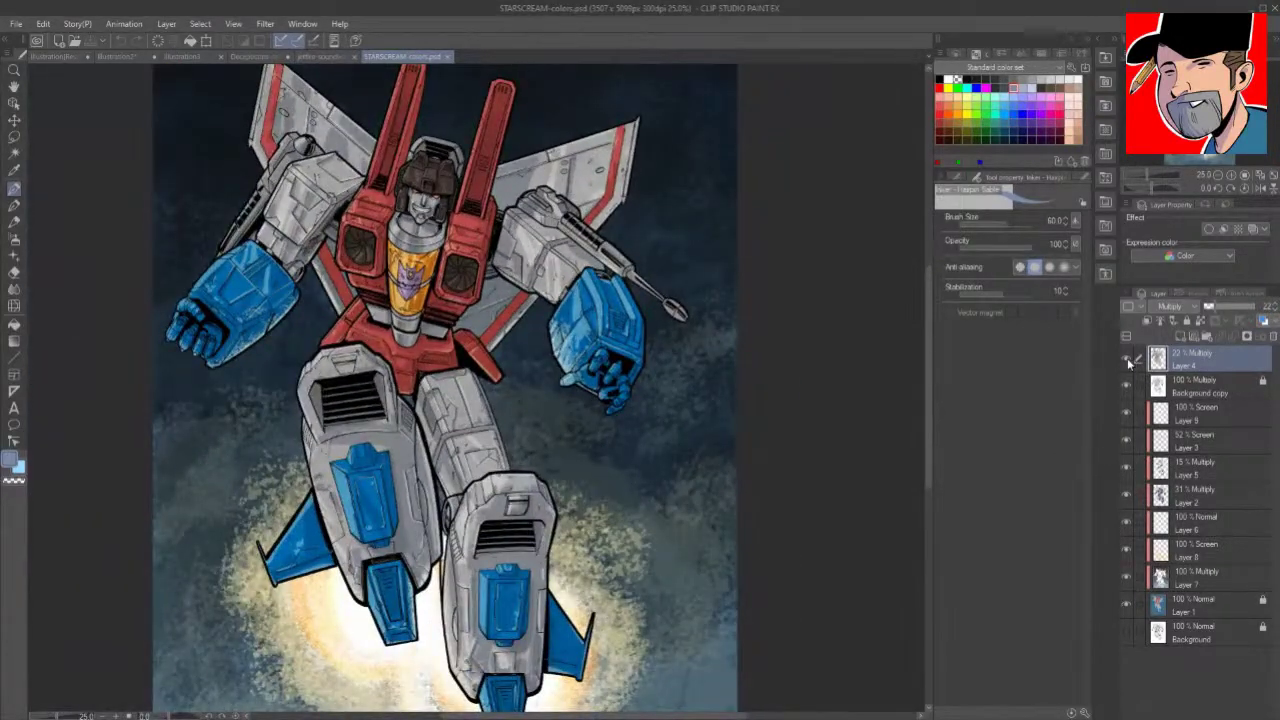
pyautogui.click(1128, 360)
pyautogui.moveTo(1128, 418); pyautogui.dragTo(1130, 500)
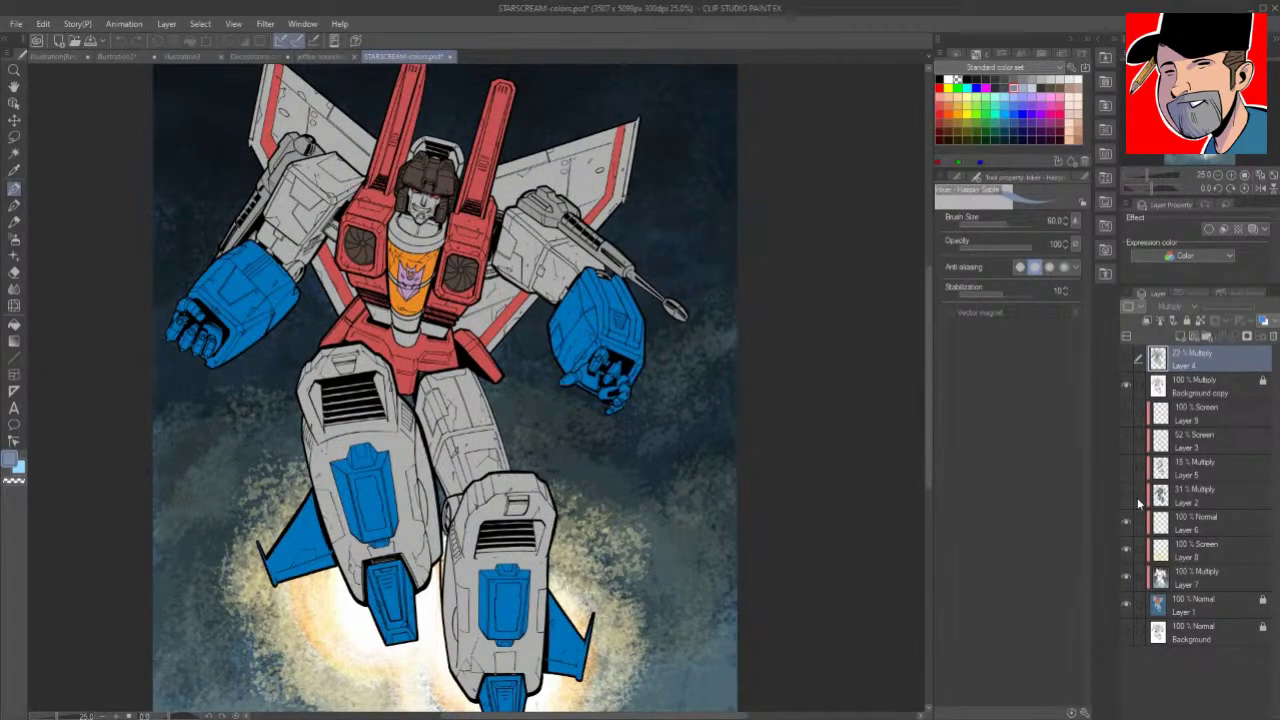
# Step: Hide Layer 6 and Layer 8 in the Starscream artwork and toggle the flat colours on Layer 1 off and on
pyautogui.click(1127, 523)
pyautogui.click(1127, 551)
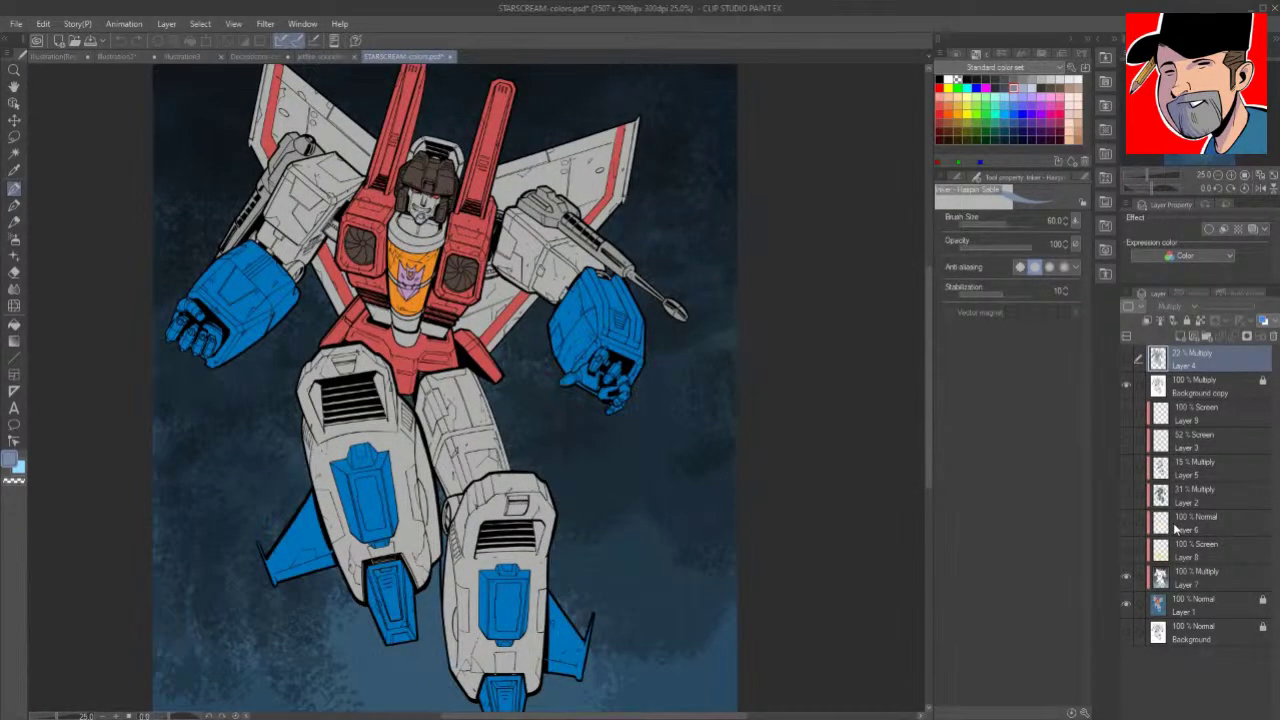
pyautogui.click(1126, 603)
pyautogui.click(1126, 603)
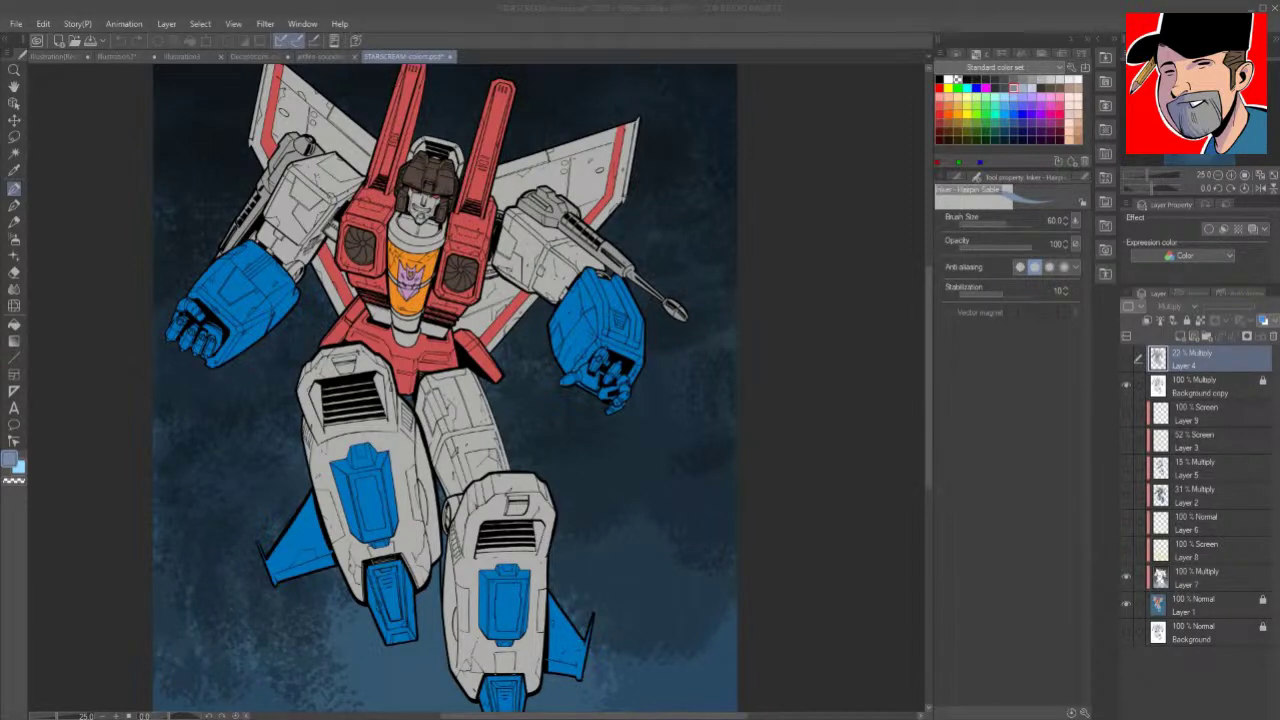
# Step: Return to the Decepticons-colors artwork and bring the blue robot with the orange visor into view
pyautogui.click(327, 57)
pyautogui.click(260, 57)
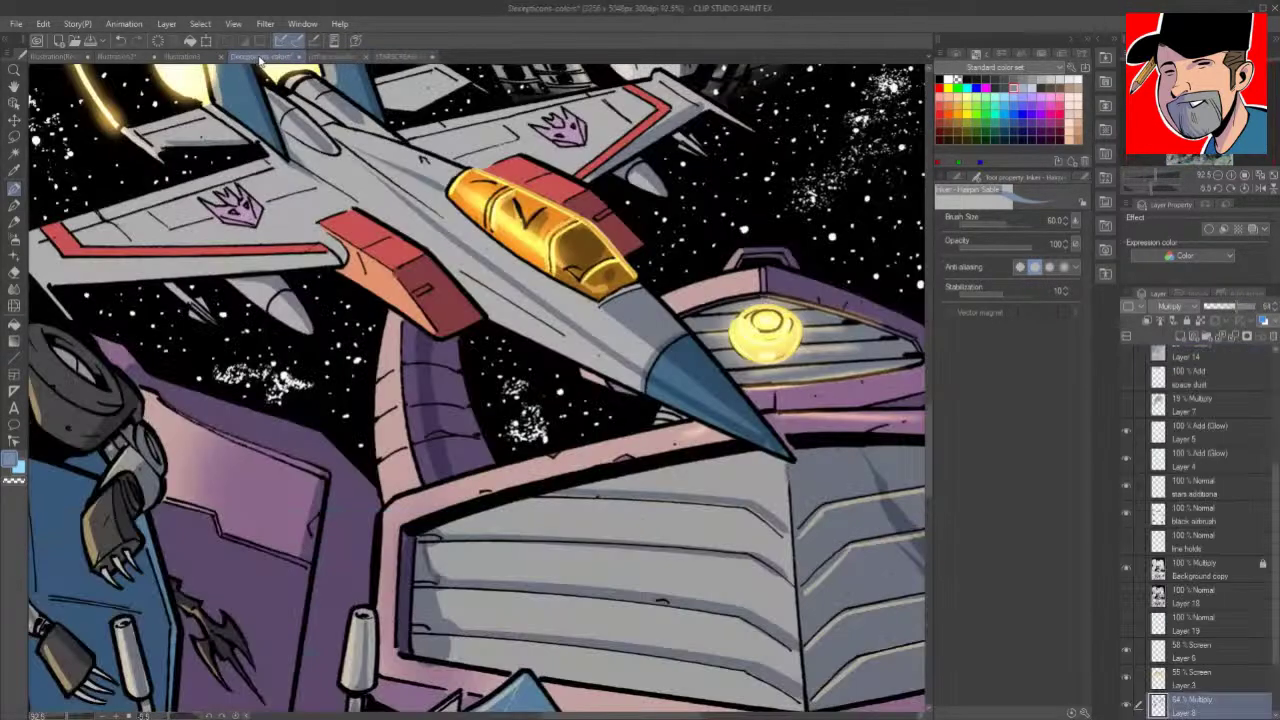
pyautogui.moveTo(928, 426); pyautogui.dragTo(927, 465)
pyautogui.moveTo(789, 221); pyautogui.dragTo(804, 432)
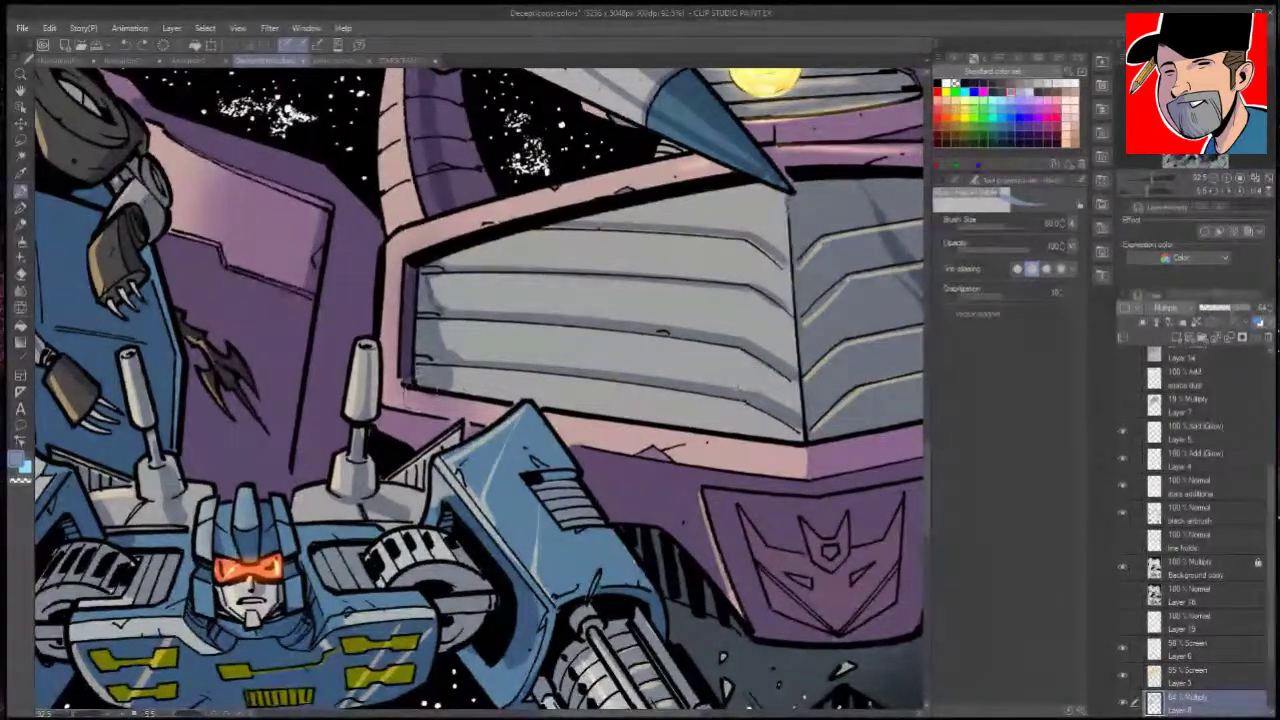
pyautogui.press('e')
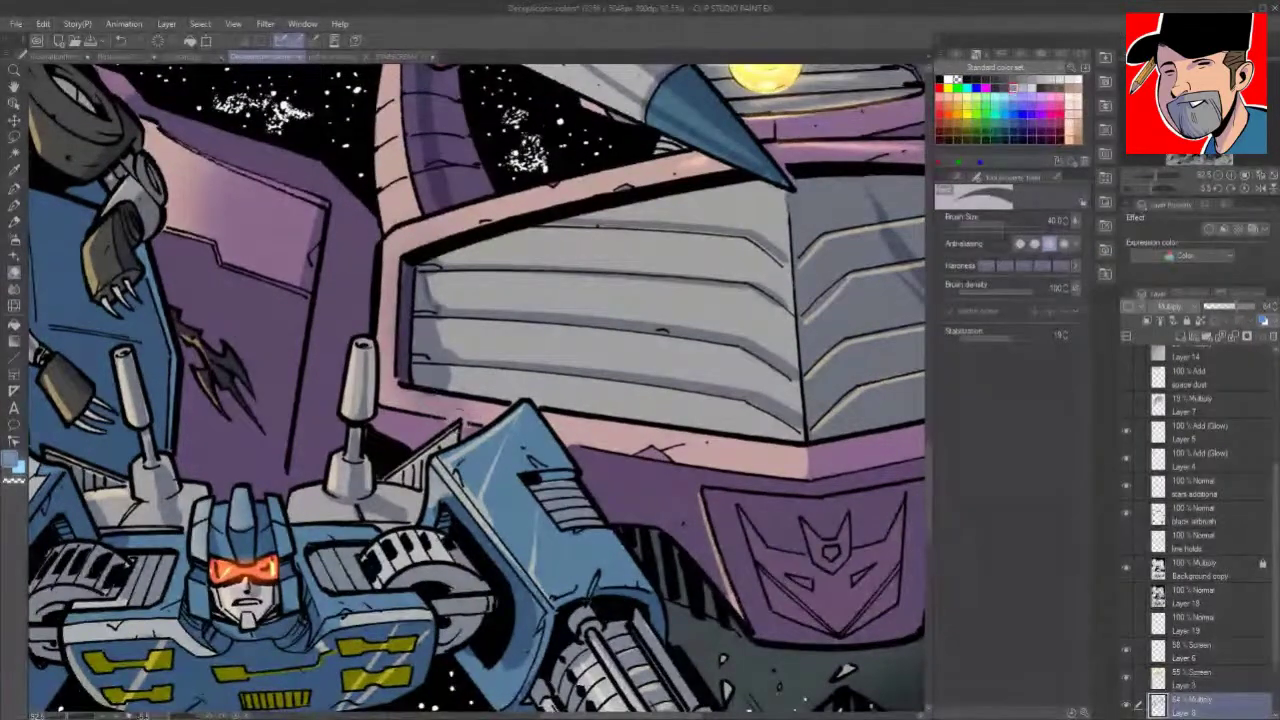
pyautogui.moveTo(285, 556); pyautogui.dragTo(580, 305)
# Step: Paint shadows on the blue robot's left-hand arm and cannon barrels on the 64% Multiply layer
pyautogui.press('p')
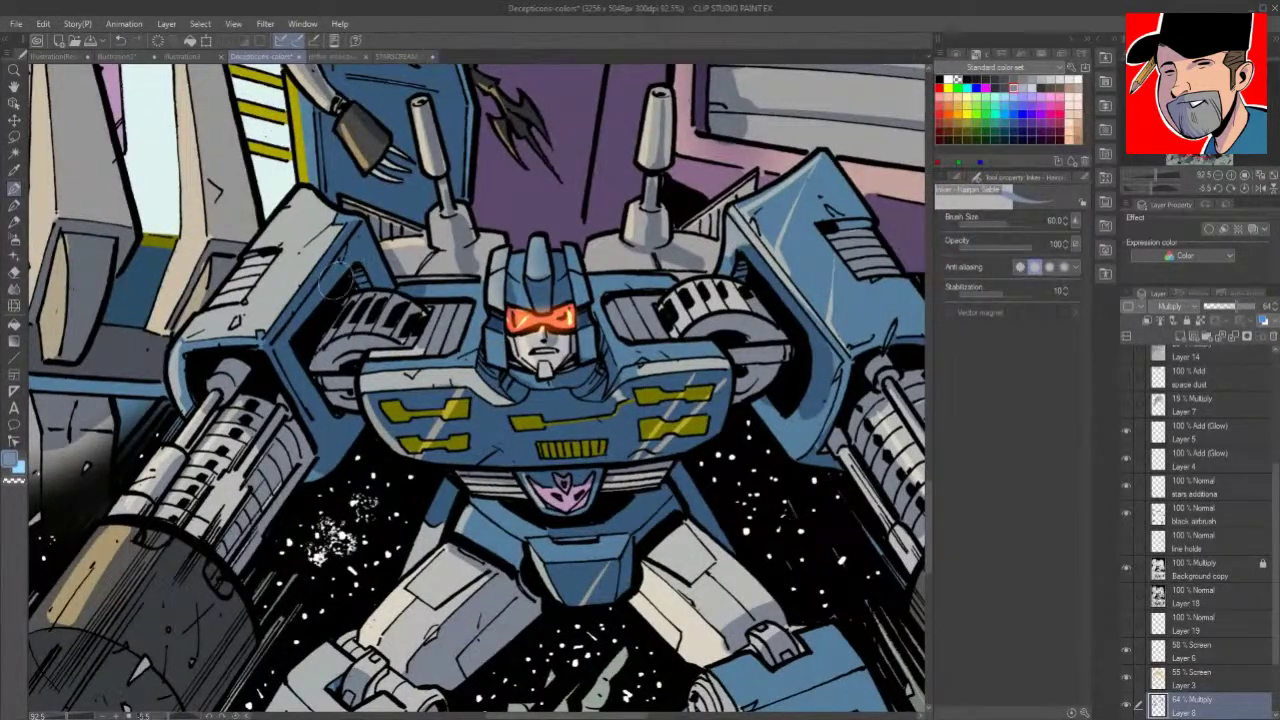
pyautogui.press('g')
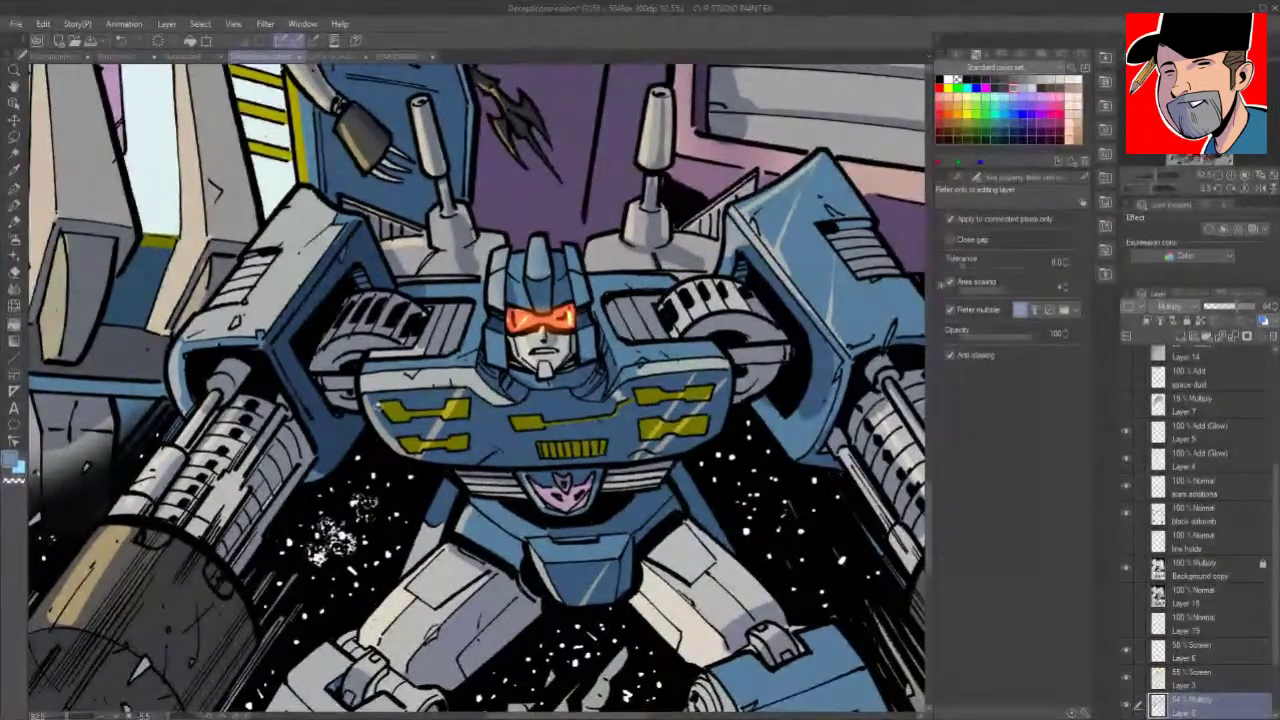
pyautogui.press('p')
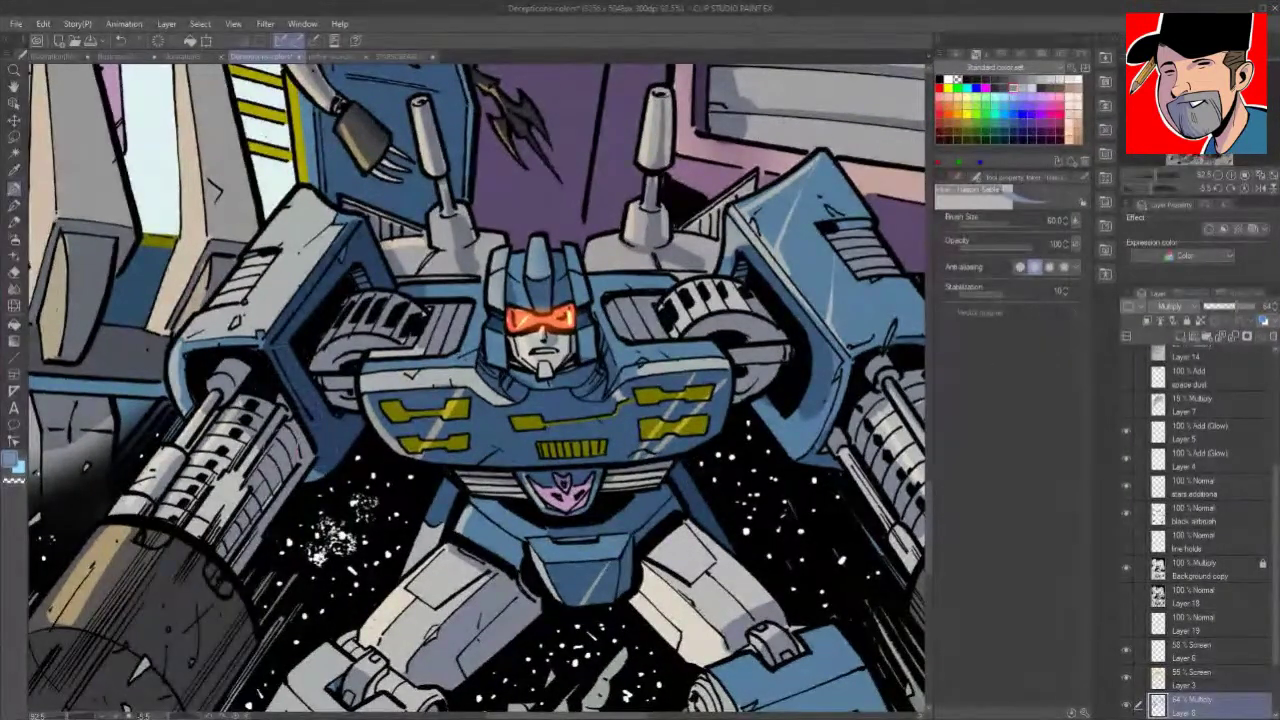
pyautogui.moveTo(300, 414); pyautogui.dragTo(240, 500)
pyautogui.moveTo(284, 446)
pyautogui.mouseDown()
pyautogui.moveTo(236, 504)
pyautogui.moveTo(215, 553)
pyautogui.moveTo(264, 476)
pyautogui.moveTo(233, 553)
pyautogui.mouseUp()
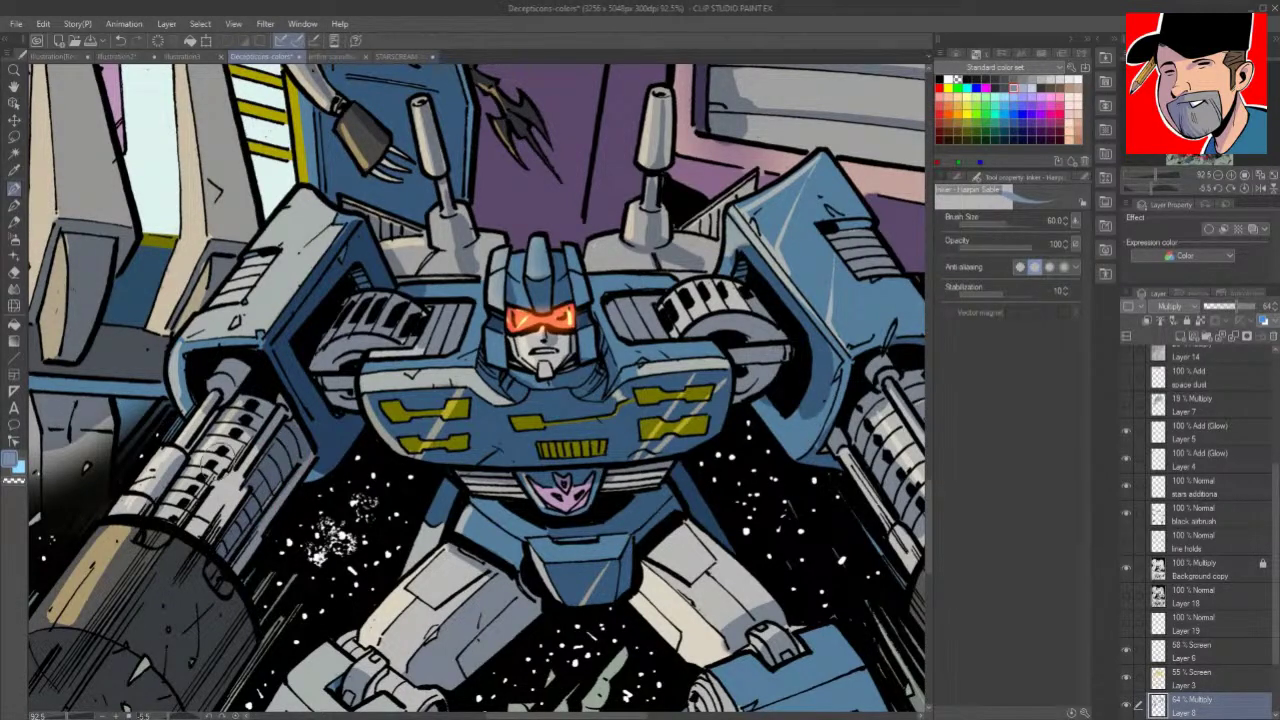
pyautogui.moveTo(183, 518)
pyautogui.mouseDown()
pyautogui.moveTo(268, 408)
pyautogui.moveTo(236, 367)
pyautogui.mouseUp()
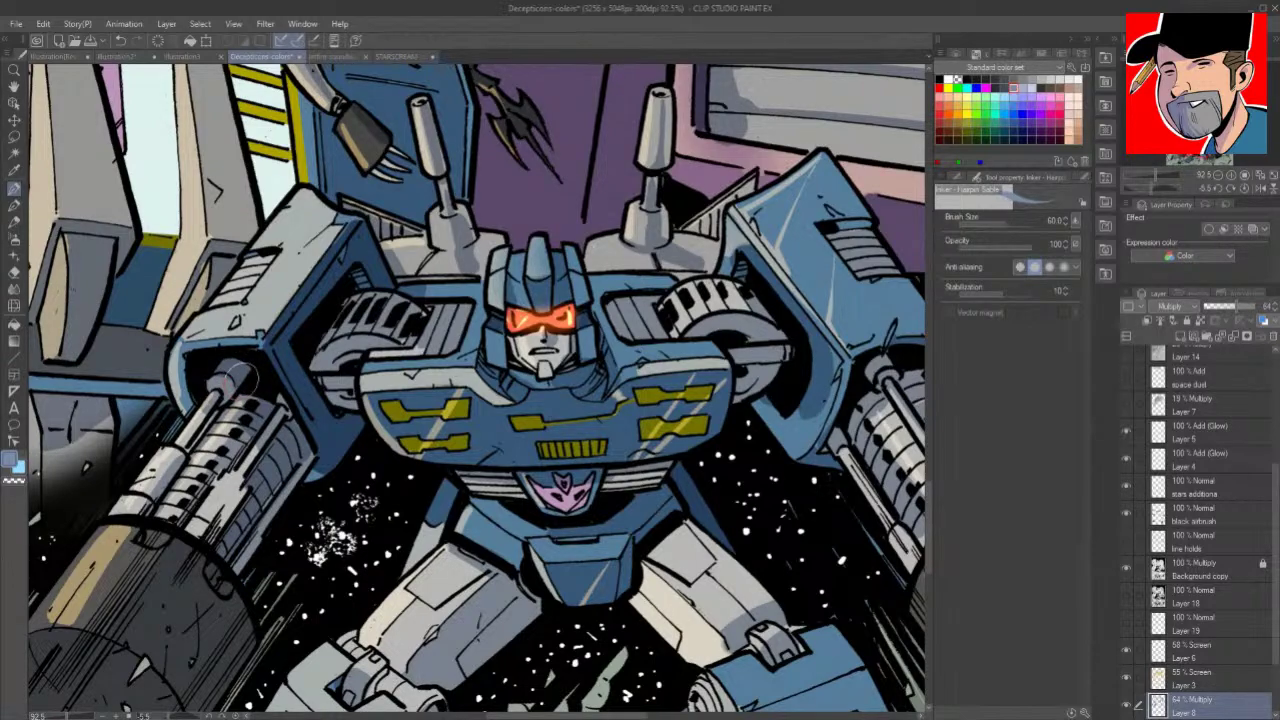
# Step: Shade the blue robot's neck, shoulder vents, shoulder gun base and inner right-hand arm on the Multiply layer
pyautogui.moveTo(556, 492); pyautogui.dragTo(372, 360)
pyautogui.press('g')
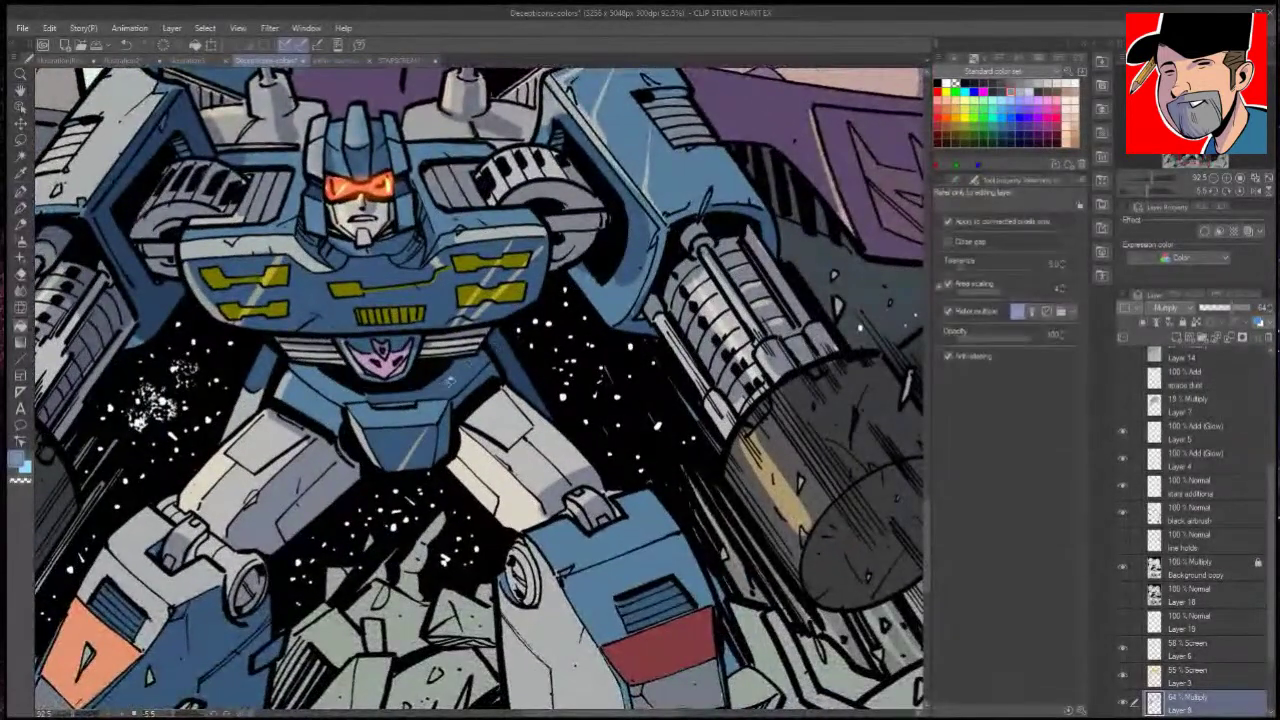
pyautogui.press('p')
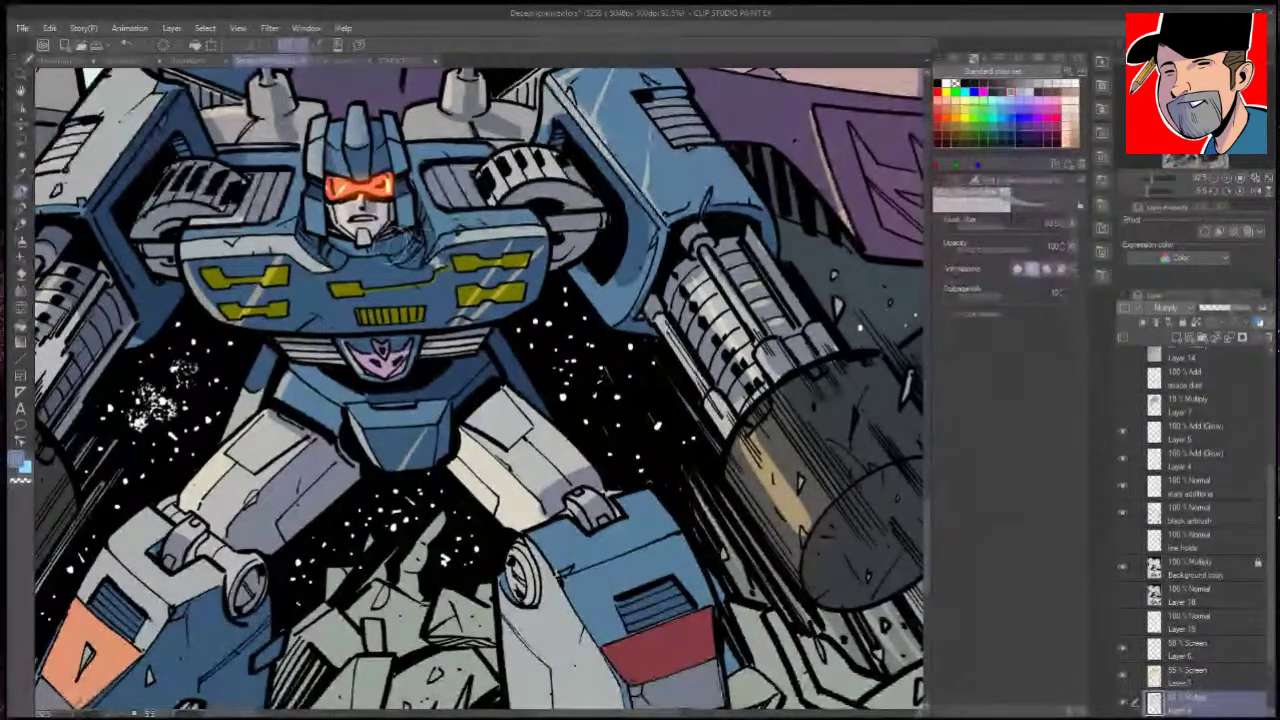
pyautogui.moveTo(382, 250)
pyautogui.mouseDown()
pyautogui.moveTo(406, 238)
pyautogui.moveTo(408, 263)
pyautogui.moveTo(415, 238)
pyautogui.moveTo(414, 261)
pyautogui.moveTo(390, 251)
pyautogui.mouseUp()
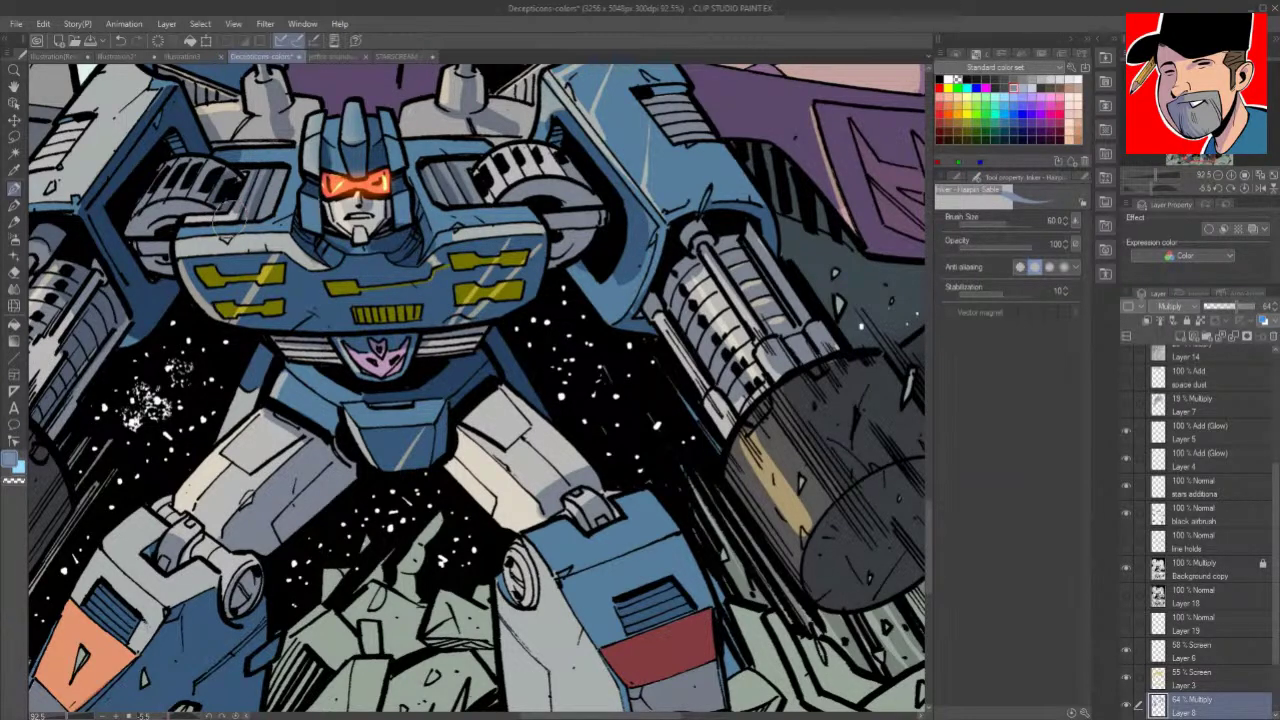
pyautogui.moveTo(587, 264)
pyautogui.mouseDown()
pyautogui.moveTo(597, 280)
pyautogui.moveTo(628, 250)
pyautogui.mouseUp()
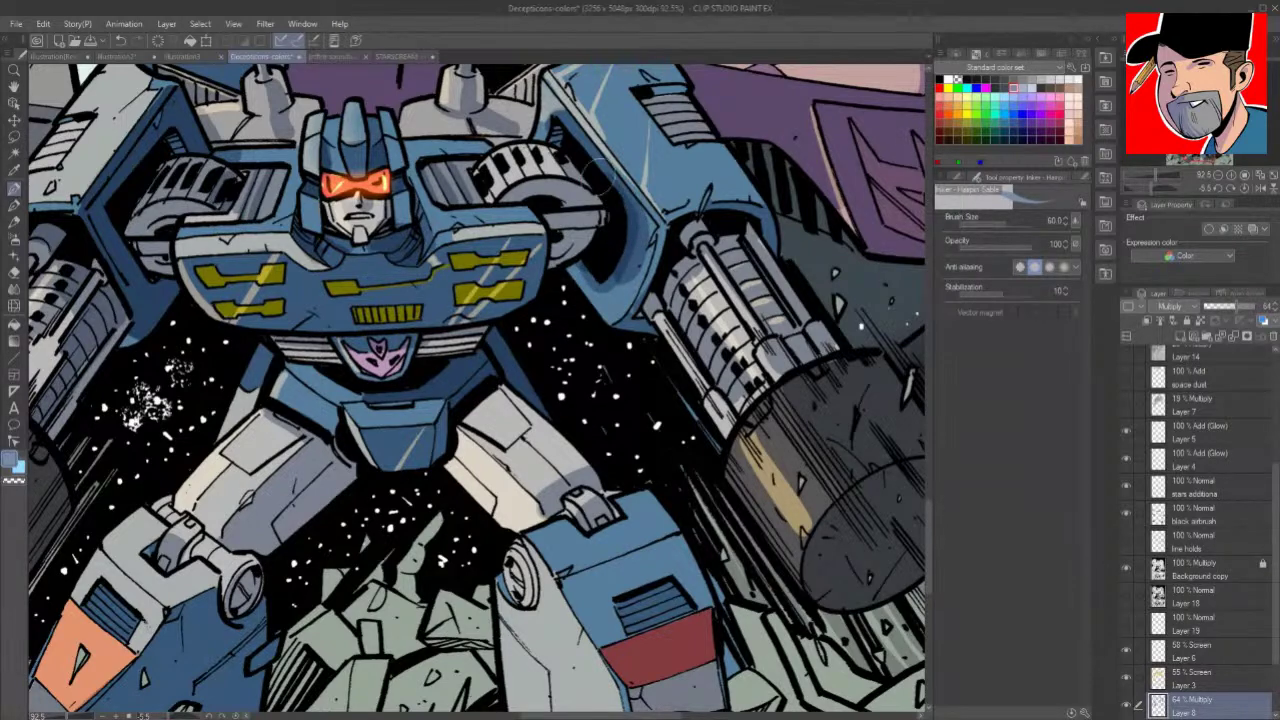
pyautogui.moveTo(473, 82); pyautogui.dragTo(474, 106)
# Step: Shade the large drums and muzzle openings of both arm cannons with brush shadows and fills on the Multiply layer
pyautogui.moveTo(542, 204); pyautogui.dragTo(543, 432)
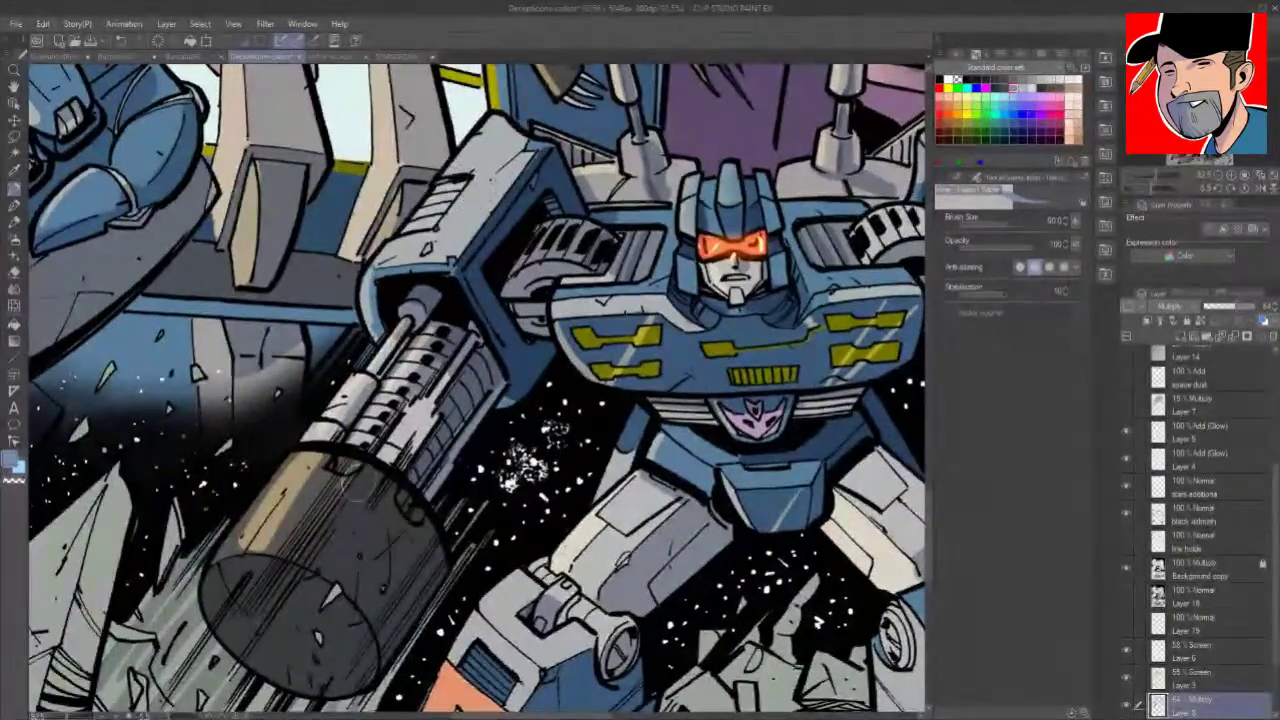
pyautogui.moveTo(281, 582); pyautogui.dragTo(362, 477)
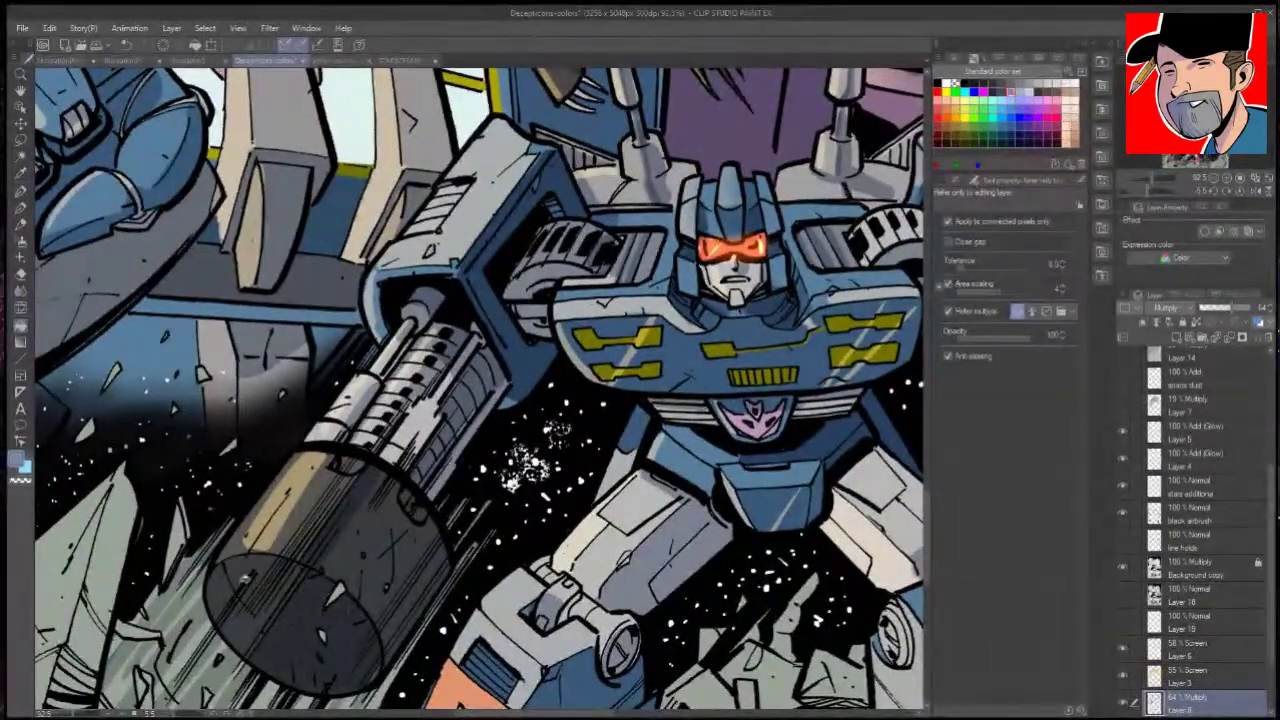
pyautogui.press('p')
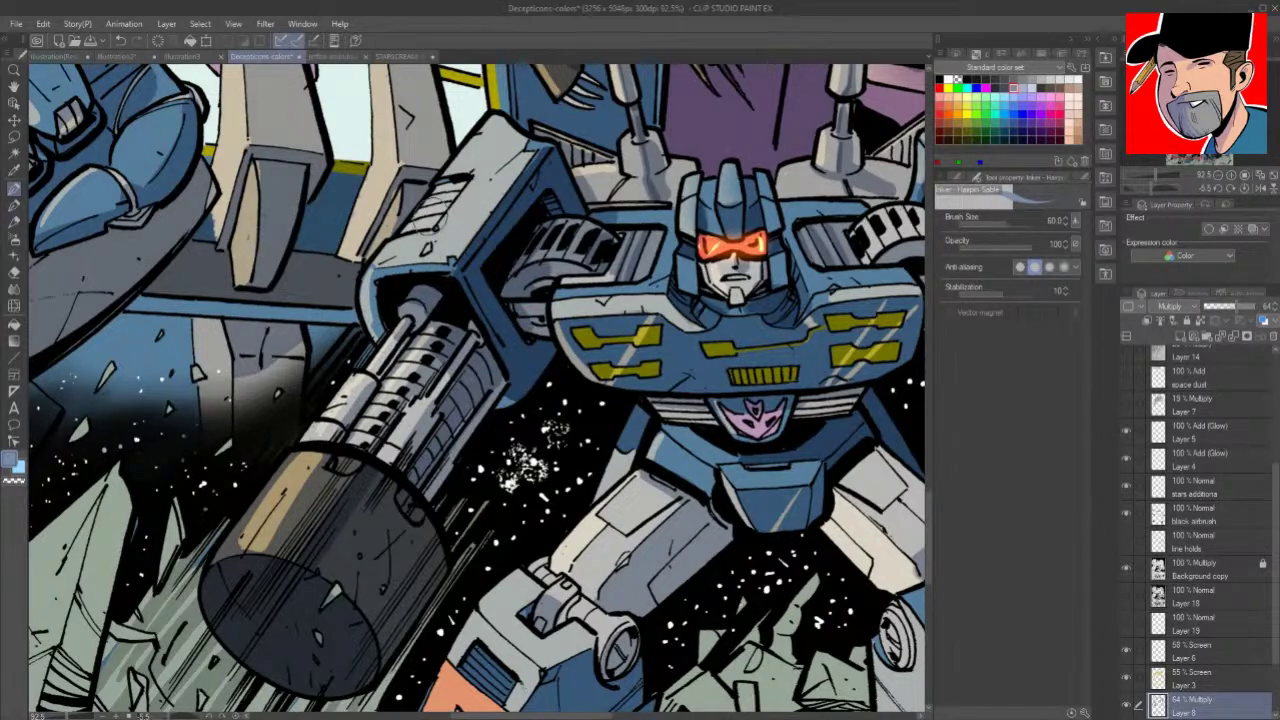
pyautogui.moveTo(850, 400)
pyautogui.mouseDown()
pyautogui.moveTo(516, 326)
pyautogui.moveTo(190, 155)
pyautogui.mouseUp()
pyautogui.moveTo(573, 378)
pyautogui.mouseDown()
pyautogui.moveTo(628, 318)
pyautogui.moveTo(594, 372)
pyautogui.moveTo(560, 340)
pyautogui.moveTo(574, 316)
pyautogui.moveTo(531, 388)
pyautogui.moveTo(620, 292)
pyautogui.moveTo(646, 304)
pyautogui.moveTo(627, 286)
pyautogui.moveTo(658, 287)
pyautogui.mouseUp()
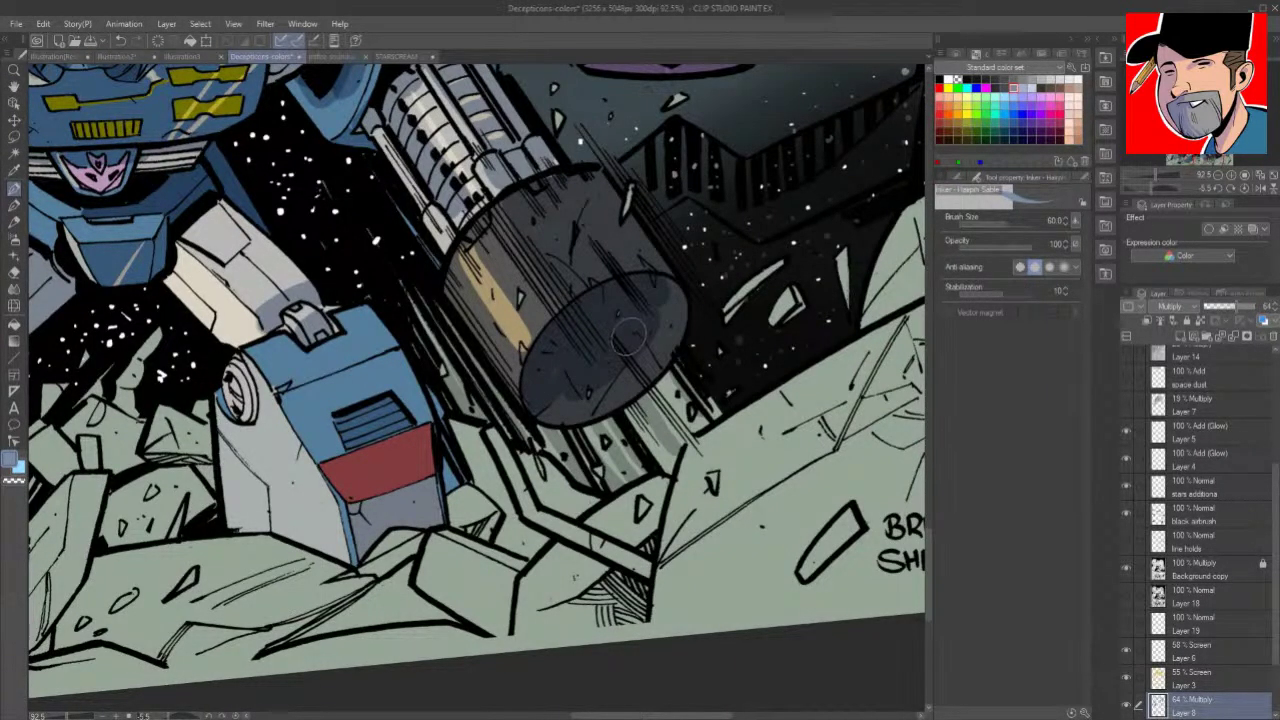
pyautogui.moveTo(630, 338)
pyautogui.mouseDown()
pyautogui.moveTo(664, 328)
pyautogui.moveTo(664, 292)
pyautogui.moveTo(660, 350)
pyautogui.moveTo(670, 294)
pyautogui.moveTo(640, 376)
pyautogui.moveTo(625, 368)
pyautogui.moveTo(633, 353)
pyautogui.moveTo(557, 370)
pyautogui.moveTo(534, 402)
pyautogui.moveTo(569, 410)
pyautogui.moveTo(554, 408)
pyautogui.moveTo(617, 388)
pyautogui.moveTo(570, 410)
pyautogui.moveTo(656, 370)
pyautogui.mouseUp()
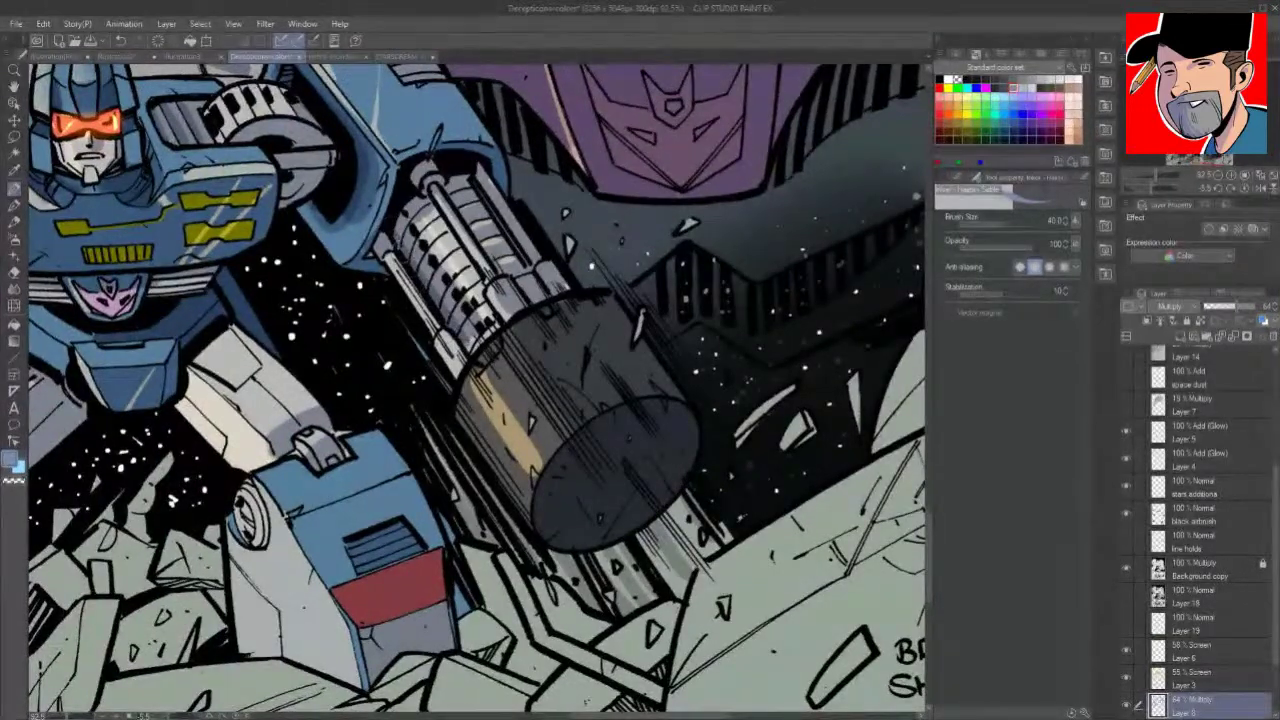
# Step: Shade the ribbed barrels of the right-hand cannon with the inker brush at size 40
pyautogui.moveTo(460, 176); pyautogui.dragTo(520, 268)
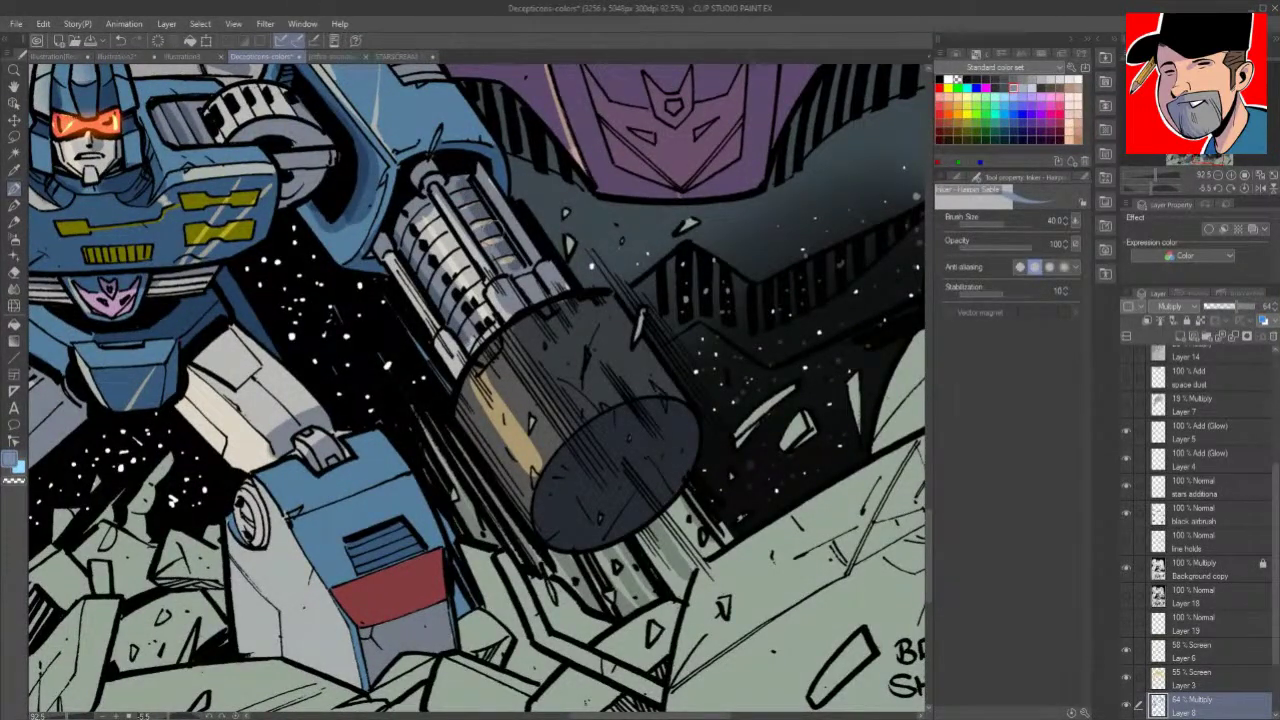
pyautogui.moveTo(458, 172); pyautogui.dragTo(418, 176)
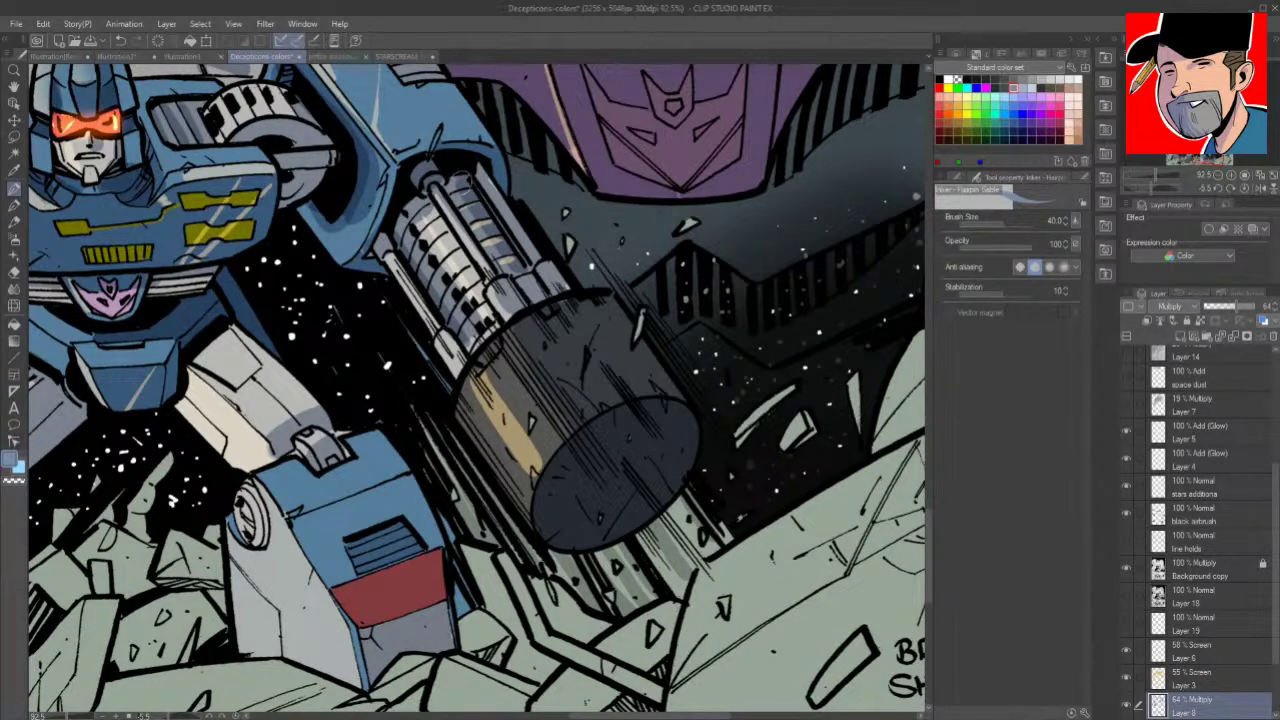
pyautogui.moveTo(469, 173); pyautogui.dragTo(487, 182)
pyautogui.moveTo(470, 349); pyautogui.dragTo(398, 238)
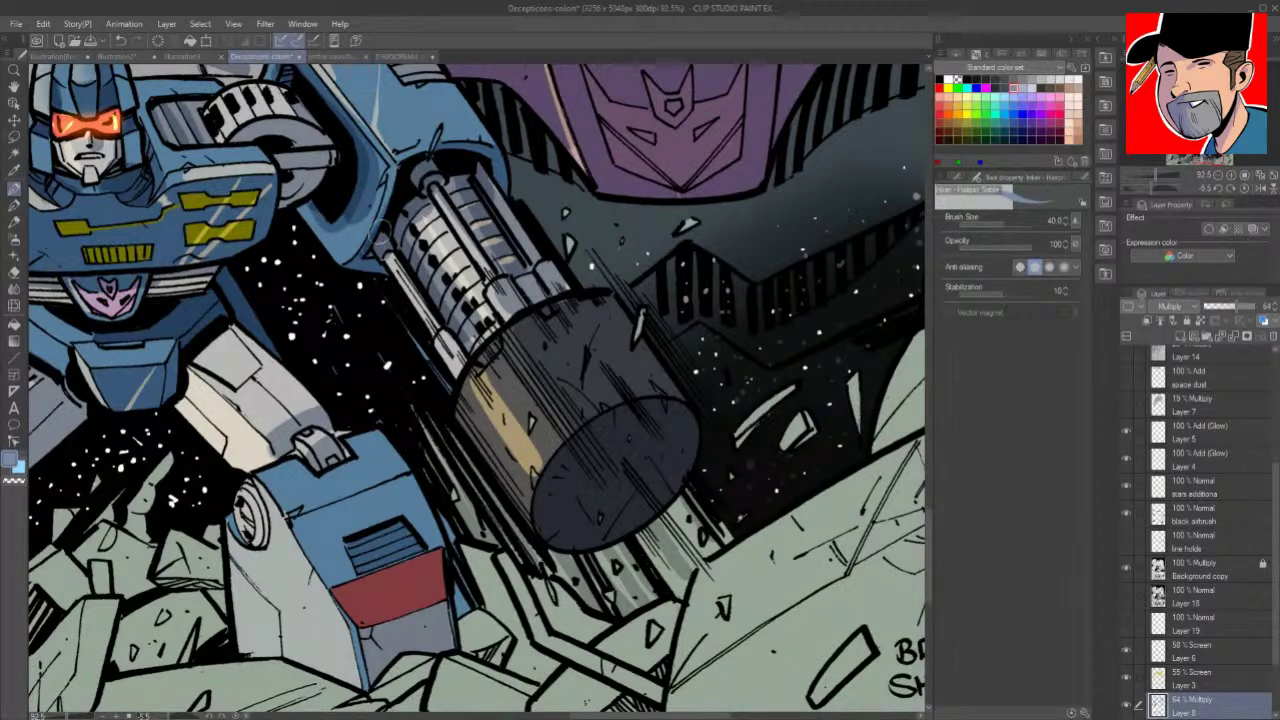
# Step: Shade the clamps and rods where the right-hand cannon's barrels meet its drum
pyautogui.hotkey('ctrl', 'space')
pyautogui.moveTo(671, 432); pyautogui.dragTo(671, 432)
pyautogui.scroll(4, 670, 432)
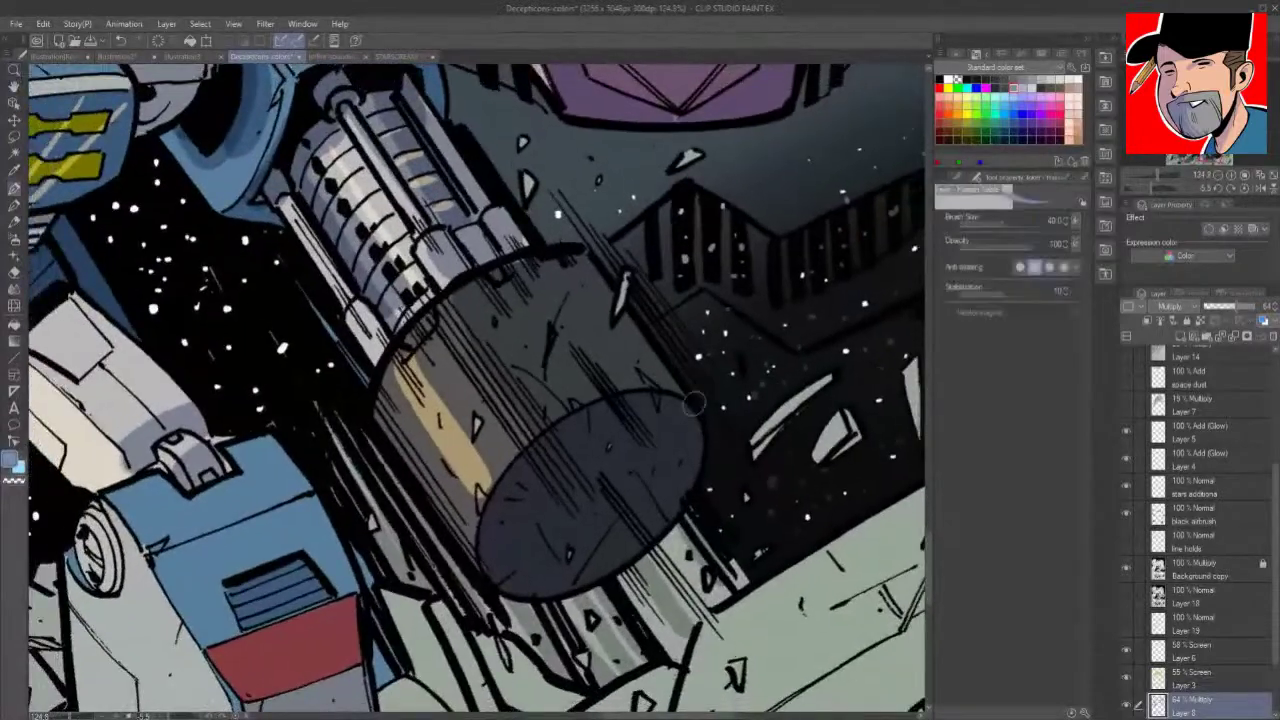
pyautogui.press('space')
pyautogui.moveTo(600, 523)
pyautogui.mouseDown()
pyautogui.moveTo(617, 474)
pyautogui.moveTo(564, 574)
pyautogui.mouseUp()
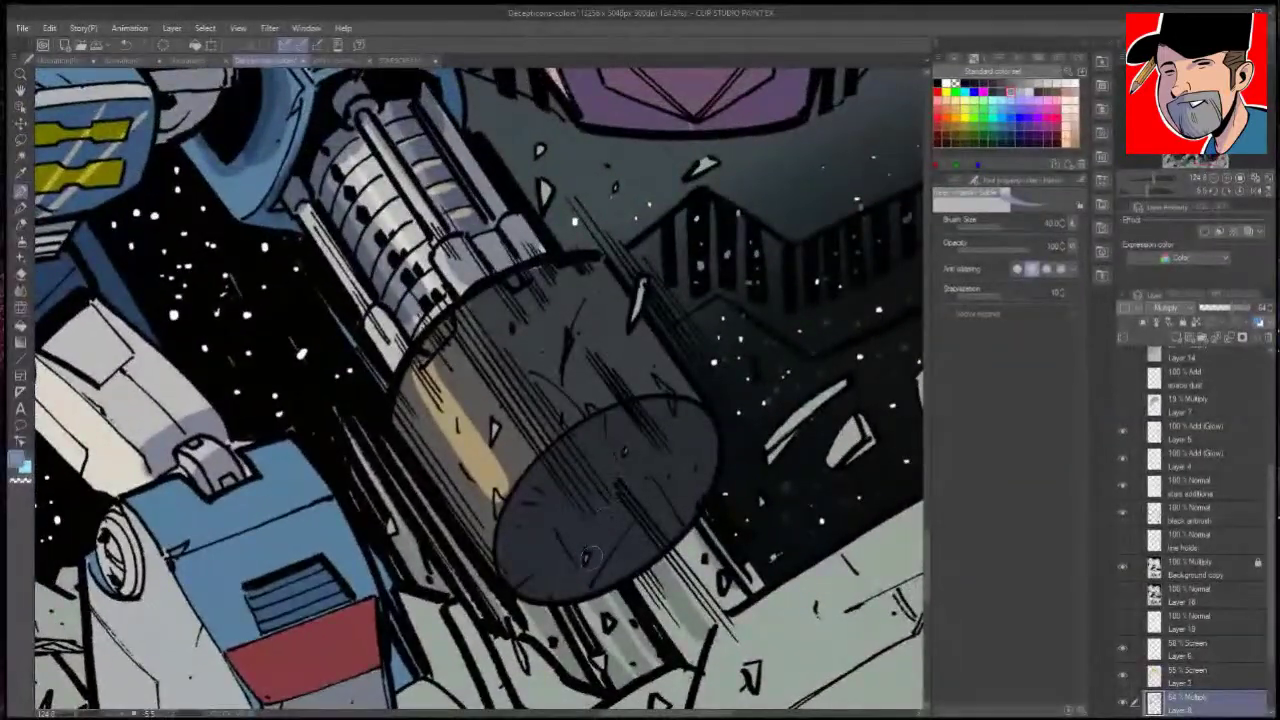
pyautogui.press('space')
pyautogui.moveTo(666, 426); pyautogui.dragTo(710, 496)
pyautogui.moveTo(656, 220)
pyautogui.mouseDown()
pyautogui.moveTo(747, 312)
pyautogui.moveTo(749, 390)
pyautogui.mouseUp()
pyautogui.moveTo(618, 475); pyautogui.dragTo(621, 407)
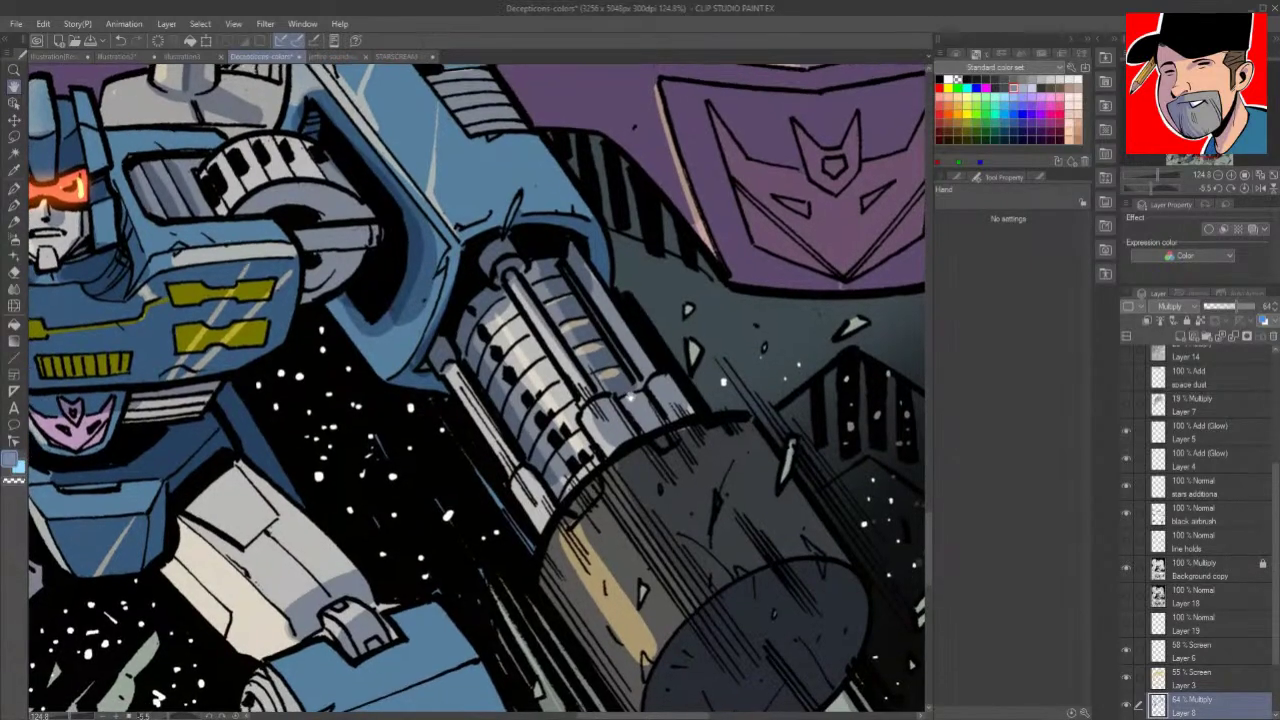
pyautogui.moveTo(621, 407); pyautogui.dragTo(799, 485)
pyautogui.press('b')
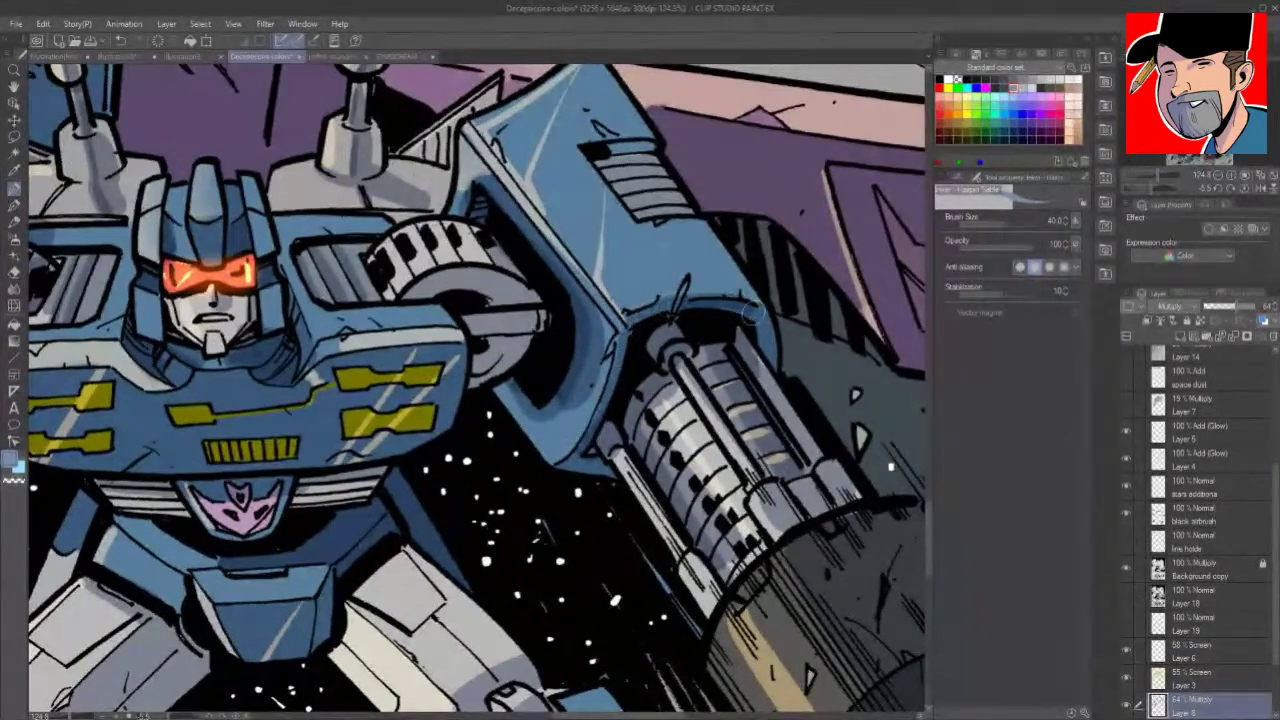
# Step: Fill the side faces of the wheel and axle by the right-hand shoulder with shadow and refine them with the brush
pyautogui.press('space')
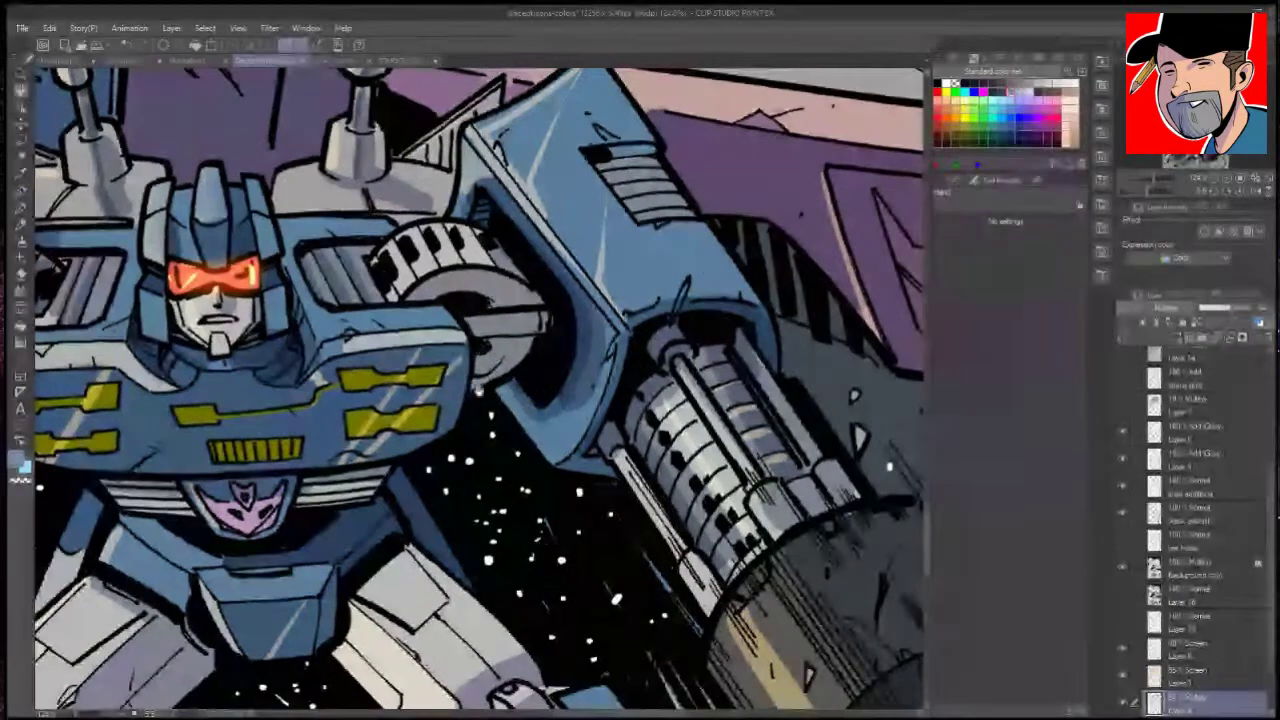
pyautogui.moveTo(565, 316); pyautogui.dragTo(640, 331)
pyautogui.press('g')
pyautogui.click(600, 309)
pyautogui.click(577, 377)
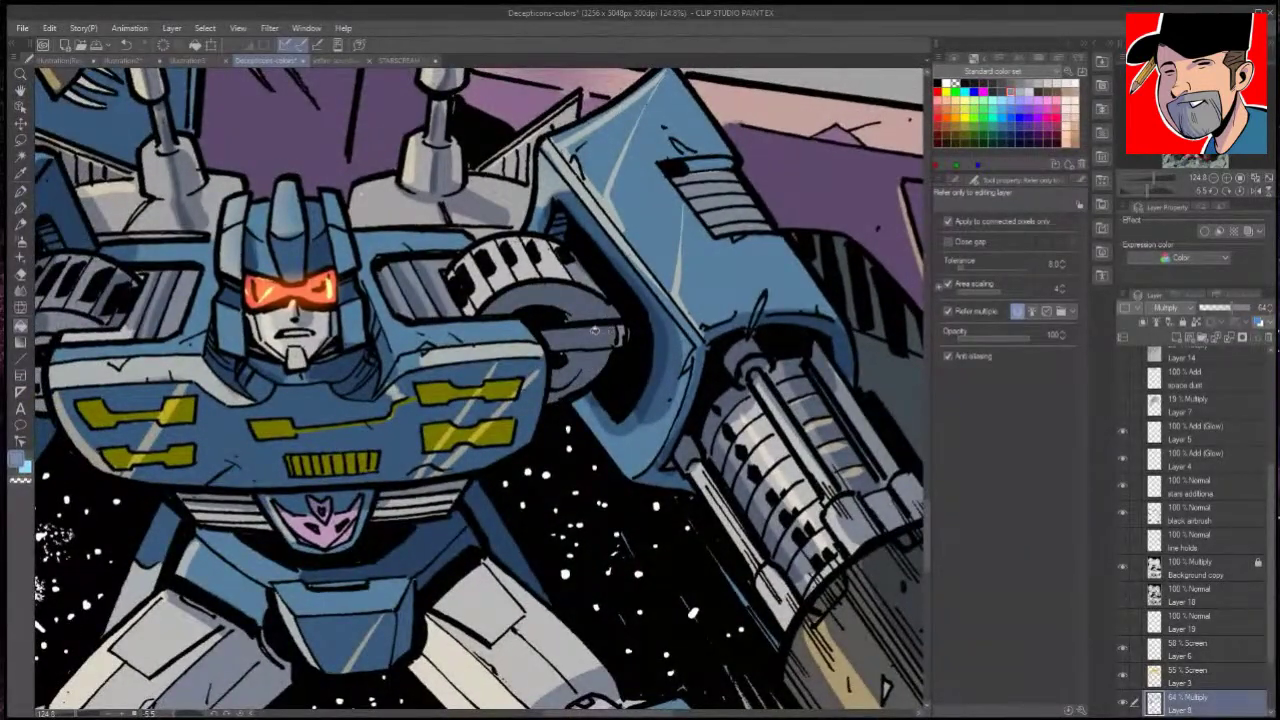
pyautogui.press('p')
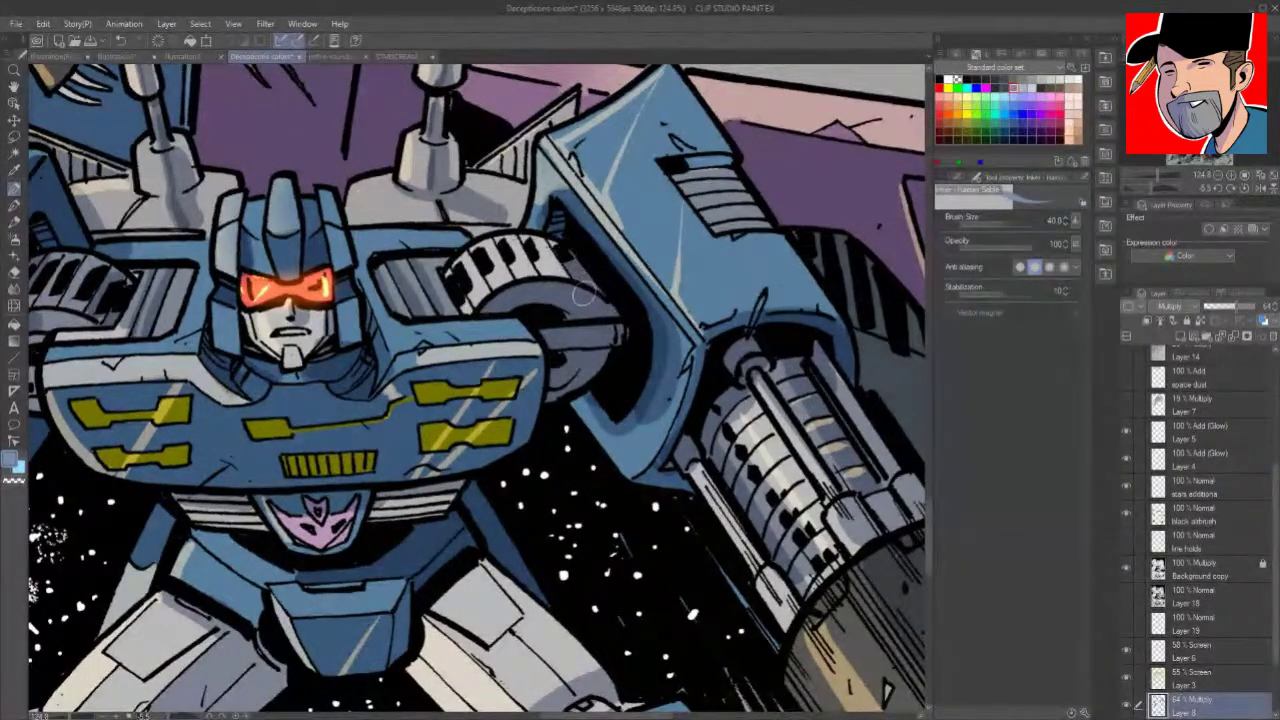
# Step: Fill the shadowed side of the left-hand thigh and shade the knee joints on the Multiply layer
pyautogui.press('space')
pyautogui.moveTo(298, 485); pyautogui.dragTo(550, 125)
pyautogui.press('g')
pyautogui.click(511, 343)
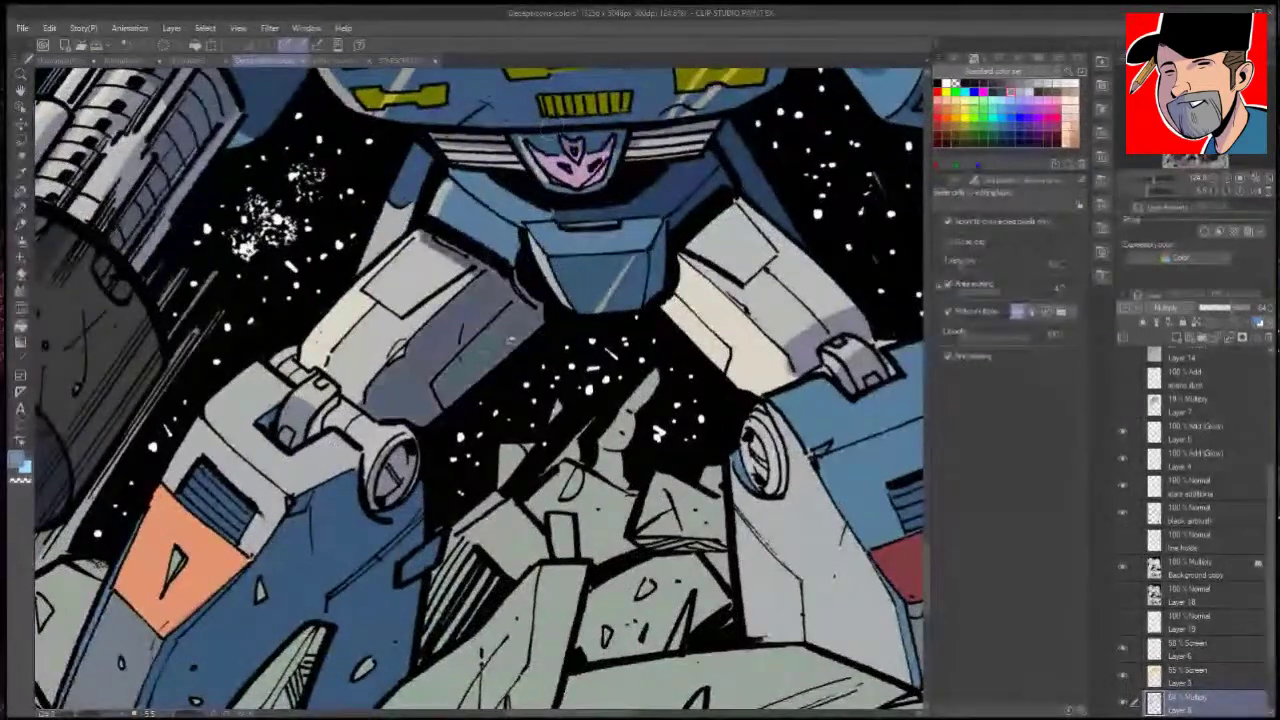
pyautogui.click(828, 339)
pyautogui.press('e')
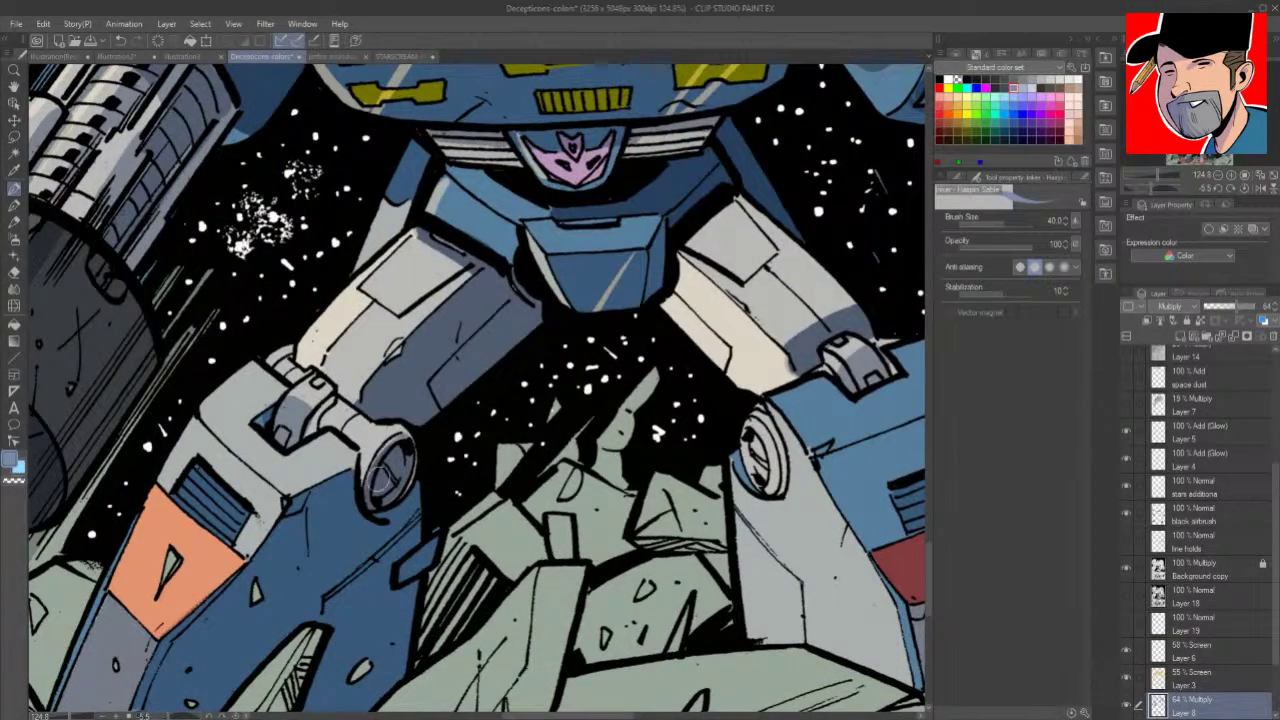
pyautogui.moveTo(294, 437)
pyautogui.mouseDown()
pyautogui.moveTo(262, 416)
pyautogui.moveTo(268, 436)
pyautogui.mouseUp()
pyautogui.moveTo(184, 486); pyautogui.dragTo(181, 493)
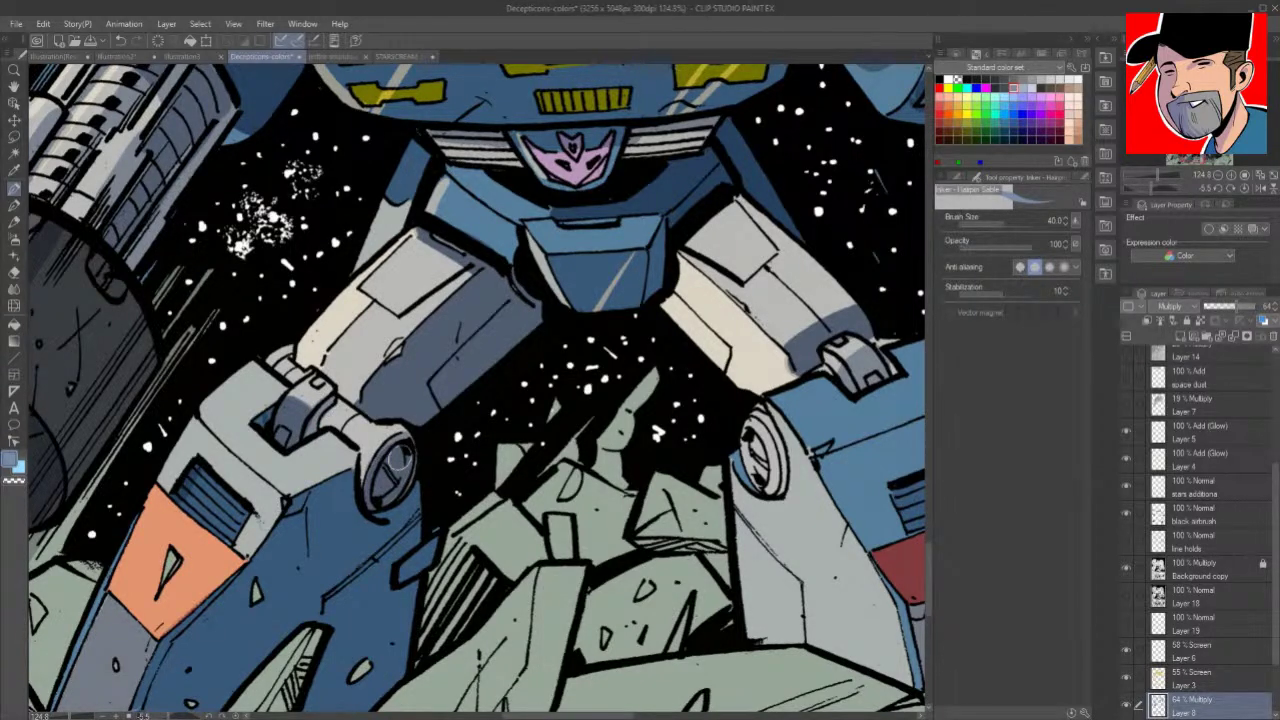
# Step: Shade the left-hand shin's outer edge and fill the vented blue face and grey lower panel of the right-hand shin with shadow
pyautogui.moveTo(399, 457)
pyautogui.mouseDown()
pyautogui.moveTo(465, 346)
pyautogui.moveTo(613, 248)
pyautogui.mouseUp()
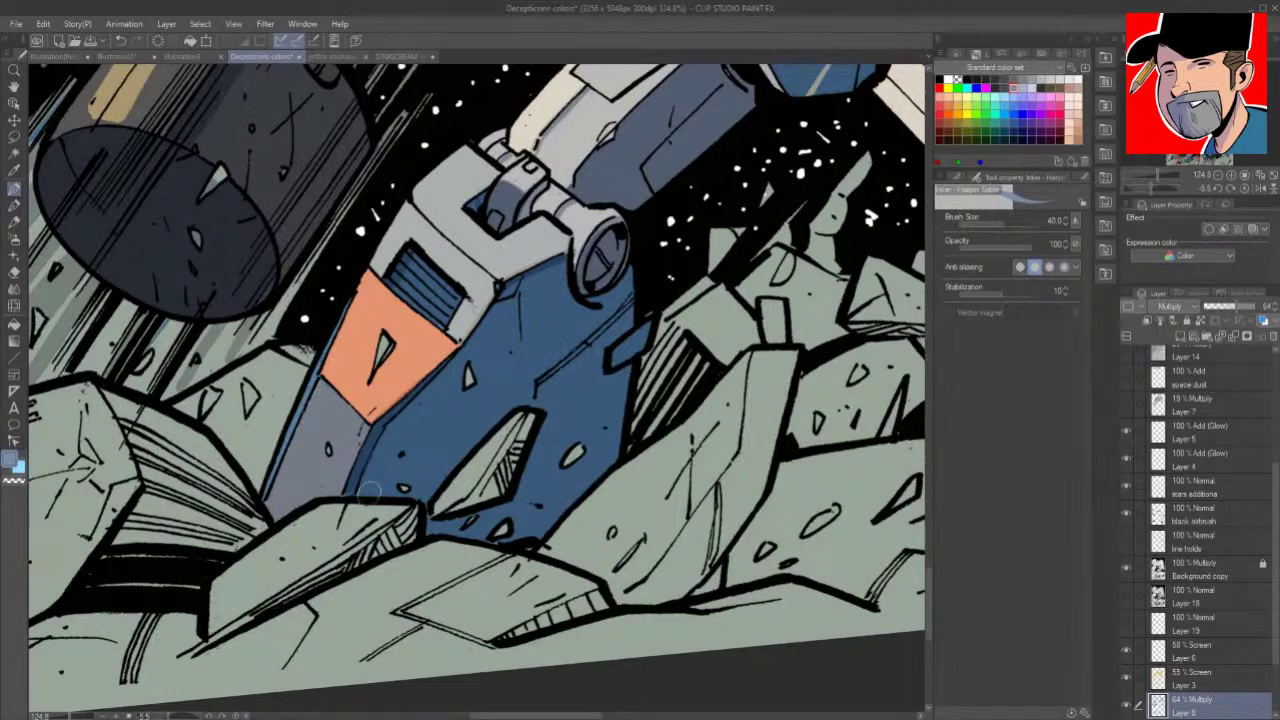
pyautogui.moveTo(297, 373)
pyautogui.mouseDown()
pyautogui.moveTo(282, 462)
pyautogui.moveTo(259, 496)
pyautogui.mouseUp()
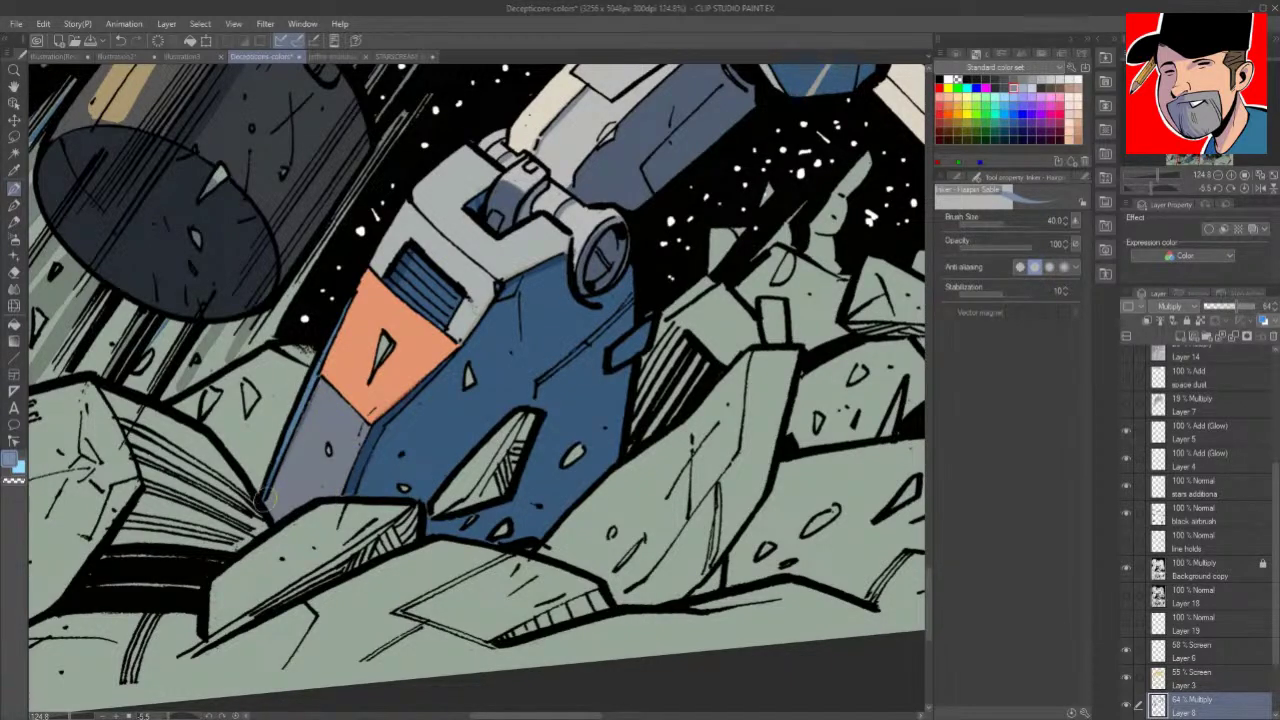
pyautogui.moveTo(860, 413)
pyautogui.mouseDown()
pyautogui.moveTo(783, 390)
pyautogui.moveTo(569, 496)
pyautogui.mouseUp()
pyautogui.moveTo(872, 377)
pyautogui.mouseDown()
pyautogui.moveTo(709, 371)
pyautogui.moveTo(640, 430)
pyautogui.mouseUp()
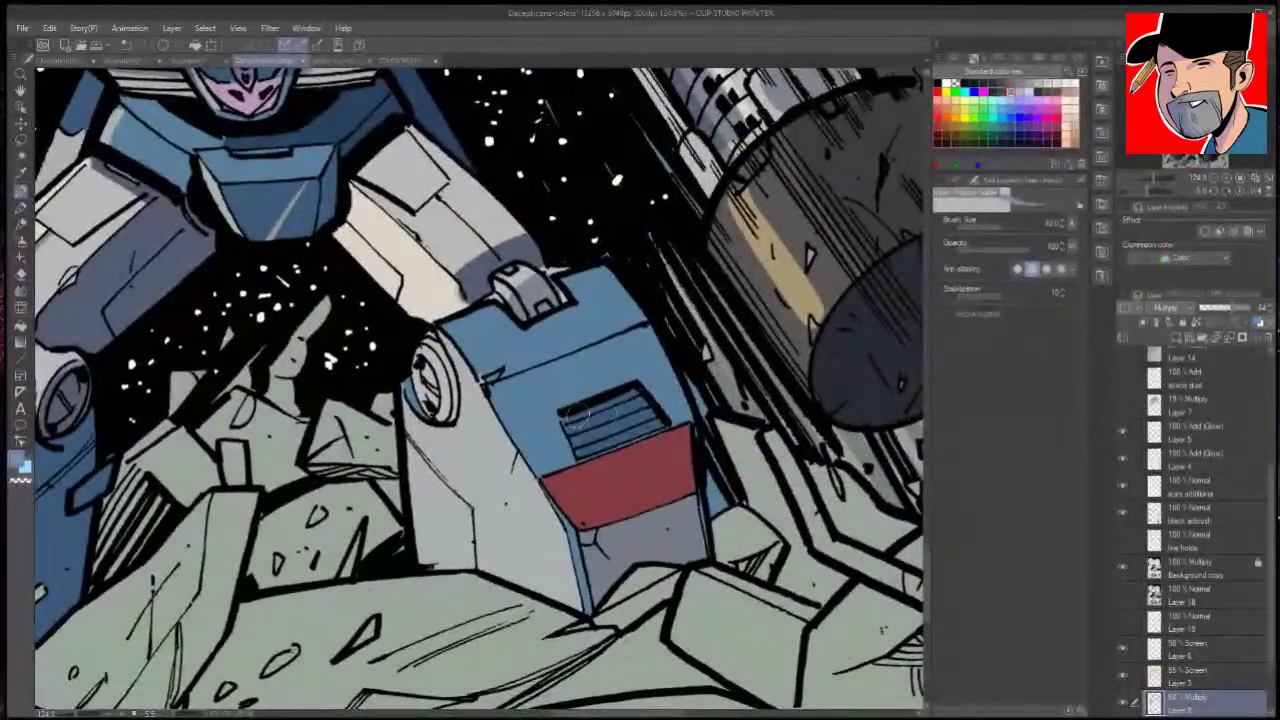
pyautogui.press('g')
pyautogui.click(685, 367)
pyautogui.click(686, 519)
pyautogui.press('p')
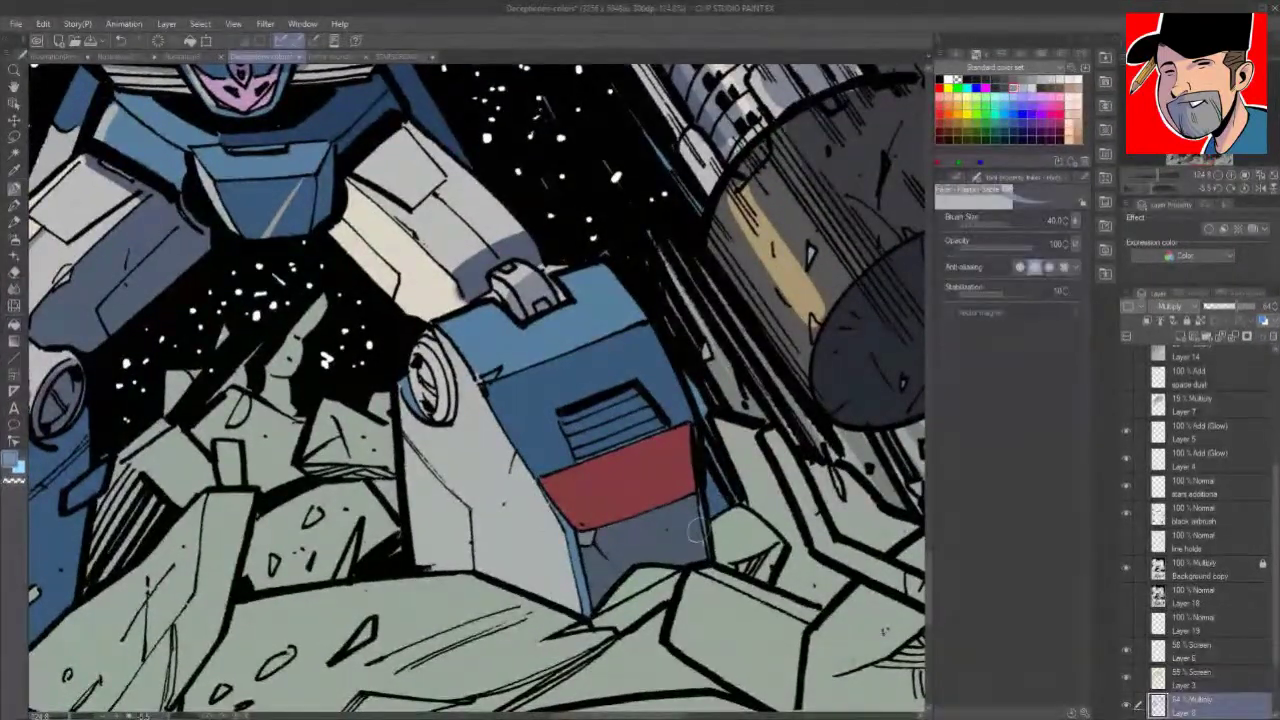
# Step: Brush shadows onto the red shin panel and the upper edge of the right-hand knee armour
pyautogui.moveTo(690, 420); pyautogui.dragTo(606, 533)
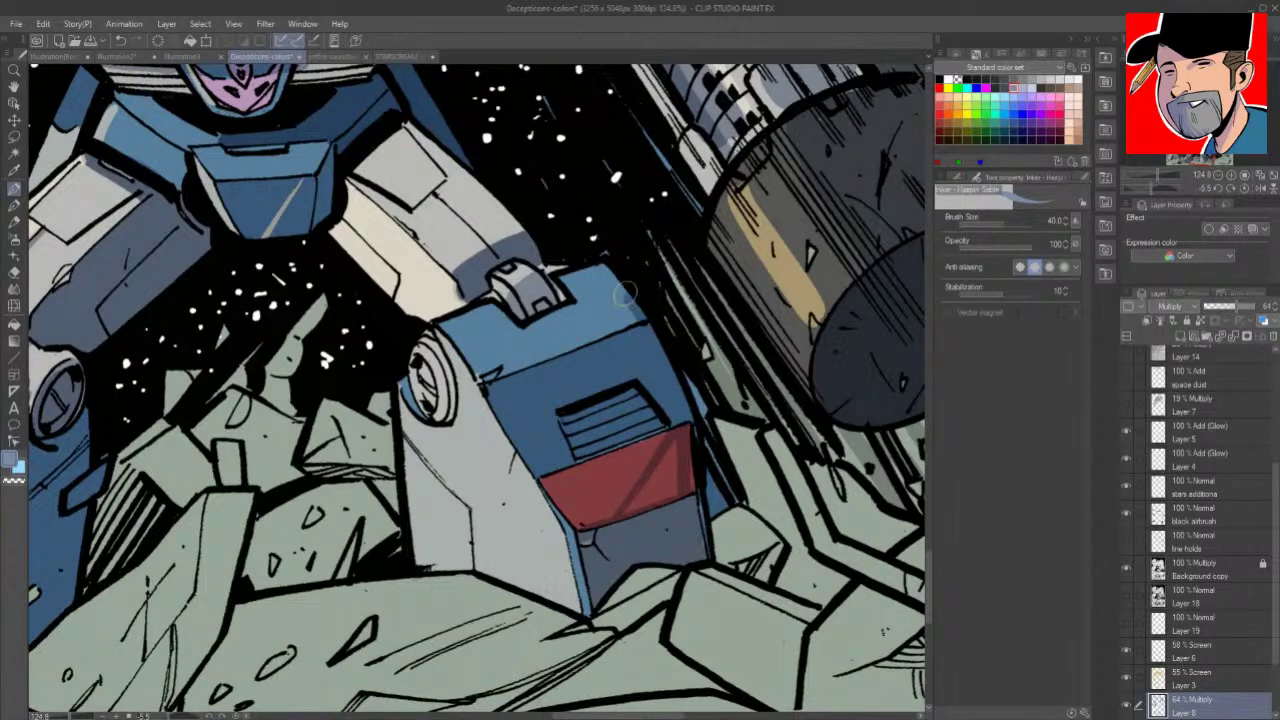
pyautogui.moveTo(542, 264); pyautogui.dragTo(566, 296)
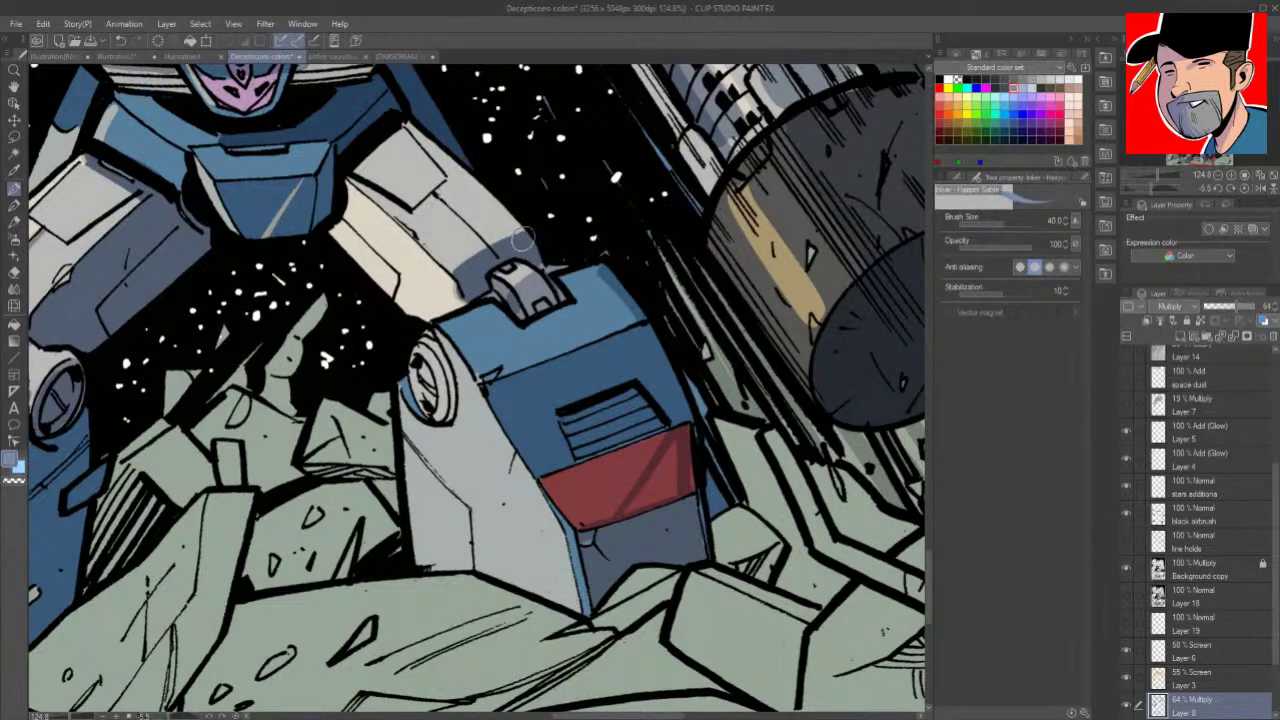
# Step: Touch up the torso shadows and shade the vented panel on the robot's right-hand shoulder armour
pyautogui.moveTo(405, 110)
pyautogui.mouseDown()
pyautogui.moveTo(578, 290)
pyautogui.moveTo(588, 360)
pyautogui.mouseUp()
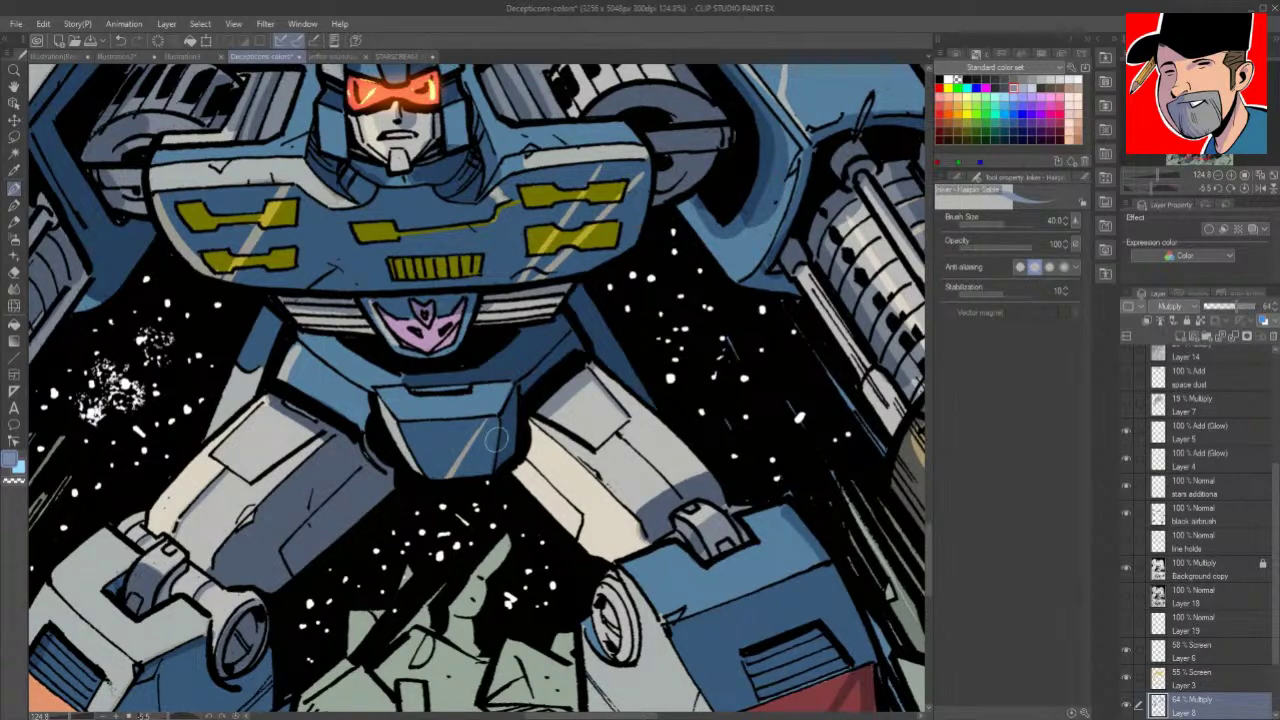
pyautogui.moveTo(552, 287); pyautogui.dragTo(550, 470)
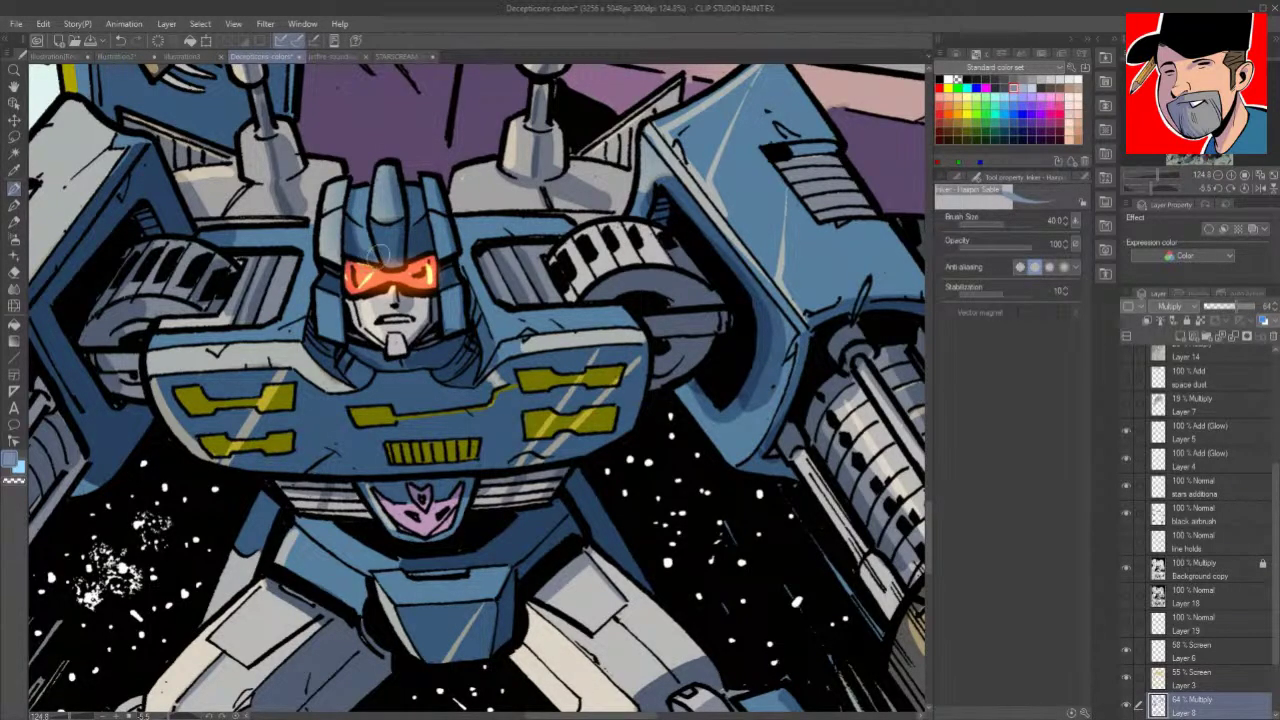
pyautogui.scroll(3, 381, 249)
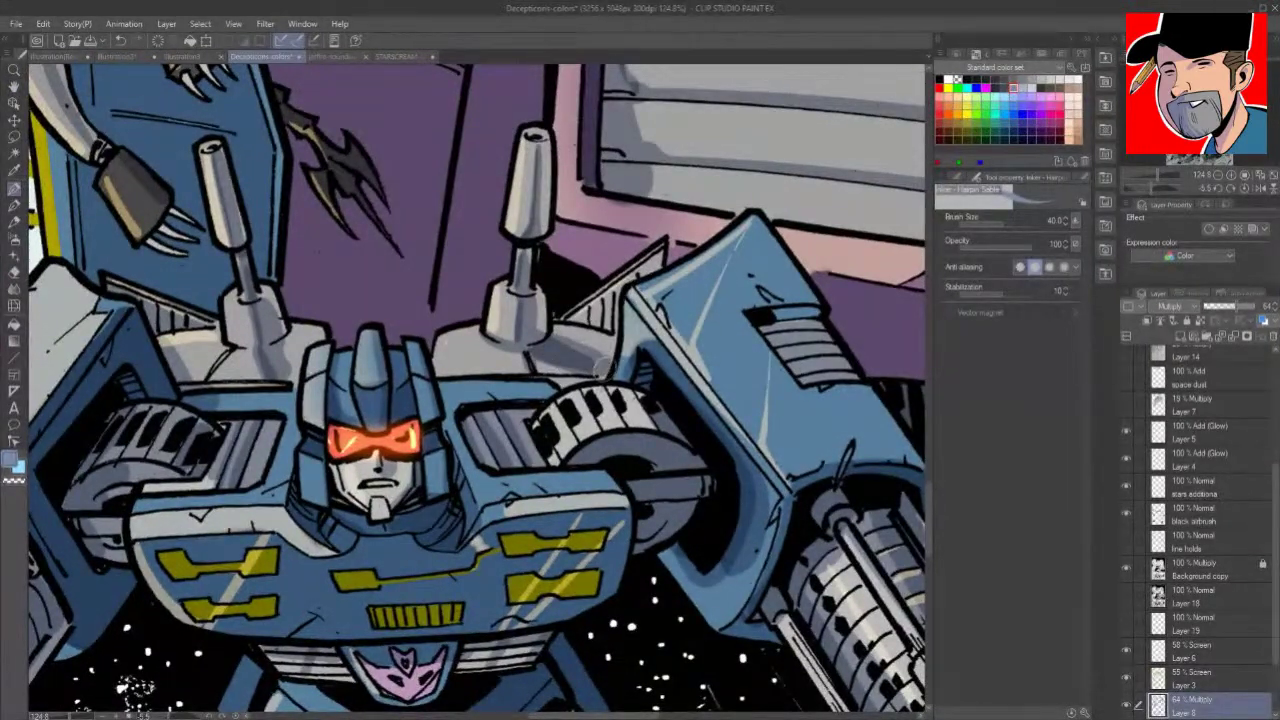
pyautogui.moveTo(612, 343); pyautogui.dragTo(302, 341)
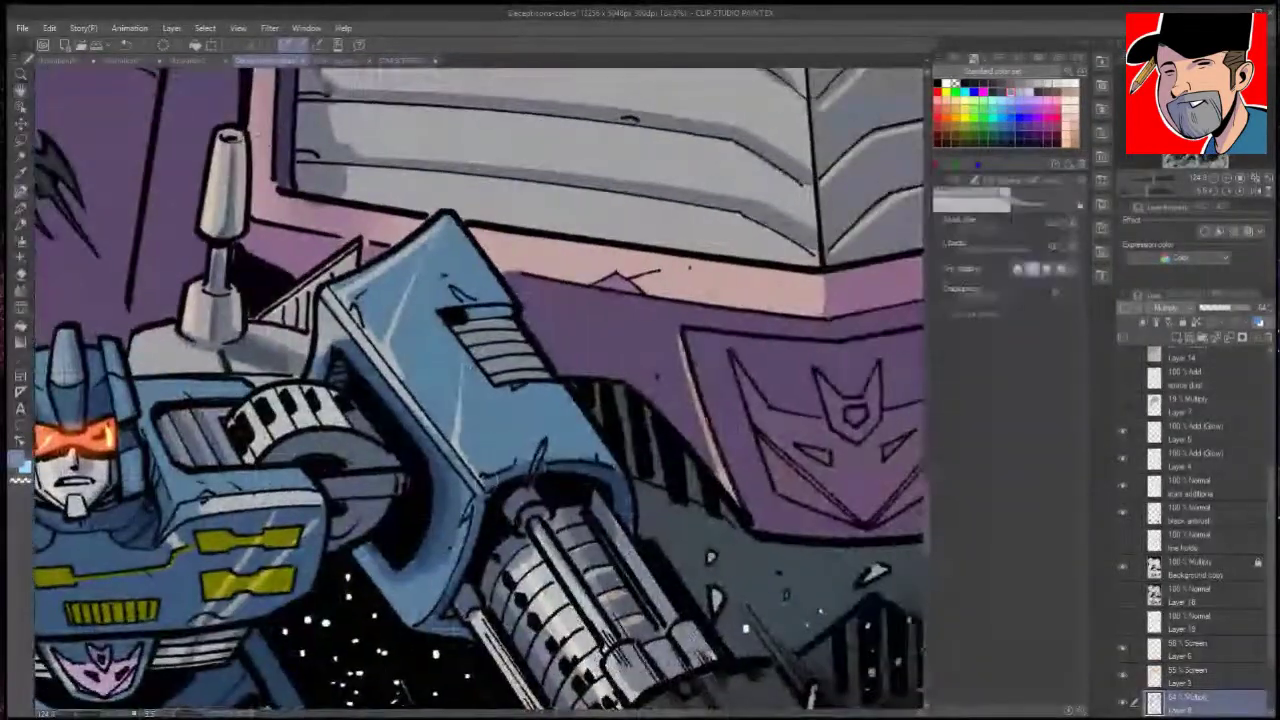
pyautogui.moveTo(460, 328); pyautogui.dragTo(496, 376)
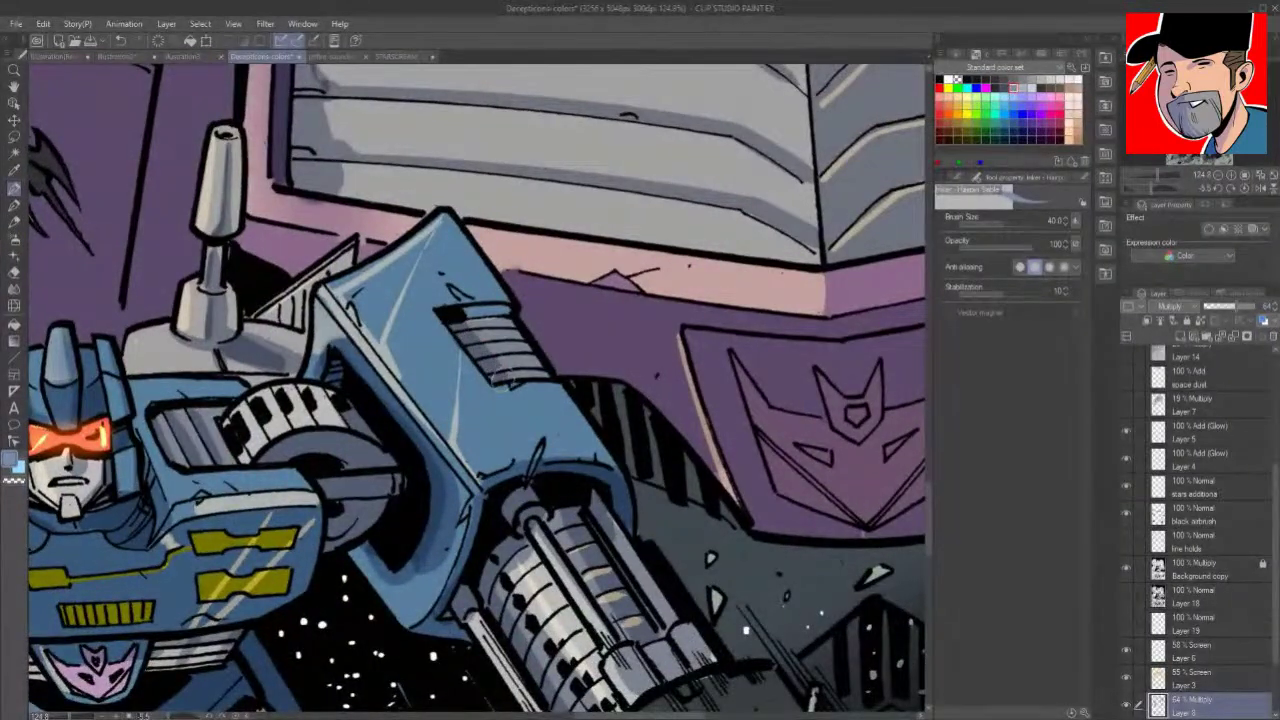
# Step: Fill the chest fins, raised thumb and forearm of the large blue robot behind with Multiply shadow
pyautogui.moveTo(520, 590); pyautogui.dragTo(675, 349)
pyautogui.moveTo(590, 349)
pyautogui.mouseDown()
pyautogui.moveTo(580, 399)
pyautogui.moveTo(912, 503)
pyautogui.mouseUp()
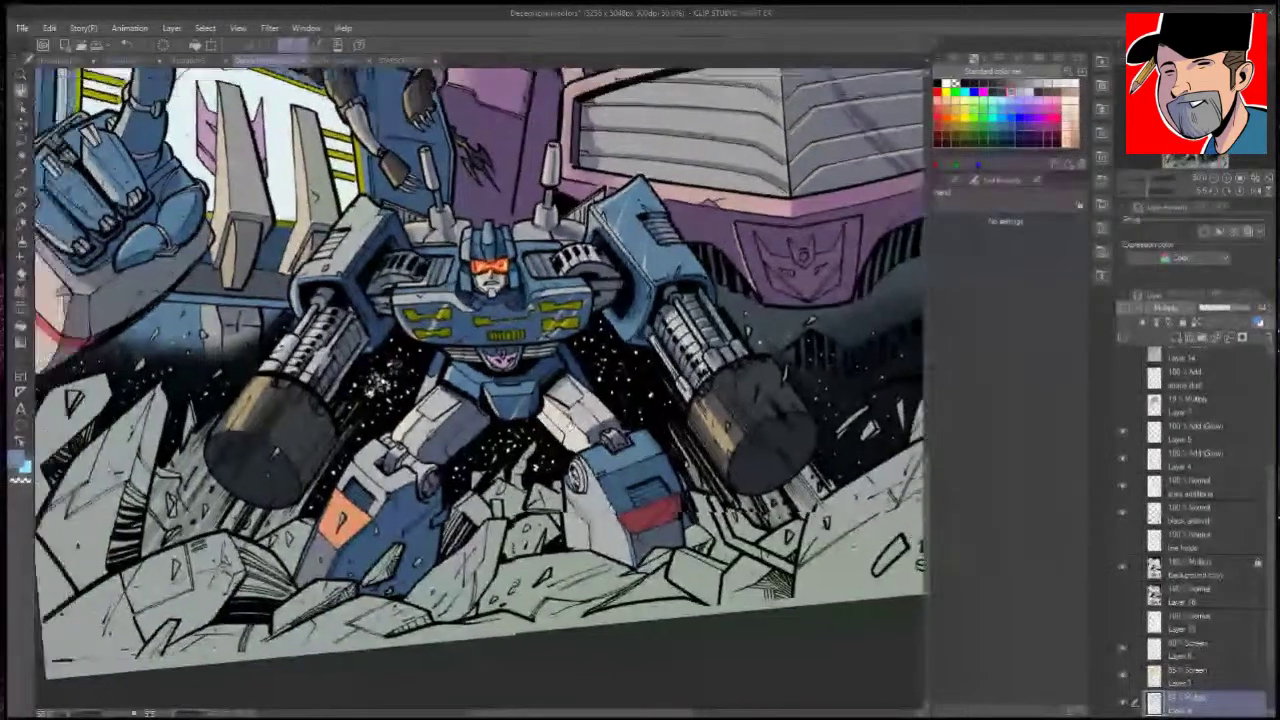
pyautogui.click(461, 410)
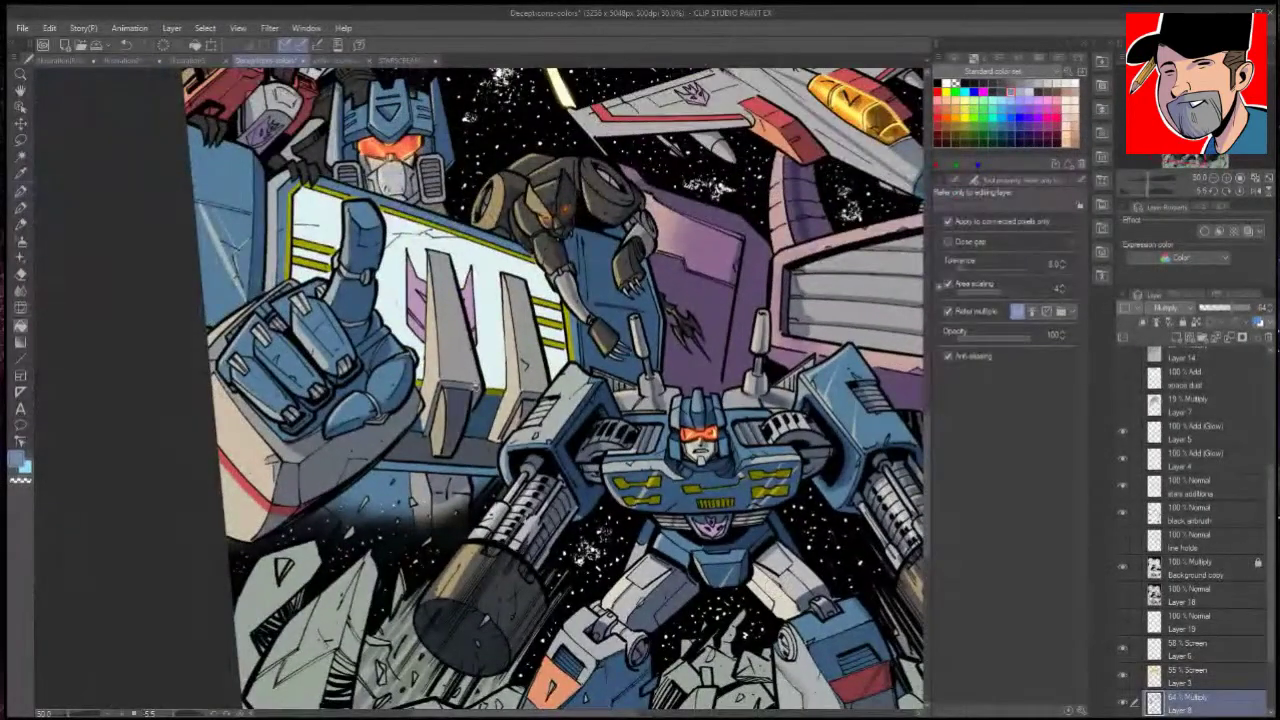
pyautogui.click(470, 356)
pyautogui.click(536, 366)
pyautogui.click(531, 404)
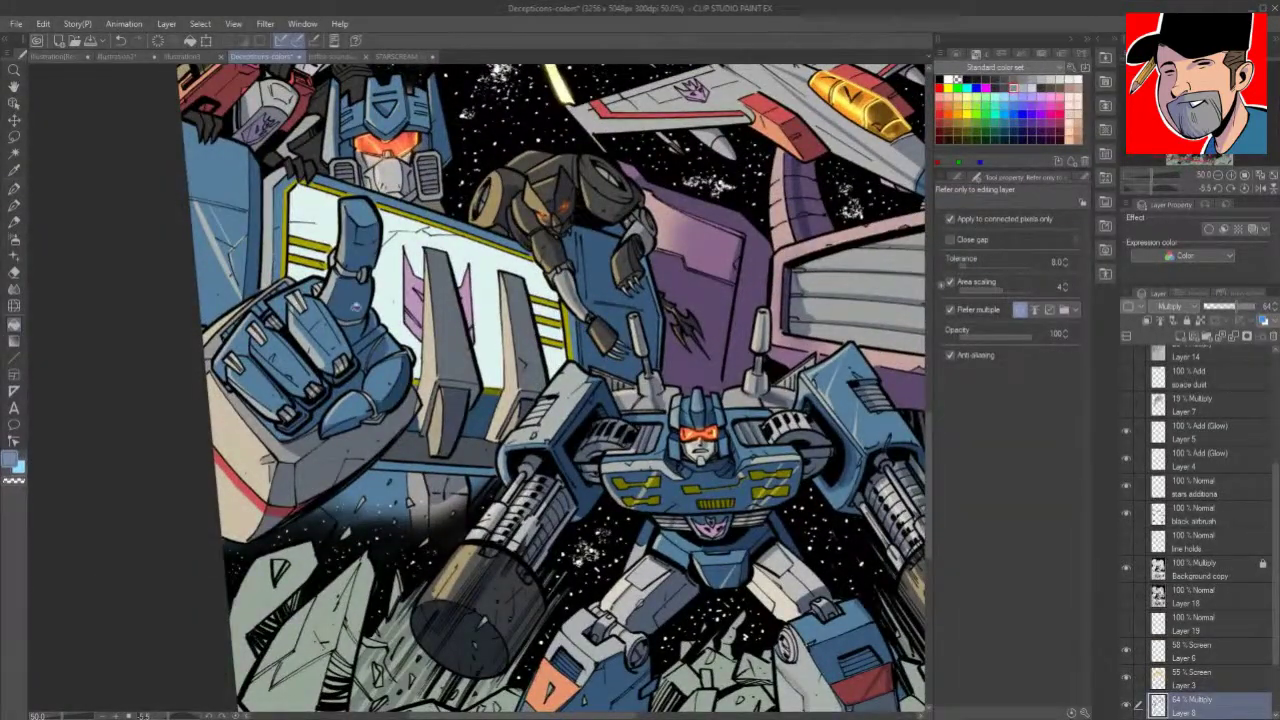
pyautogui.click(353, 385)
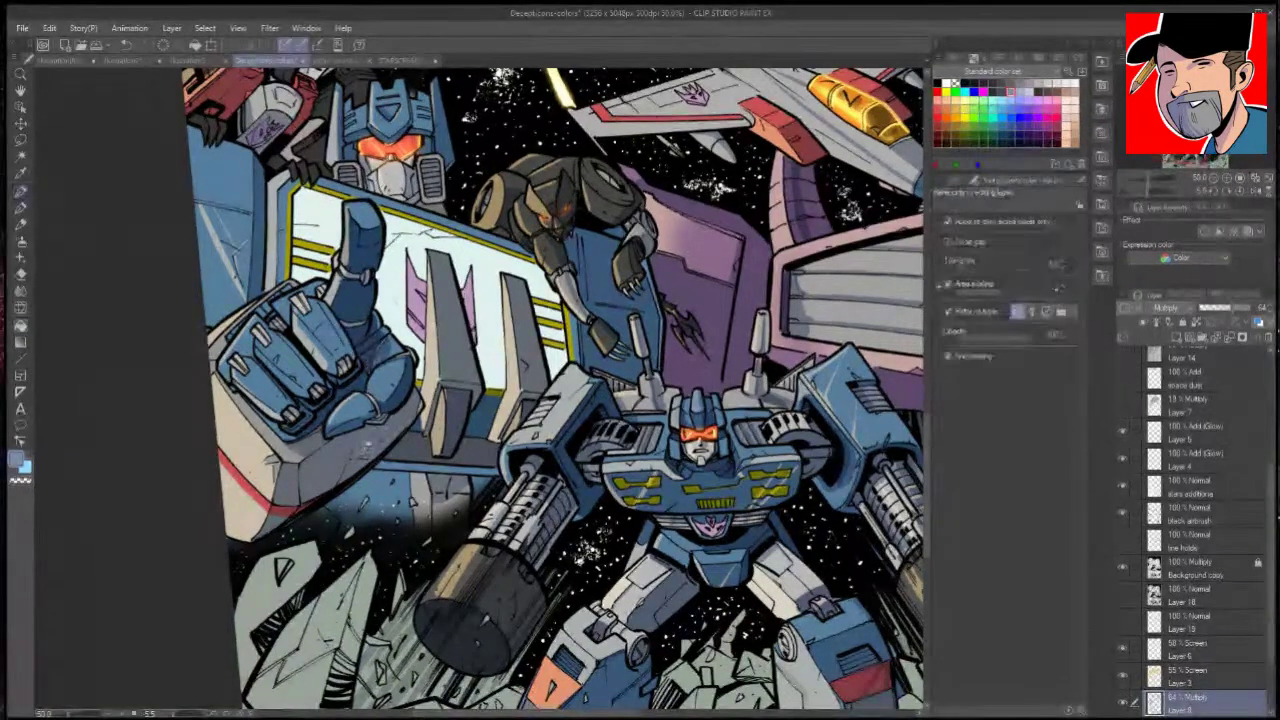
pyautogui.click(380, 429)
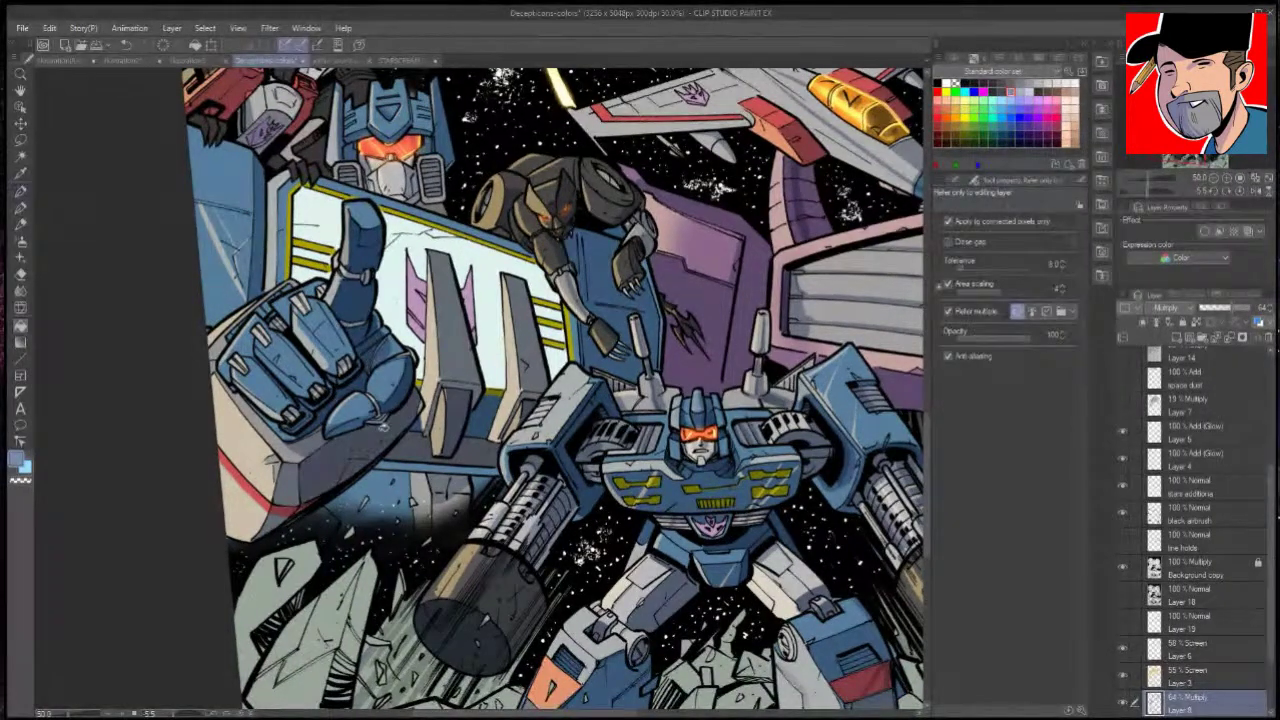
pyautogui.press('p')
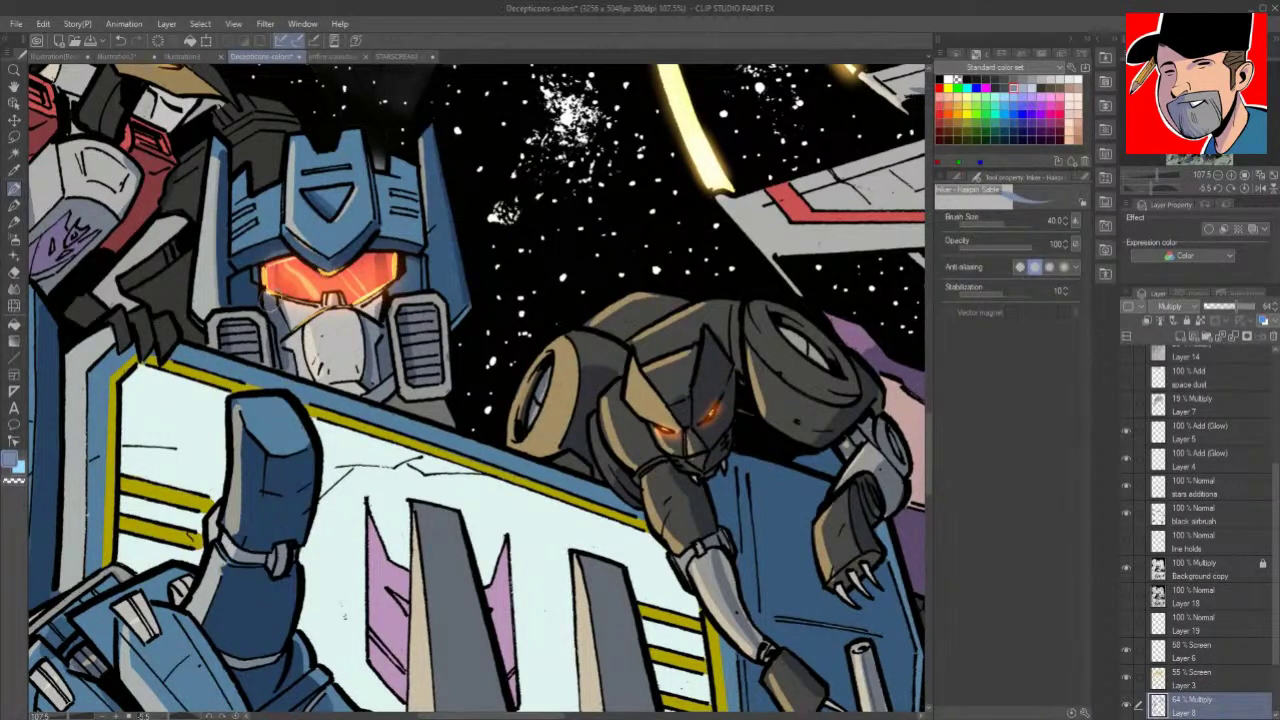
# Step: Brush shadows onto the large robot's helmet crest, knuckle joints, finger edges and the base of the thumb at size 40
pyautogui.moveTo(311, 191); pyautogui.dragTo(325, 211)
pyautogui.moveTo(330, 440); pyautogui.dragTo(506, 130)
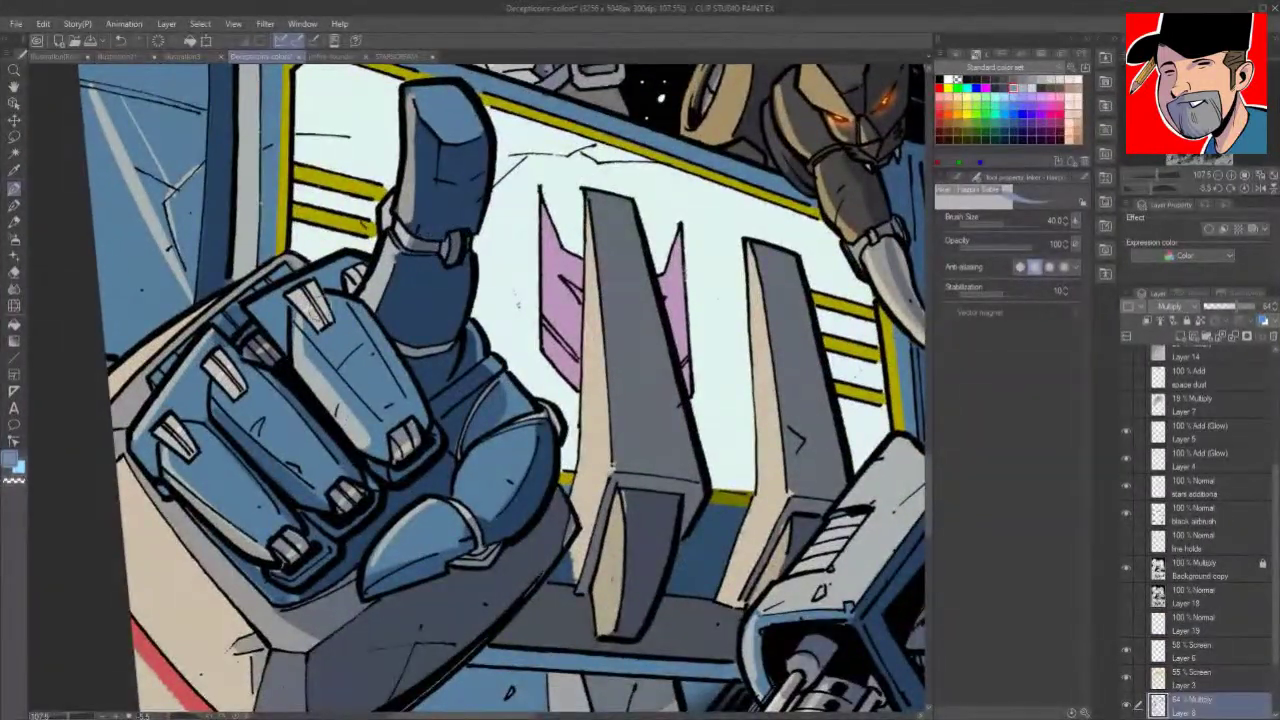
pyautogui.moveTo(318, 315); pyautogui.dragTo(325, 301)
pyautogui.moveTo(229, 380); pyautogui.dragTo(235, 366)
pyautogui.moveTo(176, 444); pyautogui.dragTo(183, 430)
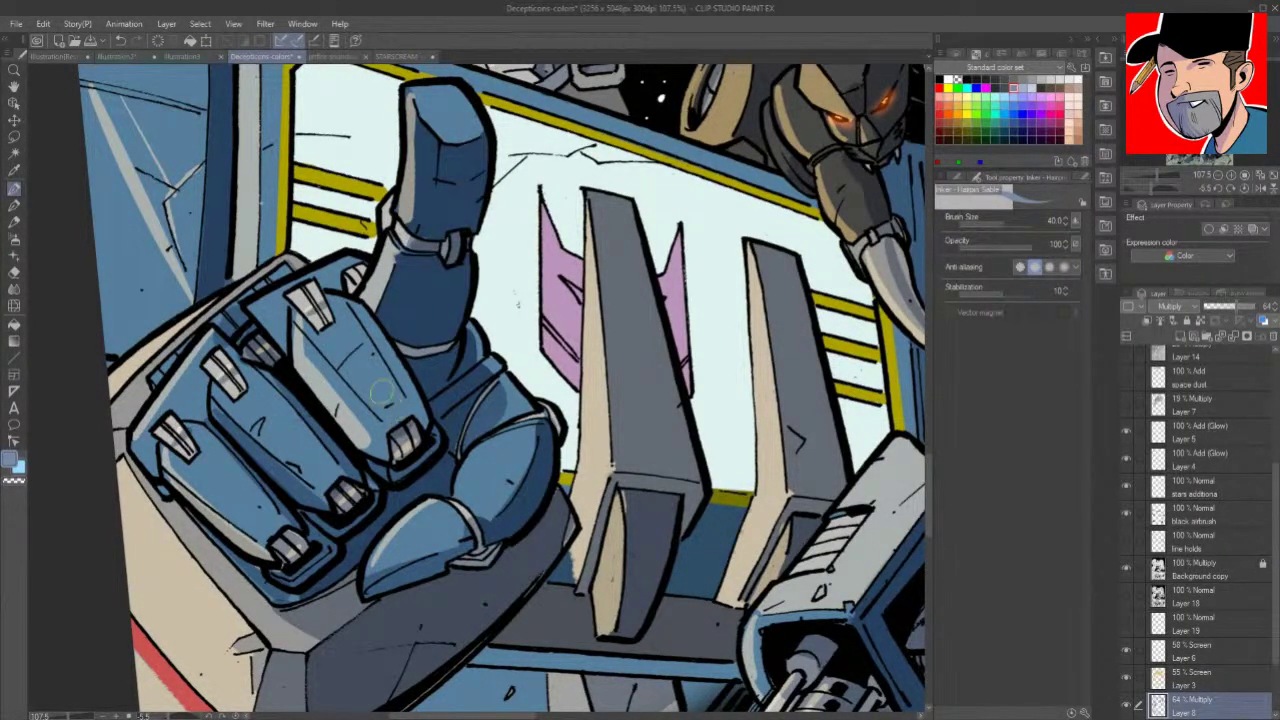
pyautogui.moveTo(353, 304); pyautogui.dragTo(420, 418)
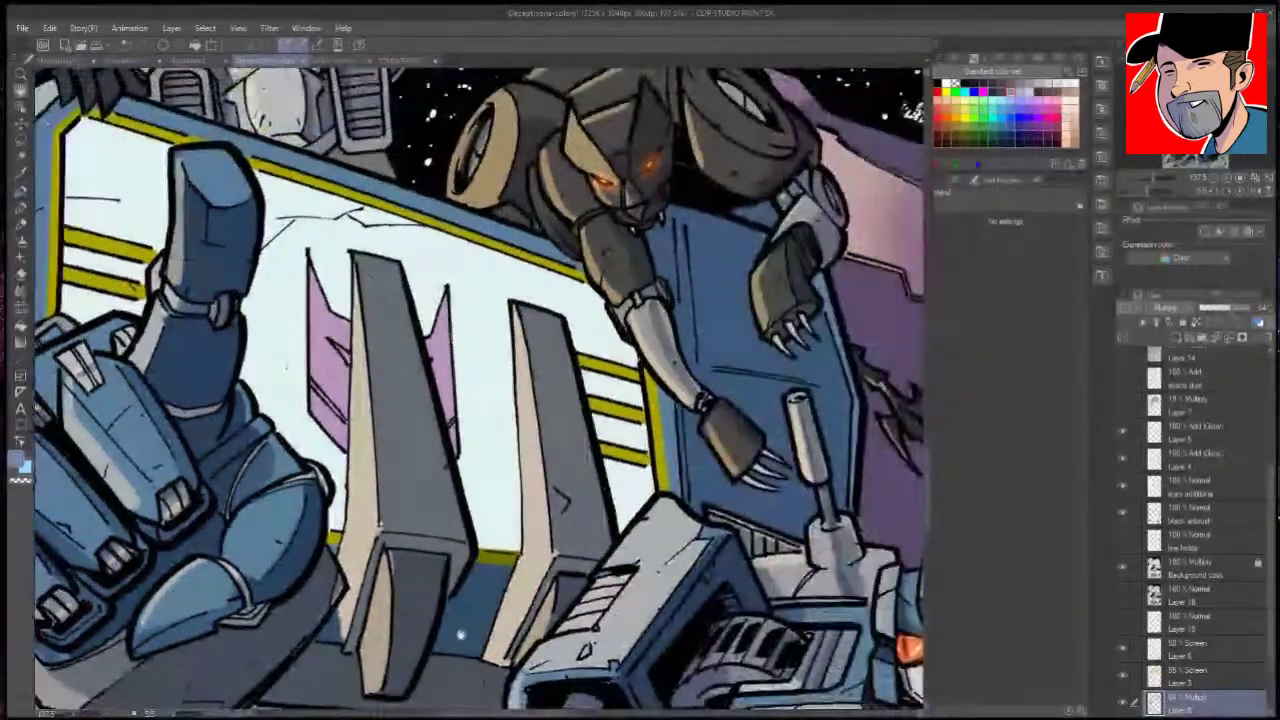
pyautogui.moveTo(471, 640); pyautogui.dragTo(491, 632)
pyautogui.moveTo(192, 403); pyautogui.dragTo(236, 399)
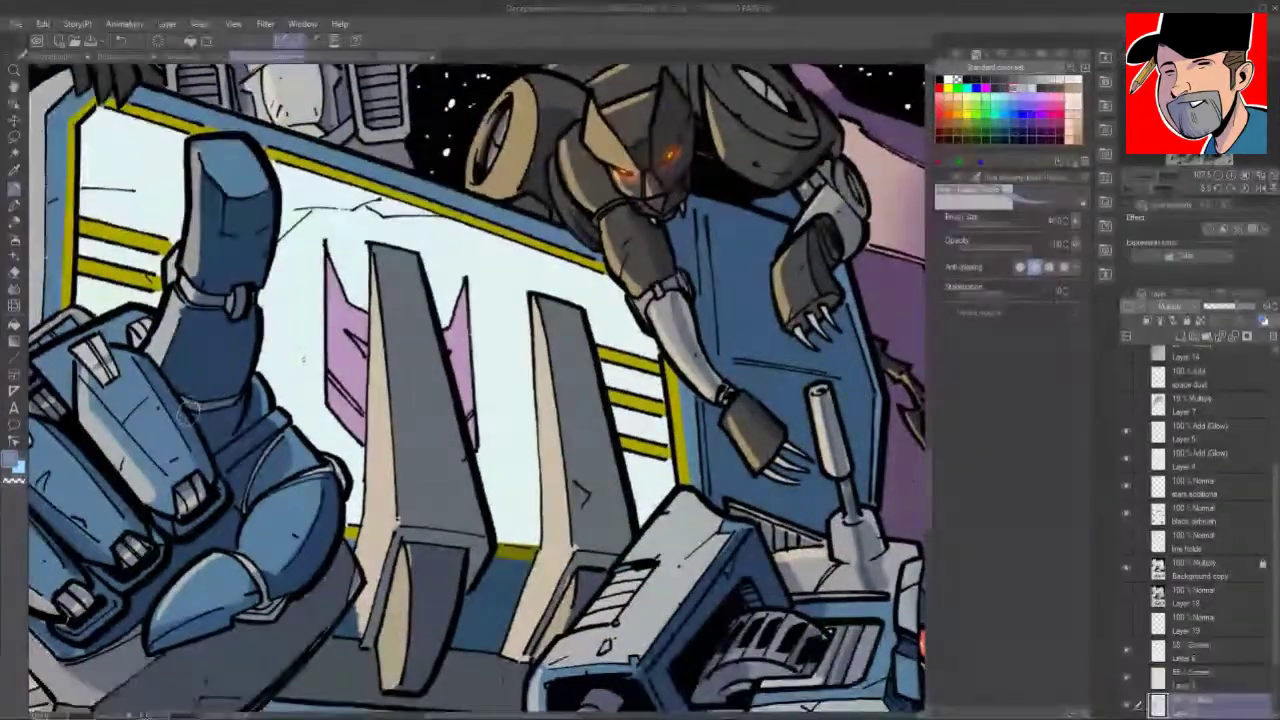
# Step: Fill the panels below the large robot's chest, behind the left-hand cannon, with shadow
pyautogui.scroll(-5, 216, 466)
pyautogui.moveTo(800, 500); pyautogui.dragTo(502, 390)
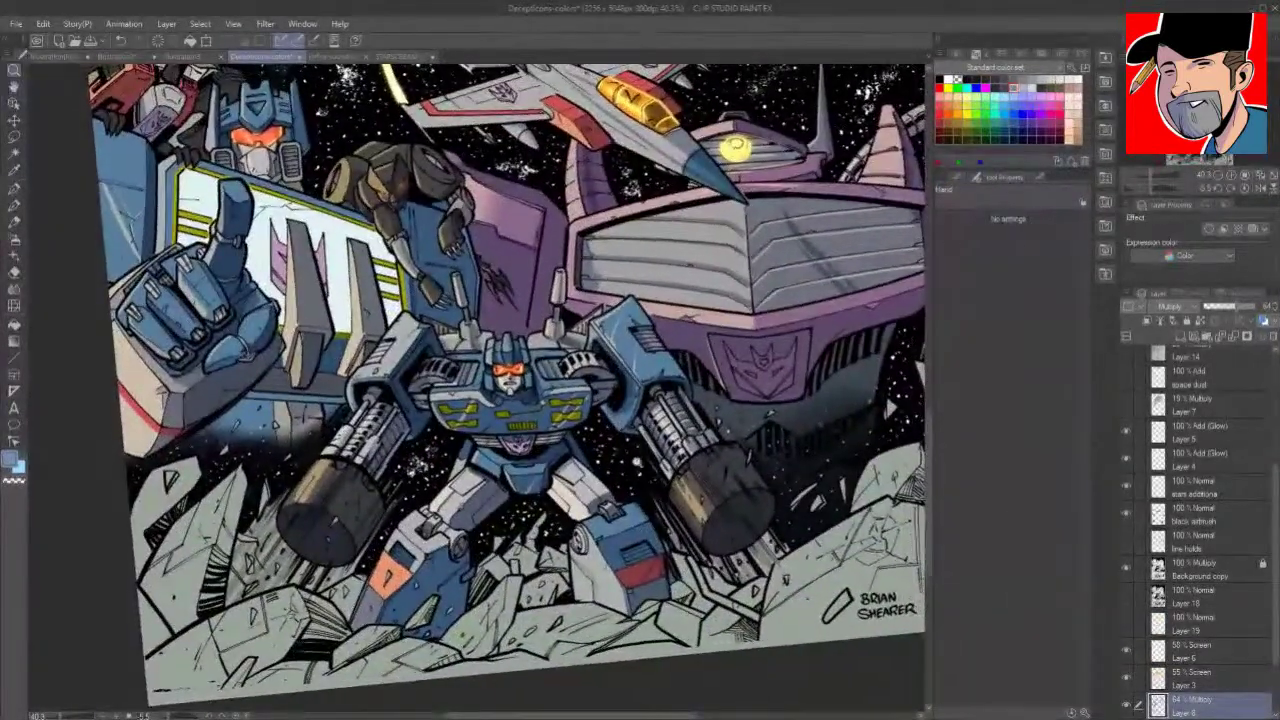
pyautogui.press('g')
pyautogui.press('g')
pyautogui.click(334, 397)
pyautogui.click(307, 413)
pyautogui.press('p')
# Step: Fill the purple machine's emblem panel and the blue-grey hull beneath it with shadow, refining the hull with the brush
pyautogui.moveTo(858, 395); pyautogui.dragTo(634, 500)
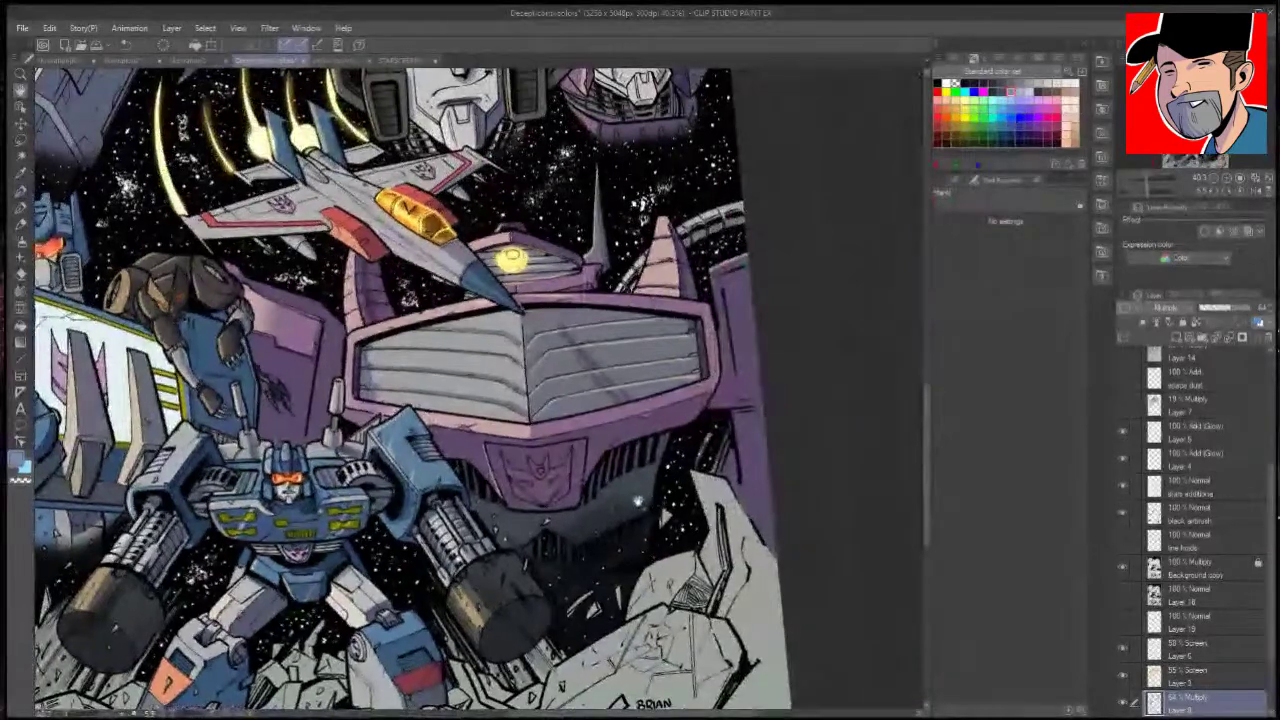
pyautogui.press('g')
pyautogui.click(499, 457)
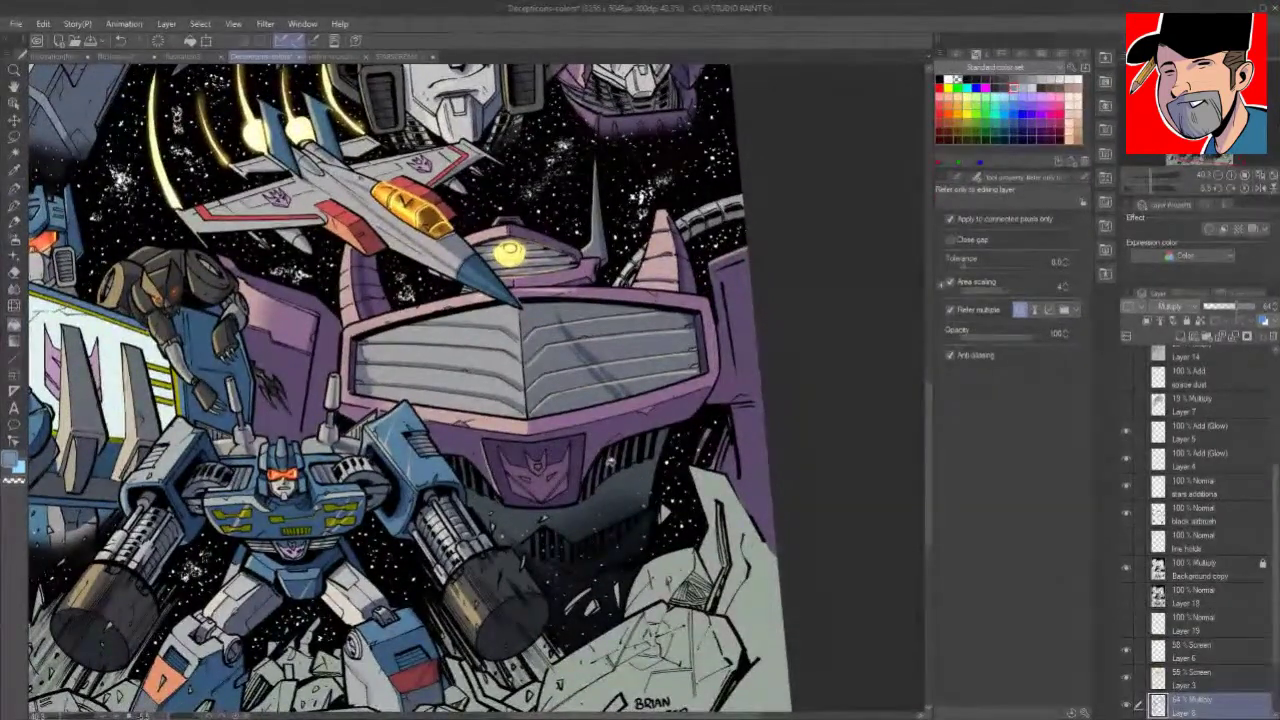
pyautogui.press('b')
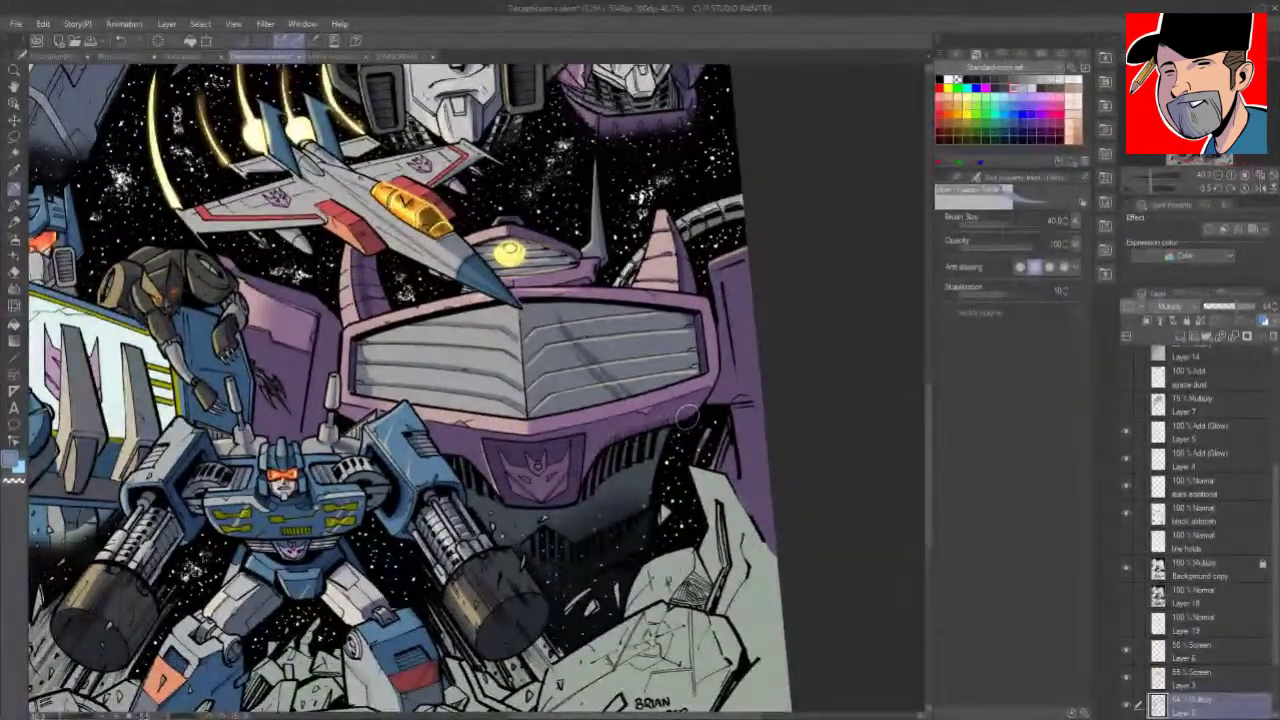
pyautogui.press('g')
pyautogui.click(630, 493)
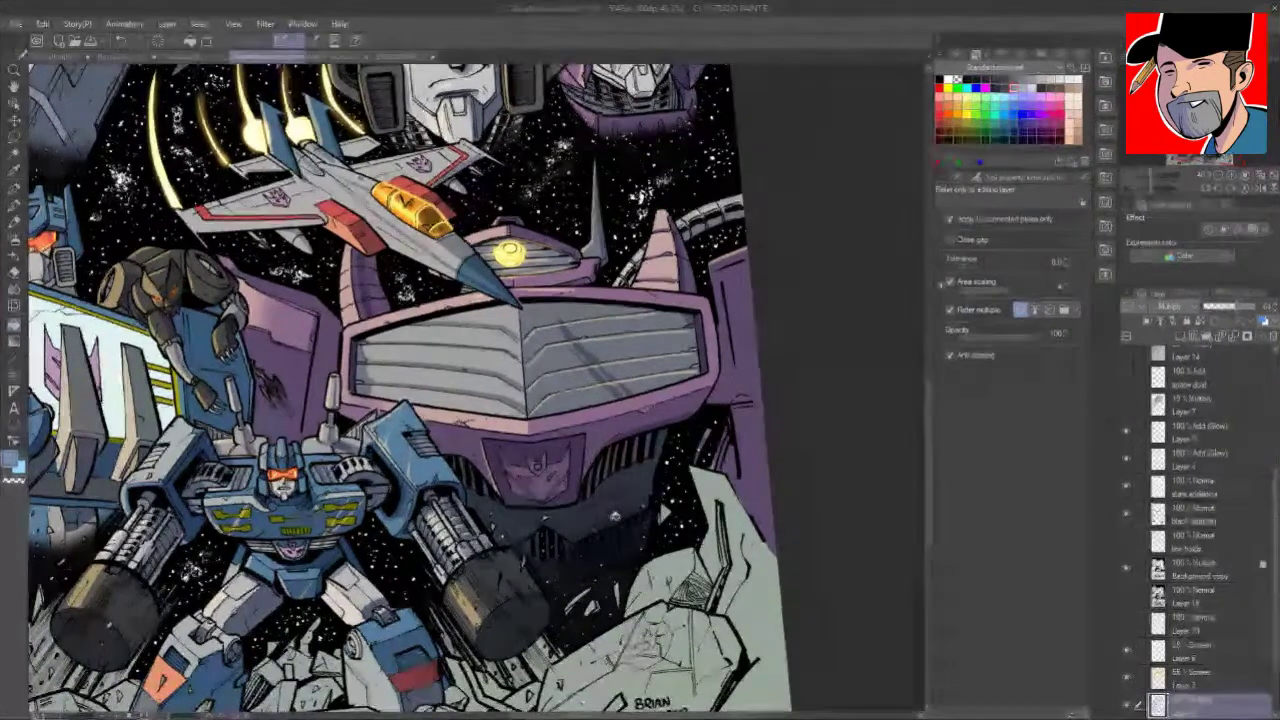
pyautogui.press('p')
pyautogui.moveTo(592, 522); pyautogui.dragTo(624, 507)
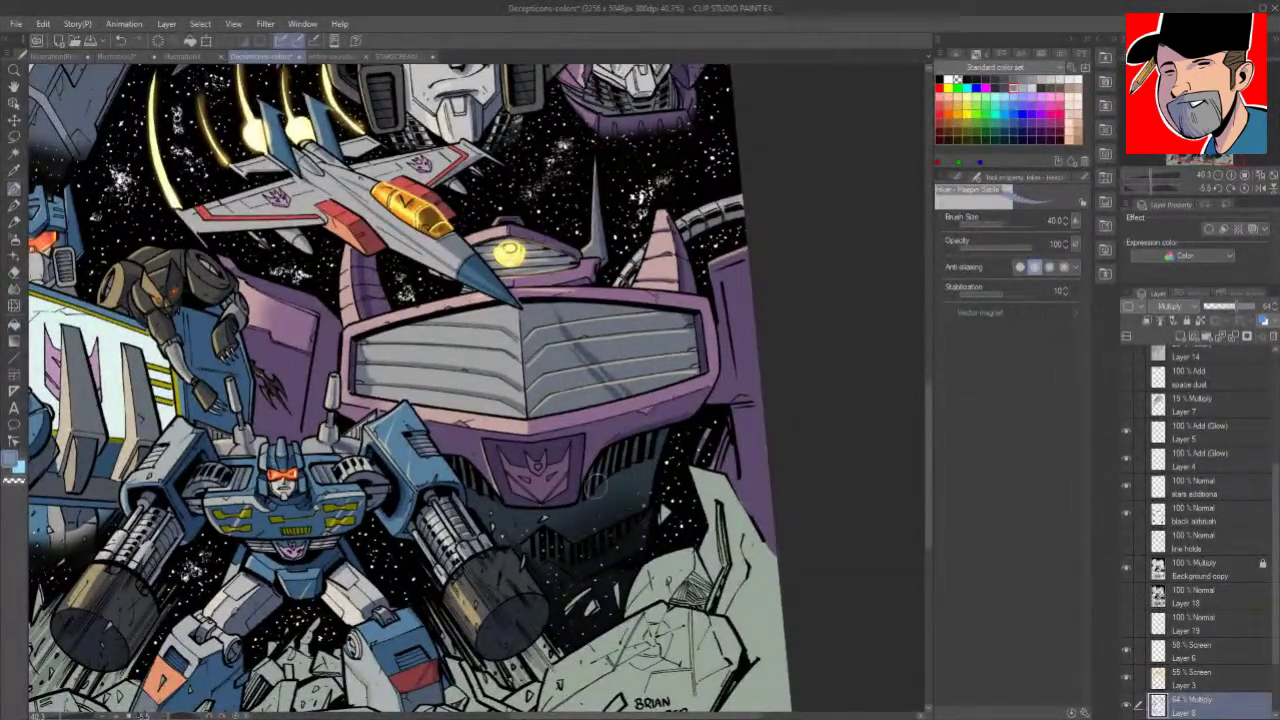
# Step: Shade the purple machine's underside around the emblem panel and above the blue robot's shoulder
pyautogui.moveTo(867, 631)
pyautogui.mouseDown()
pyautogui.moveTo(829, 557)
pyautogui.moveTo(831, 332)
pyautogui.moveTo(814, 586)
pyautogui.moveTo(844, 258)
pyautogui.mouseUp()
pyautogui.moveTo(463, 300); pyautogui.dragTo(580, 300)
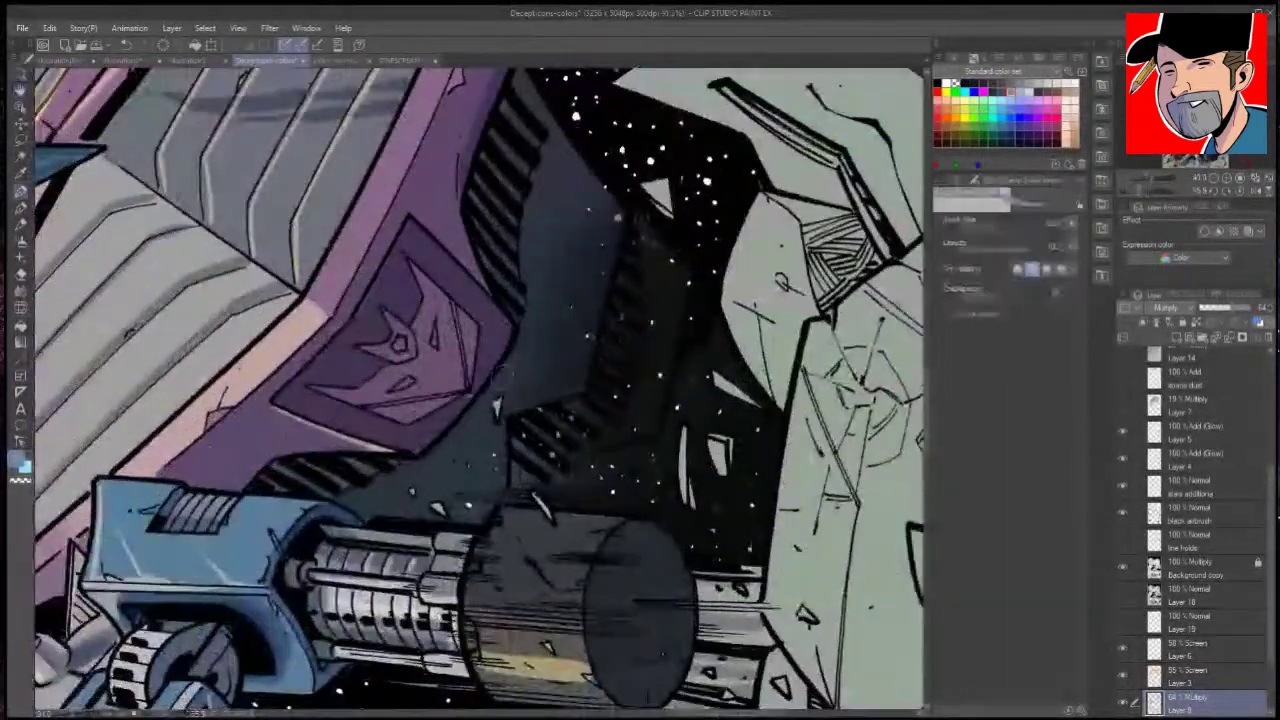
pyautogui.moveTo(212, 488); pyautogui.dragTo(274, 455)
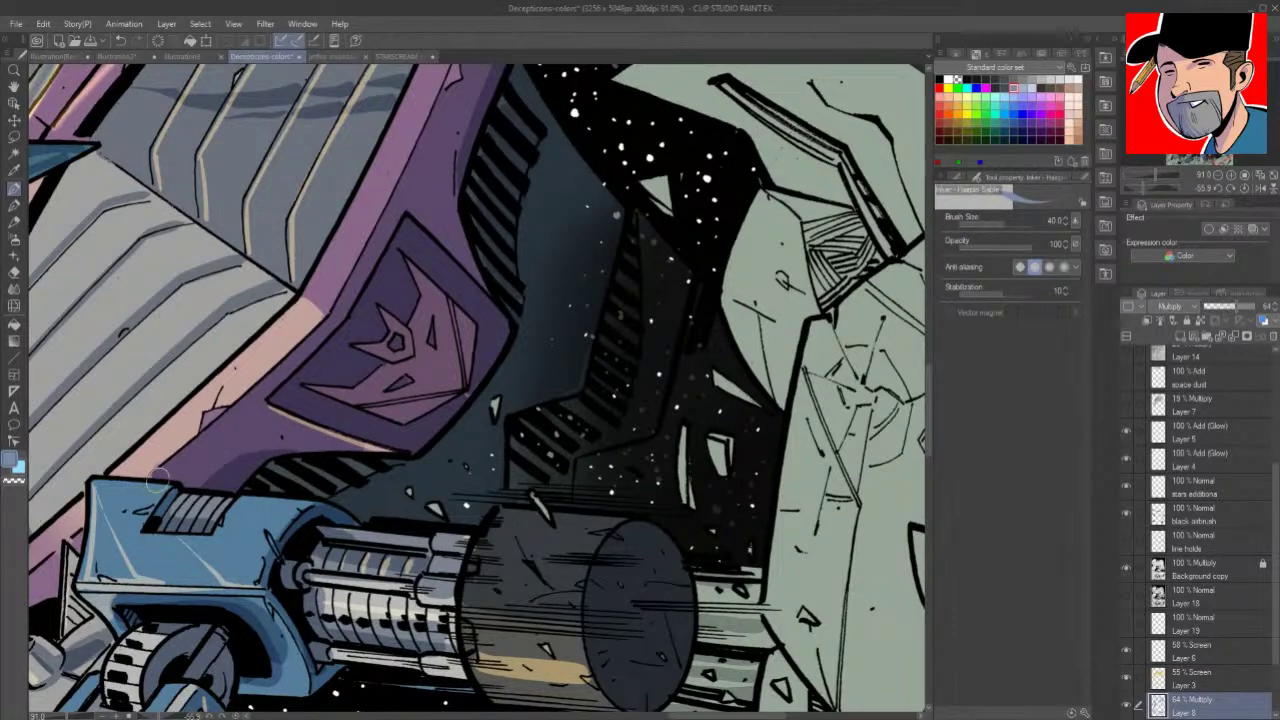
pyautogui.press('space')
pyautogui.moveTo(165, 470); pyautogui.dragTo(127, 585)
pyautogui.hotkey('shift', 'space')
pyautogui.moveTo(722, 396); pyautogui.dragTo(651, 545)
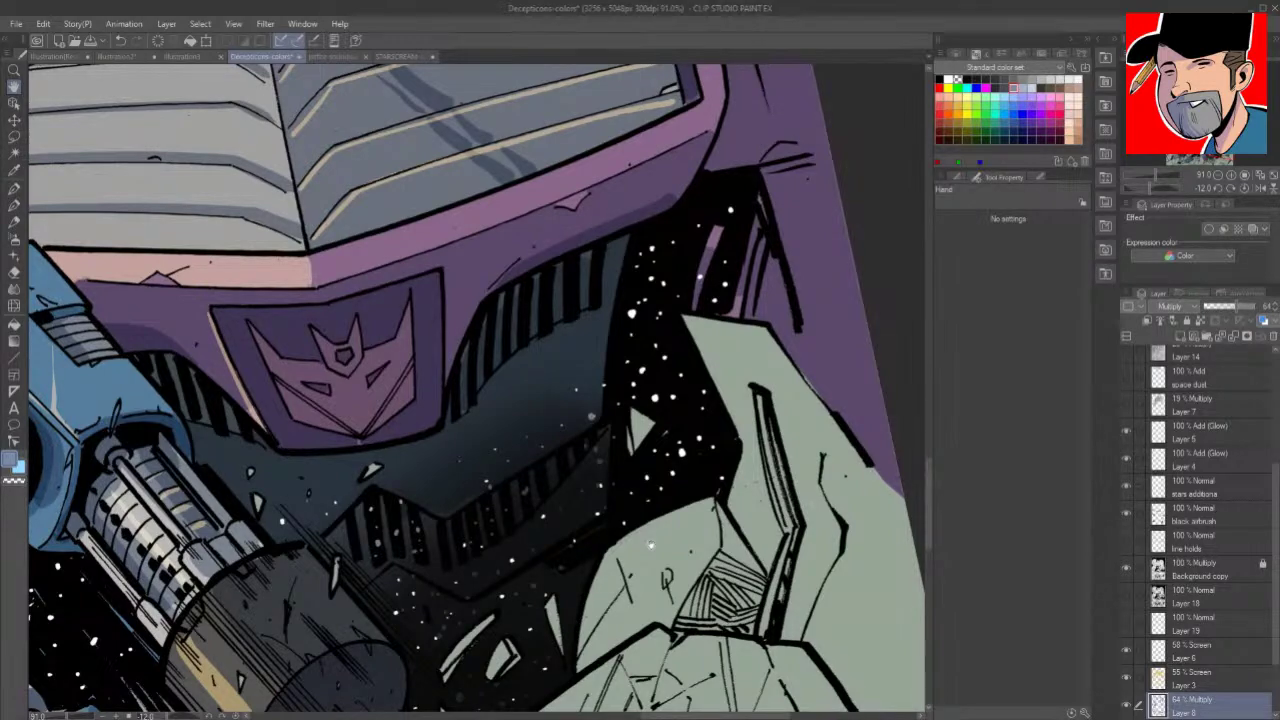
# Step: Shade the purple machine's ribbed horns and the curved segmented cable behind the right-hand horn
pyautogui.moveTo(210, 322)
pyautogui.mouseDown()
pyautogui.moveTo(306, 491)
pyautogui.moveTo(706, 571)
pyautogui.moveTo(752, 546)
pyautogui.mouseUp()
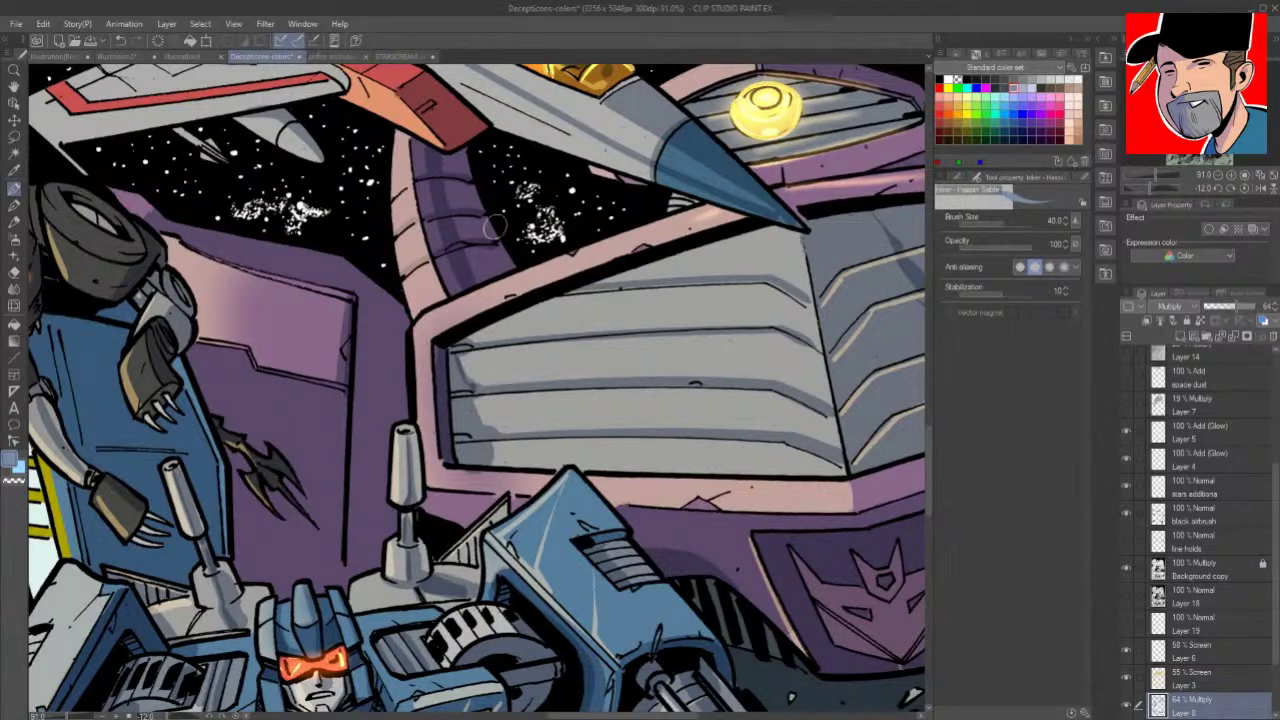
pyautogui.moveTo(815, 426); pyautogui.dragTo(414, 577)
pyautogui.moveTo(535, 475); pyautogui.dragTo(489, 567)
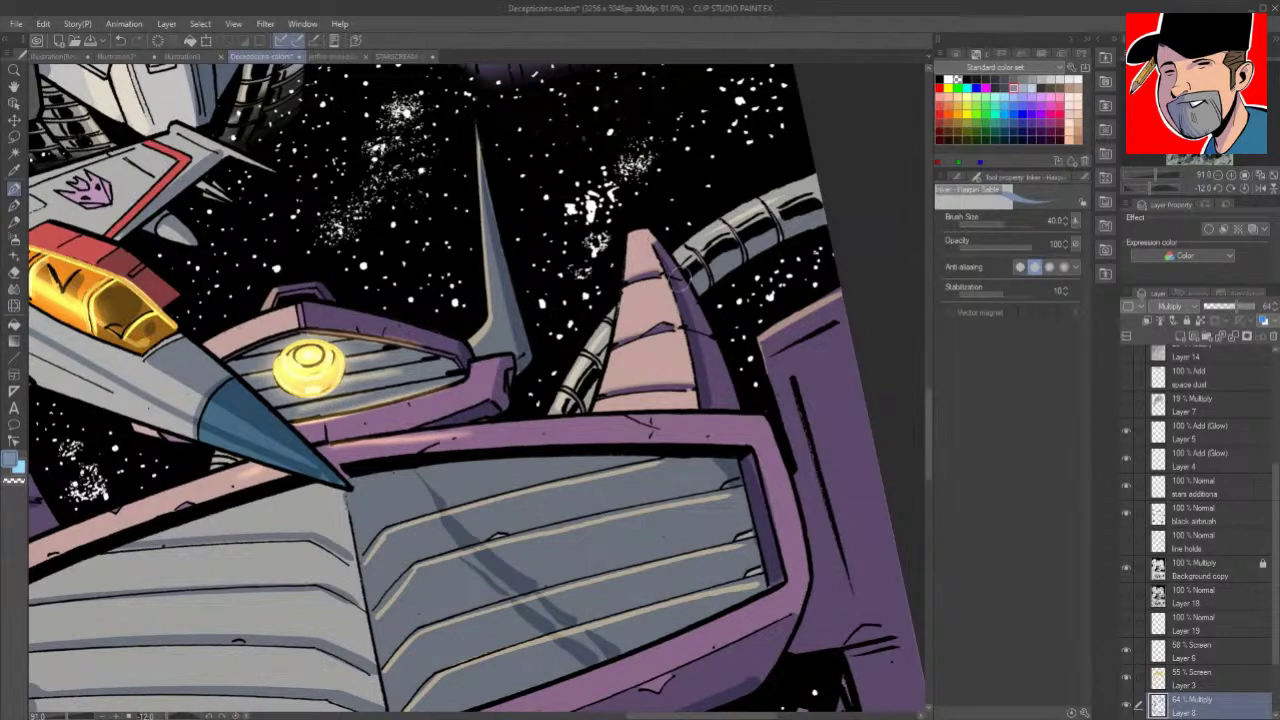
pyautogui.moveTo(698, 281)
pyautogui.mouseDown()
pyautogui.moveTo(726, 252)
pyautogui.moveTo(824, 207)
pyautogui.mouseUp()
pyautogui.moveTo(604, 364); pyautogui.dragTo(579, 412)
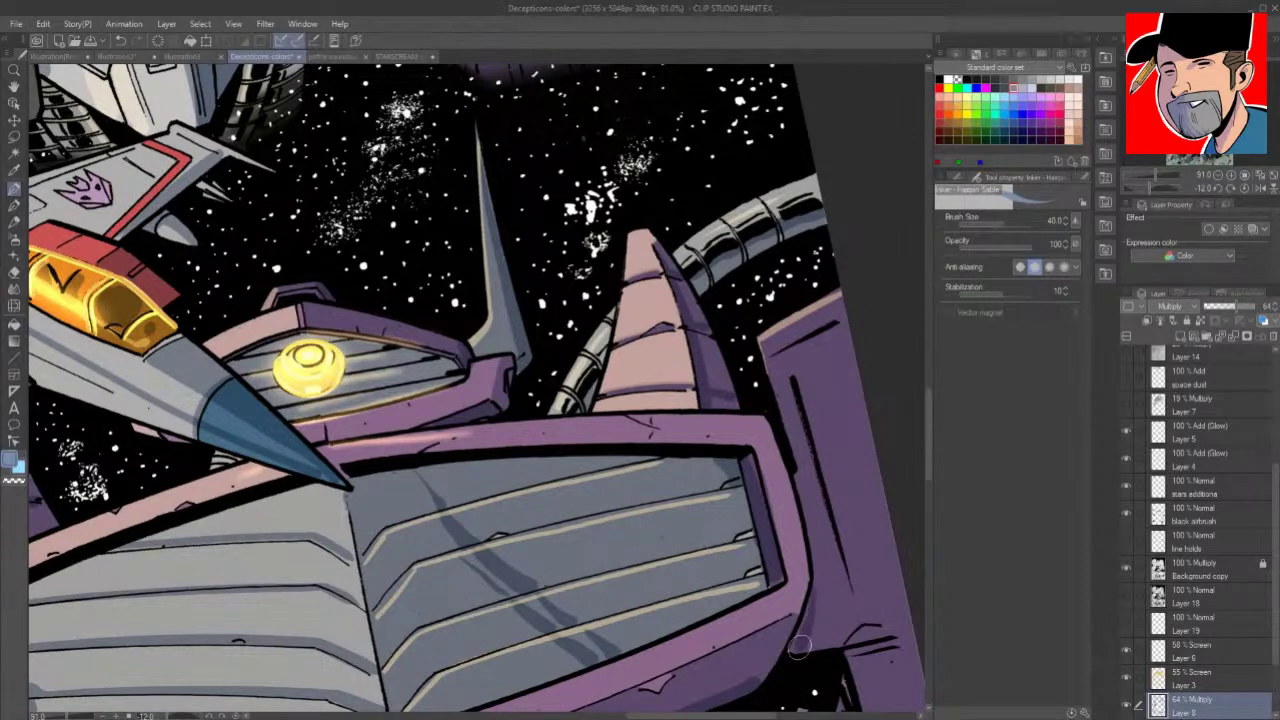
# Step: Shade the purple body beside the grille frame's right-hand edge and along the grille's central ridge
pyautogui.moveTo(793, 467)
pyautogui.mouseDown()
pyautogui.moveTo(818, 573)
pyautogui.moveTo(803, 655)
pyautogui.mouseUp()
pyautogui.moveTo(850, 611); pyautogui.dragTo(855, 452)
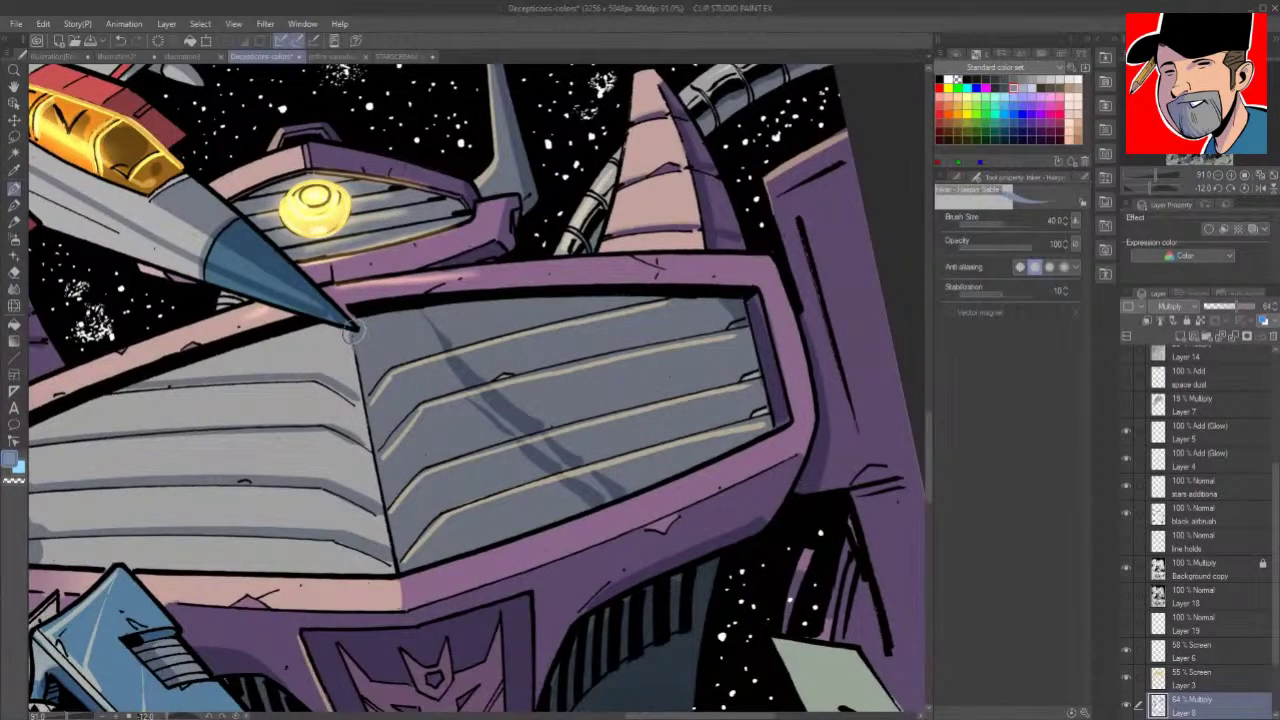
pyautogui.moveTo(362, 385); pyautogui.dragTo(394, 535)
pyautogui.moveTo(697, 497); pyautogui.dragTo(680, 506)
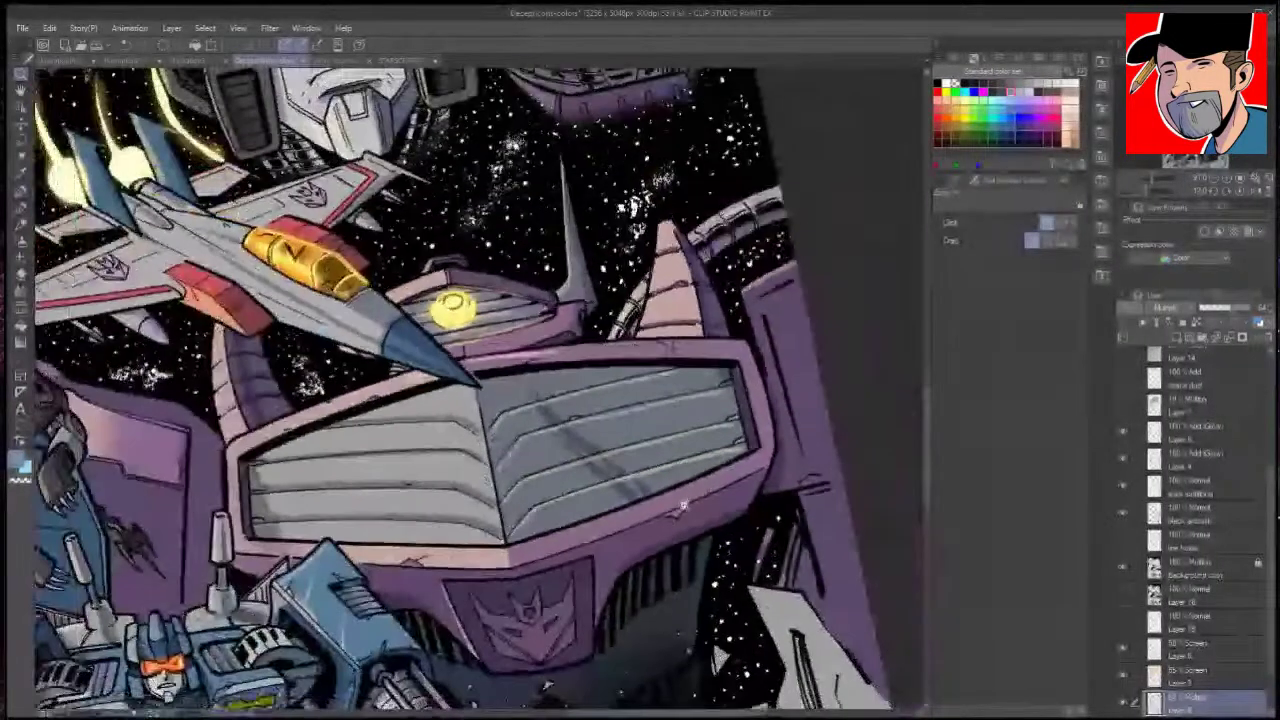
# Step: Look over the print from the purple machine and jet up to the helmeted heads and the large white robot
pyautogui.moveTo(609, 562); pyautogui.dragTo(655, 617)
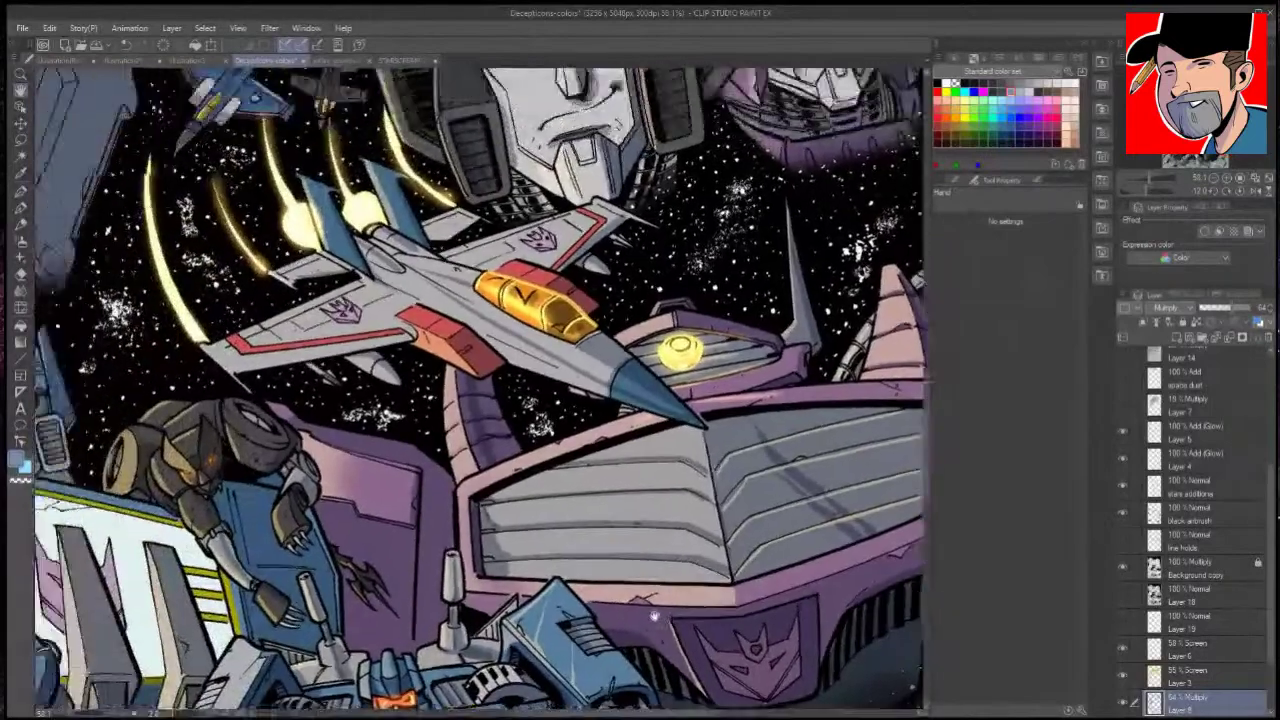
pyautogui.moveTo(721, 433); pyautogui.dragTo(731, 623)
pyautogui.moveTo(799, 280)
pyautogui.mouseDown()
pyautogui.moveTo(795, 483)
pyautogui.moveTo(845, 493)
pyautogui.moveTo(885, 526)
pyautogui.mouseUp()
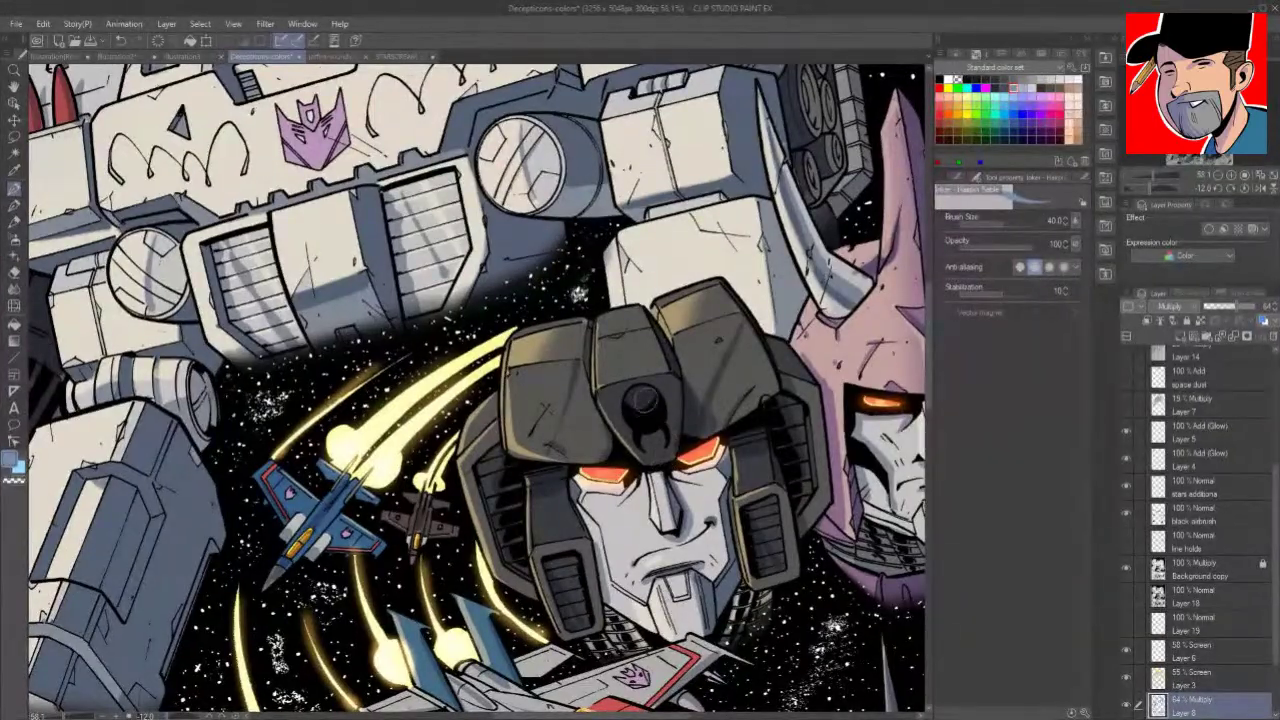
pyautogui.moveTo(616, 373); pyautogui.dragTo(598, 460)
pyautogui.moveTo(868, 440); pyautogui.dragTo(870, 600)
pyautogui.moveTo(880, 628)
pyautogui.mouseDown()
pyautogui.moveTo(788, 530)
pyautogui.moveTo(826, 451)
pyautogui.moveTo(809, 326)
pyautogui.moveTo(906, 324)
pyautogui.mouseUp()
pyautogui.moveTo(765, 503)
pyautogui.mouseDown()
pyautogui.moveTo(838, 572)
pyautogui.moveTo(850, 541)
pyautogui.moveTo(802, 544)
pyautogui.mouseUp()
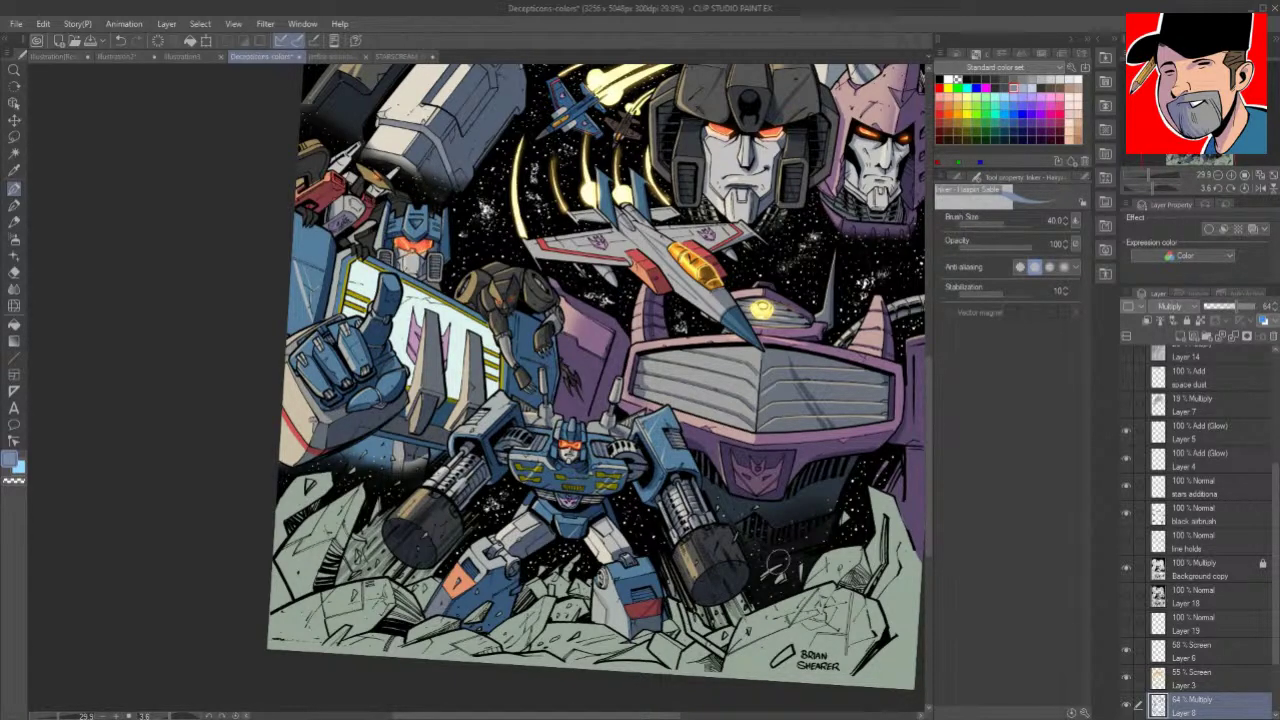
pyautogui.moveTo(930, 374); pyautogui.dragTo(920, 242)
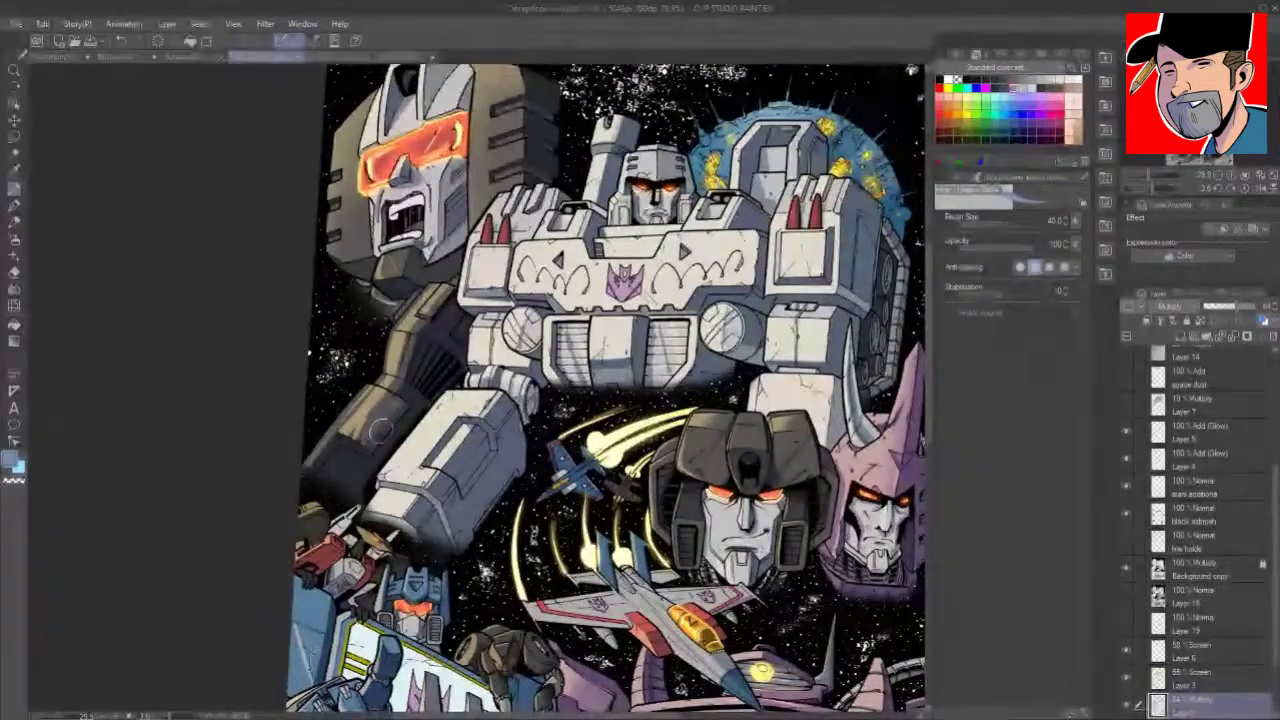
pyautogui.moveTo(722, 706); pyautogui.dragTo(741, 574)
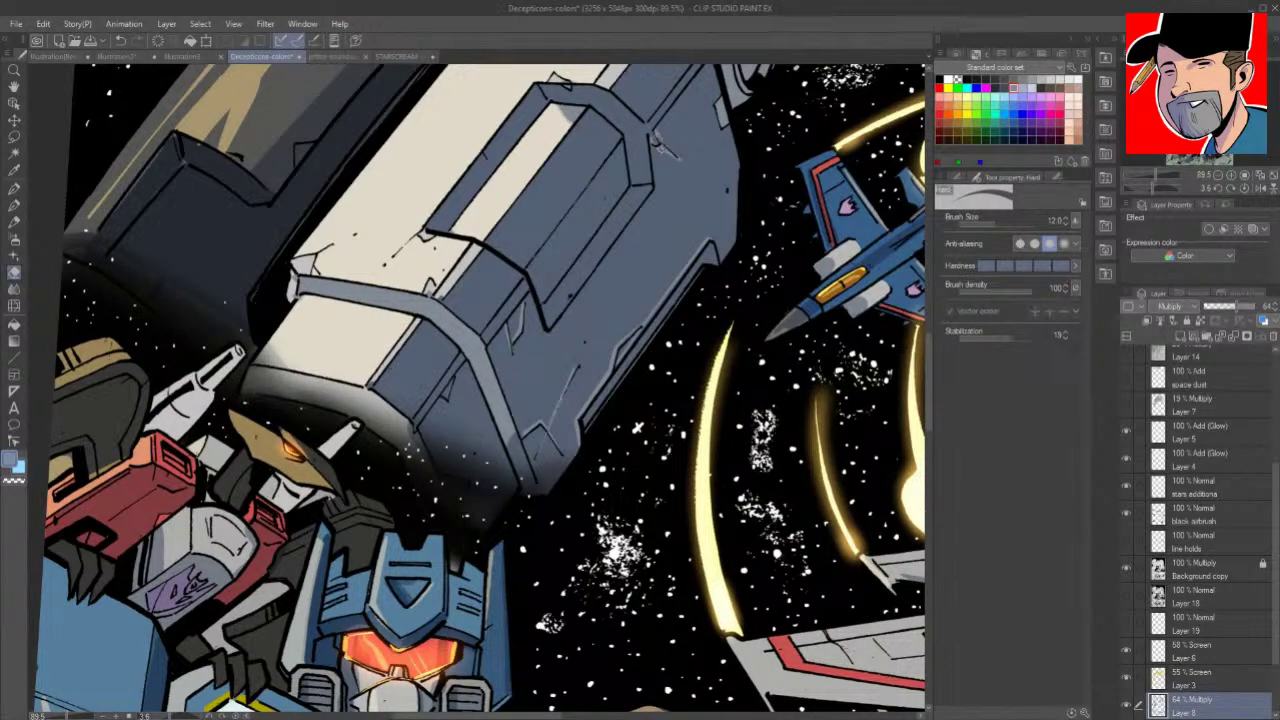
# Step: Erase thin edge highlights out of the shadow along the raised panel and bands of the white robot's forearm
pyautogui.moveTo(622, 413); pyautogui.dragTo(604, 512)
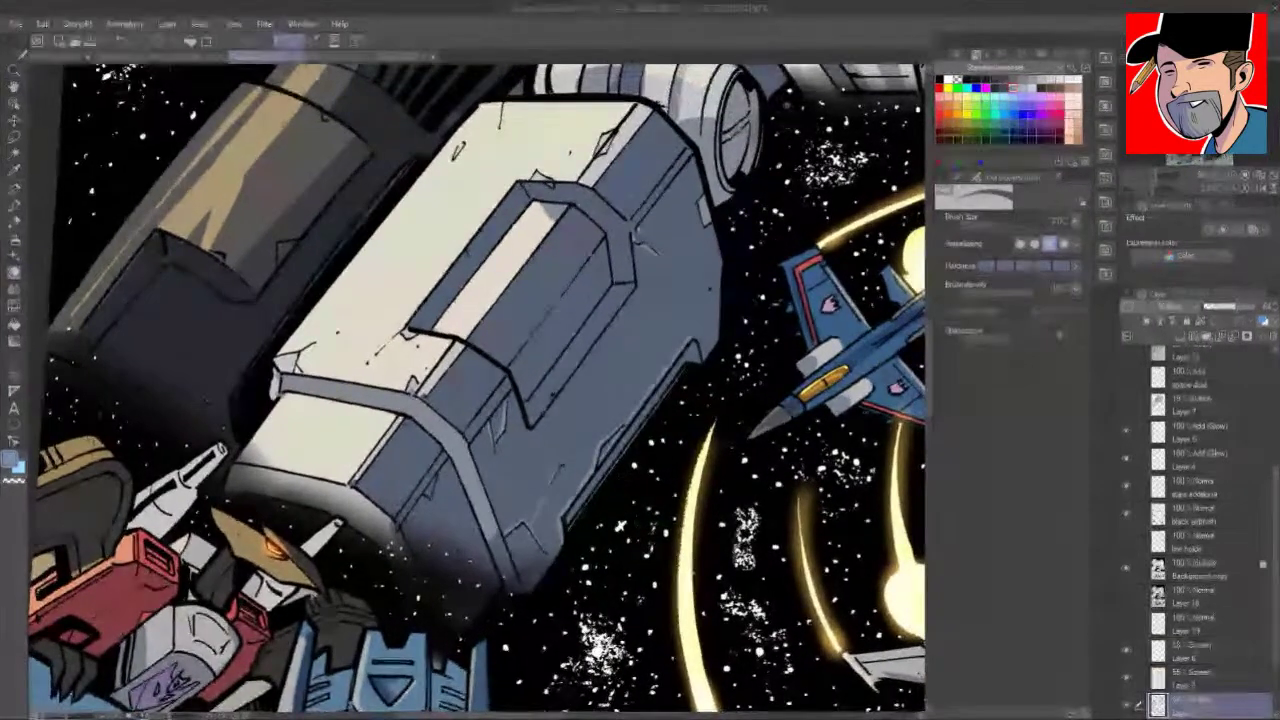
pyautogui.moveTo(570, 208); pyautogui.dragTo(465, 342)
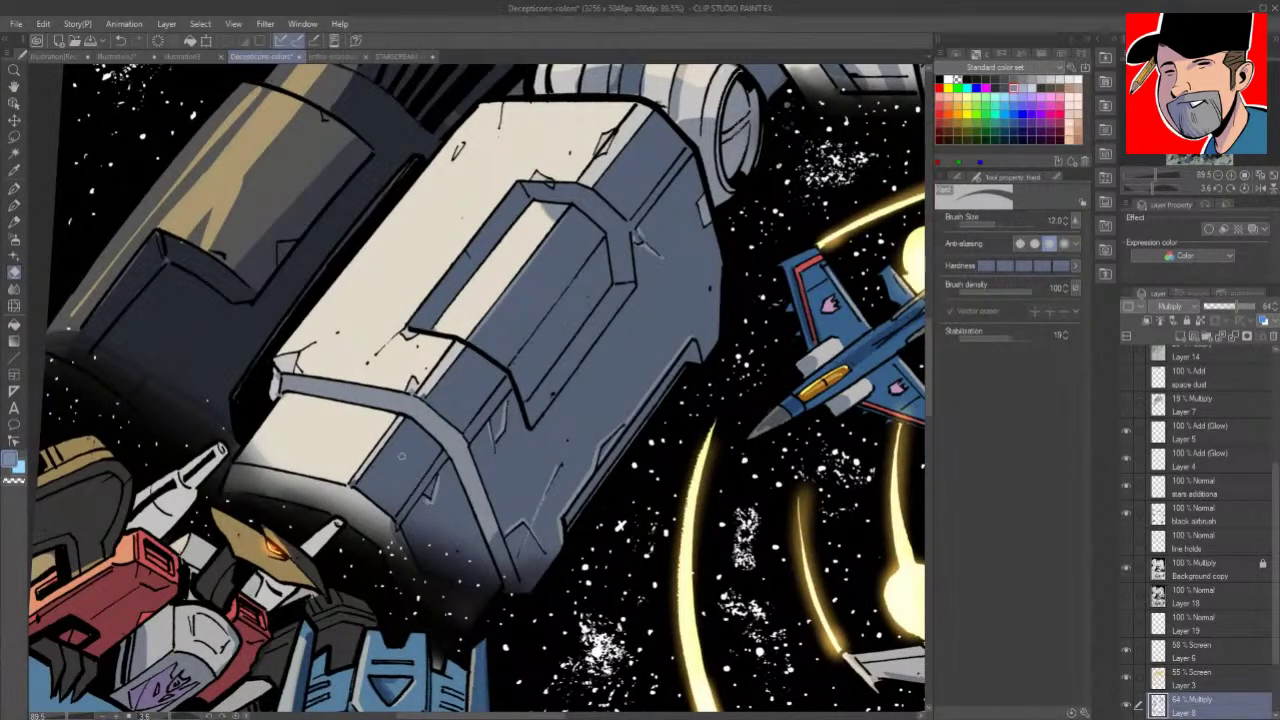
pyautogui.moveTo(550, 431); pyautogui.dragTo(786, 461)
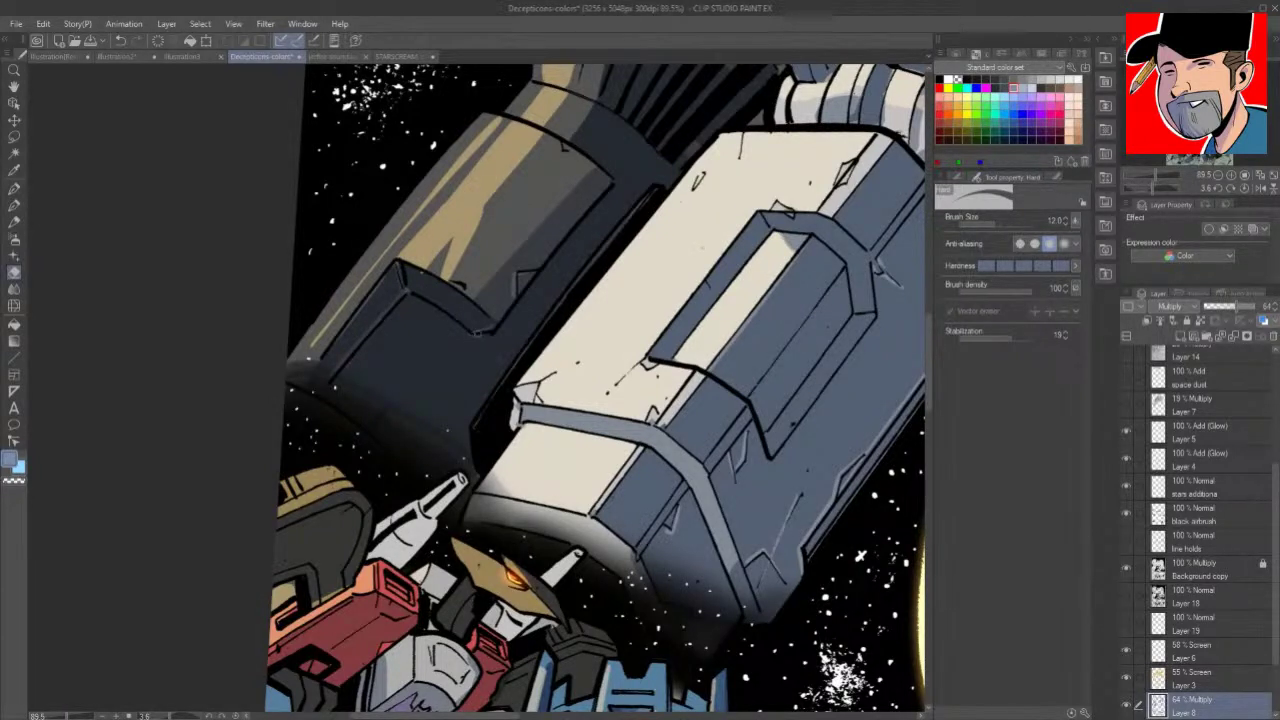
pyautogui.moveTo(503, 338)
pyautogui.mouseDown()
pyautogui.moveTo(163, 478)
pyautogui.moveTo(21, 490)
pyautogui.mouseUp()
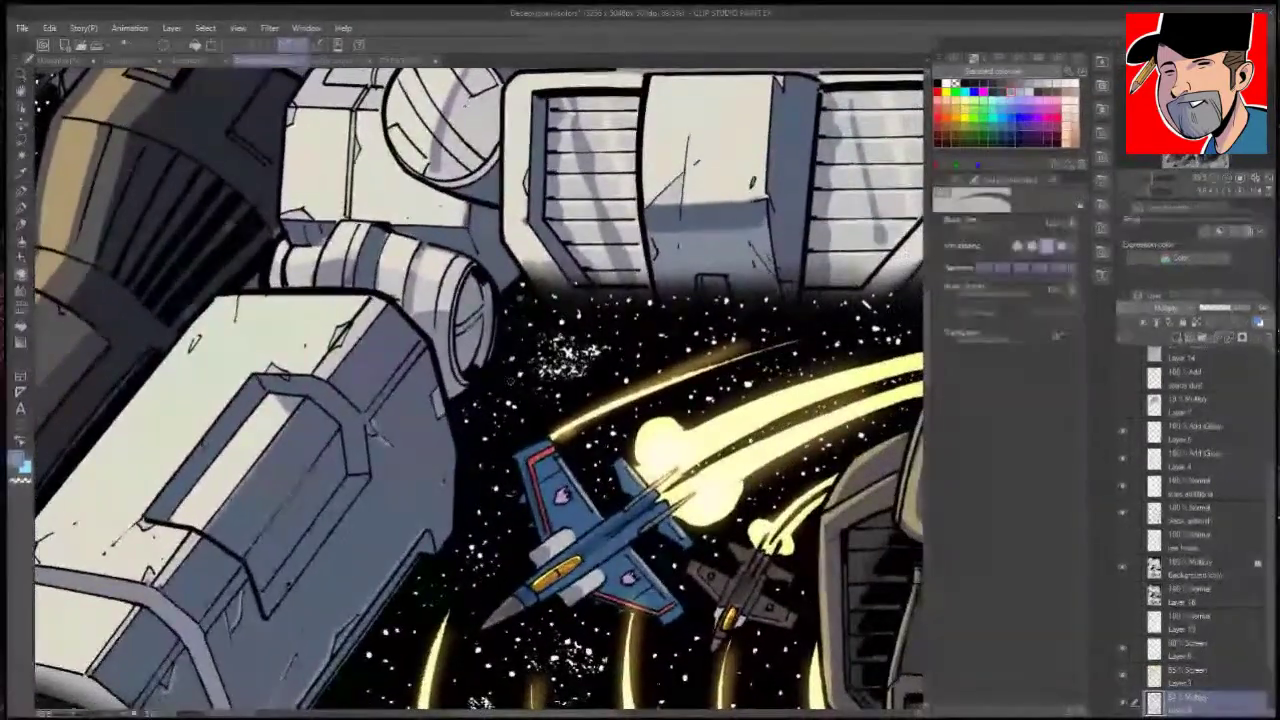
pyautogui.moveTo(303, 473); pyautogui.dragTo(245, 553)
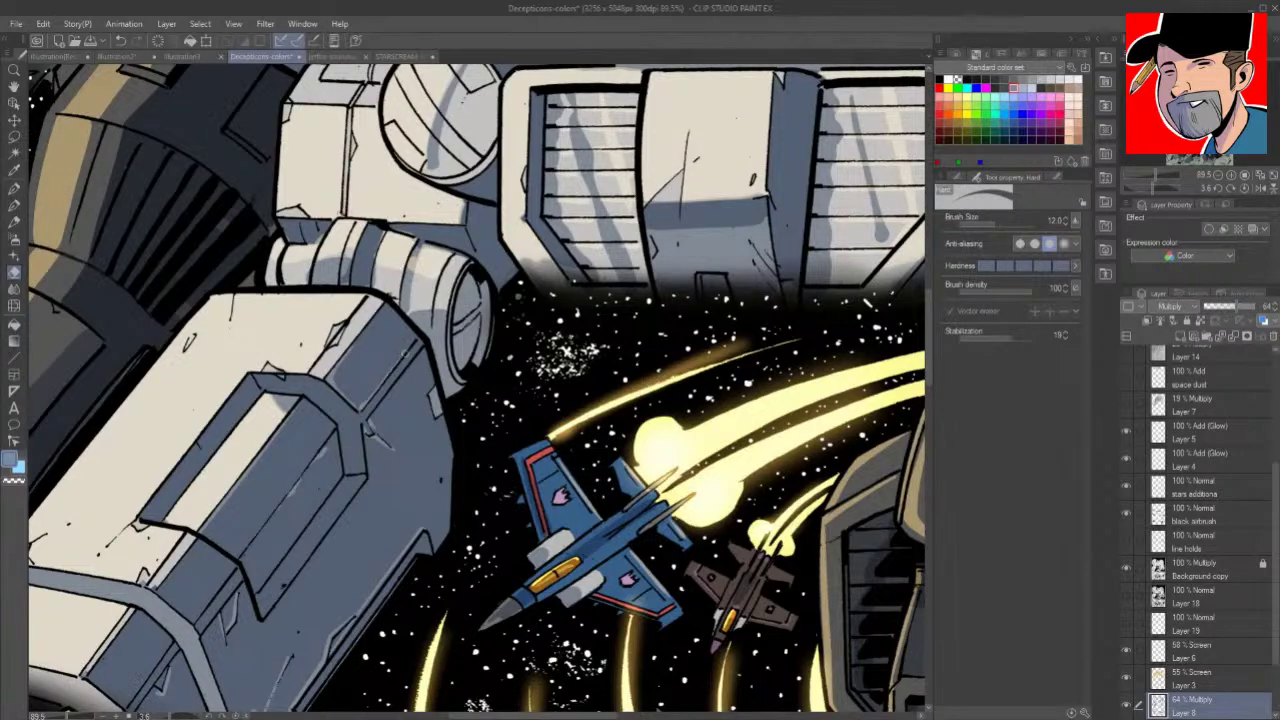
pyautogui.moveTo(188, 588); pyautogui.dragTo(506, 366)
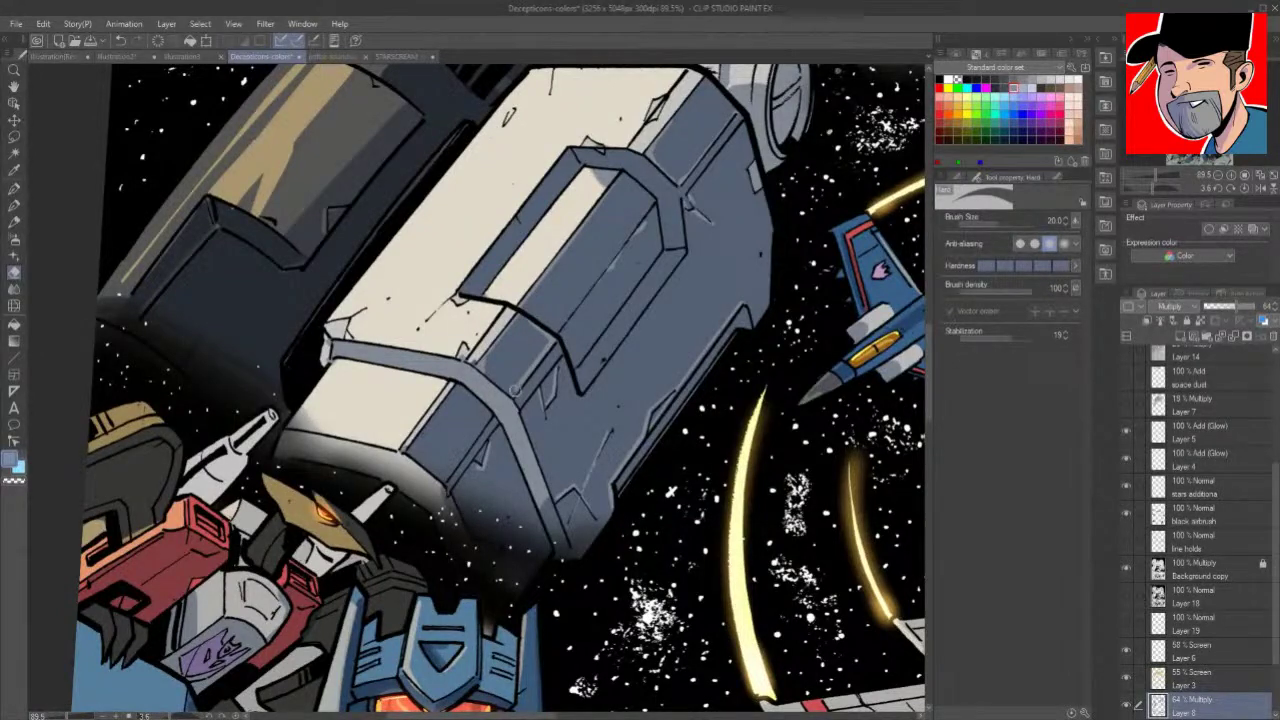
pyautogui.press('[')
pyautogui.moveTo(446, 482); pyautogui.dragTo(489, 425)
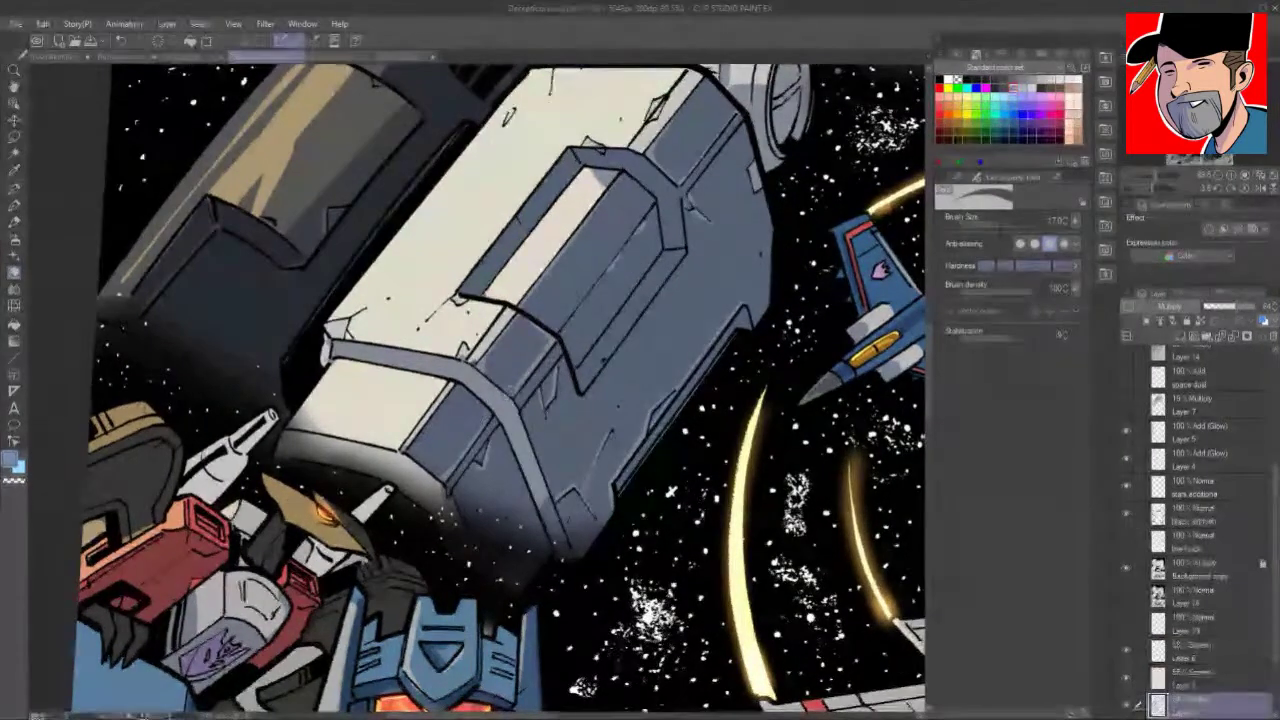
# Step: Refine the shadow edges on the white robot's central abdomen panel between the two grilles with brush and eraser
pyautogui.moveTo(850, 250); pyautogui.dragTo(571, 387)
pyautogui.moveTo(727, 292)
pyautogui.mouseDown()
pyautogui.moveTo(559, 508)
pyautogui.moveTo(453, 598)
pyautogui.mouseUp()
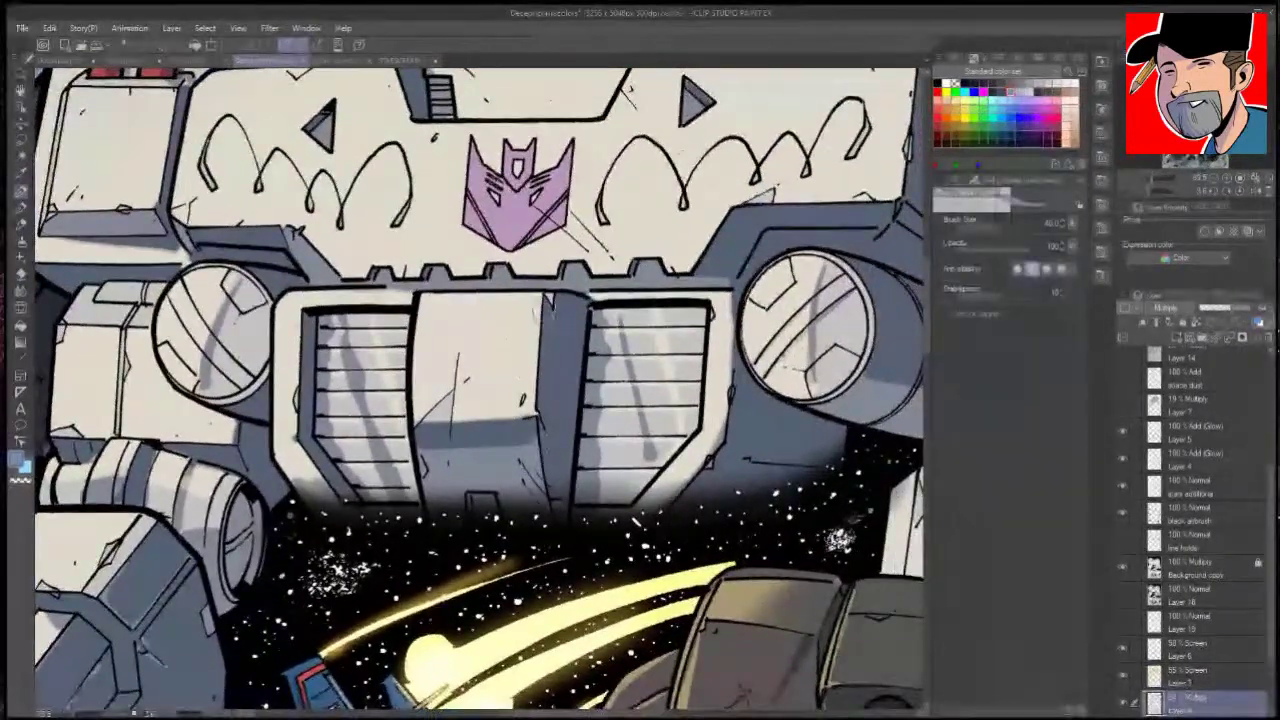
pyautogui.moveTo(543, 342); pyautogui.dragTo(550, 300)
pyautogui.press('e')
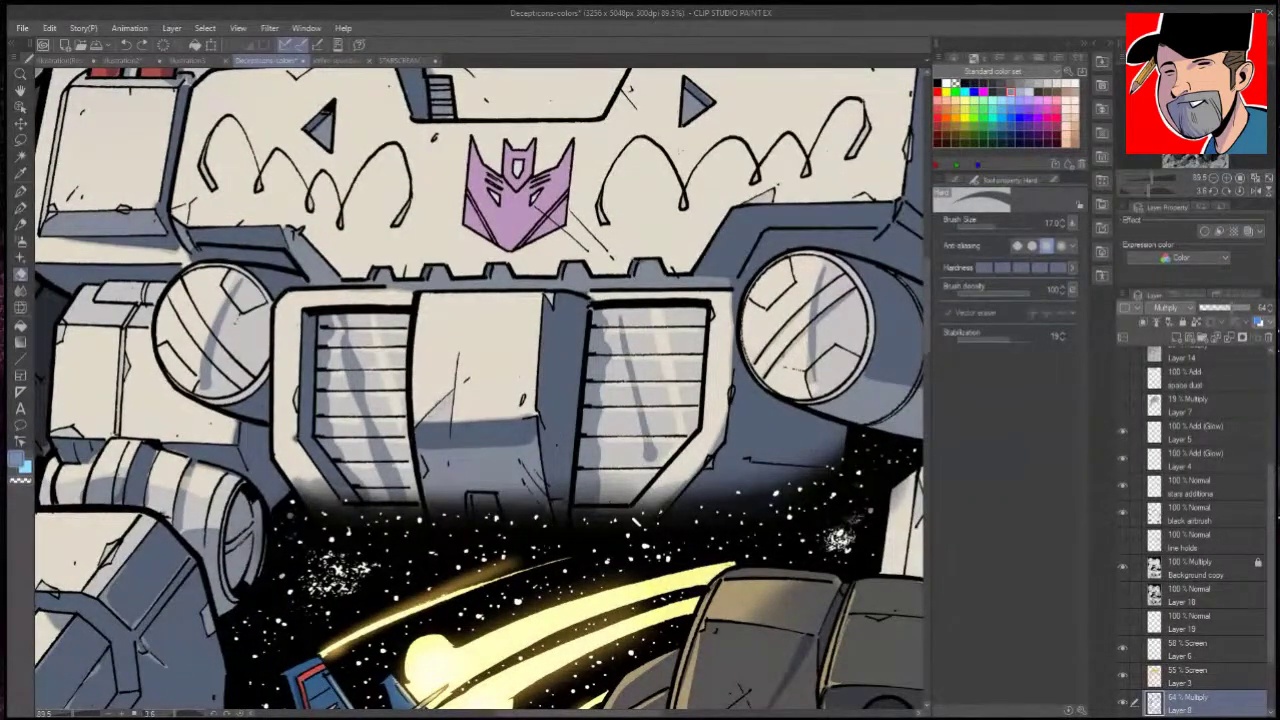
pyautogui.press('space')
pyautogui.moveTo(399, 449); pyautogui.dragTo(609, 508)
pyautogui.moveTo(554, 469); pyautogui.dragTo(552, 467)
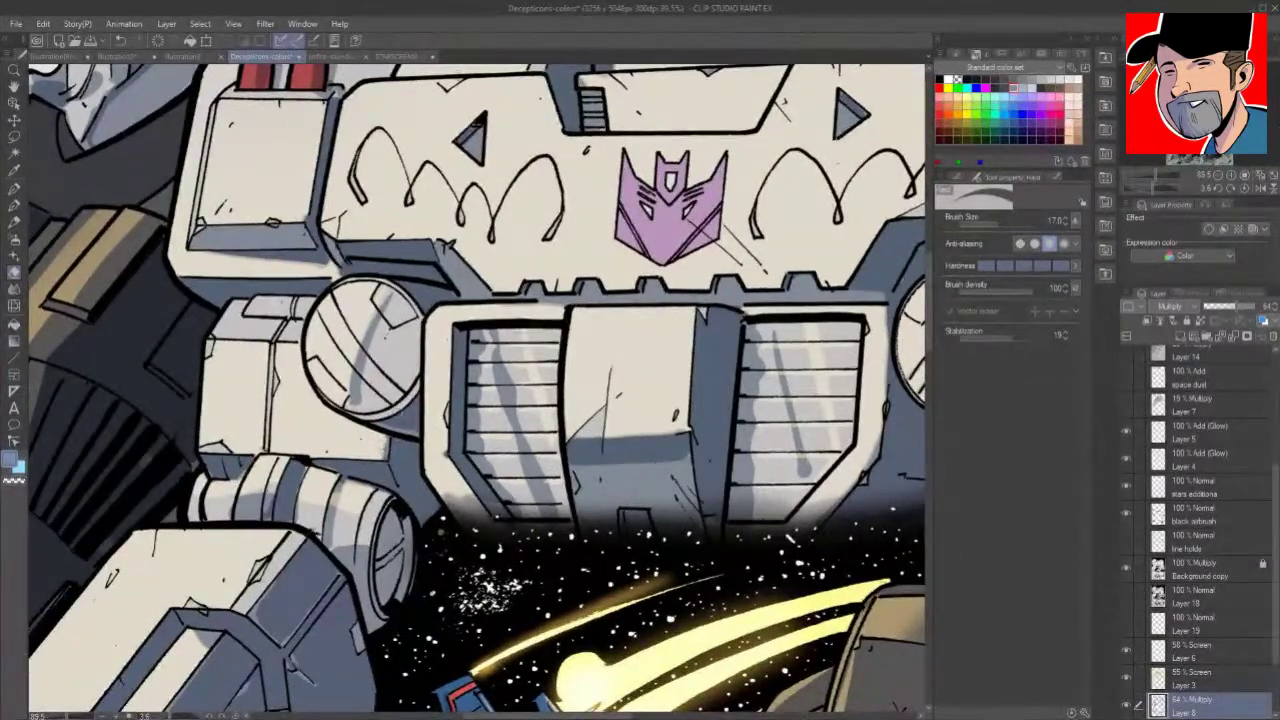
# Step: Shade the round wheels inside the tread beside the white robot's right-hand shoulder and arm, using brush size 40
pyautogui.moveTo(560, 260); pyautogui.dragTo(426, 633)
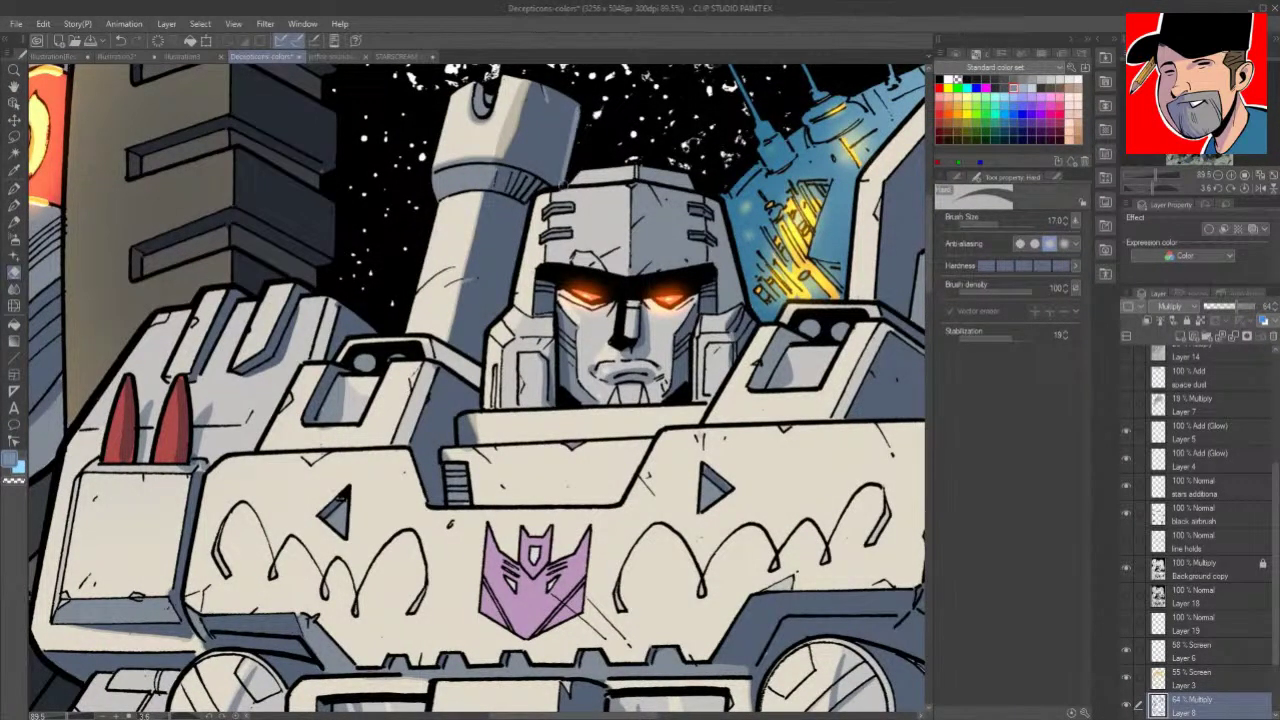
pyautogui.moveTo(645, 408); pyautogui.dragTo(585, 412)
pyautogui.moveTo(656, 364); pyautogui.dragTo(486, 286)
pyautogui.moveTo(807, 480); pyautogui.dragTo(741, 434)
pyautogui.moveTo(682, 295); pyautogui.dragTo(742, 252)
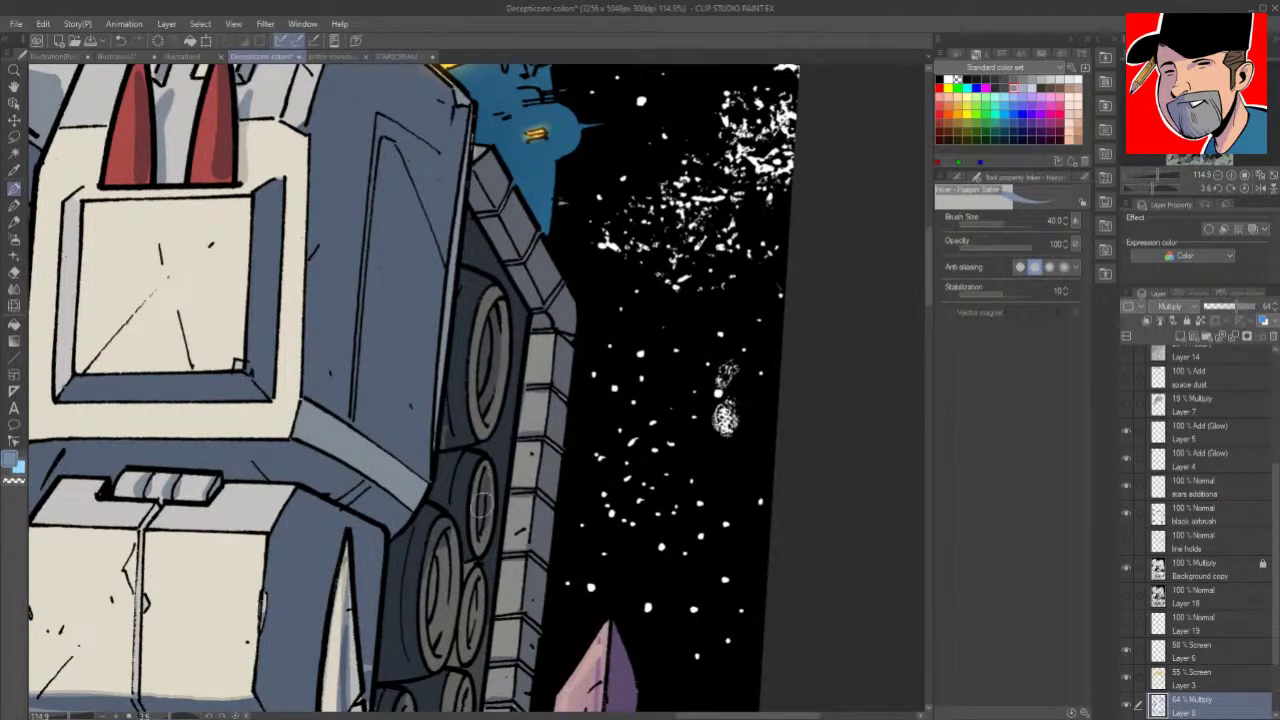
pyautogui.moveTo(480, 510); pyautogui.dragTo(573, 290)
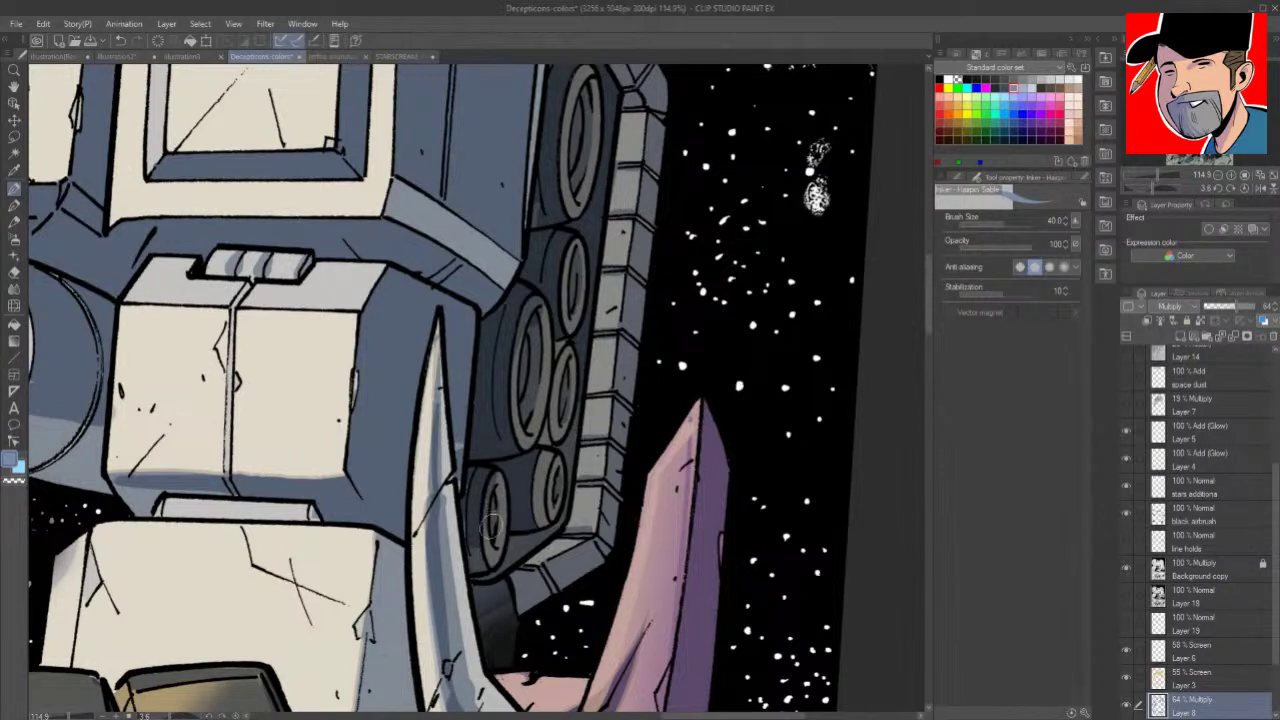
# Step: Check the tread wheels on the 65% Multiply layer and return to the 64% Multiply layer above it
pyautogui.scroll(-2, 1200, 578)
pyautogui.click(1200, 678)
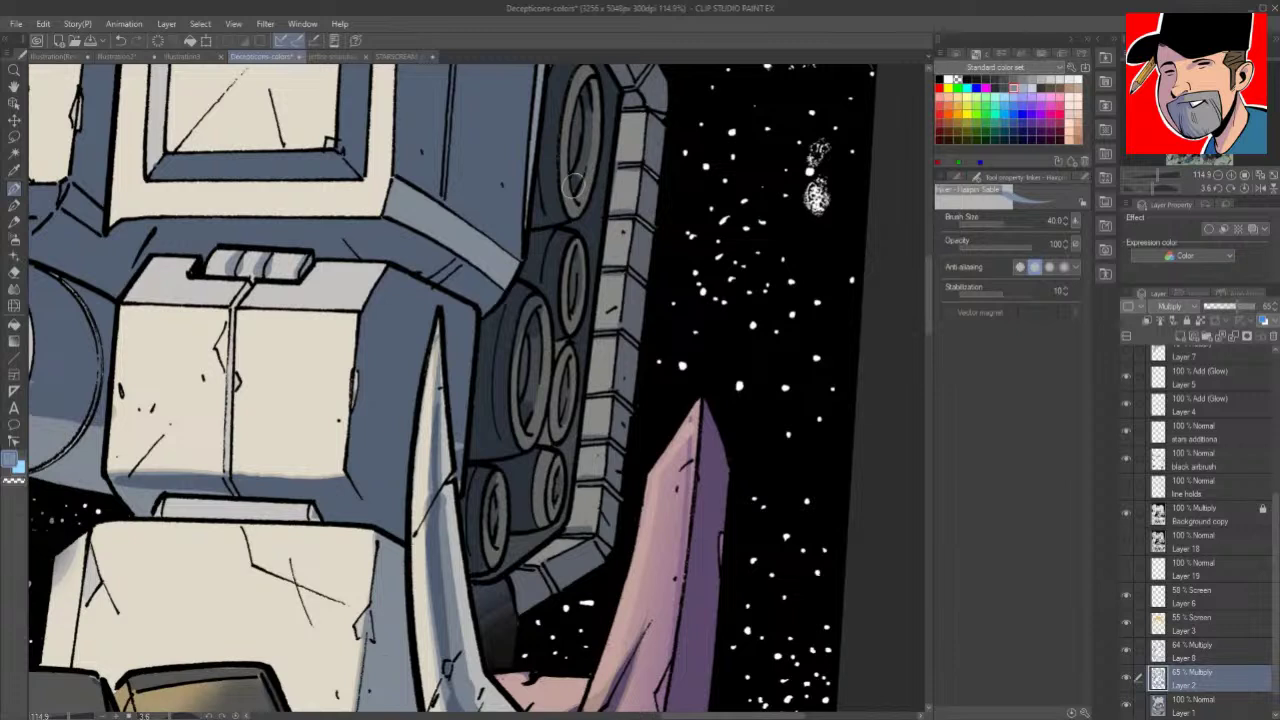
pyautogui.click(1211, 655)
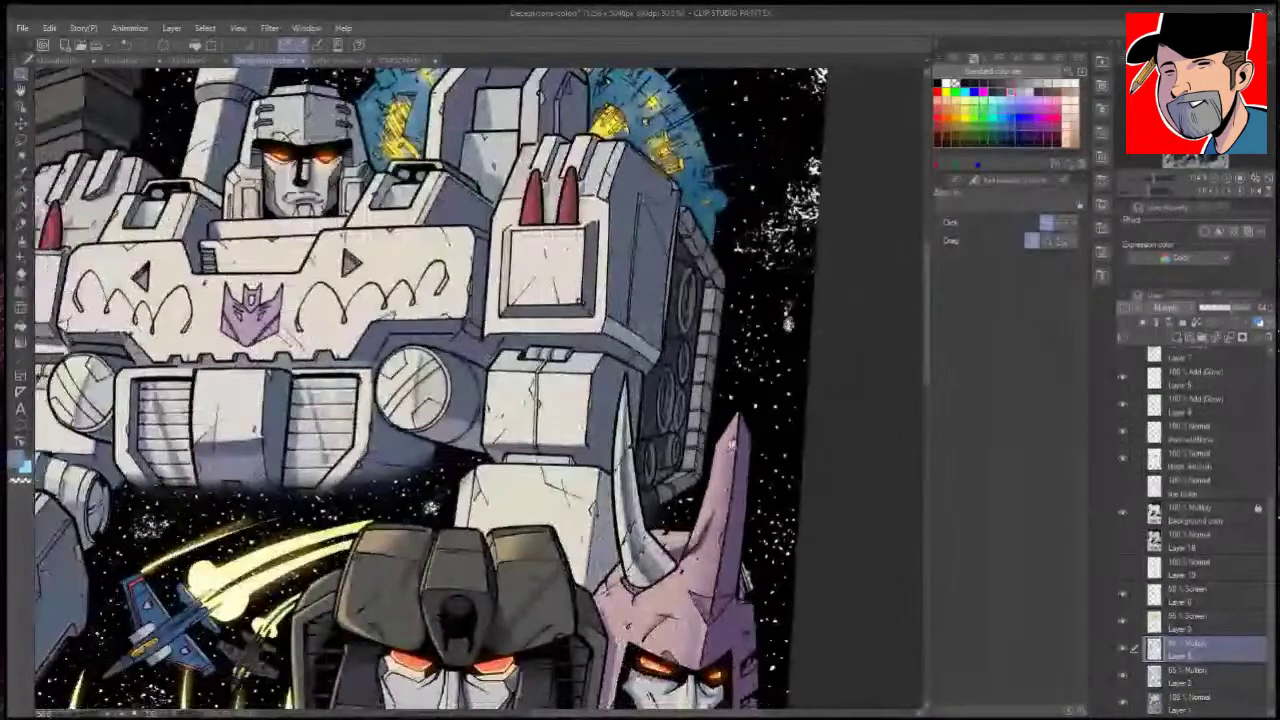
# Step: Darken the shadowed end faces of the jet's red intakes with the brush and a fill
pyautogui.moveTo(827, 483); pyautogui.dragTo(787, 256)
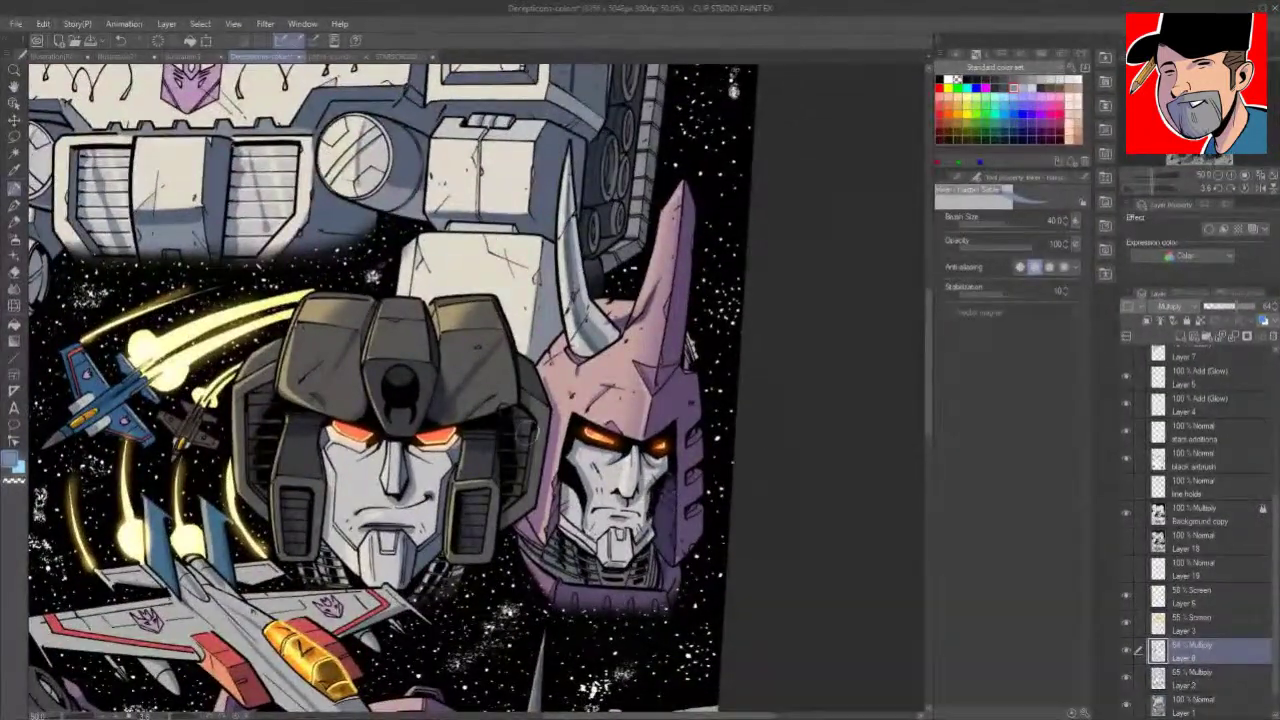
pyautogui.moveTo(481, 393)
pyautogui.mouseDown()
pyautogui.moveTo(701, 377)
pyautogui.moveTo(738, 145)
pyautogui.moveTo(670, 118)
pyautogui.mouseUp()
pyautogui.moveTo(485, 342); pyautogui.dragTo(565, 342)
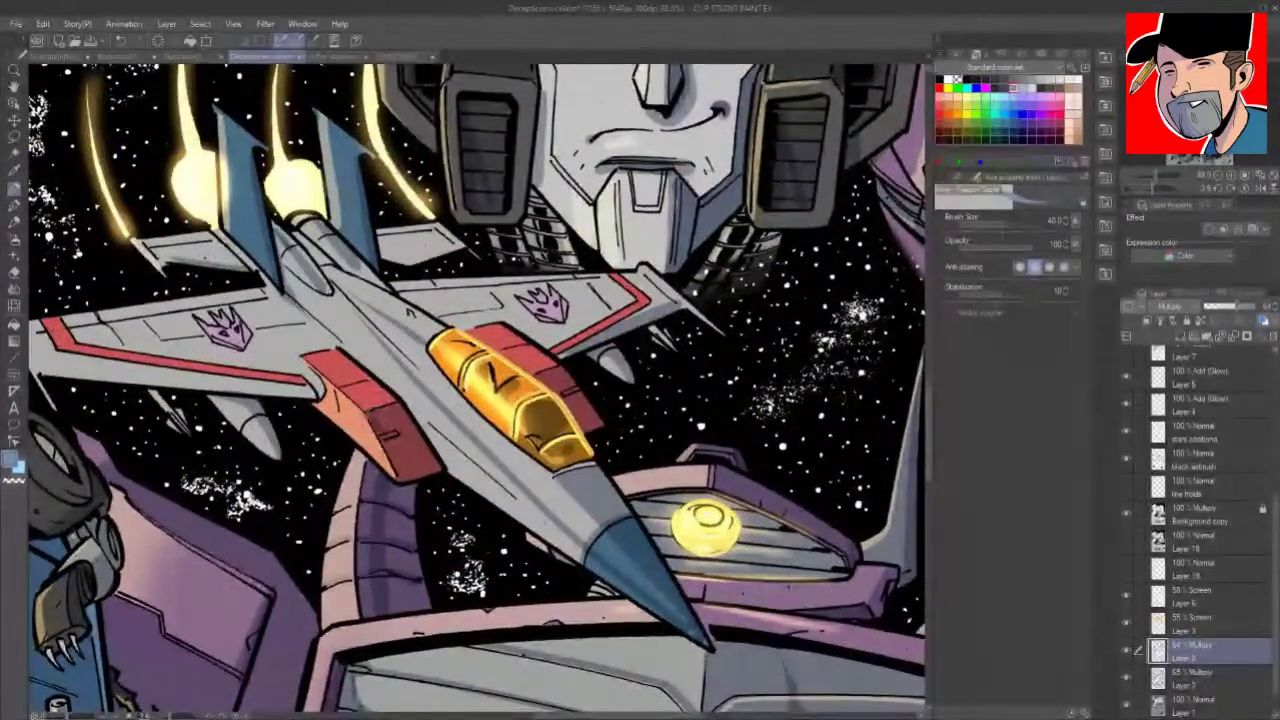
pyautogui.moveTo(374, 413)
pyautogui.mouseDown()
pyautogui.moveTo(400, 470)
pyautogui.moveTo(426, 457)
pyautogui.moveTo(402, 474)
pyautogui.mouseUp()
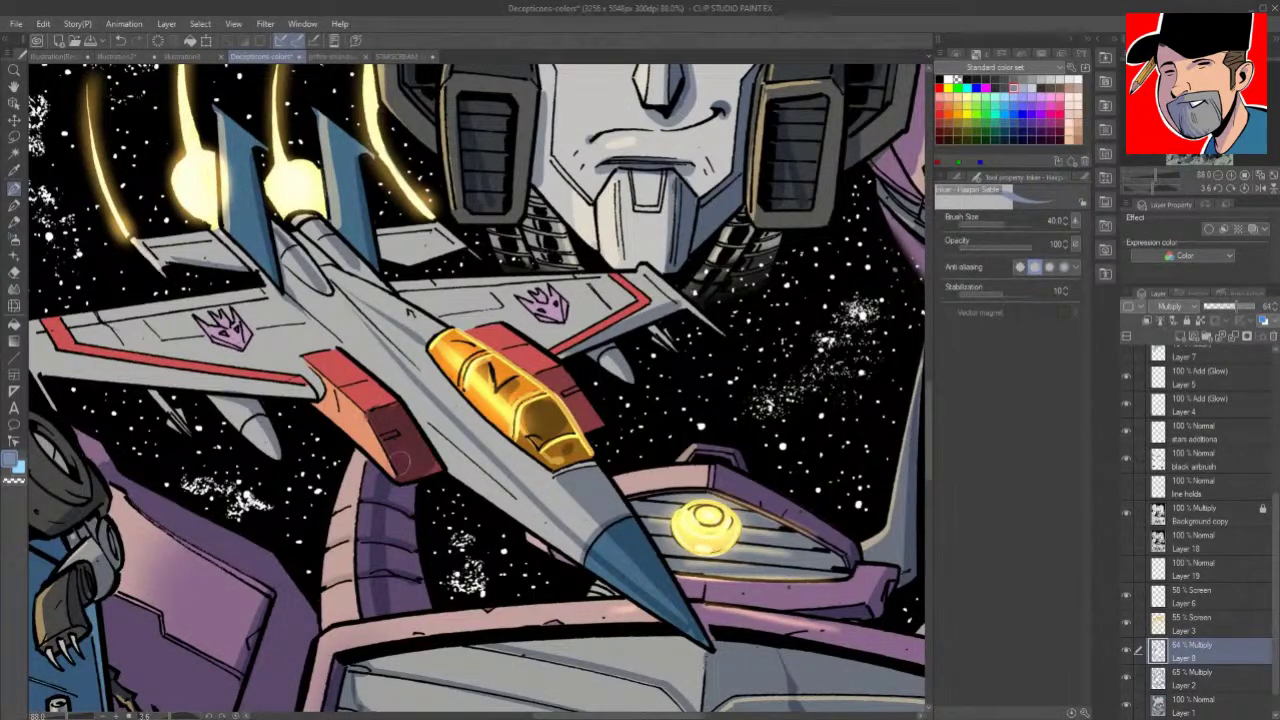
pyautogui.press('g')
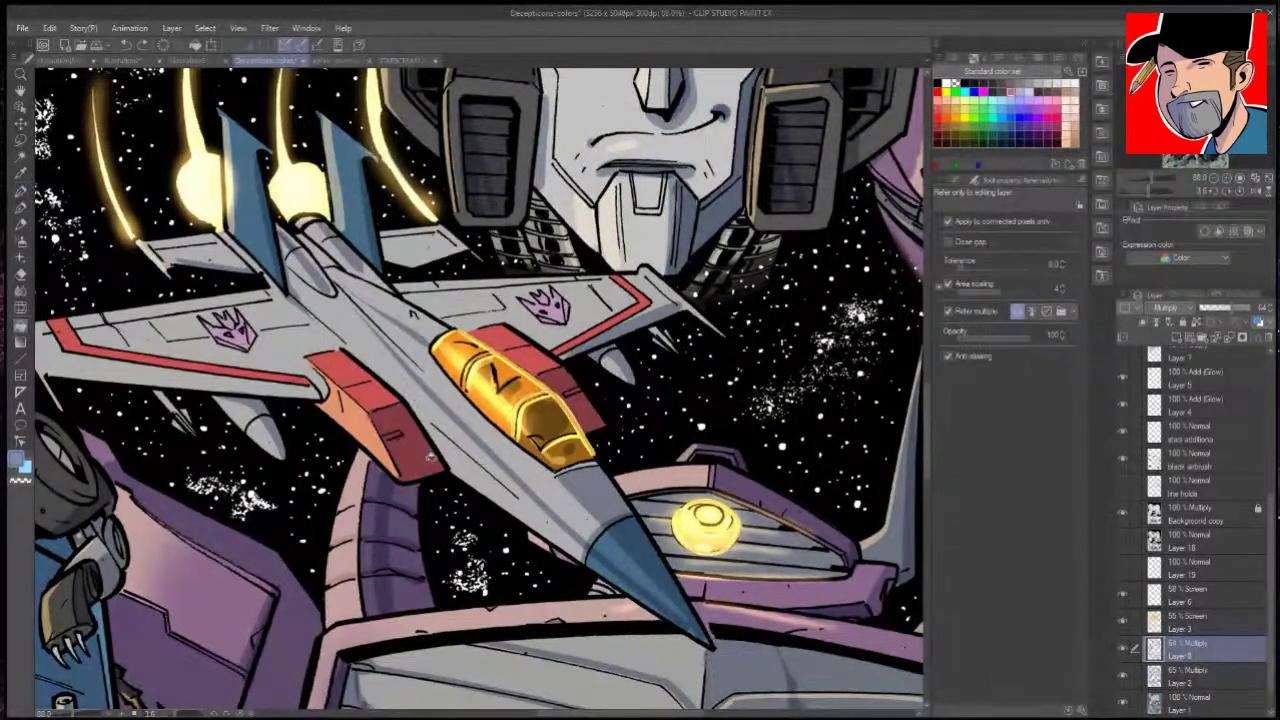
# Step: Paint thin shadow lines across the jet's grey fuselage and along its wing edges, reducing the brush to size 12
pyautogui.press('p')
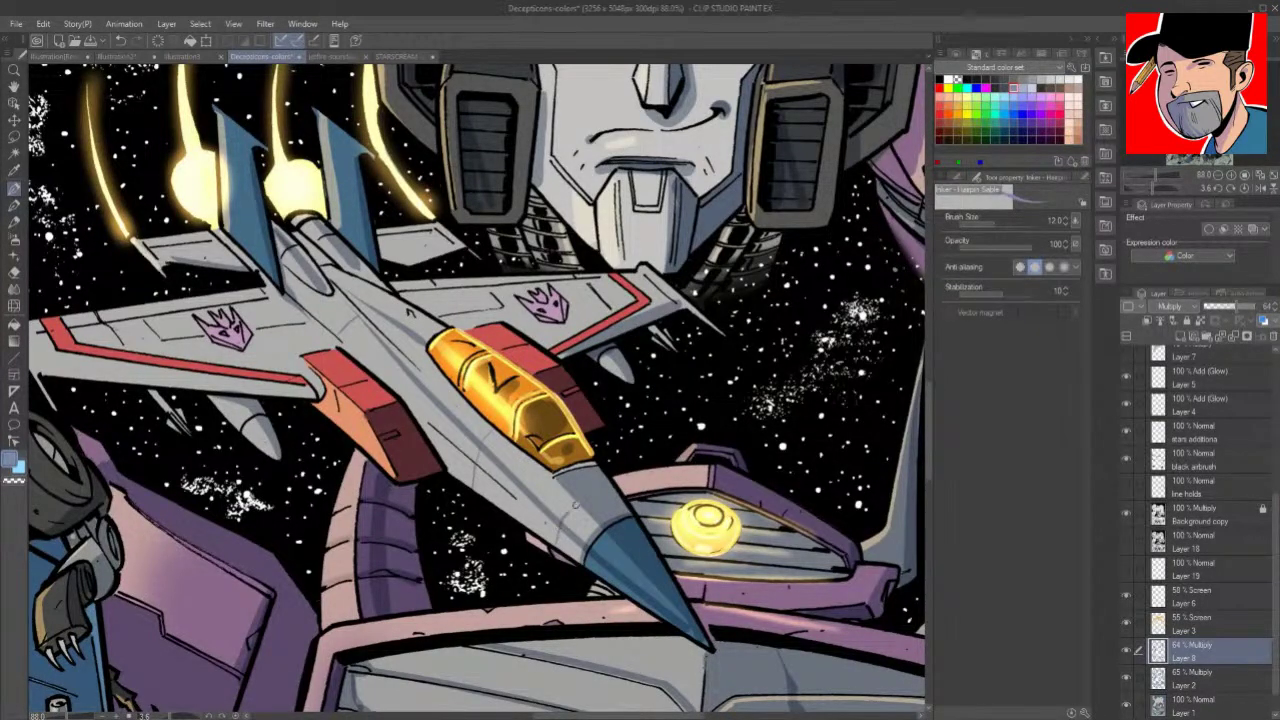
pyautogui.press('r')
pyautogui.moveTo(631, 458); pyautogui.dragTo(638, 336)
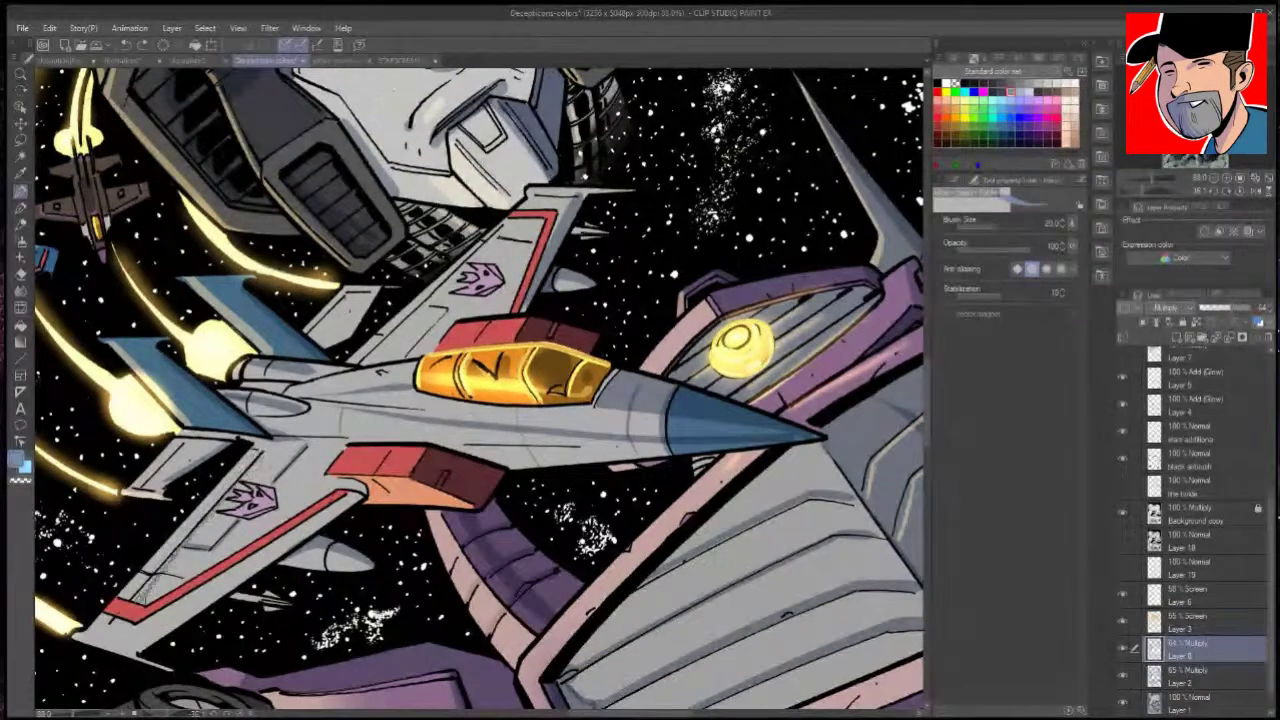
pyautogui.press('[')
pyautogui.press('[')
pyautogui.press('[')
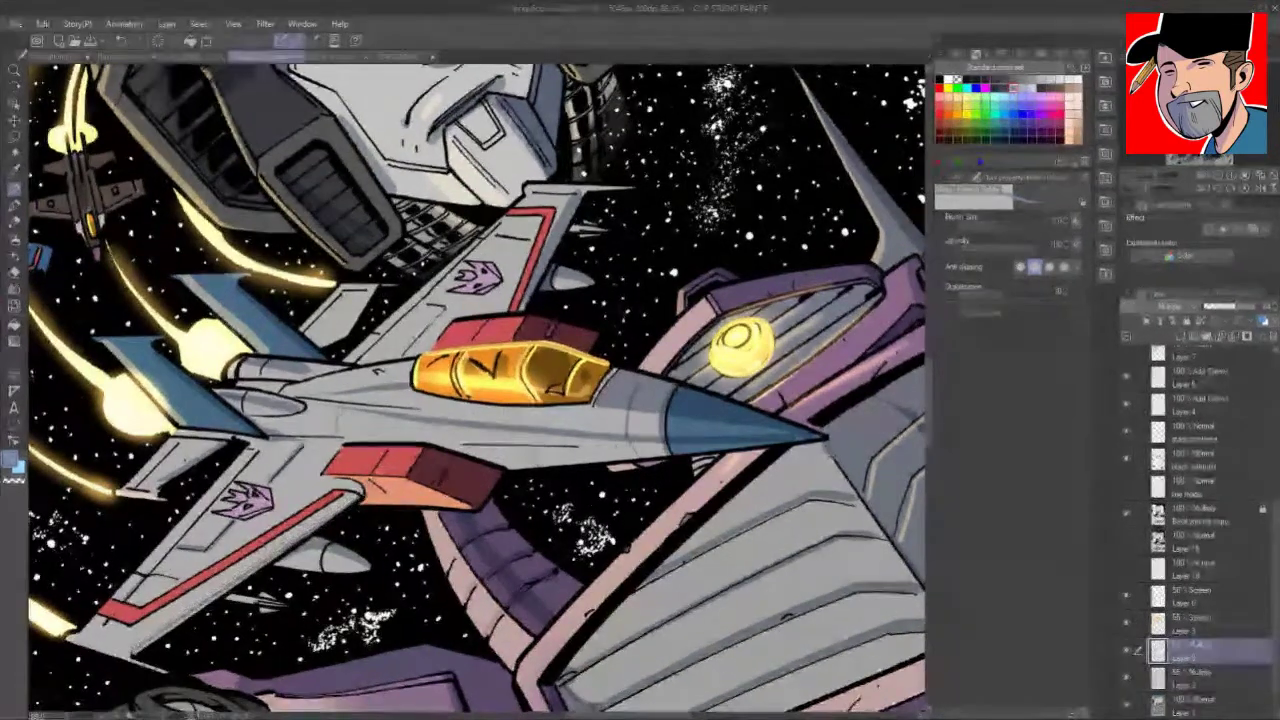
pyautogui.moveTo(518, 310); pyautogui.dragTo(580, 194)
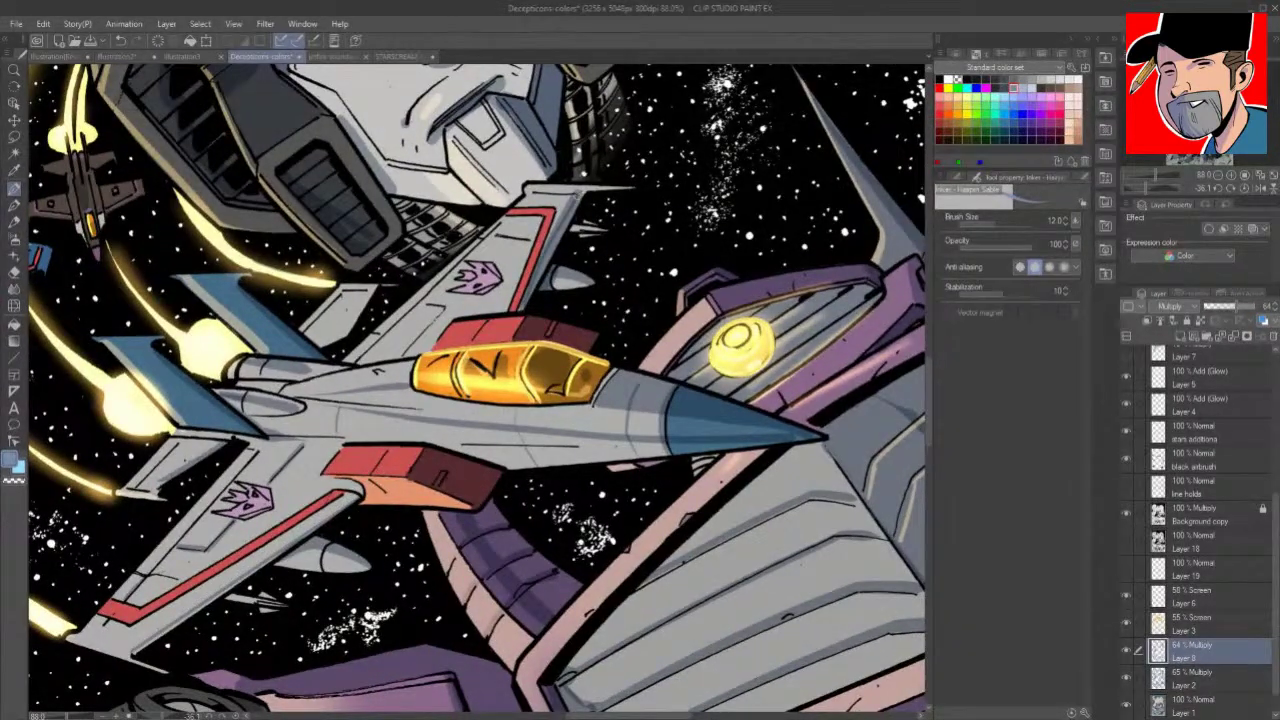
# Step: Shade the jet's engine housing, left-hand tailplane and blue nose cone with the brush enlarged to size 40
pyautogui.press(']')
pyautogui.press(']')
pyautogui.press(']')
pyautogui.press(']')
pyautogui.press(']')
pyautogui.press(']')
pyautogui.moveTo(262, 400); pyautogui.dragTo(301, 408)
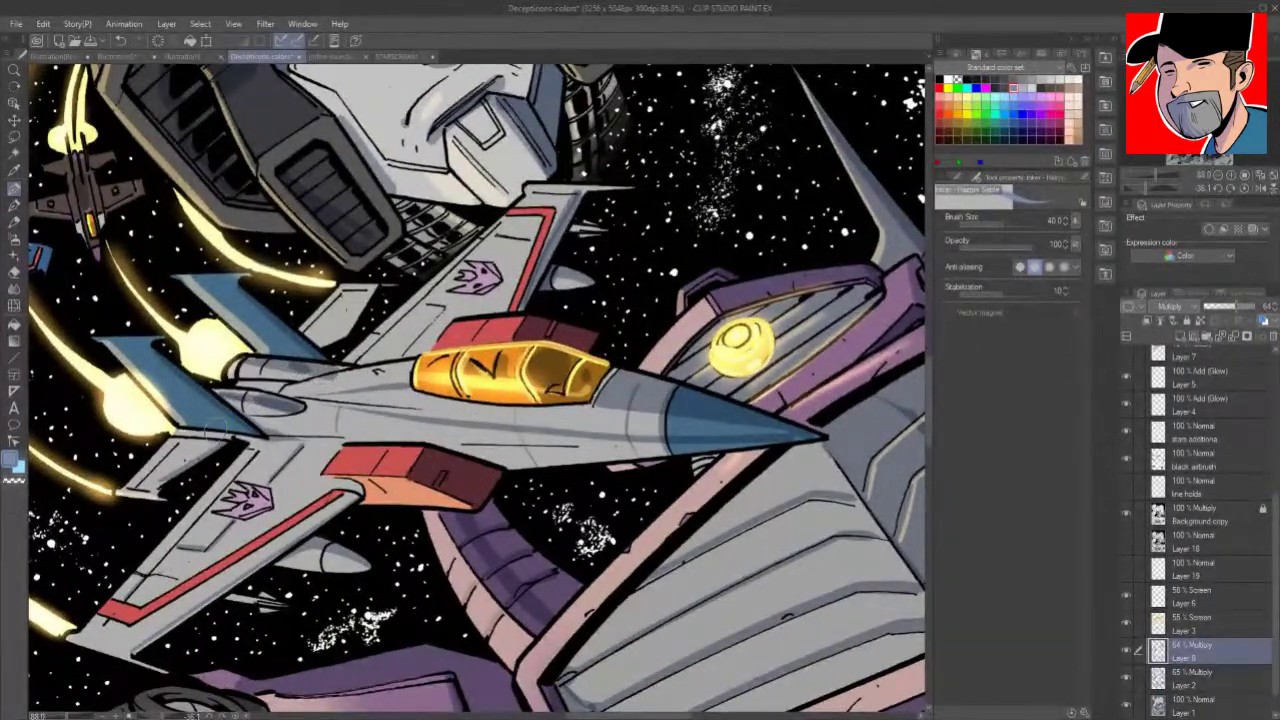
pyautogui.moveTo(155, 481); pyautogui.dragTo(223, 443)
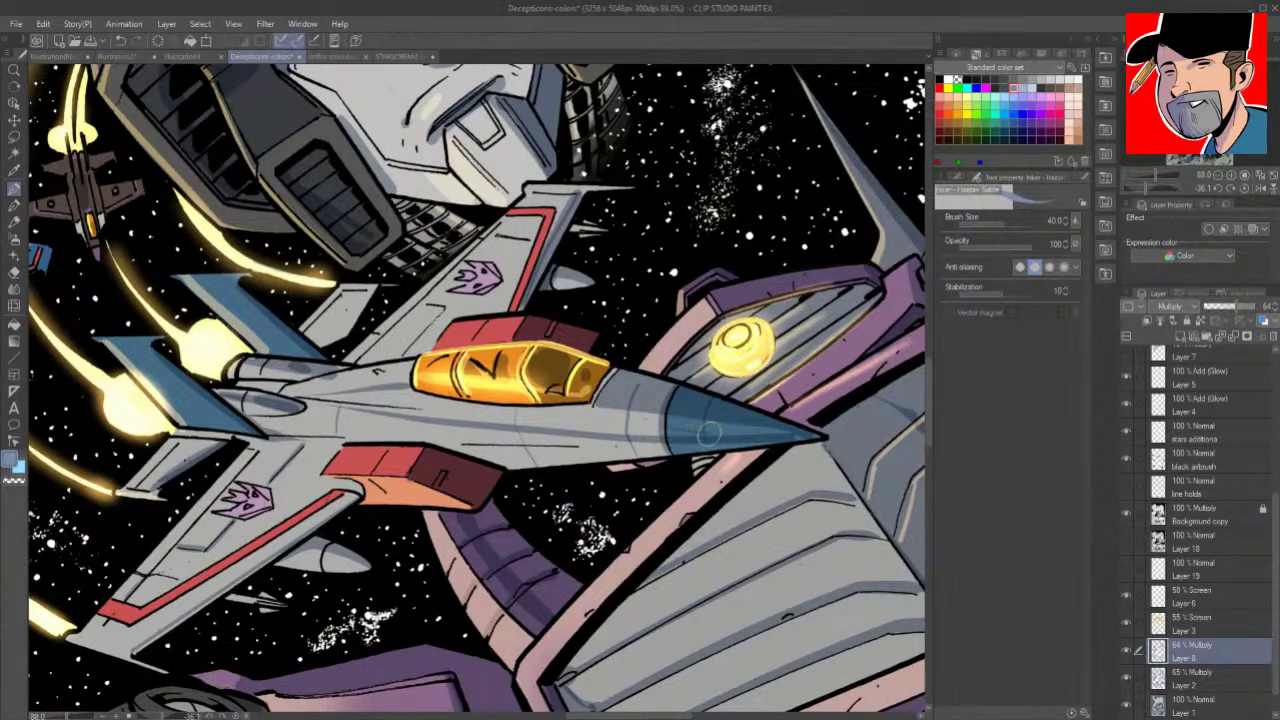
# Step: Shade the jet's grey fuselage from the nose-cone joint back past the canopy, including the small tailplane behind the far wing
pyautogui.moveTo(615, 371); pyautogui.dragTo(527, 547)
pyautogui.press('r')
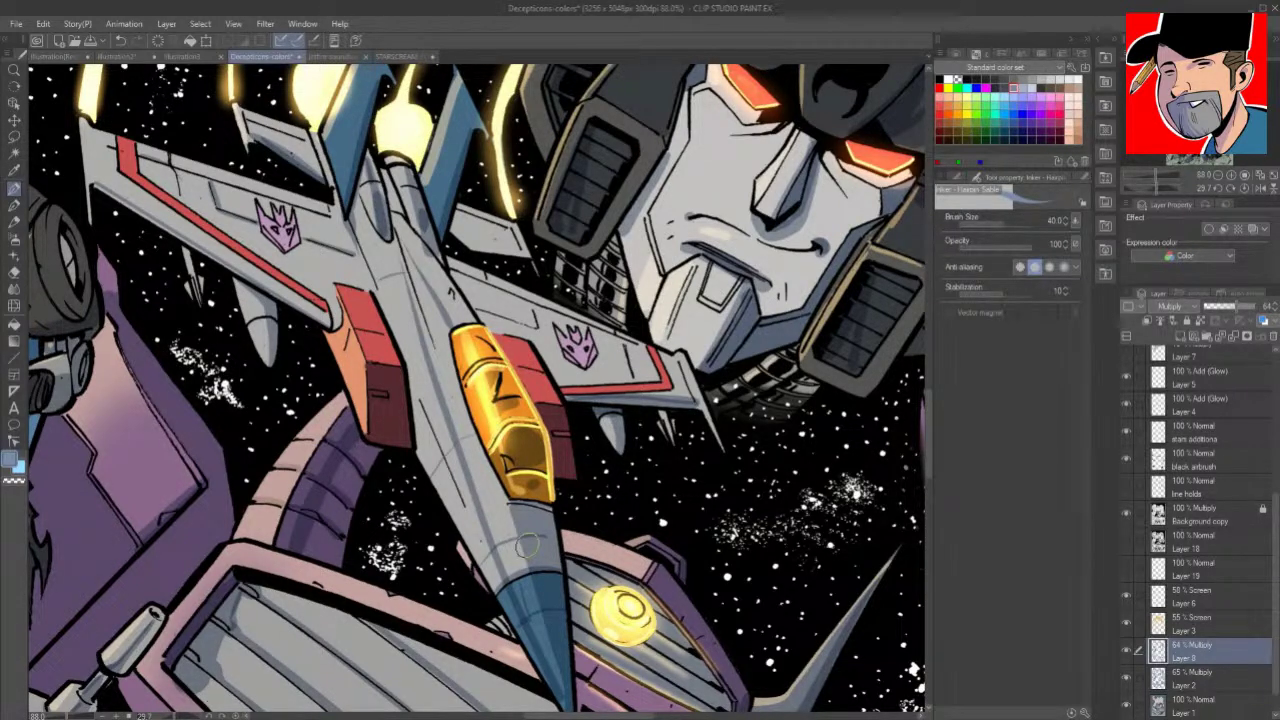
pyautogui.hotkey('shift', 'space')
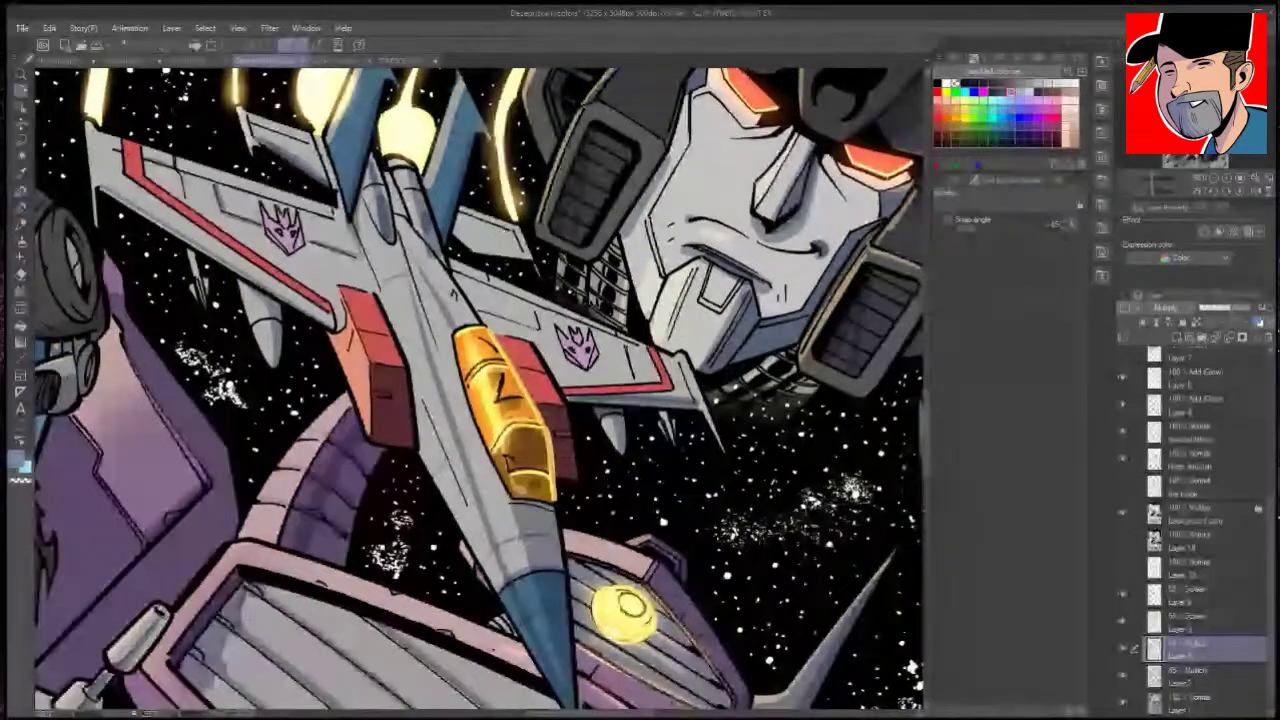
pyautogui.moveTo(528, 545); pyautogui.dragTo(411, 537)
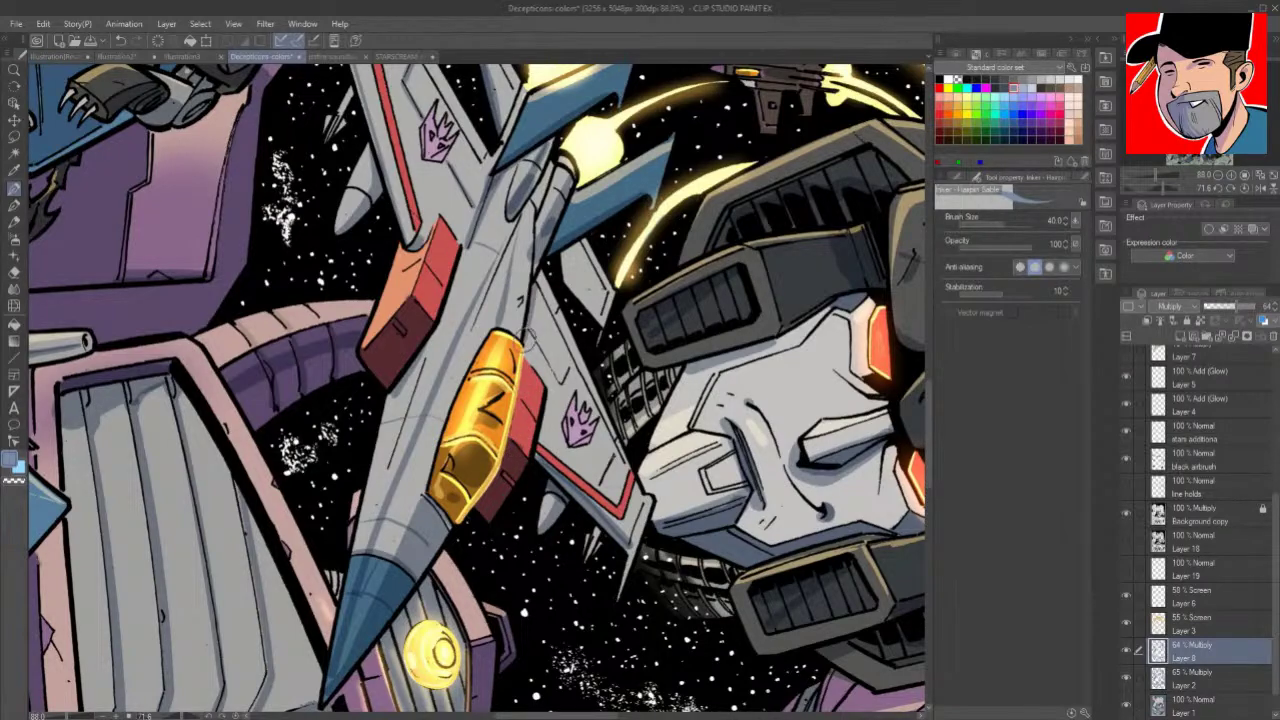
pyautogui.press('r')
pyautogui.moveTo(525, 338)
pyautogui.mouseDown()
pyautogui.moveTo(470, 318)
pyautogui.moveTo(421, 348)
pyautogui.mouseUp()
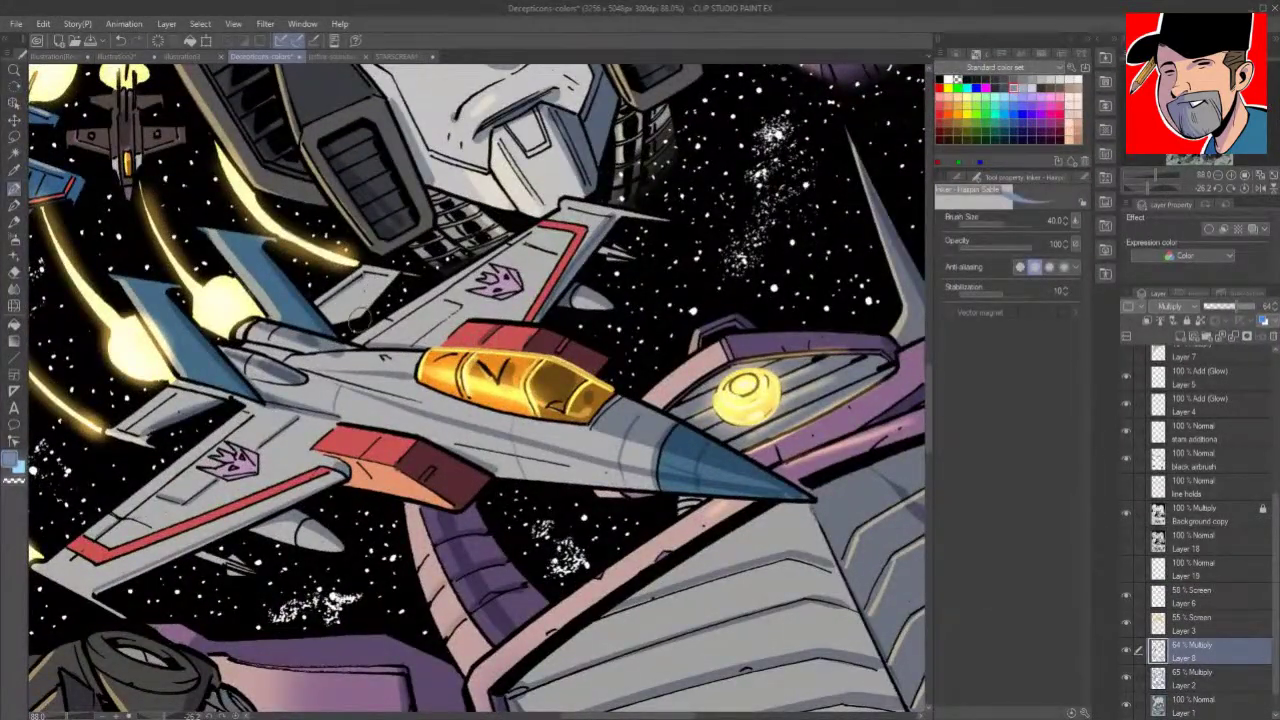
pyautogui.hotkey('ctrl', 'space')
pyautogui.moveTo(755, 438); pyautogui.dragTo(660, 392)
pyautogui.press('space')
pyautogui.hotkey('shift', 'space')
pyautogui.press('p')
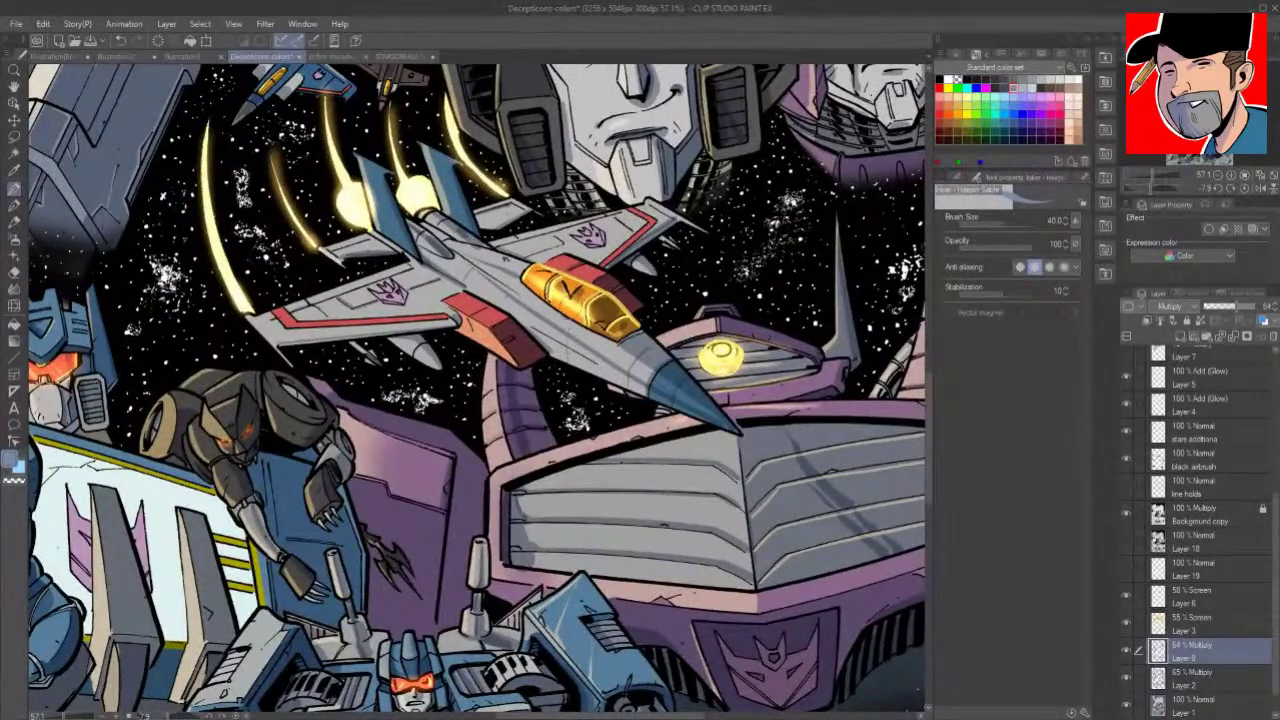
# Step: Refine the Multiply shadows along the purple-helmeted robot's cheek, jawline and chin on Layer 8 with the size 40 brush
pyautogui.hotkey('shift', 'space')
pyautogui.moveTo(660, 392); pyautogui.dragTo(537, 563)
pyautogui.moveTo(611, 390)
pyautogui.mouseDown()
pyautogui.moveTo(600, 332)
pyautogui.moveTo(601, 404)
pyautogui.moveTo(606, 374)
pyautogui.mouseUp()
pyautogui.hotkey('shift', 'space')
pyautogui.moveTo(626, 300); pyautogui.dragTo(362, 260)
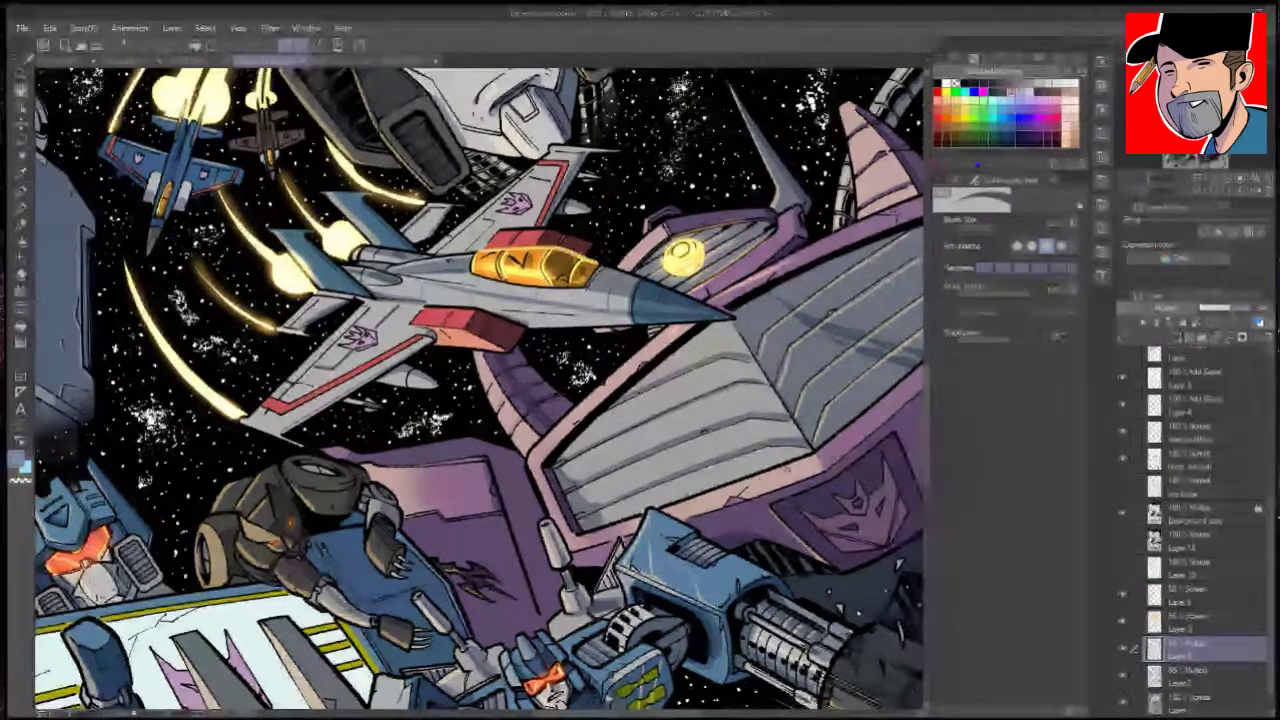
pyautogui.moveTo(741, 397); pyautogui.dragTo(751, 537)
pyautogui.moveTo(814, 372); pyautogui.dragTo(772, 512)
pyautogui.moveTo(500, 580); pyautogui.dragTo(380, 660)
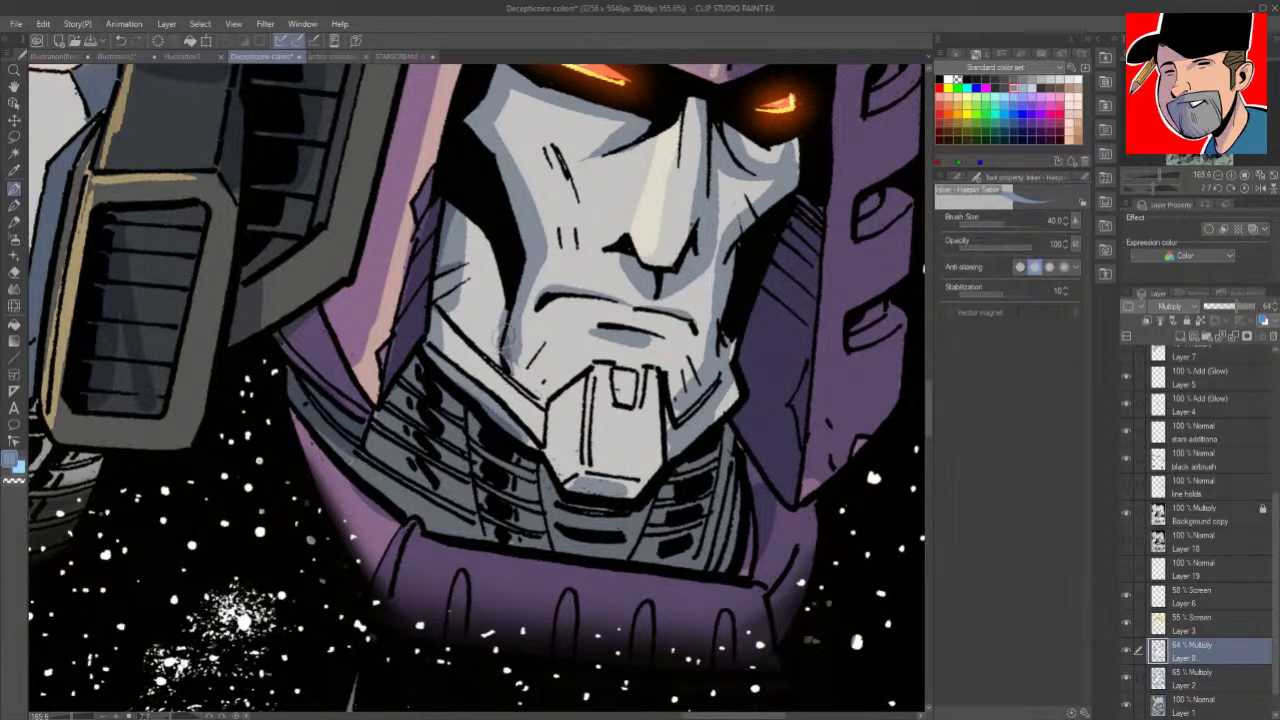
pyautogui.moveTo(444, 193)
pyautogui.mouseDown()
pyautogui.moveTo(486, 234)
pyautogui.moveTo(509, 290)
pyautogui.moveTo(507, 366)
pyautogui.mouseUp()
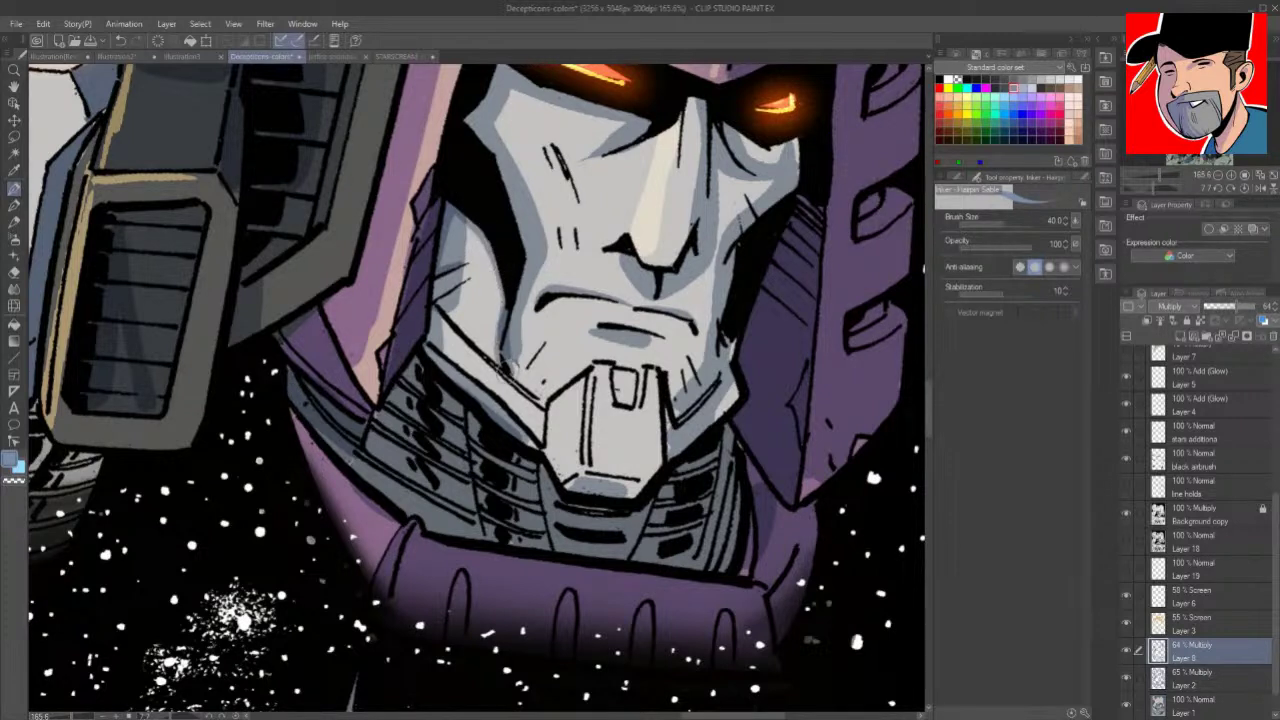
pyautogui.moveTo(726, 252)
pyautogui.mouseDown()
pyautogui.moveTo(720, 372)
pyautogui.moveTo(678, 420)
pyautogui.moveTo(670, 454)
pyautogui.mouseUp()
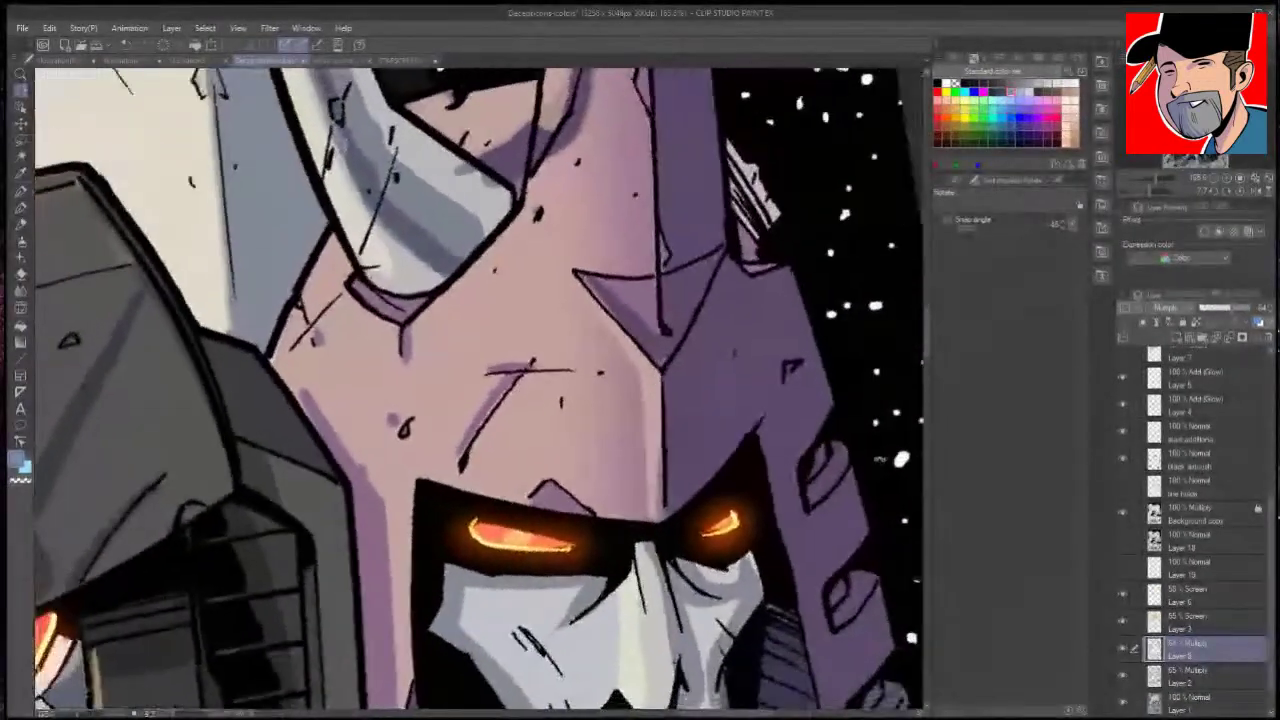
# Step: Clean up the shadow edges on the purple helmet's forehead and tall central horn, switching to Multiply Layer 2 and a hard eraser
pyautogui.moveTo(515, 381); pyautogui.dragTo(462, 460)
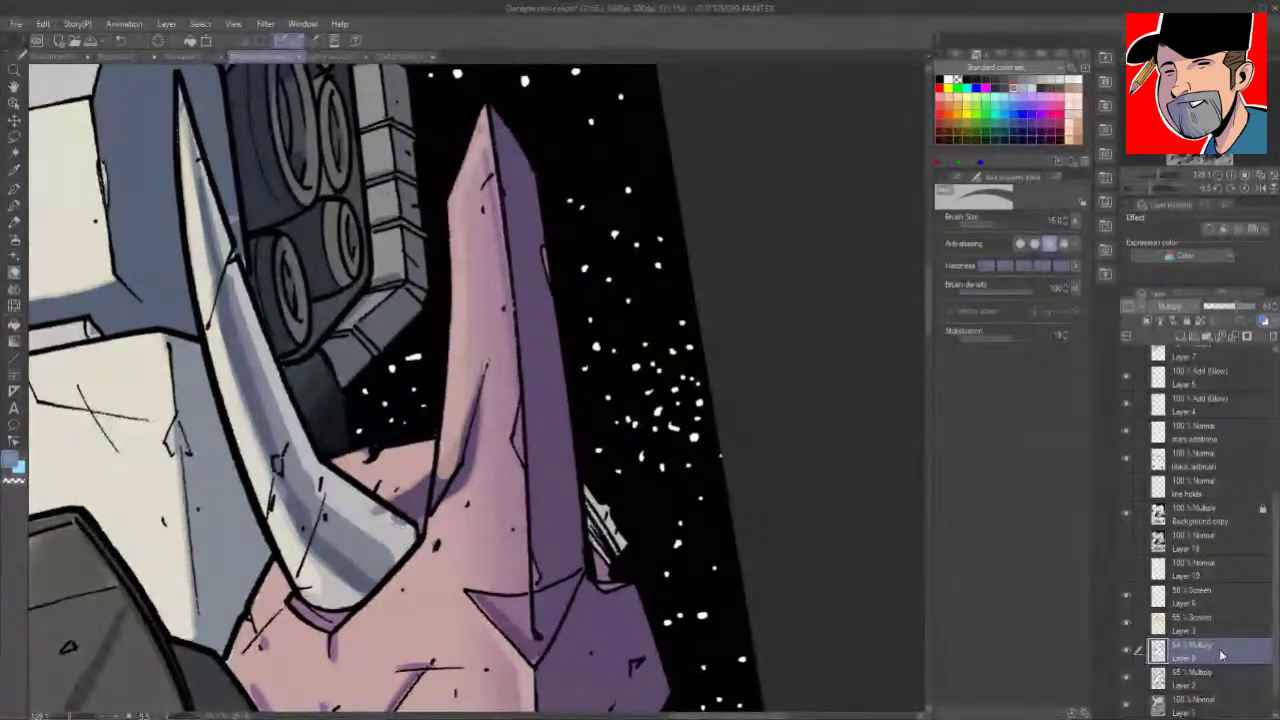
pyautogui.click(1213, 675)
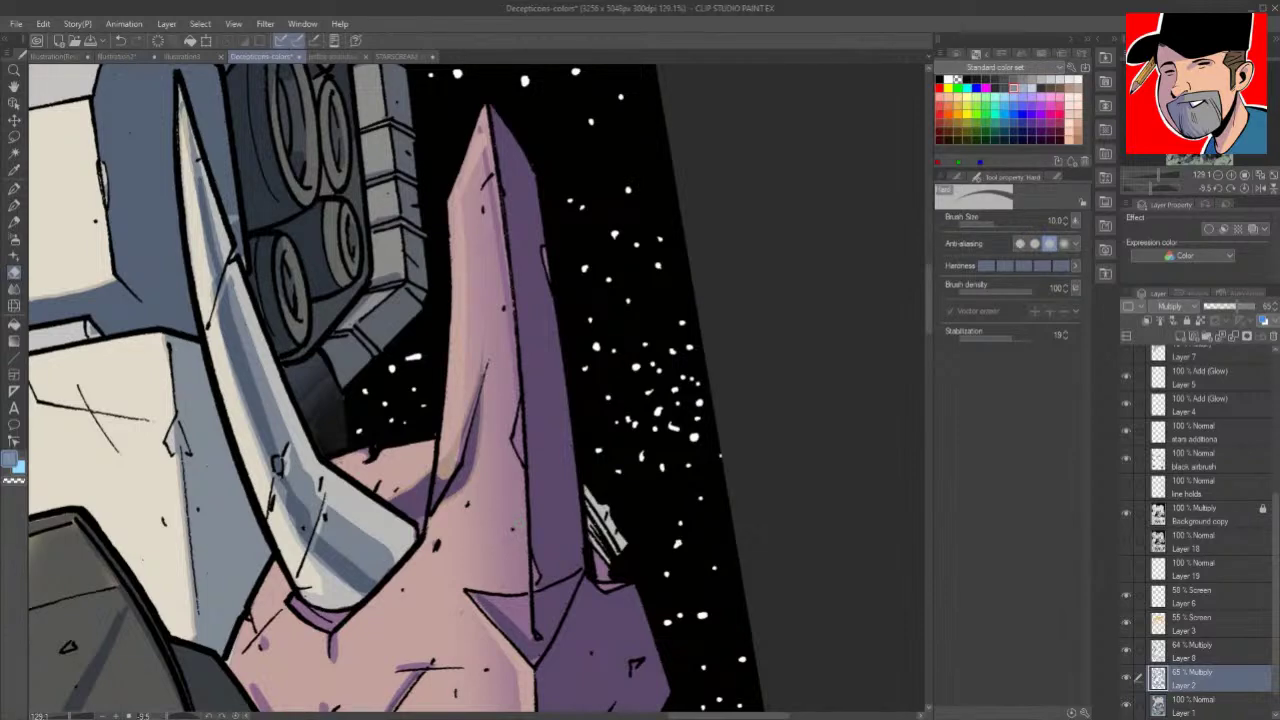
pyautogui.moveTo(513, 529); pyautogui.dragTo(529, 557)
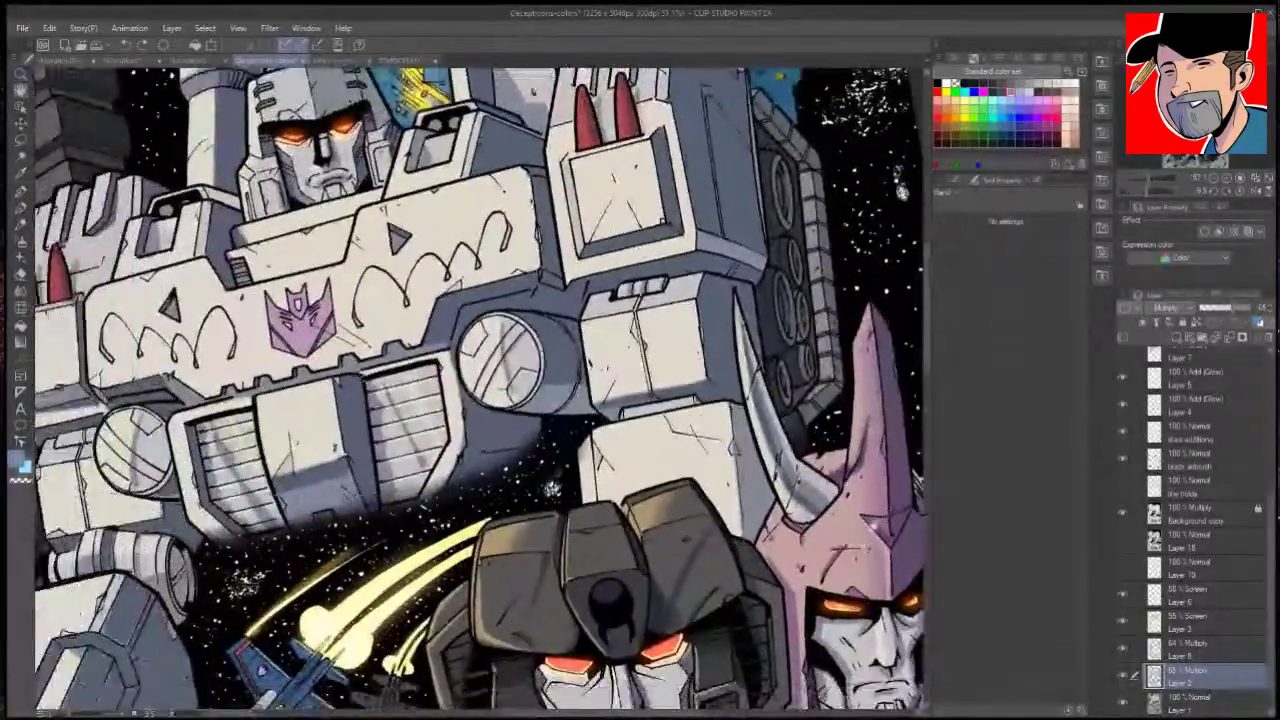
# Step: Shade the small cannon barrel beside the tan-visored robot's head on Multiply Layer 2
pyautogui.moveTo(605, 572); pyautogui.dragTo(550, 111)
pyautogui.moveTo(450, 560); pyautogui.dragTo(704, 238)
pyautogui.moveTo(259, 462); pyautogui.dragTo(454, 407)
pyautogui.hotkey('ctrl', 'space')
pyautogui.press('p')
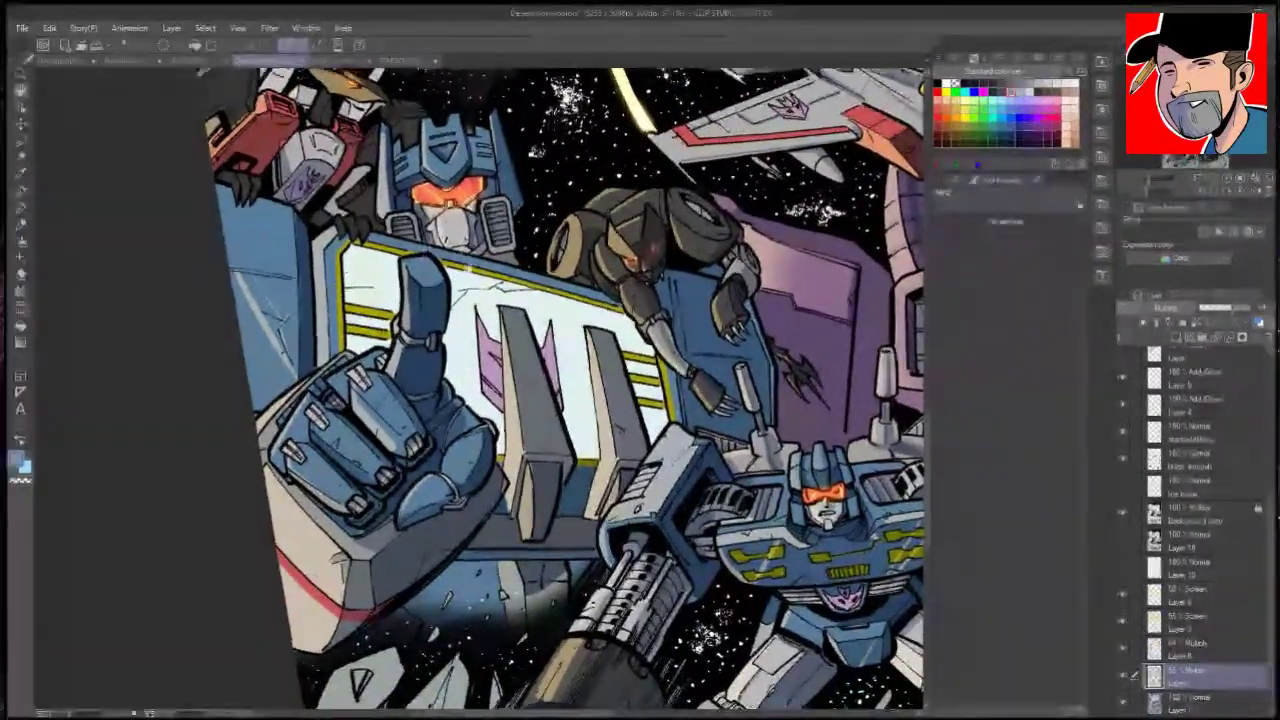
pyautogui.moveTo(392, 108); pyautogui.dragTo(466, 351)
pyautogui.keyDown('ctrl'); pyautogui.click(466, 349); pyautogui.keyUp('ctrl')
pyautogui.keyDown('ctrl'); pyautogui.click(466, 349); pyautogui.keyUp('ctrl')
pyautogui.keyDown('ctrl'); pyautogui.click(466, 349); pyautogui.keyUp('ctrl')
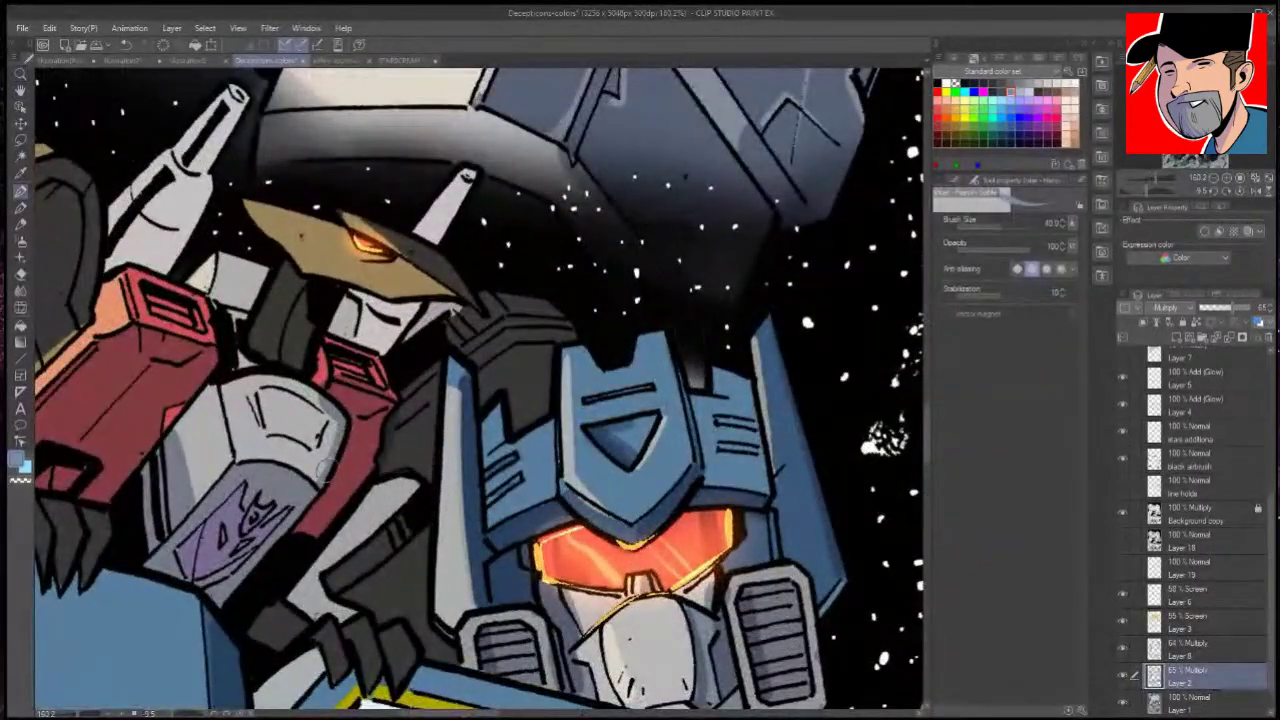
pyautogui.press('g')
pyautogui.press('p')
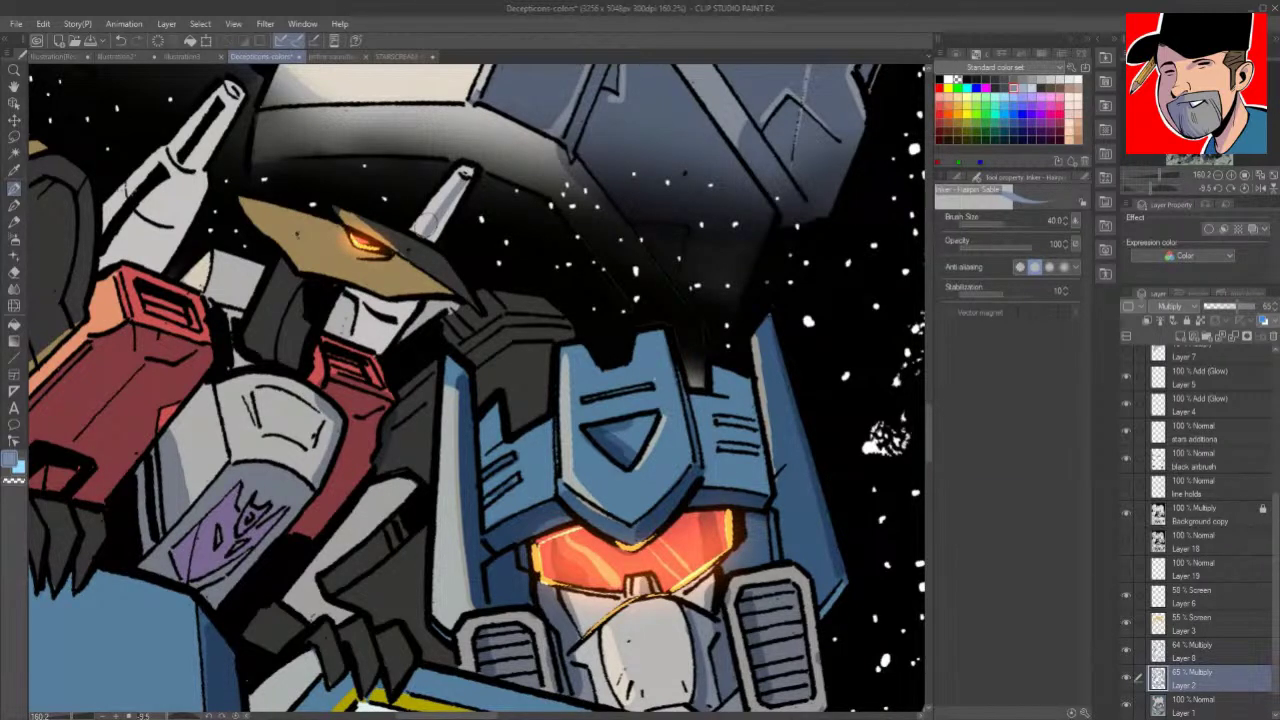
# Step: Shade the inside of the red robot's larger shoulder cannon barrel and one side of its grey base
pyautogui.moveTo(178, 177)
pyautogui.mouseDown()
pyautogui.moveTo(108, 262)
pyautogui.moveTo(168, 178)
pyautogui.moveTo(180, 180)
pyautogui.moveTo(224, 100)
pyautogui.mouseUp()
pyautogui.moveTo(186, 158); pyautogui.dragTo(198, 134)
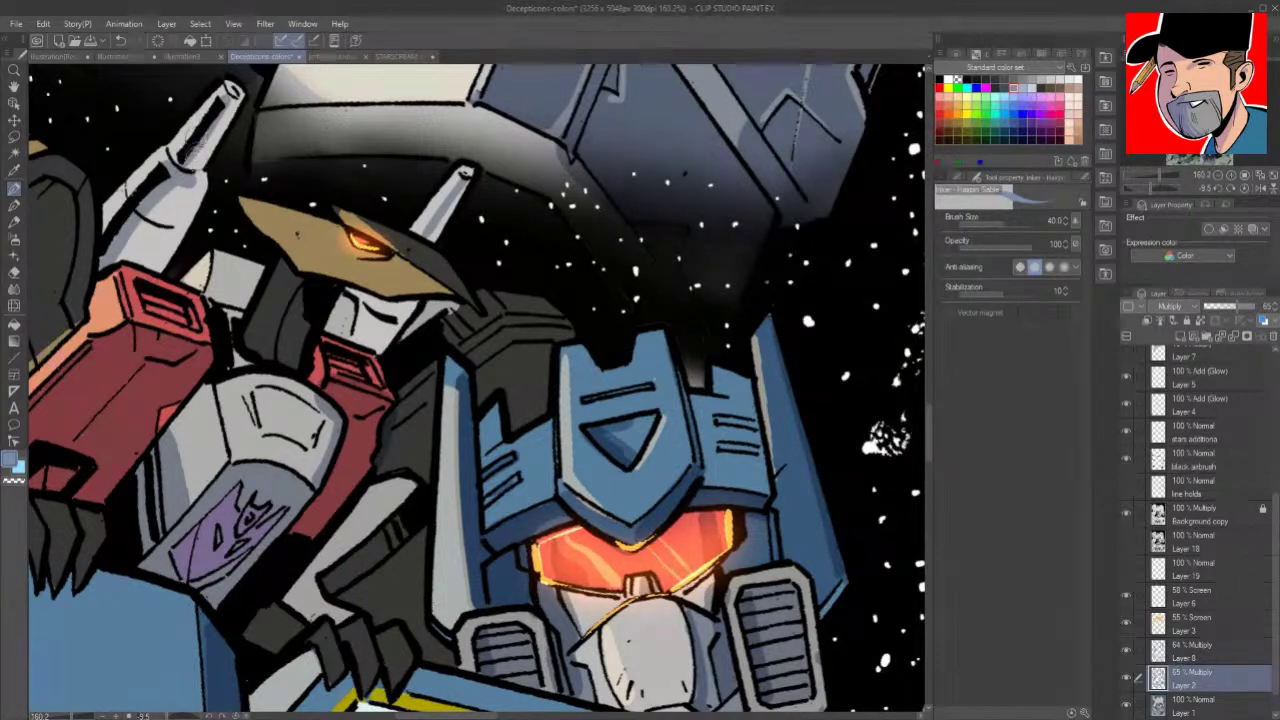
pyautogui.moveTo(164, 184); pyautogui.dragTo(122, 262)
pyautogui.moveTo(200, 175)
pyautogui.mouseDown()
pyautogui.moveTo(148, 258)
pyautogui.moveTo(345, 264)
pyautogui.moveTo(502, 293)
pyautogui.mouseUp()
pyautogui.moveTo(388, 266); pyautogui.dragTo(346, 310)
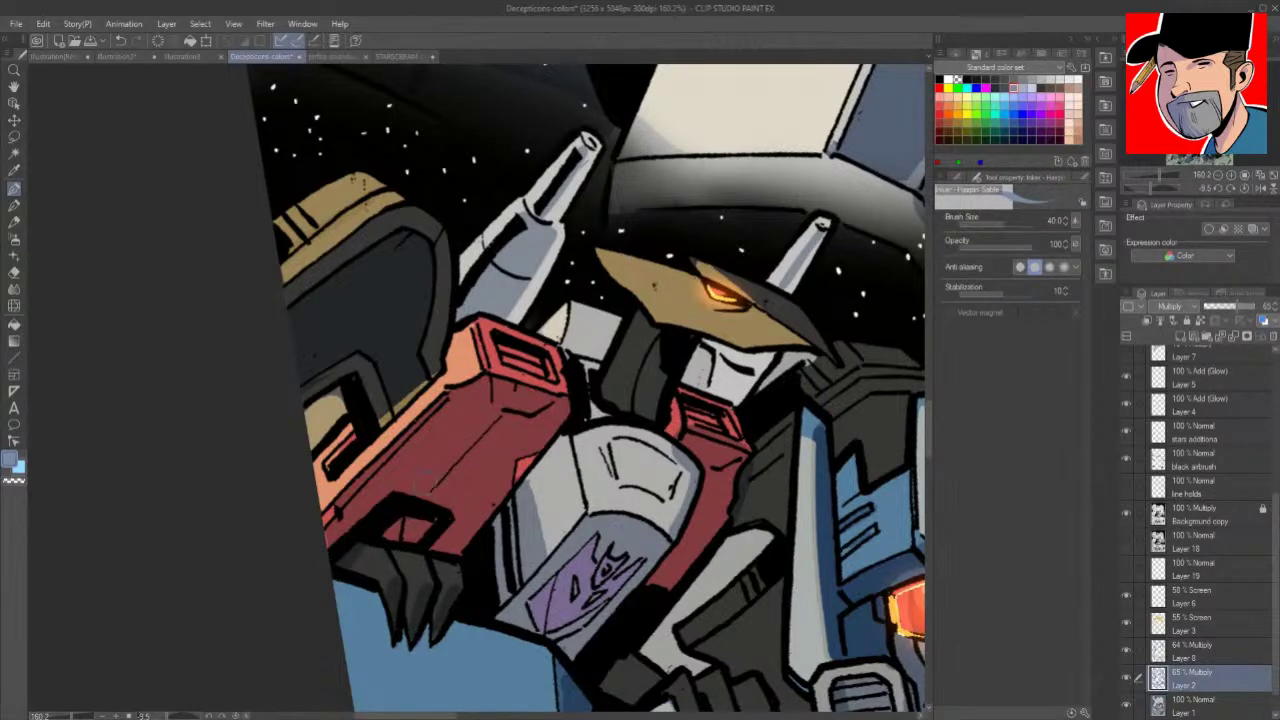
# Step: Refine the shadows around the blue robot's masked head and the black panther stretched across its chest
pyautogui.press('space')
pyautogui.moveTo(744, 553); pyautogui.dragTo(249, 443)
pyautogui.moveTo(599, 464); pyautogui.dragTo(576, 187)
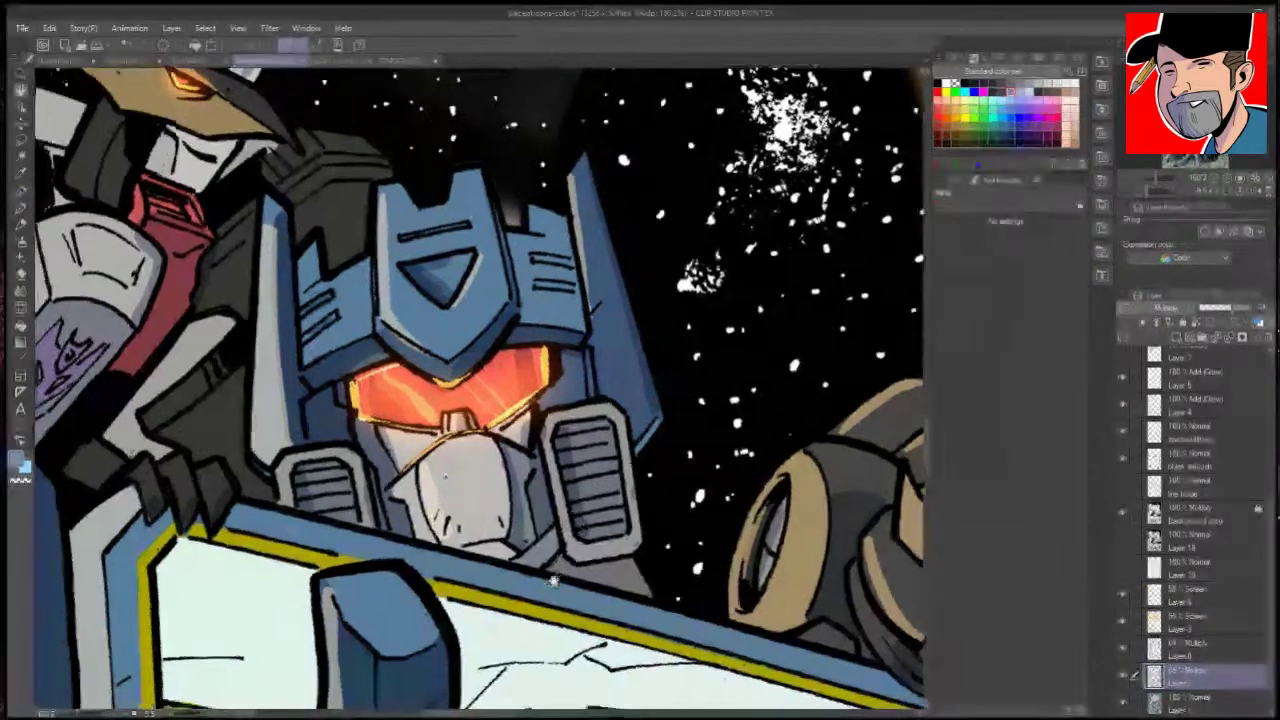
pyautogui.moveTo(551, 581); pyautogui.dragTo(546, 512)
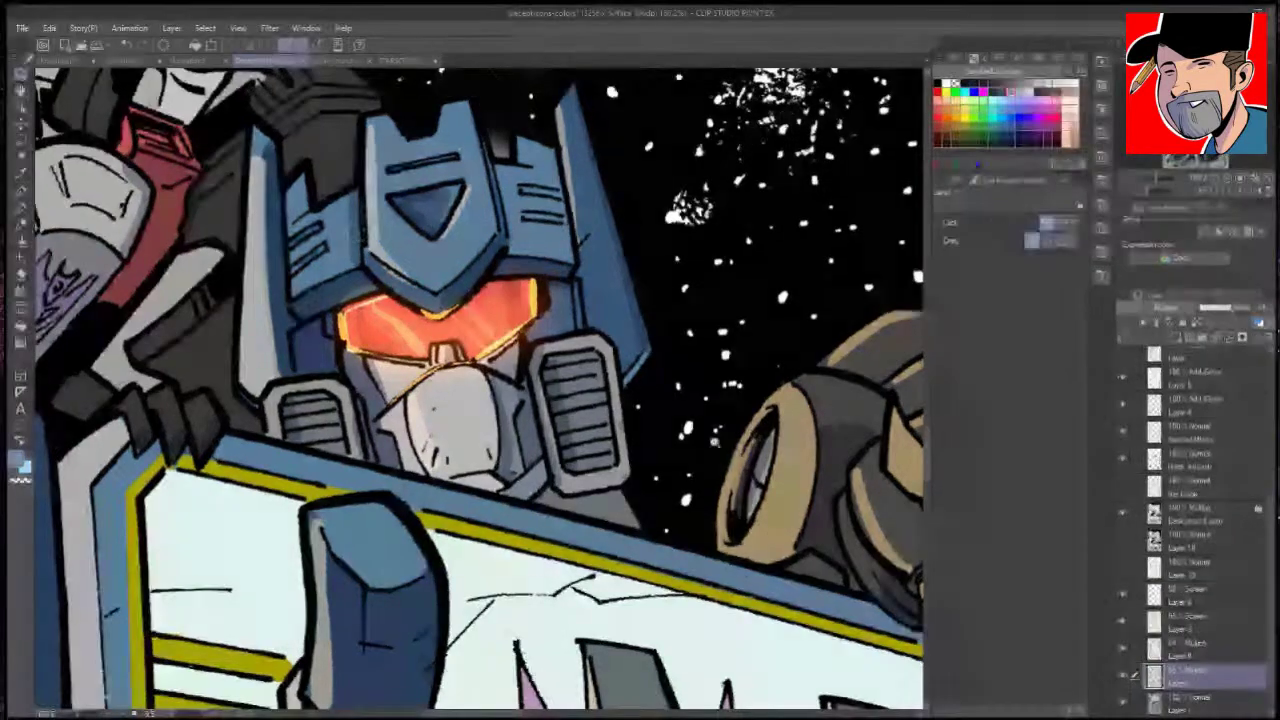
pyautogui.moveTo(690, 460); pyautogui.dragTo(436, 300)
pyautogui.moveTo(780, 375); pyautogui.dragTo(661, 436)
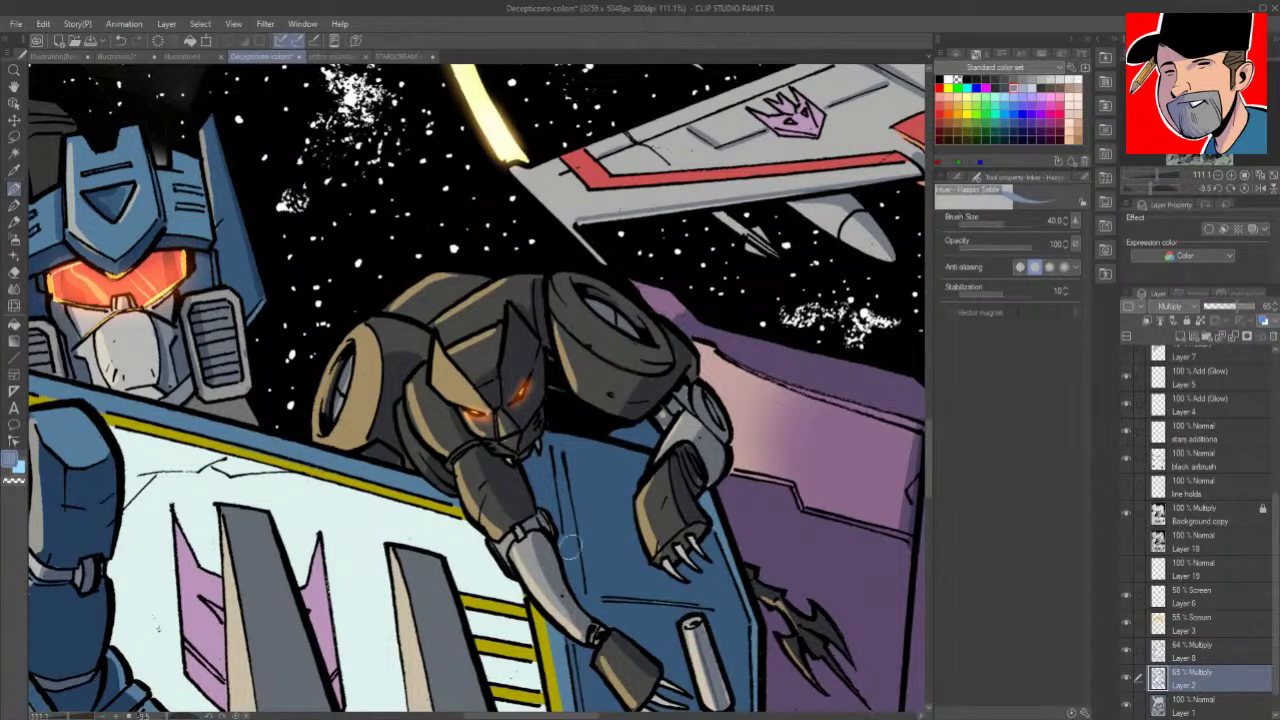
pyautogui.moveTo(733, 598); pyautogui.dragTo(615, 321)
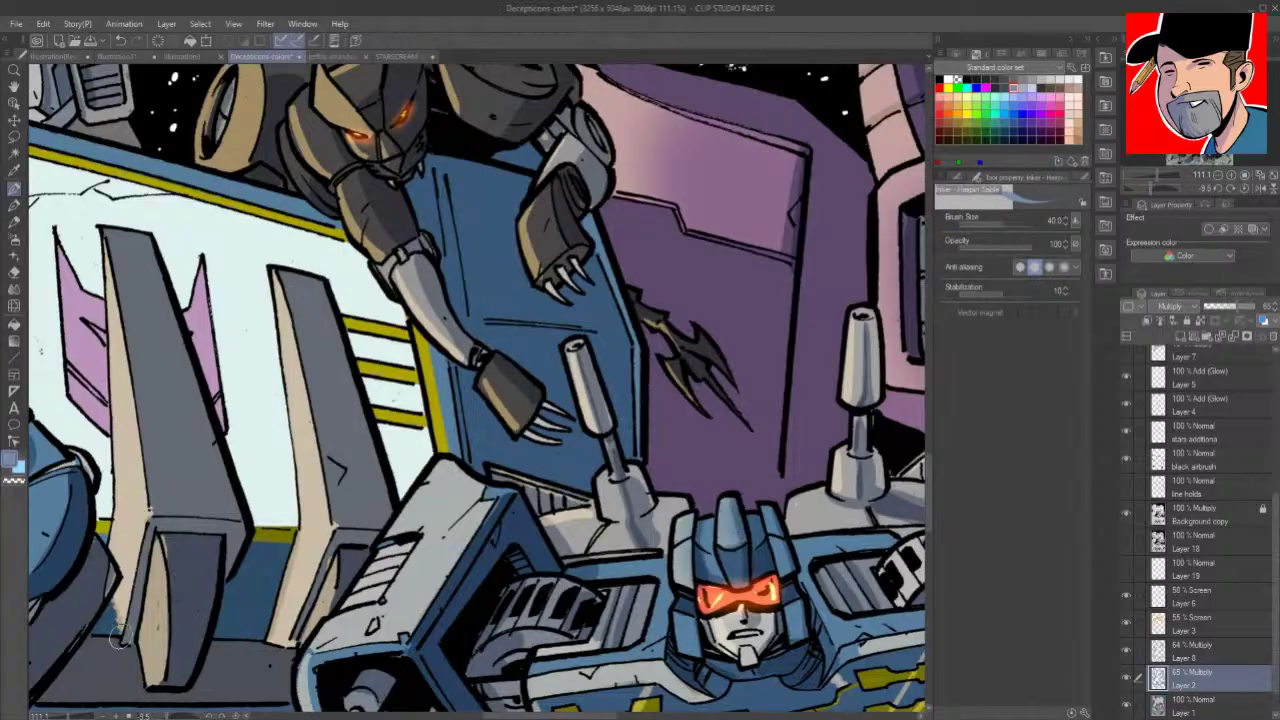
# Step: Shade the lower ends of the beige struts across the blue robot's chest window
pyautogui.moveTo(640, 400); pyautogui.dragTo(515, 410)
pyautogui.moveTo(885, 585); pyautogui.dragTo(628, 655)
pyautogui.moveTo(717, 572); pyautogui.dragTo(427, 604)
# Step: Save the Decepticons colour illustration
pyautogui.moveTo(745, 312); pyautogui.dragTo(757, 542)
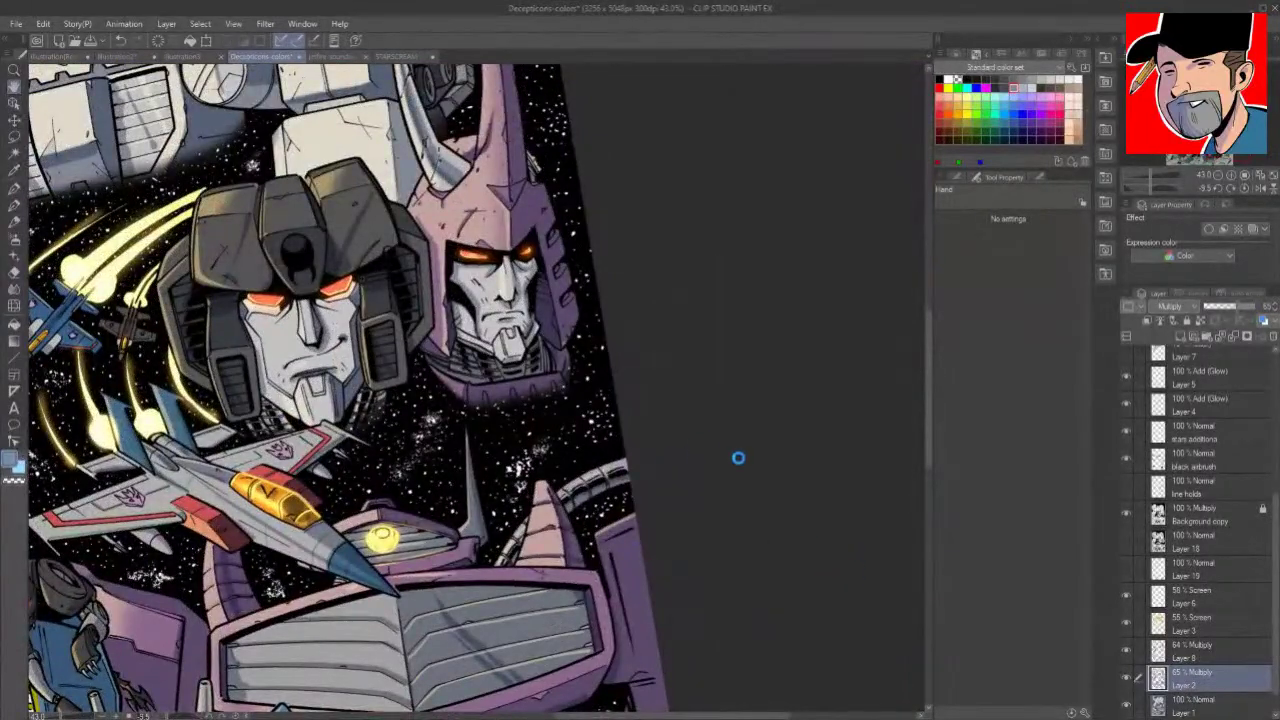
pyautogui.moveTo(649, 403); pyautogui.dragTo(822, 487)
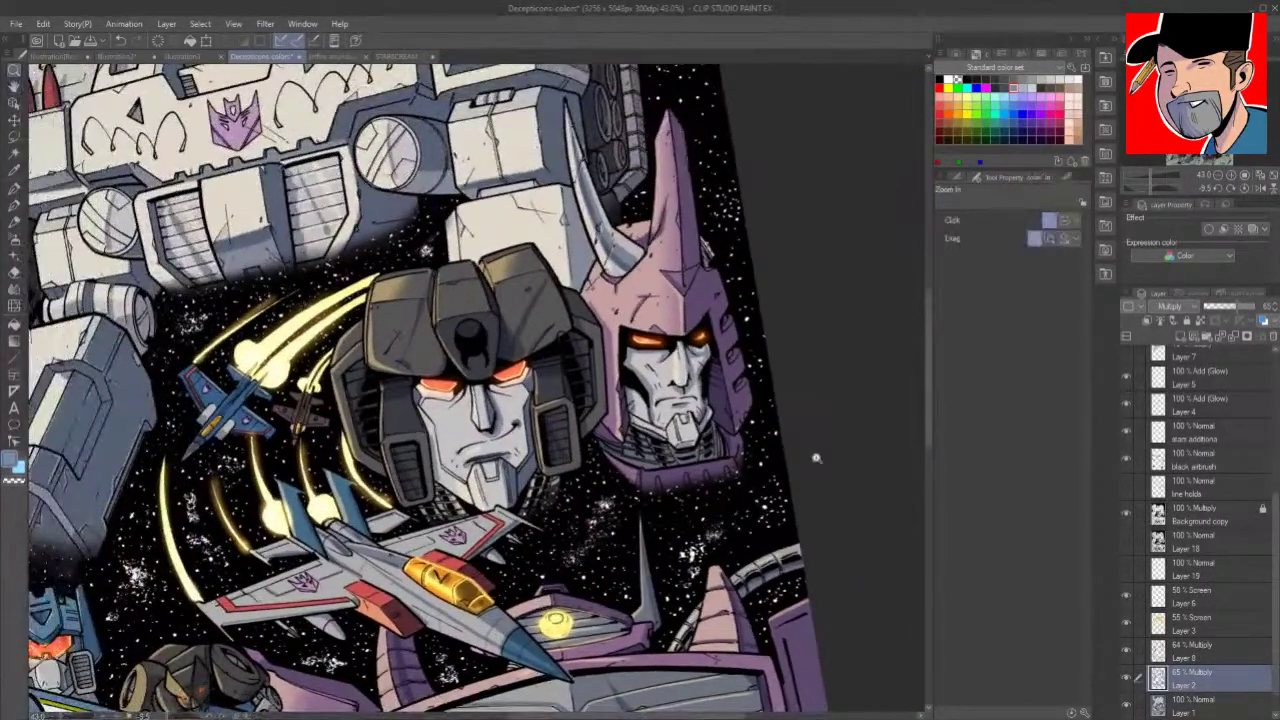
pyautogui.click(92, 38)
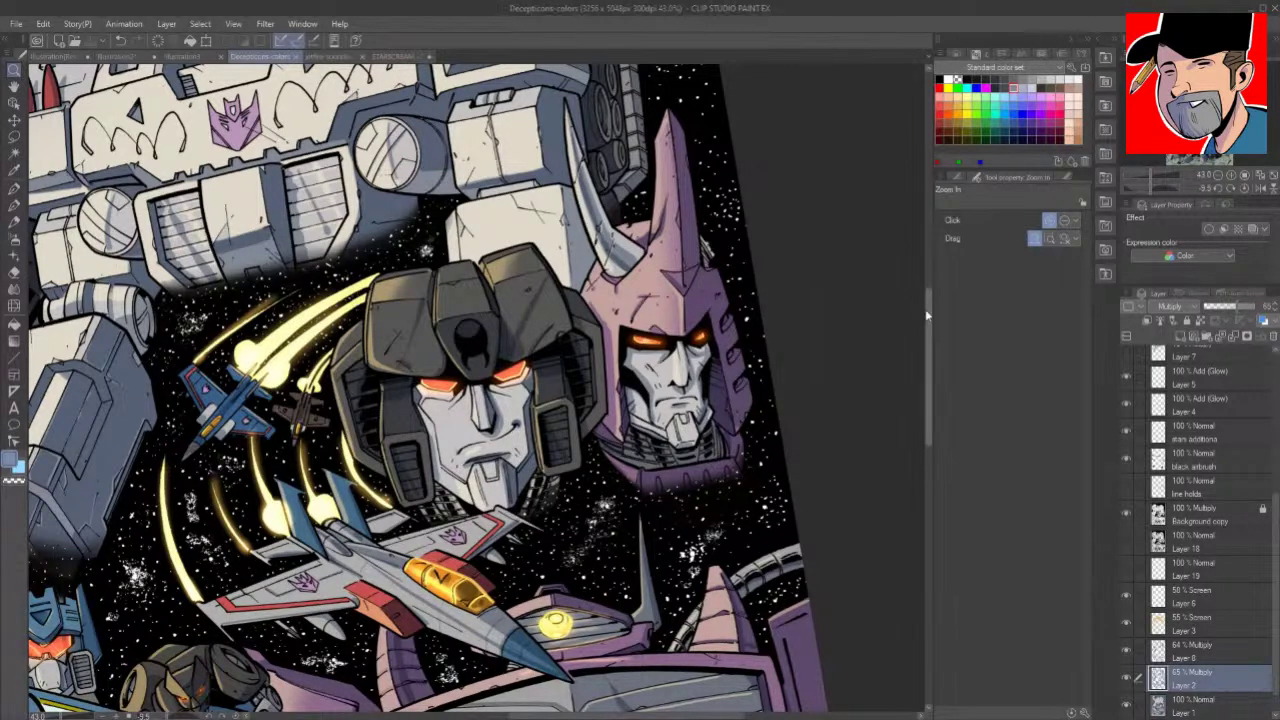
# Step: Paint a diagonal reflection streak across the upper slats of the purple vehicle's grey grille on the 58% Screen Layer 6
pyautogui.scroll(-3, 836, 337)
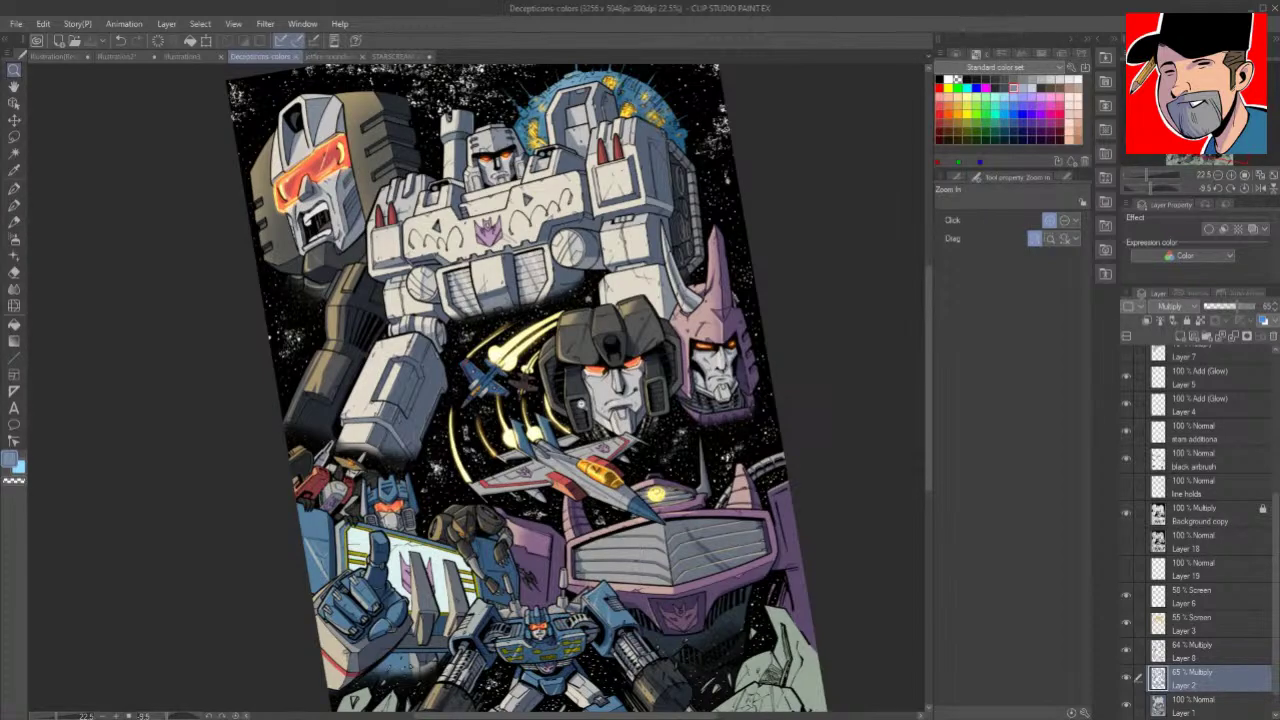
pyautogui.moveTo(928, 390); pyautogui.dragTo(926, 440)
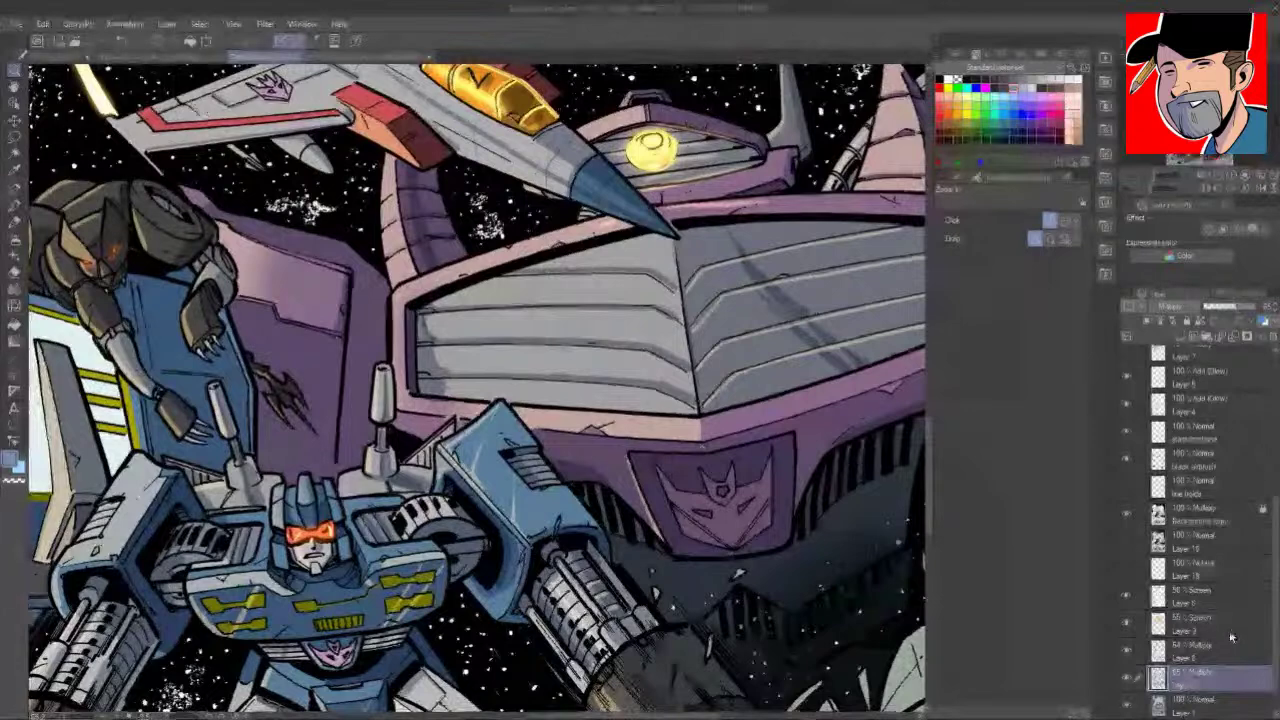
pyautogui.click(1170, 597)
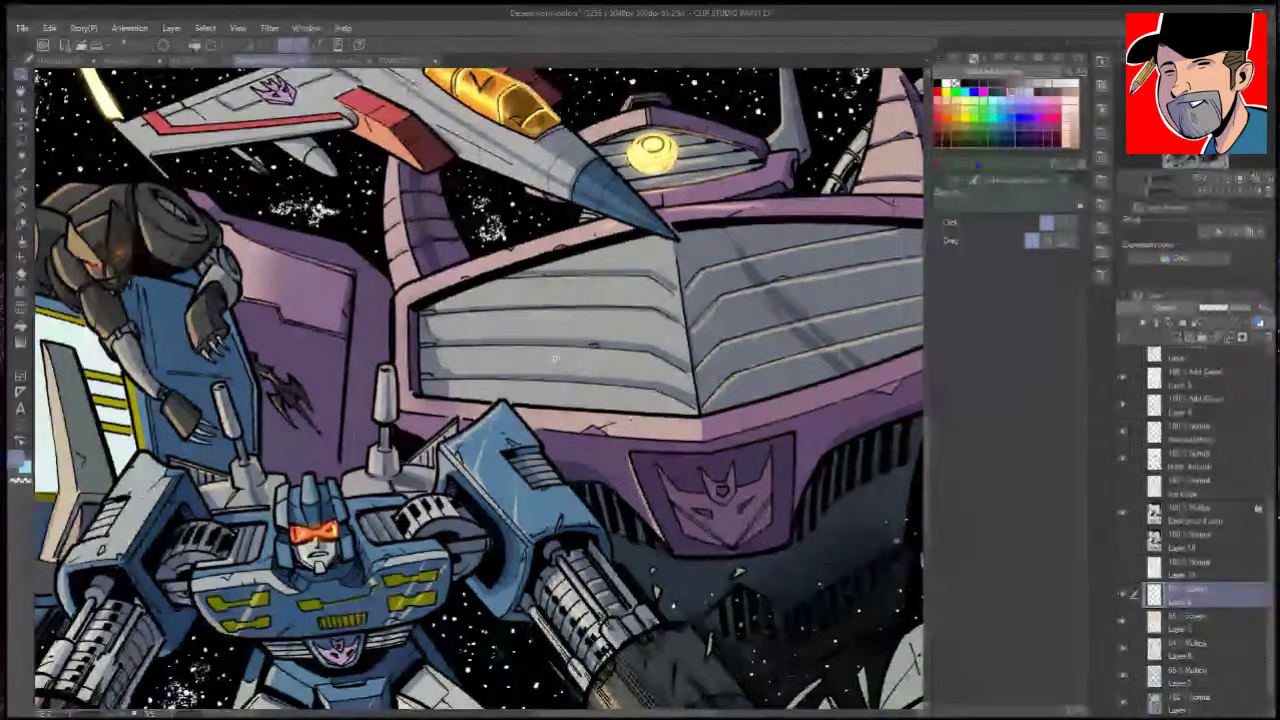
pyautogui.moveTo(547, 340); pyautogui.dragTo(545, 392)
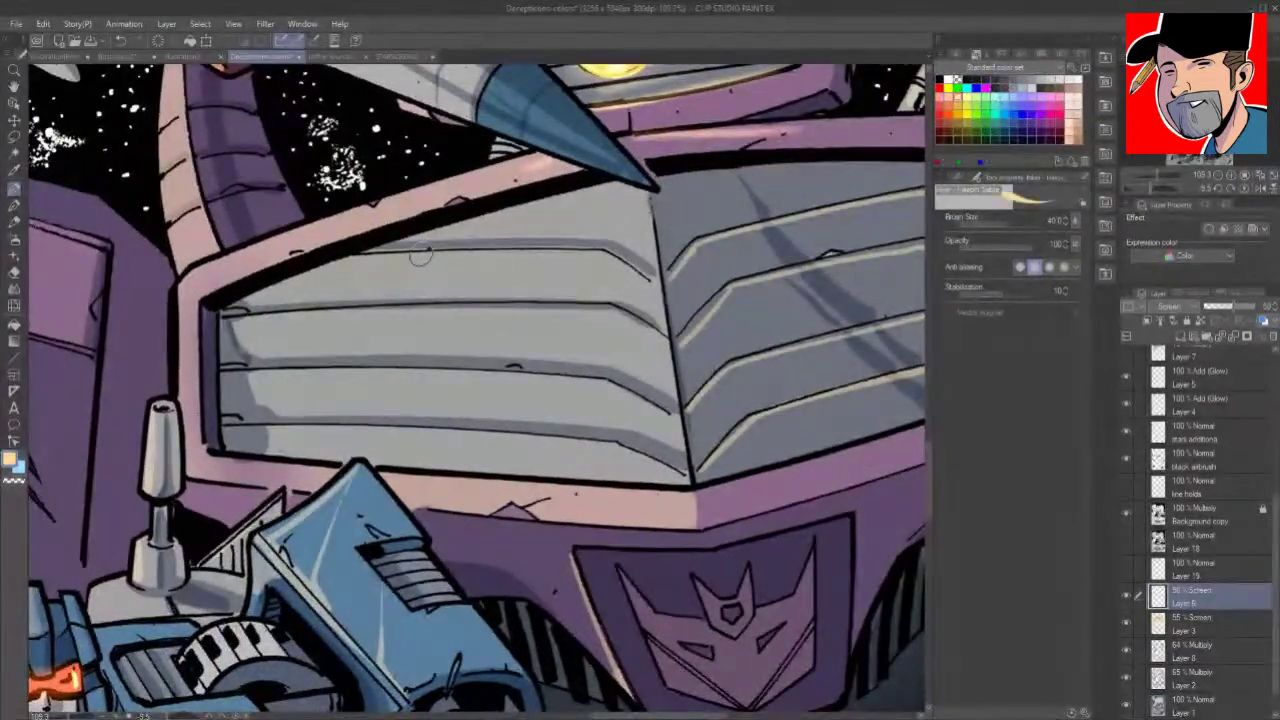
pyautogui.moveTo(402, 288); pyautogui.dragTo(409, 298)
pyautogui.moveTo(388, 256); pyautogui.dragTo(412, 298)
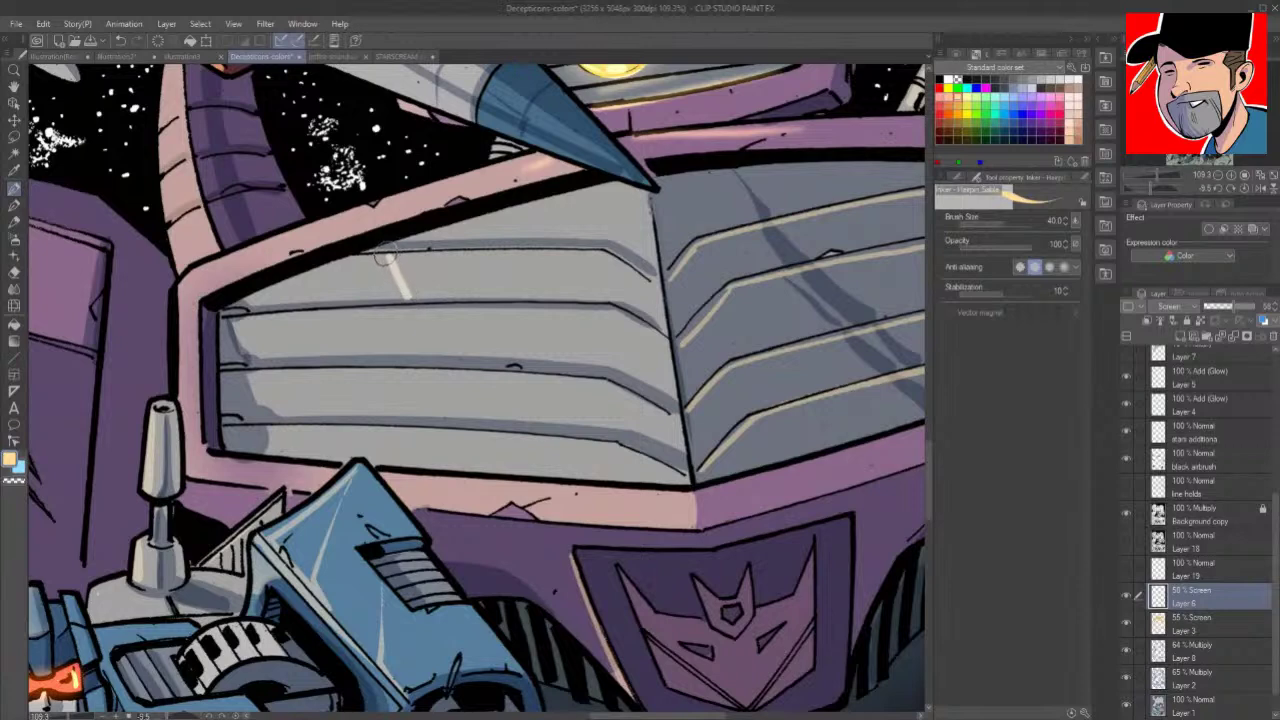
pyautogui.moveTo(386, 256)
pyautogui.mouseDown()
pyautogui.moveTo(455, 368)
pyautogui.moveTo(478, 358)
pyautogui.moveTo(462, 415)
pyautogui.mouseUp()
# Step: Extend the reflection streak over the grille's lower slats and add a thinner parallel streak near its outer end
pyautogui.hotkey('shift', 'space')
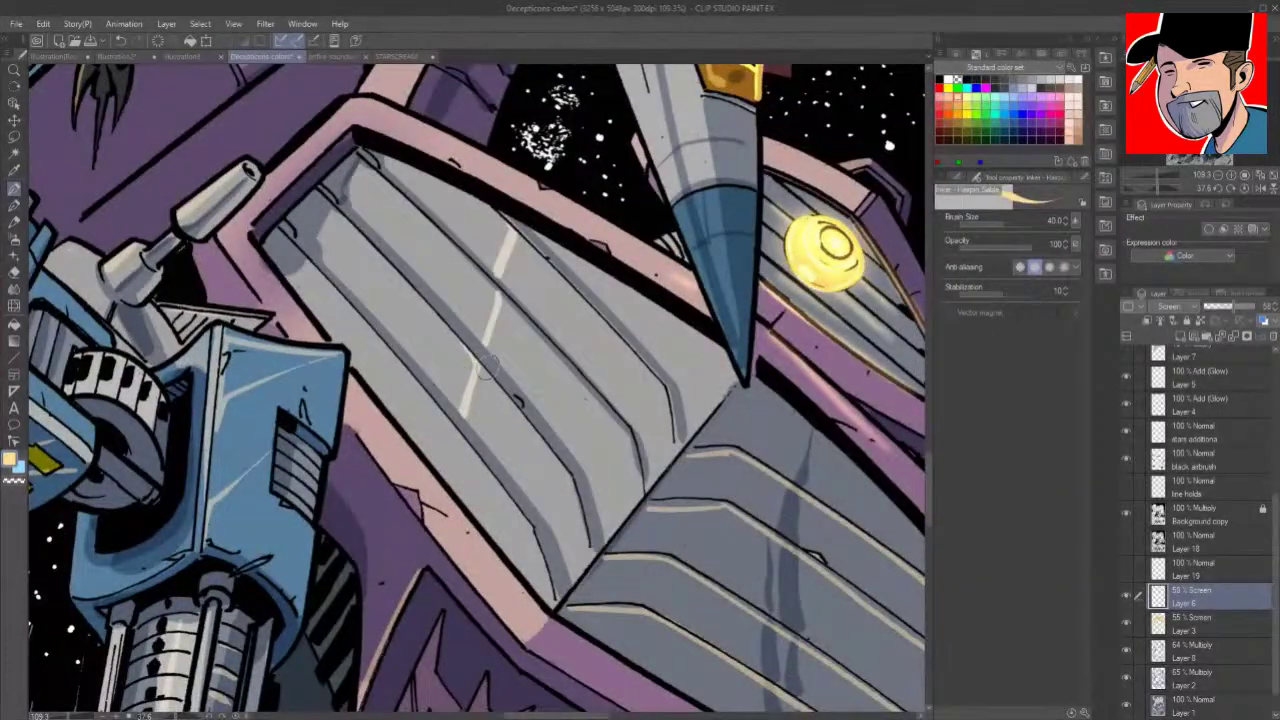
pyautogui.moveTo(444, 473)
pyautogui.mouseDown()
pyautogui.moveTo(423, 390)
pyautogui.moveTo(444, 438)
pyautogui.mouseUp()
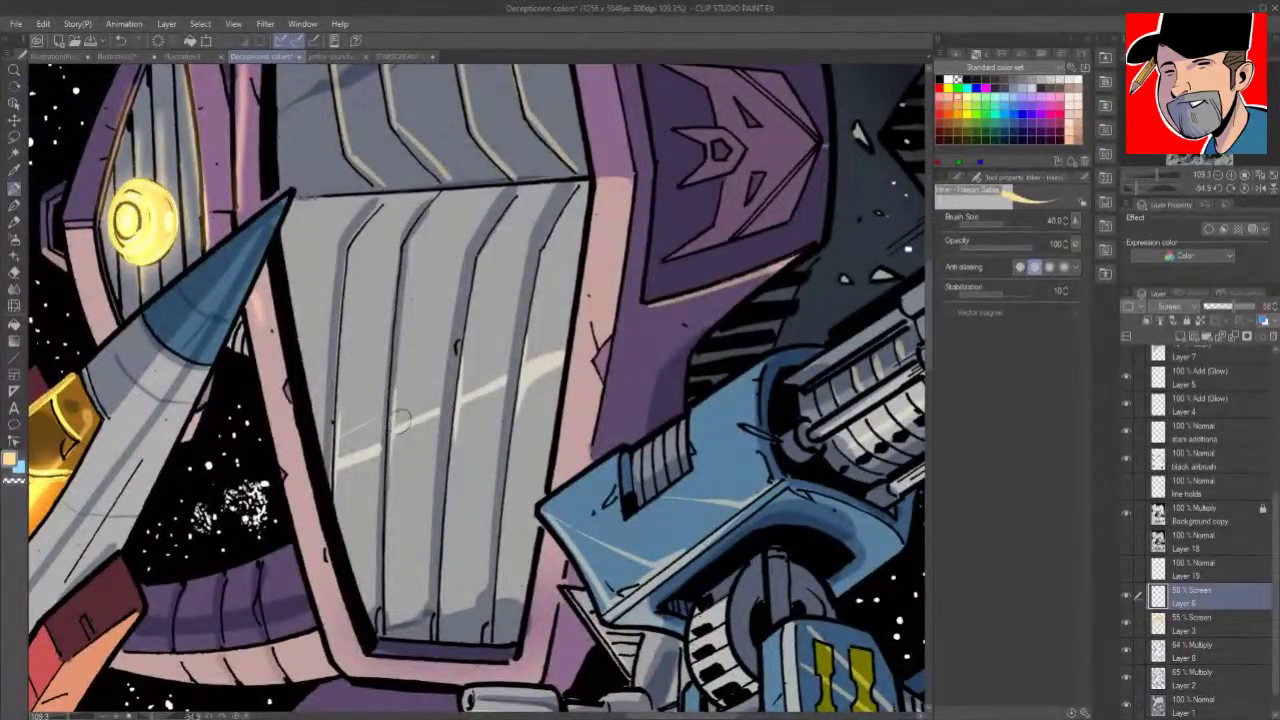
pyautogui.press('r')
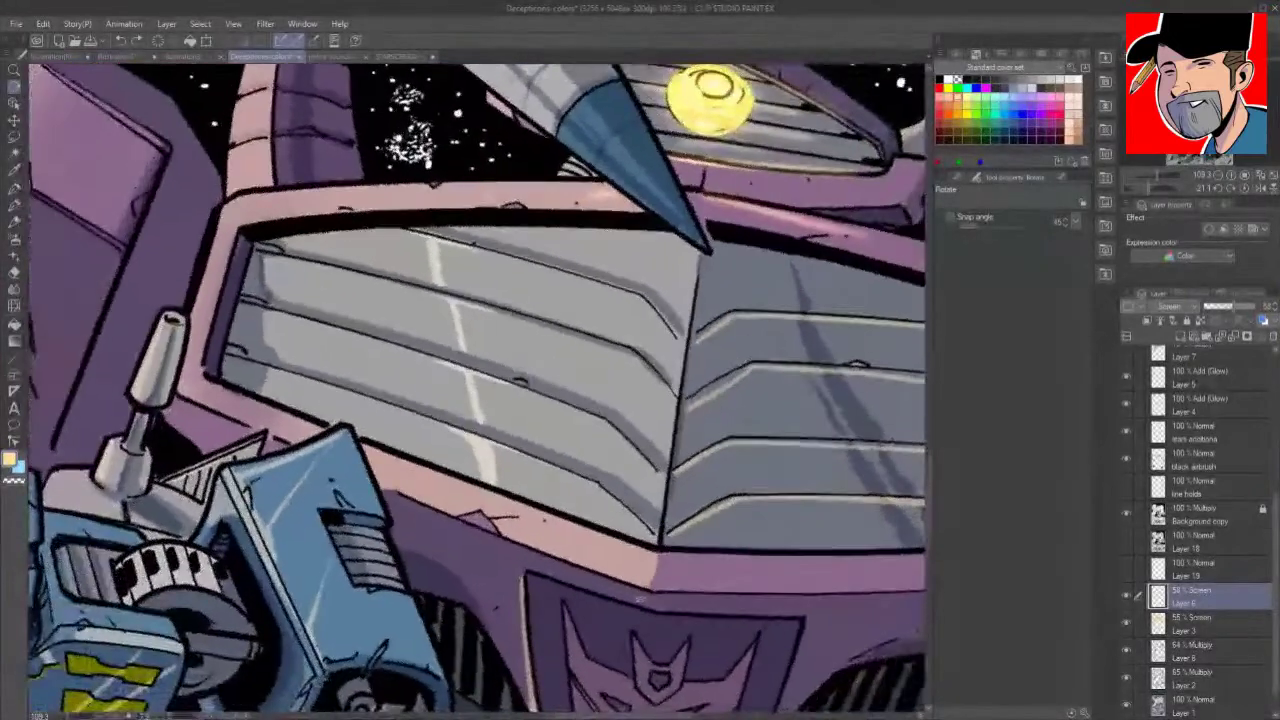
pyautogui.moveTo(334, 267); pyautogui.dragTo(341, 316)
pyautogui.moveTo(227, 206); pyautogui.dragTo(192, 319)
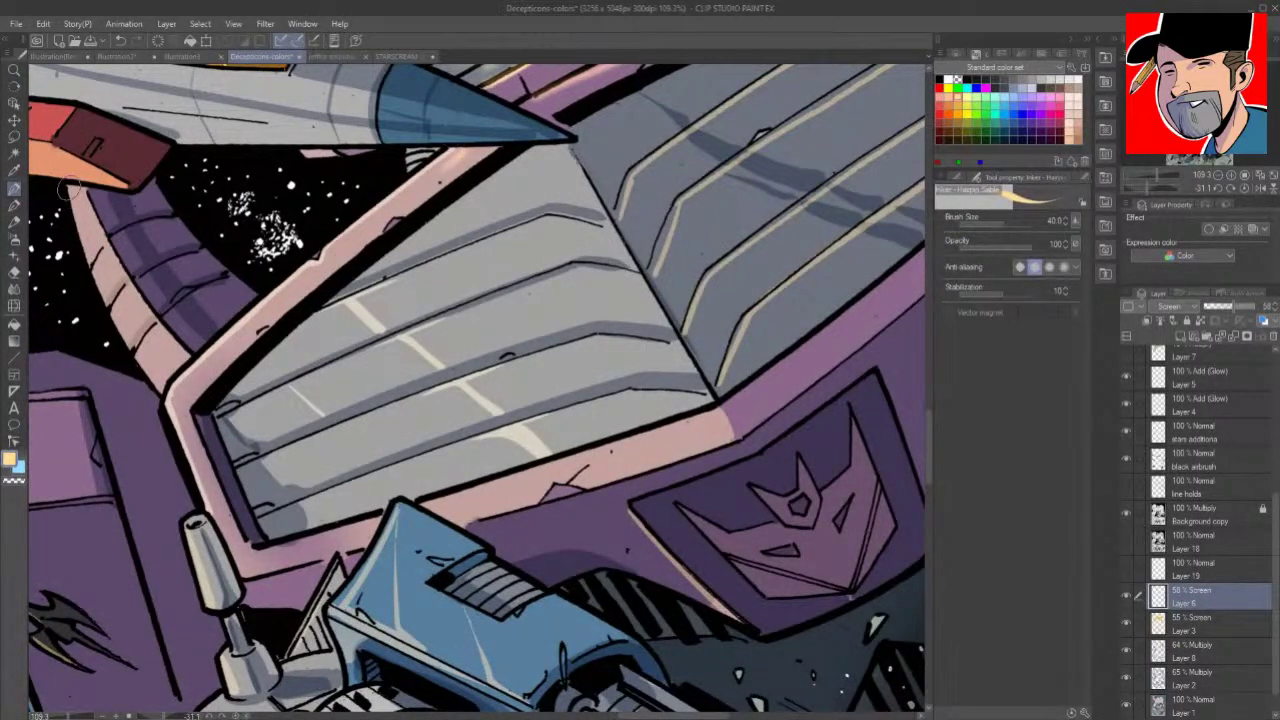
# Step: Paint a rim highlight along the outer edge of the curved purple horn beneath the jet's red intake
pyautogui.moveTo(103, 302)
pyautogui.mouseDown()
pyautogui.moveTo(123, 284)
pyautogui.moveTo(131, 348)
pyautogui.moveTo(144, 327)
pyautogui.moveTo(155, 381)
pyautogui.mouseUp()
pyautogui.press('space')
pyautogui.moveTo(750, 412); pyautogui.dragTo(800, 294)
pyautogui.moveTo(789, 402); pyautogui.dragTo(660, 592)
pyautogui.hotkey('shift', 'space')
pyautogui.press('space')
pyautogui.moveTo(886, 177)
pyautogui.mouseDown()
pyautogui.moveTo(683, 514)
pyautogui.moveTo(717, 401)
pyautogui.moveTo(715, 355)
pyautogui.mouseUp()
# Step: Add rim highlights to the frame around the glowing yellow light, the tall grey spike and the pink horn beside it
pyautogui.hotkey('shift', 'space')
pyautogui.moveTo(402, 338); pyautogui.dragTo(337, 413)
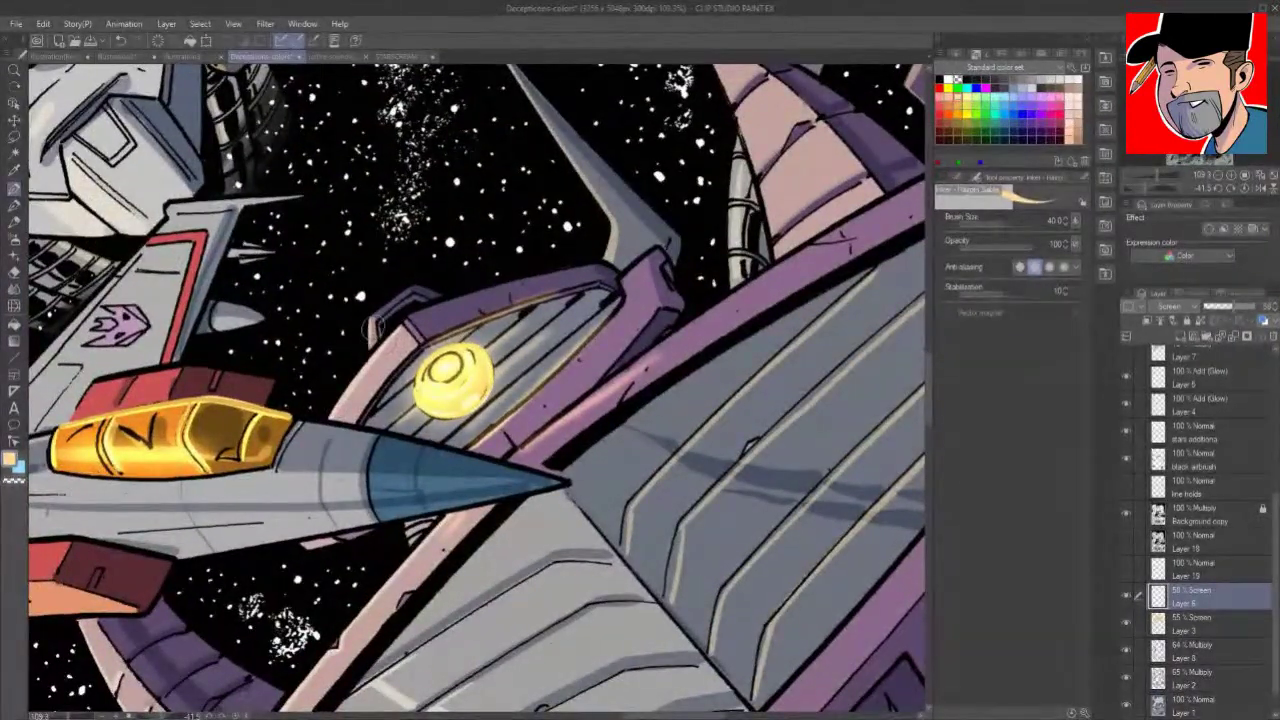
pyautogui.hotkey('shift', 'space')
pyautogui.moveTo(371, 330); pyautogui.dragTo(466, 266)
pyautogui.moveTo(772, 223); pyautogui.dragTo(697, 385)
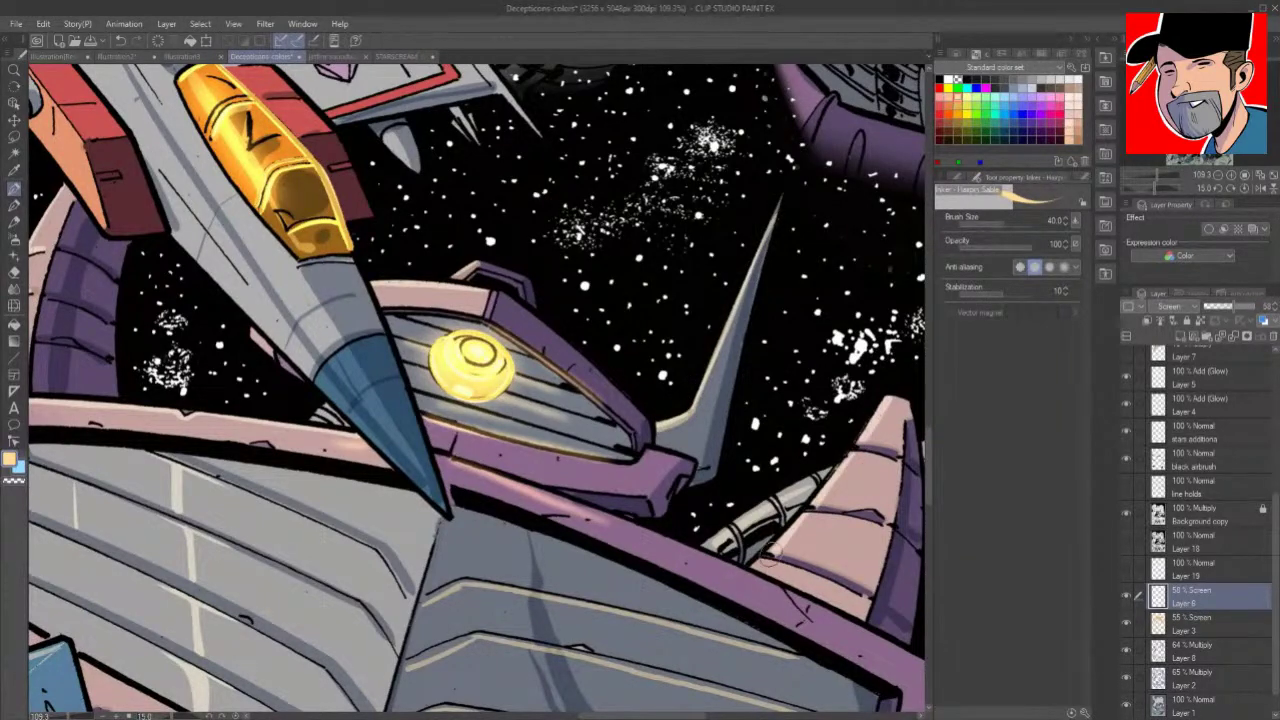
pyautogui.hotkey('shift', 'space')
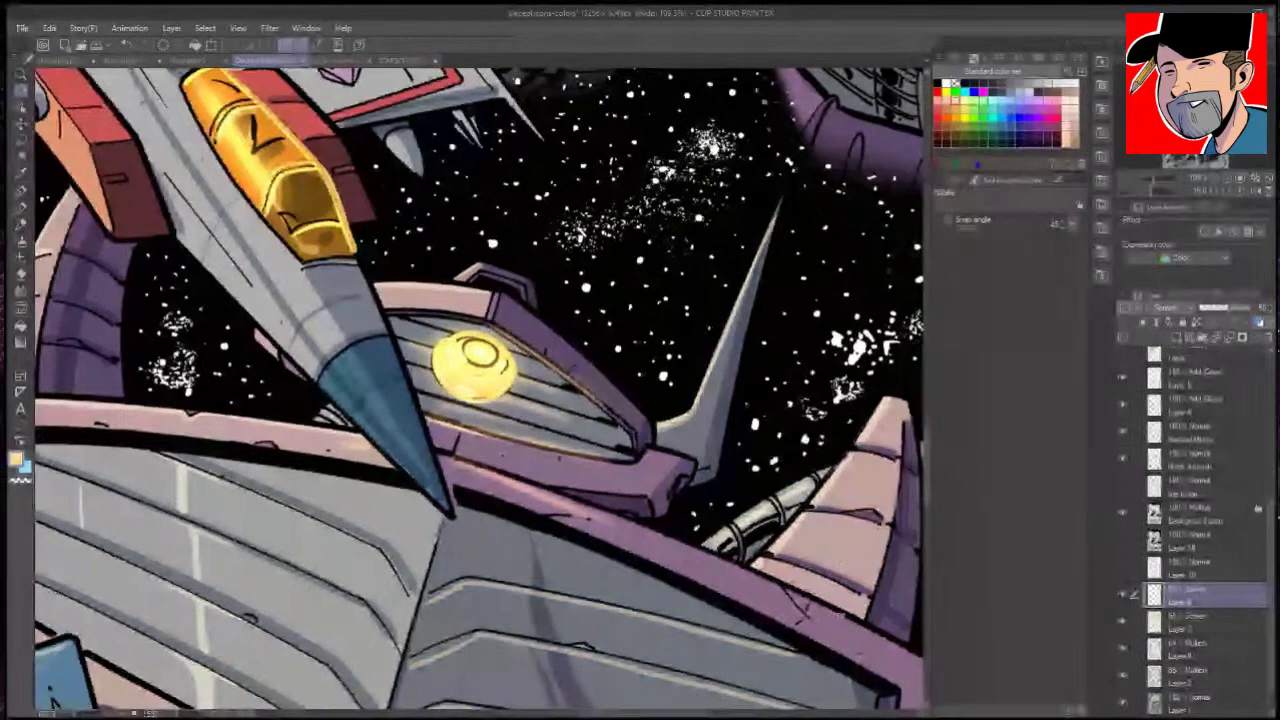
pyautogui.moveTo(836, 468); pyautogui.dragTo(804, 219)
pyautogui.press('p')
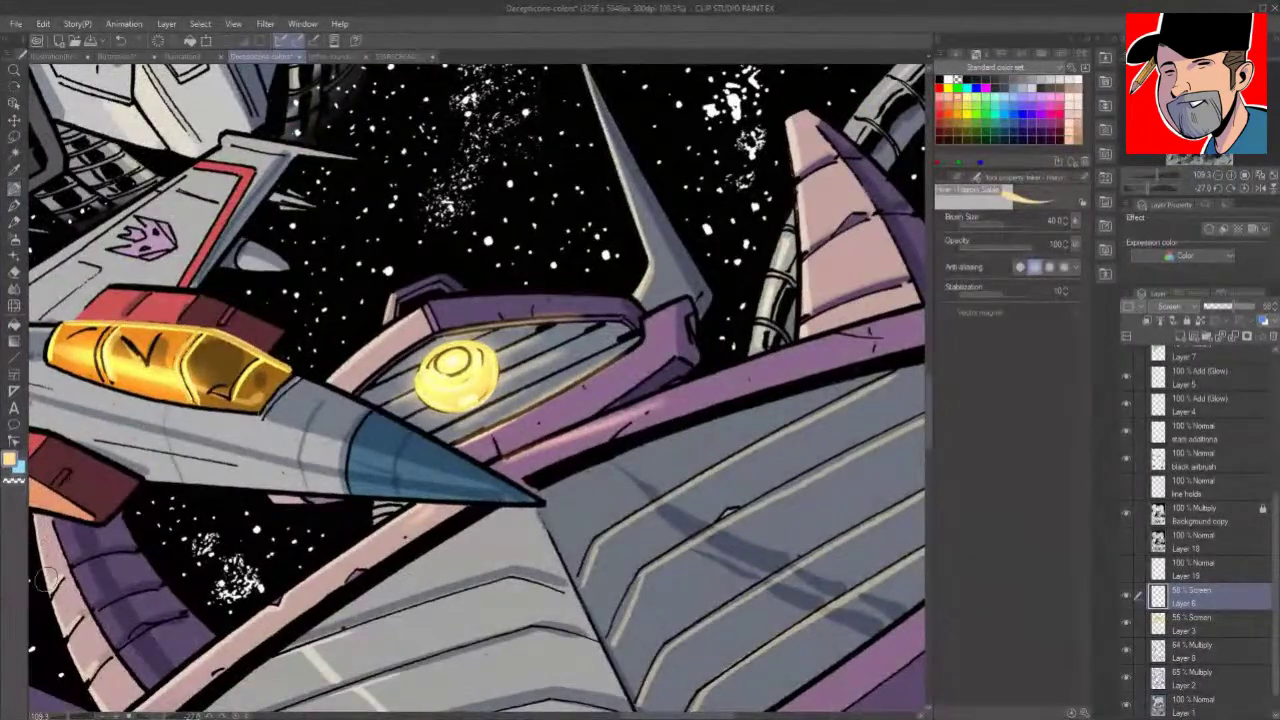
# Step: Highlight the curved horn's lower rim and the outer edge of the purple side panel behind the panther
pyautogui.press('space')
pyautogui.moveTo(48, 587)
pyautogui.mouseDown()
pyautogui.moveTo(274, 142)
pyautogui.moveTo(503, 138)
pyautogui.mouseUp()
pyautogui.hotkey('shift', 'space')
pyautogui.moveTo(808, 388); pyautogui.dragTo(509, 305)
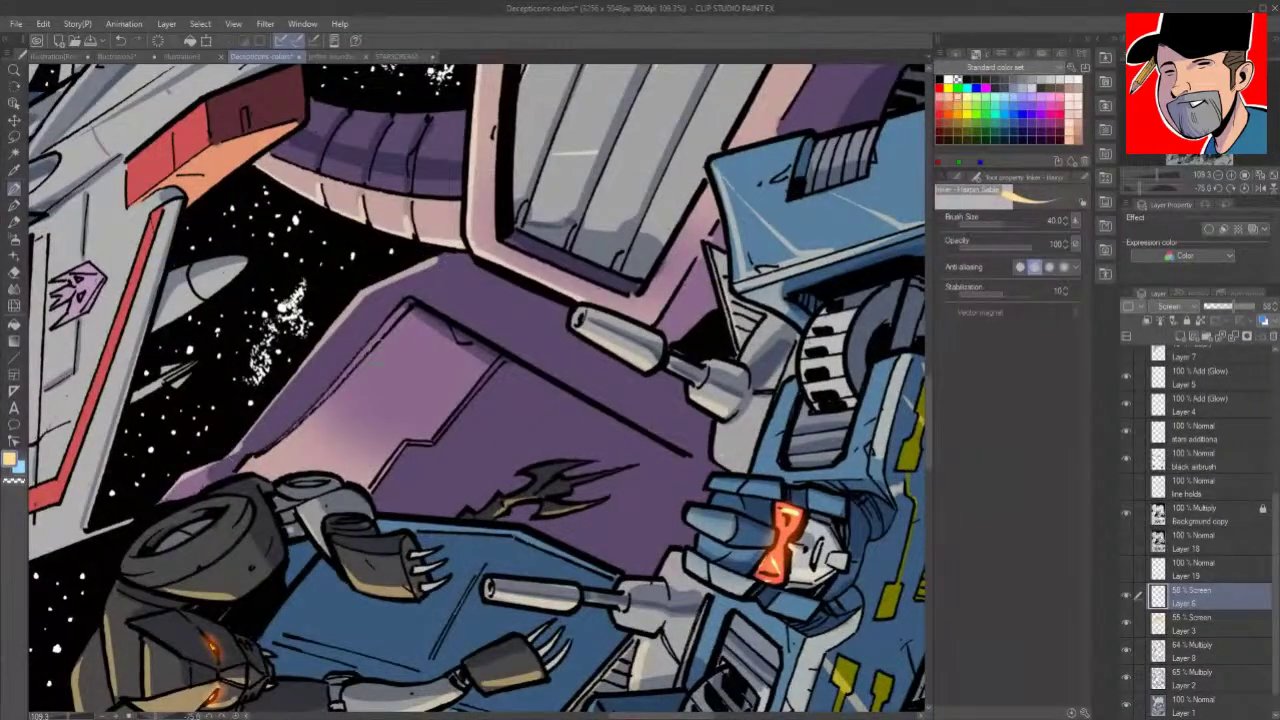
pyautogui.hotkey('shift', 'space')
pyautogui.moveTo(509, 345)
pyautogui.mouseDown()
pyautogui.moveTo(526, 362)
pyautogui.moveTo(510, 346)
pyautogui.mouseUp()
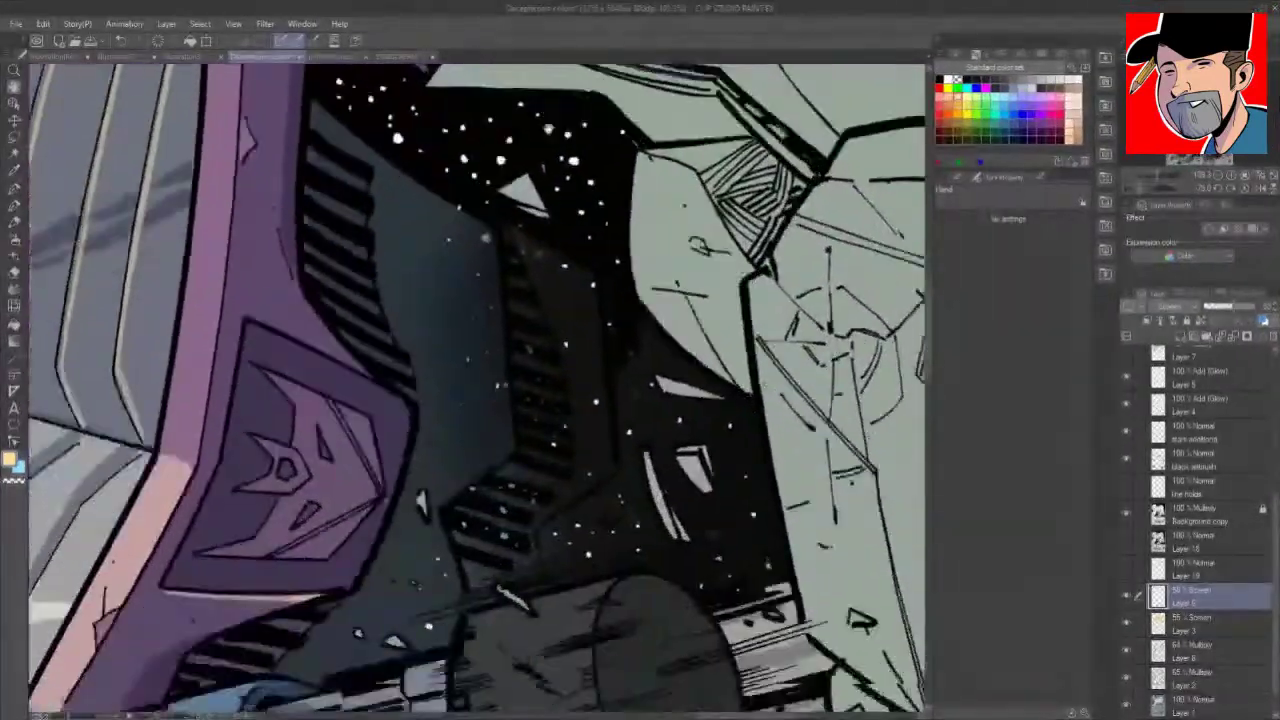
pyautogui.moveTo(486, 237); pyautogui.dragTo(508, 123)
pyautogui.moveTo(578, 571)
pyautogui.mouseDown()
pyautogui.moveTo(728, 314)
pyautogui.moveTo(722, 404)
pyautogui.mouseUp()
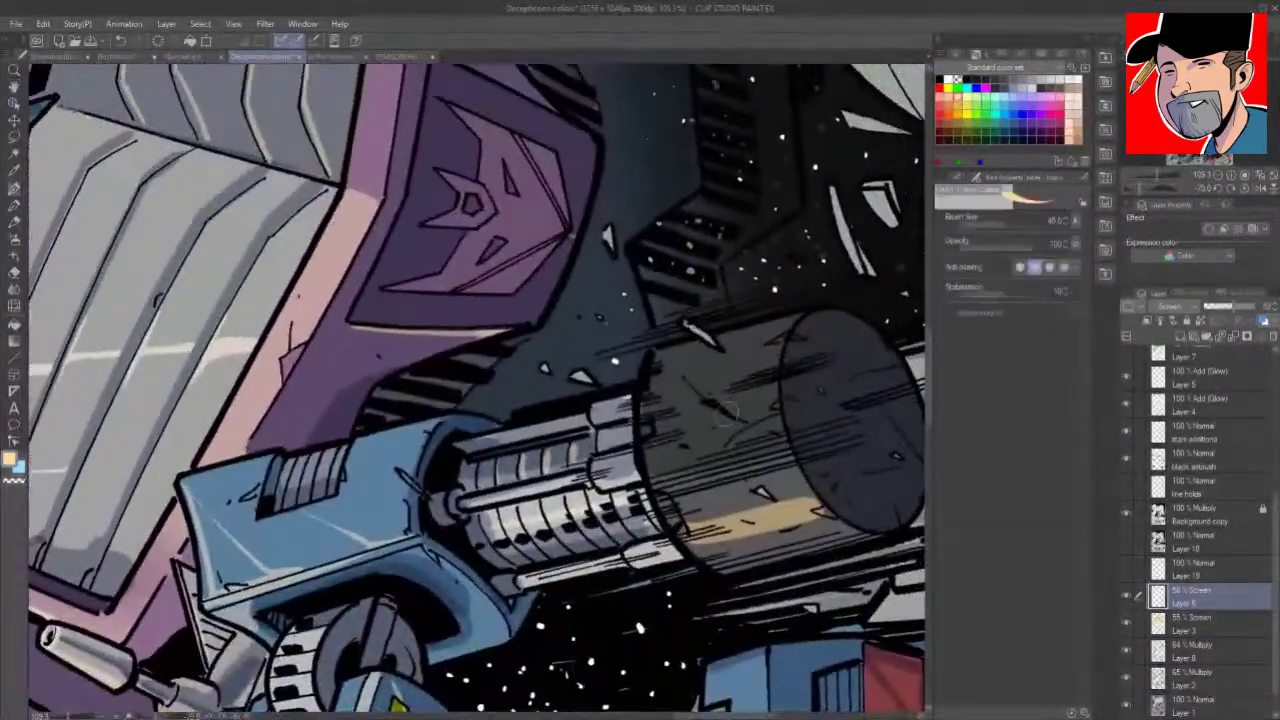
# Step: Add highlight strokes to the ribbed metal barrel of the blue robot's arm cannon beside the purple vehicle
pyautogui.hotkey('shift', 'space')
pyautogui.moveTo(155, 350); pyautogui.dragTo(178, 518)
pyautogui.moveTo(566, 346); pyautogui.dragTo(507, 443)
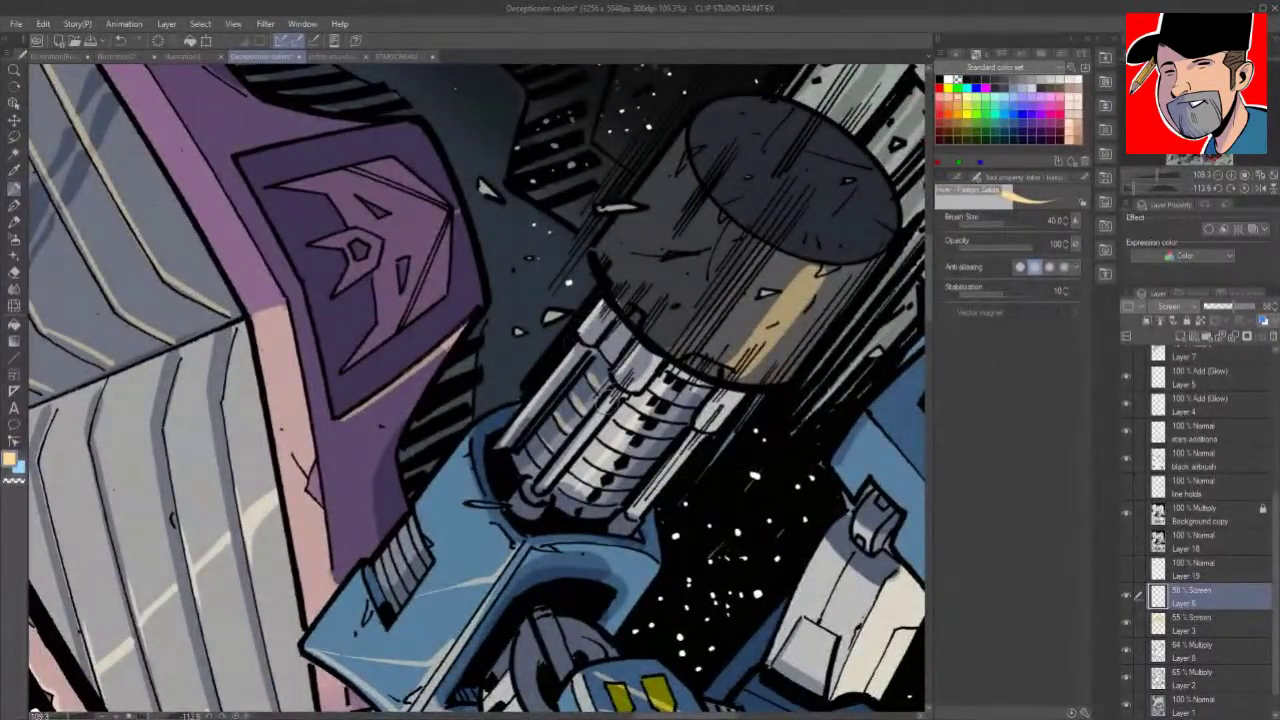
pyautogui.moveTo(608, 404); pyautogui.dragTo(537, 488)
pyautogui.hotkey('shift', 'space')
pyautogui.moveTo(655, 470); pyautogui.dragTo(362, 545)
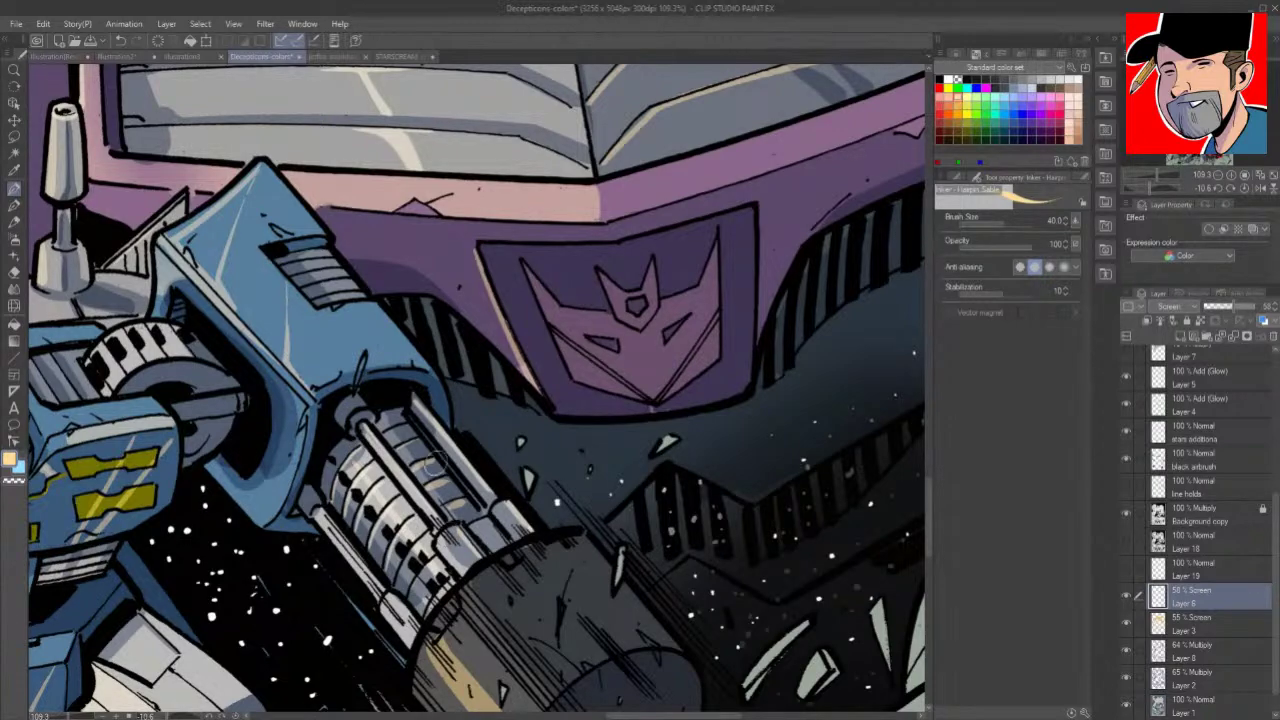
# Step: Paint a rim highlight down the edge of the blue robot's lower leg above its red band
pyautogui.press('space')
pyautogui.moveTo(511, 557); pyautogui.dragTo(534, 284)
pyautogui.moveTo(722, 391); pyautogui.dragTo(724, 379)
pyautogui.press('space')
pyautogui.moveTo(365, 454)
pyautogui.mouseDown()
pyautogui.moveTo(566, 376)
pyautogui.moveTo(547, 443)
pyautogui.mouseUp()
pyautogui.hotkey('shift', 'space')
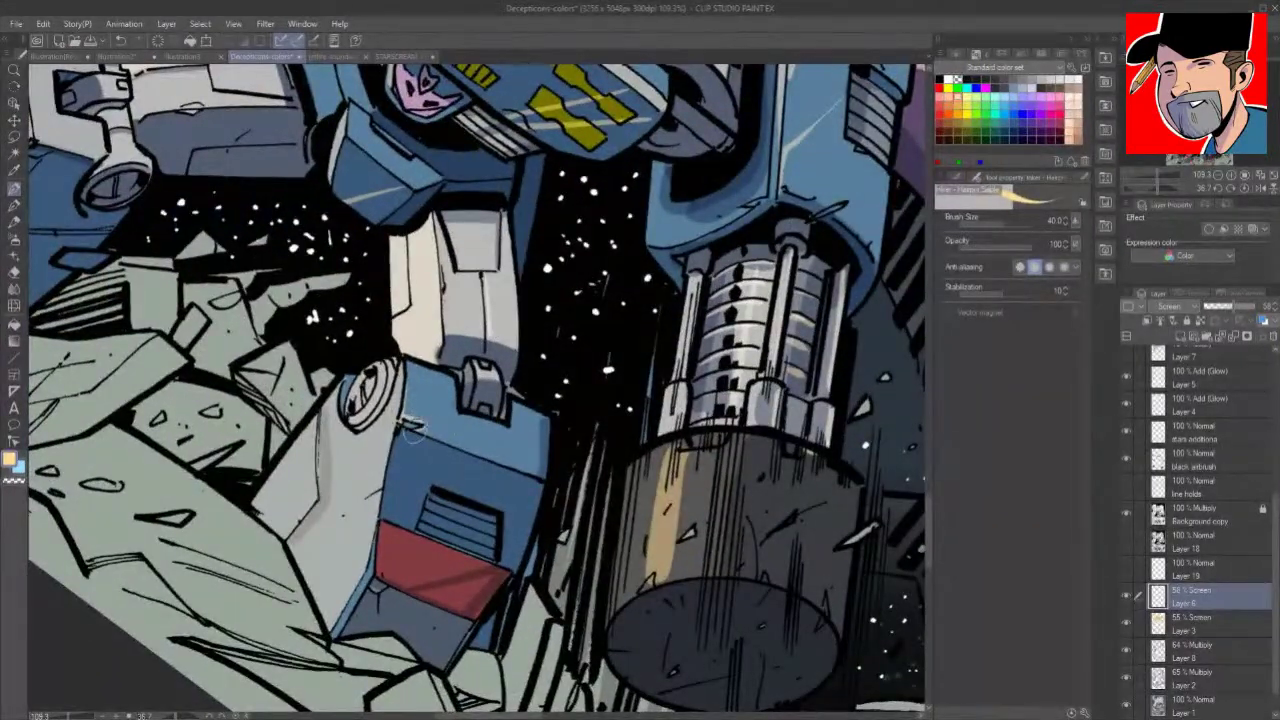
pyautogui.moveTo(407, 425)
pyautogui.mouseDown()
pyautogui.moveTo(384, 510)
pyautogui.moveTo(411, 527)
pyautogui.mouseUp()
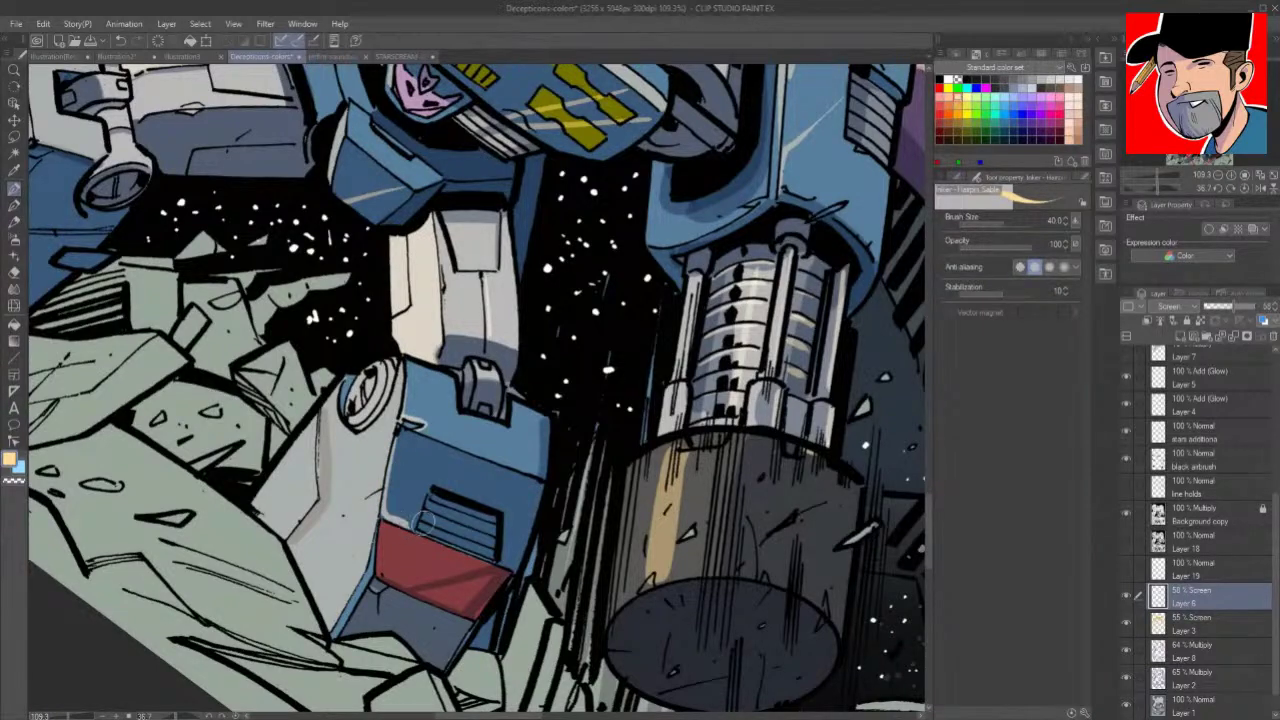
pyautogui.moveTo(548, 530); pyautogui.dragTo(848, 593)
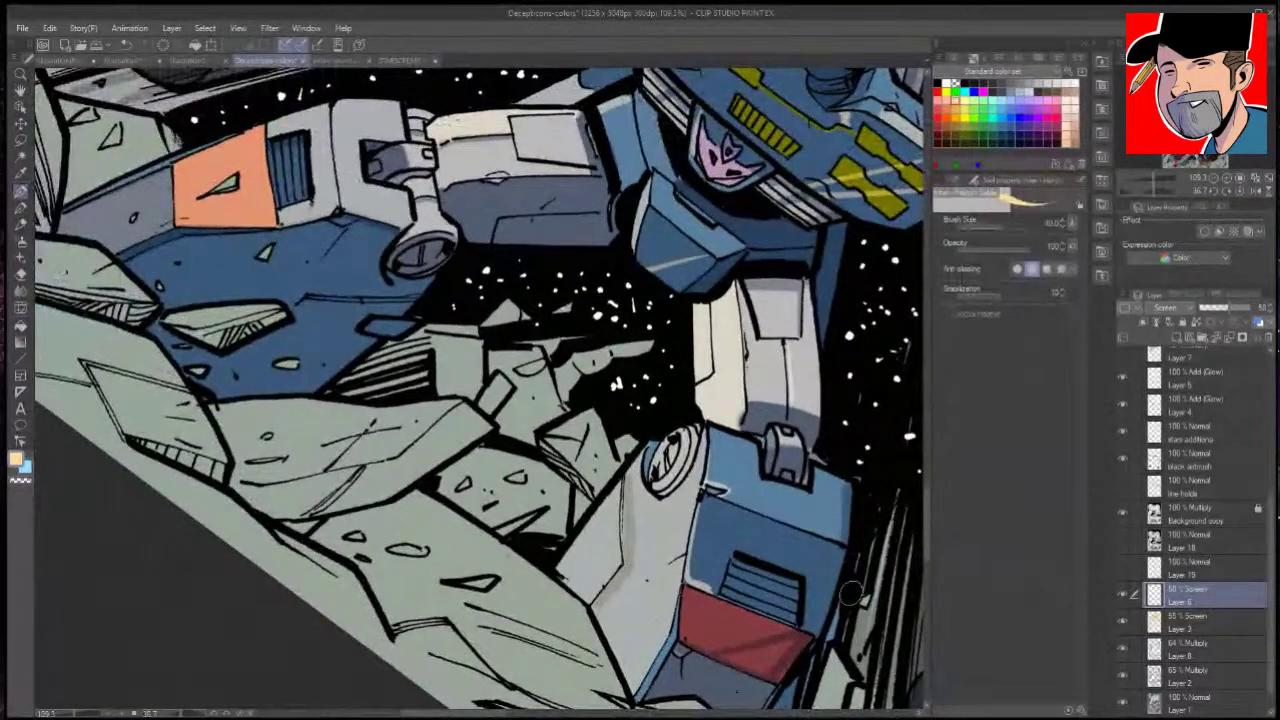
# Step: Add size 30 highlight strokes to the knee joint and shin of the robot's other leg, the one with the orange band
pyautogui.moveTo(436, 236)
pyautogui.mouseDown()
pyautogui.moveTo(371, 272)
pyautogui.moveTo(322, 364)
pyautogui.mouseUp()
pyautogui.moveTo(275, 247)
pyautogui.mouseDown()
pyautogui.moveTo(244, 316)
pyautogui.moveTo(347, 176)
pyautogui.mouseUp()
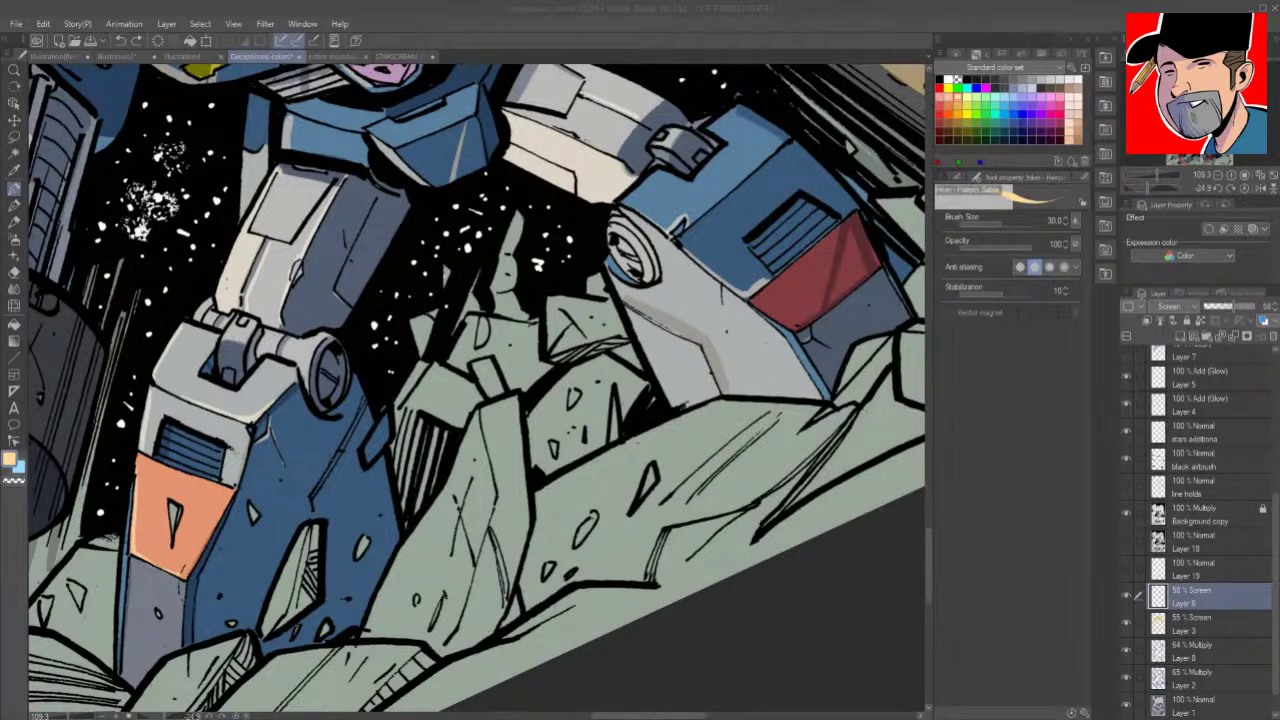
pyautogui.click(642, 162)
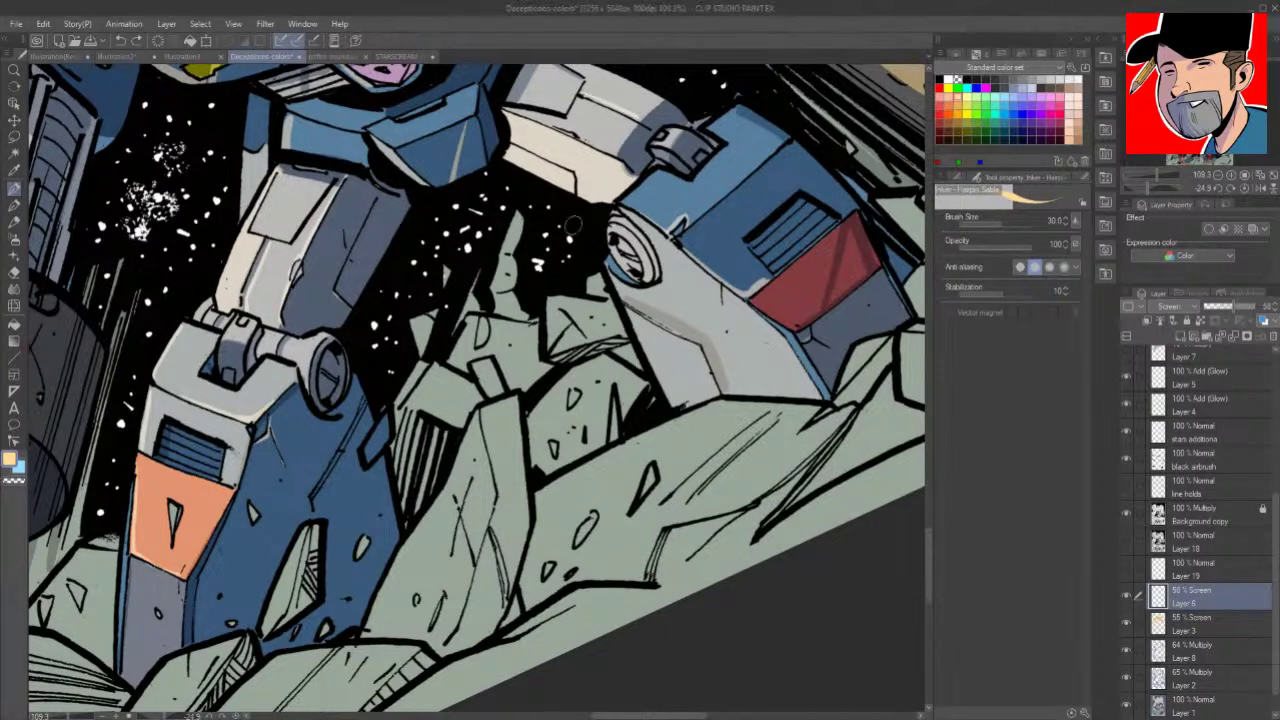
pyautogui.moveTo(230, 343)
pyautogui.mouseDown()
pyautogui.moveTo(228, 355)
pyautogui.moveTo(253, 306)
pyautogui.mouseUp()
pyautogui.moveTo(219, 538); pyautogui.dragTo(197, 632)
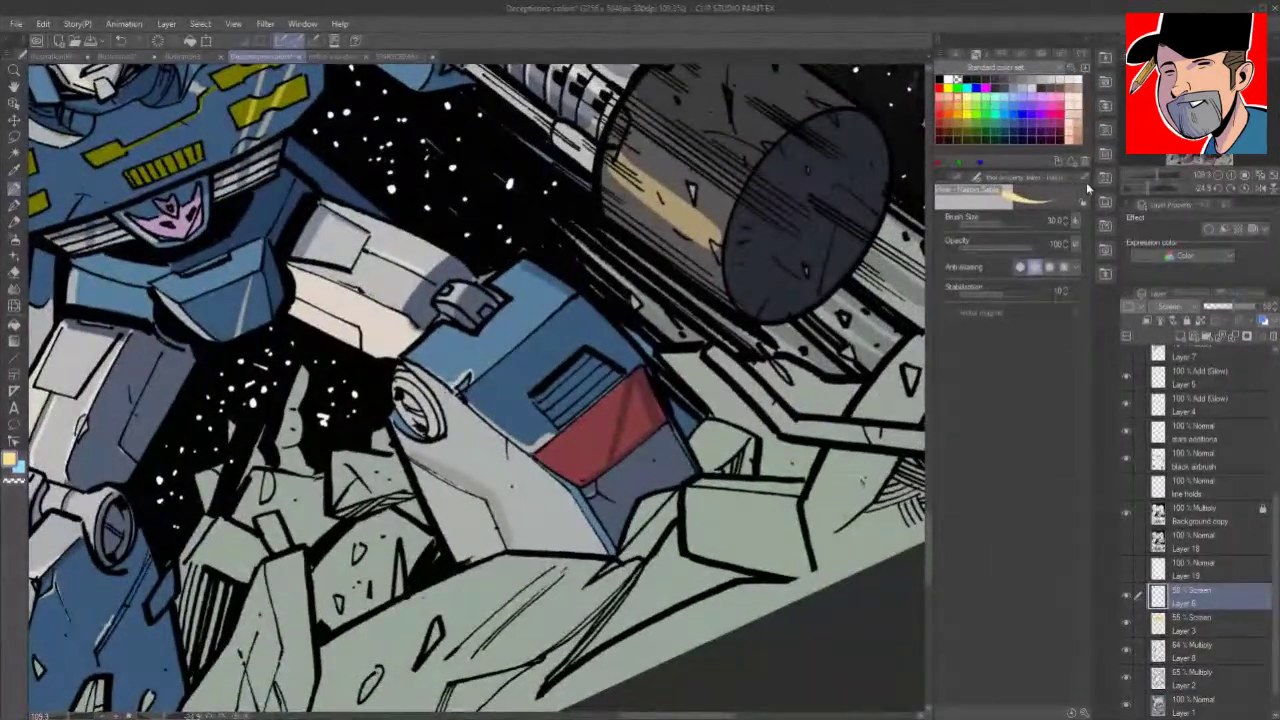
# Step: Highlight the top ridge of the red-banded blue lower leg and the edge of the opposite white thigh
pyautogui.moveTo(540, 323); pyautogui.dragTo(519, 342)
pyautogui.moveTo(218, 288); pyautogui.dragTo(570, 325)
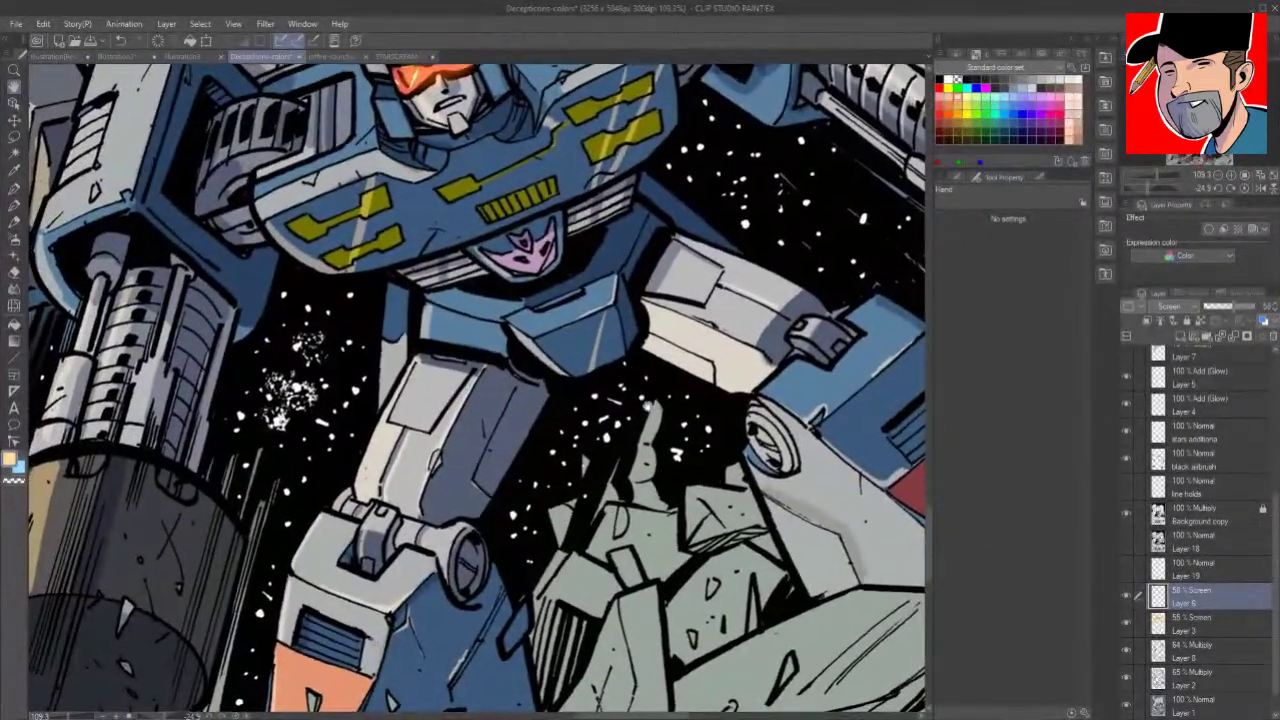
pyautogui.moveTo(432, 460); pyautogui.dragTo(446, 506)
pyautogui.moveTo(658, 451); pyautogui.dragTo(659, 475)
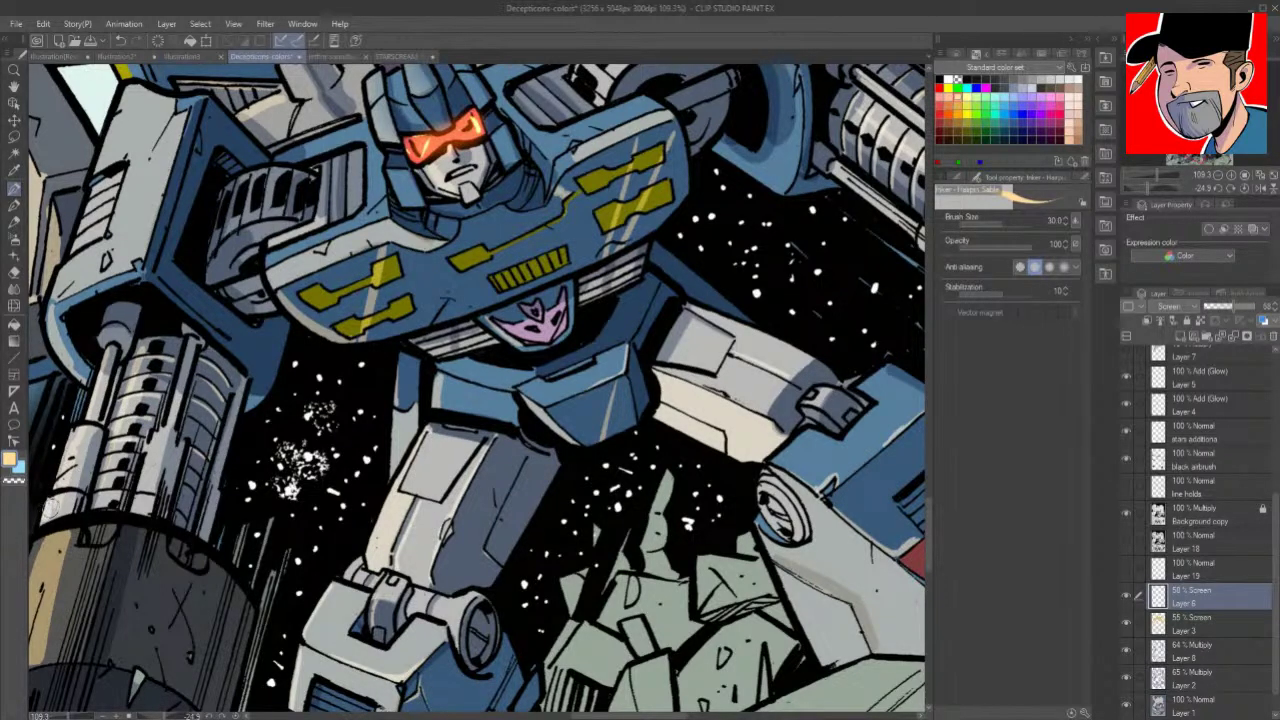
# Step: Paint a rim highlight along the lower outer edge of the blue housing above the robot's arm cannon
pyautogui.moveTo(47, 309); pyautogui.dragTo(86, 386)
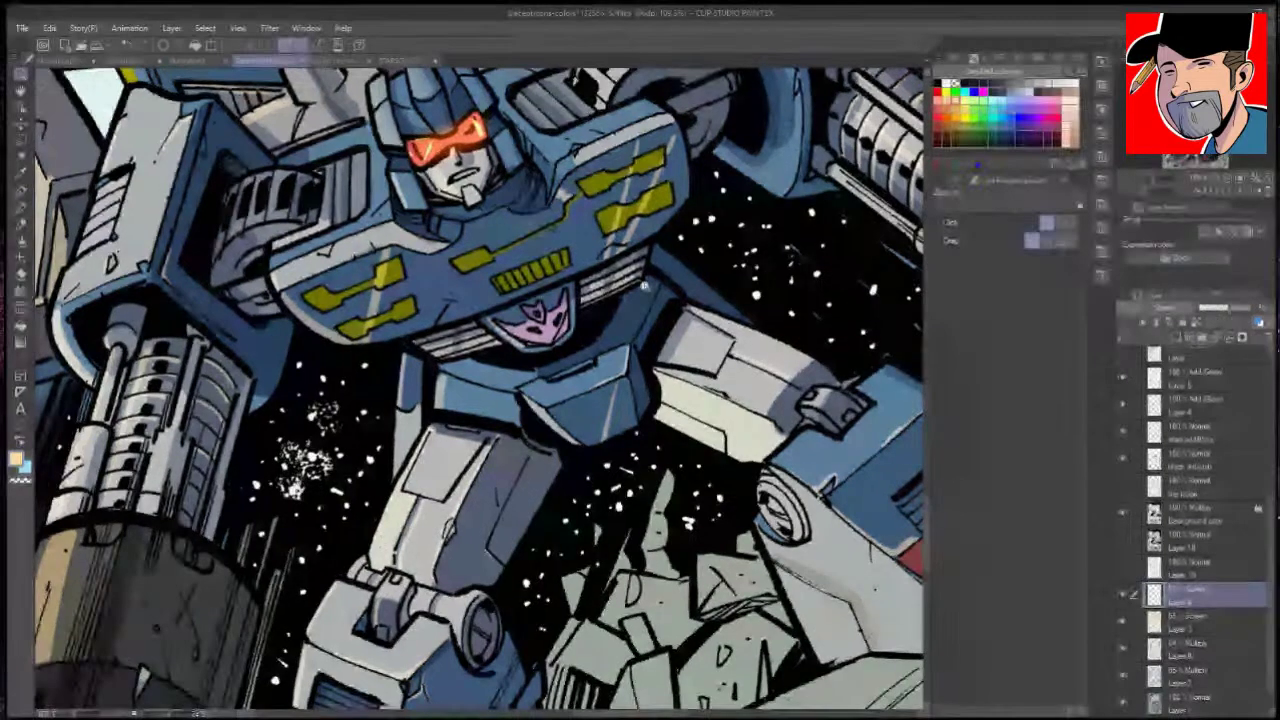
pyautogui.moveTo(592, 245)
pyautogui.mouseDown()
pyautogui.moveTo(484, 370)
pyautogui.moveTo(853, 510)
pyautogui.moveTo(844, 492)
pyautogui.moveTo(846, 514)
pyautogui.moveTo(729, 684)
pyautogui.mouseUp()
pyautogui.moveTo(746, 564); pyautogui.dragTo(701, 638)
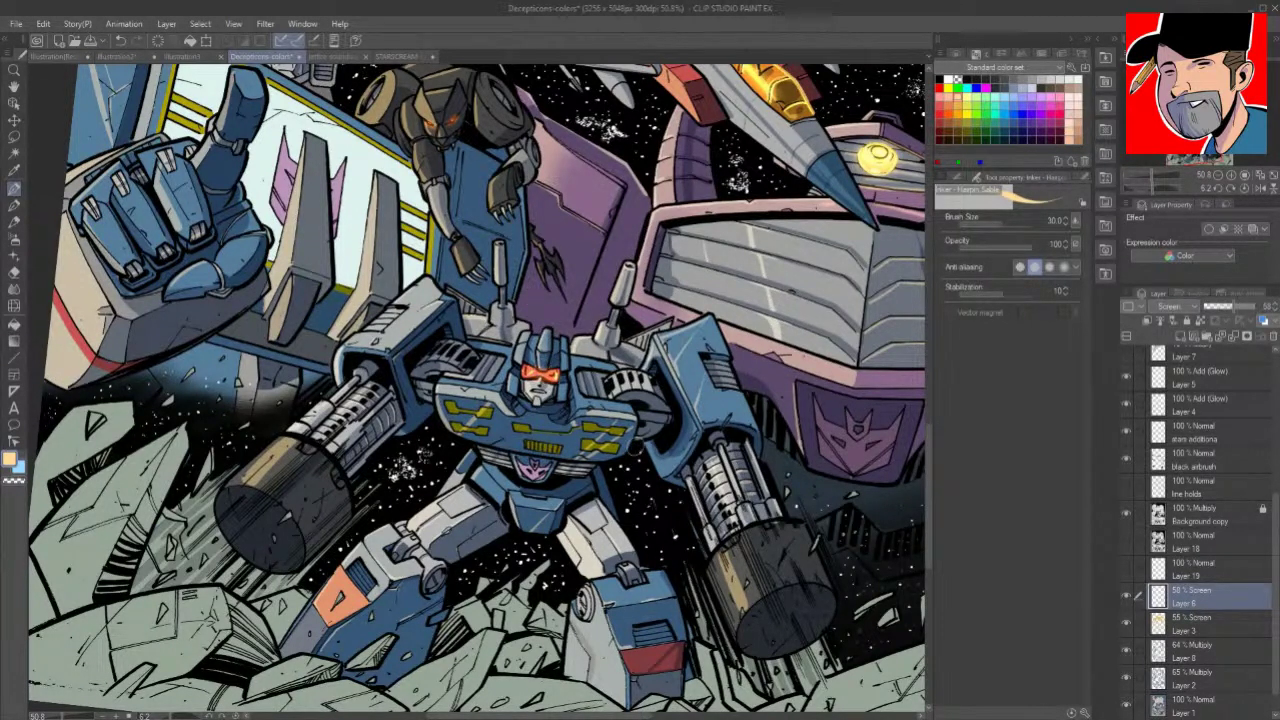
# Step: Highlight the inner side of the robot's blue shoulder frame and the corner edges of the two tall grey fins behind it
pyautogui.moveTo(566, 343); pyautogui.dragTo(684, 345)
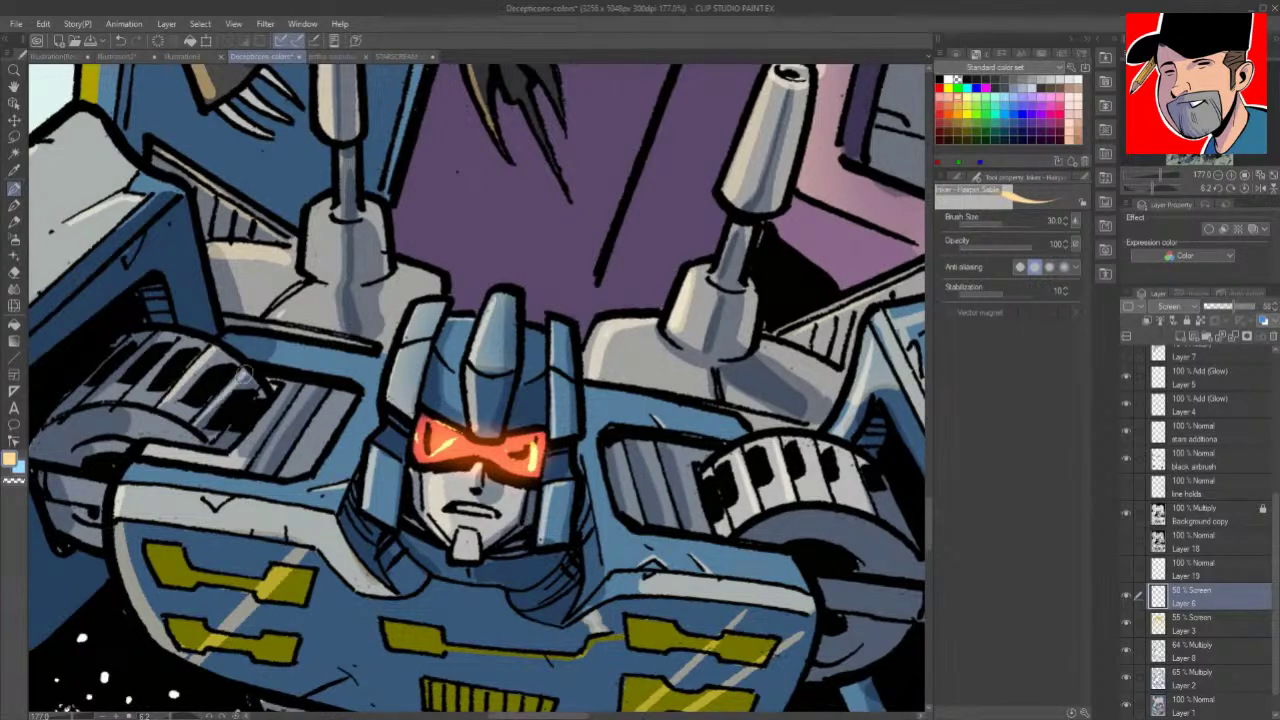
pyautogui.moveTo(373, 331)
pyautogui.mouseDown()
pyautogui.moveTo(662, 294)
pyautogui.moveTo(699, 420)
pyautogui.moveTo(857, 490)
pyautogui.mouseUp()
pyautogui.moveTo(637, 393); pyautogui.dragTo(618, 430)
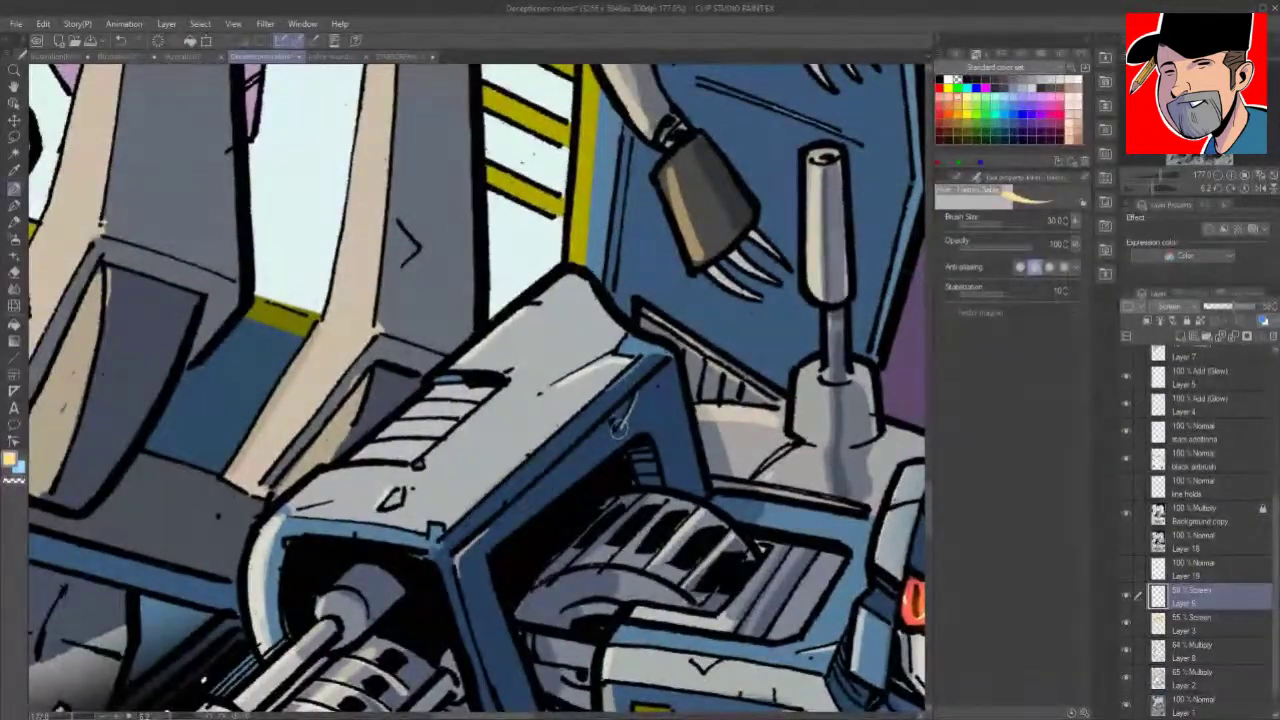
pyautogui.moveTo(619, 429); pyautogui.dragTo(614, 415)
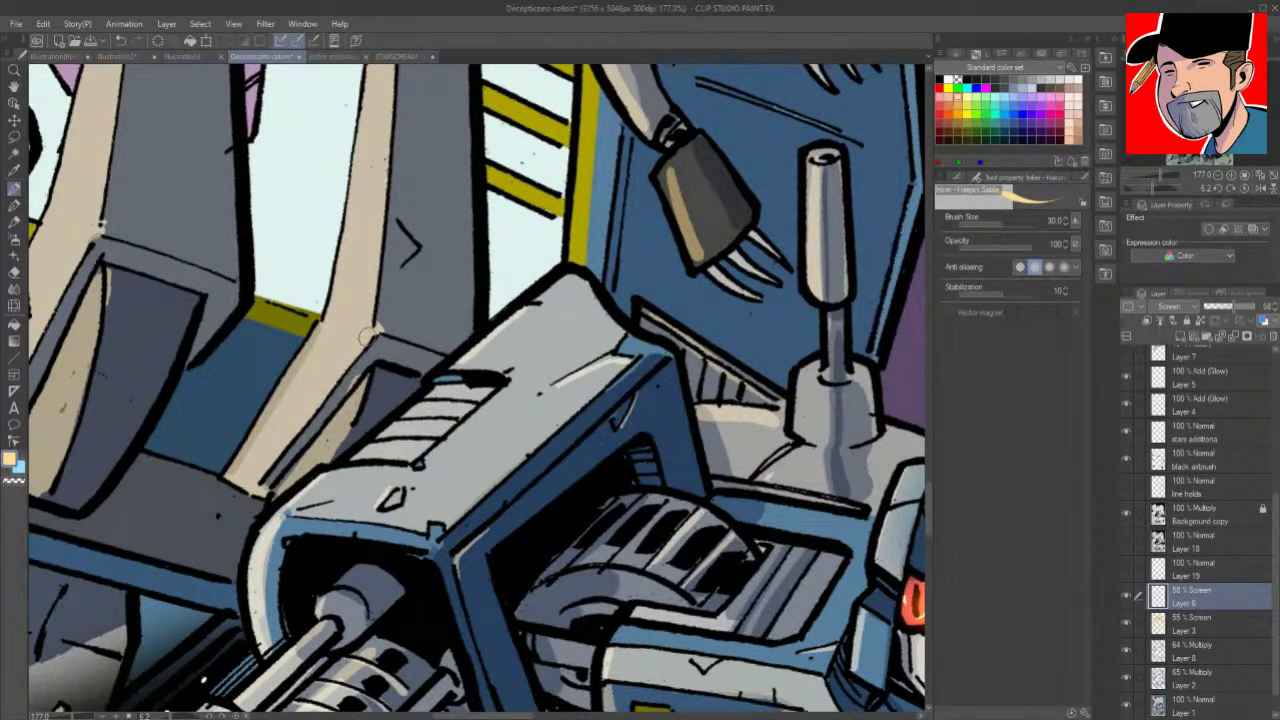
pyautogui.moveTo(378, 317); pyautogui.dragTo(398, 337)
pyautogui.moveTo(381, 284); pyautogui.dragTo(398, 337)
pyautogui.moveTo(110, 226)
pyautogui.mouseDown()
pyautogui.moveTo(111, 176)
pyautogui.moveTo(158, 248)
pyautogui.mouseUp()
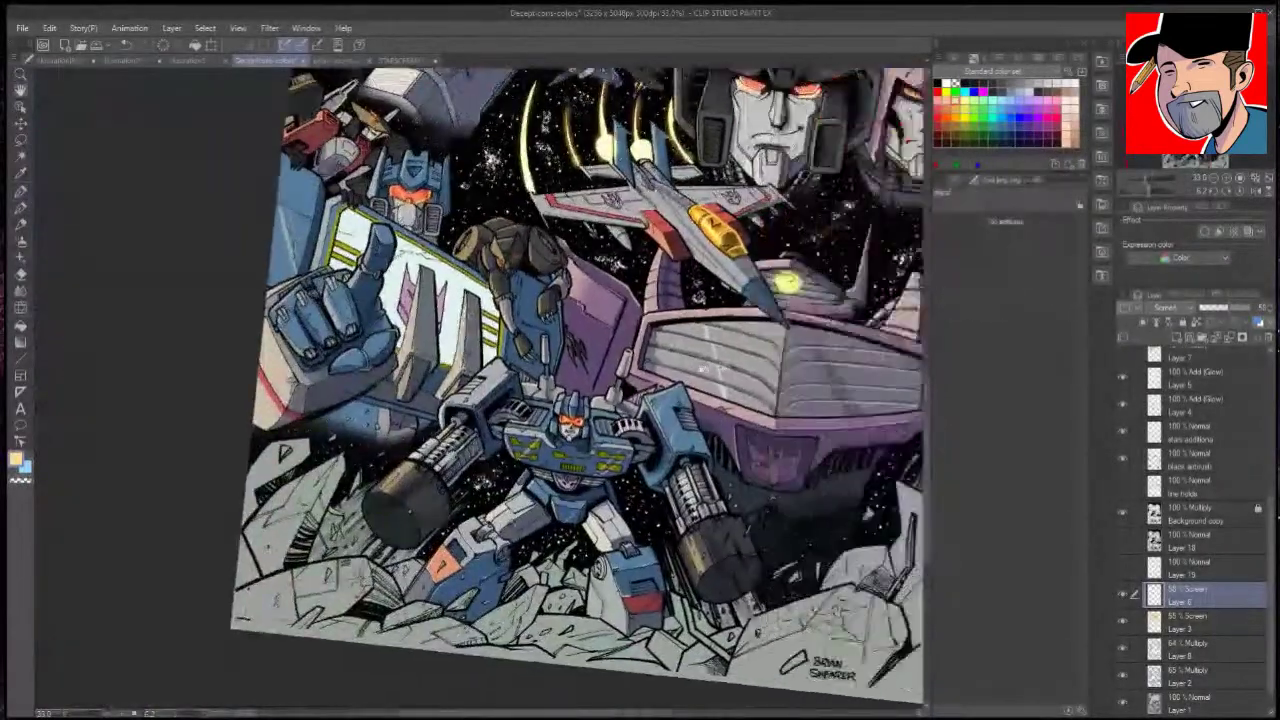
# Step: Toggle the visibility of the Background copy line art and both Add (Glow) layers to compare the artwork with and without them
pyautogui.moveTo(703, 369); pyautogui.dragTo(783, 467)
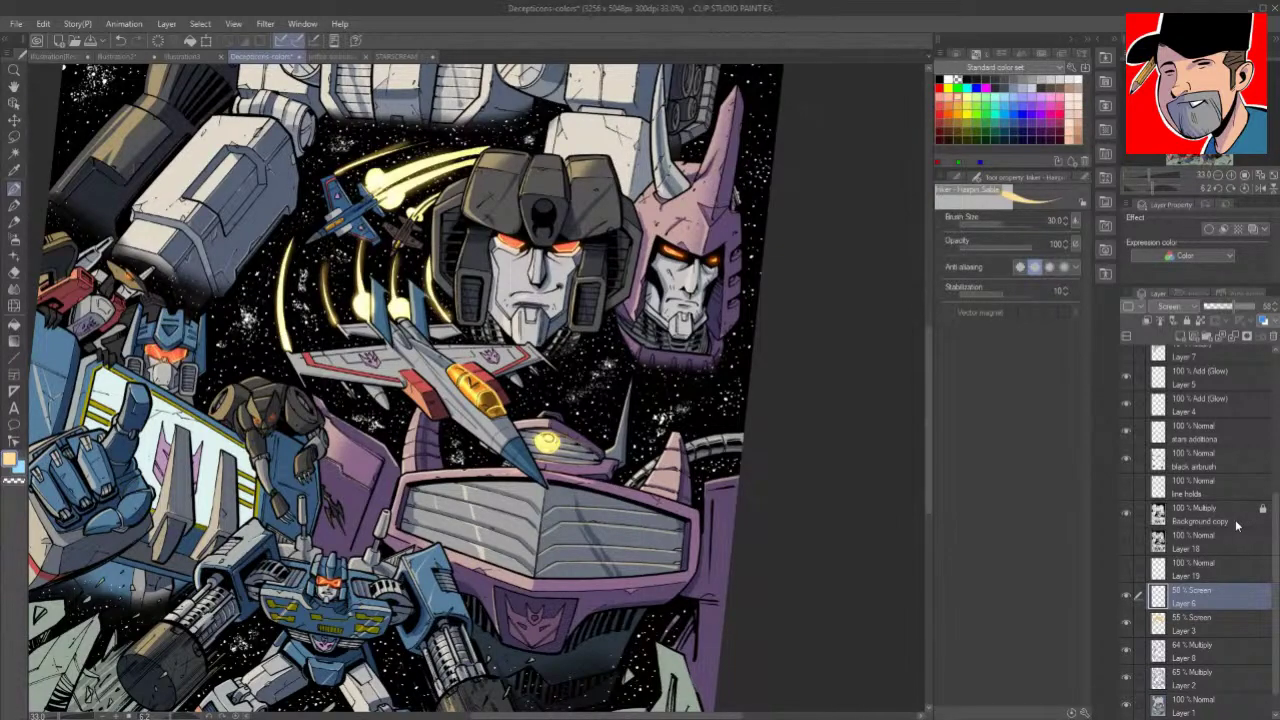
pyautogui.click(1127, 514)
pyautogui.click(1127, 514)
pyautogui.click(1127, 514)
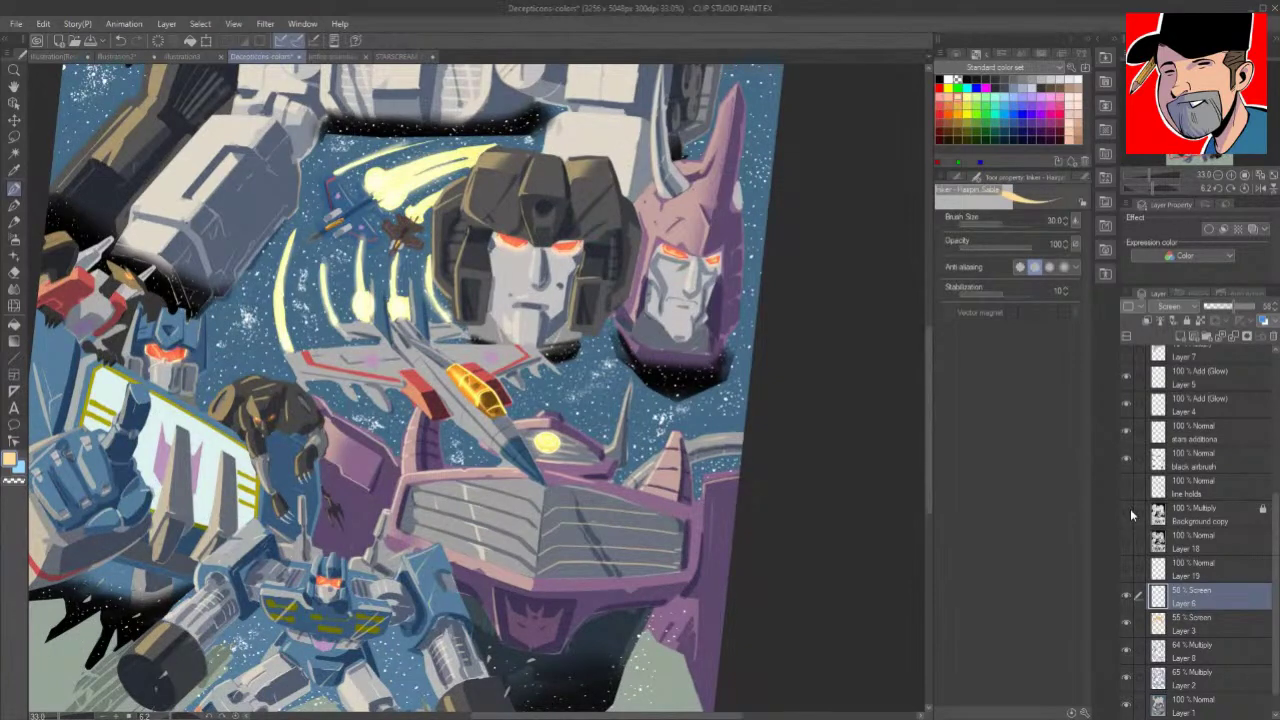
pyautogui.click(1131, 509)
pyautogui.click(1131, 509)
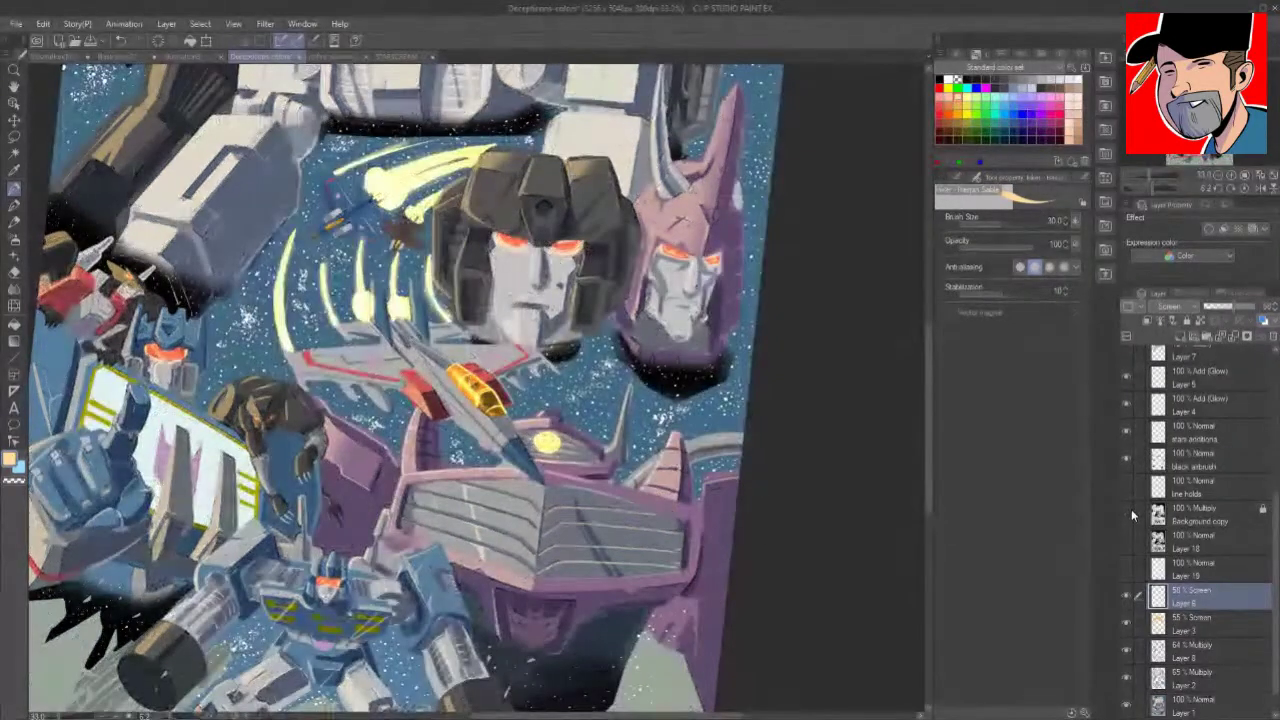
pyautogui.click(1131, 509)
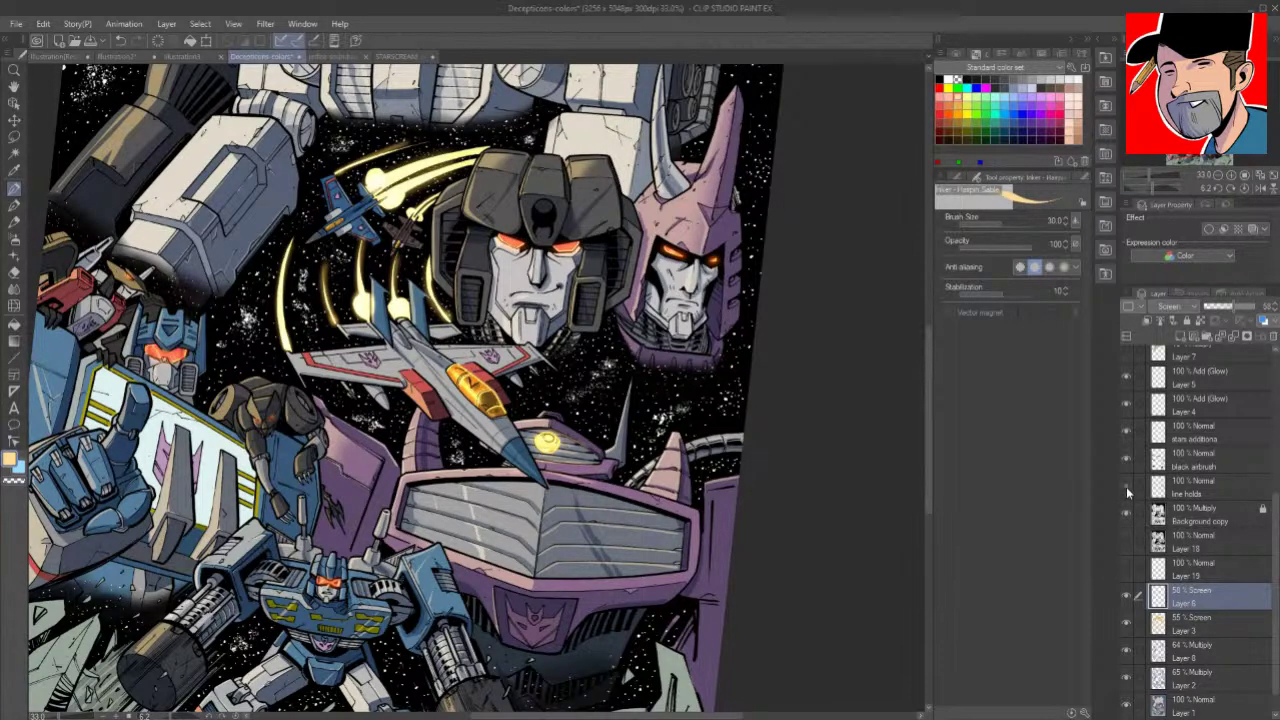
pyautogui.click(1126, 404)
pyautogui.click(1126, 404)
pyautogui.click(1125, 380)
pyautogui.click(1125, 380)
# Step: Activate the Add (Glow) layer named Layer 5 and paint white reflections on the purple vehicle's round yellow light
pyautogui.click(1182, 385)
pyautogui.click(952, 77)
pyautogui.hotkey('ctrl', 'space')
pyautogui.moveTo(563, 375); pyautogui.dragTo(665, 375)
pyautogui.hotkey('shift', 'space')
pyautogui.moveTo(535, 576); pyautogui.dragTo(703, 400)
pyautogui.hotkey('ctrl', 'space')
pyautogui.moveTo(594, 450)
pyautogui.mouseDown()
pyautogui.moveTo(652, 400)
pyautogui.moveTo(643, 371)
pyautogui.mouseUp()
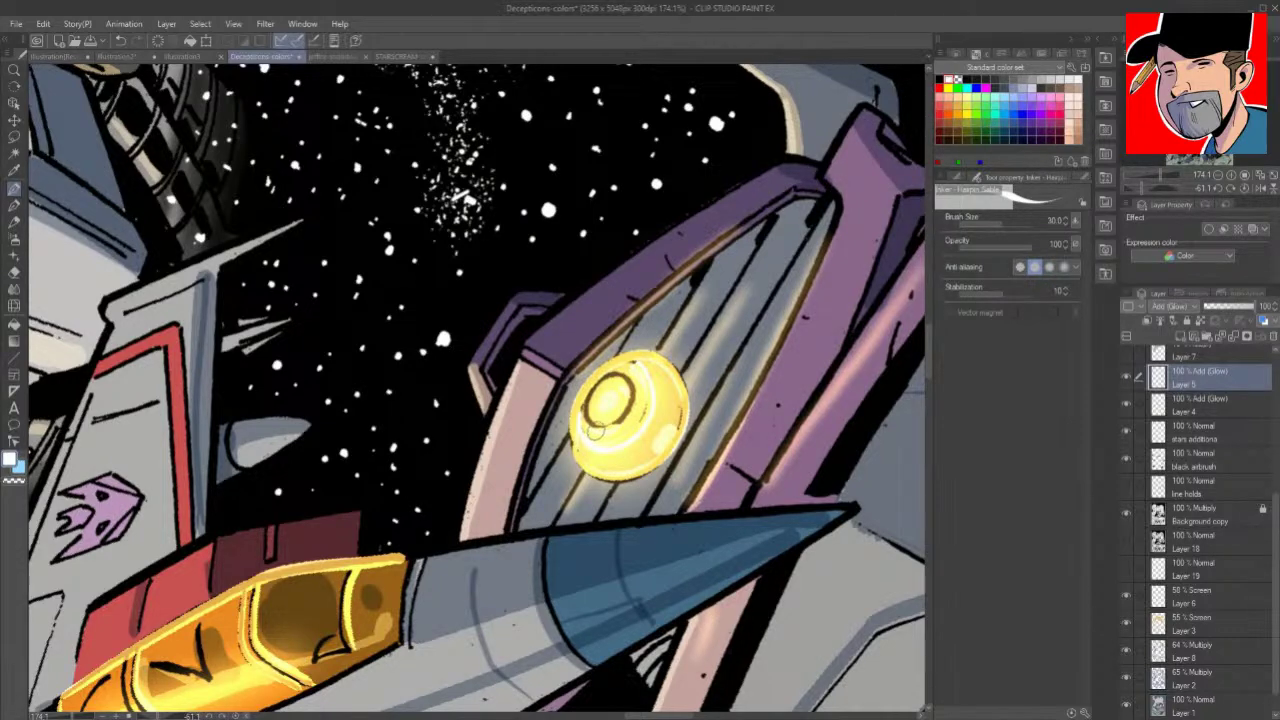
# Step: Erase the yellow light's white reflections and repaint them as arcs around its inner ring
pyautogui.press('e')
pyautogui.moveTo(606, 462)
pyautogui.mouseDown()
pyautogui.moveTo(640, 442)
pyautogui.moveTo(600, 400)
pyautogui.moveTo(625, 468)
pyautogui.moveTo(549, 539)
pyautogui.mouseUp()
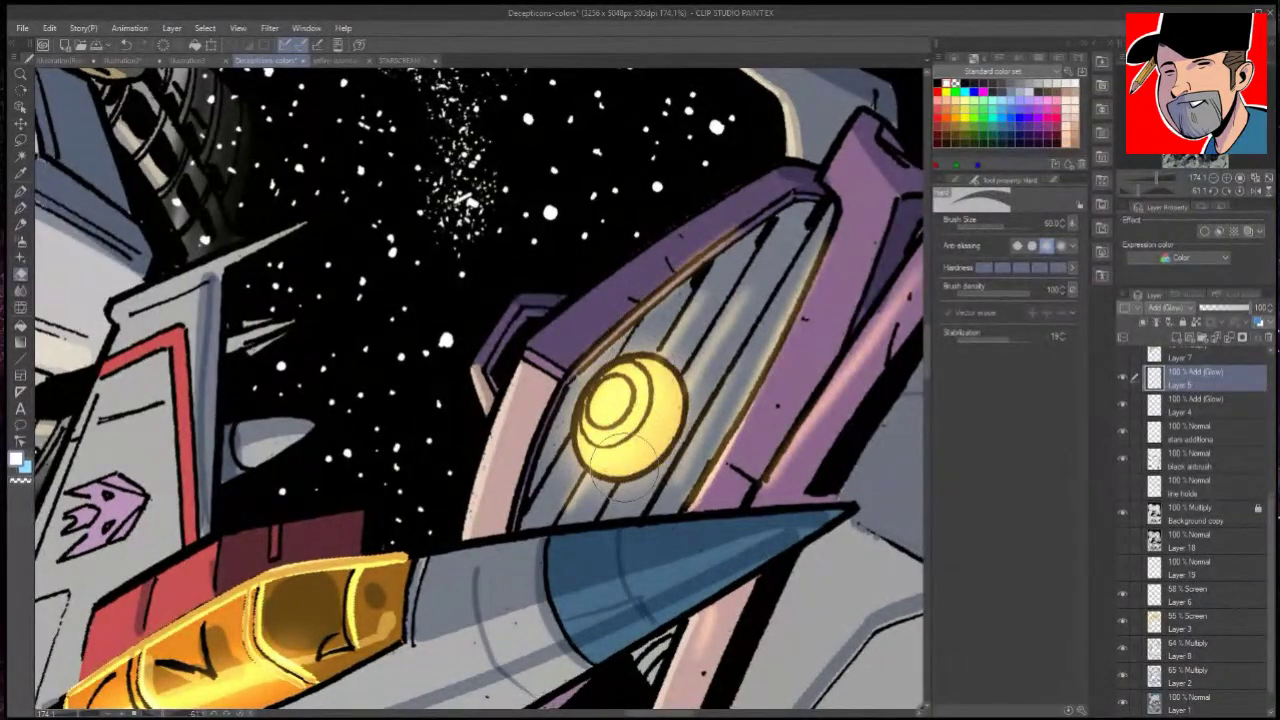
pyautogui.press('r')
pyautogui.press('p')
pyautogui.moveTo(603, 476)
pyautogui.mouseDown()
pyautogui.moveTo(561, 465)
pyautogui.moveTo(590, 458)
pyautogui.moveTo(545, 464)
pyautogui.moveTo(531, 482)
pyautogui.moveTo(588, 450)
pyautogui.mouseUp()
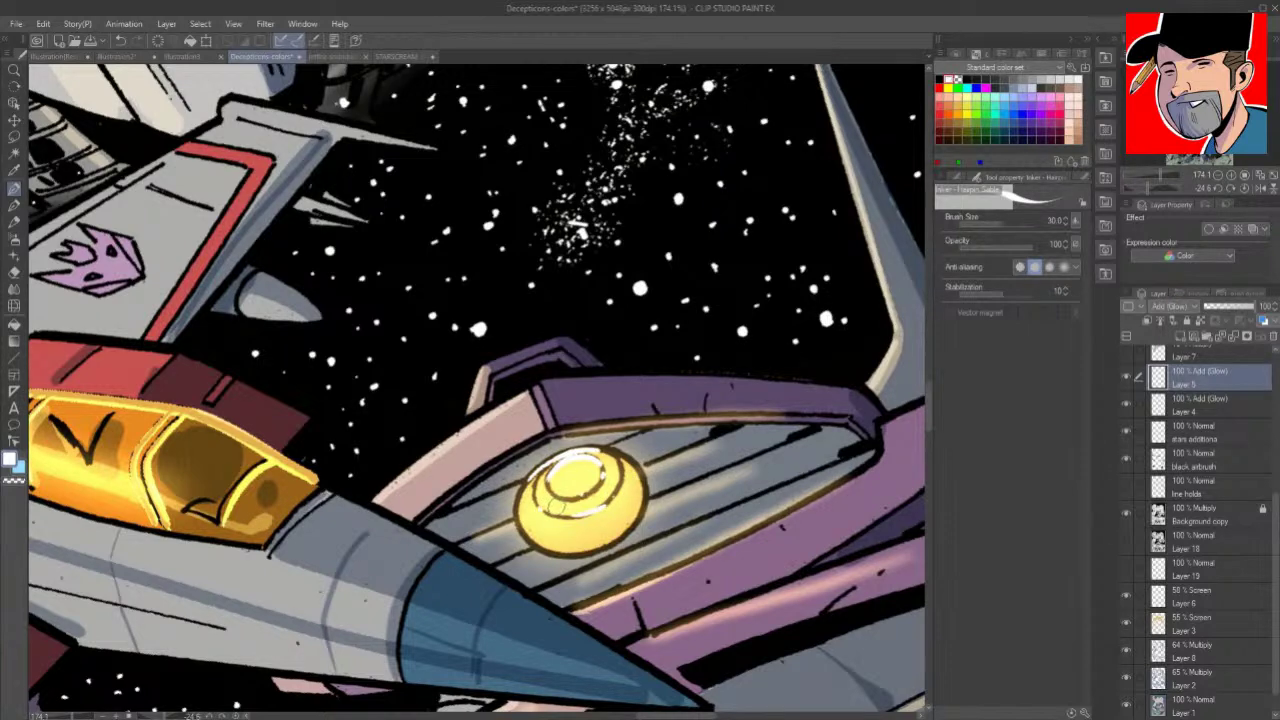
# Step: Examine the glowing yellow light together with the jet and the surrounding characters at wider views
pyautogui.press('space')
pyautogui.moveTo(795, 533); pyautogui.dragTo(668, 655)
pyautogui.hotkey('shift', 'space')
pyautogui.hotkey('ctrl', 'space')
pyautogui.moveTo(688, 545)
pyautogui.mouseDown()
pyautogui.moveTo(620, 528)
pyautogui.moveTo(783, 465)
pyautogui.moveTo(733, 499)
pyautogui.mouseUp()
pyautogui.press('space')
pyautogui.moveTo(678, 409); pyautogui.dragTo(678, 435)
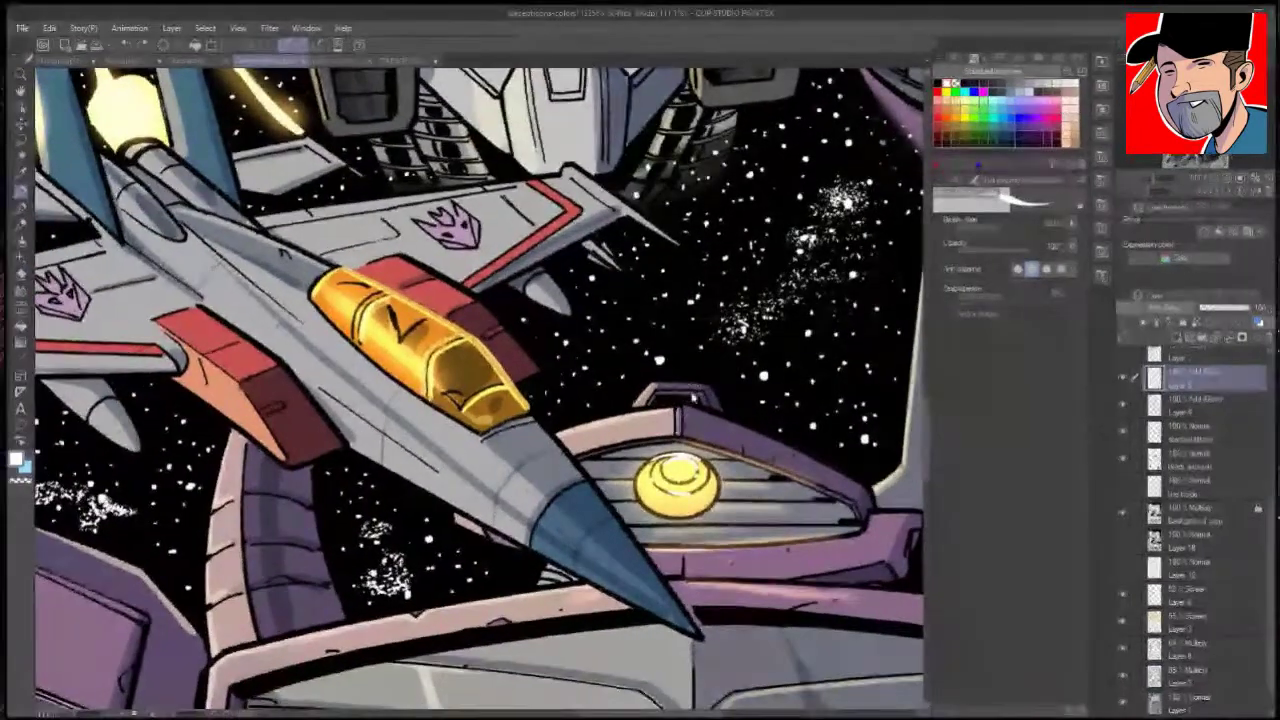
pyautogui.hotkey('ctrl', 'space')
pyautogui.moveTo(692, 392); pyautogui.dragTo(658, 323)
pyautogui.press('space')
pyautogui.moveTo(532, 636); pyautogui.dragTo(702, 525)
pyautogui.hotkey('ctrl', 'space')
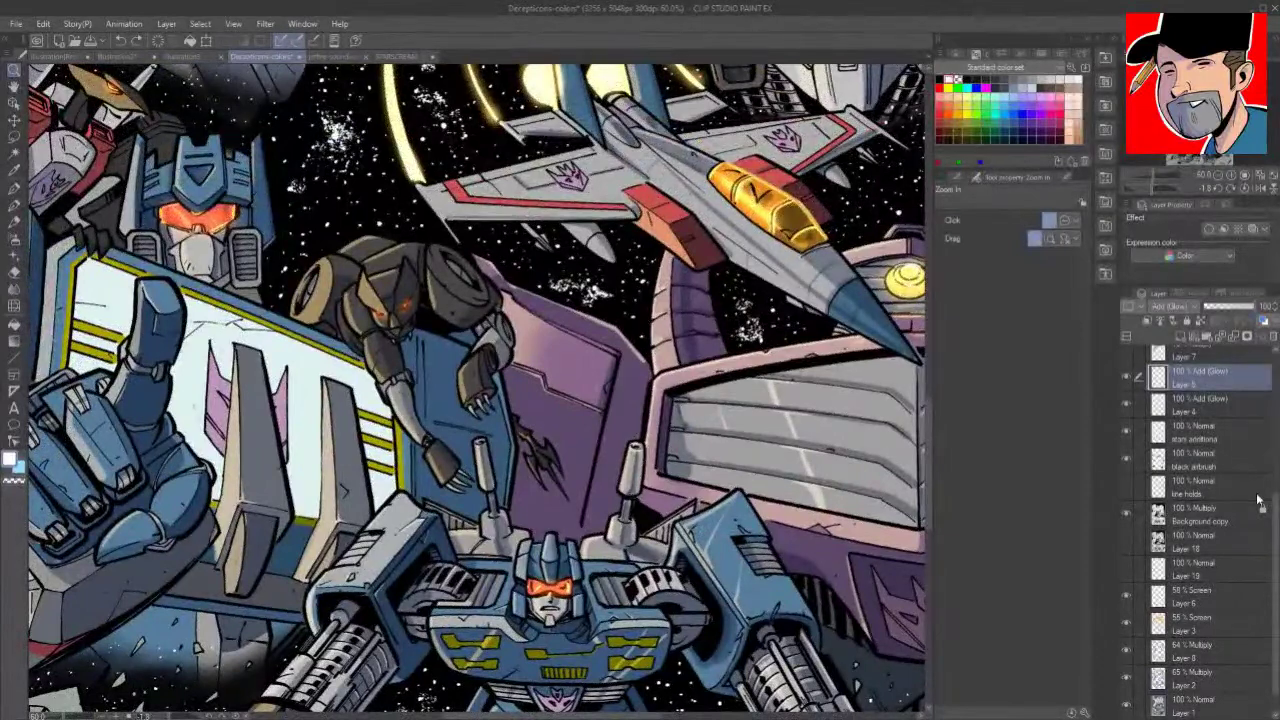
# Step: Make the Screen layer named Layer 6 active for highlighting the black panther
pyautogui.moveTo(1275, 511); pyautogui.dragTo(1277, 525)
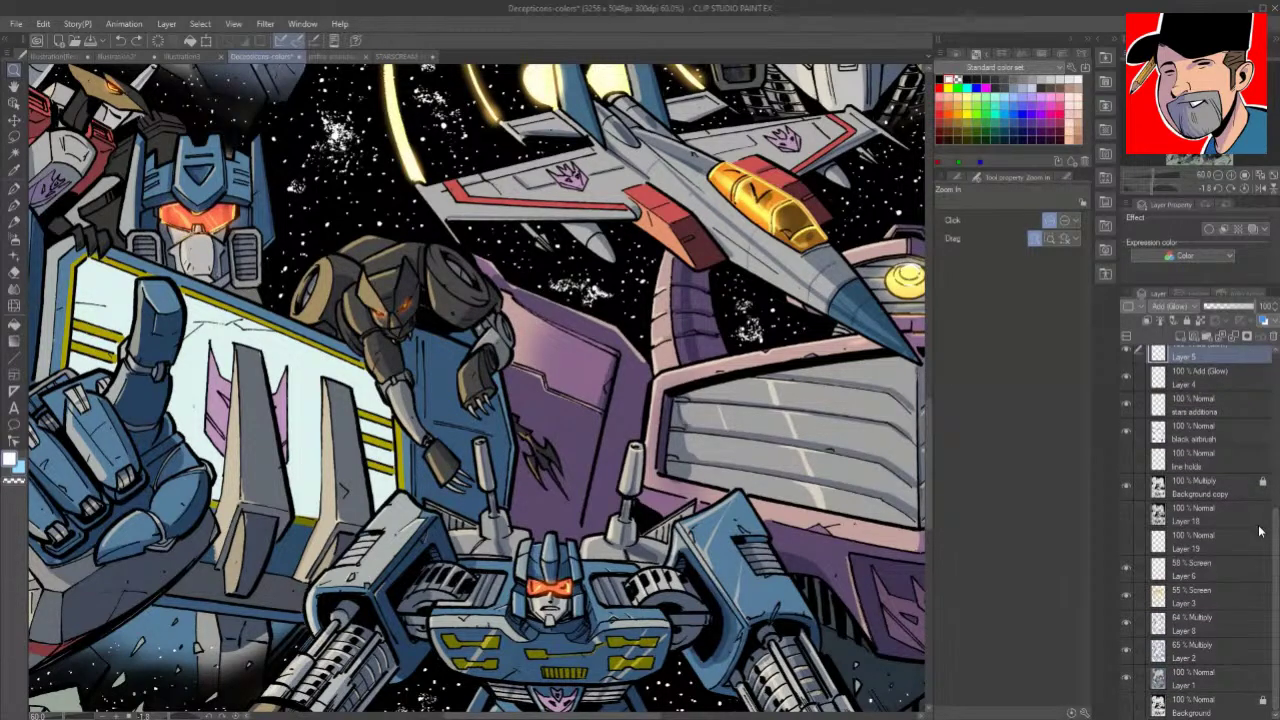
pyautogui.moveTo(520, 462); pyautogui.dragTo(595, 462)
pyautogui.press('p')
pyautogui.press('space')
pyautogui.moveTo(360, 271); pyautogui.dragTo(688, 427)
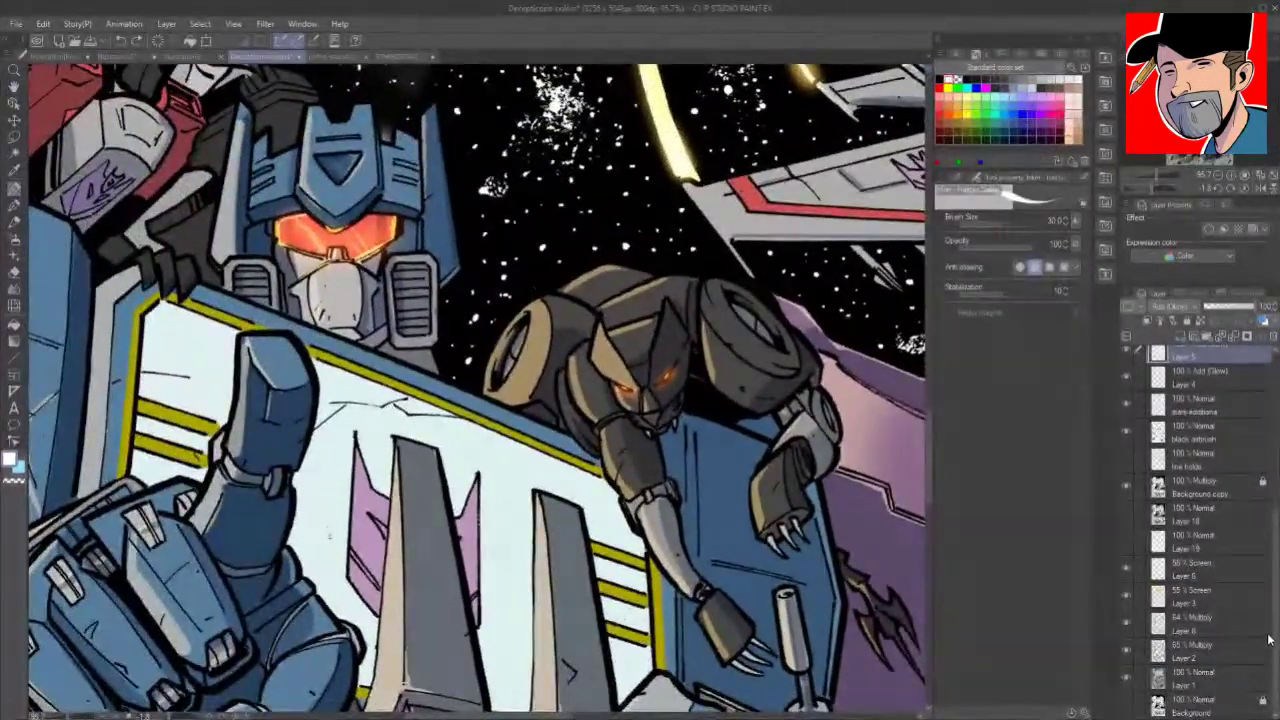
pyautogui.click(1245, 609)
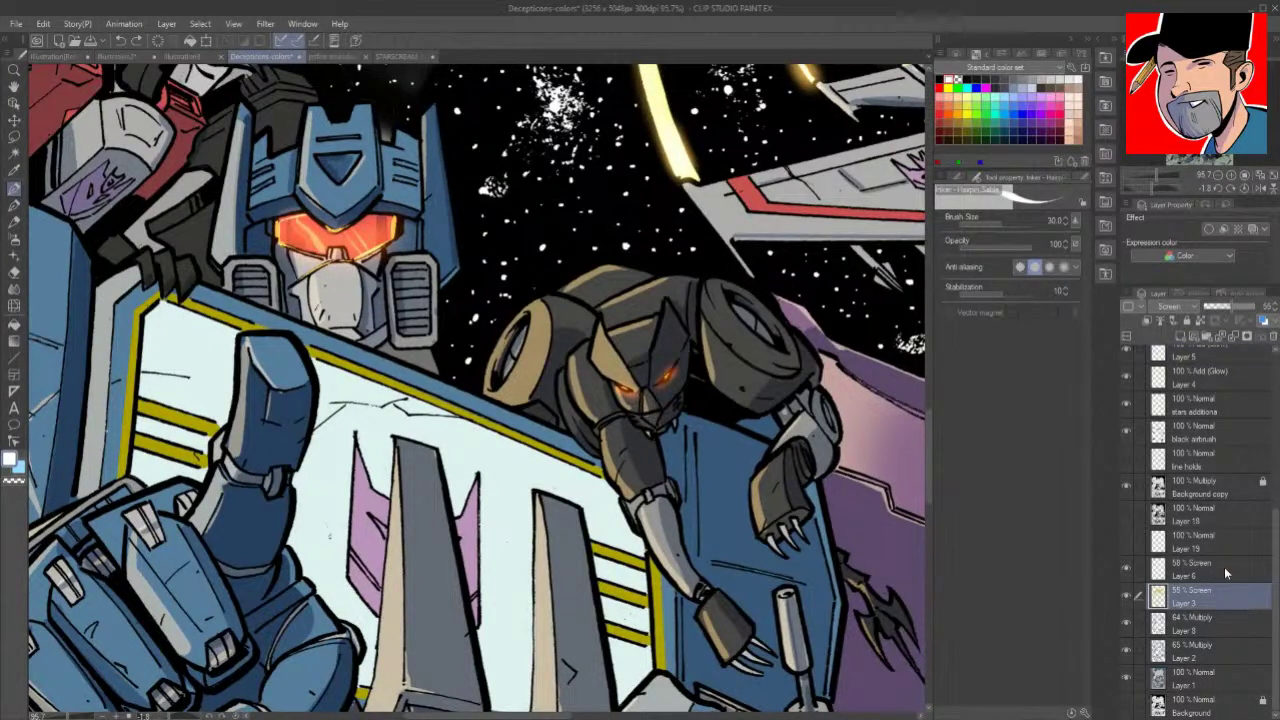
pyautogui.click(1224, 574)
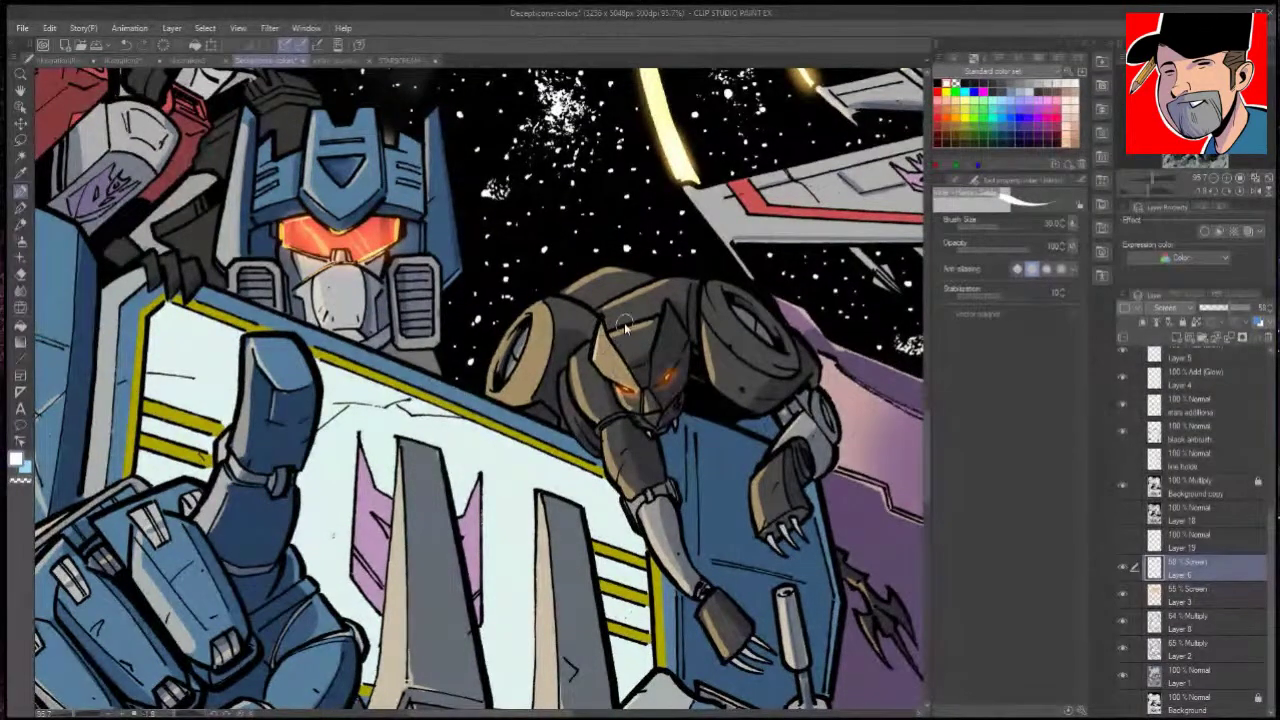
# Step: Pick a pale orange and paint rim highlights on the panther's ear, head and shoulder
pyautogui.click(965, 107)
pyautogui.moveTo(602, 322); pyautogui.dragTo(592, 357)
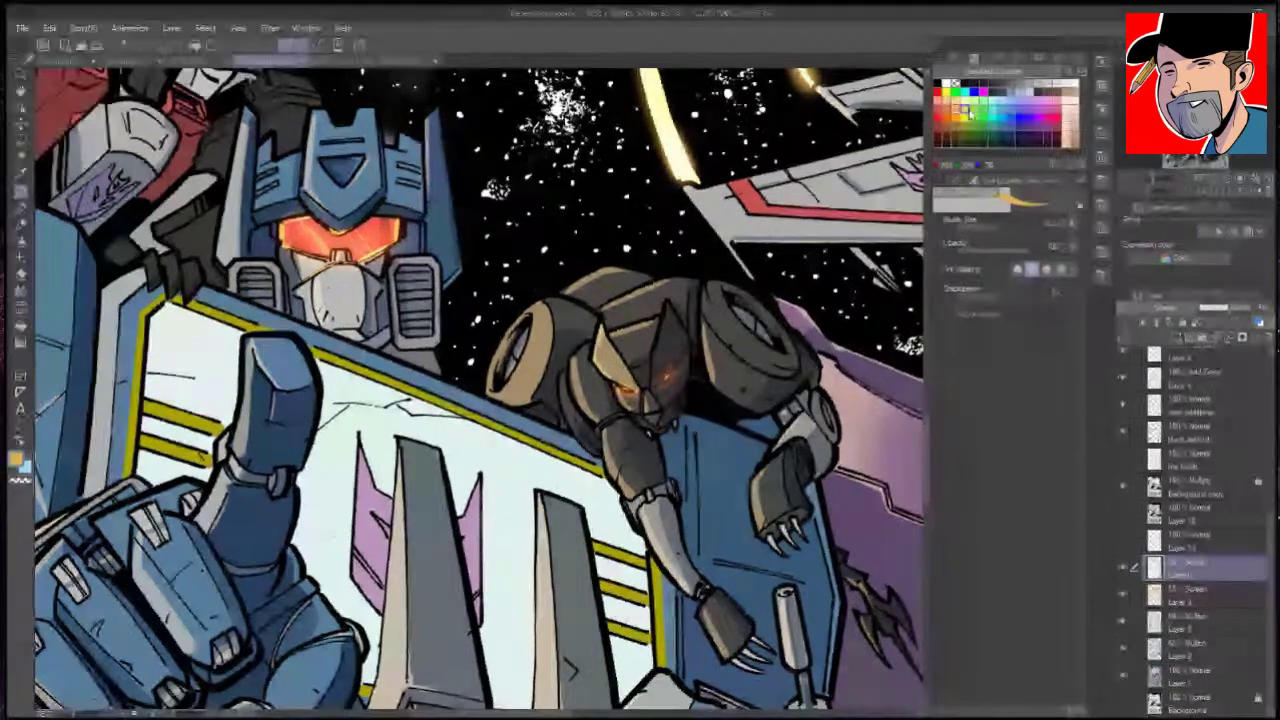
pyautogui.click(957, 98)
pyautogui.moveTo(602, 325); pyautogui.dragTo(597, 374)
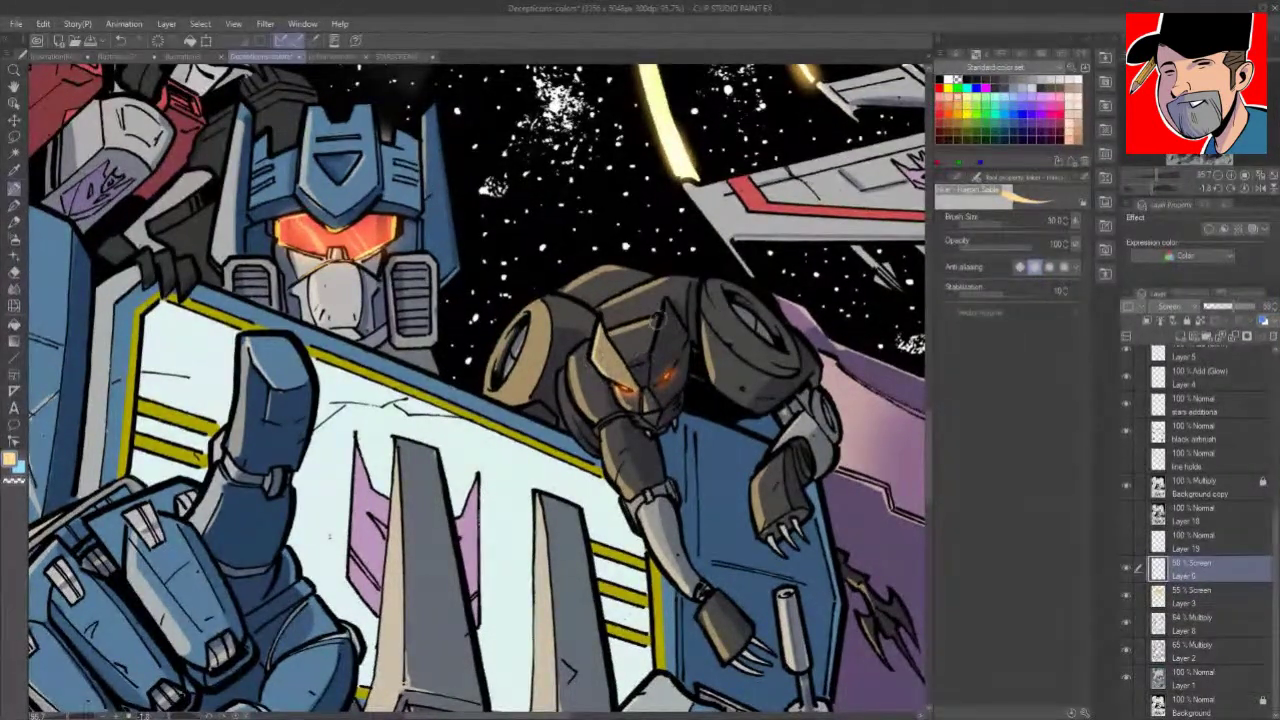
pyautogui.moveTo(577, 354)
pyautogui.mouseDown()
pyautogui.moveTo(590, 411)
pyautogui.moveTo(560, 378)
pyautogui.moveTo(587, 448)
pyautogui.mouseUp()
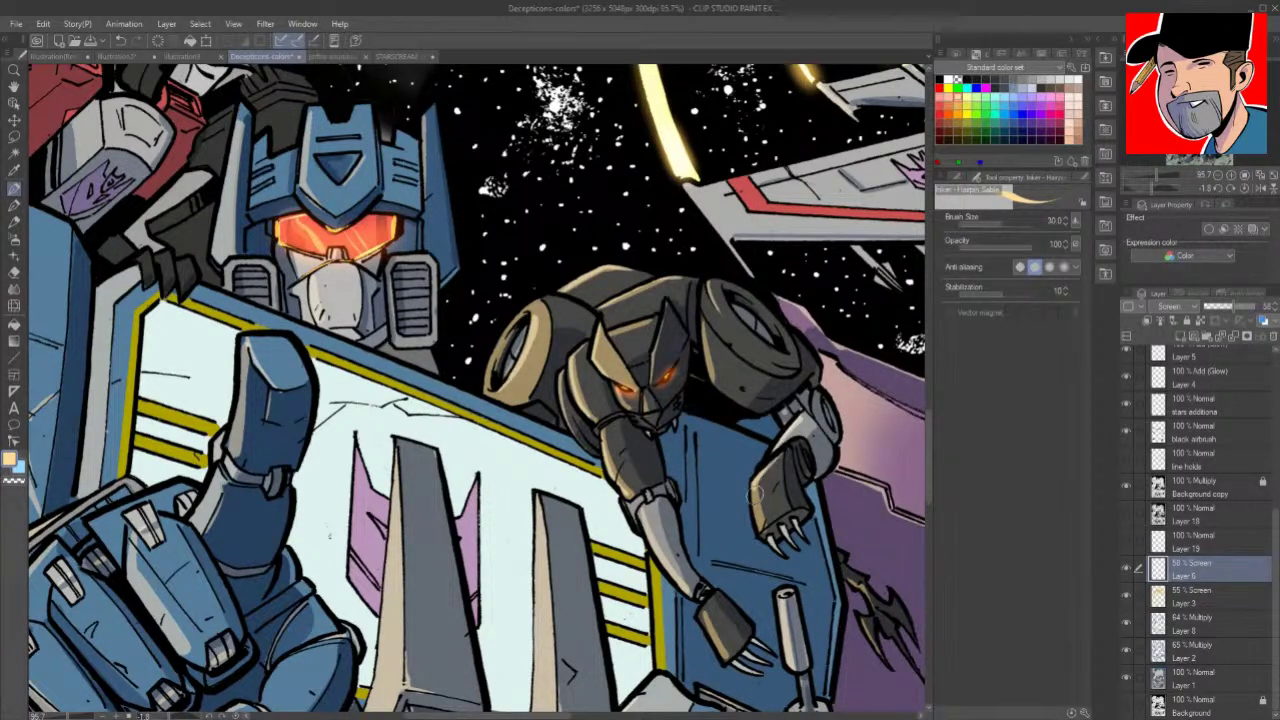
# Step: Add highlight strokes to the panther's grey lower foreleg and across its brow
pyautogui.moveTo(653, 548); pyautogui.dragTo(678, 582)
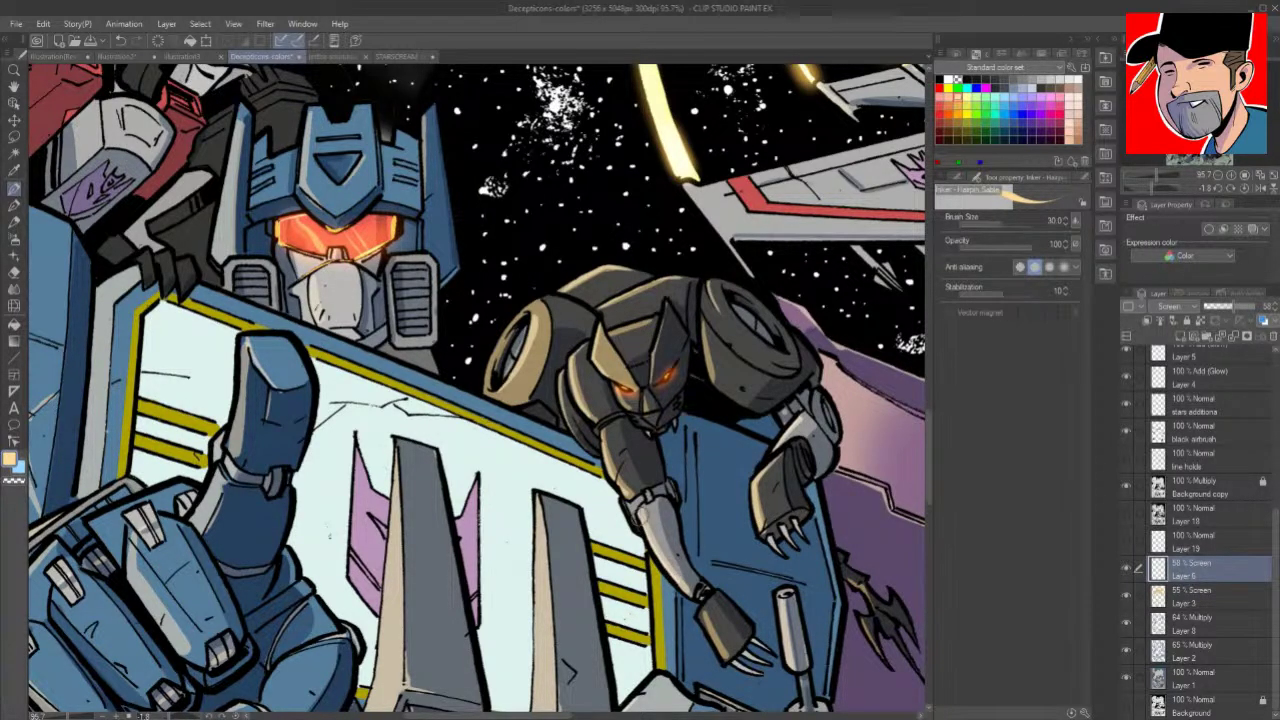
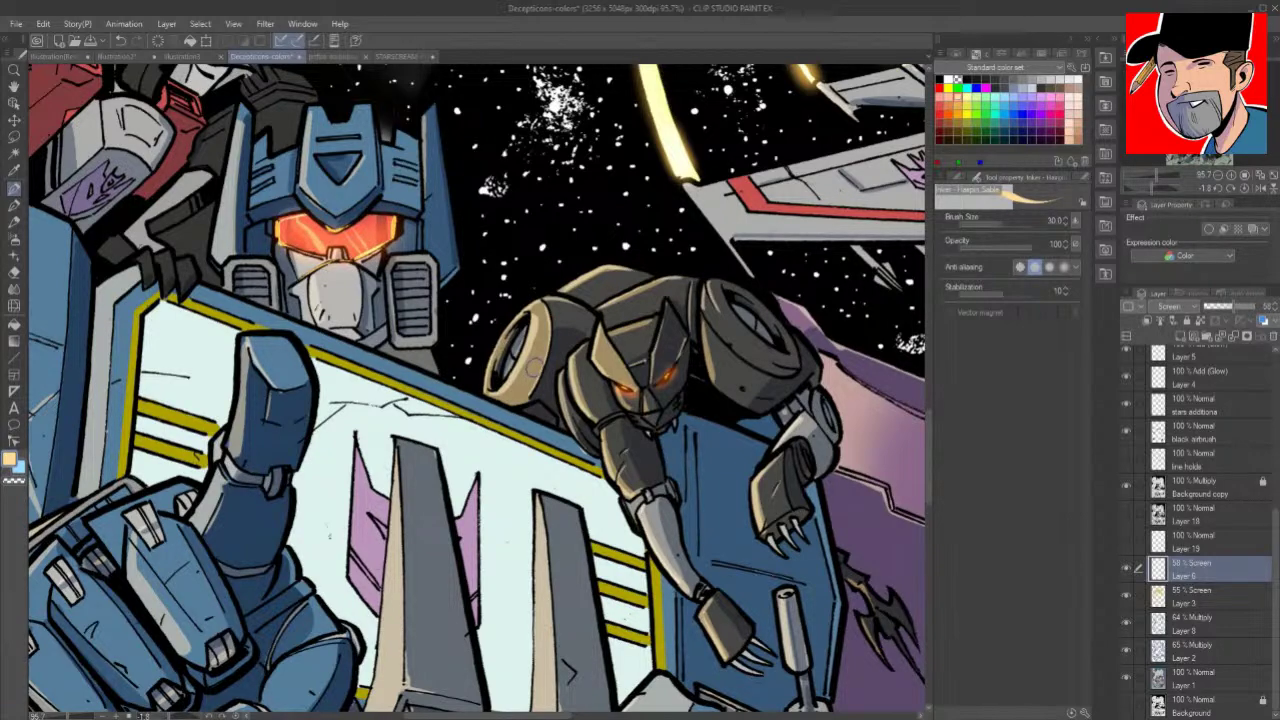
pyautogui.moveTo(628, 340)
pyautogui.mouseDown()
pyautogui.moveTo(648, 334)
pyautogui.moveTo(634, 343)
pyautogui.mouseUp()
pyautogui.moveTo(600, 465); pyautogui.dragTo(628, 454)
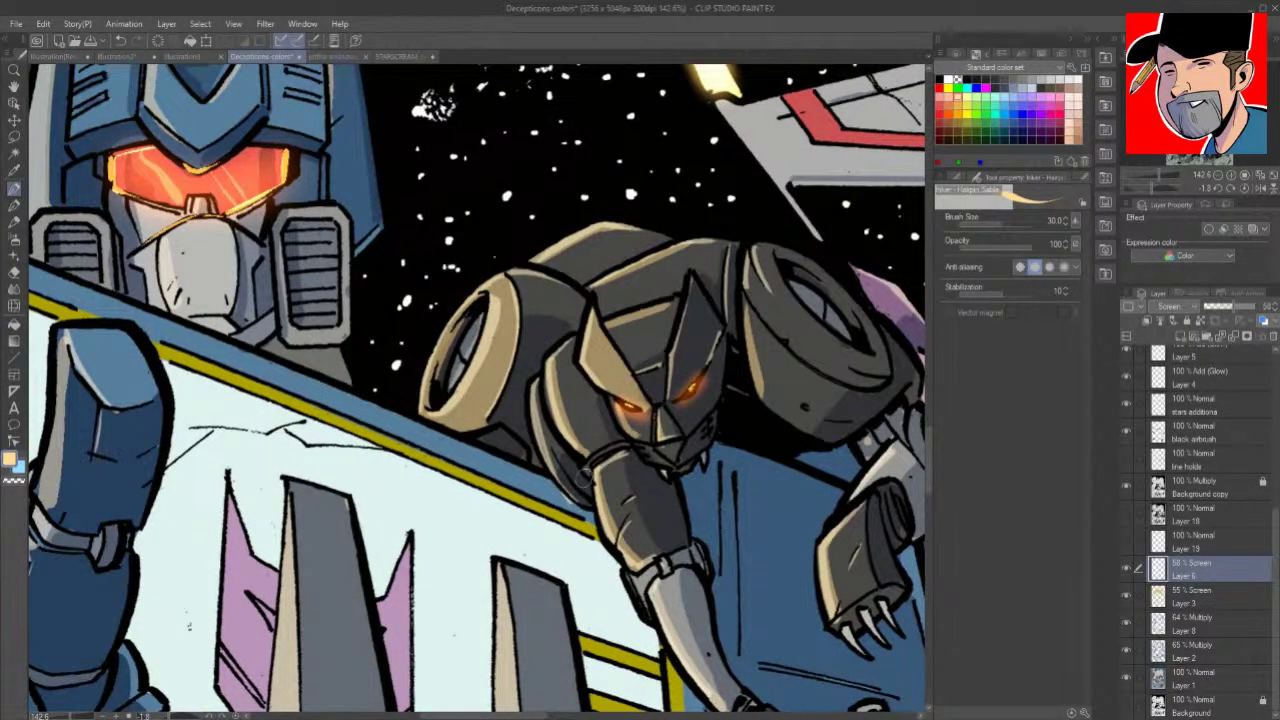
# Step: Set the eraser size to 50 and trim the highlight beside the panther's dark pointed ear
pyautogui.press('r')
pyautogui.moveTo(584, 478); pyautogui.dragTo(506, 525)
pyautogui.press('e')
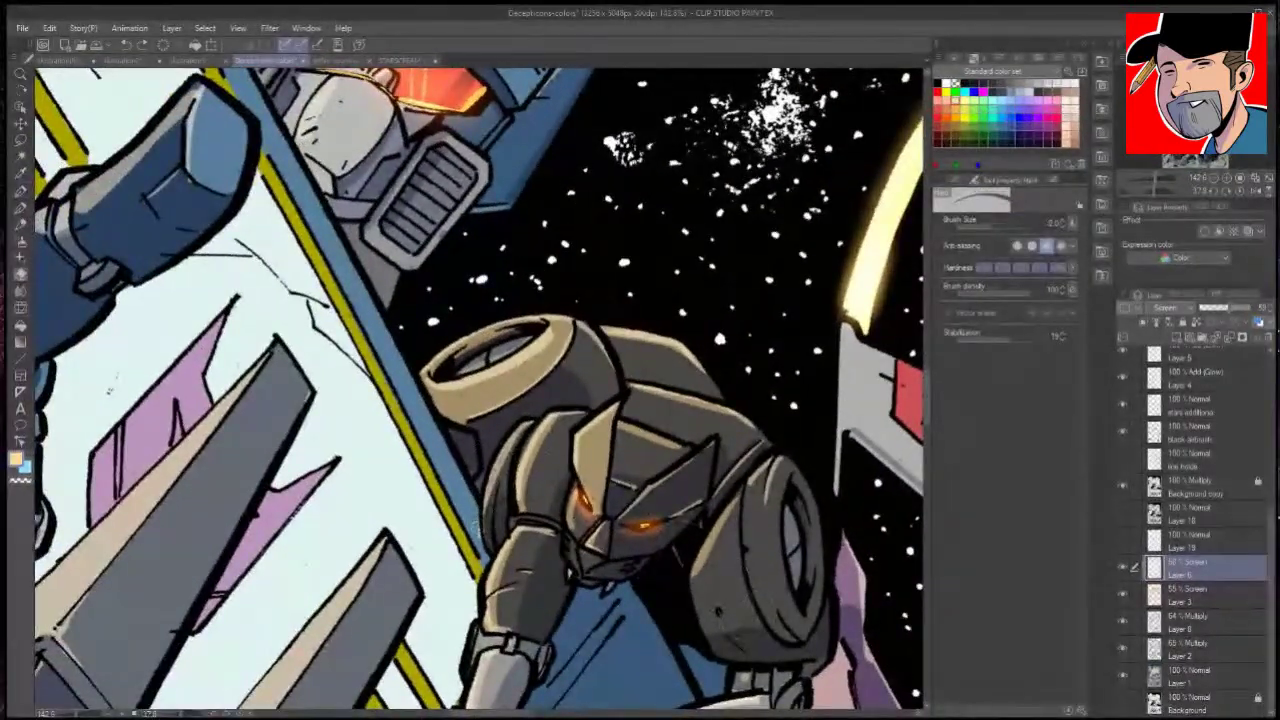
pyautogui.press(']')
pyautogui.press(']')
pyautogui.press(']')
pyautogui.press(']')
pyautogui.press(']')
pyautogui.press(']')
pyautogui.press(']')
pyautogui.press(']')
pyautogui.press(']')
pyautogui.press(']')
pyautogui.moveTo(712, 376); pyautogui.dragTo(708, 360)
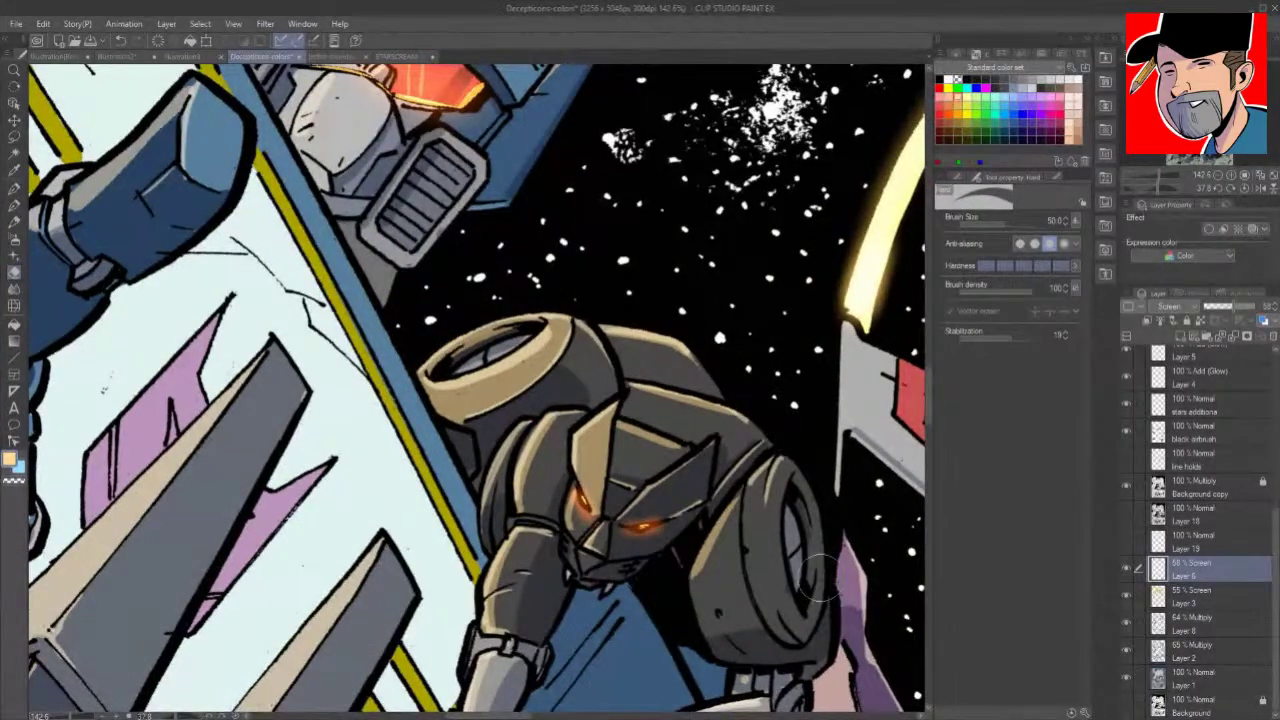
# Step: Add a highlight stroke to the dark panel beneath the panther's rear wheel
pyautogui.press('r')
pyautogui.moveTo(800, 560); pyautogui.dragTo(802, 228)
pyautogui.press('space')
pyautogui.moveTo(838, 391); pyautogui.dragTo(763, 441)
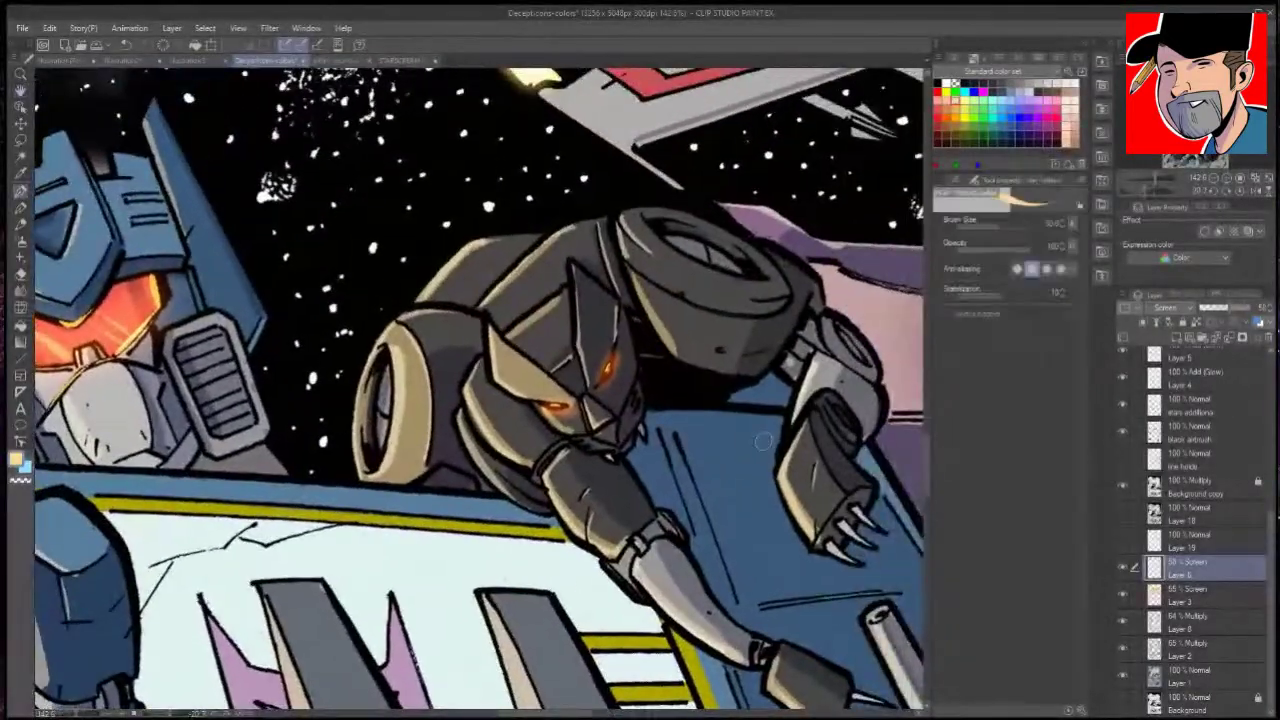
pyautogui.moveTo(750, 322); pyautogui.dragTo(739, 370)
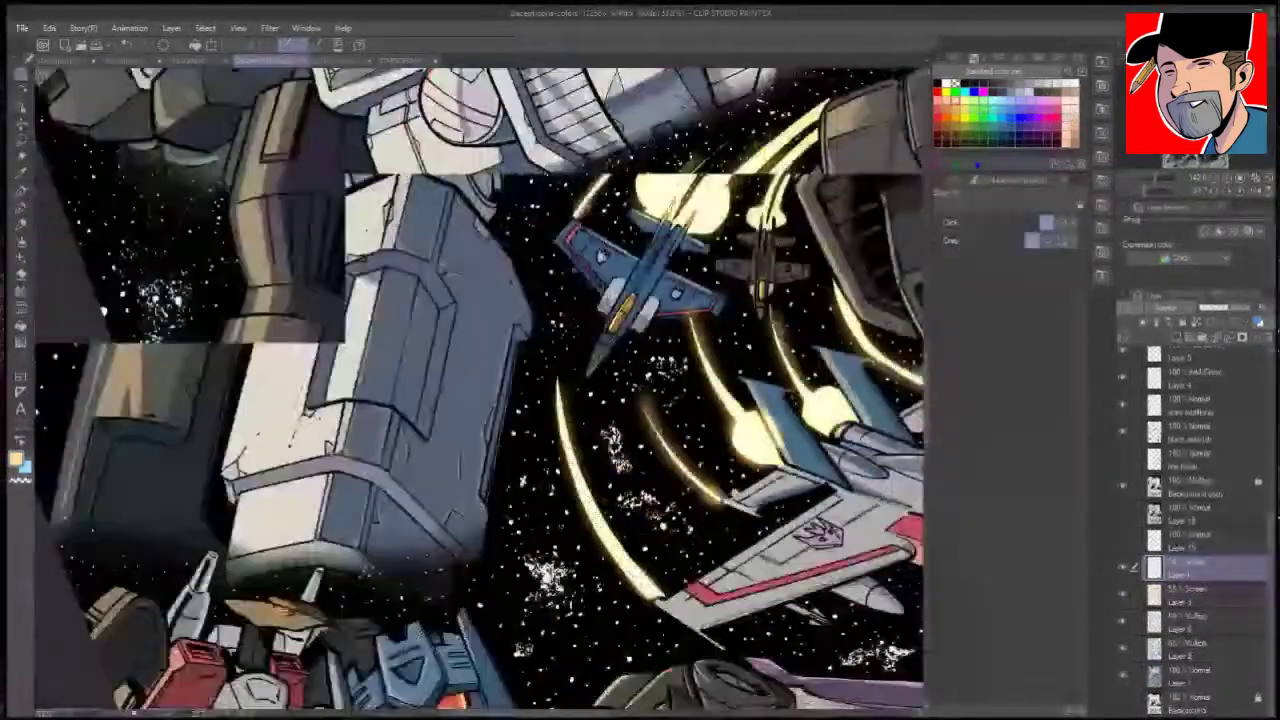
# Step: Paint pale highlights along the segments of the purple robot's pointed horn beside the ribbed hose
pyautogui.moveTo(790, 480); pyautogui.dragTo(690, 480)
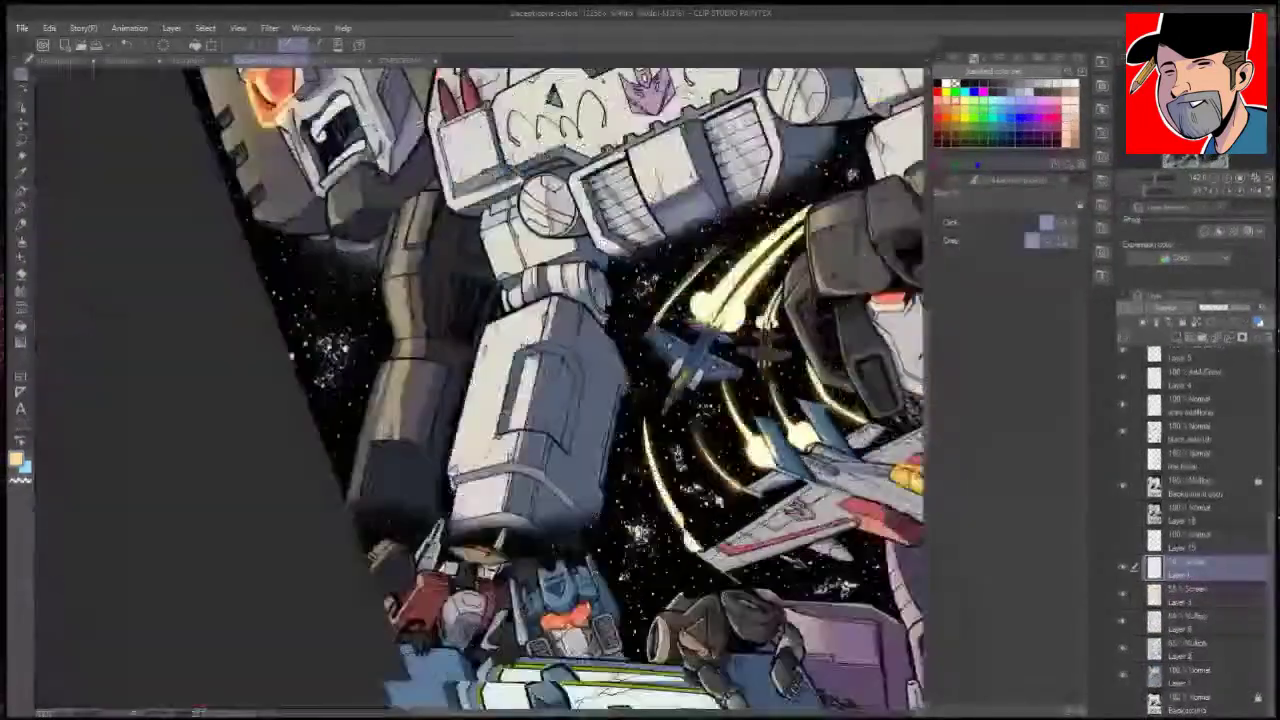
pyautogui.moveTo(800, 560); pyautogui.dragTo(460, 251)
pyautogui.moveTo(762, 440); pyautogui.dragTo(656, 612)
pyautogui.moveTo(900, 490); pyautogui.dragTo(754, 469)
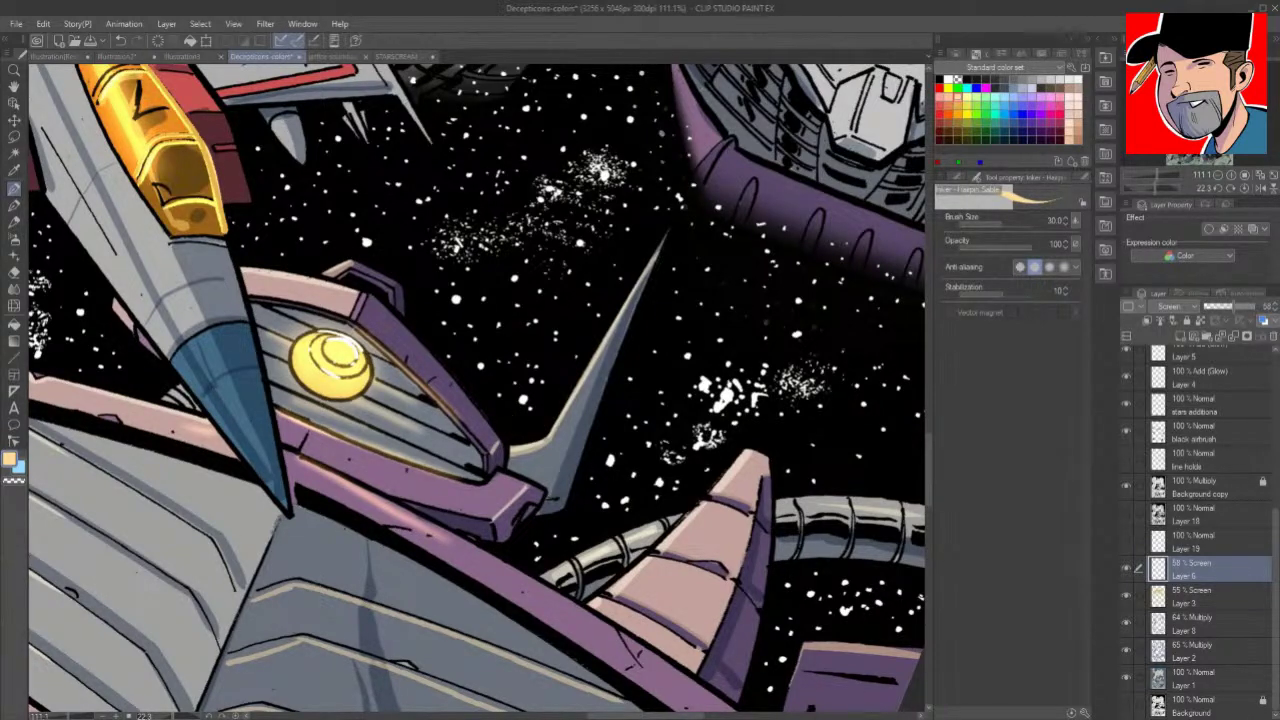
pyautogui.moveTo(929, 450); pyautogui.dragTo(929, 478)
pyautogui.press('r')
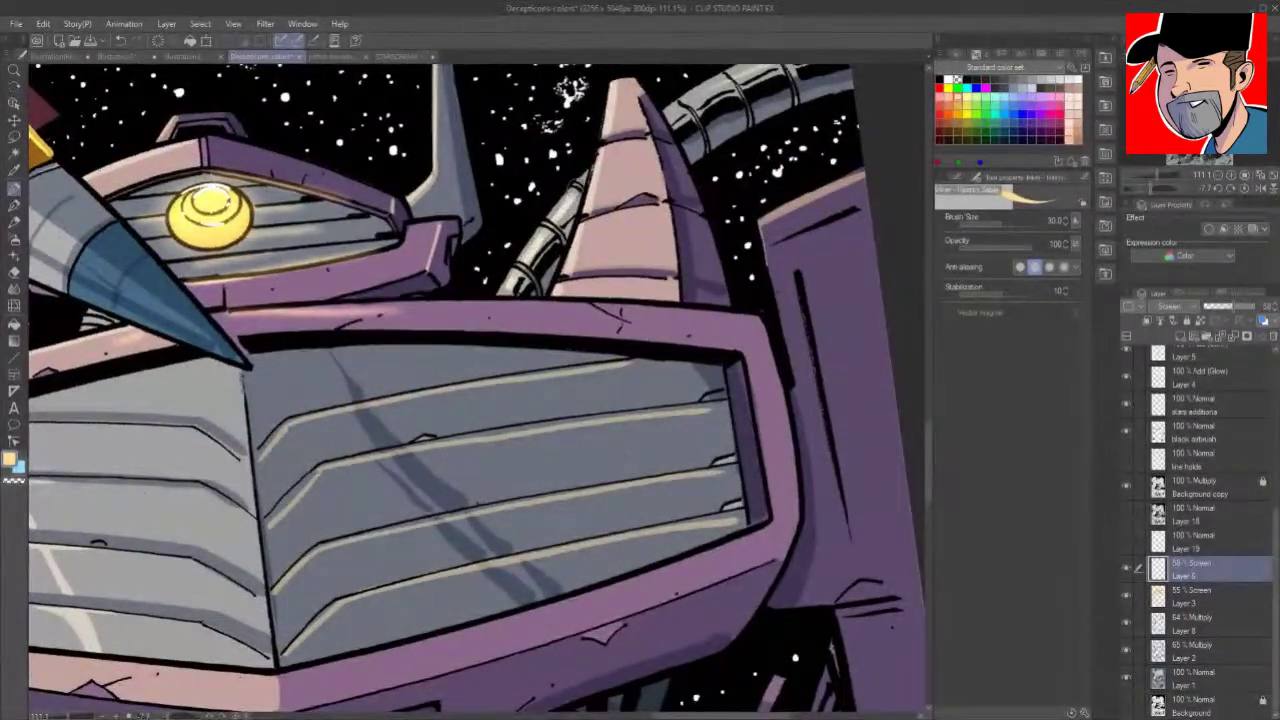
pyautogui.moveTo(698, 240); pyautogui.dragTo(590, 432)
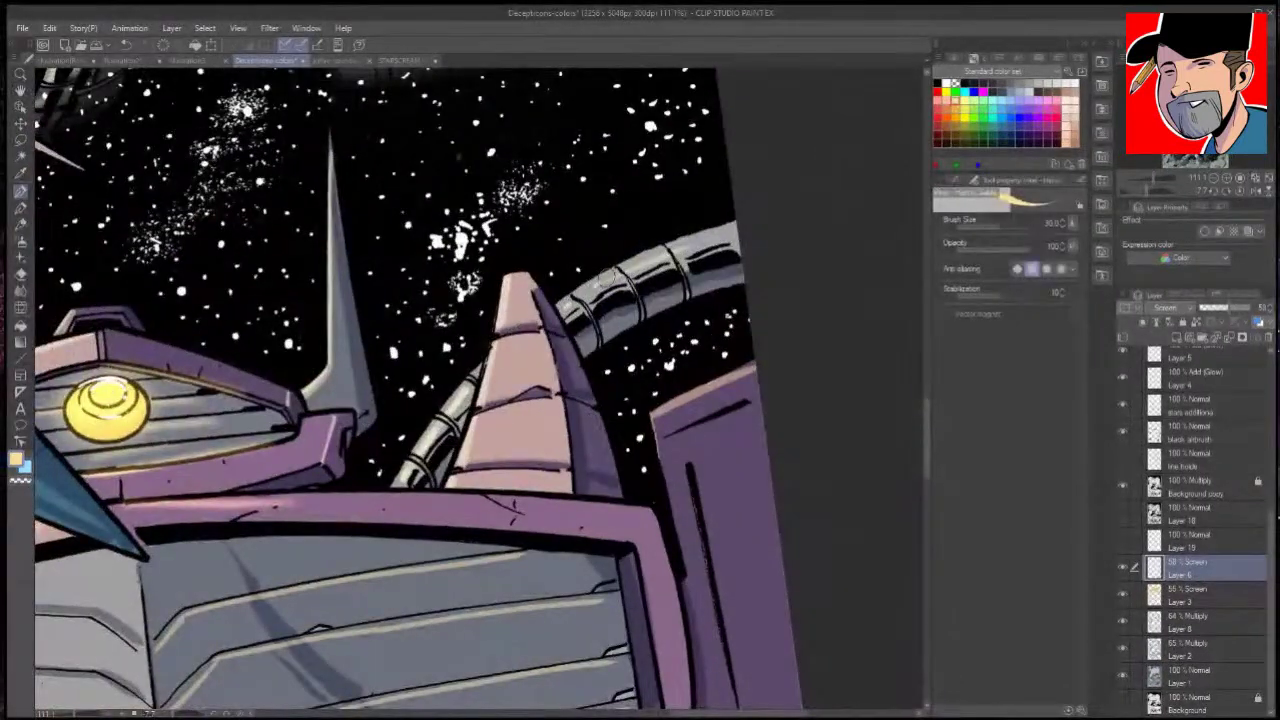
pyautogui.moveTo(628, 270); pyautogui.dragTo(746, 210)
pyautogui.moveTo(300, 552)
pyautogui.mouseDown()
pyautogui.moveTo(548, 526)
pyautogui.moveTo(388, 547)
pyautogui.mouseUp()
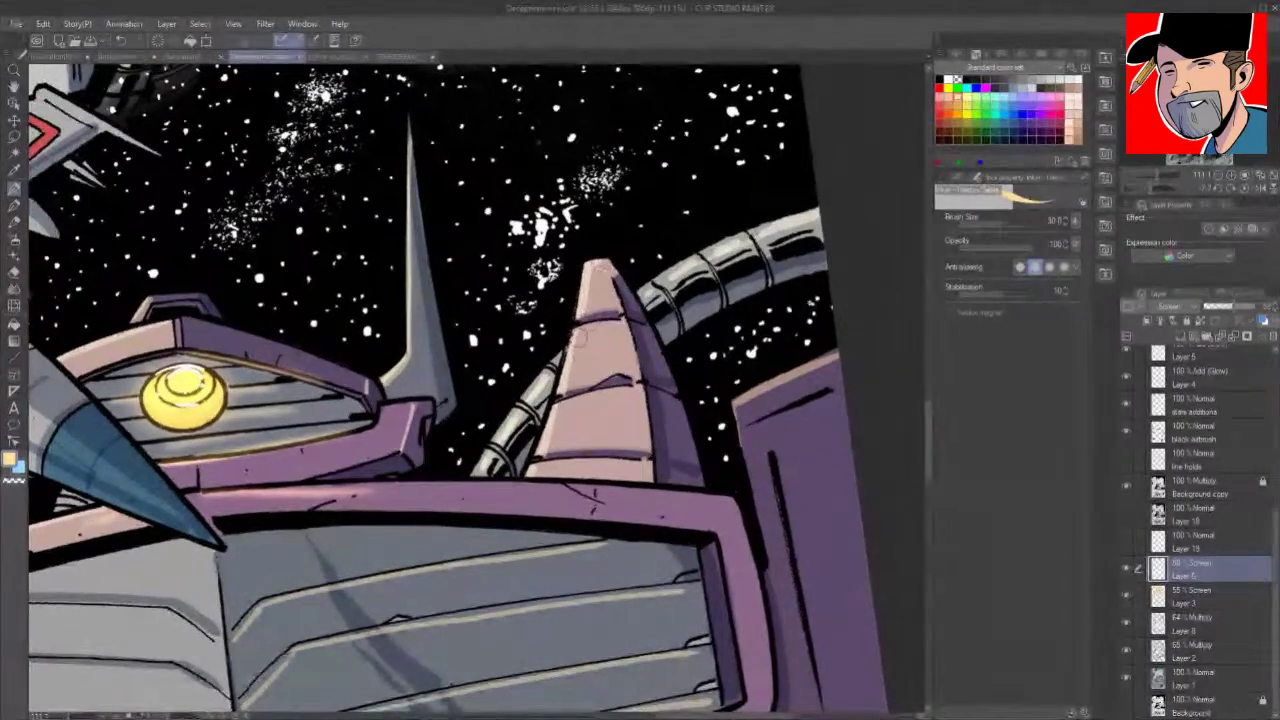
pyautogui.moveTo(577, 332); pyautogui.dragTo(622, 325)
pyautogui.moveTo(626, 388)
pyautogui.mouseDown()
pyautogui.moveTo(561, 408)
pyautogui.moveTo(546, 441)
pyautogui.mouseUp()
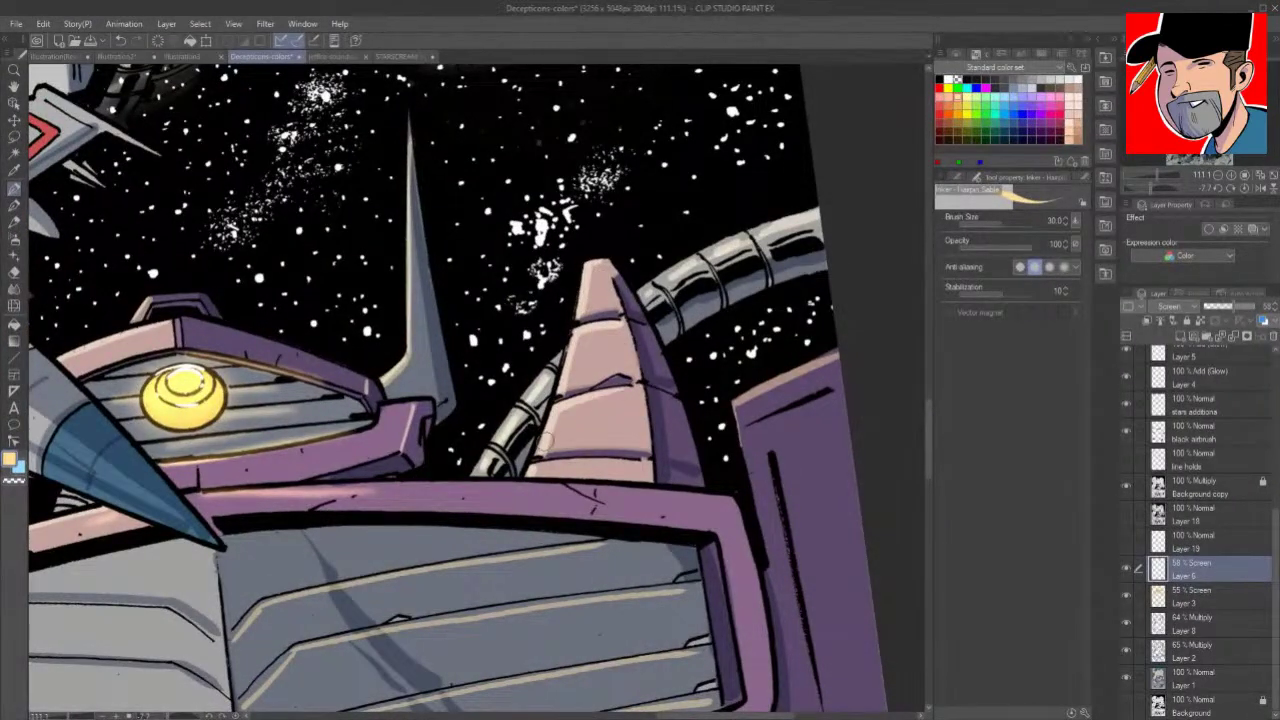
pyautogui.moveTo(630, 465); pyautogui.dragTo(534, 470)
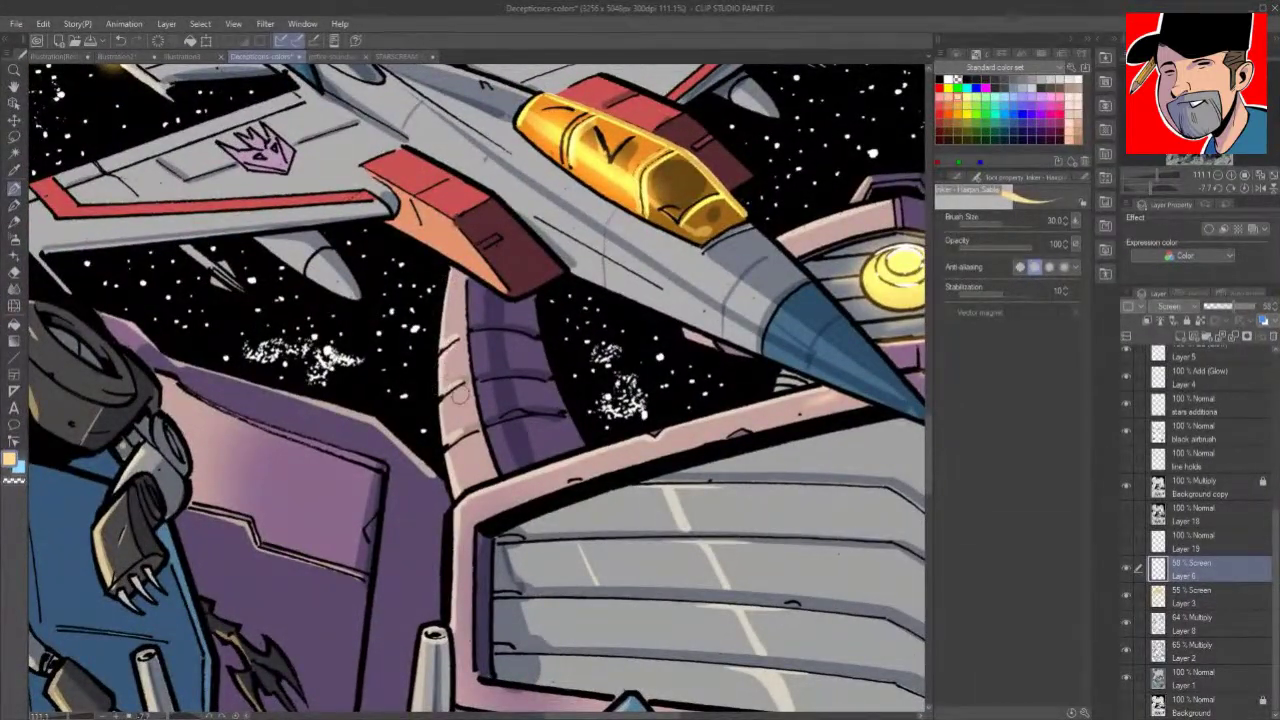
# Step: Highlight the outer edge and segments of the curved purple horn below the jet
pyautogui.moveTo(449, 398)
pyautogui.mouseDown()
pyautogui.moveTo(443, 433)
pyautogui.moveTo(467, 421)
pyautogui.moveTo(468, 439)
pyautogui.moveTo(450, 461)
pyautogui.moveTo(455, 481)
pyautogui.moveTo(426, 466)
pyautogui.moveTo(443, 489)
pyautogui.moveTo(392, 438)
pyautogui.moveTo(440, 485)
pyautogui.mouseUp()
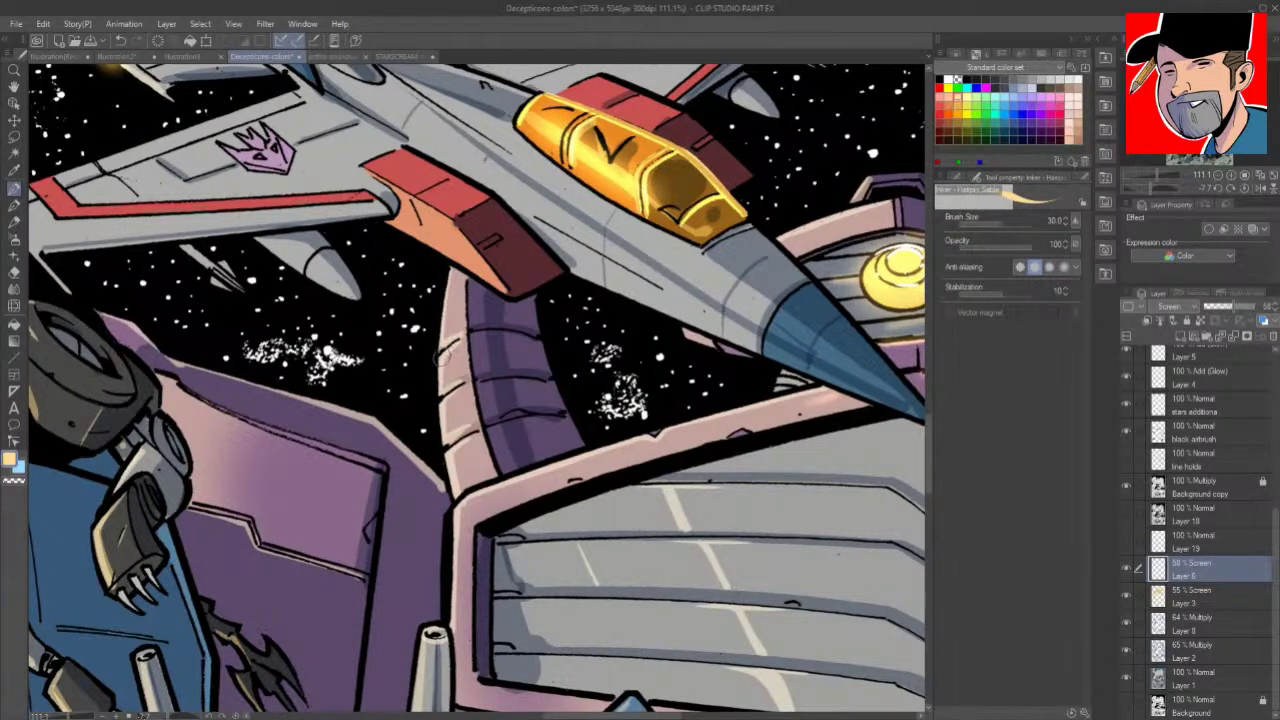
pyautogui.moveTo(496, 528)
pyautogui.mouseDown()
pyautogui.moveTo(518, 509)
pyautogui.moveTo(482, 492)
pyautogui.mouseUp()
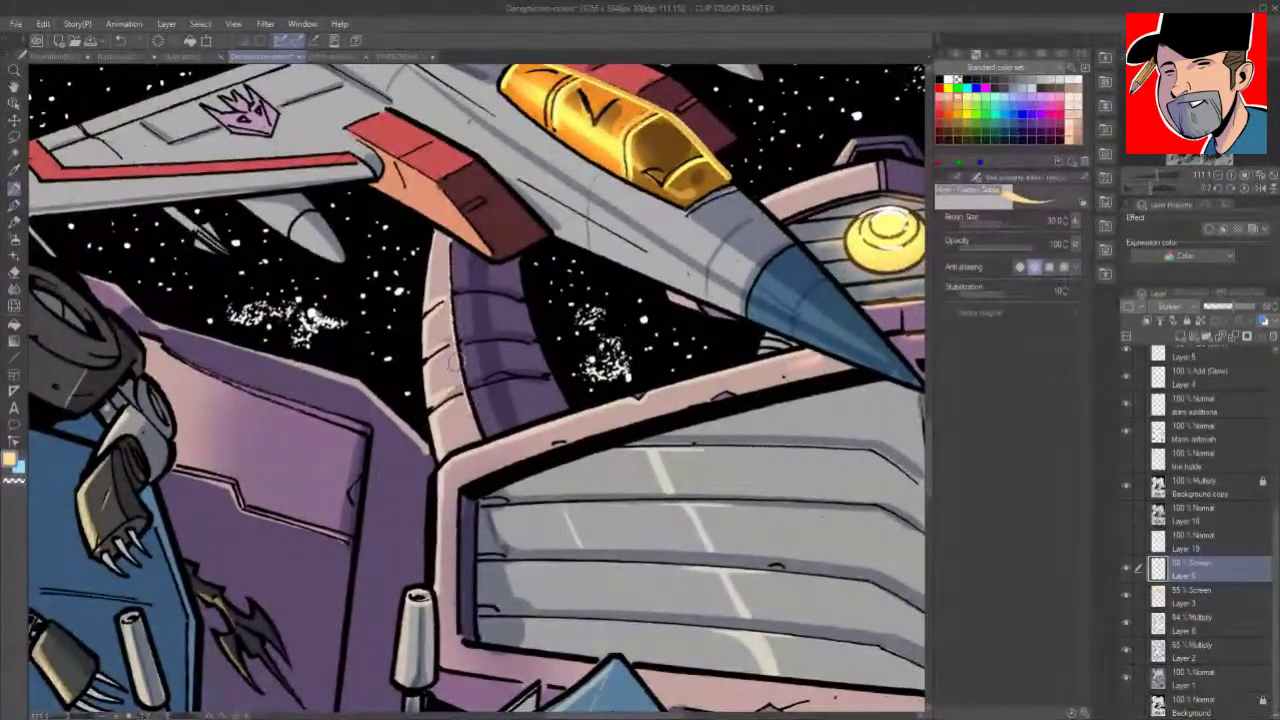
pyautogui.moveTo(692, 468); pyautogui.dragTo(716, 459)
# Step: Paint pale highlights on the dark clawed shape against the purple panel
pyautogui.moveTo(556, 559); pyautogui.dragTo(881, 367)
pyautogui.moveTo(527, 445); pyautogui.dragTo(598, 370)
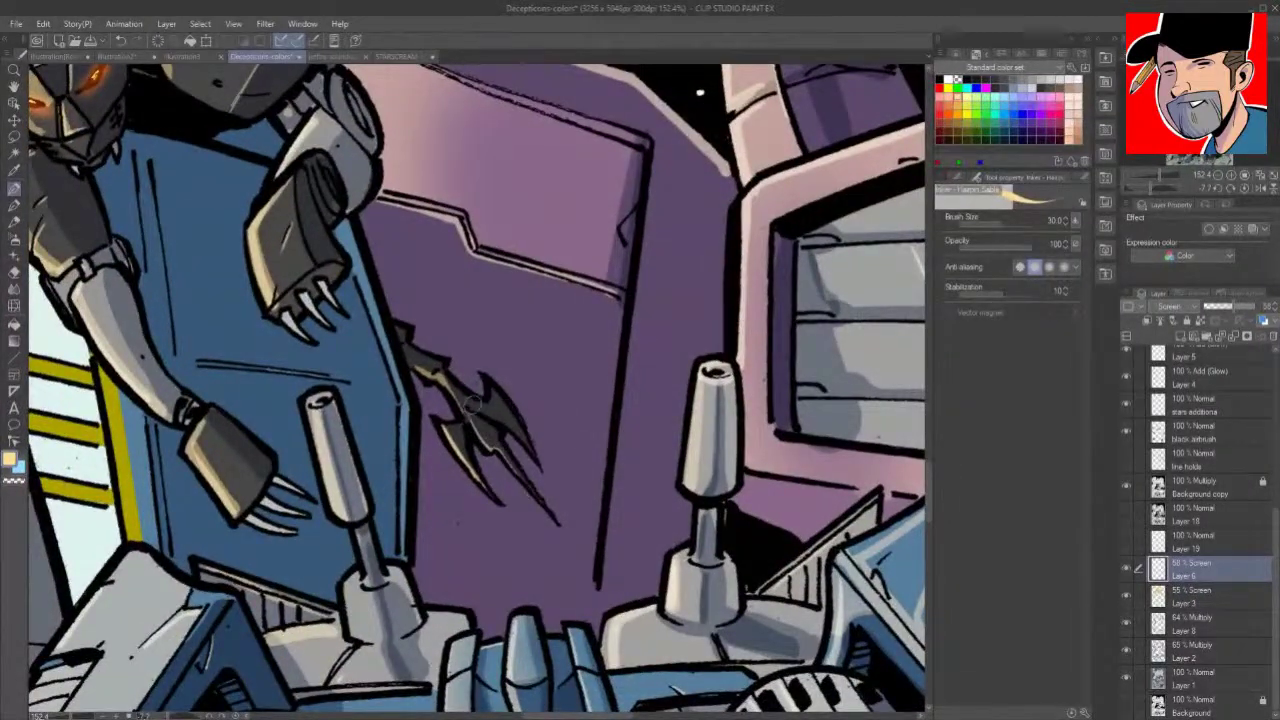
pyautogui.moveTo(499, 421); pyautogui.dragTo(526, 446)
pyautogui.moveTo(440, 378); pyautogui.dragTo(465, 418)
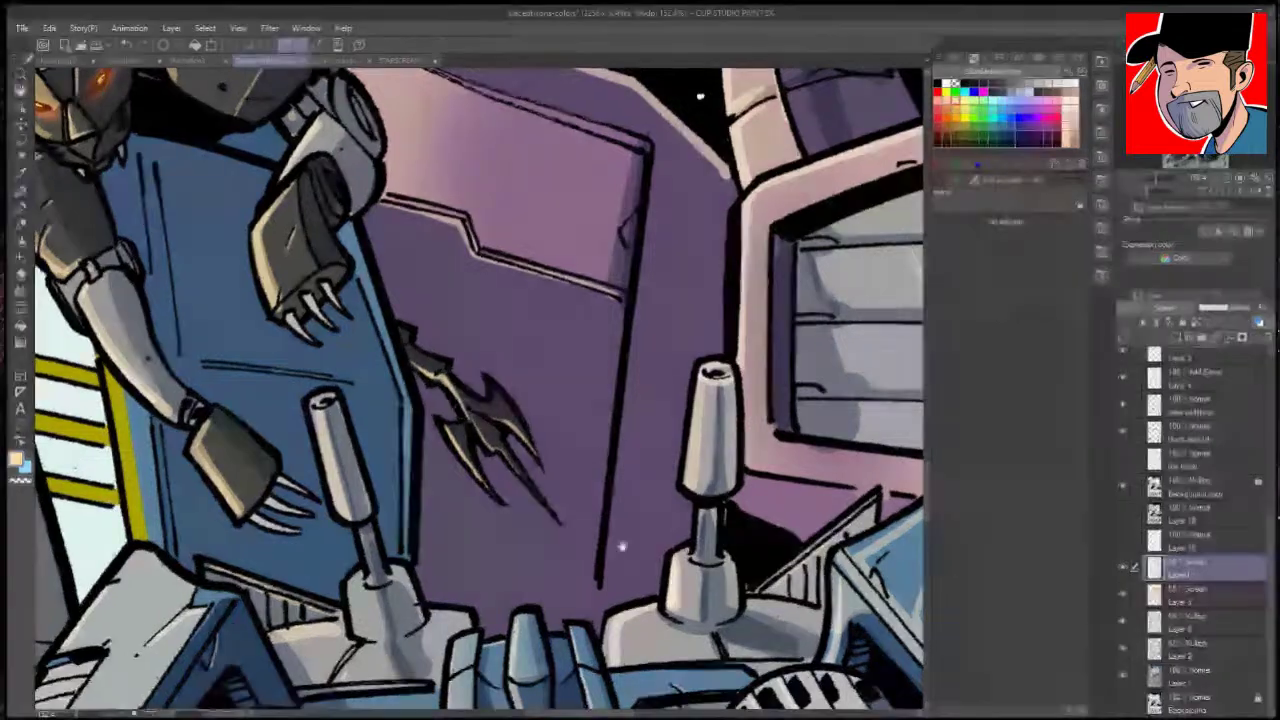
# Step: Add highlight strokes along the edge of the blue panel beside the dark clawed shape
pyautogui.moveTo(623, 547); pyautogui.dragTo(850, 466)
pyautogui.moveTo(651, 479); pyautogui.dragTo(724, 587)
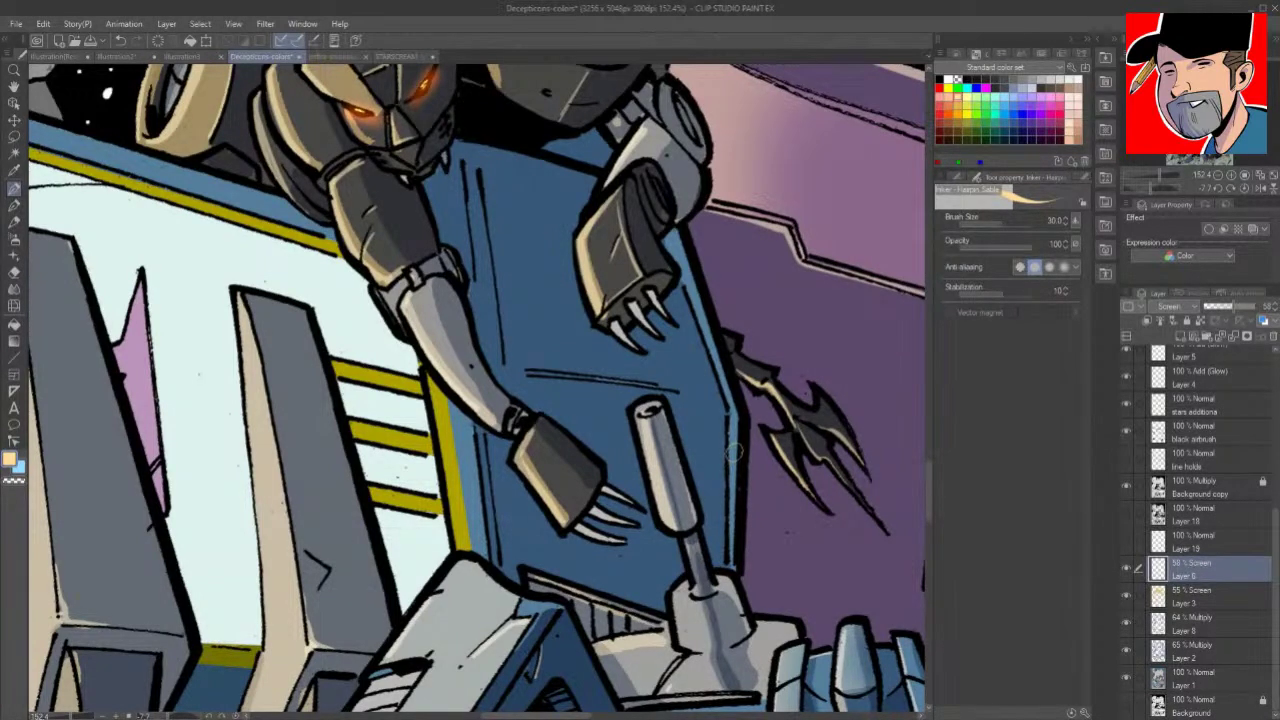
pyautogui.moveTo(736, 448); pyautogui.dragTo(723, 477)
pyautogui.moveTo(768, 413); pyautogui.dragTo(720, 477)
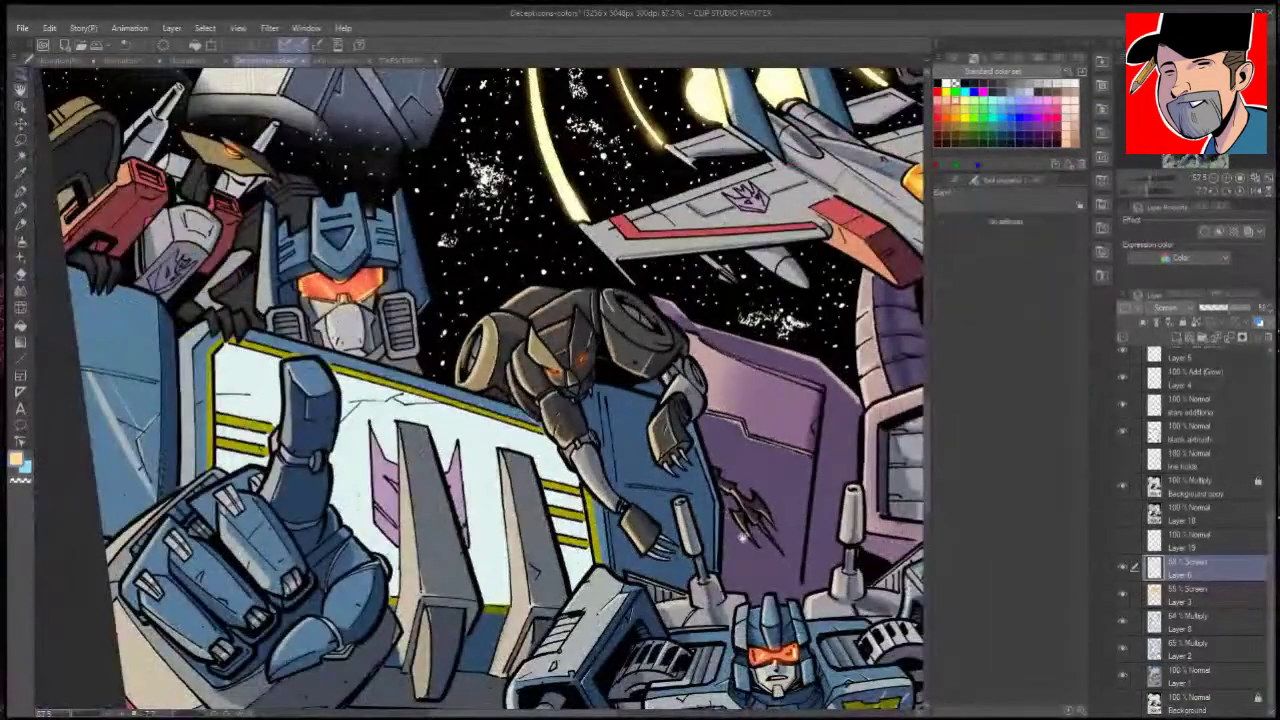
# Step: Examine the panther, the blue robots and the jet together at wider and rotated views
pyautogui.scroll(3, 792, 521)
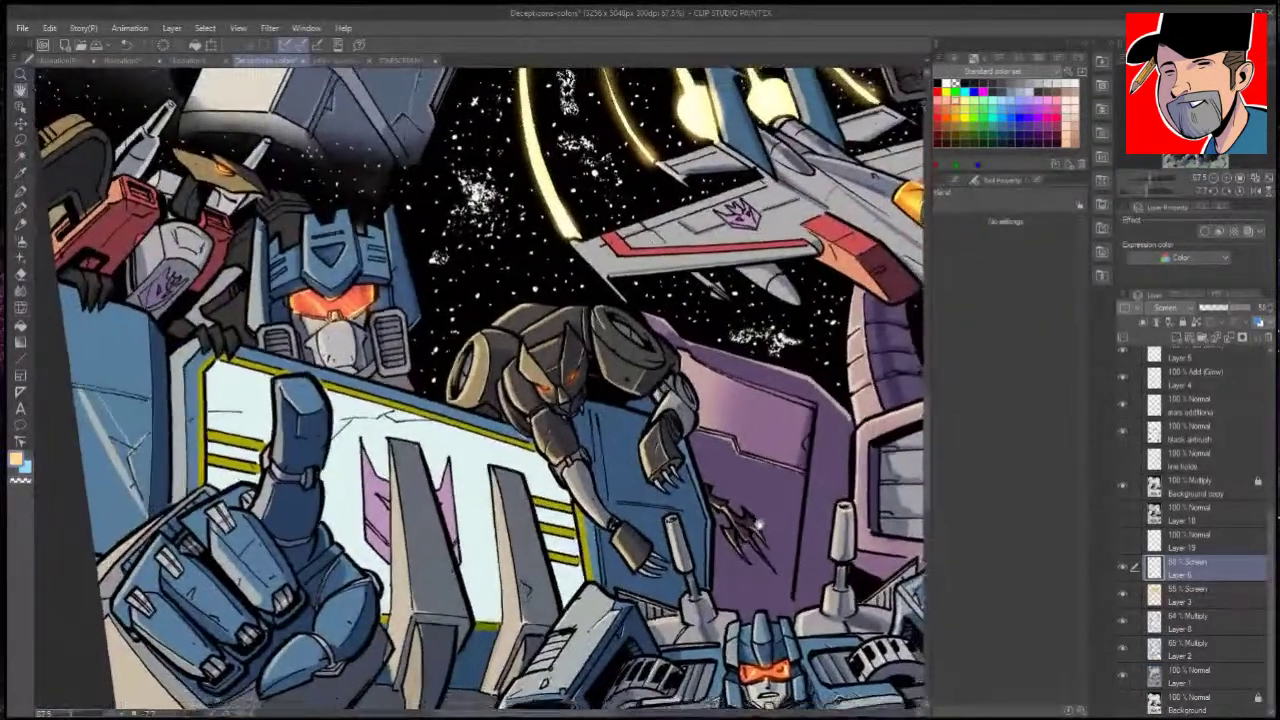
pyautogui.moveTo(793, 521); pyautogui.dragTo(797, 269)
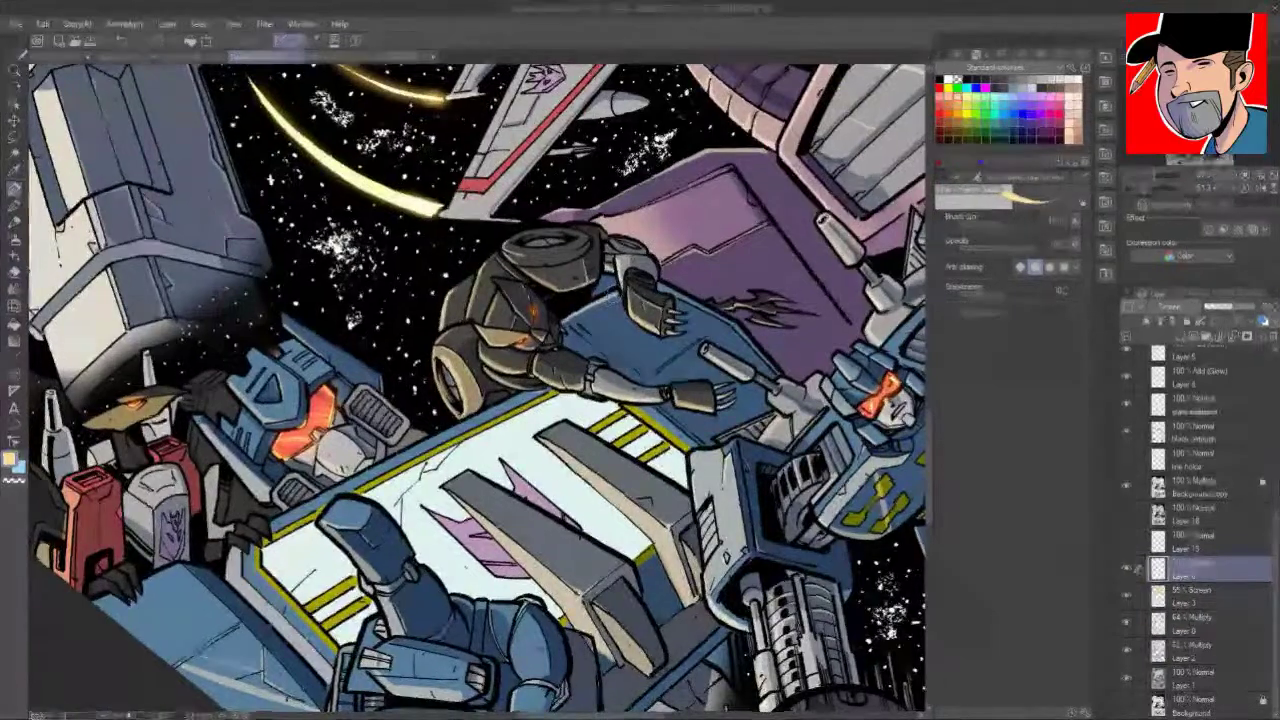
pyautogui.hotkey('shift', 'space')
pyautogui.moveTo(580, 326); pyautogui.dragTo(566, 544)
pyautogui.moveTo(577, 466); pyautogui.dragTo(567, 504)
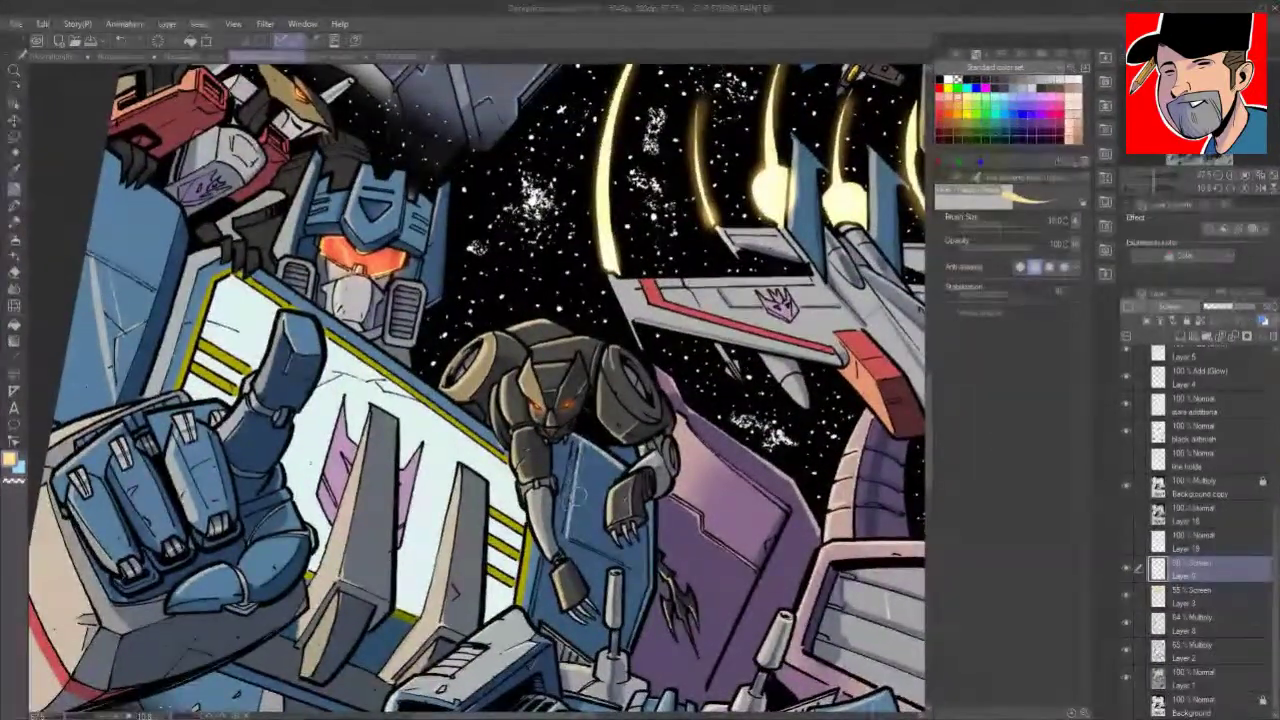
pyautogui.press('space')
pyautogui.moveTo(630, 312)
pyautogui.mouseDown()
pyautogui.moveTo(441, 336)
pyautogui.moveTo(430, 356)
pyautogui.mouseUp()
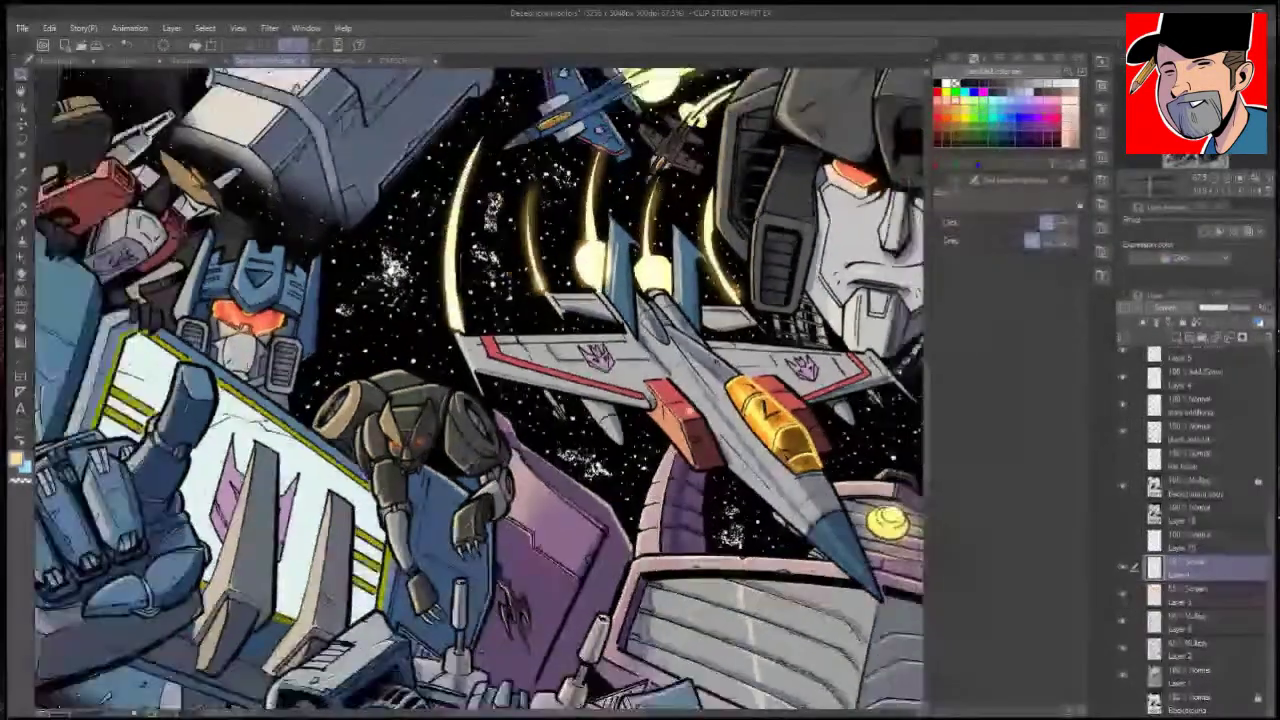
pyautogui.moveTo(706, 429); pyautogui.dragTo(812, 429)
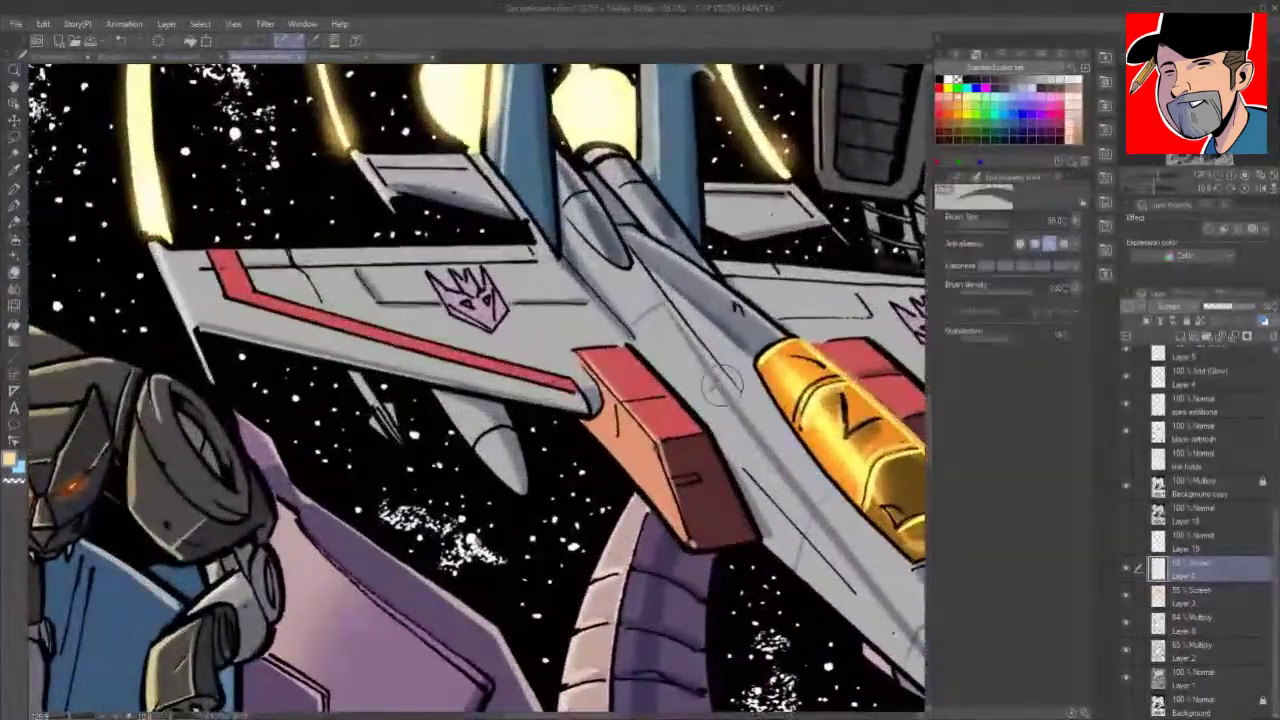
# Step: Paint pale highlights on the jet's tail fins and on the missiles beneath its wing
pyautogui.moveTo(714, 386); pyautogui.dragTo(680, 323)
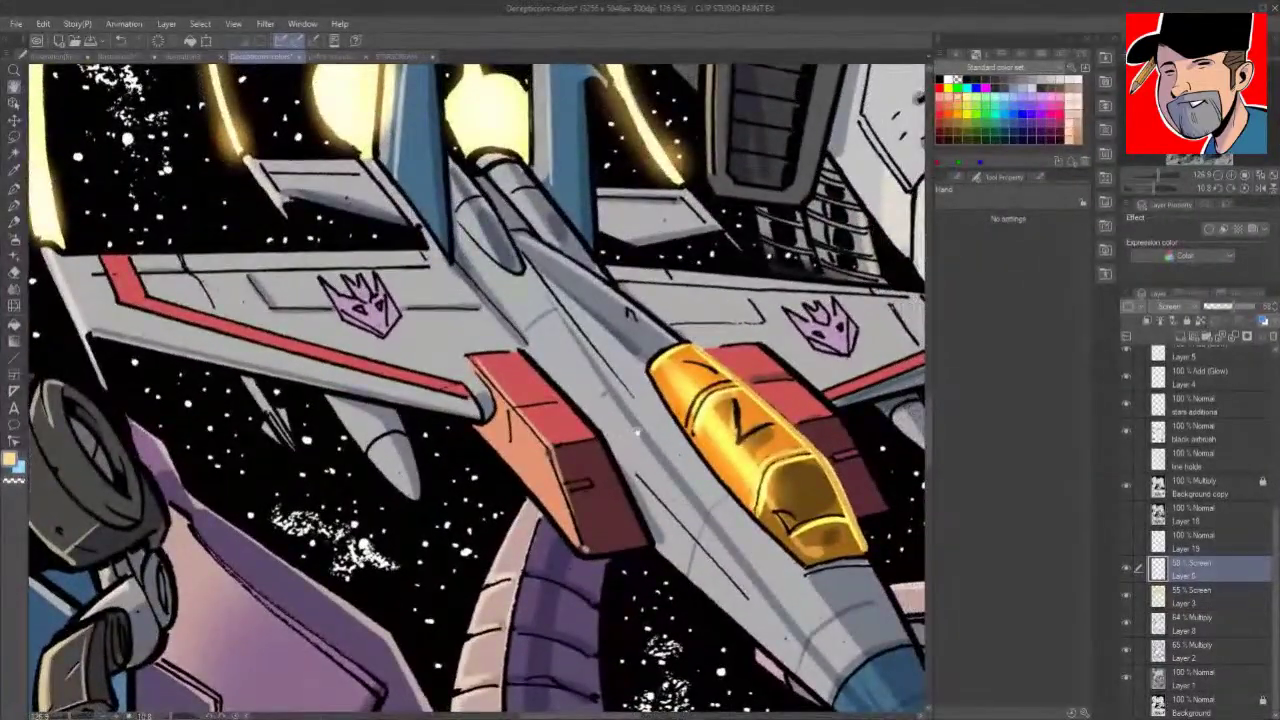
pyautogui.scroll(3, 641, 426)
pyautogui.moveTo(645, 428); pyautogui.dragTo(631, 438)
pyautogui.moveTo(429, 256)
pyautogui.mouseDown()
pyautogui.moveTo(454, 233)
pyautogui.moveTo(514, 222)
pyautogui.mouseUp()
pyautogui.moveTo(640, 430); pyautogui.dragTo(600, 273)
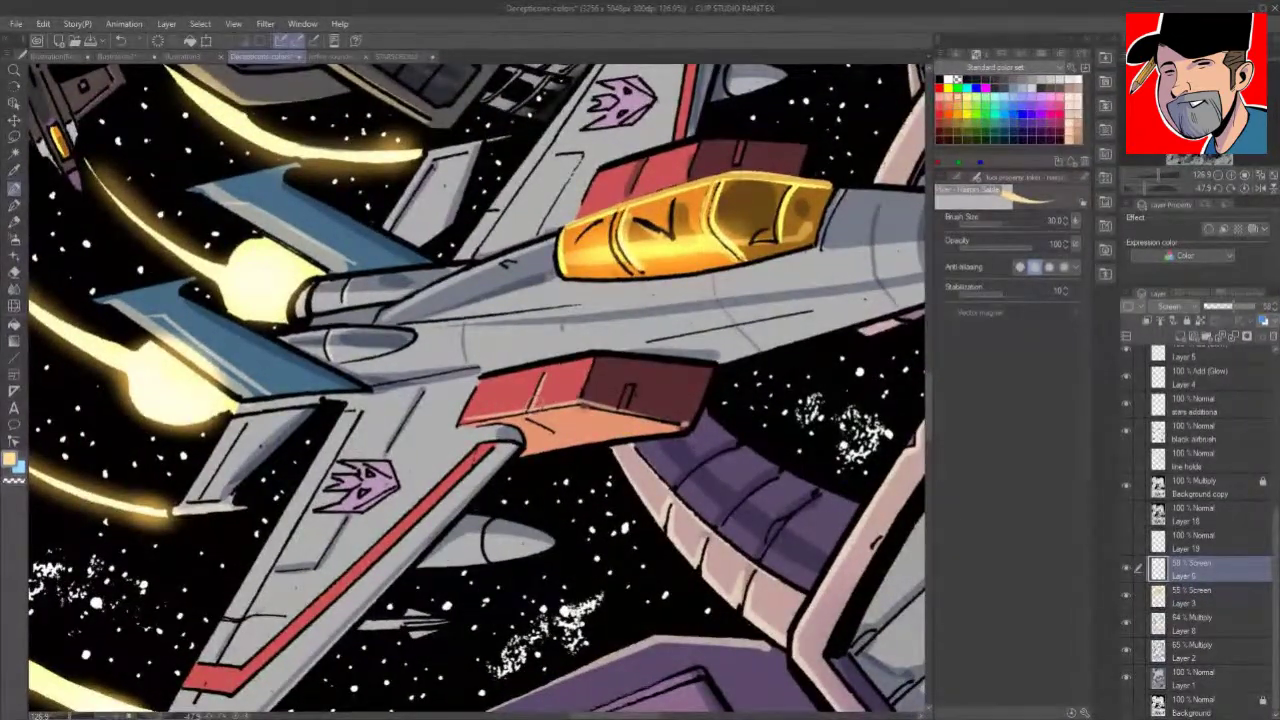
pyautogui.press('r')
pyautogui.moveTo(716, 341); pyautogui.dragTo(716, 492)
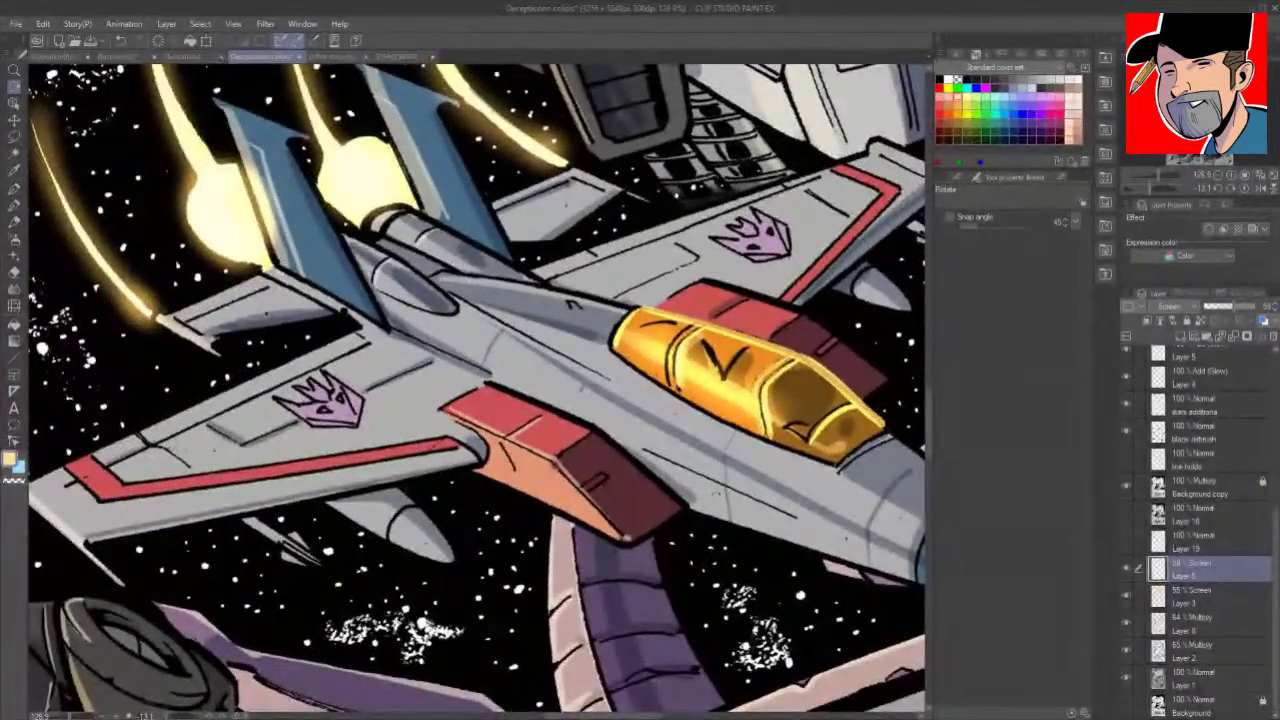
pyautogui.press('p')
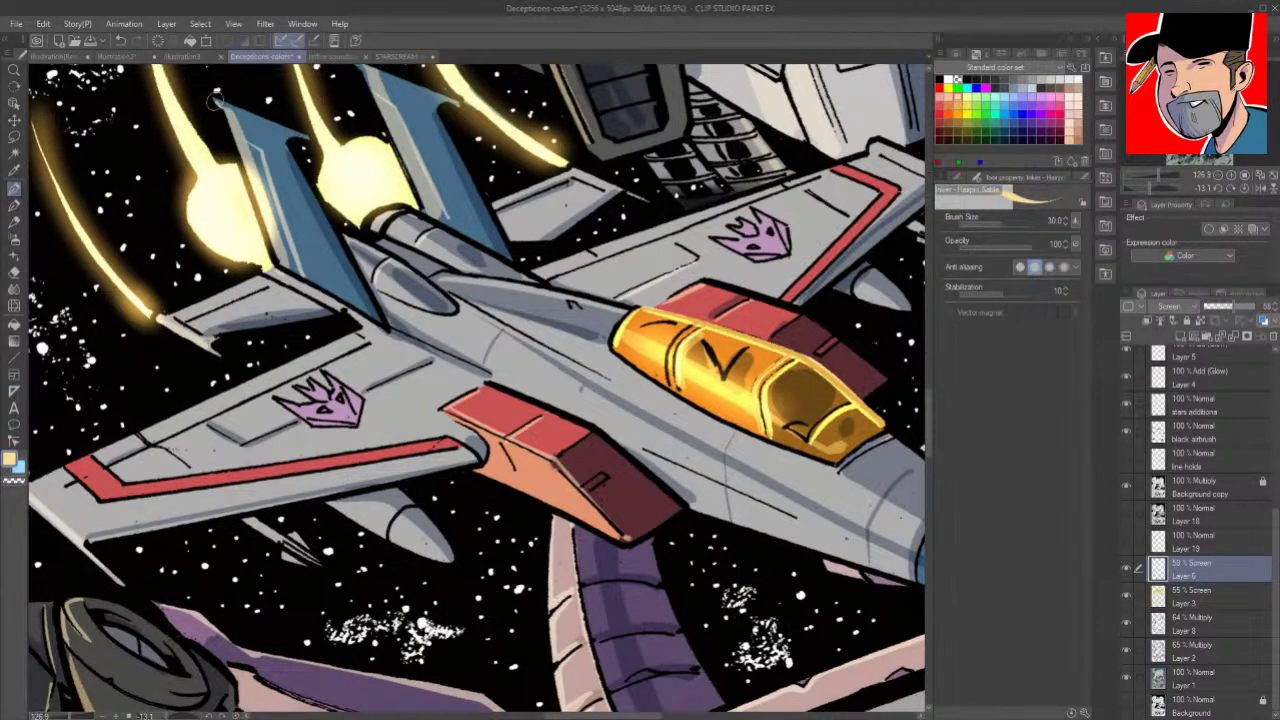
pyautogui.moveTo(334, 505); pyautogui.dragTo(427, 547)
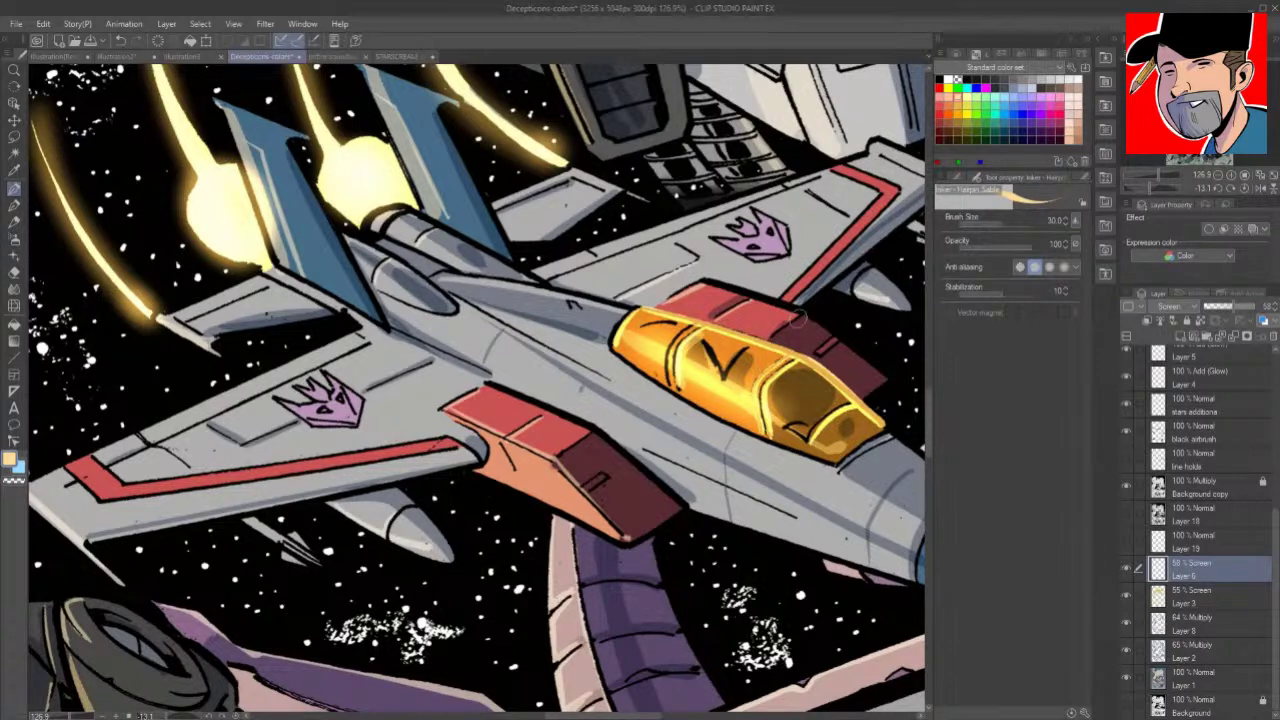
pyautogui.moveTo(250, 520); pyautogui.dragTo(278, 542)
# Step: Add highlight strokes to the chin and the dark side vent of the large grey face behind the jet
pyautogui.press('space')
pyautogui.moveTo(460, 415); pyautogui.dragTo(221, 525)
pyautogui.press('space')
pyautogui.moveTo(795, 283)
pyautogui.mouseDown()
pyautogui.moveTo(713, 357)
pyautogui.moveTo(698, 478)
pyautogui.mouseUp()
pyautogui.hotkey('shift', 'space')
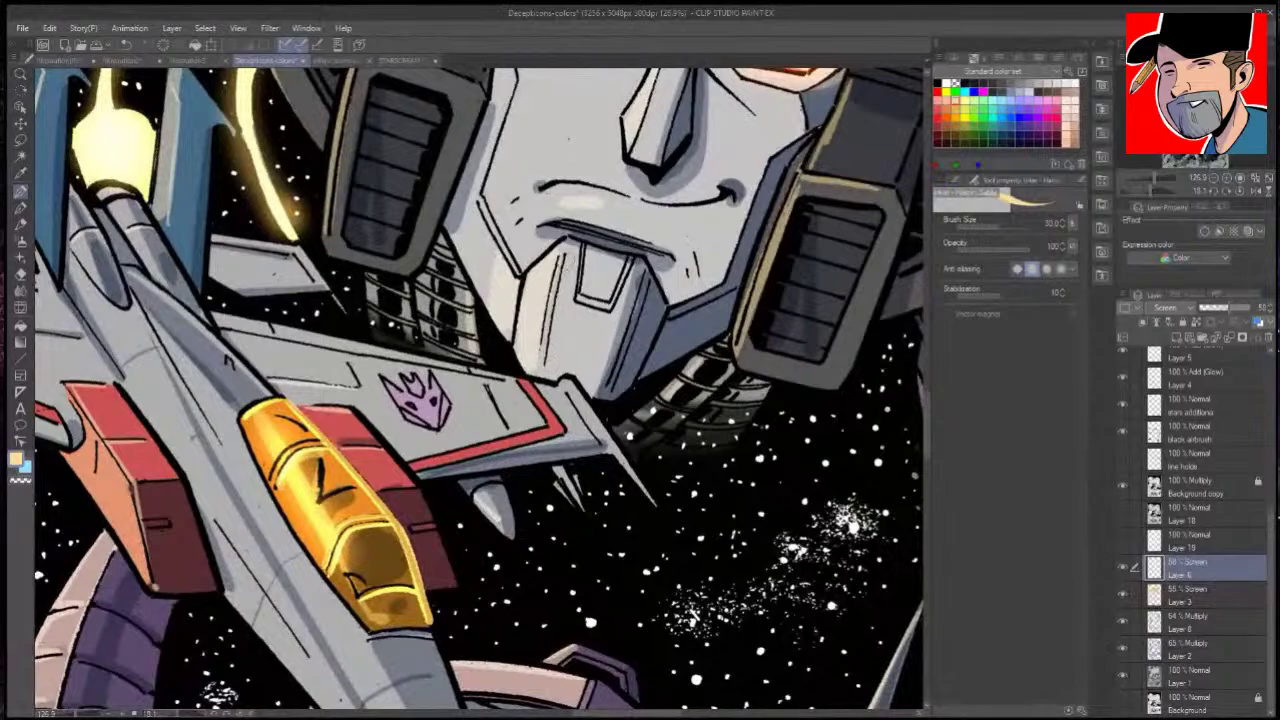
pyautogui.moveTo(566, 258); pyautogui.dragTo(543, 380)
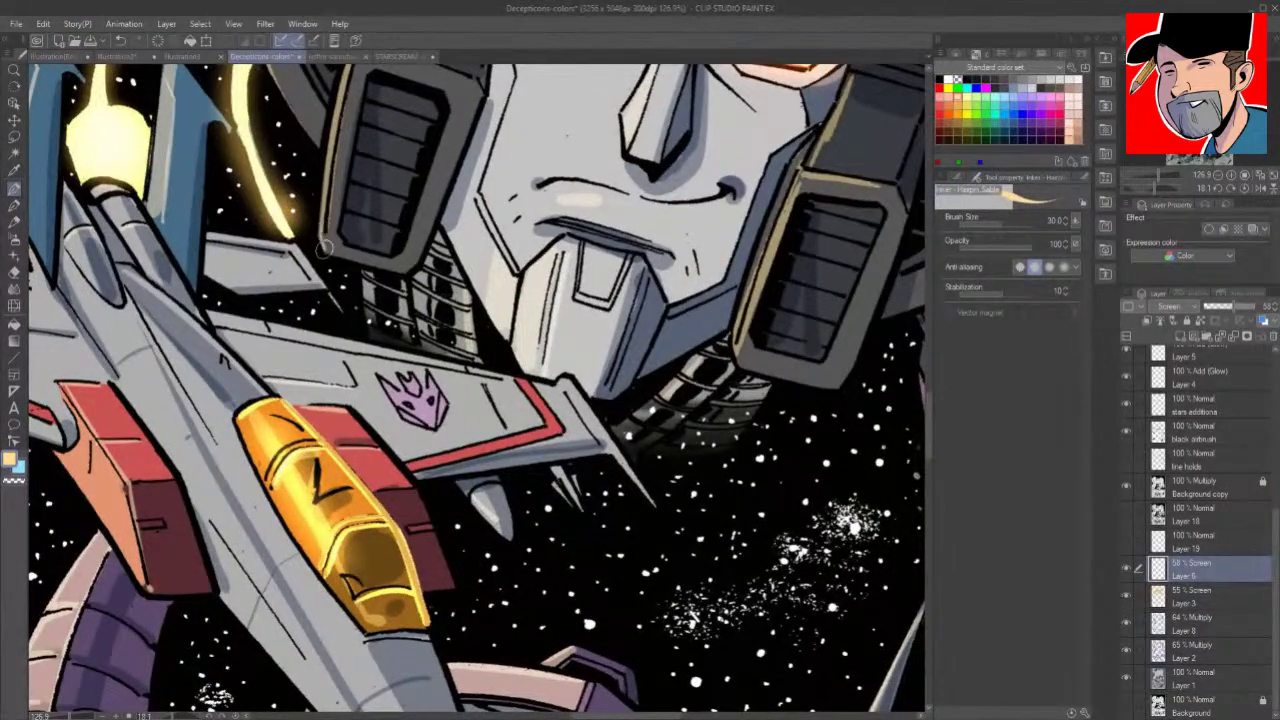
# Step: Look over the highlights across the whole artwork and save the Decepticons-colors file
pyautogui.hotkey('ctrl', 'space')
pyautogui.moveTo(705, 340); pyautogui.dragTo(550, 345)
pyautogui.press('space')
pyautogui.moveTo(560, 430); pyautogui.dragTo(577, 272)
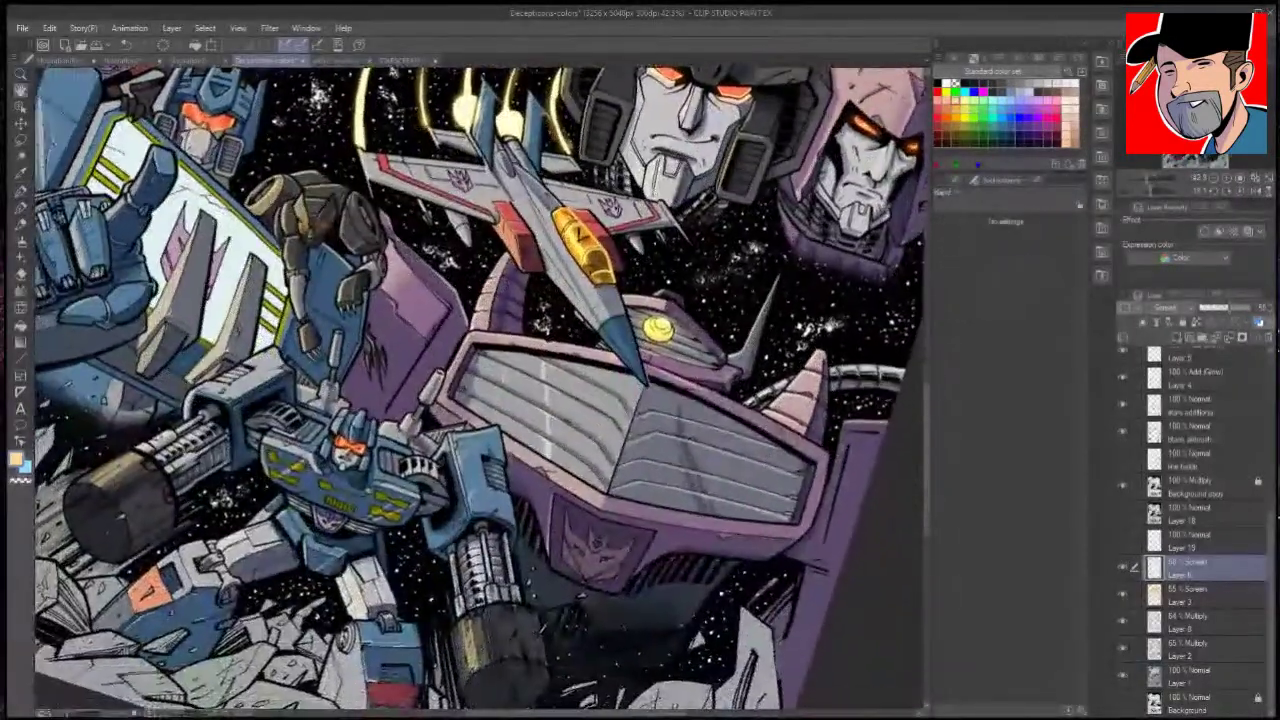
pyautogui.moveTo(651, 338); pyautogui.dragTo(665, 580)
pyautogui.moveTo(808, 420); pyautogui.dragTo(540, 712)
pyautogui.hotkey('shift', 'space')
pyautogui.hotkey('ctrl', 'space')
pyautogui.moveTo(743, 603); pyautogui.dragTo(885, 659)
pyautogui.press('space')
pyautogui.click(97, 45)
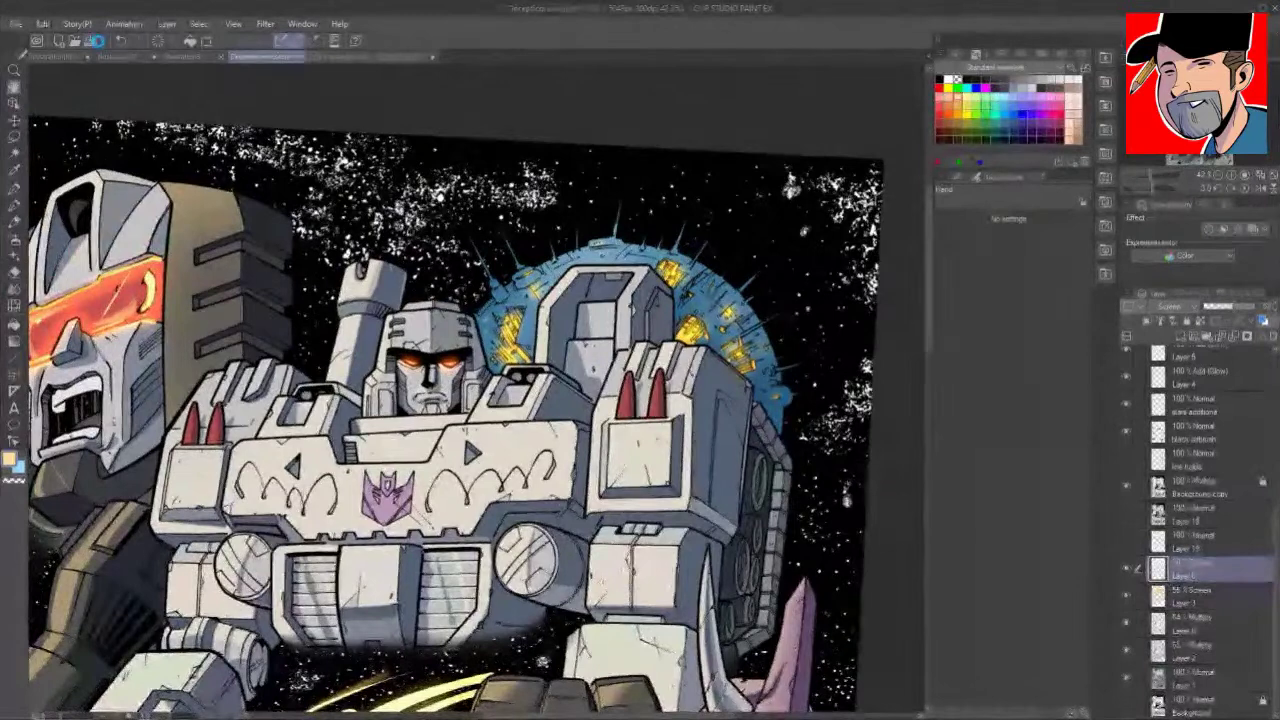
pyautogui.click(96, 41)
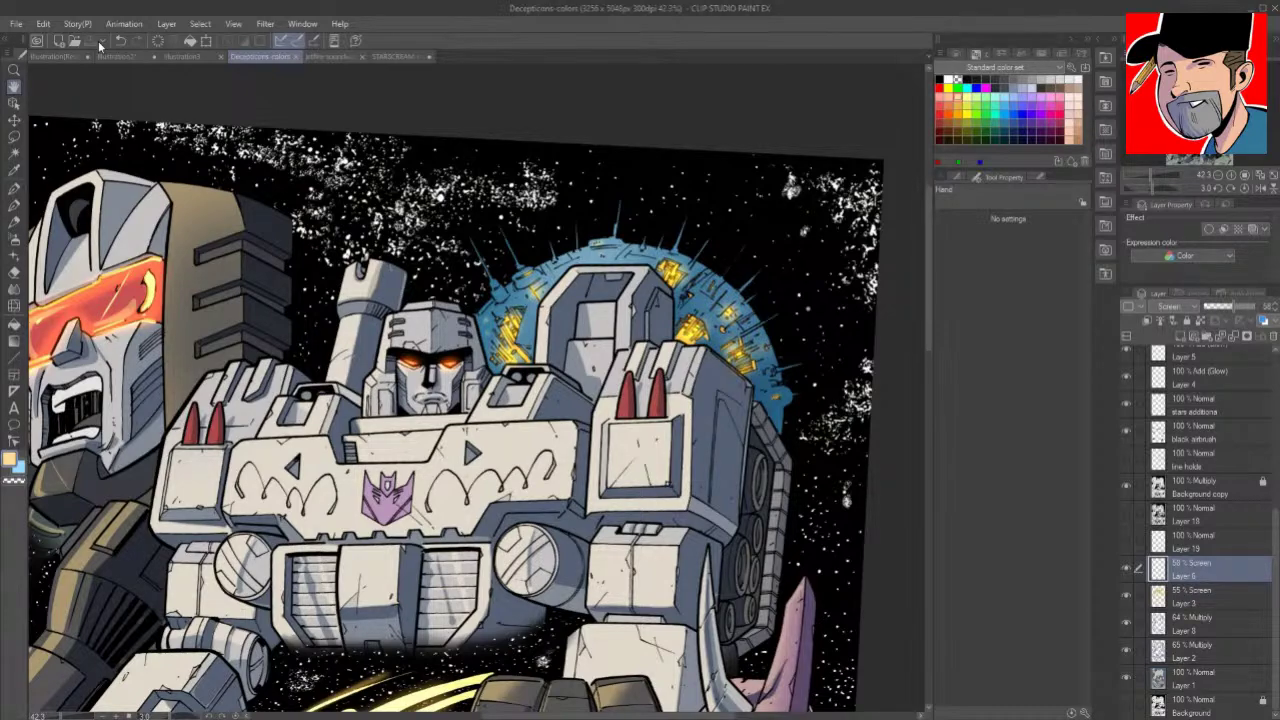
# Step: Toggle the visibility of Layer 6 off and on to compare the artwork with and without its Screen highlights
pyautogui.moveTo(920, 327)
pyautogui.mouseDown()
pyautogui.moveTo(920, 423)
pyautogui.moveTo(928, 321)
pyautogui.moveTo(956, 281)
pyautogui.moveTo(927, 326)
pyautogui.mouseUp()
pyautogui.scroll(-3, 927, 341)
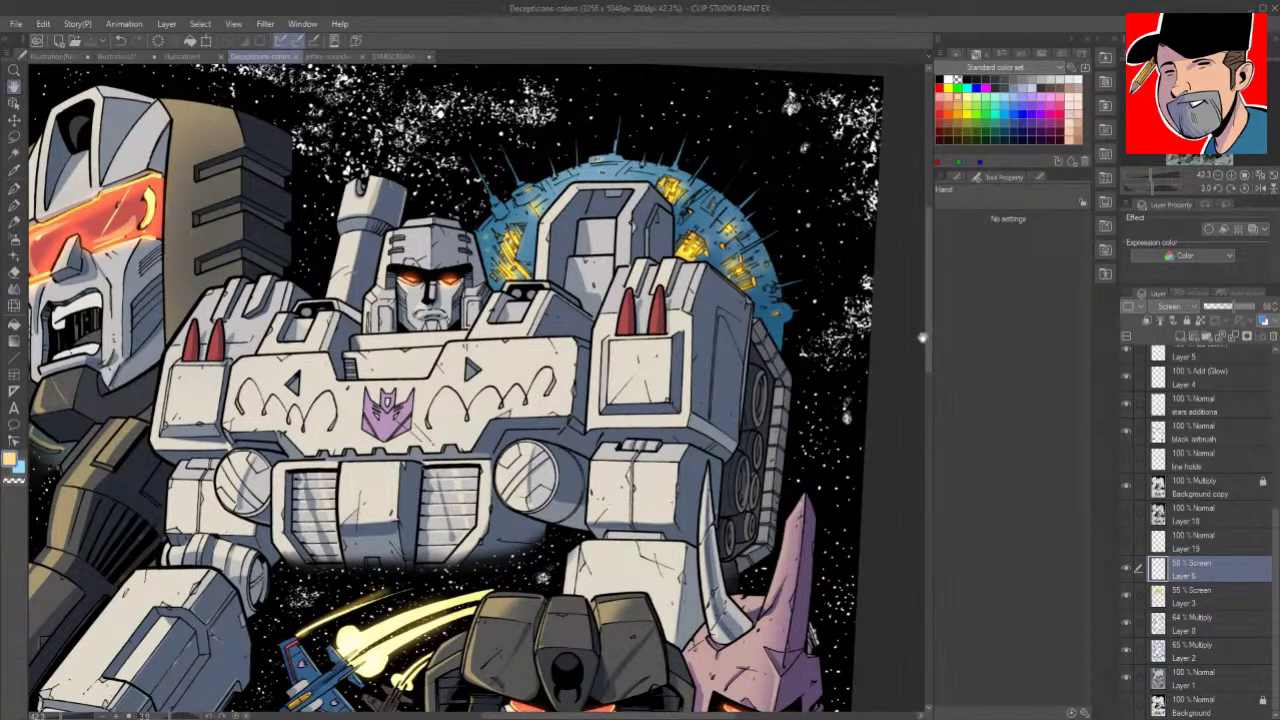
pyautogui.scroll(-1, 928, 338)
pyautogui.scroll(4, 888, 316)
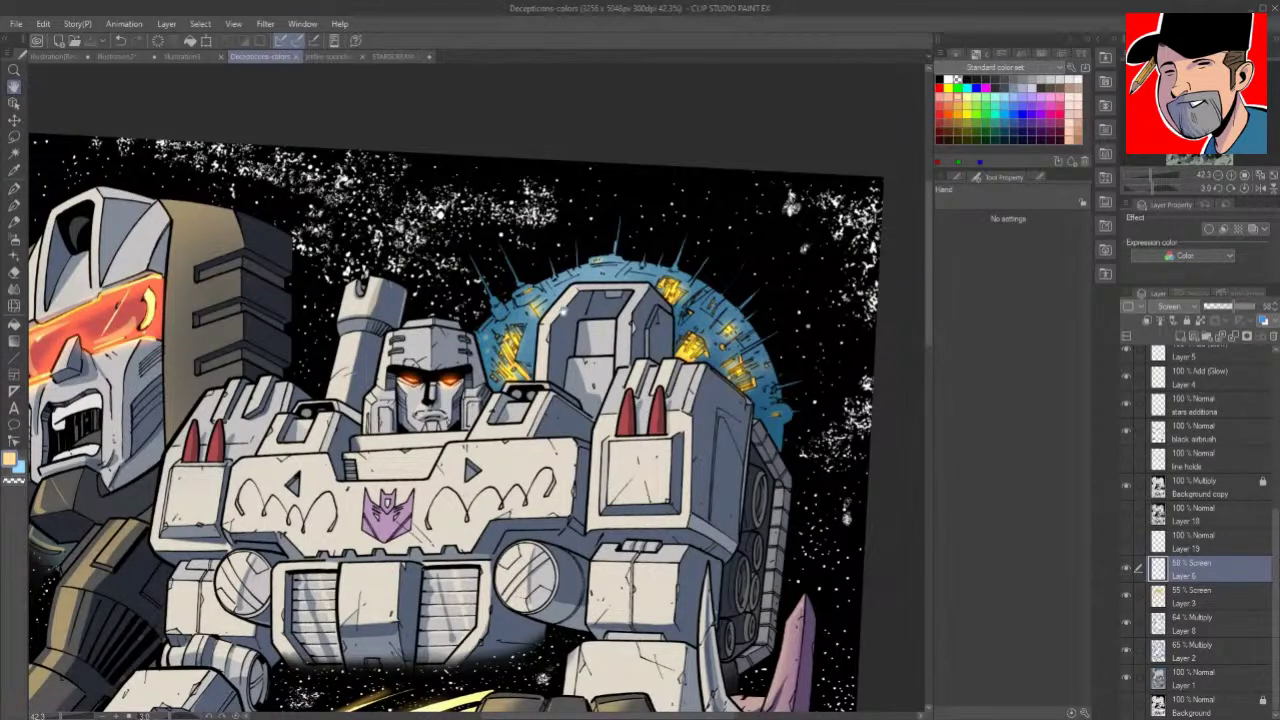
pyautogui.click(1129, 571)
pyautogui.click(1129, 571)
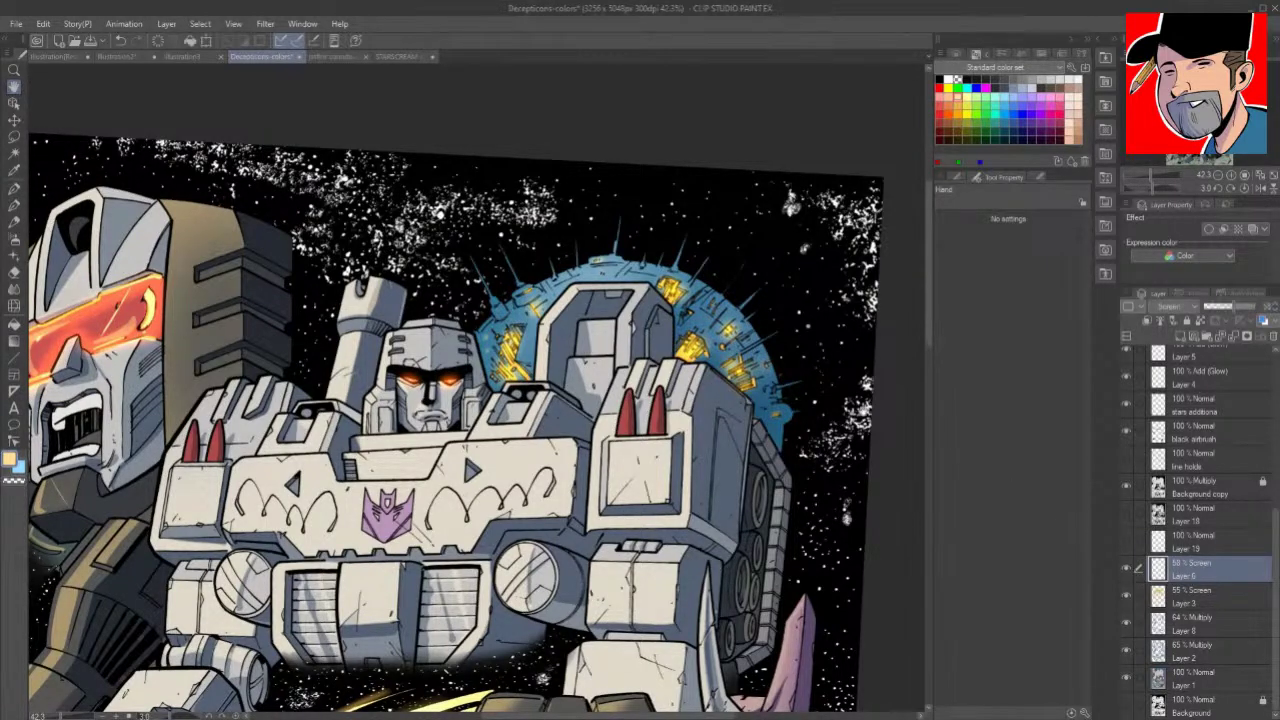
# Step: Paint pale highlight strokes on the panels and towers across the upper part of the blue planet behind Megatron
pyautogui.hotkey('ctrl', 'space')
pyautogui.moveTo(702, 337); pyautogui.dragTo(825, 352)
pyautogui.press('space')
pyautogui.moveTo(381, 231)
pyautogui.mouseDown()
pyautogui.moveTo(388, 247)
pyautogui.moveTo(379, 220)
pyautogui.mouseUp()
pyautogui.moveTo(322, 257); pyautogui.dragTo(328, 252)
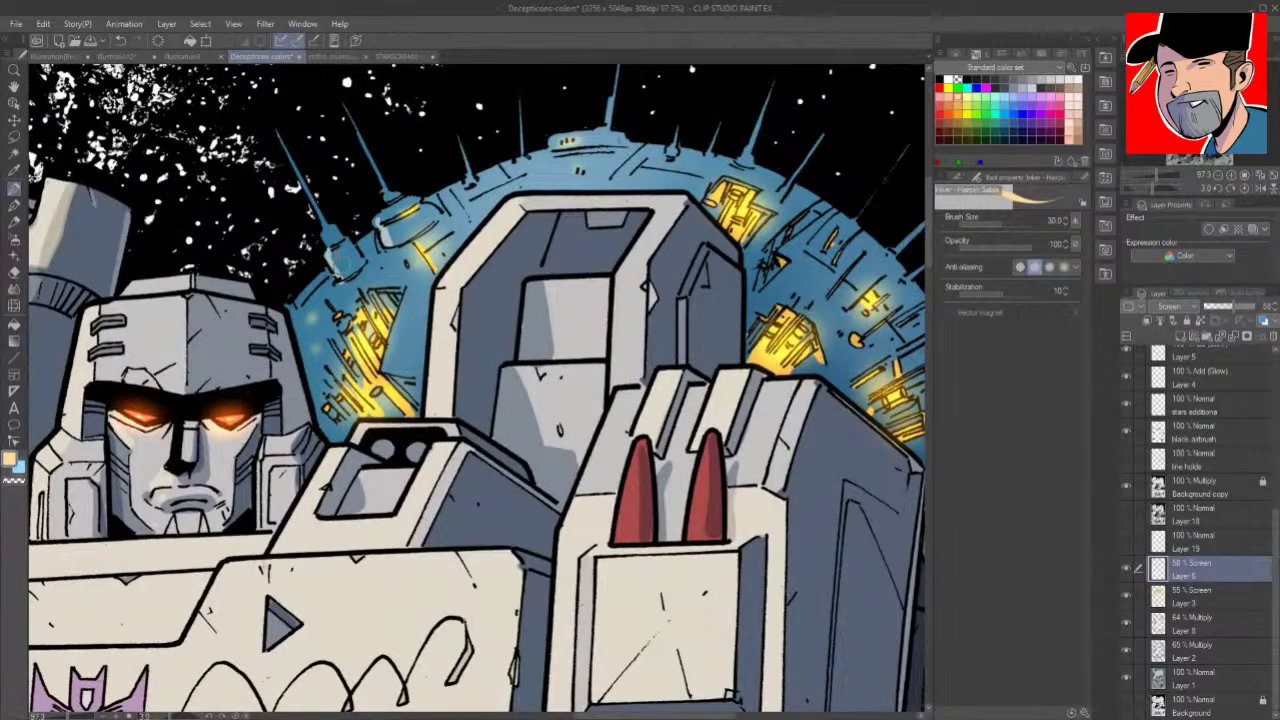
pyautogui.moveTo(337, 314); pyautogui.dragTo(330, 352)
pyautogui.moveTo(403, 291)
pyautogui.mouseDown()
pyautogui.moveTo(383, 371)
pyautogui.moveTo(405, 374)
pyautogui.mouseUp()
pyautogui.moveTo(476, 203); pyautogui.dragTo(524, 179)
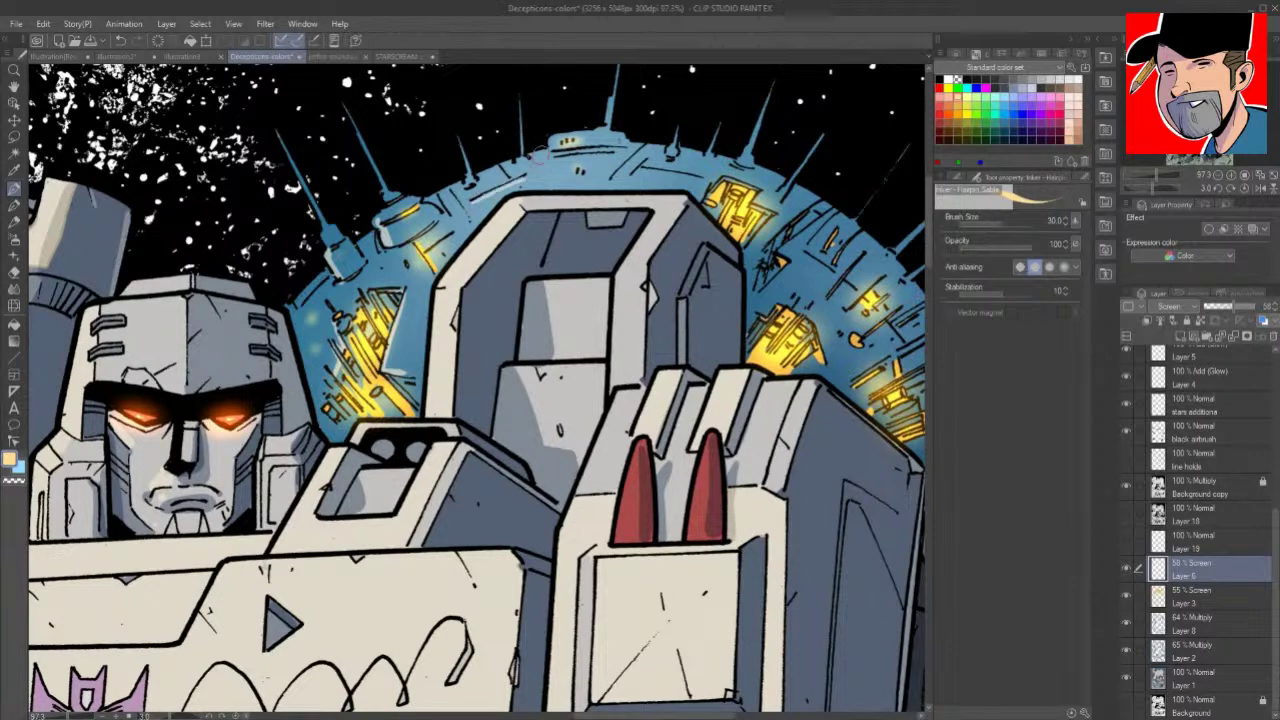
pyautogui.moveTo(614, 179)
pyautogui.mouseDown()
pyautogui.moveTo(646, 149)
pyautogui.moveTo(615, 179)
pyautogui.mouseUp()
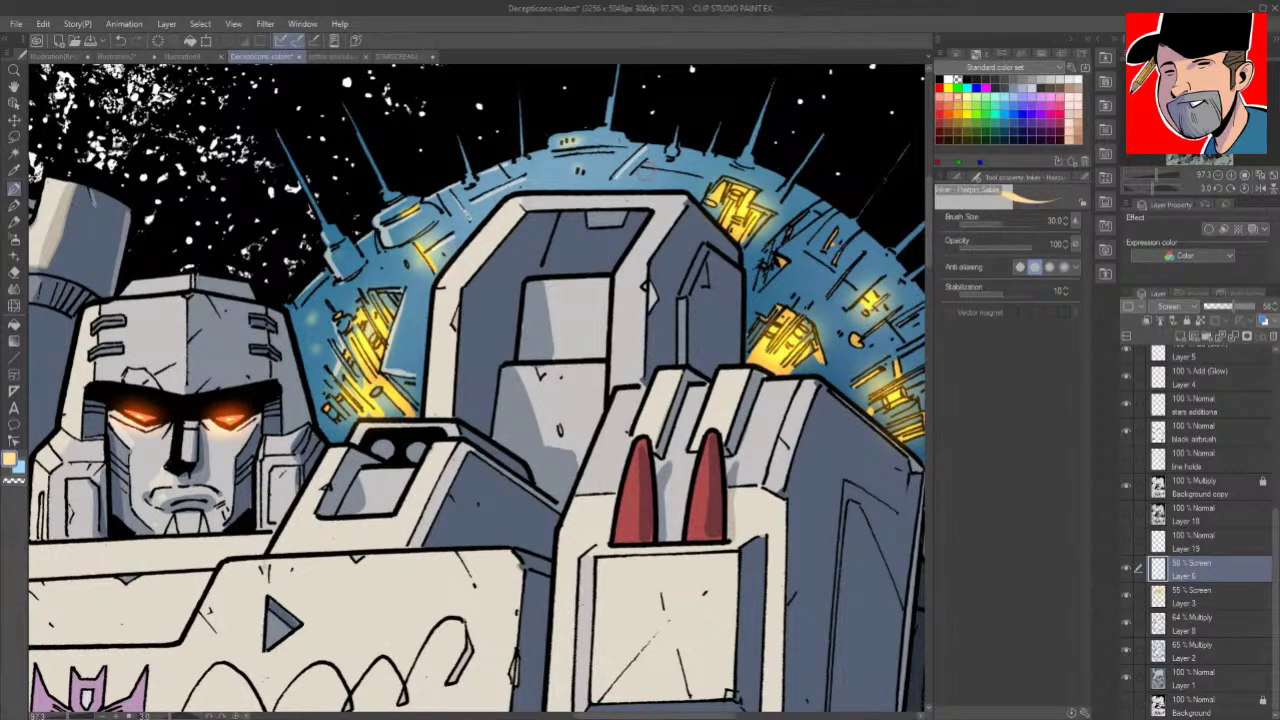
pyautogui.moveTo(642, 172); pyautogui.dragTo(690, 178)
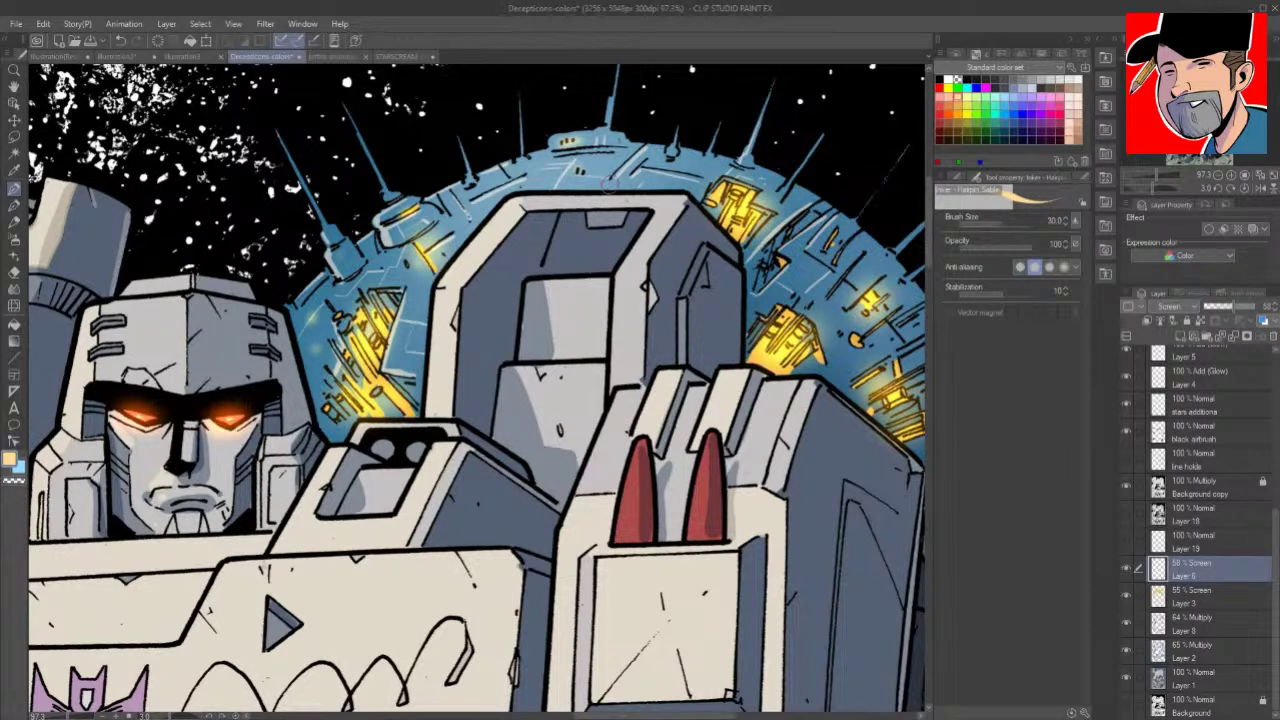
# Step: Add thin pale highlight lines between the lit buildings on the planet's right side
pyautogui.moveTo(805, 440); pyautogui.dragTo(572, 451)
pyautogui.moveTo(650, 348); pyautogui.dragTo(740, 348)
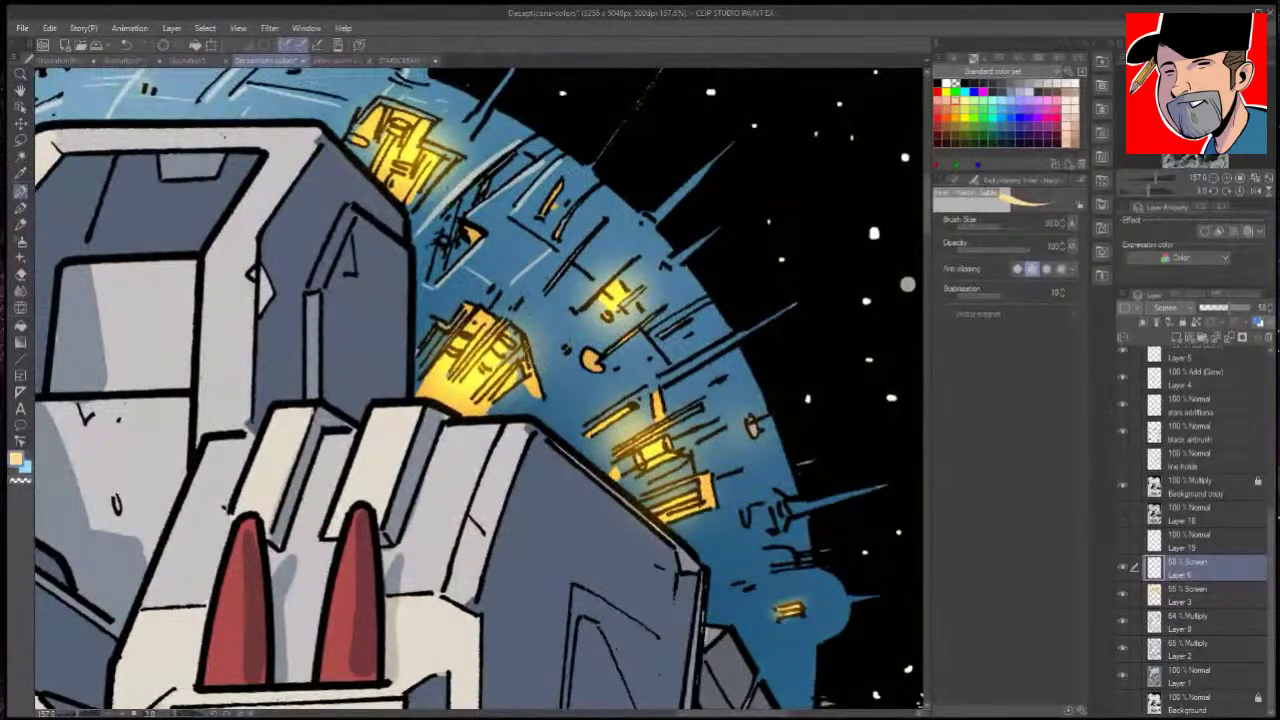
pyautogui.click(602, 316)
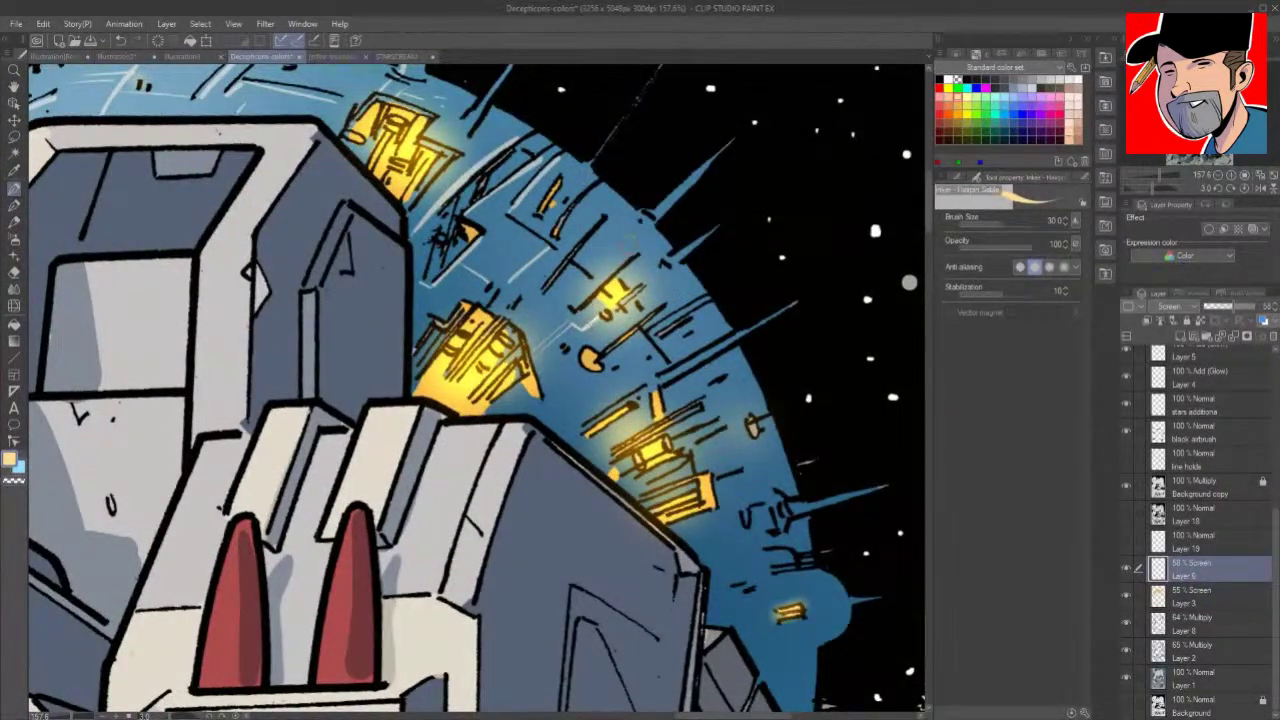
pyautogui.click(600, 266)
pyautogui.moveTo(608, 266); pyautogui.dragTo(620, 273)
pyautogui.moveTo(550, 423); pyautogui.dragTo(607, 382)
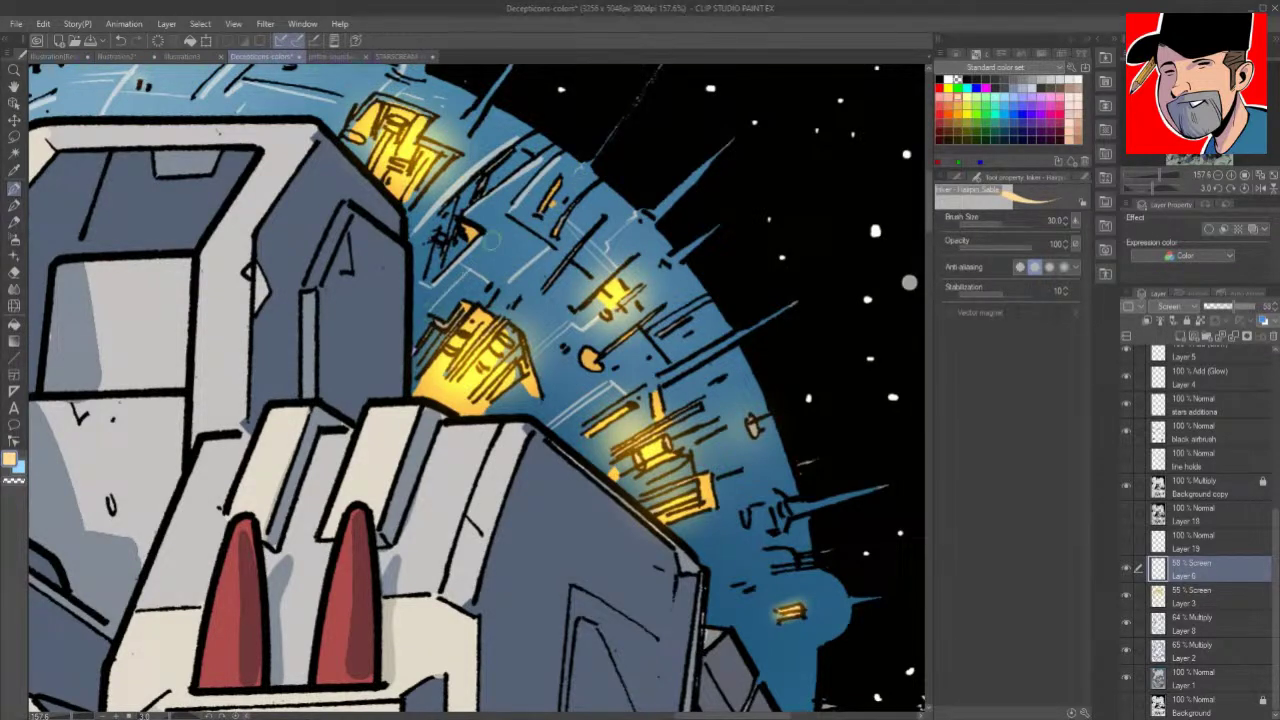
pyautogui.moveTo(664, 342); pyautogui.dragTo(691, 323)
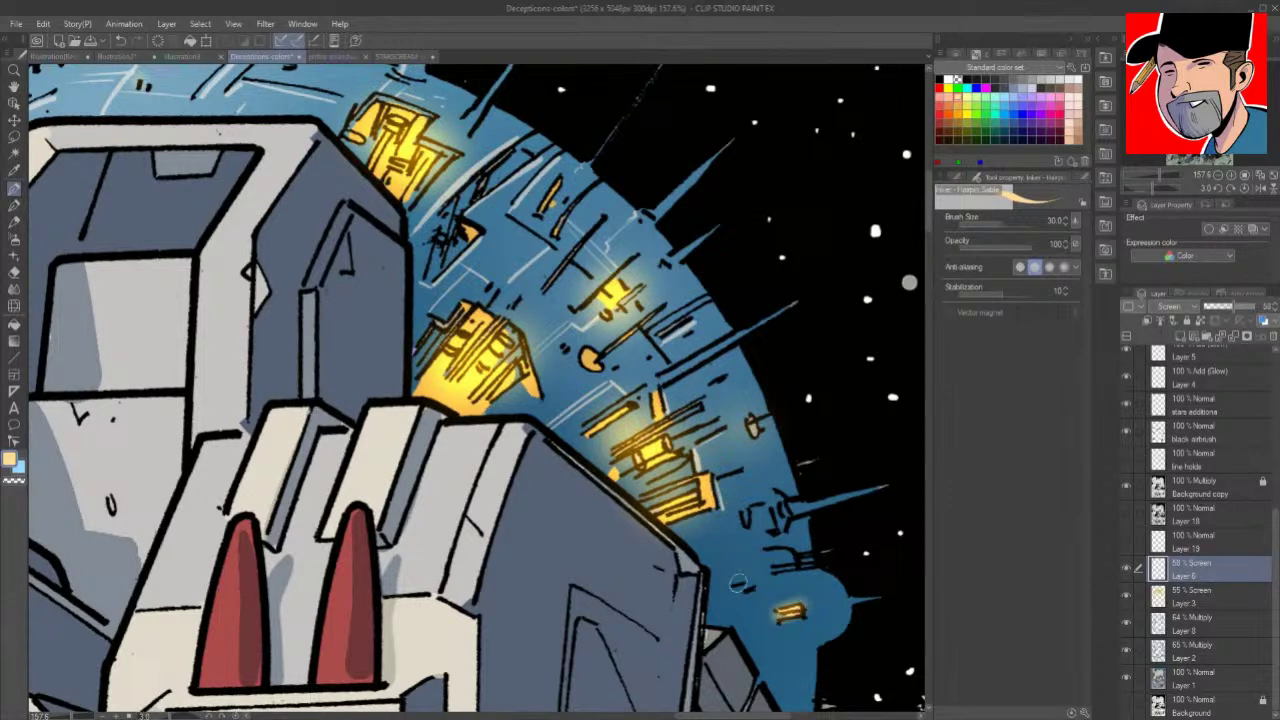
# Step: Draw pale highlight lines and dots on the planet's lower-right edge and its small dome
pyautogui.moveTo(720, 550); pyautogui.dragTo(726, 612)
pyautogui.moveTo(752, 654); pyautogui.dragTo(786, 648)
pyautogui.moveTo(804, 577); pyautogui.dragTo(822, 640)
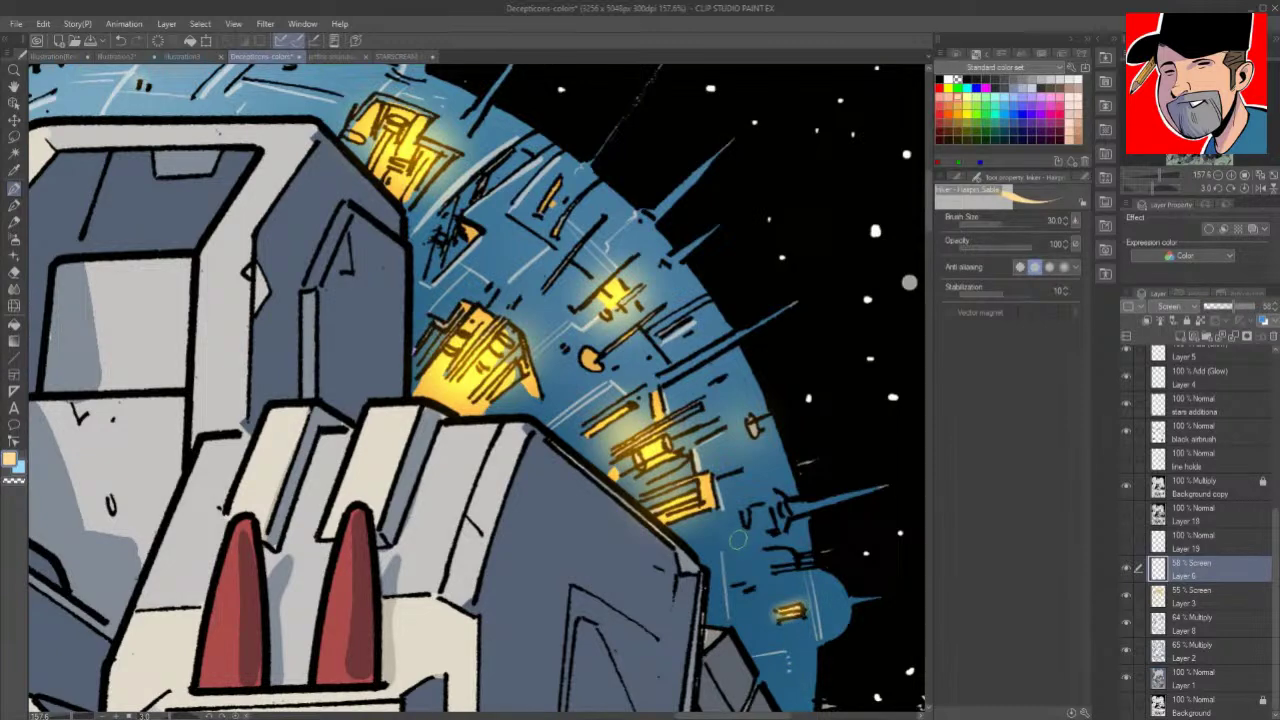
pyautogui.moveTo(758, 506); pyautogui.dragTo(771, 528)
pyautogui.moveTo(751, 449); pyautogui.dragTo(795, 481)
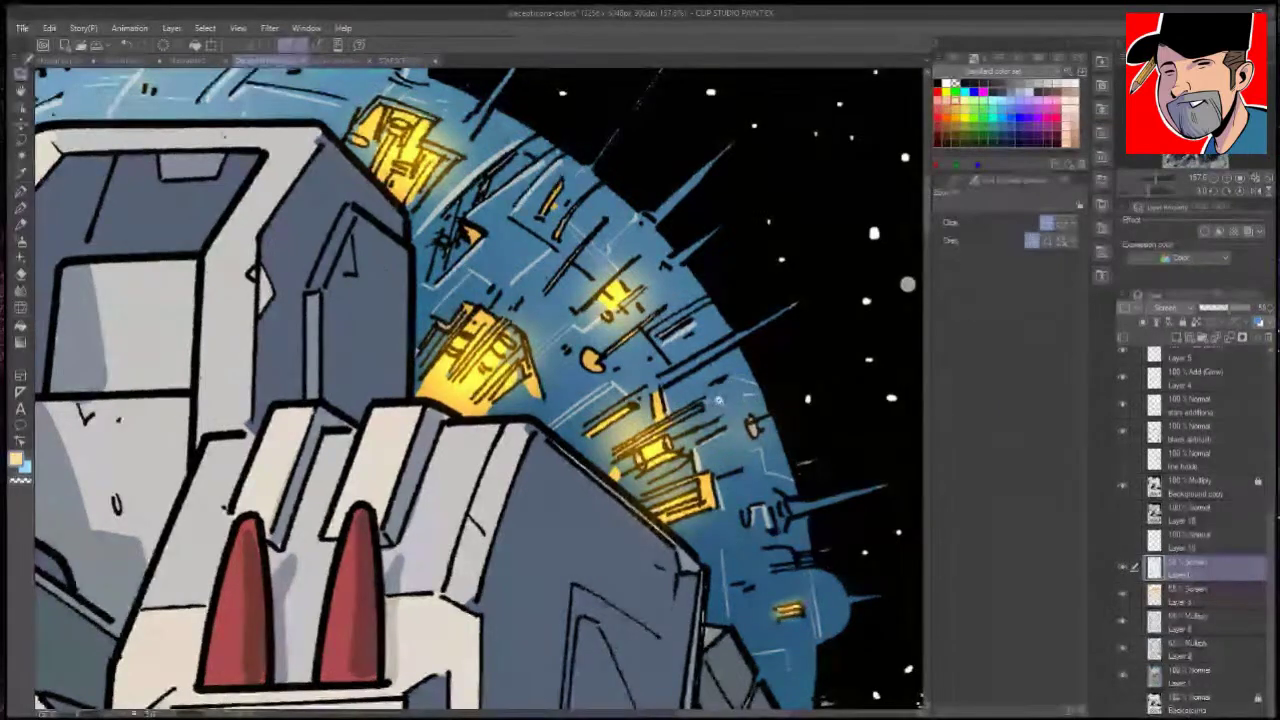
# Step: Paint pale highlights on the towers along the planet's left edge
pyautogui.moveTo(718, 400)
pyautogui.mouseDown()
pyautogui.moveTo(600, 405)
pyautogui.moveTo(610, 381)
pyautogui.moveTo(720, 385)
pyautogui.mouseUp()
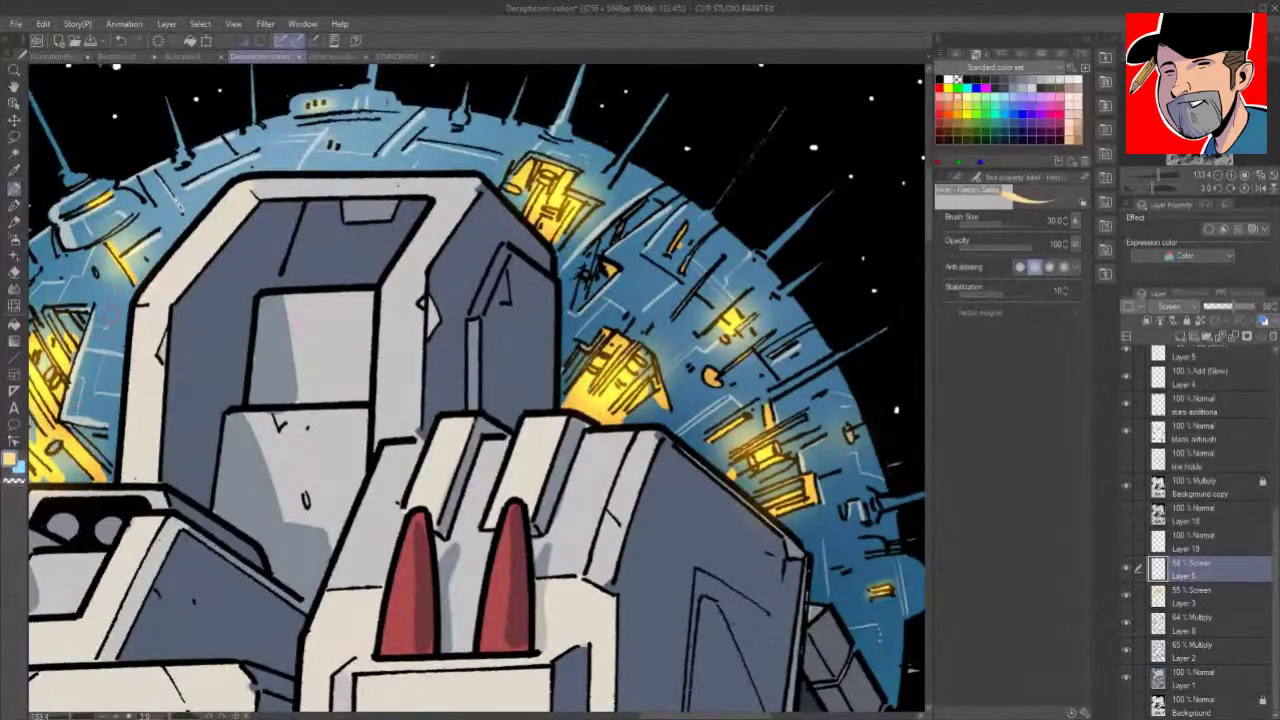
pyautogui.moveTo(211, 338); pyautogui.dragTo(412, 340)
pyautogui.press('p')
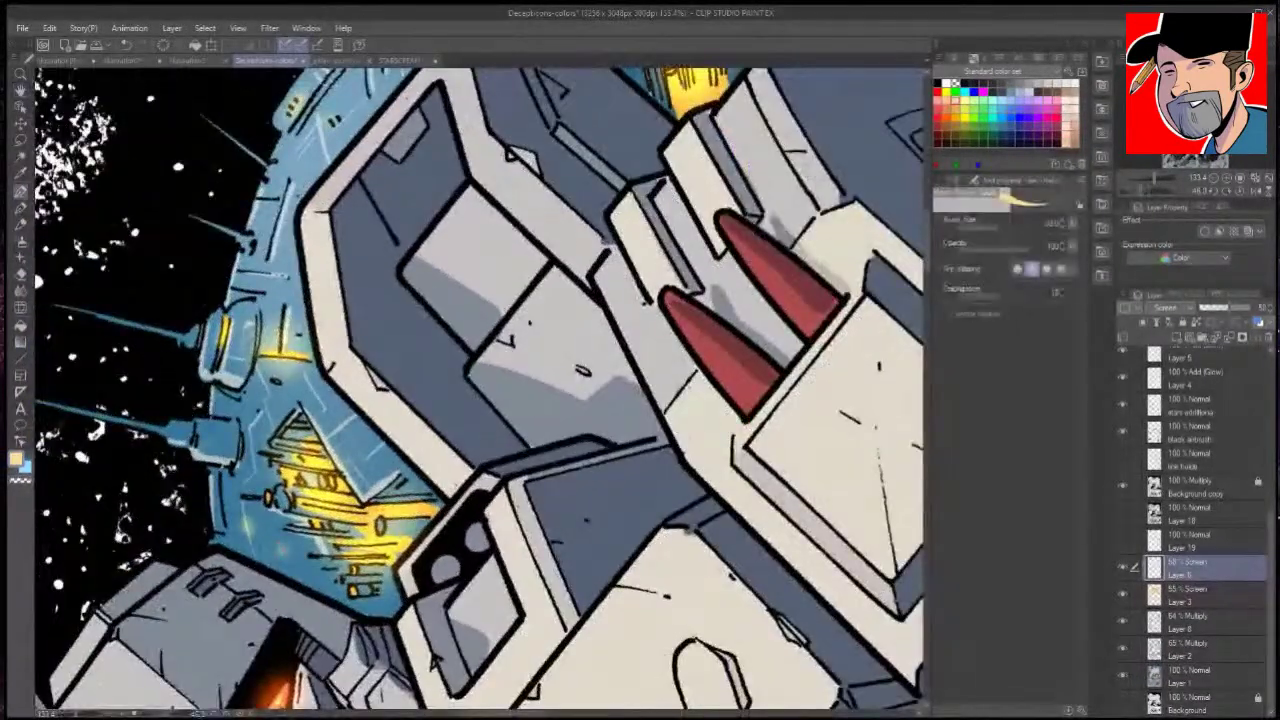
pyautogui.moveTo(211, 419); pyautogui.dragTo(211, 454)
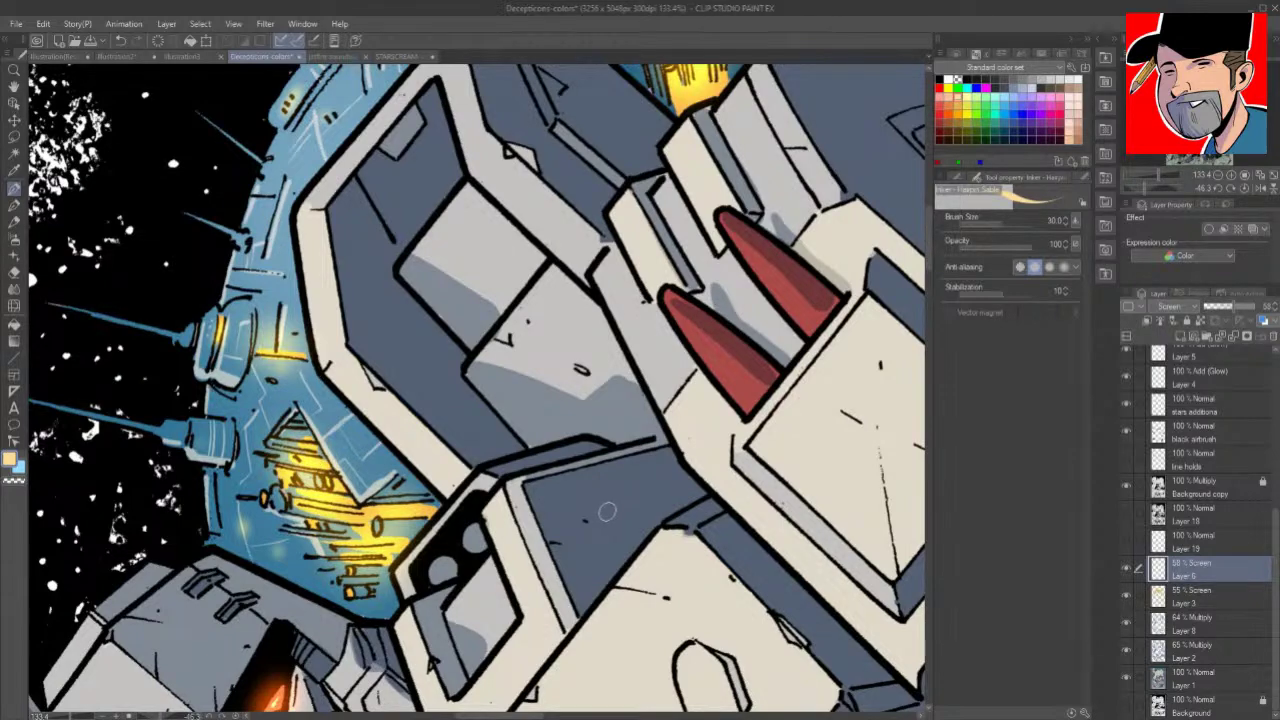
pyautogui.moveTo(608, 509); pyautogui.dragTo(634, 669)
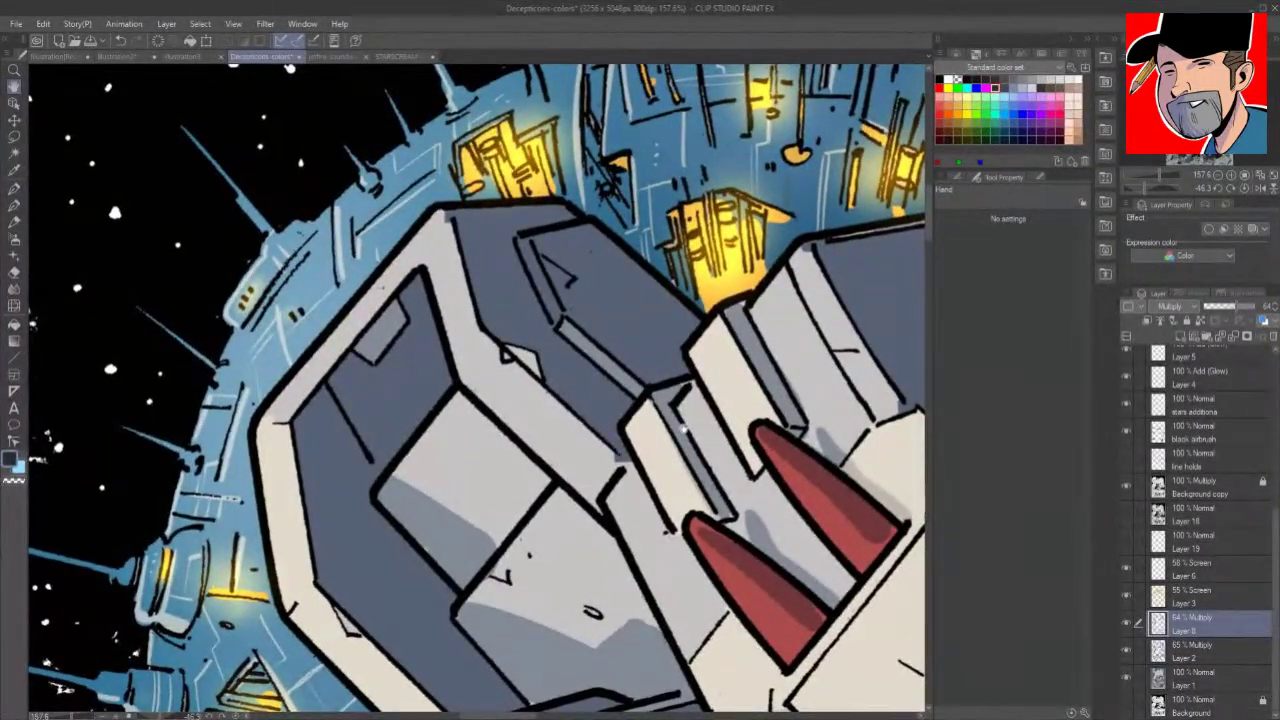
# Step: On Multiply Layer 8, paint dark shading strokes between the lit buildings at the planet's upper right
pyautogui.moveTo(684, 428); pyautogui.dragTo(662, 432)
pyautogui.press('p')
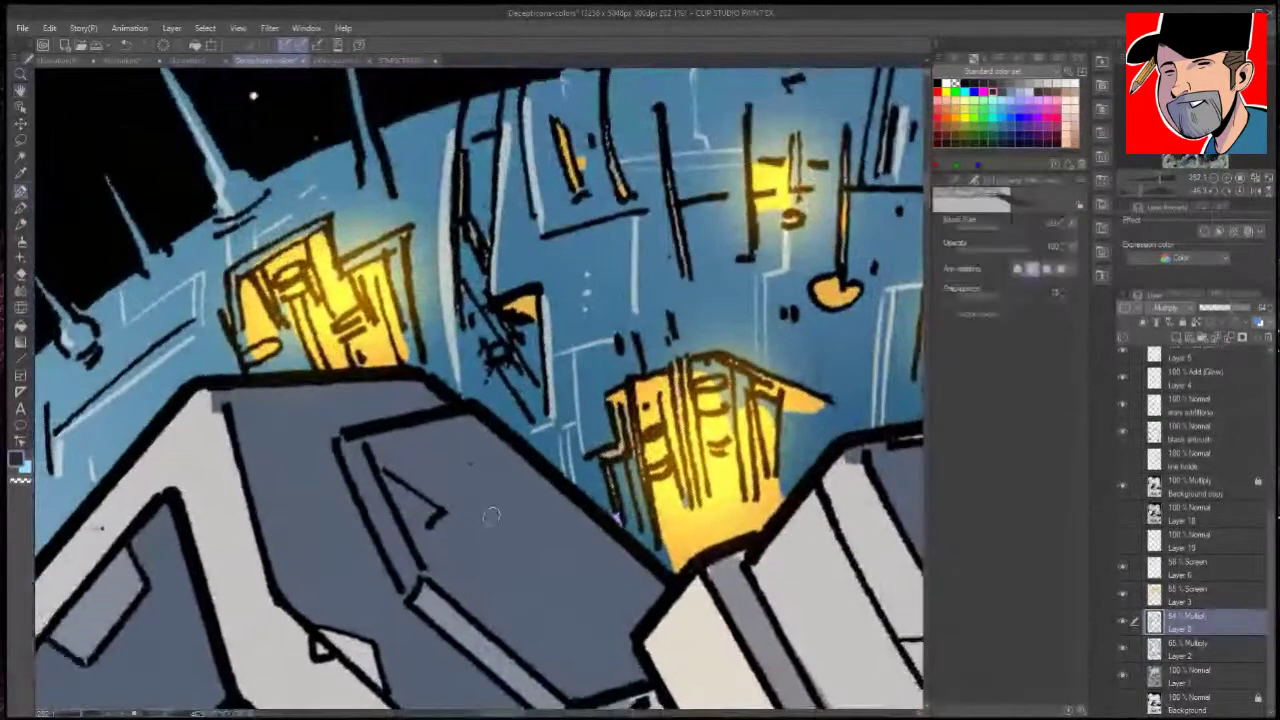
pyautogui.moveTo(520, 348)
pyautogui.mouseDown()
pyautogui.moveTo(532, 394)
pyautogui.moveTo(517, 361)
pyautogui.moveTo(528, 412)
pyautogui.moveTo(495, 314)
pyautogui.moveTo(512, 365)
pyautogui.moveTo(539, 386)
pyautogui.moveTo(532, 416)
pyautogui.moveTo(499, 367)
pyautogui.moveTo(510, 422)
pyautogui.moveTo(537, 421)
pyautogui.moveTo(505, 424)
pyautogui.moveTo(500, 362)
pyautogui.mouseUp()
pyautogui.moveTo(476, 140); pyautogui.dragTo(478, 305)
pyautogui.moveTo(468, 196)
pyautogui.mouseDown()
pyautogui.moveTo(466, 398)
pyautogui.moveTo(464, 385)
pyautogui.mouseUp()
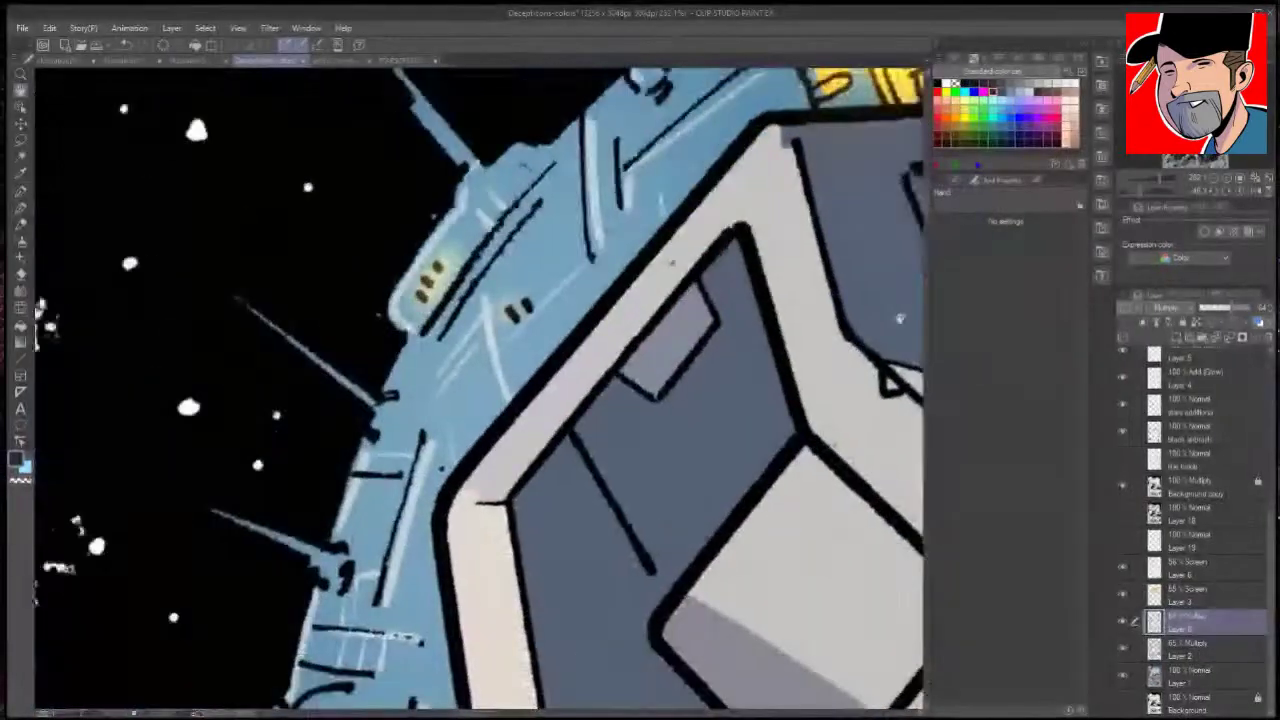
# Step: Add dark Multiply panel lines to the planet's left side and upper surface
pyautogui.scroll(3, 683, 443)
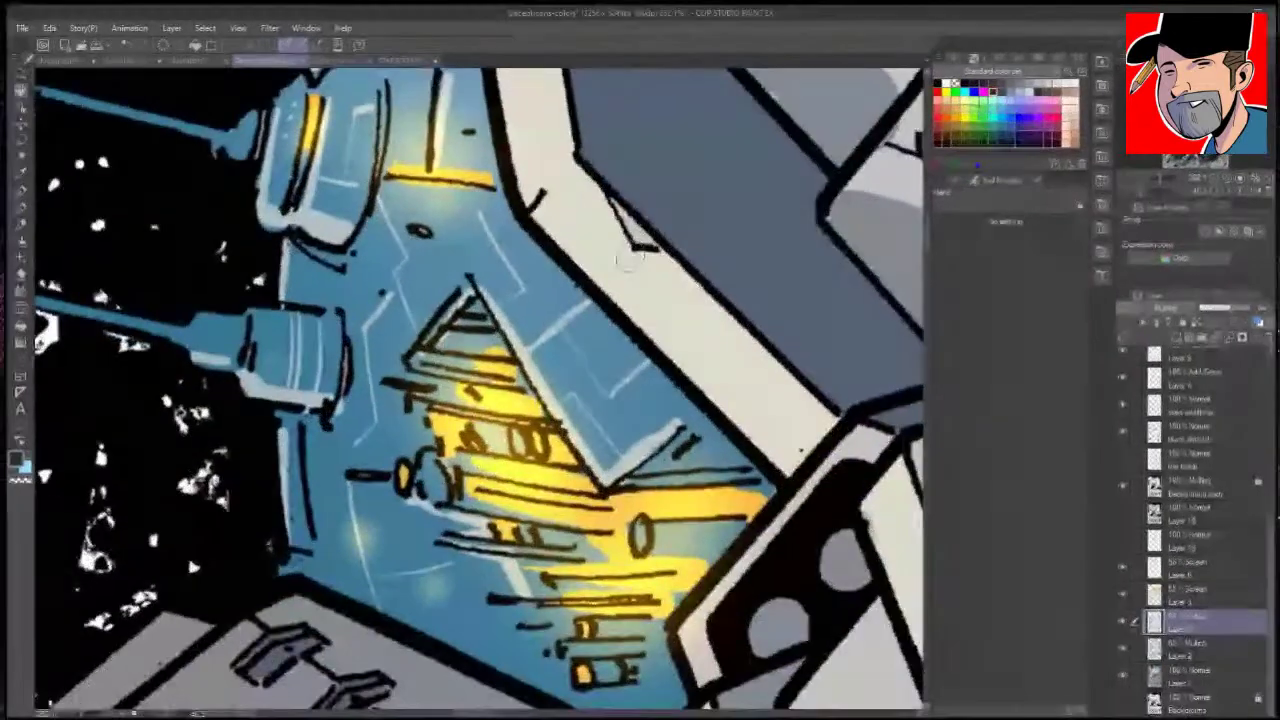
pyautogui.moveTo(434, 349)
pyautogui.mouseDown()
pyautogui.moveTo(482, 344)
pyautogui.moveTo(472, 322)
pyautogui.moveTo(444, 336)
pyautogui.moveTo(462, 326)
pyautogui.moveTo(490, 343)
pyautogui.mouseUp()
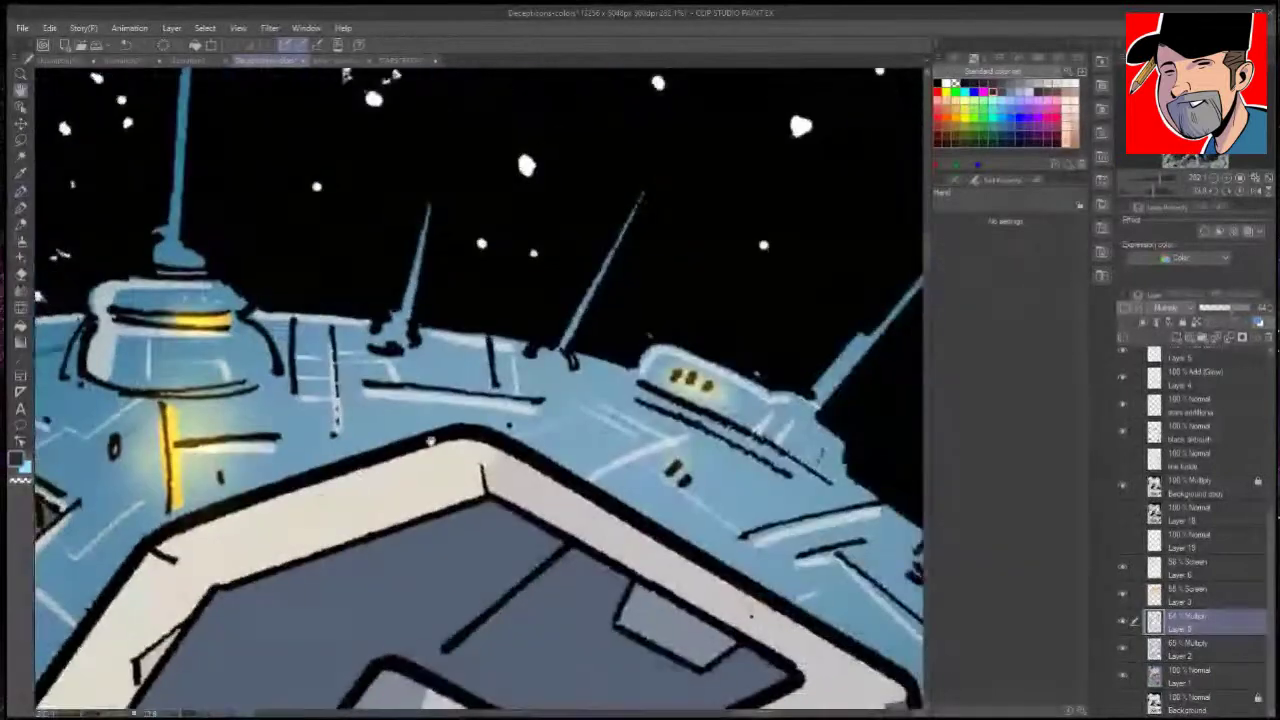
pyautogui.moveTo(485, 354); pyautogui.dragTo(465, 338)
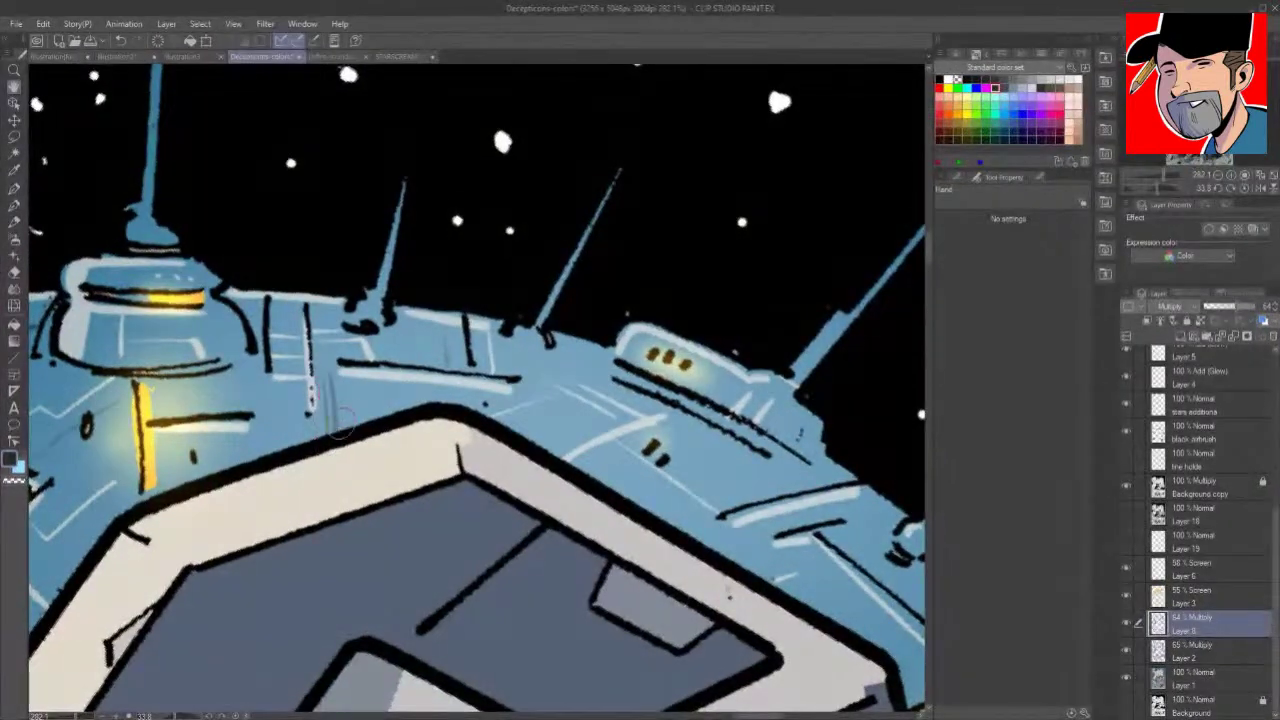
pyautogui.moveTo(706, 497); pyautogui.dragTo(774, 468)
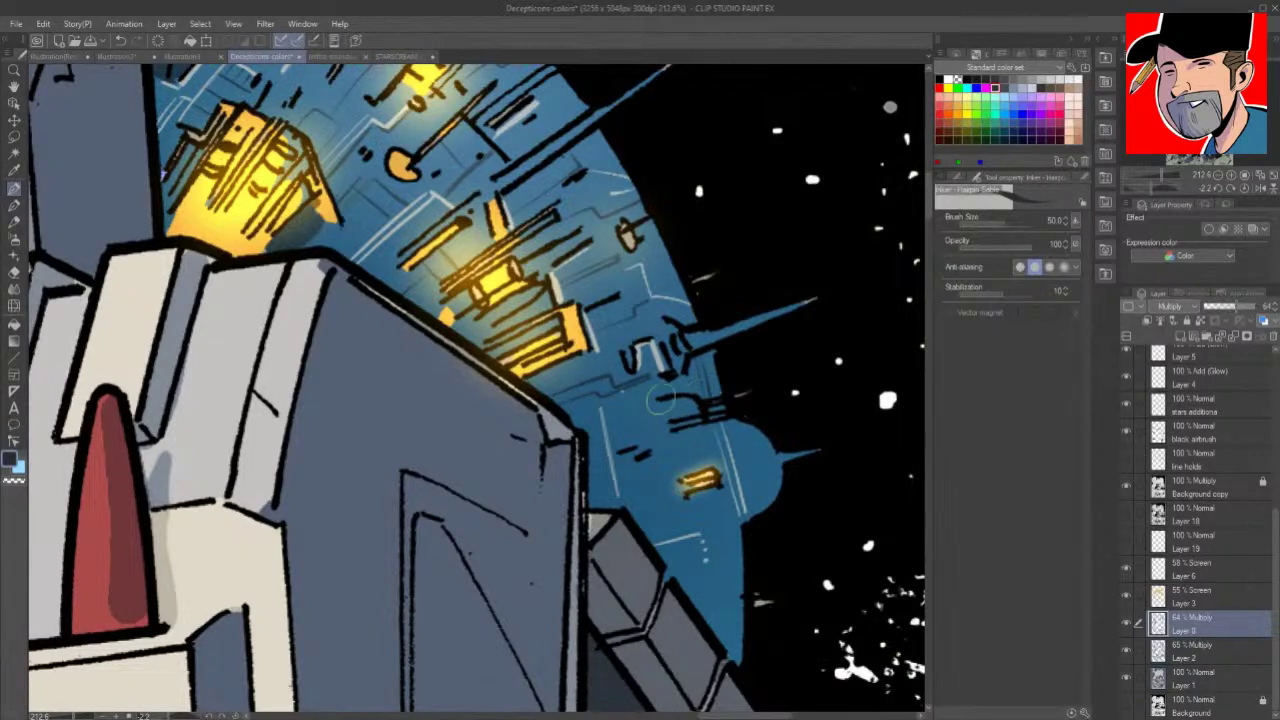
# Step: Paint dark Multiply panel lines and shadows along the planet's lower-right edge and around the small dome
pyautogui.moveTo(655, 402)
pyautogui.mouseDown()
pyautogui.moveTo(650, 428)
pyautogui.moveTo(652, 238)
pyautogui.mouseUp()
pyautogui.press('space')
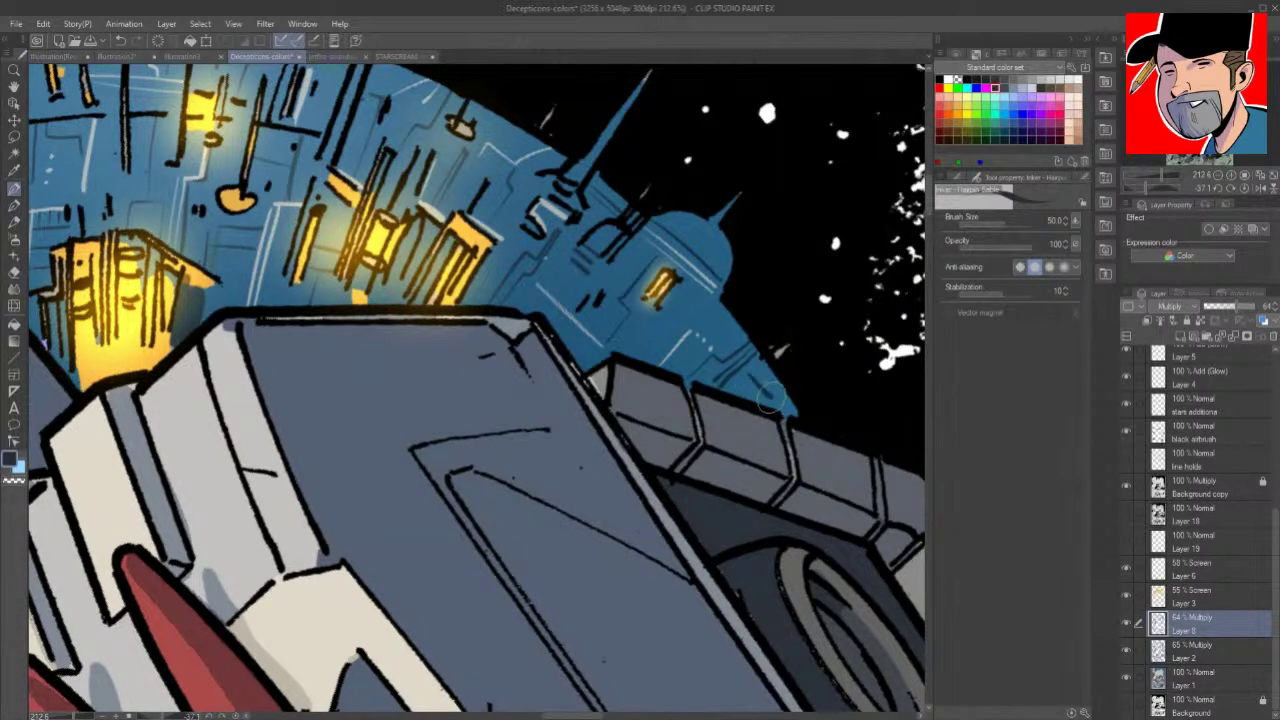
pyautogui.press('r')
pyautogui.moveTo(738, 248); pyautogui.dragTo(763, 475)
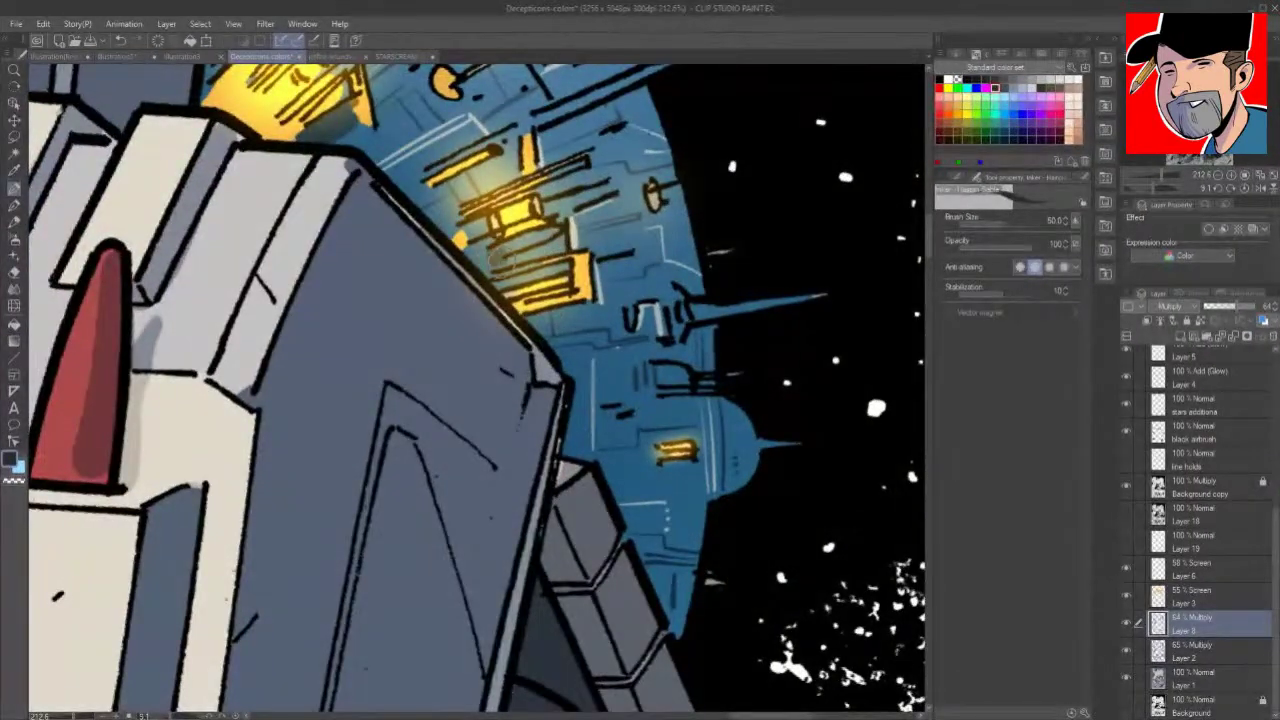
pyautogui.moveTo(501, 261)
pyautogui.mouseDown()
pyautogui.moveTo(480, 258)
pyautogui.moveTo(492, 264)
pyautogui.mouseUp()
pyautogui.press('space')
pyautogui.moveTo(646, 244); pyautogui.dragTo(675, 371)
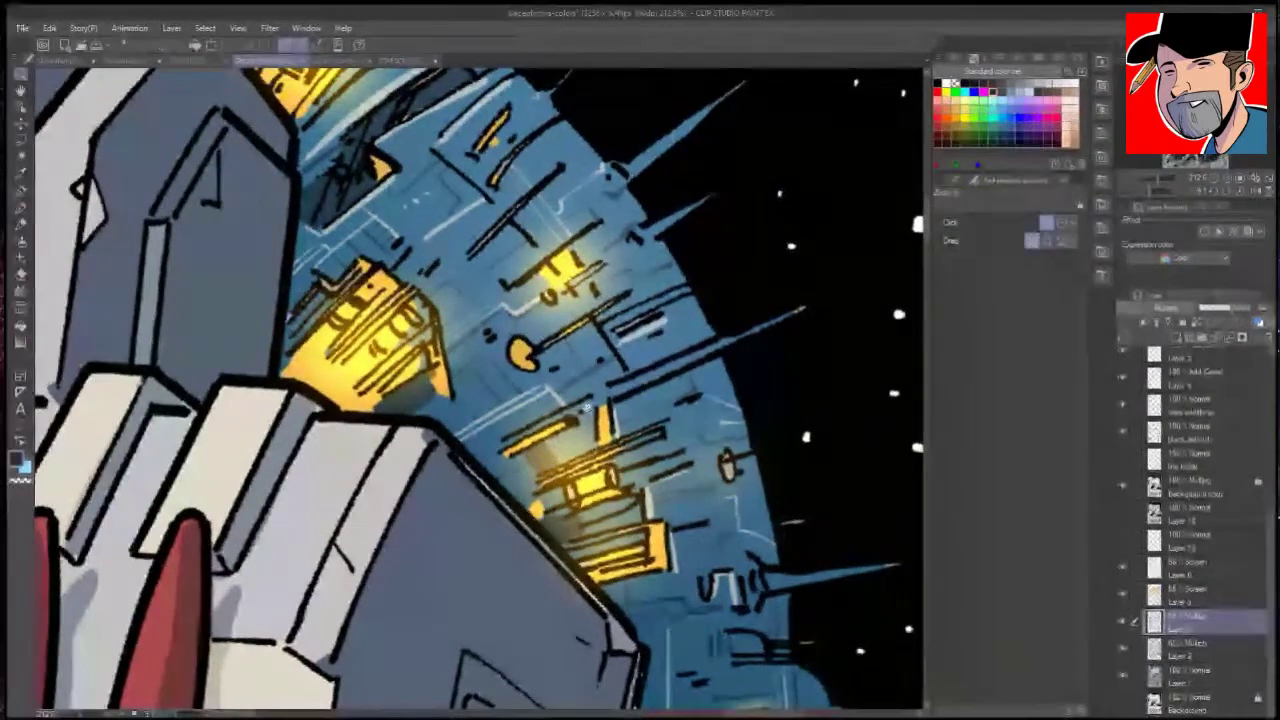
pyautogui.moveTo(584, 407); pyautogui.dragTo(490, 407)
pyautogui.moveTo(750, 505); pyautogui.dragTo(685, 505)
pyautogui.moveTo(827, 587); pyautogui.dragTo(901, 493)
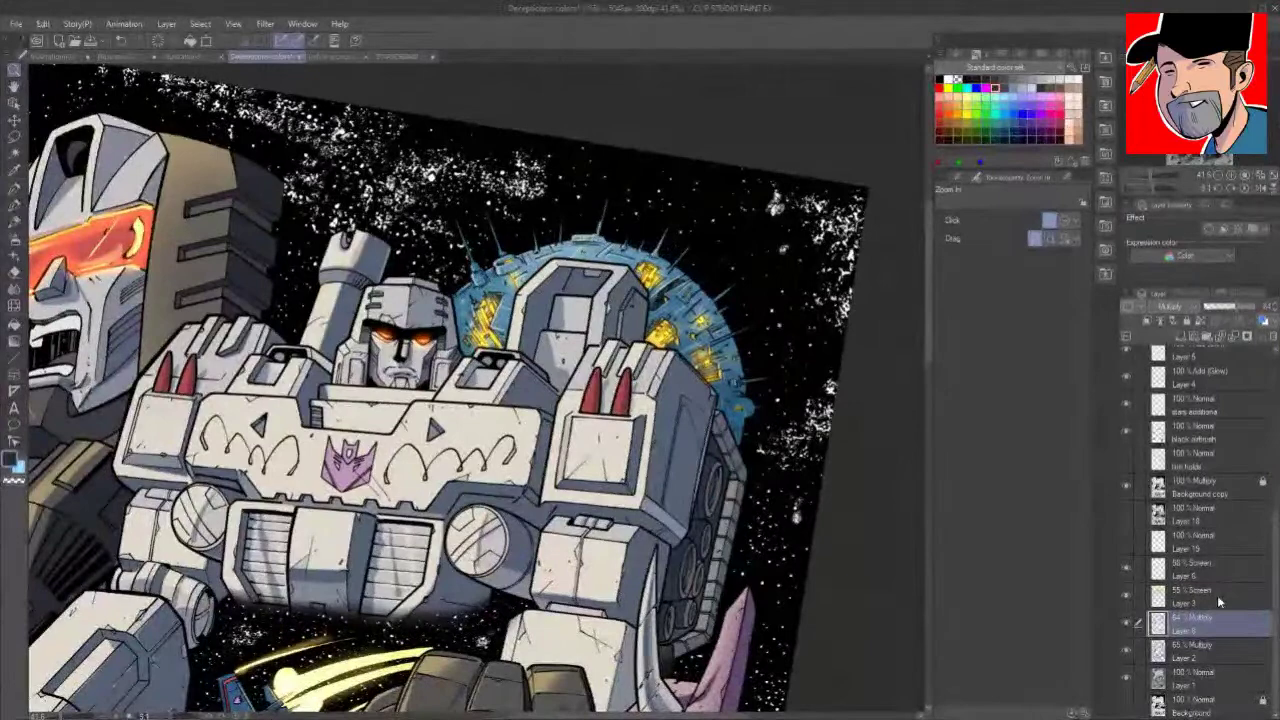
# Step: On the Add (Glow) Layer 4, choose a warm orange and dot small glowing lights across the planet's surface
pyautogui.click(1217, 600)
pyautogui.click(1213, 385)
pyautogui.click(948, 88)
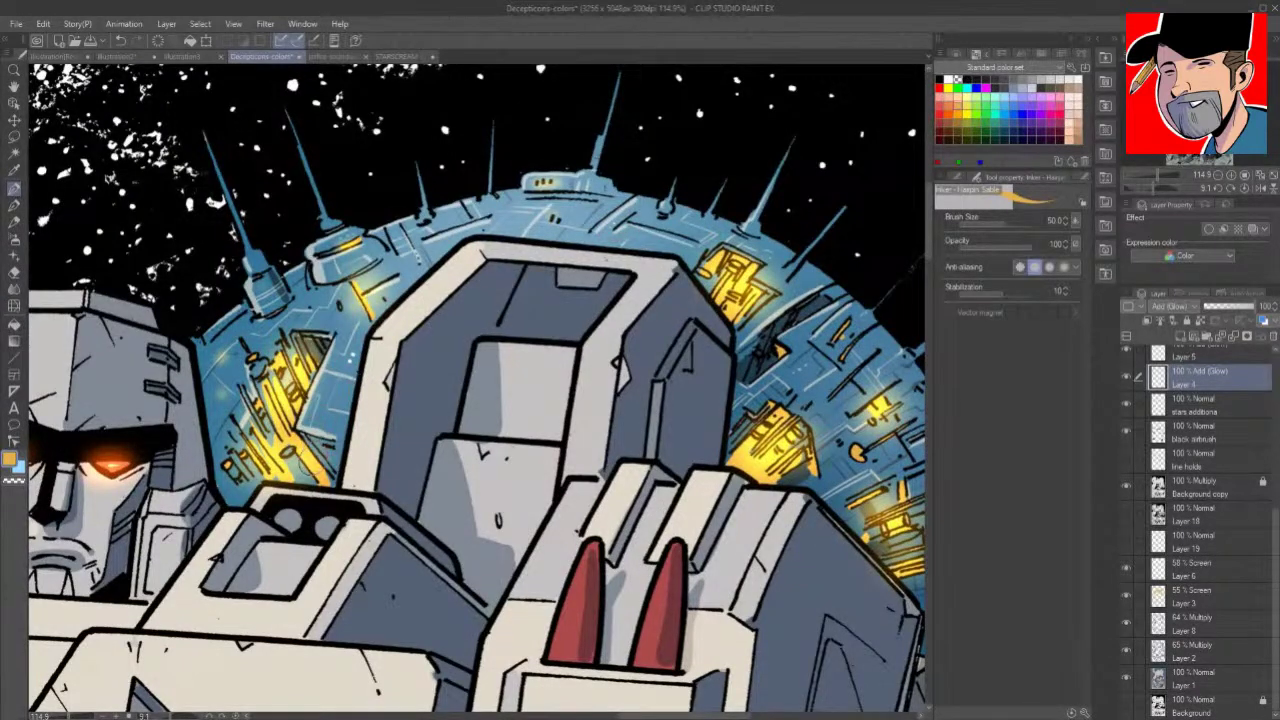
pyautogui.moveTo(303, 452); pyautogui.dragTo(332, 488)
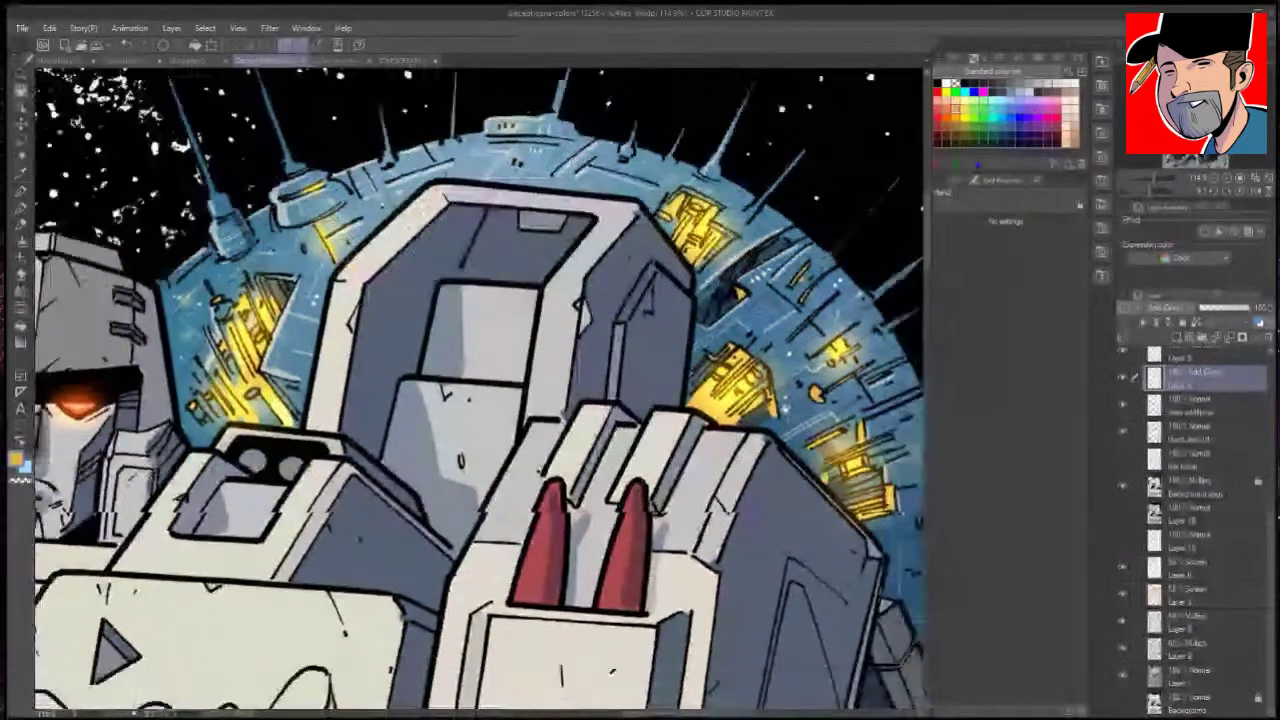
pyautogui.moveTo(710, 516); pyautogui.dragTo(494, 460)
pyautogui.press('b')
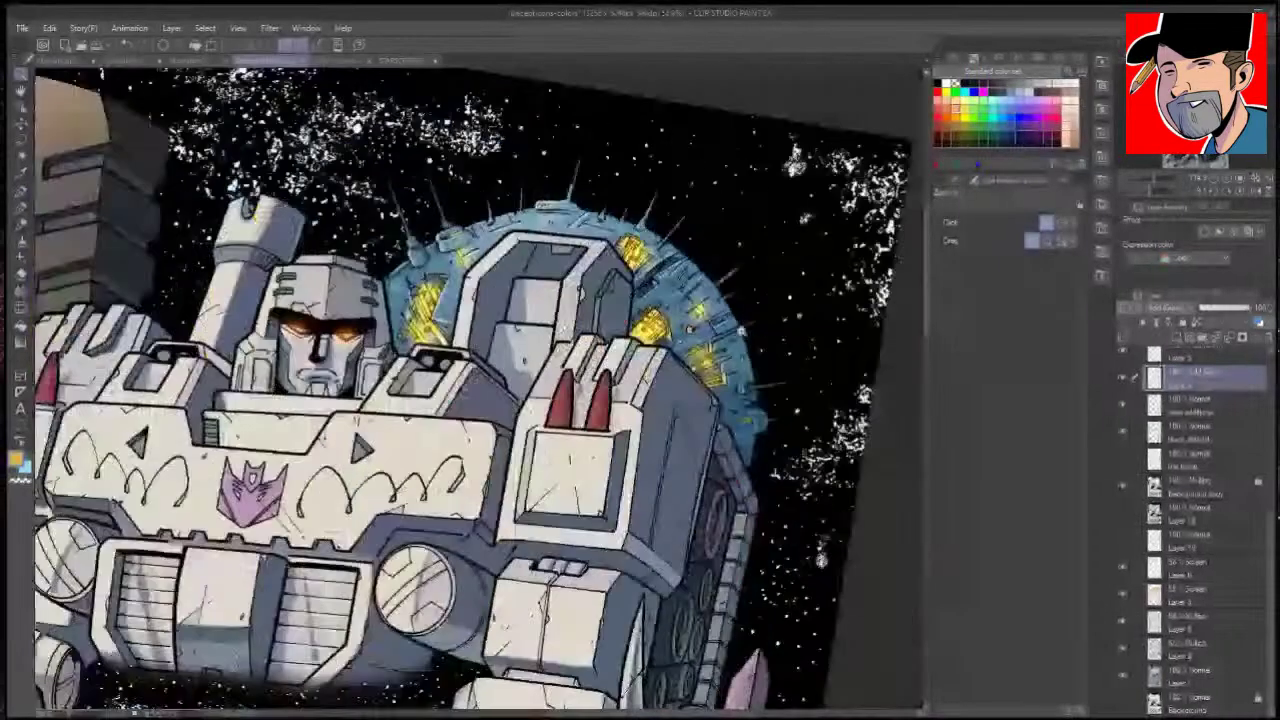
# Step: Dot a row of small glowing window lights along the top of the planet above Megatron's shoulder
pyautogui.moveTo(858, 467); pyautogui.dragTo(893, 444)
pyautogui.scroll(5, 892, 444)
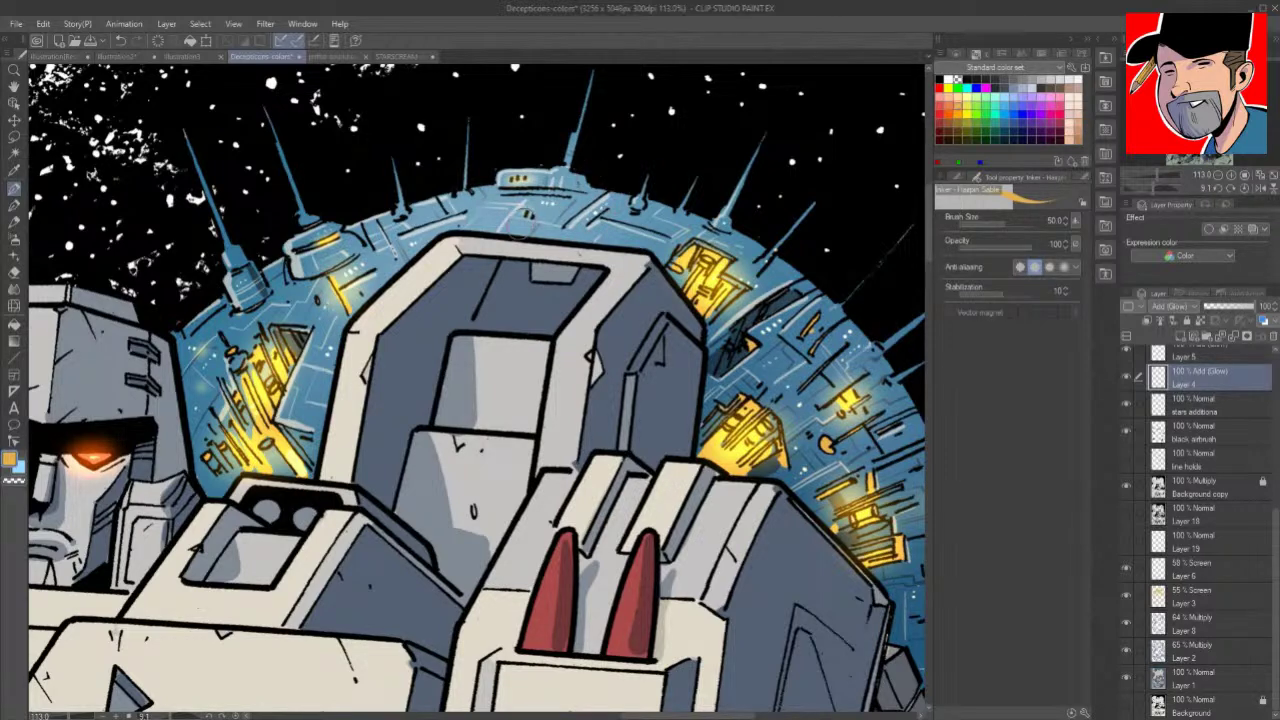
pyautogui.click(512, 222)
pyautogui.click(517, 223)
pyautogui.click(522, 223)
pyautogui.click(528, 224)
# Step: Dot glowing lights along the long spire on the planet's lower-right edge
pyautogui.moveTo(906, 634); pyautogui.dragTo(532, 440)
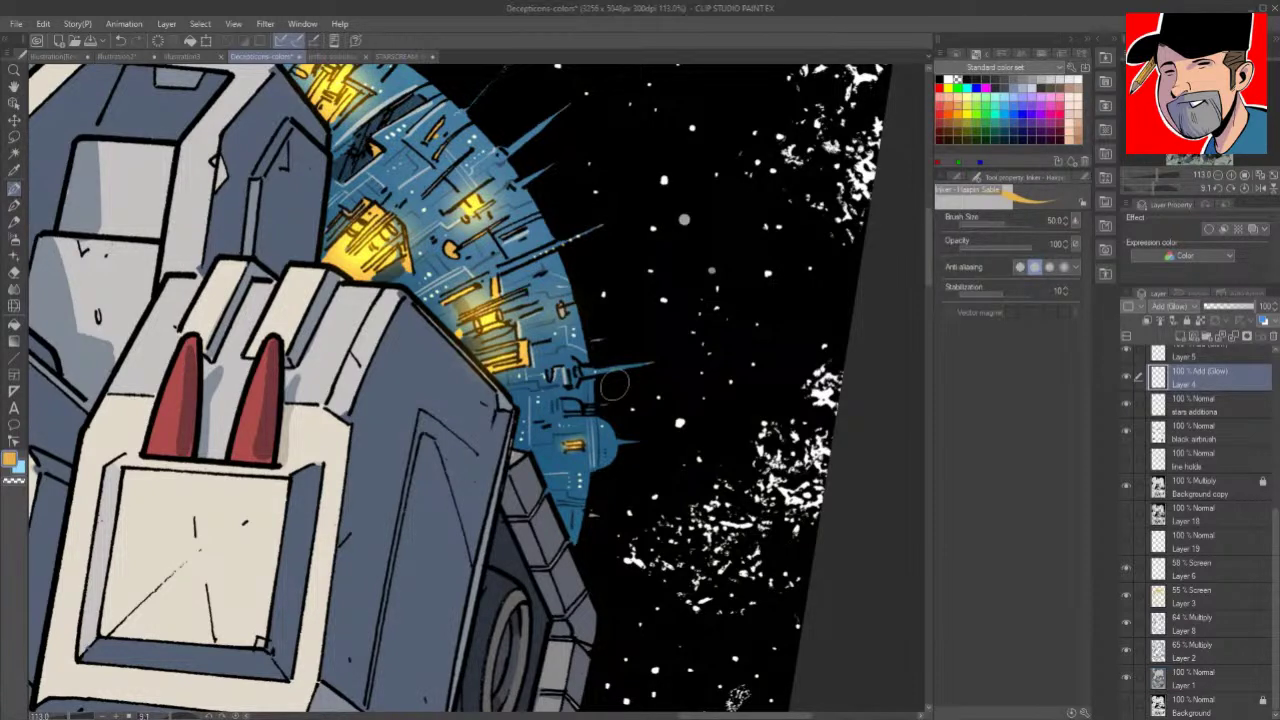
pyautogui.click(638, 368)
pyautogui.click(645, 366)
pyautogui.click(649, 365)
pyautogui.click(632, 368)
pyautogui.moveTo(576, 408); pyautogui.dragTo(302, 467)
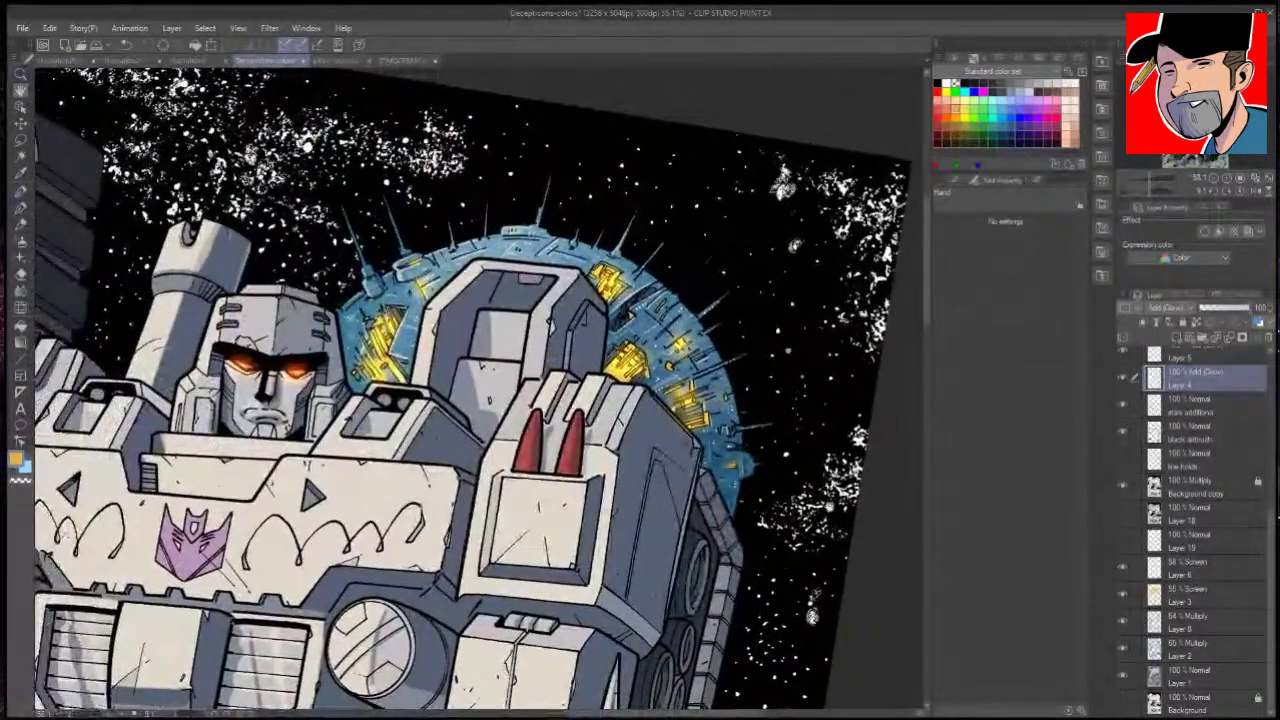
# Step: Add small glowing lights to the spires and towers along the planet's upper-left edge
pyautogui.moveTo(446, 269); pyautogui.dragTo(640, 269)
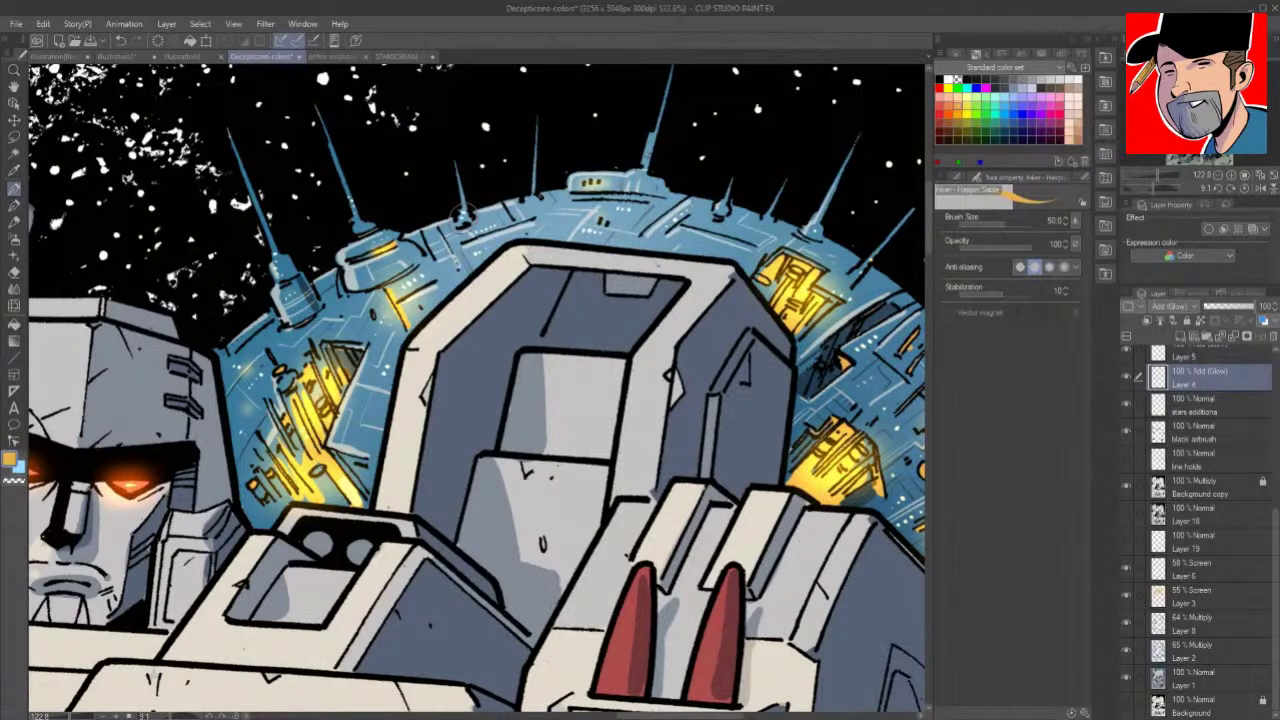
pyautogui.hotkey('ctrl', 'space')
pyautogui.moveTo(709, 342); pyautogui.dragTo(406, 342)
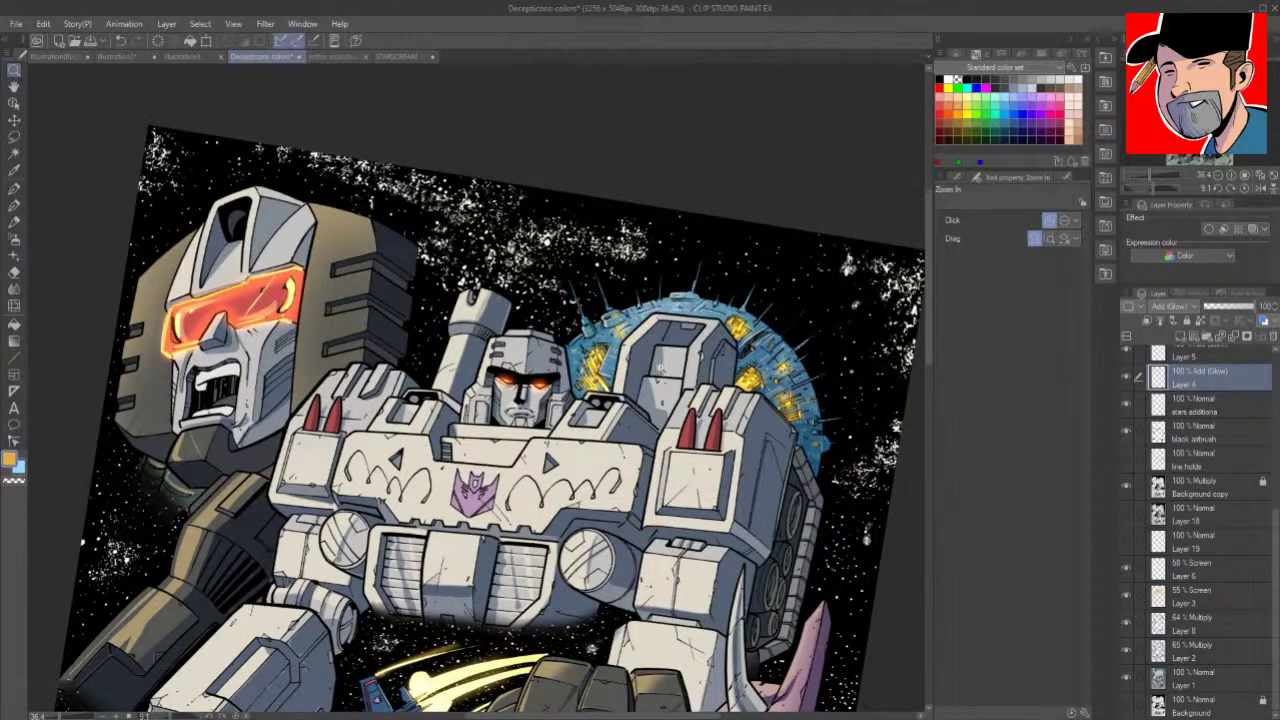
# Step: Add a new layer directly above the Background copy layer
pyautogui.press('space')
pyautogui.moveTo(660, 367); pyautogui.dragTo(493, 294)
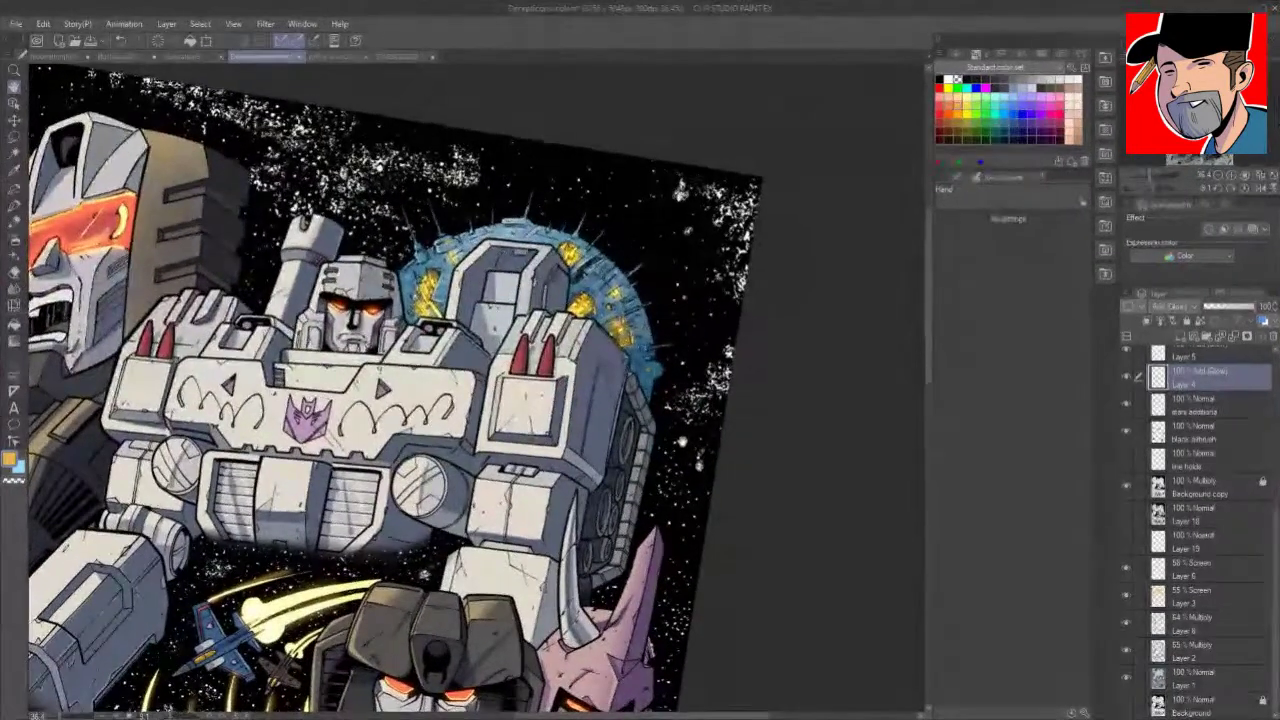
pyautogui.moveTo(694, 430); pyautogui.dragTo(726, 318)
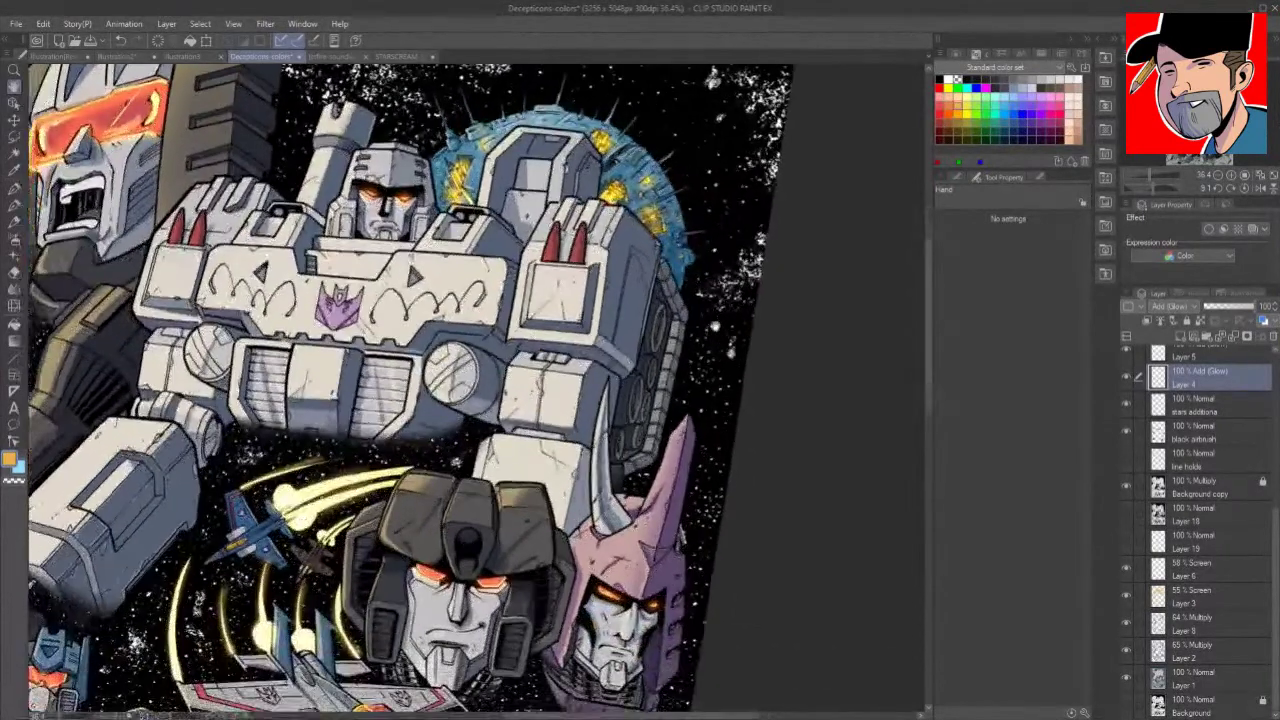
pyautogui.click(1230, 480)
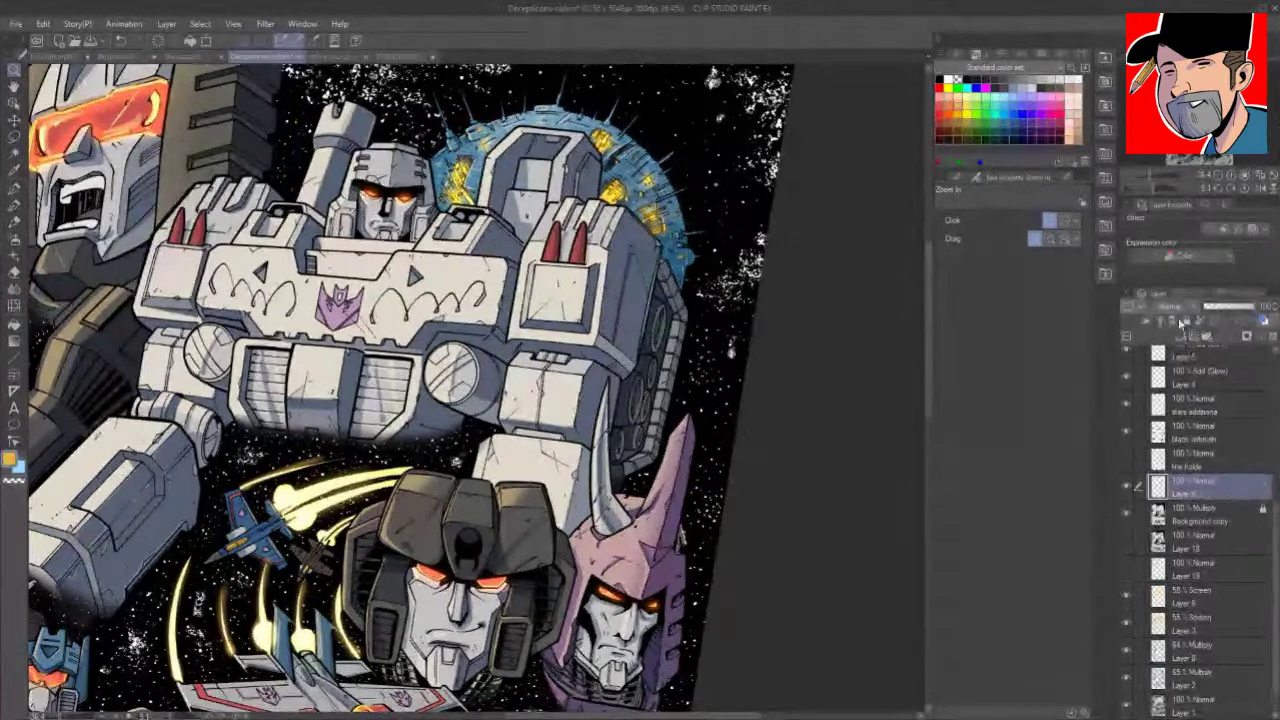
# Step: Set the new layer to Add (Glow) and airbrush soft pink nebula glow over the stars along the artwork's upper edge
pyautogui.click(1165, 307)
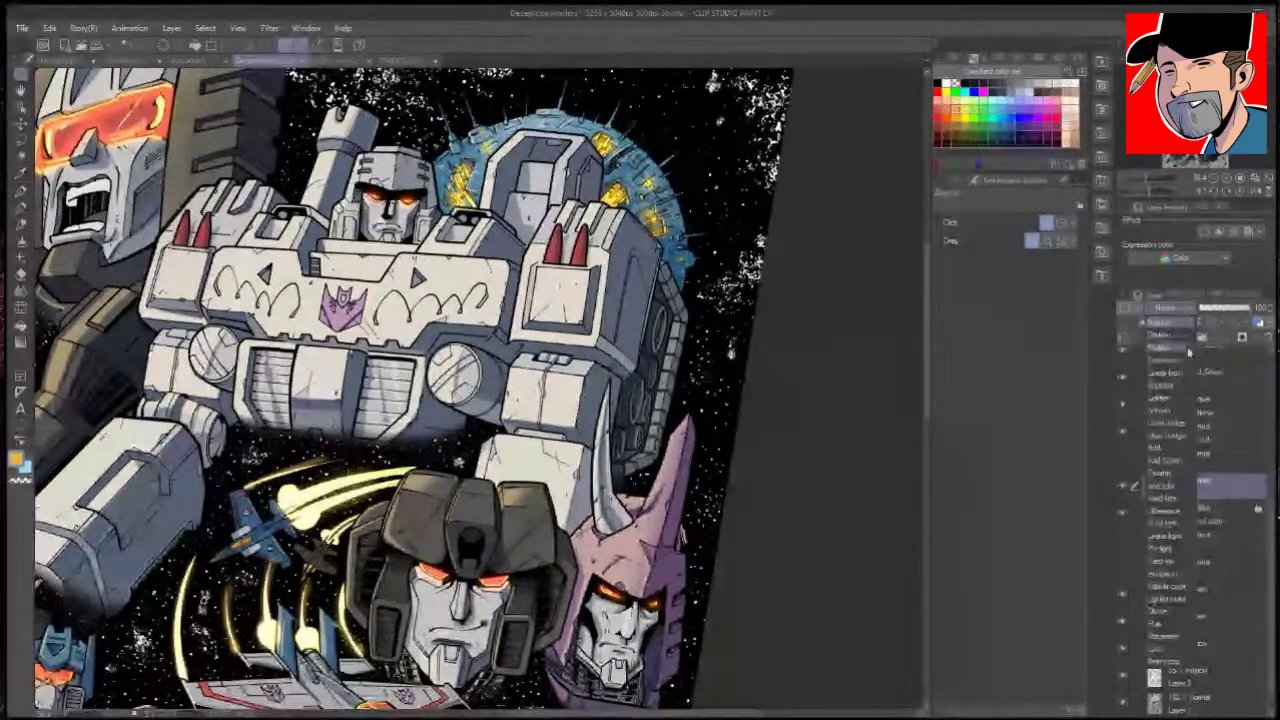
pyautogui.click(1173, 461)
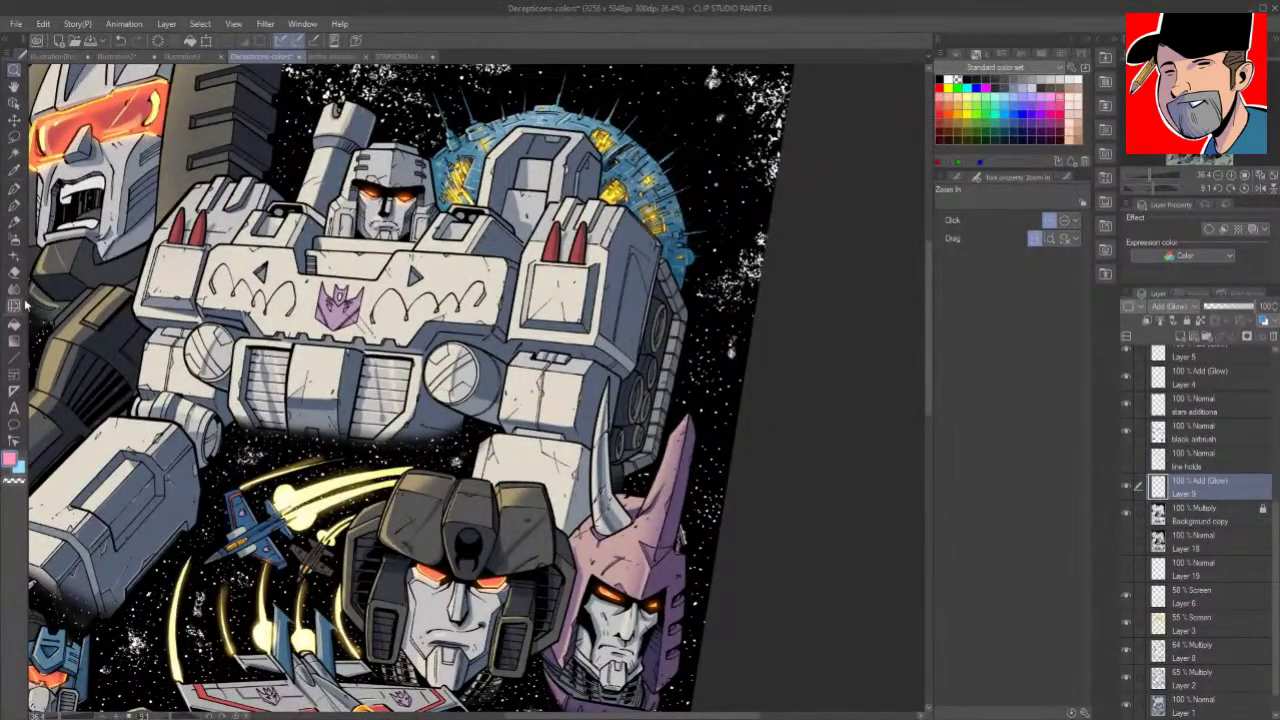
pyautogui.click(14, 240)
pyautogui.moveTo(800, 172); pyautogui.dragTo(804, 333)
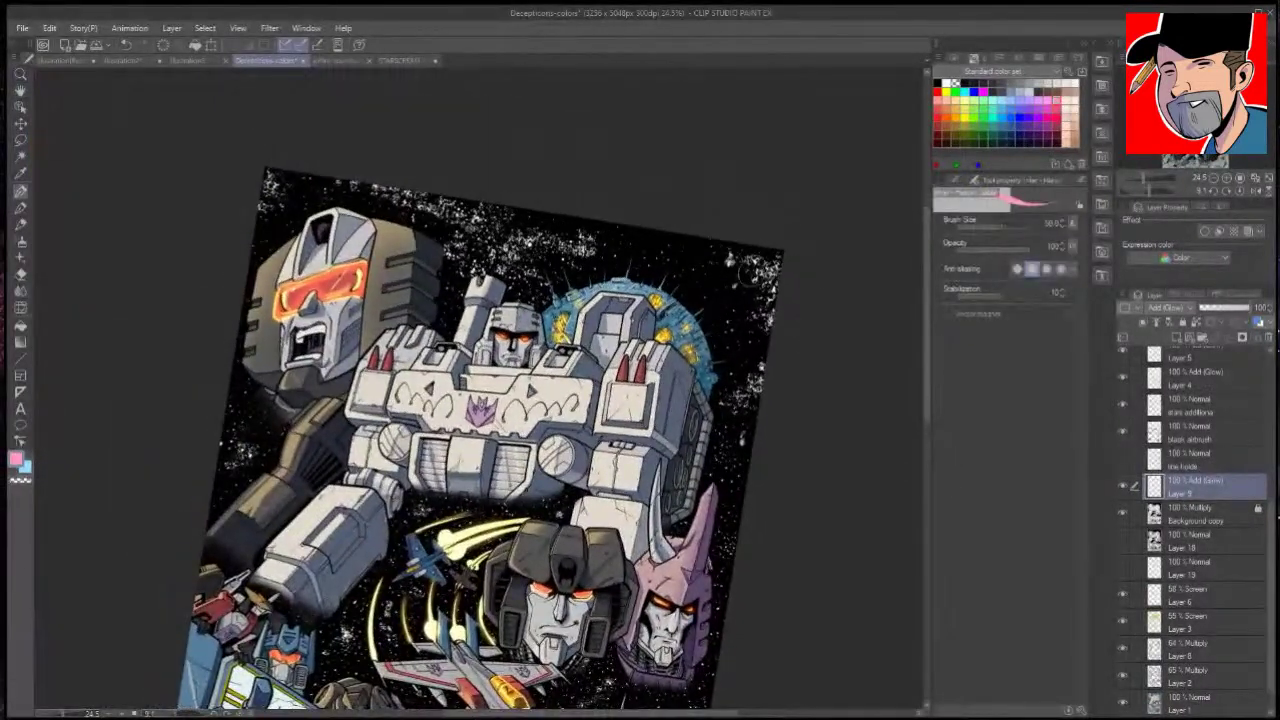
pyautogui.click(20, 241)
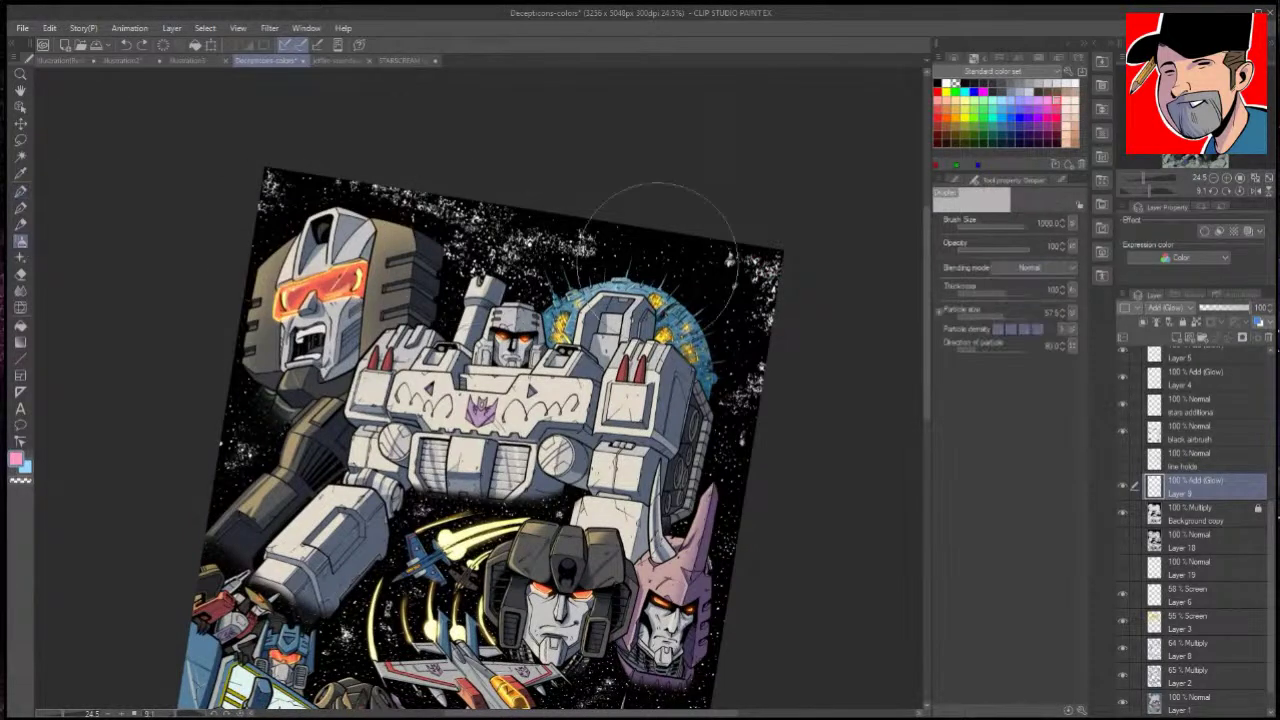
pyautogui.click(1063, 179)
pyautogui.moveTo(795, 283)
pyautogui.mouseDown()
pyautogui.moveTo(768, 235)
pyautogui.moveTo(666, 172)
pyautogui.moveTo(512, 230)
pyautogui.moveTo(350, 150)
pyautogui.moveTo(505, 183)
pyautogui.moveTo(507, 203)
pyautogui.moveTo(572, 240)
pyautogui.moveTo(624, 237)
pyautogui.mouseUp()
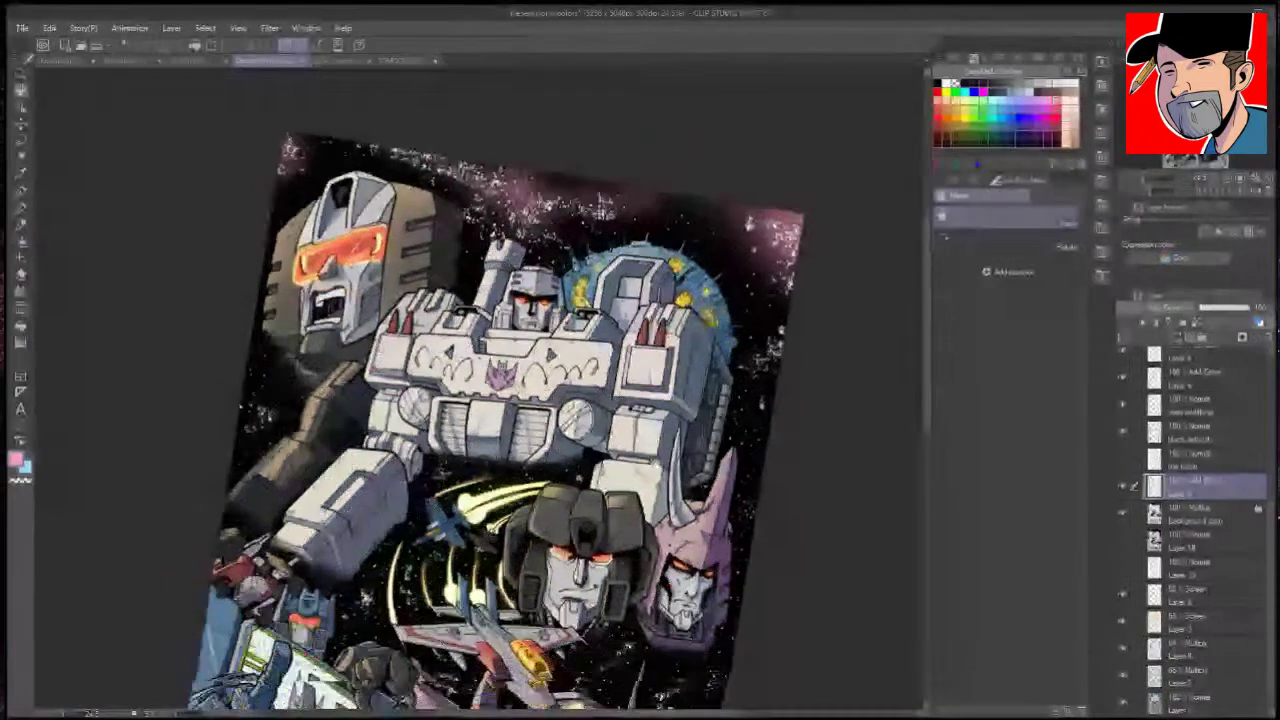
pyautogui.moveTo(500, 400)
pyautogui.mouseDown()
pyautogui.moveTo(587, 243)
pyautogui.moveTo(591, 325)
pyautogui.mouseUp()
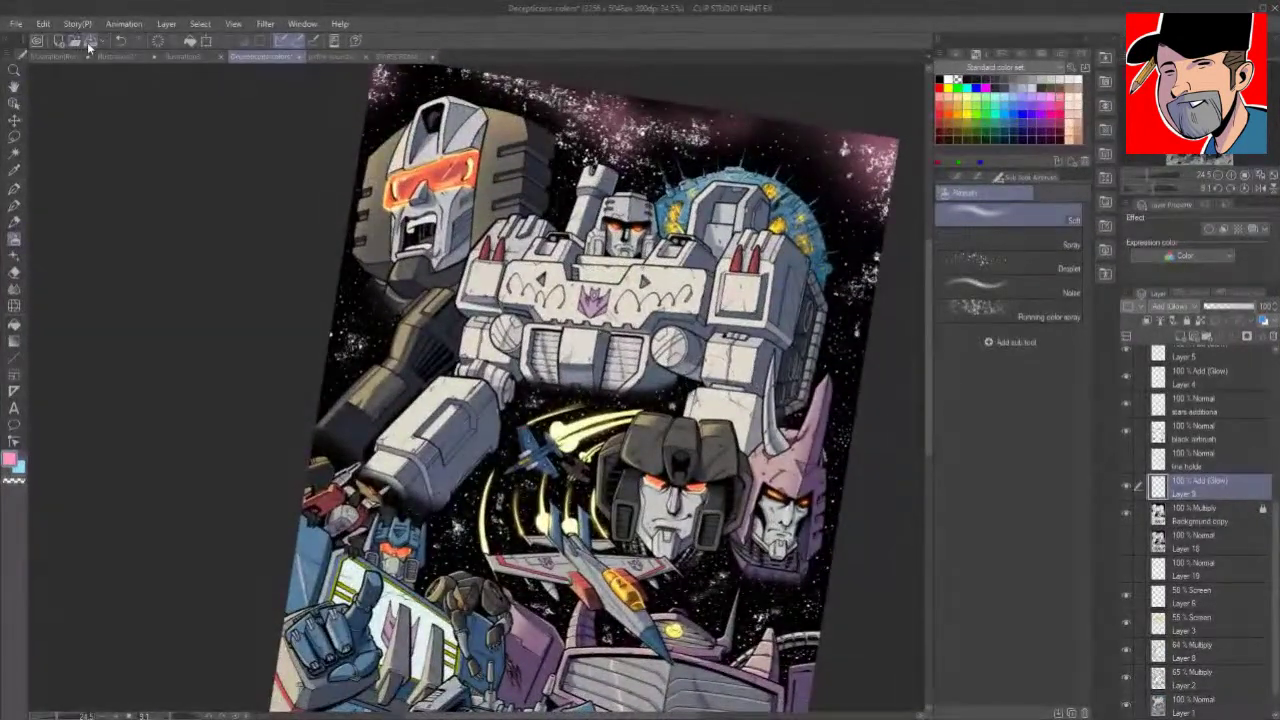
# Step: Open the flattened Decepticons-with-effects image from the Projects > Prints folder as a reference
pyautogui.click(88, 45)
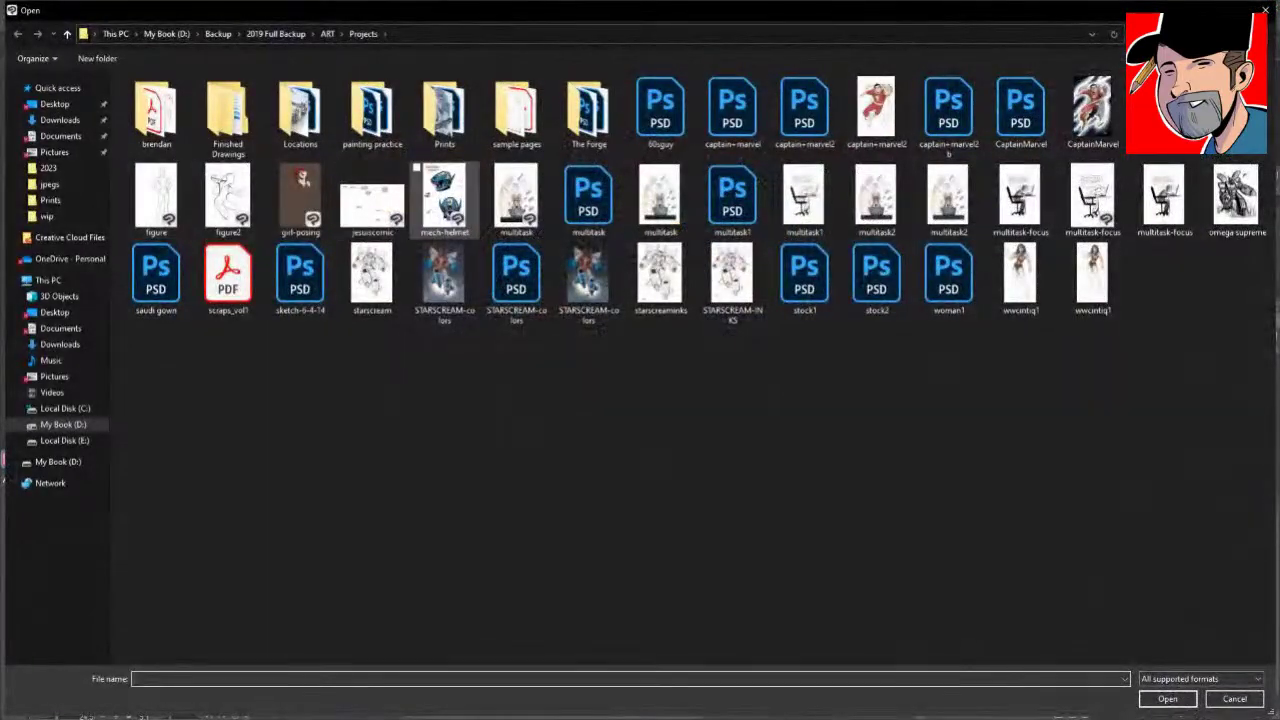
pyautogui.click(327, 33)
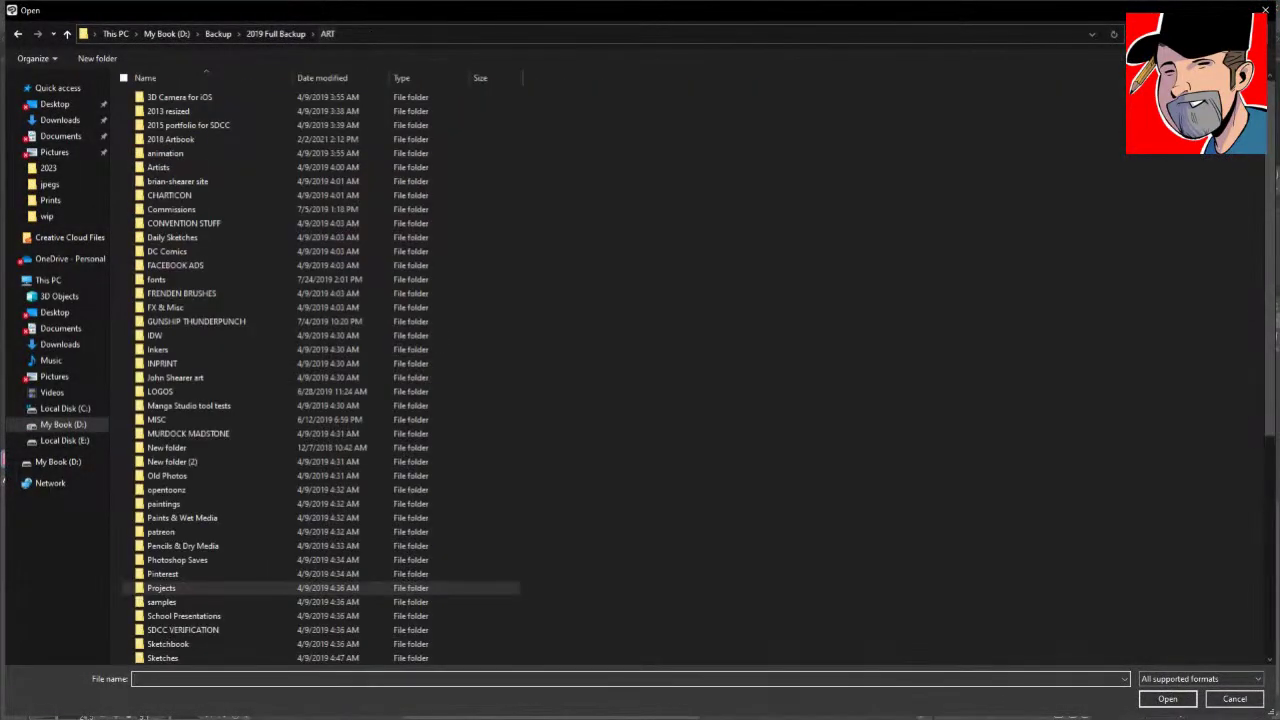
pyautogui.doubleClick(161, 588)
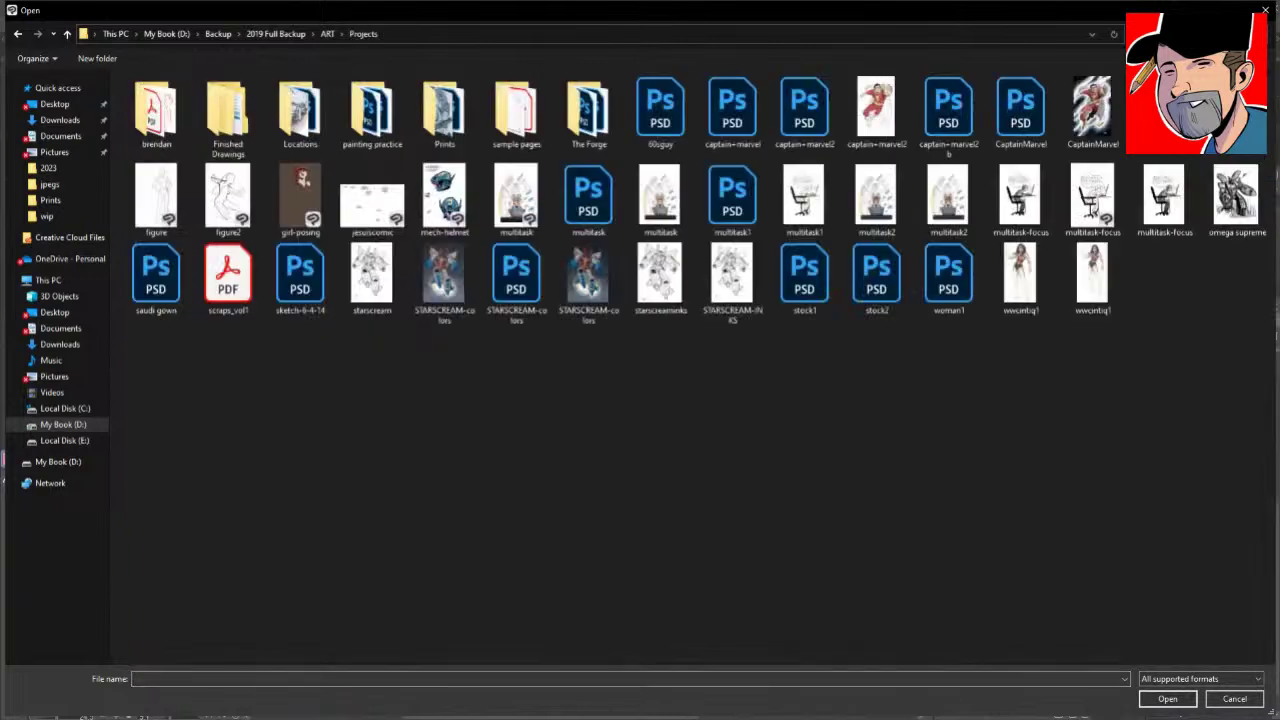
pyautogui.doubleClick(444, 110)
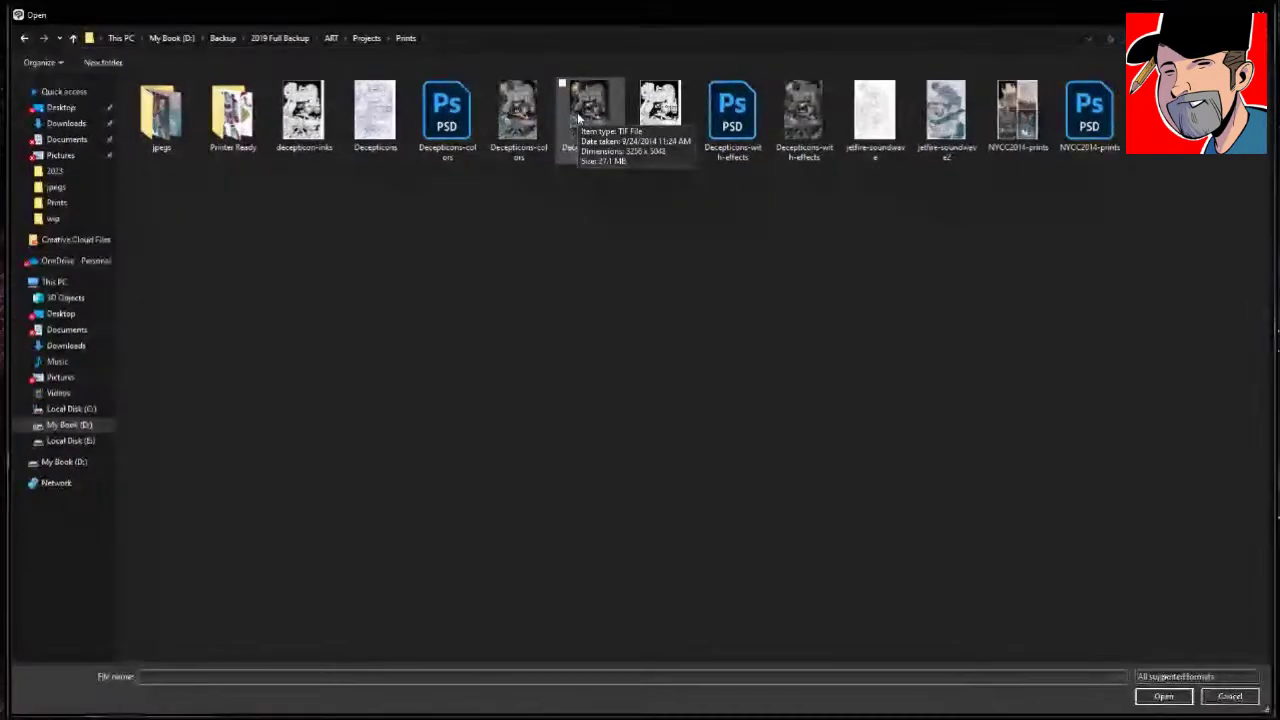
pyautogui.doubleClick(800, 117)
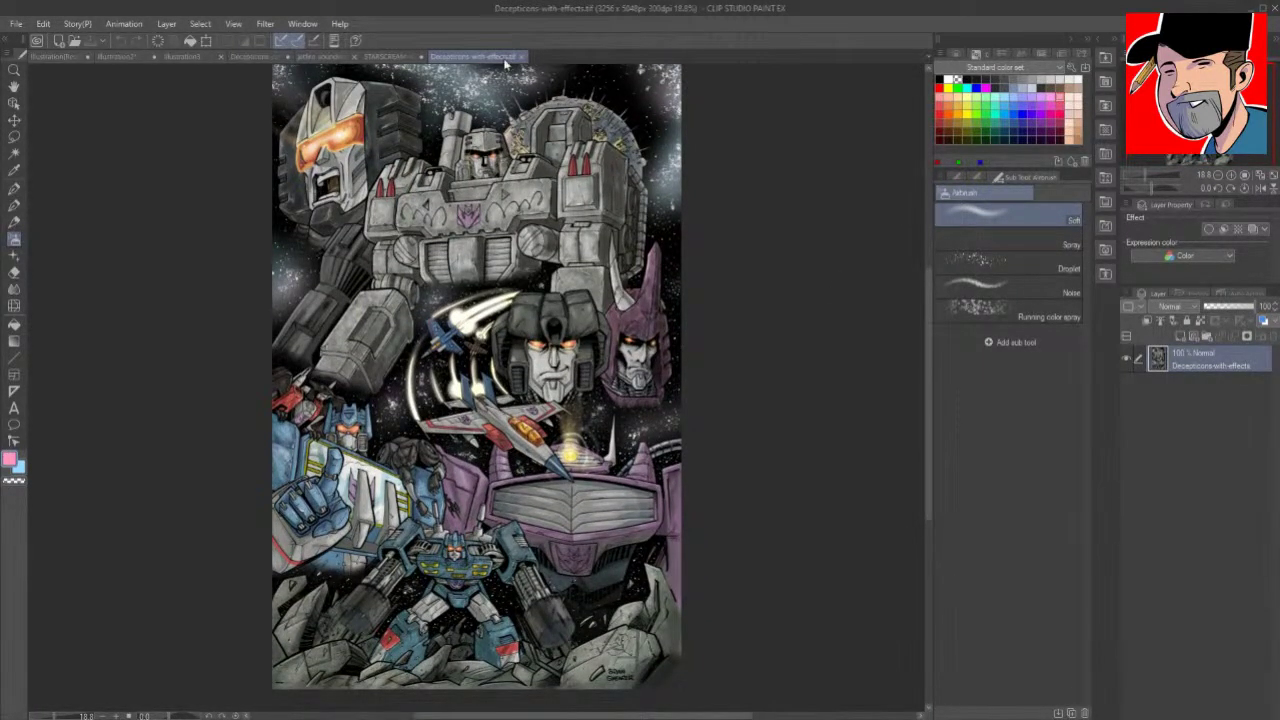
# Step: Return to the Decepticons-colors file and airbrush soft pink glow over the star cluster beside the dark robot's arm
pyautogui.click(415, 52)
pyautogui.click(326, 55)
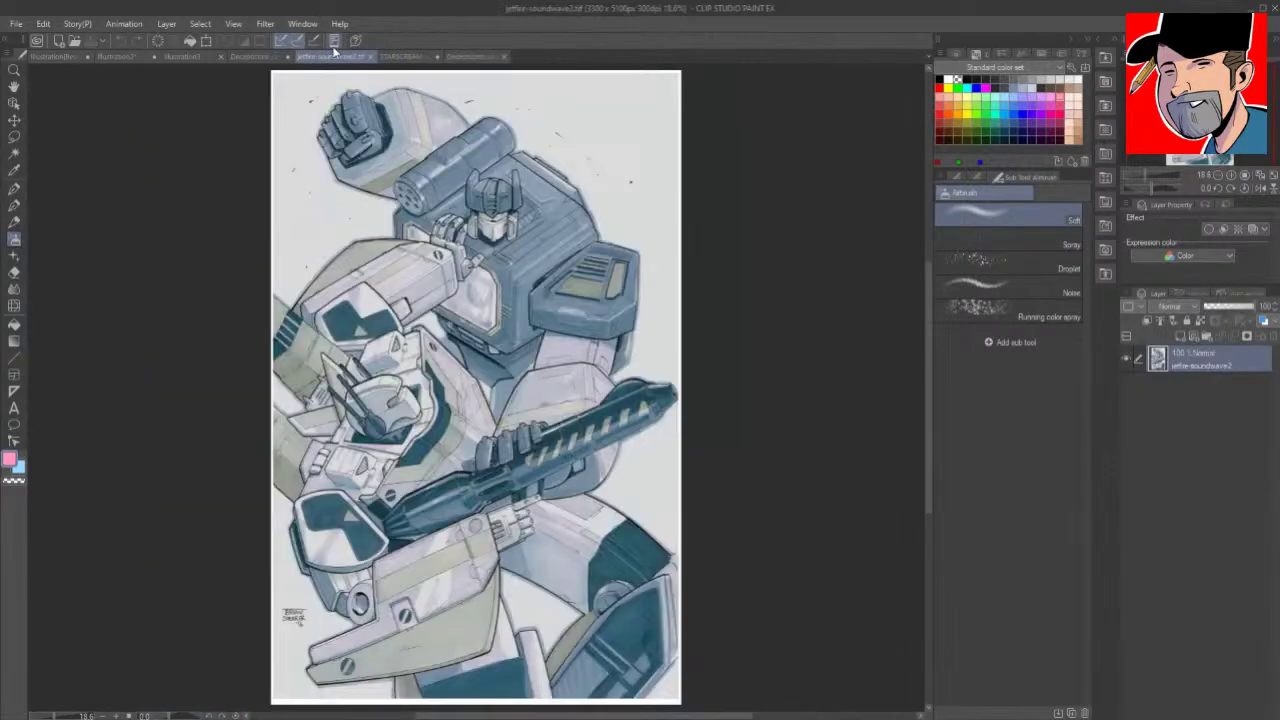
pyautogui.click(262, 56)
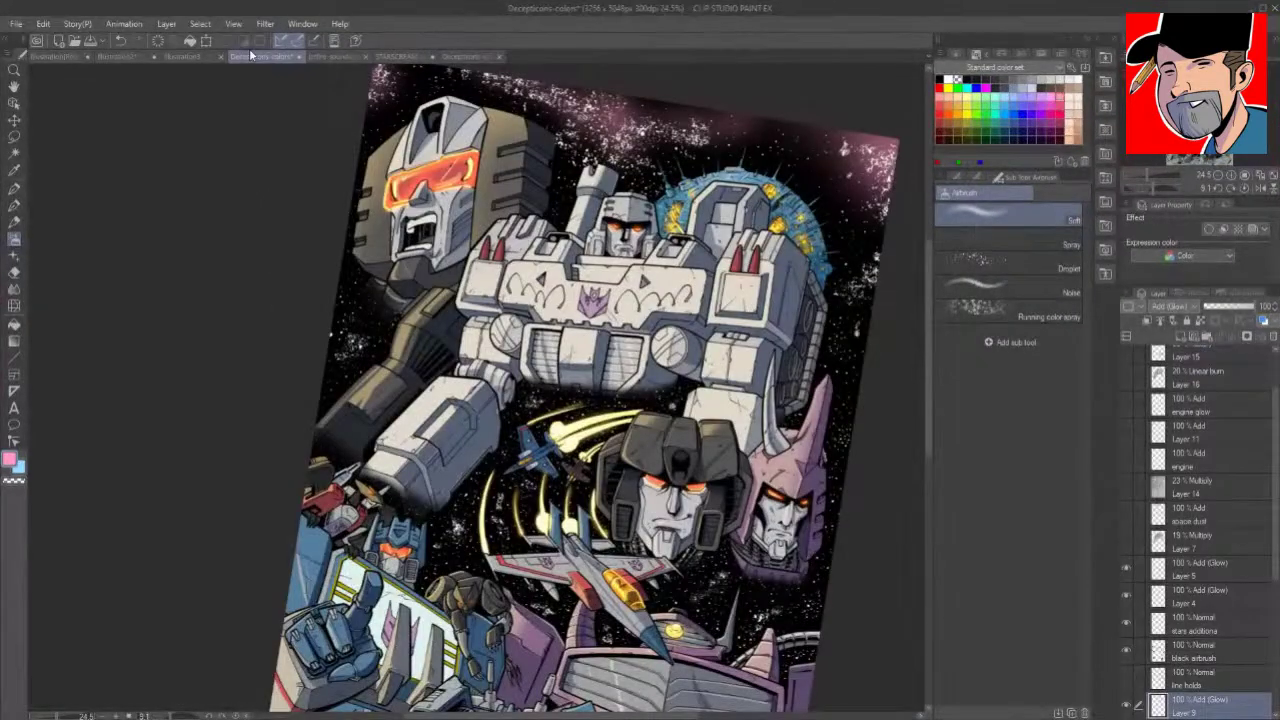
pyautogui.press('space')
pyautogui.moveTo(854, 404); pyautogui.dragTo(763, 448)
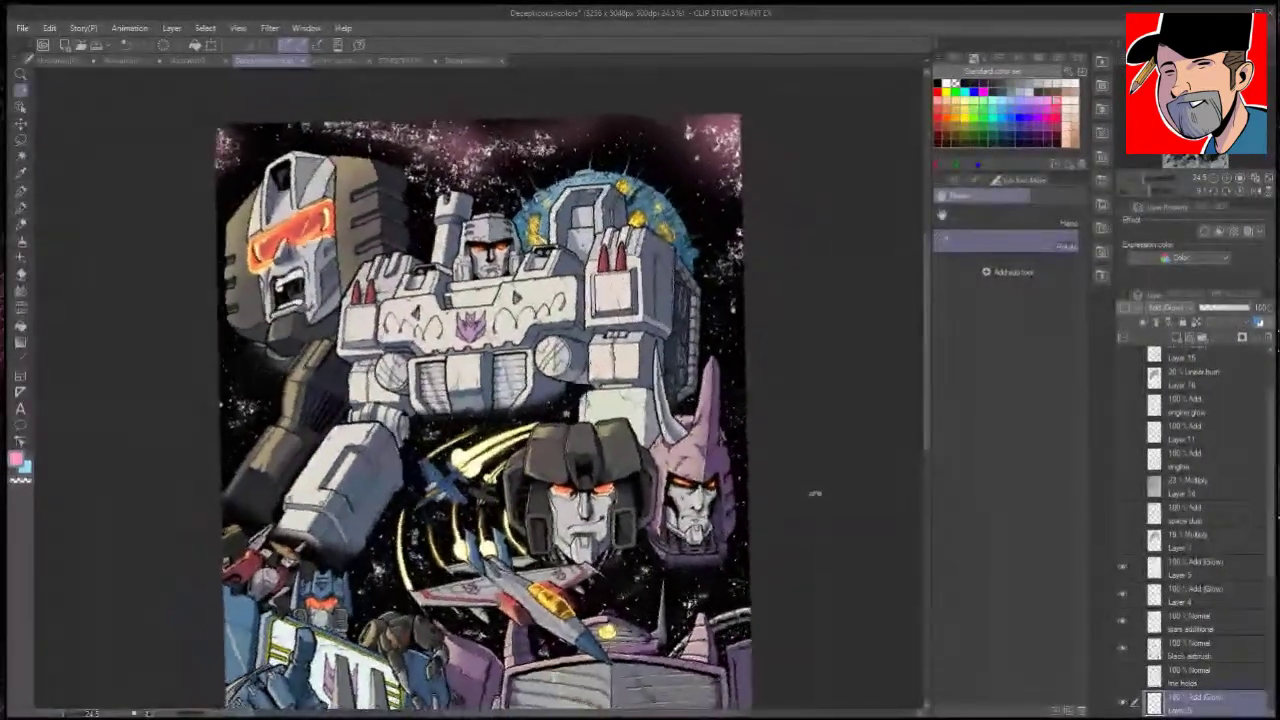
pyautogui.moveTo(815, 493); pyautogui.dragTo(818, 500)
pyautogui.hotkey('ctrl', 'space')
pyautogui.moveTo(297, 385); pyautogui.dragTo(334, 366)
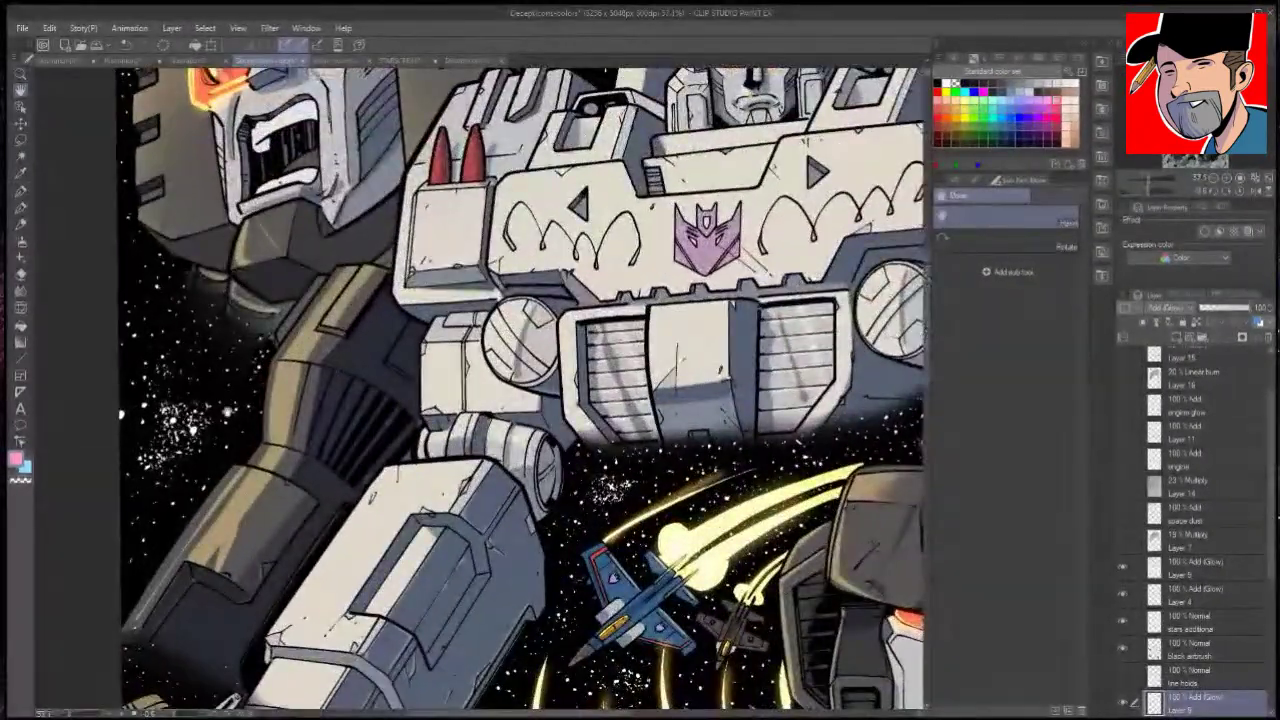
pyautogui.click(20, 242)
pyautogui.moveTo(163, 413)
pyautogui.mouseDown()
pyautogui.moveTo(107, 495)
pyautogui.moveTo(114, 327)
pyautogui.moveTo(165, 327)
pyautogui.moveTo(175, 387)
pyautogui.moveTo(213, 397)
pyautogui.moveTo(190, 442)
pyautogui.moveTo(192, 354)
pyautogui.mouseUp()
# Step: Move the pink Add (Glow) layer to the top of the layer stack, above space dust2
pyautogui.moveTo(1222, 706); pyautogui.dragTo(1227, 369)
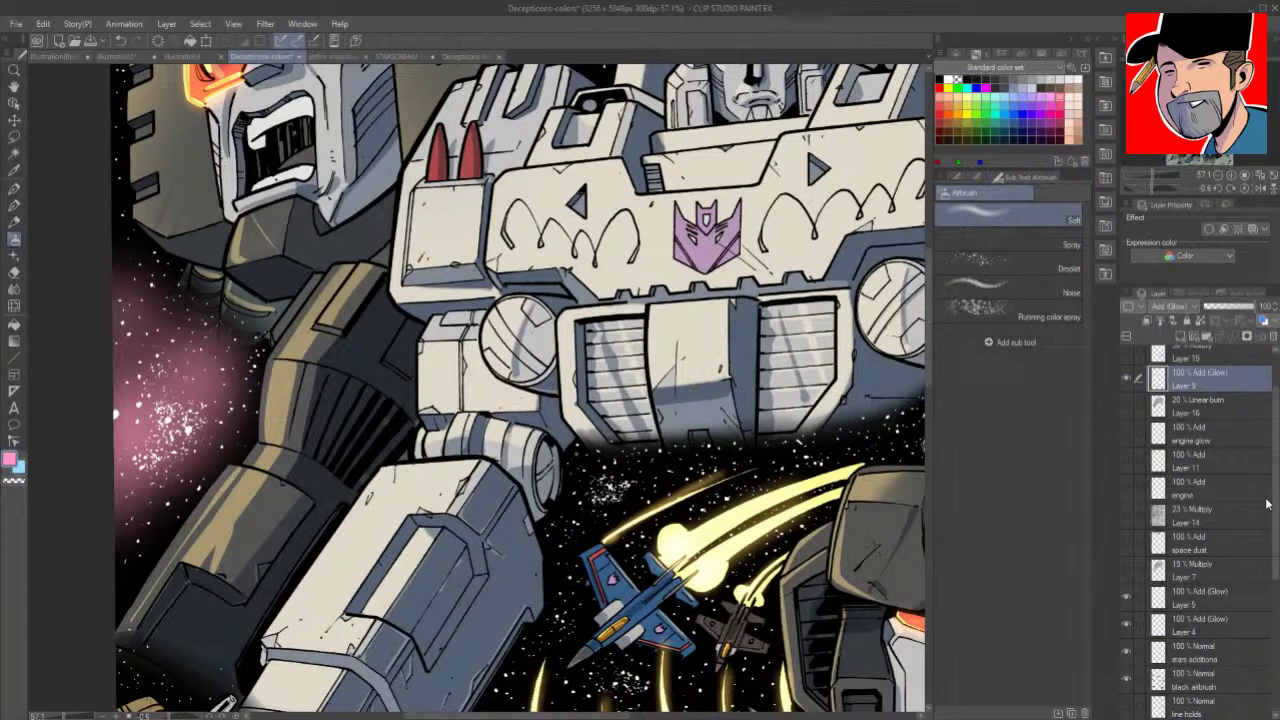
pyautogui.scroll(2, 1267, 503)
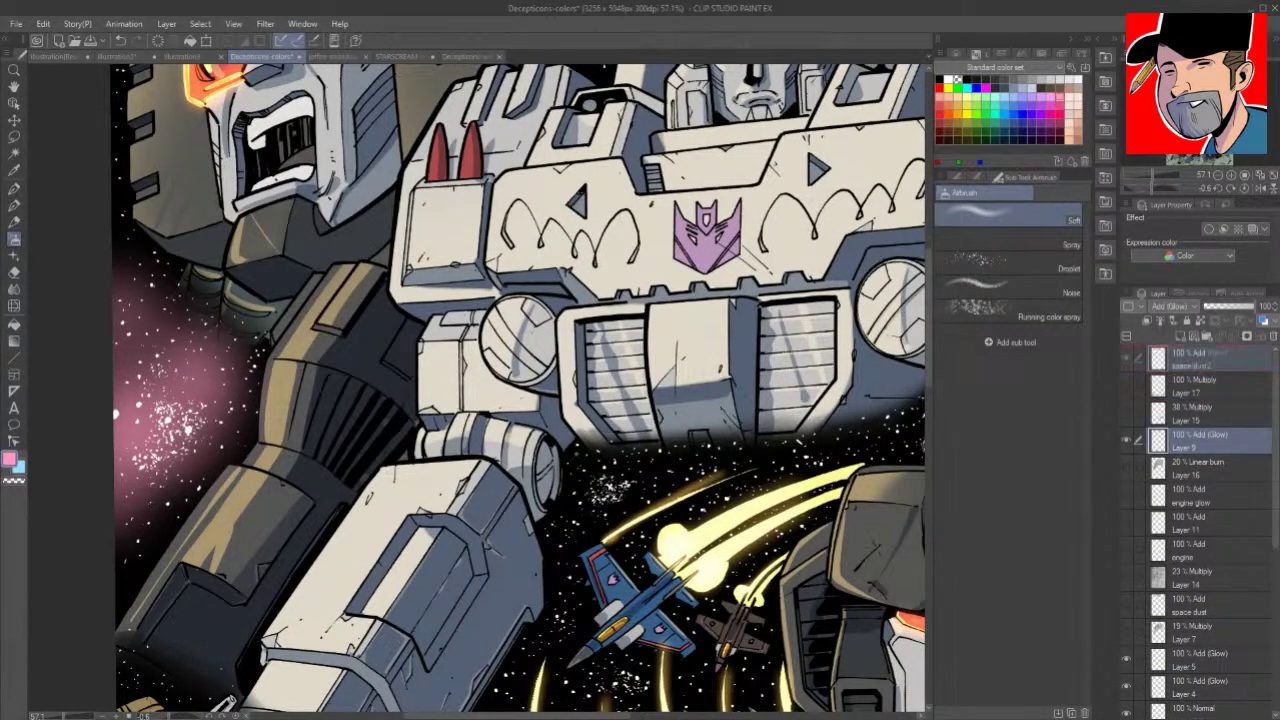
pyautogui.moveTo(1230, 356); pyautogui.dragTo(1235, 357)
# Step: Toggle the space dust2 and Layer 17 layers on and off to examine their effect on the artwork
pyautogui.click(1128, 384)
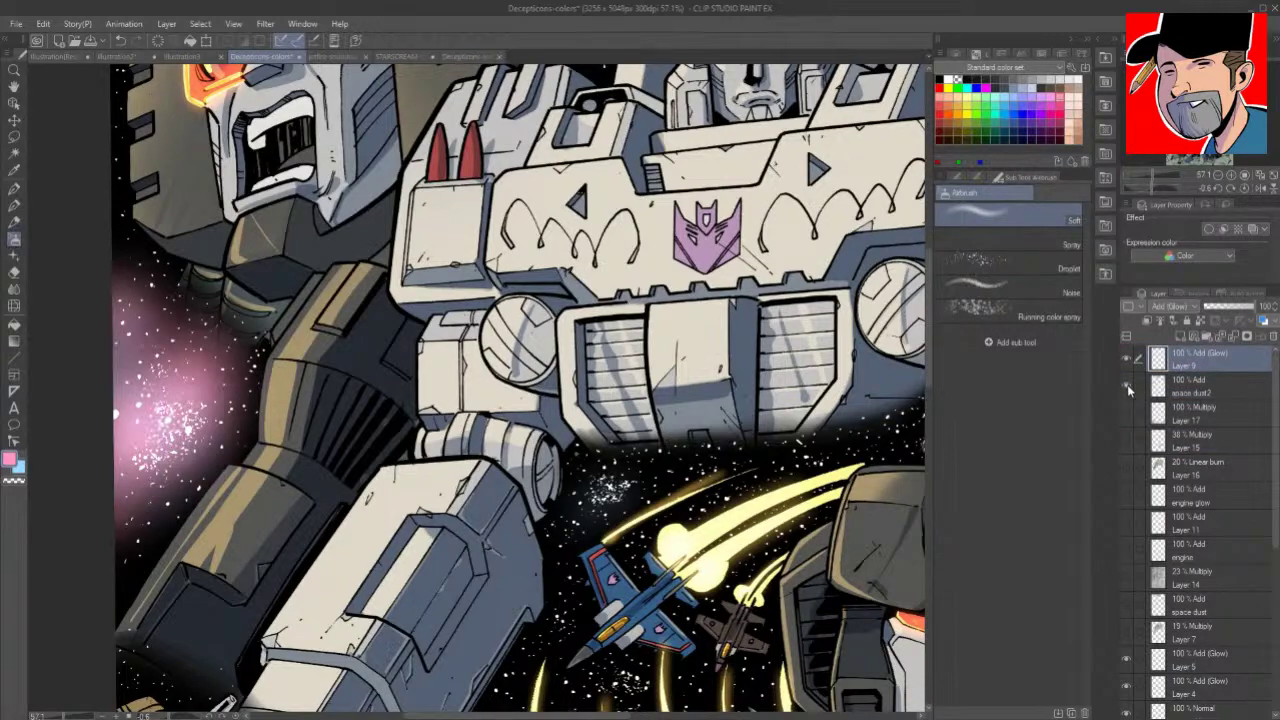
pyautogui.click(1128, 384)
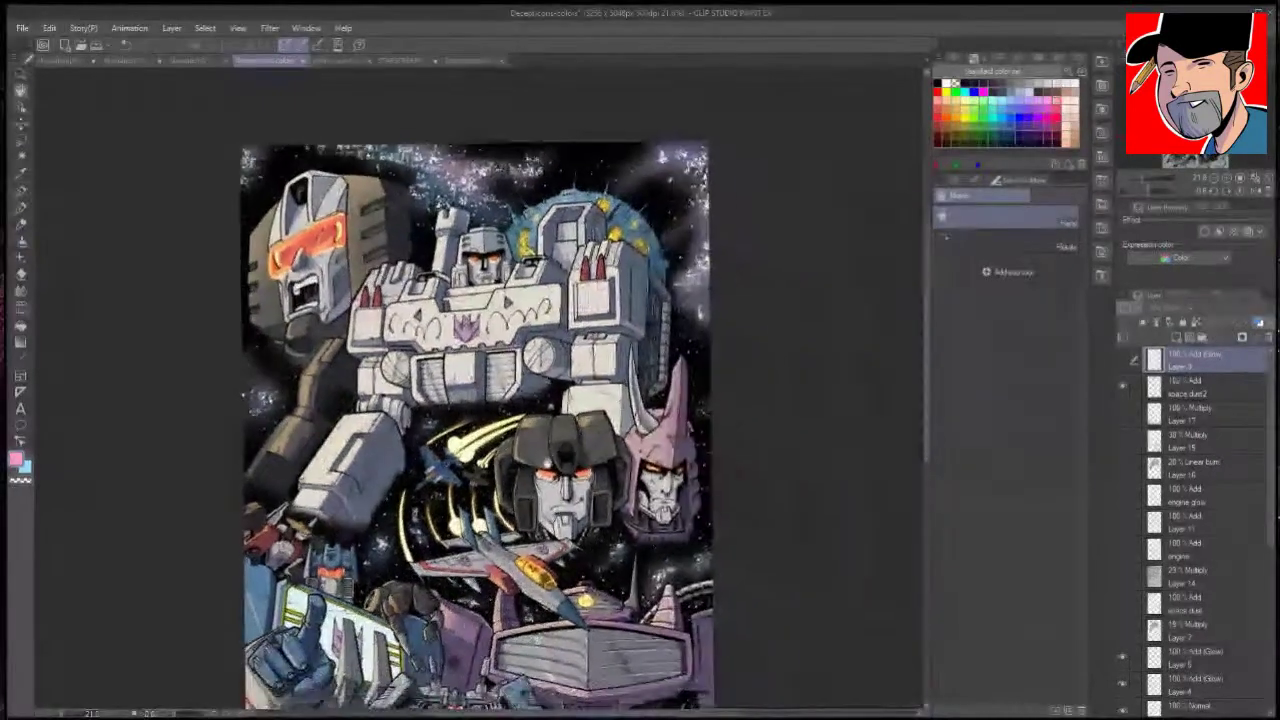
pyautogui.click(1127, 410)
pyautogui.click(1127, 410)
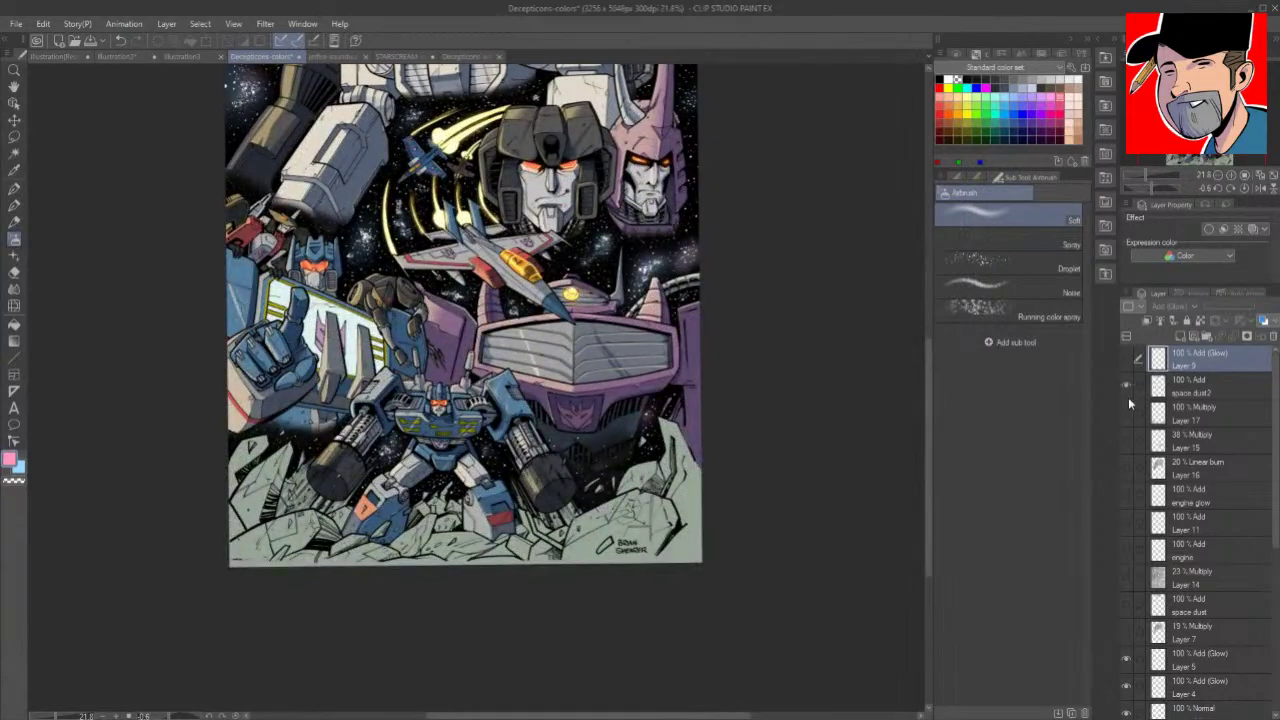
pyautogui.click(1128, 411)
pyautogui.click(1128, 412)
pyautogui.click(1128, 411)
# Step: Toggle the Layer 16 and engine glow layers to examine their effect, and compare the space dust with the pink glow
pyautogui.click(1124, 467)
pyautogui.click(1127, 468)
pyautogui.click(1127, 495)
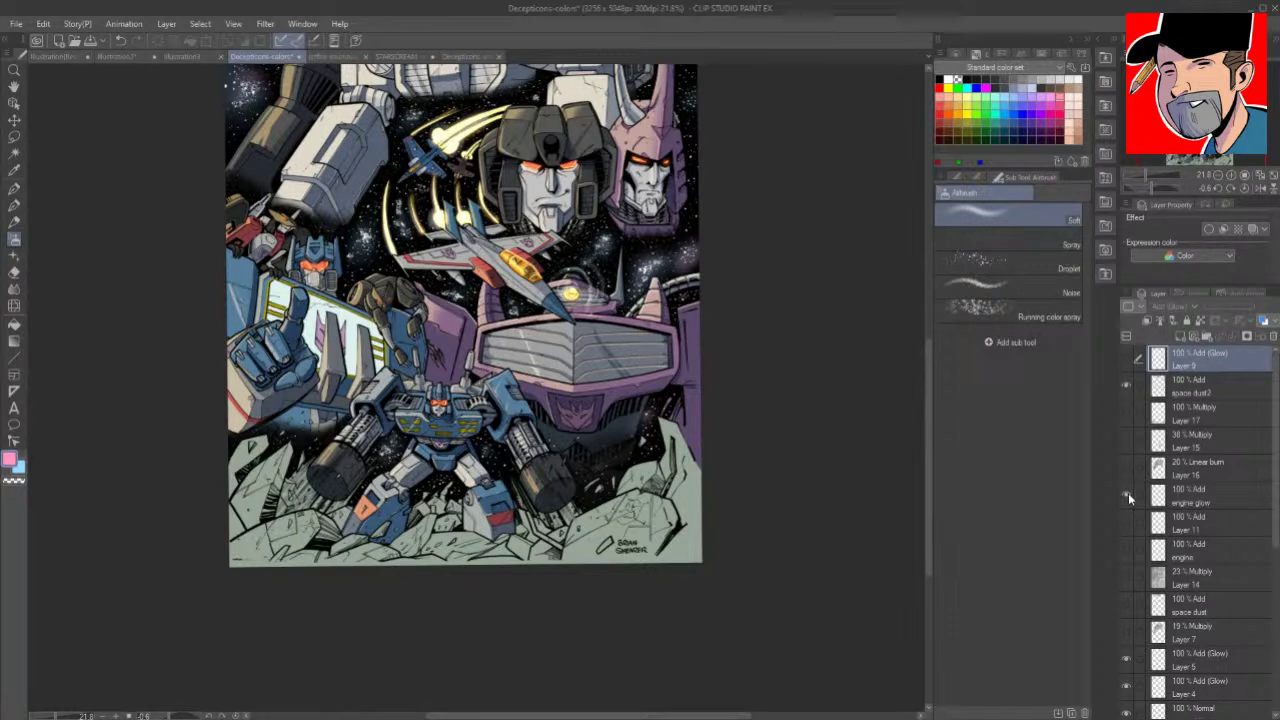
pyautogui.click(1129, 493)
pyautogui.click(1129, 492)
pyautogui.click(1129, 492)
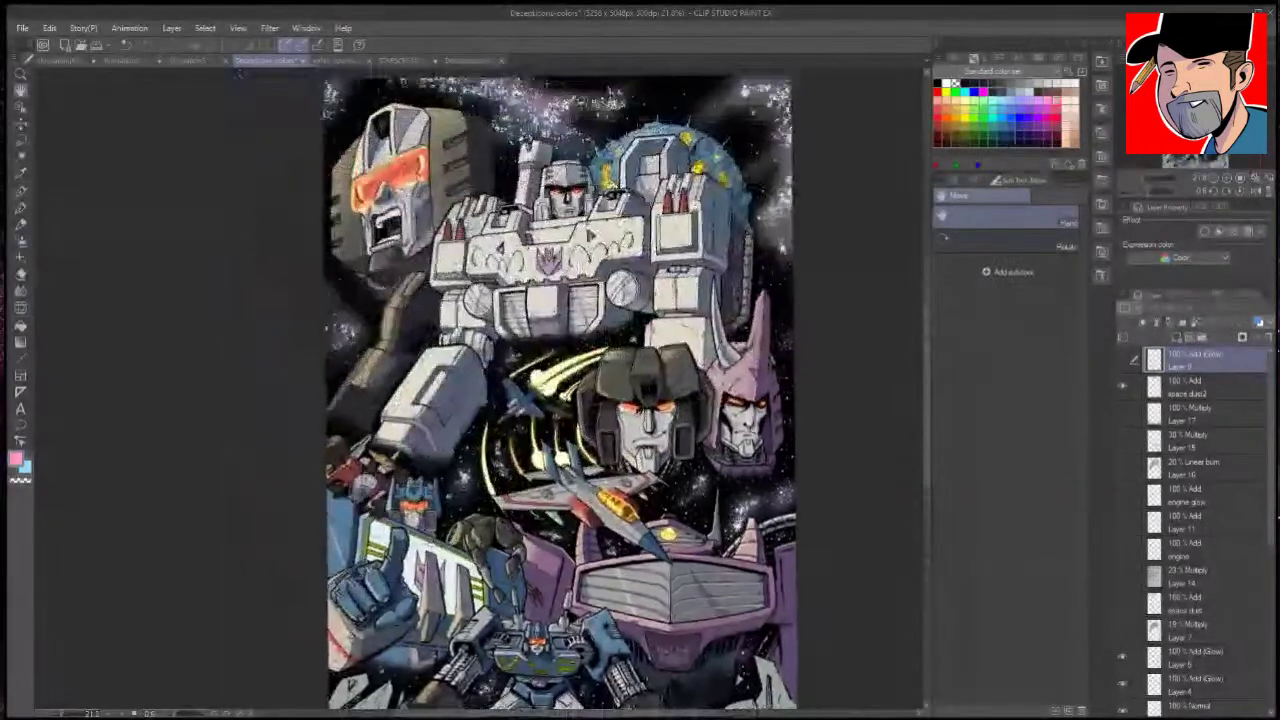
pyautogui.scroll(4, 510, 205)
pyautogui.moveTo(748, 483); pyautogui.dragTo(769, 600)
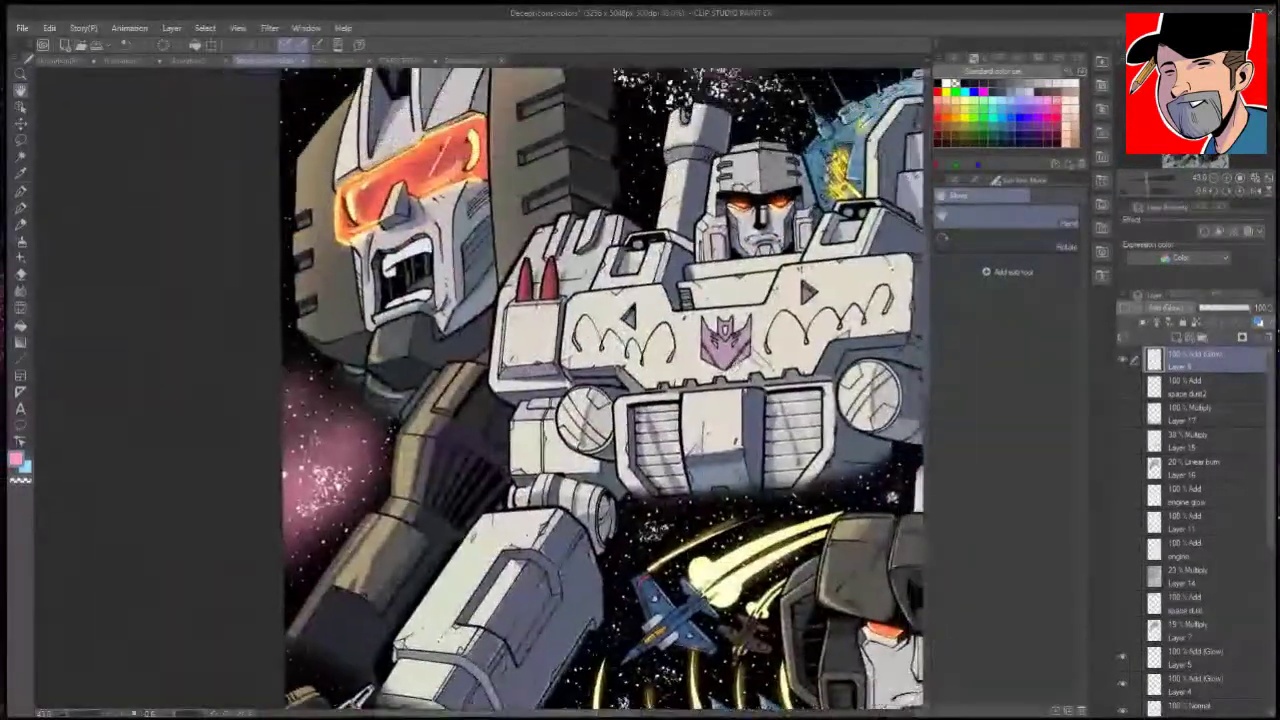
# Step: Try airbrushing a soft pink glow over the star clusters along the top of the background with the Soft airbrush
pyautogui.moveTo(600, 400); pyautogui.dragTo(553, 626)
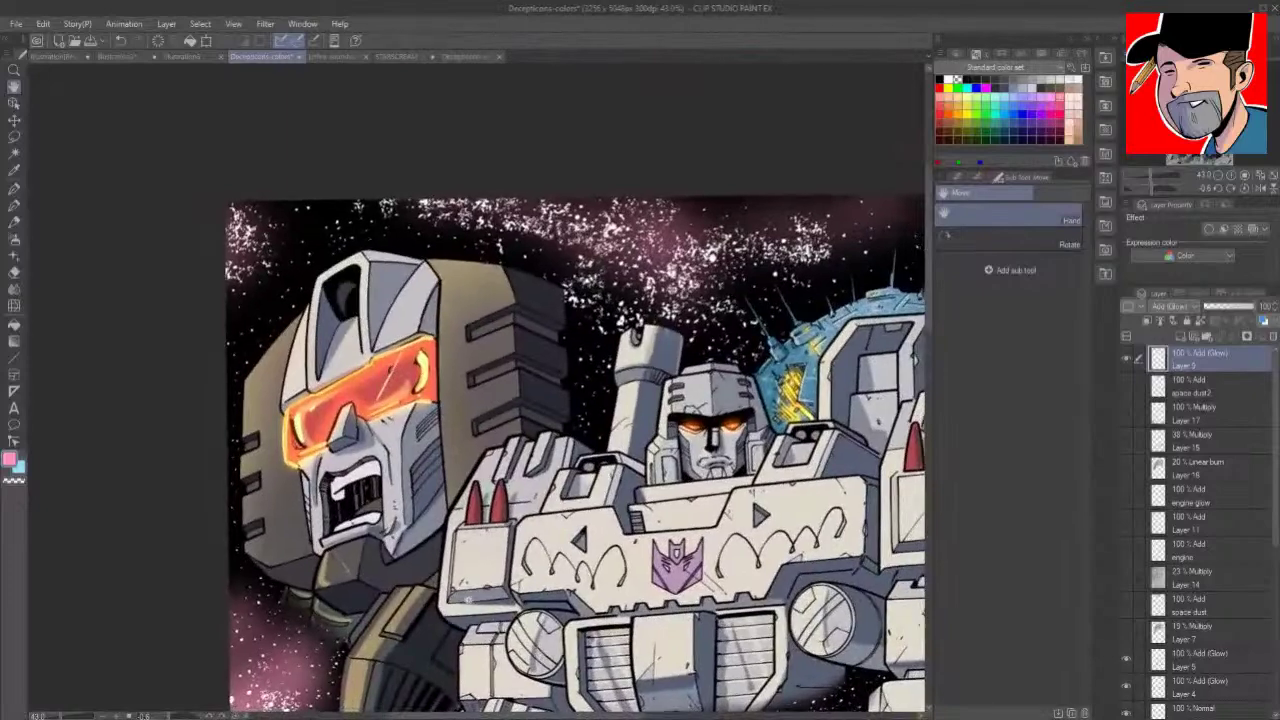
pyautogui.click(15, 241)
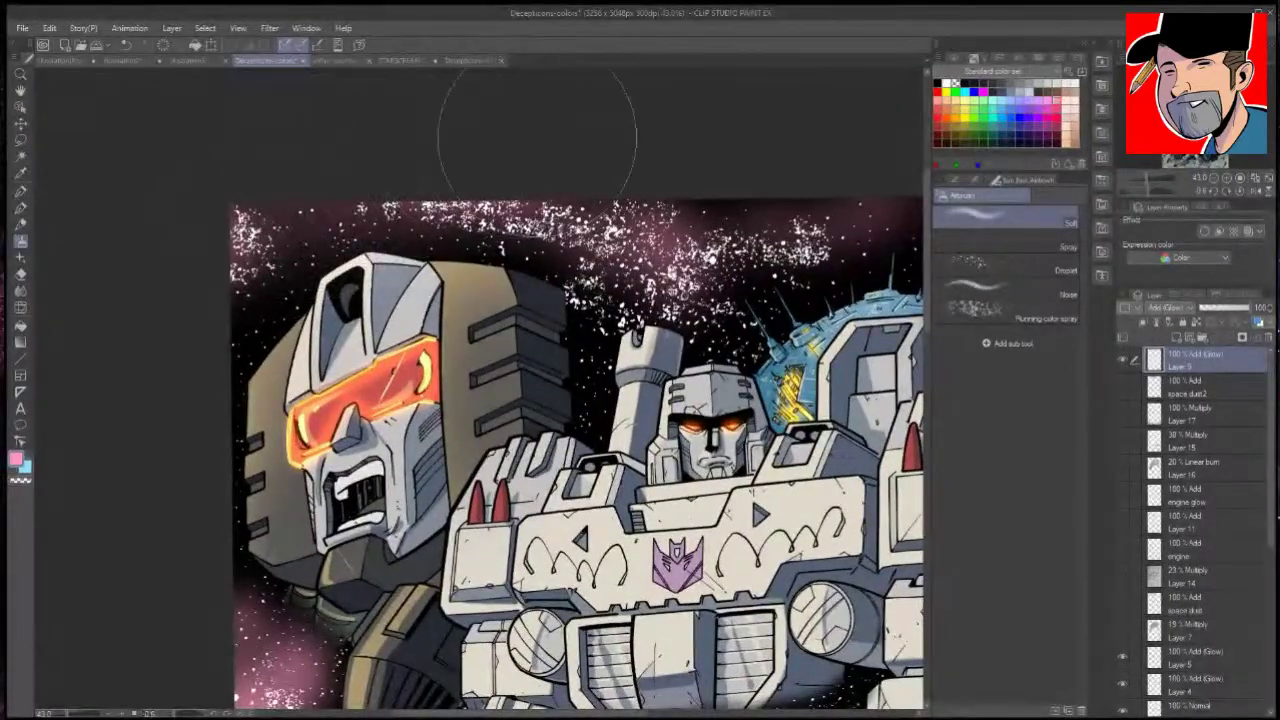
pyautogui.press('[')
pyautogui.press('[')
pyautogui.press('[')
pyautogui.press('[')
pyautogui.press('[')
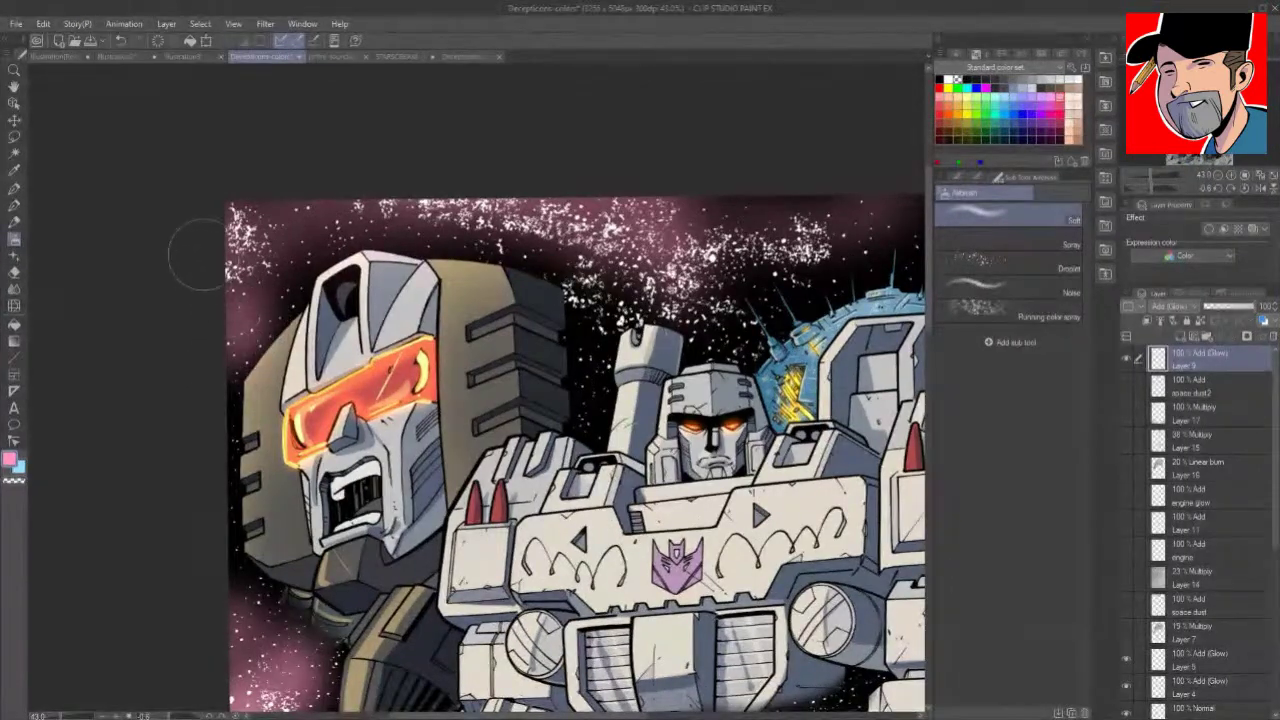
# Step: Try soft pink and peach glows over the star clusters beneath the purple-helmeted head, and undo the airbrushed glows
pyautogui.press('space')
pyautogui.moveTo(870, 571); pyautogui.dragTo(630, 287)
pyautogui.scroll(-3, 630, 287)
pyautogui.moveTo(815, 411); pyautogui.dragTo(722, 238)
pyautogui.moveTo(610, 360); pyautogui.dragTo(710, 360)
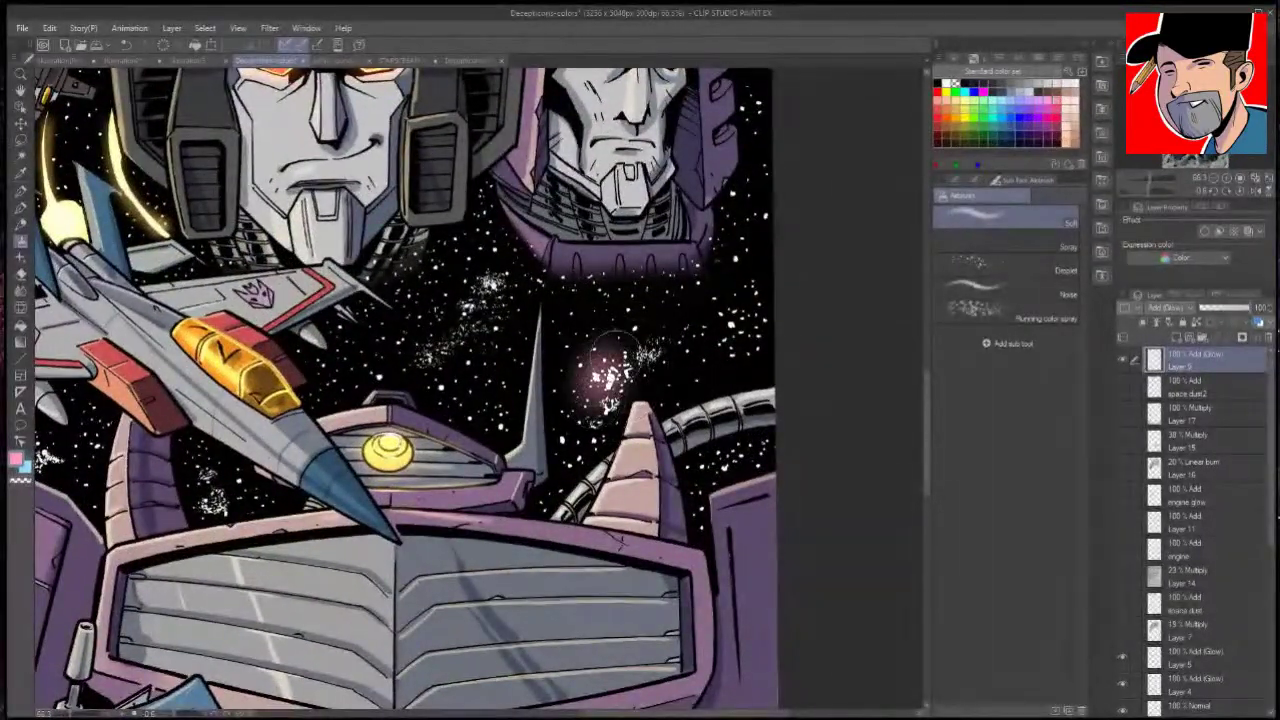
pyautogui.moveTo(614, 355)
pyautogui.mouseDown()
pyautogui.moveTo(632, 322)
pyautogui.moveTo(624, 304)
pyautogui.moveTo(655, 347)
pyautogui.moveTo(690, 352)
pyautogui.moveTo(725, 342)
pyautogui.moveTo(655, 334)
pyautogui.moveTo(675, 322)
pyautogui.moveTo(726, 344)
pyautogui.moveTo(732, 298)
pyautogui.moveTo(765, 292)
pyautogui.moveTo(765, 315)
pyautogui.moveTo(724, 339)
pyautogui.moveTo(655, 319)
pyautogui.moveTo(605, 337)
pyautogui.moveTo(578, 414)
pyautogui.moveTo(590, 357)
pyautogui.moveTo(540, 350)
pyautogui.moveTo(498, 300)
pyautogui.moveTo(422, 350)
pyautogui.moveTo(472, 370)
pyautogui.moveTo(455, 300)
pyautogui.mouseUp()
pyautogui.click(1067, 125)
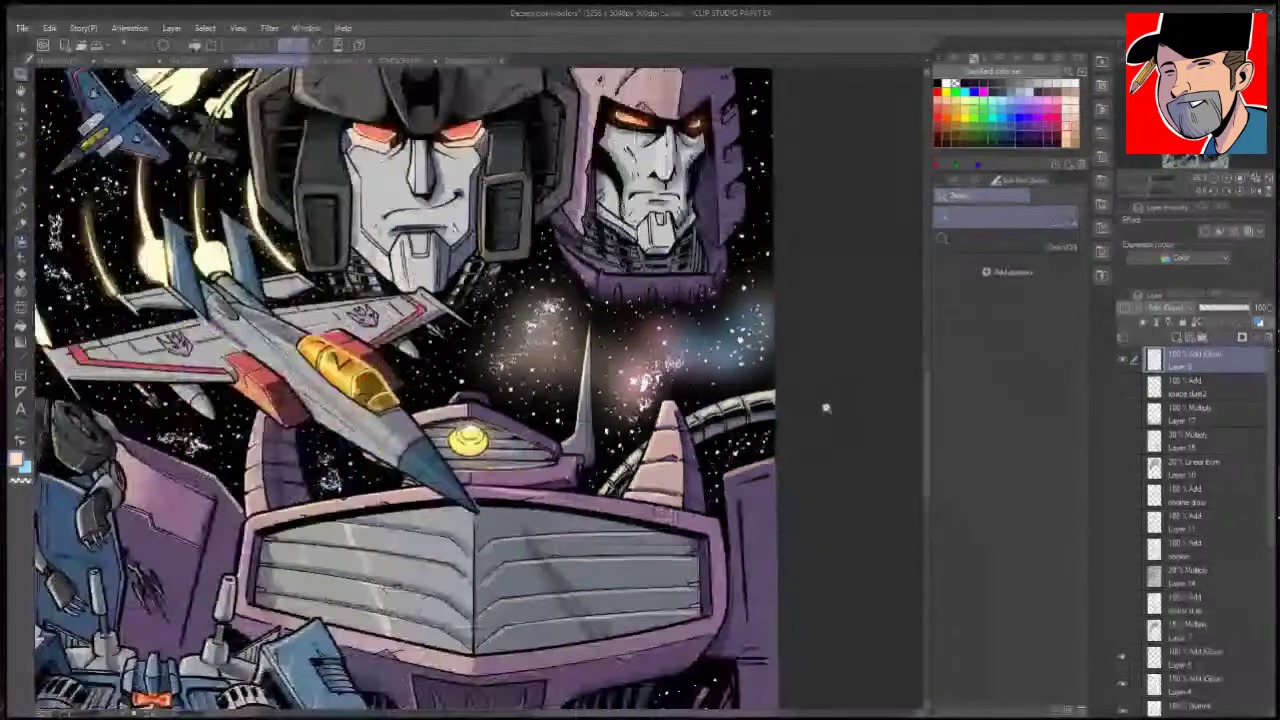
pyautogui.hotkey('ctrl', '0')
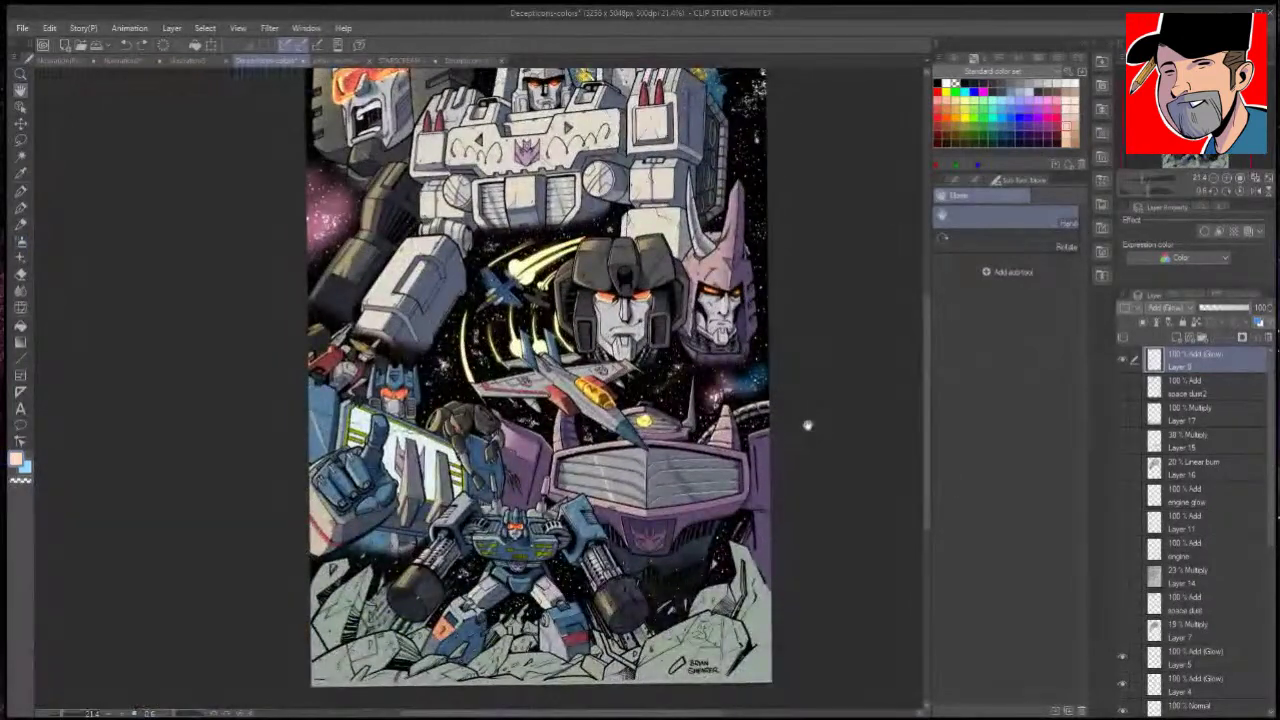
pyautogui.hotkey('ctrl', 'z')
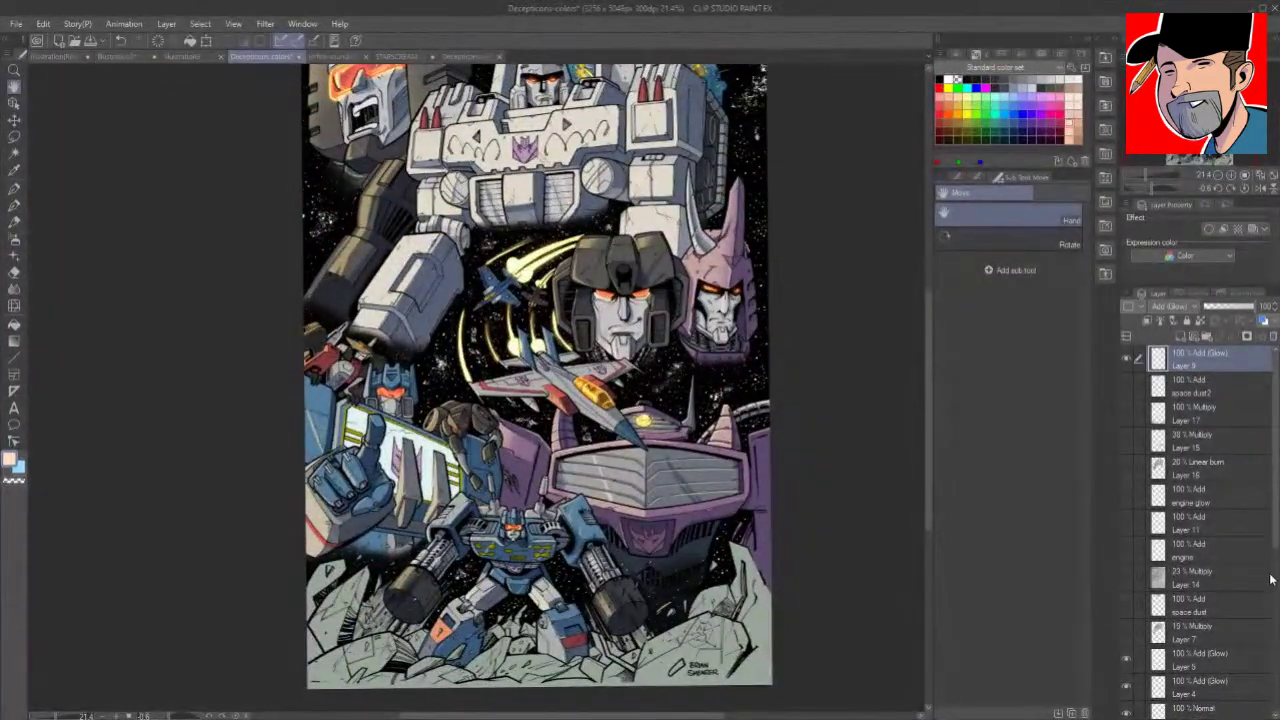
# Step: Select the space background color on Layer 1 with the Auto select tool set to refer to the editing layer only
pyautogui.scroll(-5, 1272, 578)
pyautogui.click(1229, 673)
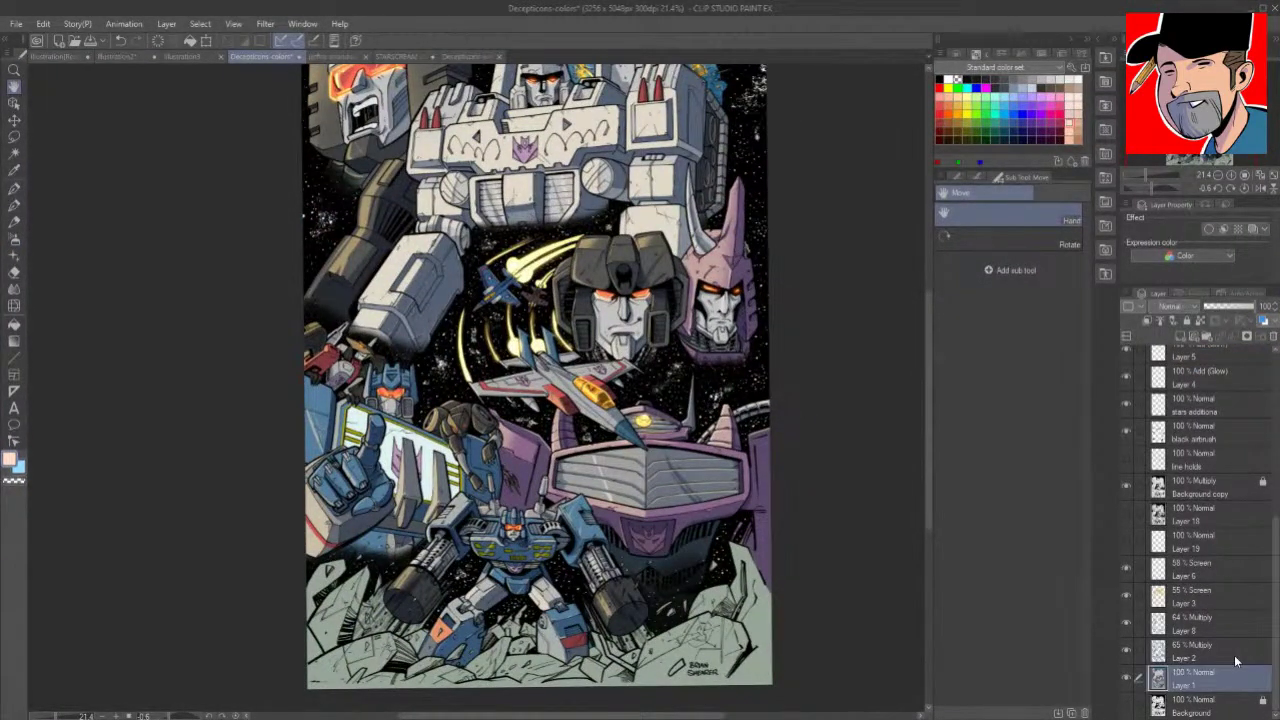
pyautogui.click(14, 152)
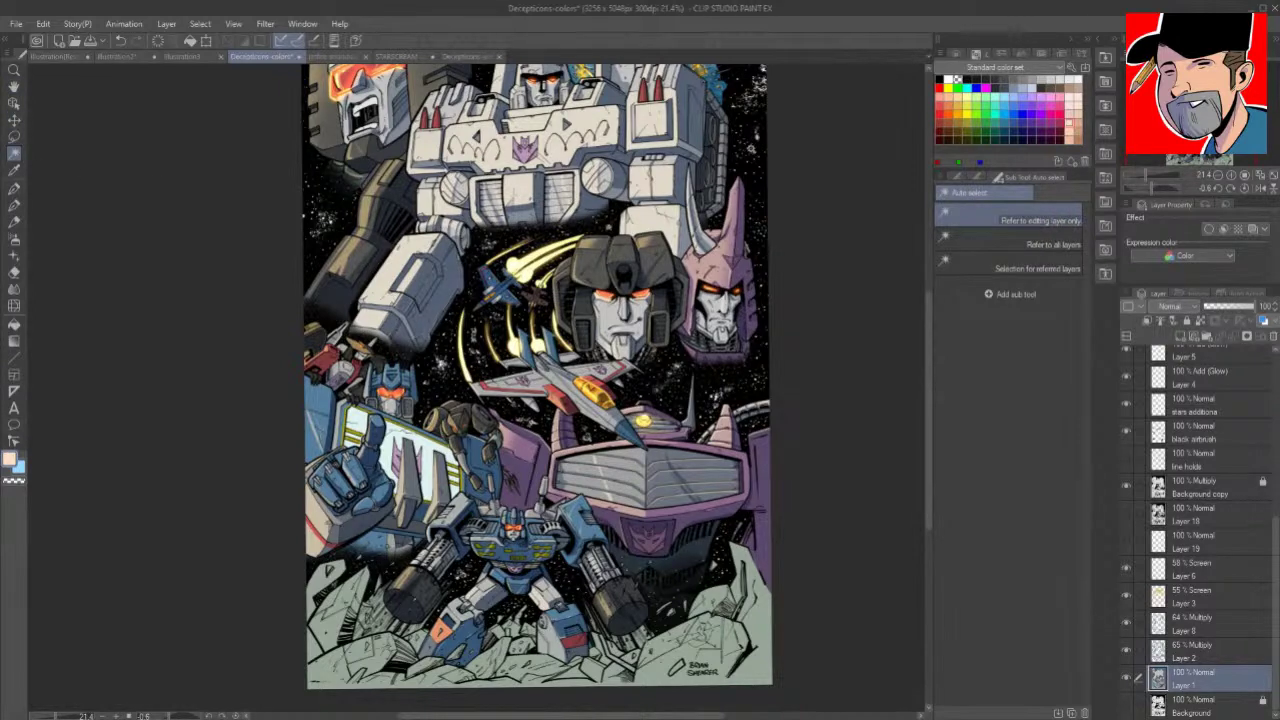
pyautogui.click(978, 177)
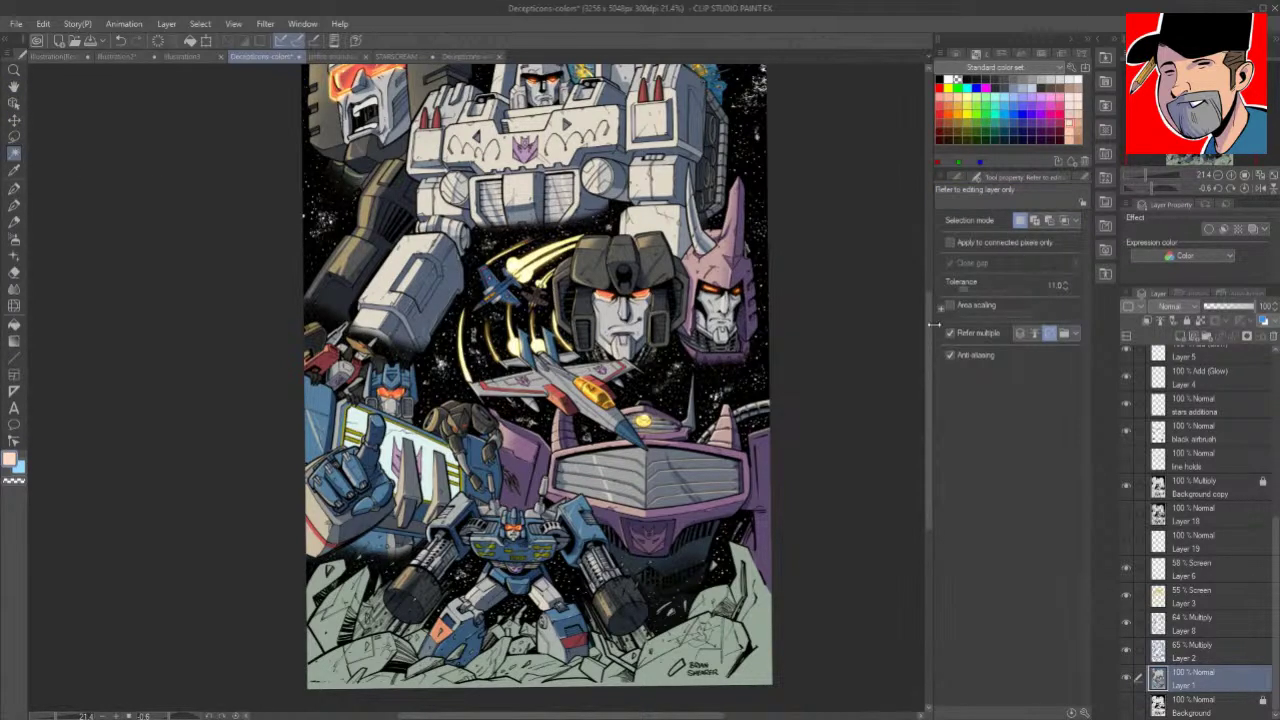
pyautogui.click(767, 322)
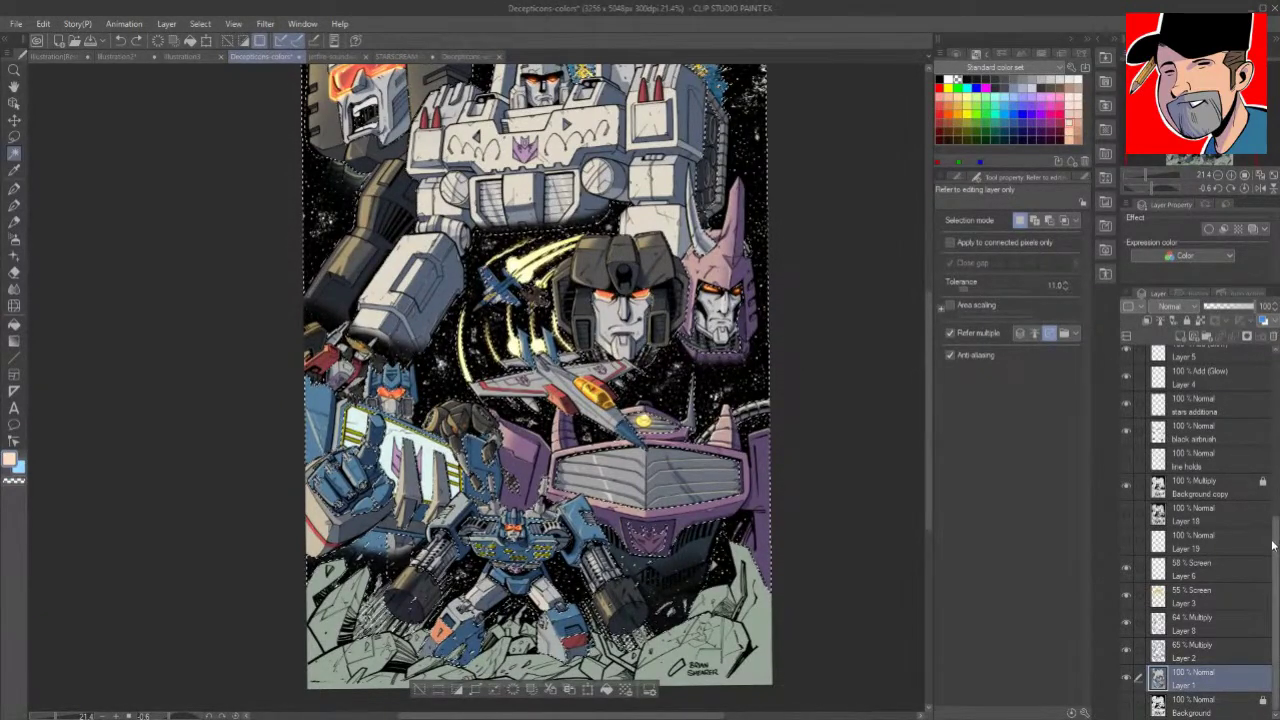
# Step: Make Layer 9 active and set up the Soft airbrush with a blue-violet color and an enlarged brush
pyautogui.moveTo(1275, 535); pyautogui.dragTo(1261, 358)
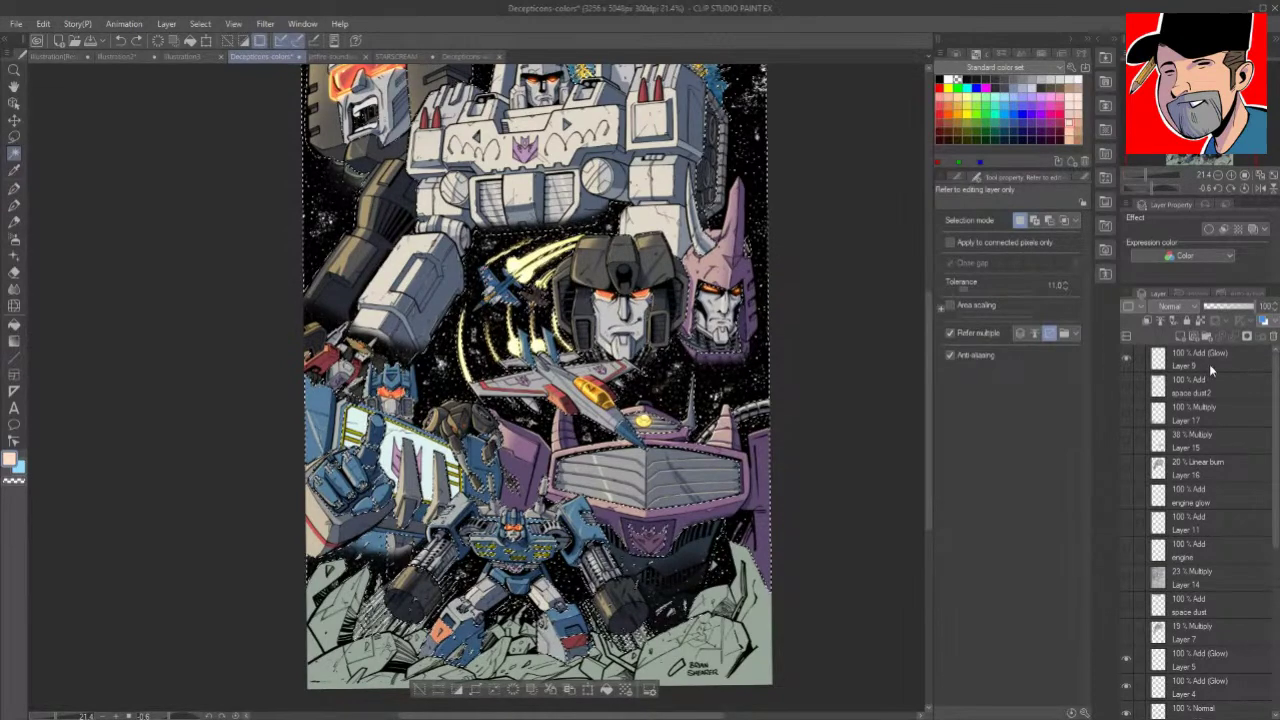
pyautogui.click(1210, 371)
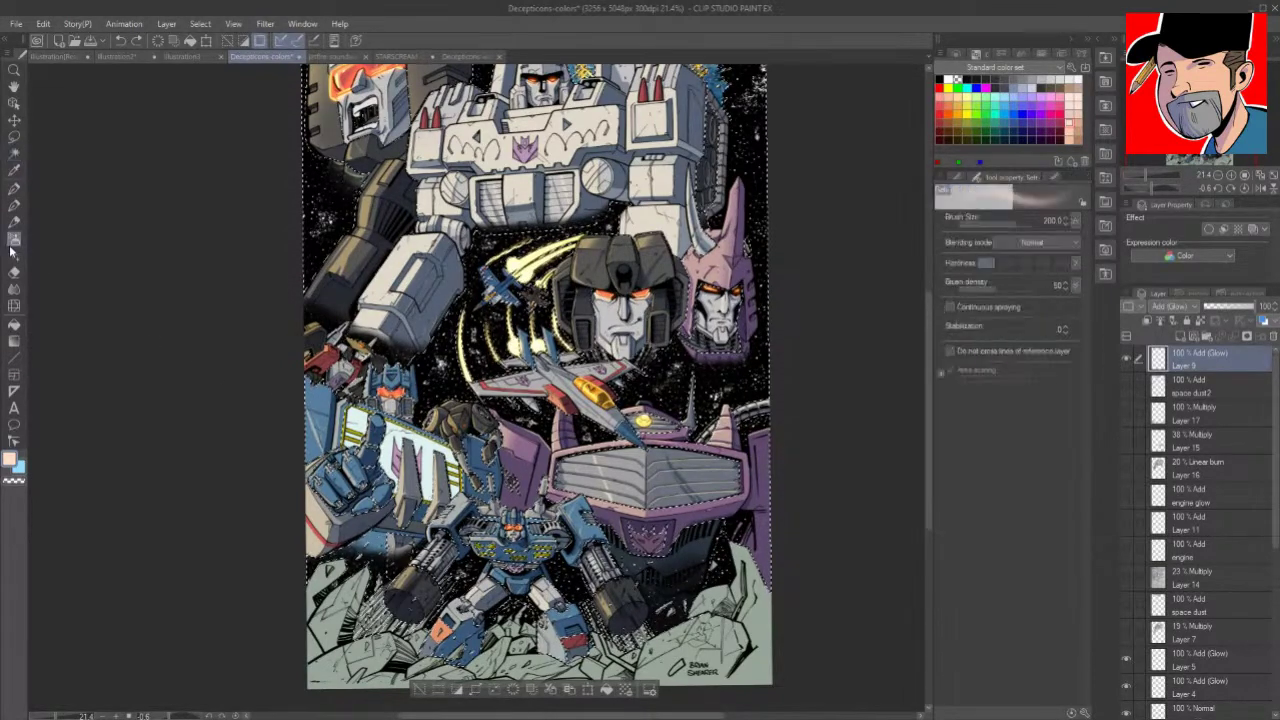
pyautogui.click(14, 87)
pyautogui.moveTo(820, 143); pyautogui.dragTo(810, 355)
pyautogui.press('b')
pyautogui.click(1031, 113)
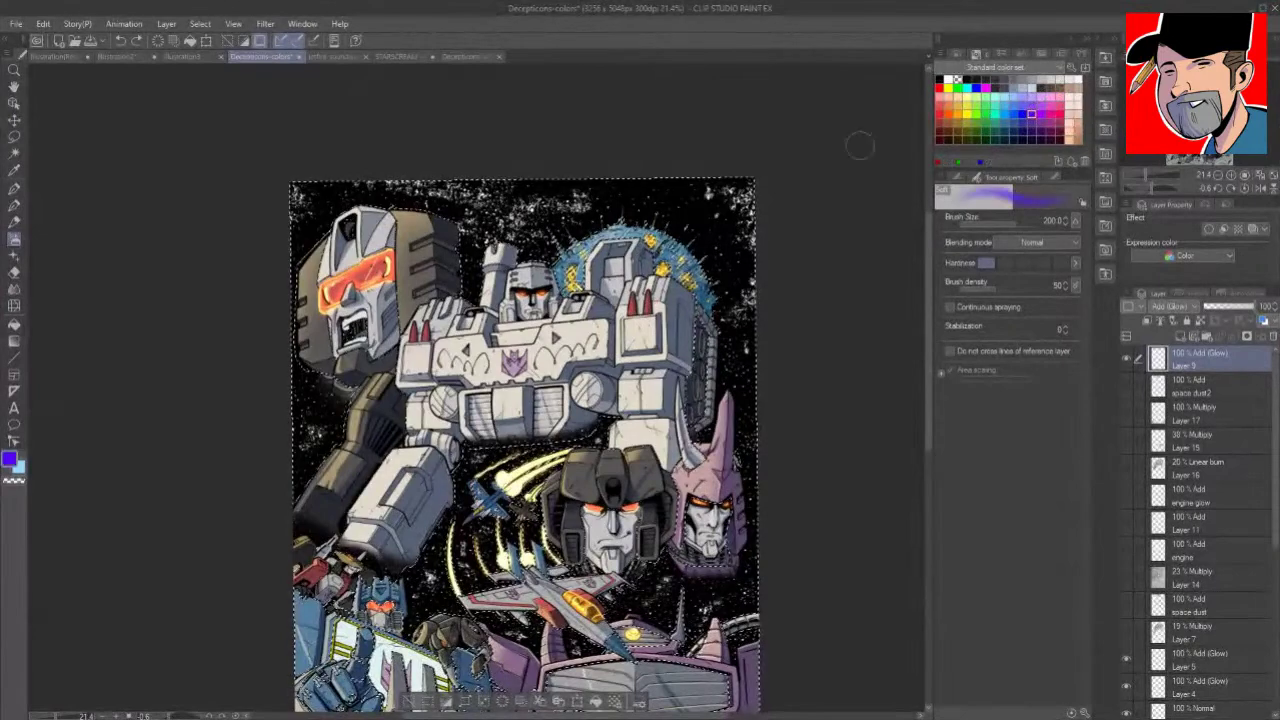
pyautogui.press(']')
pyautogui.press(']')
pyautogui.press(']')
pyautogui.press(']')
pyautogui.press(']')
pyautogui.press(']')
# Step: Try blue-violet glows at brush size 600 around the upper-right background and beneath the central robot, undoing unwanted strokes
pyautogui.moveTo(745, 235)
pyautogui.mouseDown()
pyautogui.moveTo(752, 205)
pyautogui.moveTo(717, 215)
pyautogui.moveTo(697, 260)
pyautogui.moveTo(702, 215)
pyautogui.moveTo(767, 295)
pyautogui.moveTo(677, 250)
pyautogui.moveTo(647, 260)
pyautogui.moveTo(716, 290)
pyautogui.mouseUp()
pyautogui.hotkey('ctrl', 'z')
pyautogui.press('[')
pyautogui.press('[')
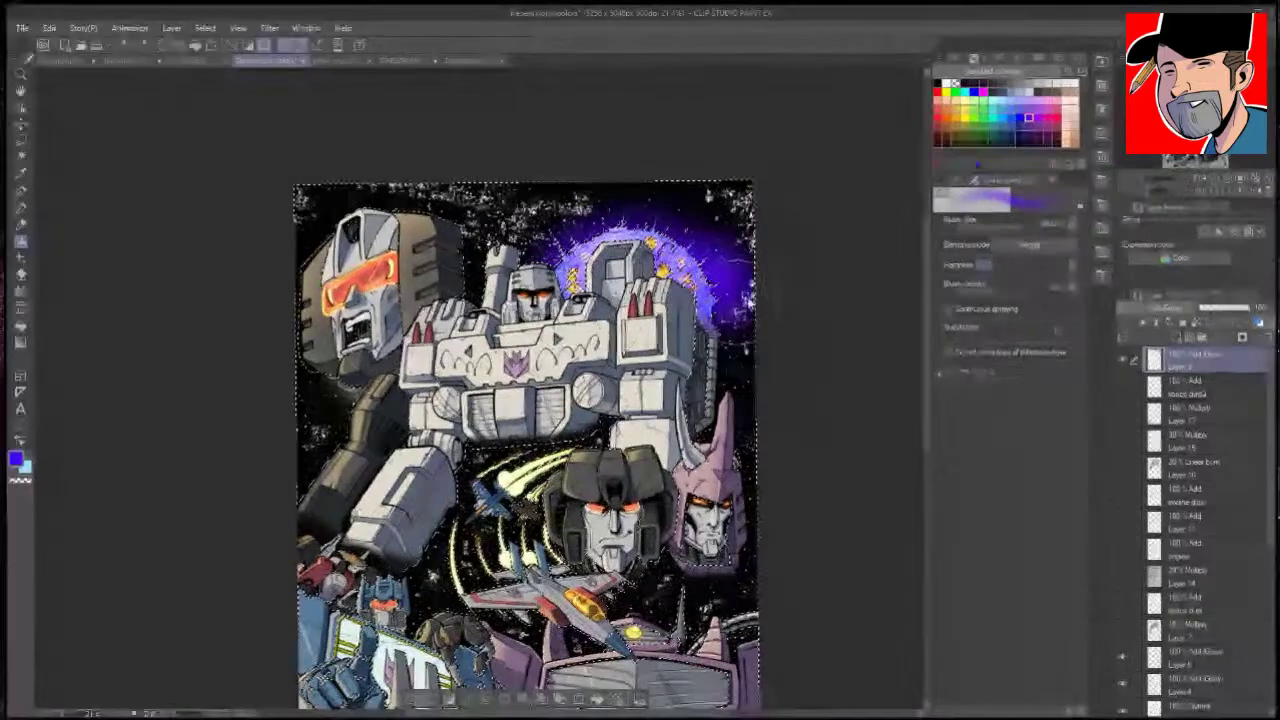
pyautogui.hotkey('ctrl', 'z')
pyautogui.hotkey('ctrl', 'z')
pyautogui.moveTo(742, 190)
pyautogui.mouseDown()
pyautogui.moveTo(755, 212)
pyautogui.moveTo(738, 204)
pyautogui.mouseUp()
pyautogui.moveTo(735, 312); pyautogui.dragTo(738, 338)
pyautogui.moveTo(615, 426); pyautogui.dragTo(600, 436)
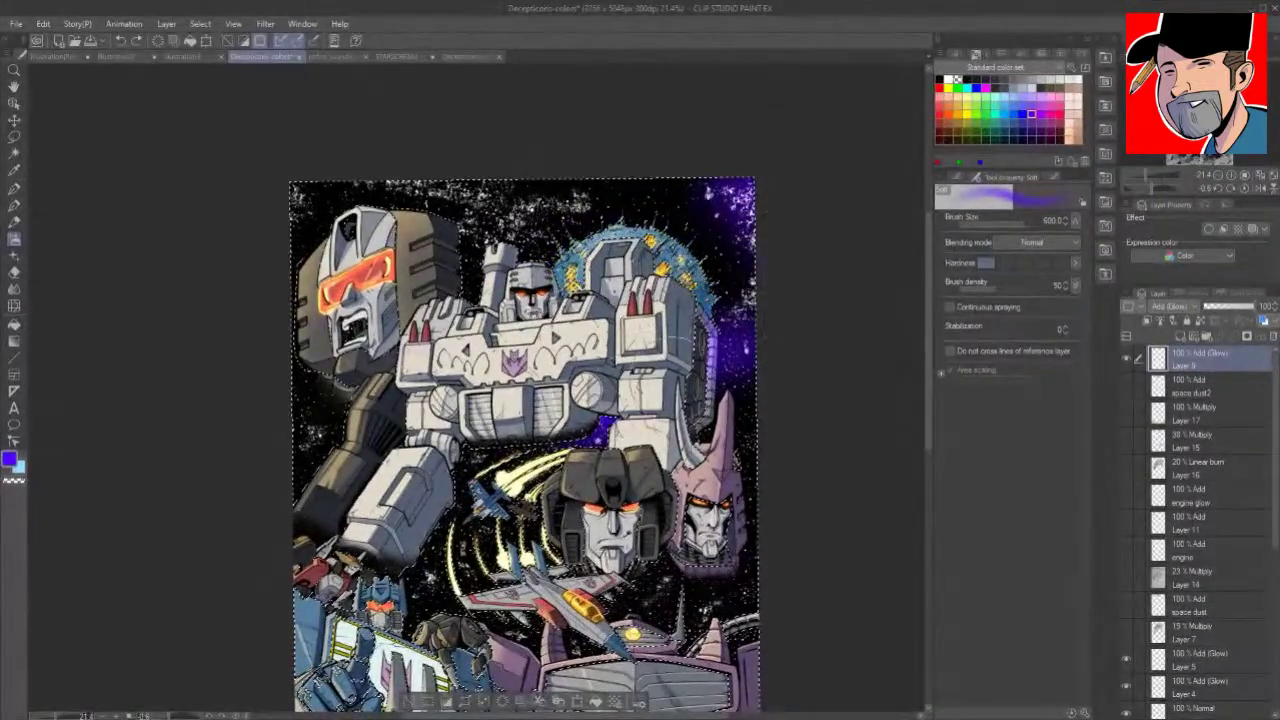
pyautogui.moveTo(742, 345); pyautogui.dragTo(752, 362)
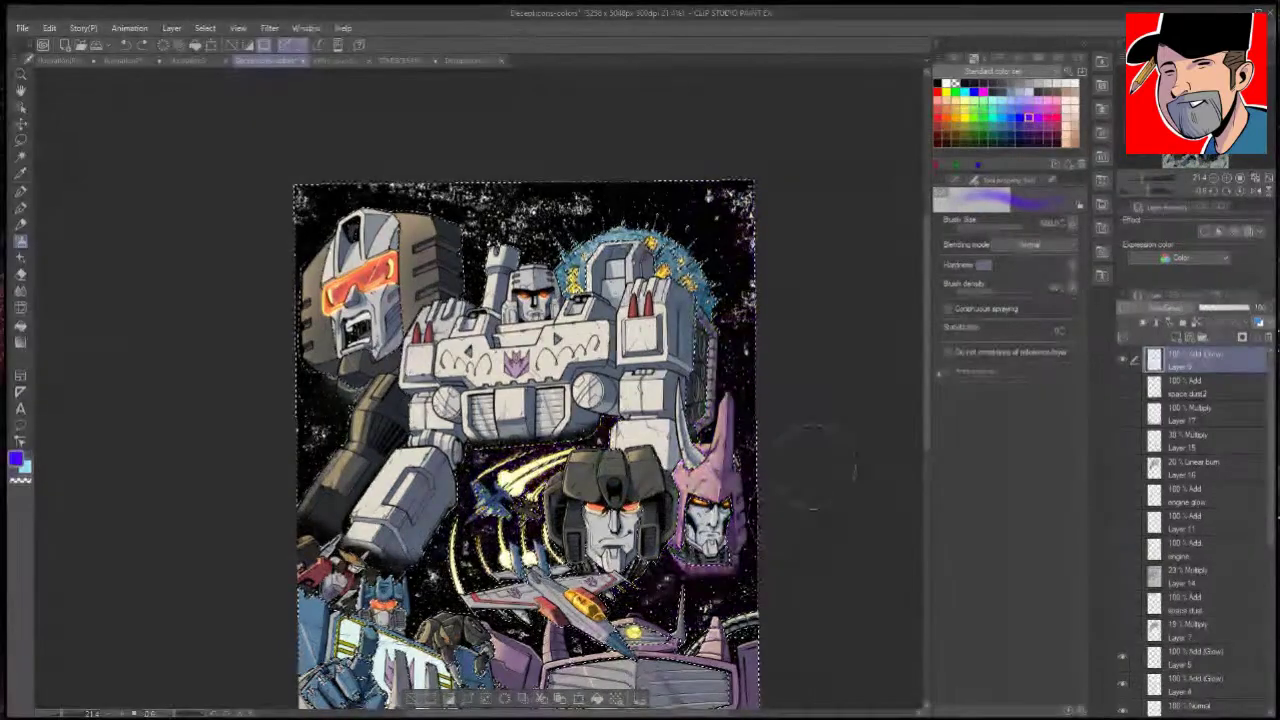
# Step: Compare the artwork with Layer 1 hidden and shown, and with the Background copy line art hidden and shown
pyautogui.press('h')
pyautogui.moveTo(828, 553); pyautogui.dragTo(730, 440)
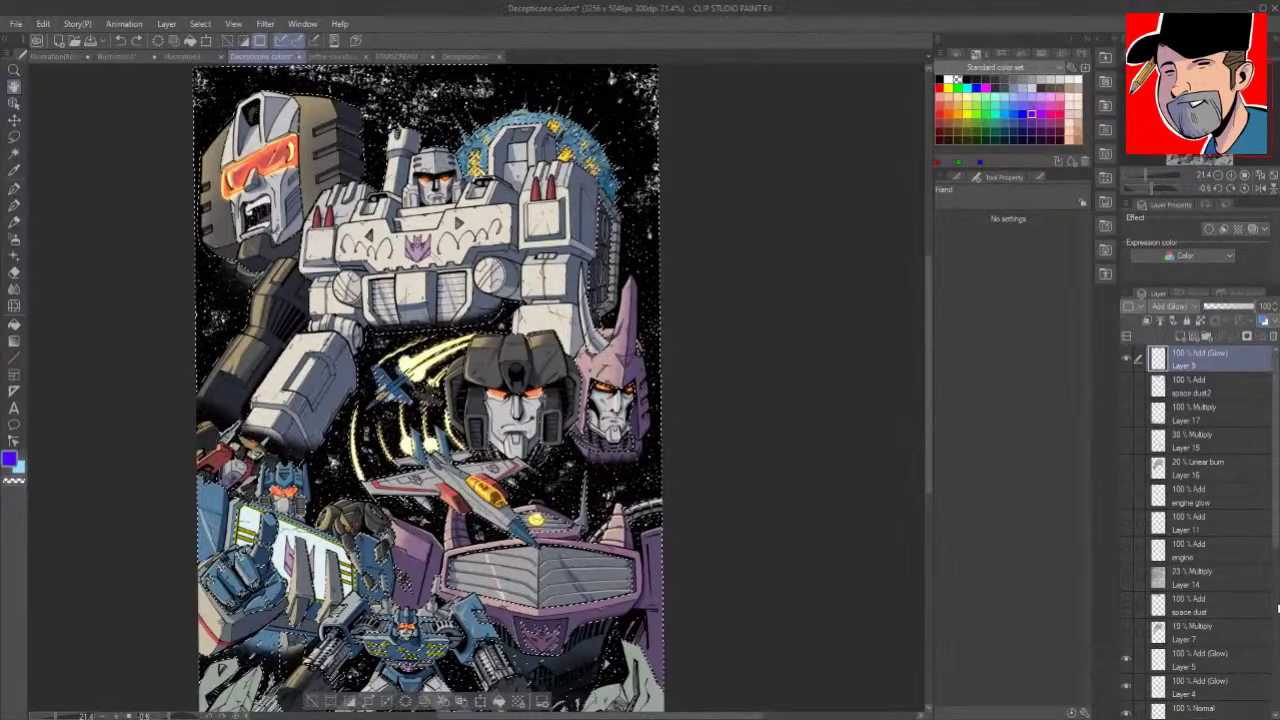
pyautogui.scroll(-3, 1278, 607)
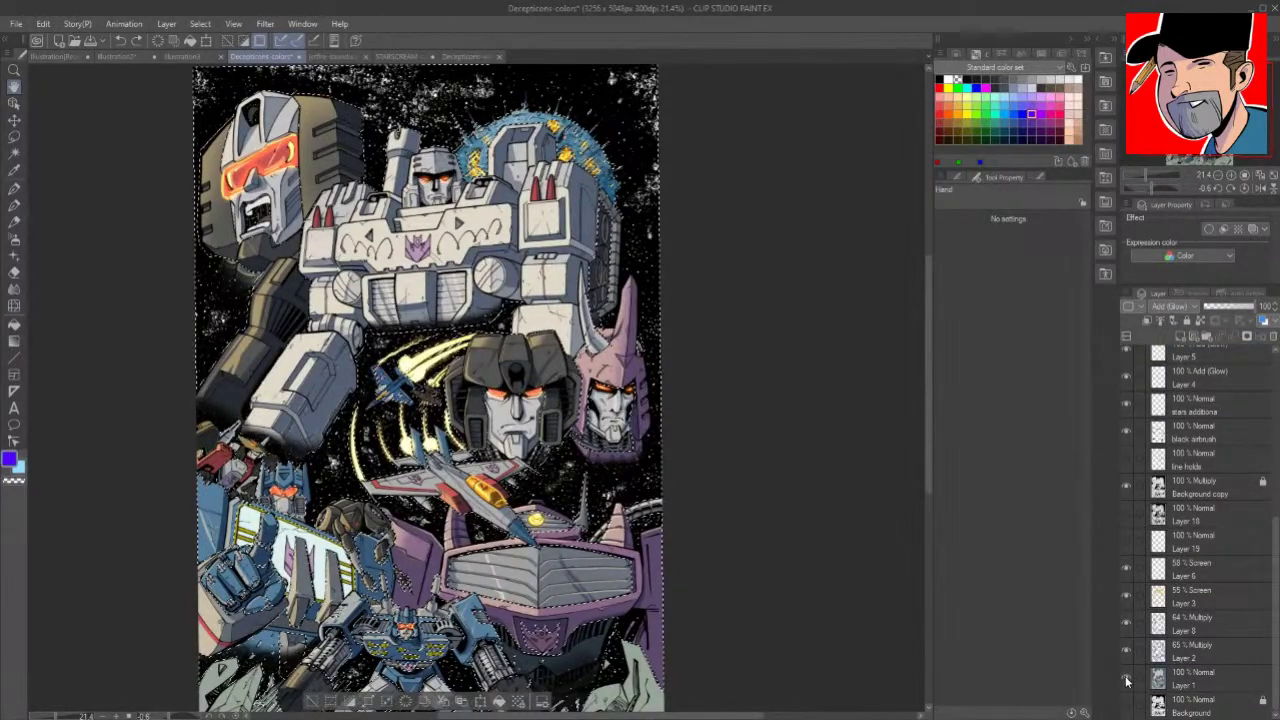
pyautogui.click(1126, 679)
pyautogui.click(1127, 679)
pyautogui.click(1127, 679)
pyautogui.click(1127, 679)
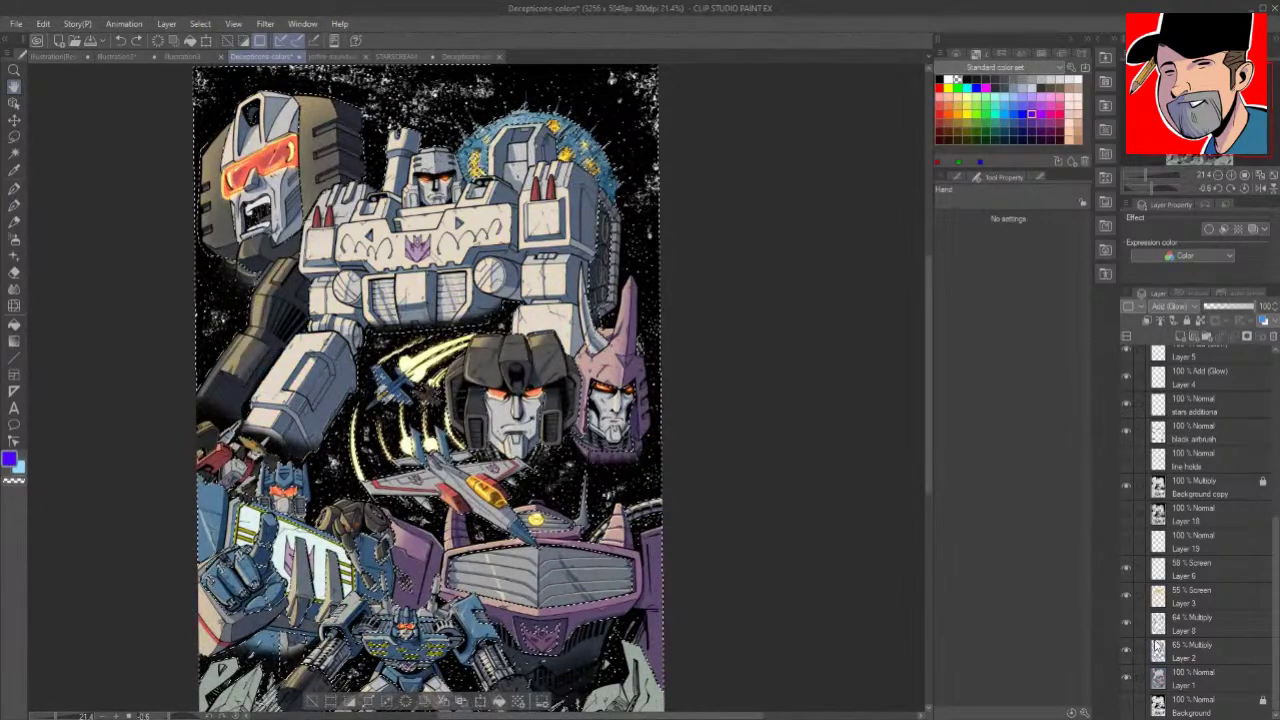
pyautogui.click(1205, 677)
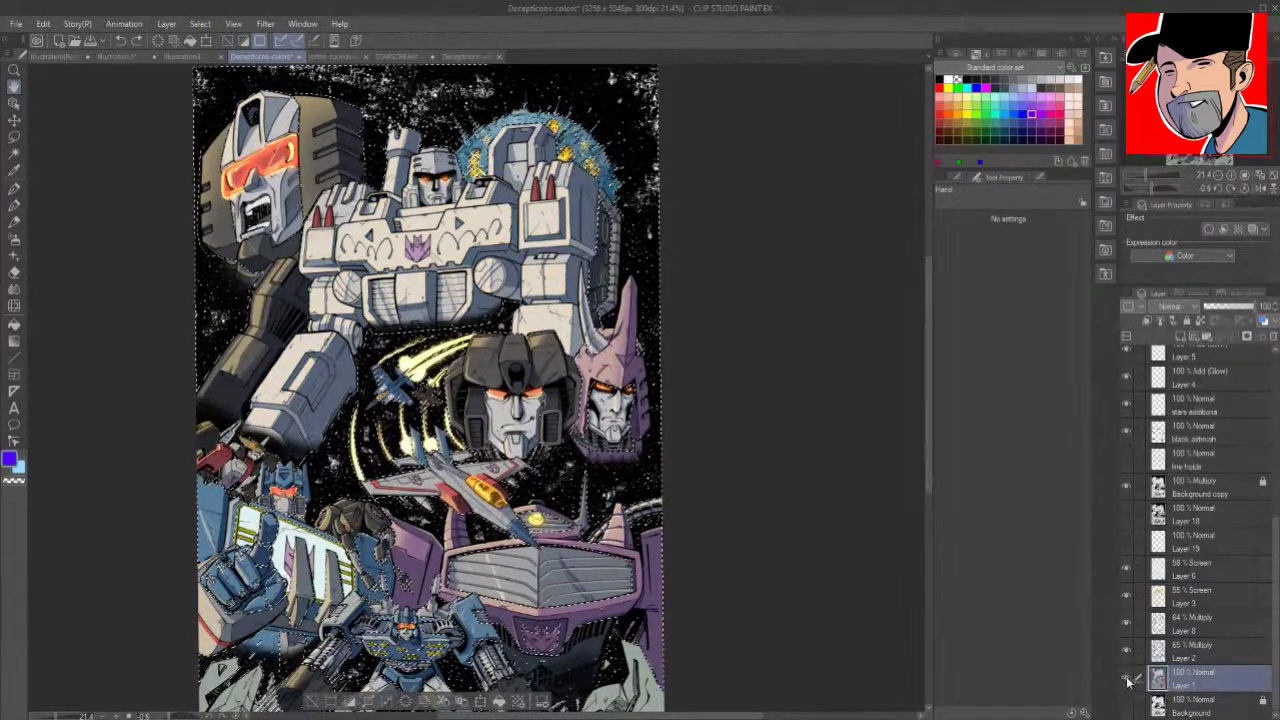
pyautogui.click(1127, 679)
pyautogui.click(1127, 679)
pyautogui.click(1129, 679)
pyautogui.click(1129, 679)
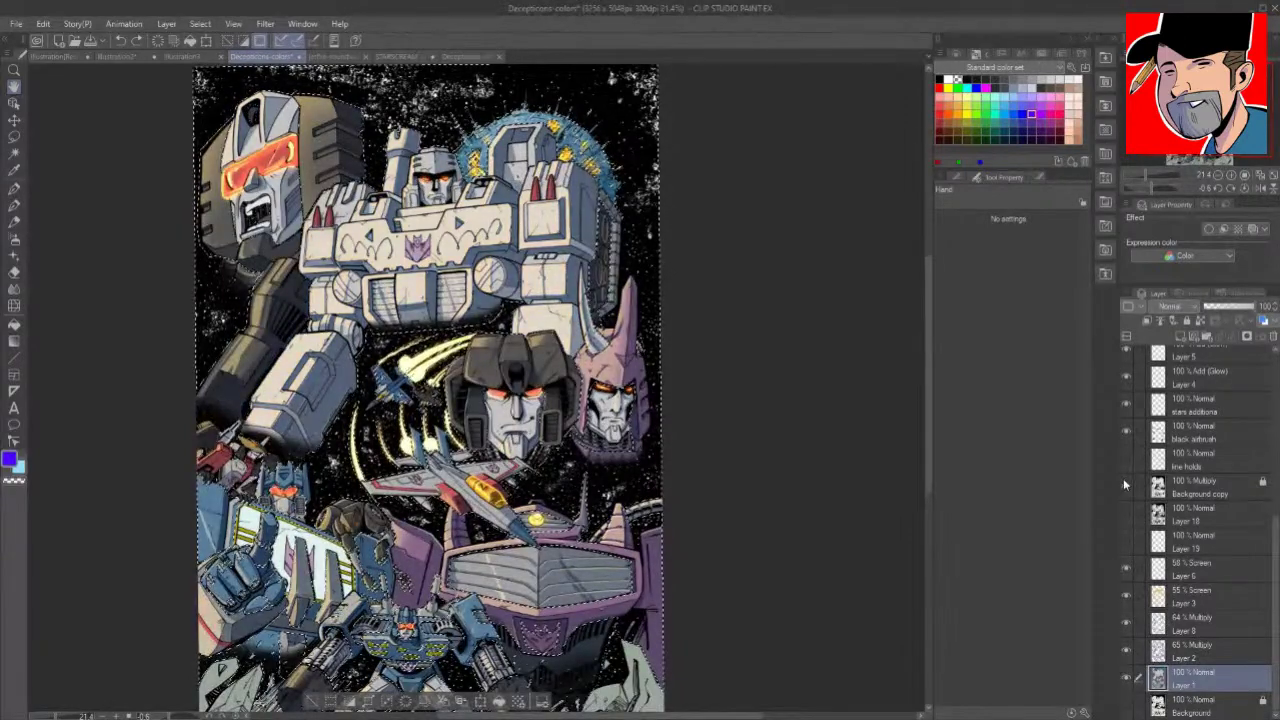
pyautogui.click(1124, 481)
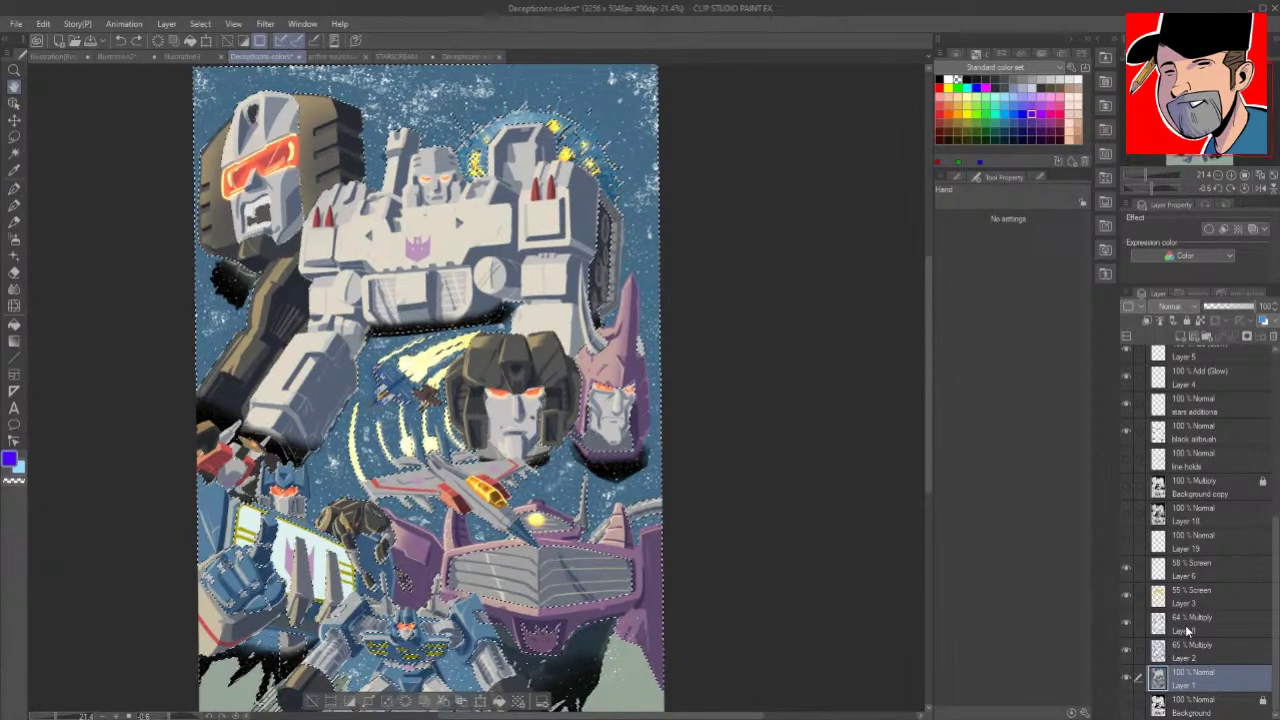
pyautogui.click(1126, 485)
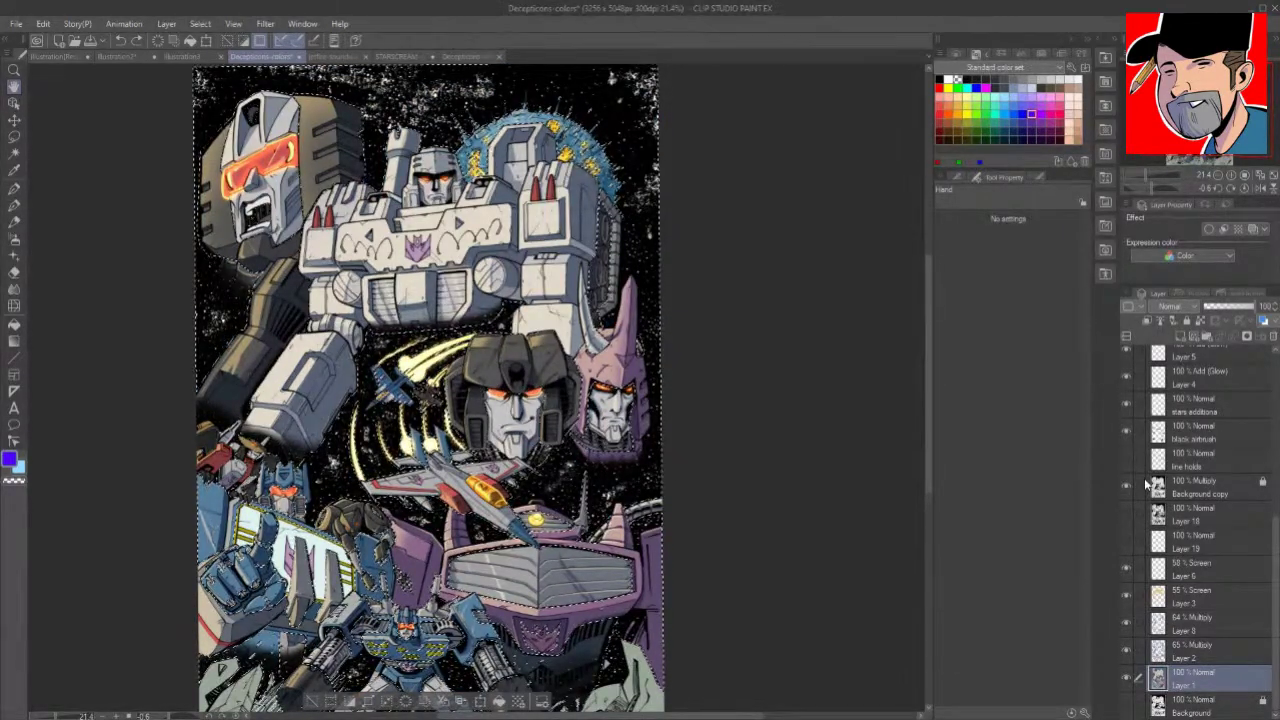
# Step: Airbrush a soft blue-violet glow over the selected upper and left space background on Layer 9
pyautogui.moveTo(1277, 518); pyautogui.dragTo(1273, 352)
pyautogui.click(1228, 361)
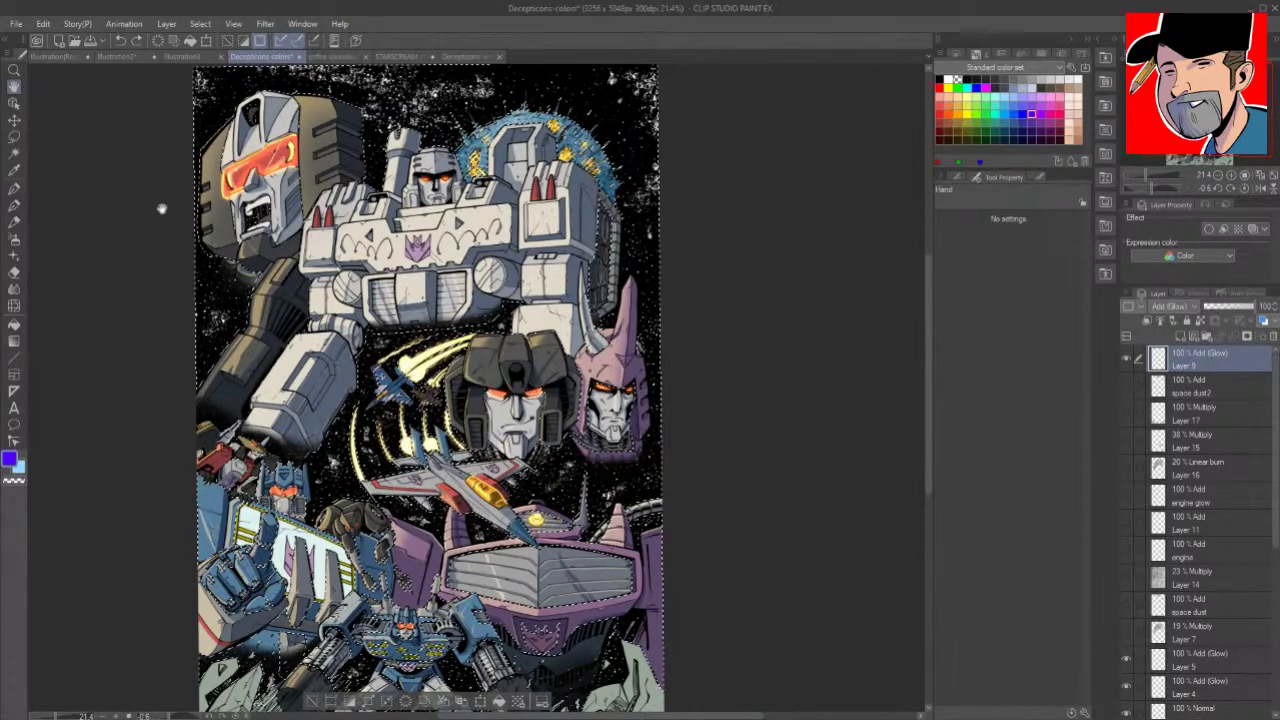
pyautogui.click(15, 241)
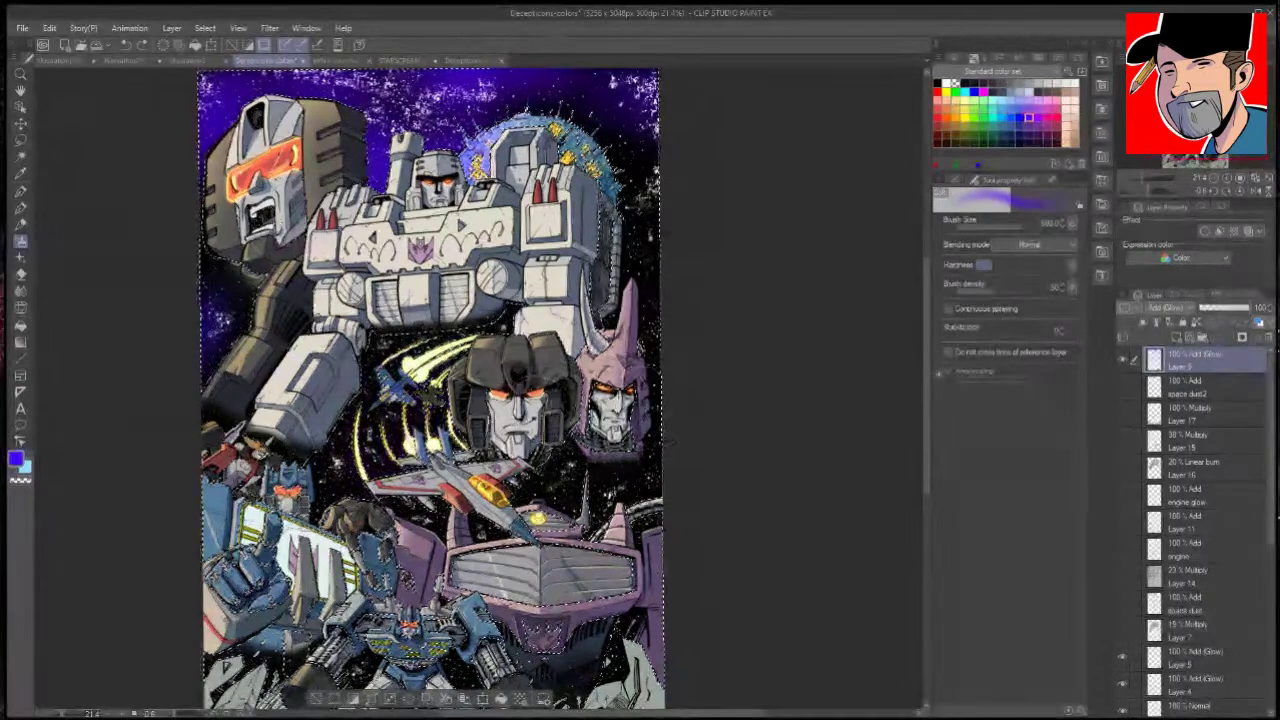
# Step: Airbrush purple glows at brush size 600 over the upper-right background and the space between the robot's arm and the jet
pyautogui.click(1039, 109)
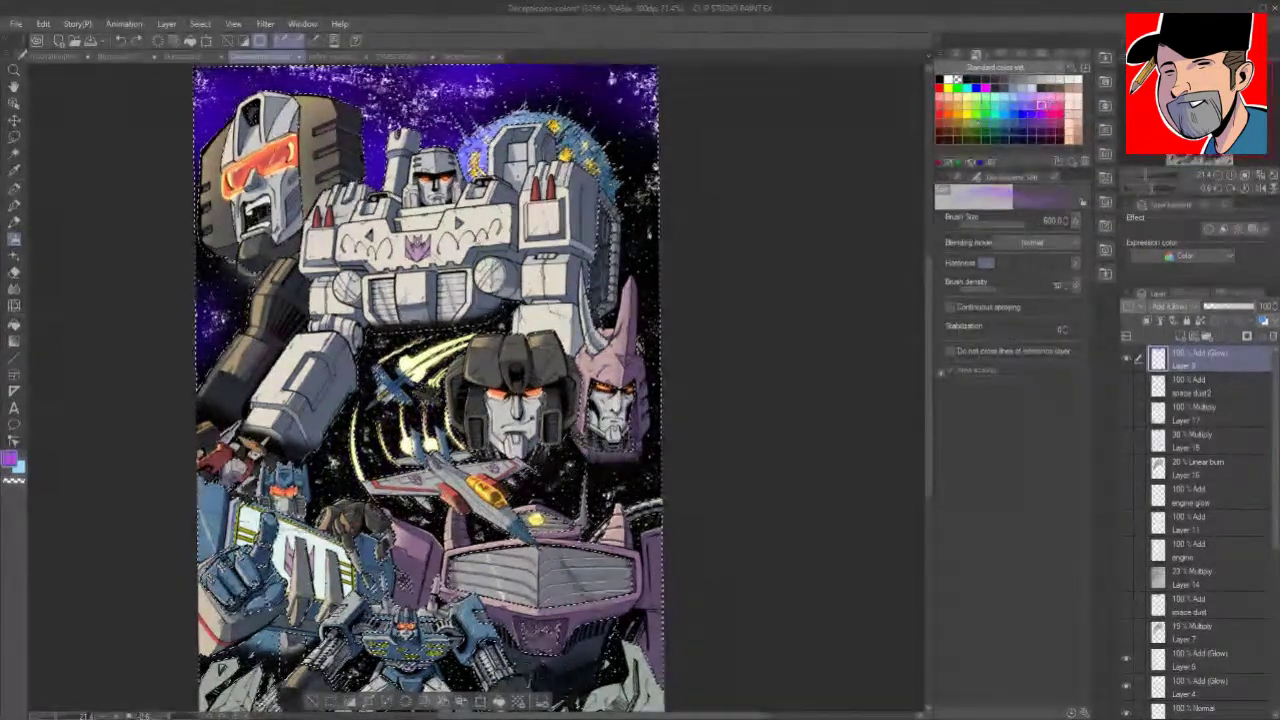
pyautogui.moveTo(408, 115)
pyautogui.mouseDown()
pyautogui.moveTo(380, 150)
pyautogui.moveTo(500, 110)
pyautogui.moveTo(677, 129)
pyautogui.moveTo(682, 158)
pyautogui.mouseUp()
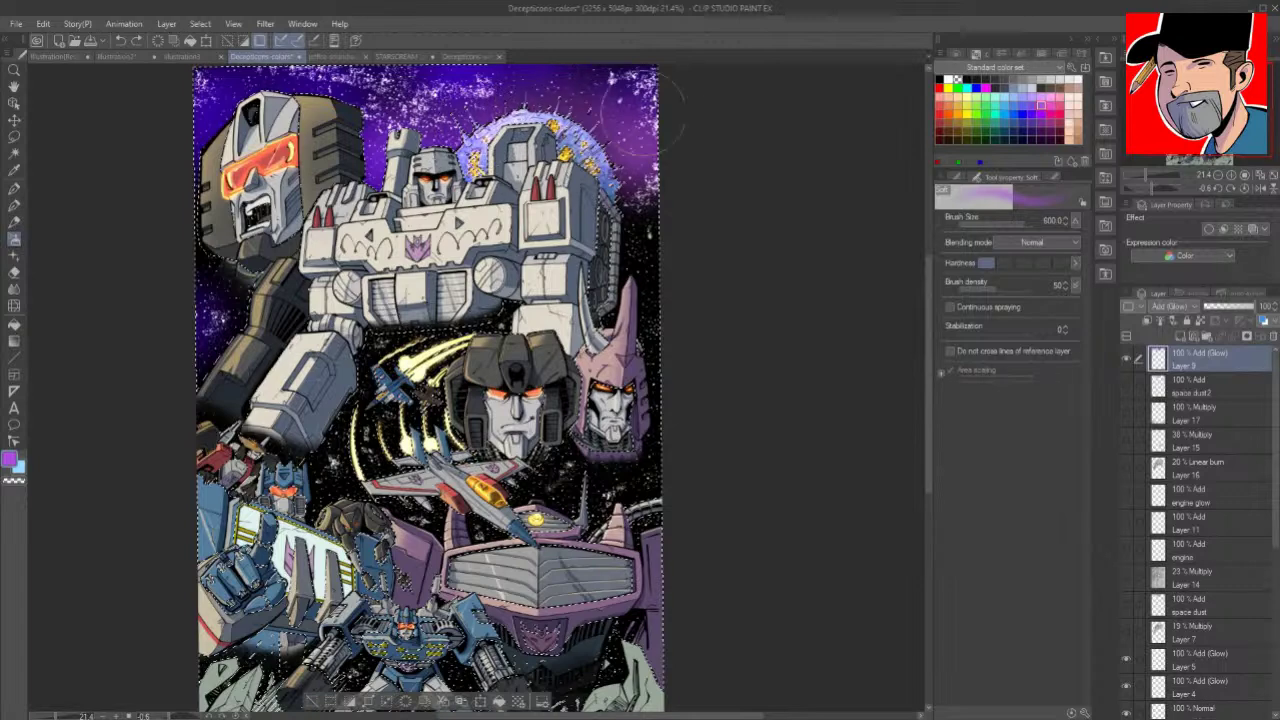
pyautogui.moveTo(645, 231); pyautogui.dragTo(664, 233)
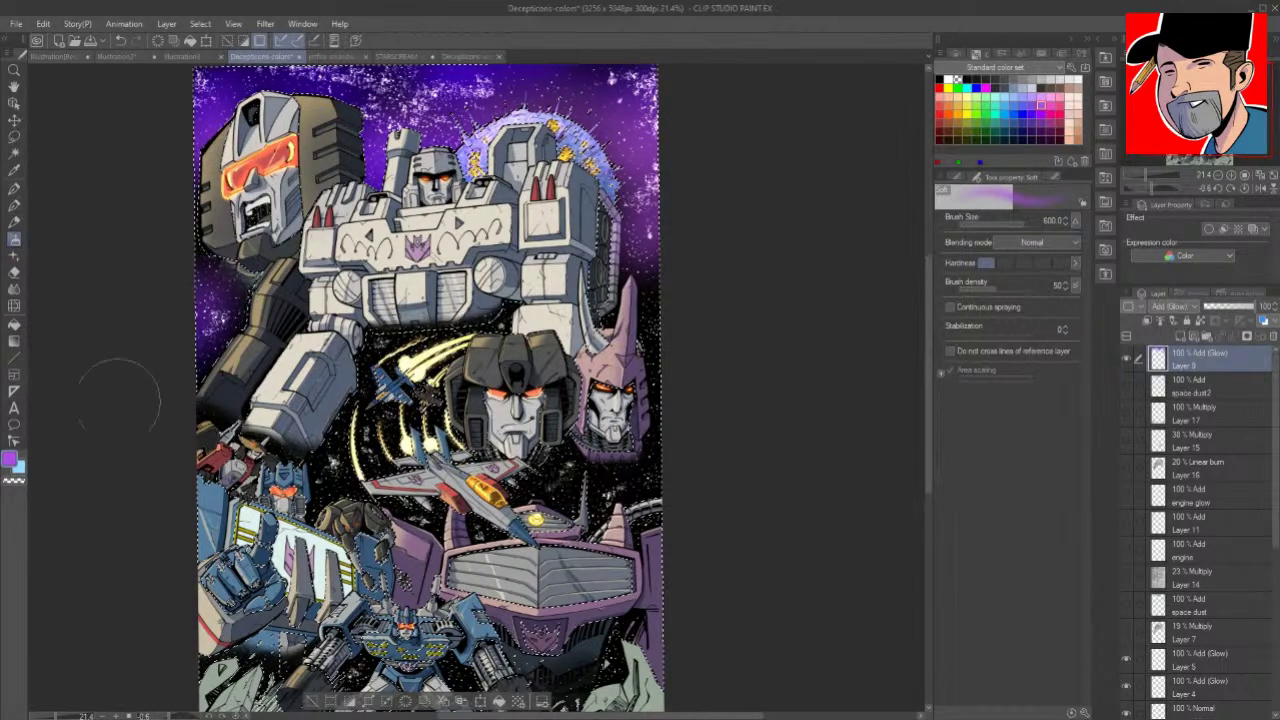
pyautogui.moveTo(340, 440); pyautogui.dragTo(352, 466)
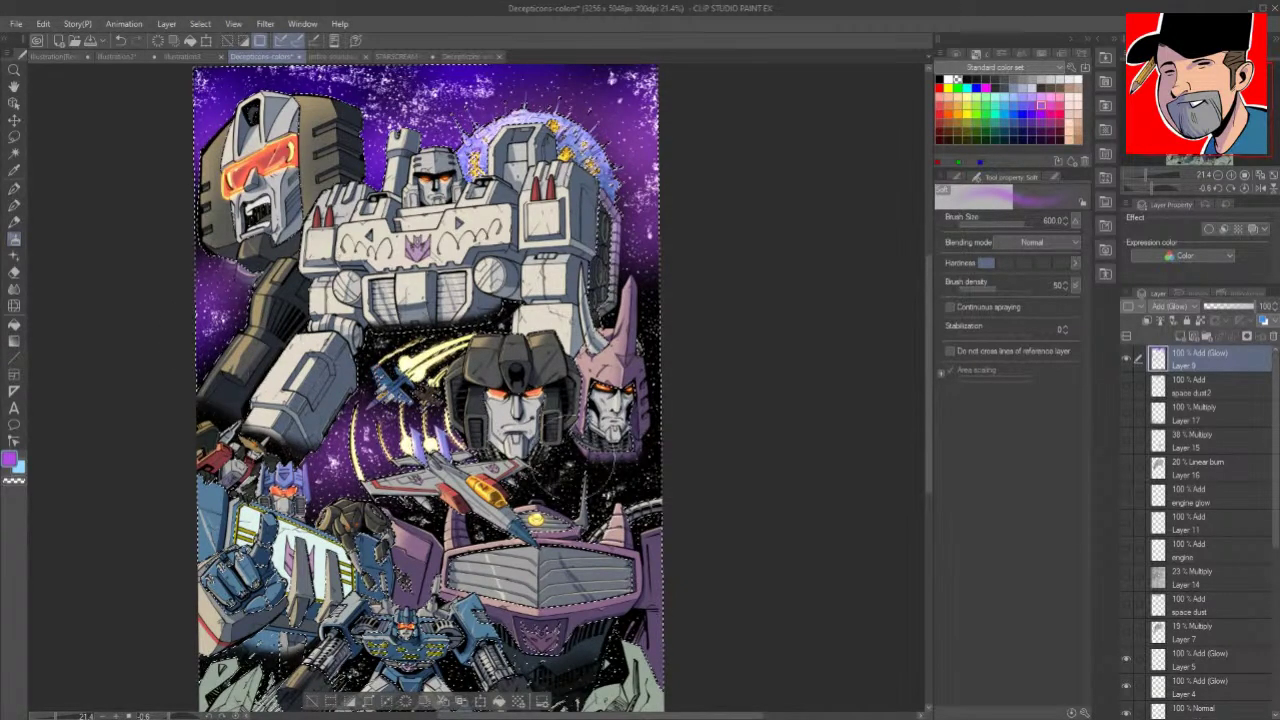
# Step: Lower Layer 9's opacity to 62% and airbrush a bright blue glow along the top of the space background
pyautogui.press('space')
pyautogui.moveTo(764, 522)
pyautogui.mouseDown()
pyautogui.moveTo(809, 394)
pyautogui.moveTo(764, 559)
pyautogui.mouseUp()
pyautogui.click(1004, 113)
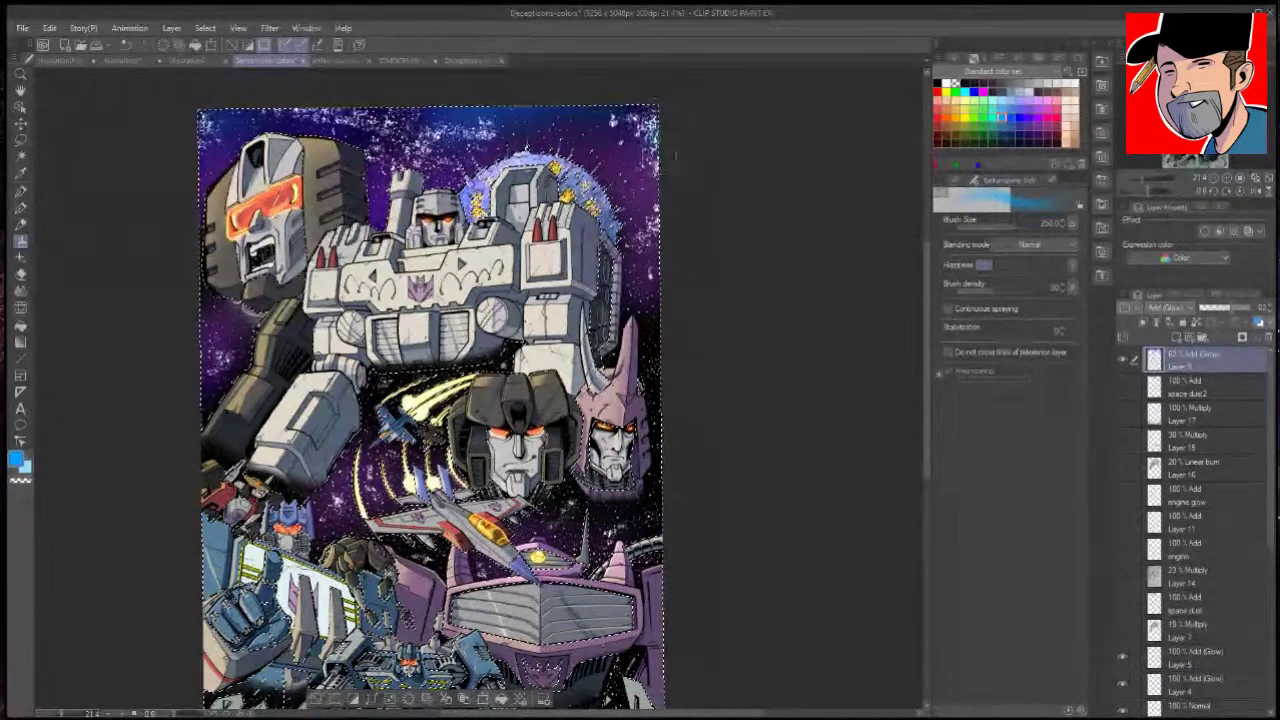
# Step: Airbrush soft pale pink highlights over the background star clusters on Layer 9, adjusting the brush size
pyautogui.click(1076, 92)
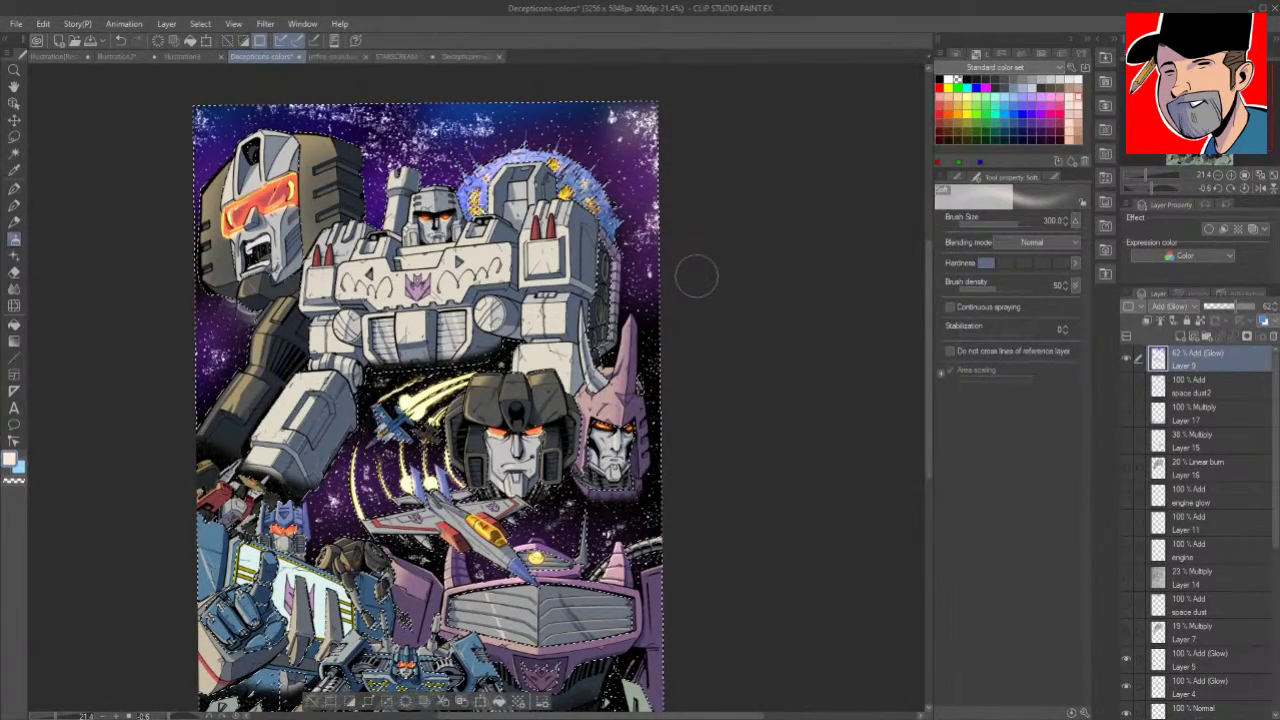
pyautogui.press(']')
pyautogui.press(']')
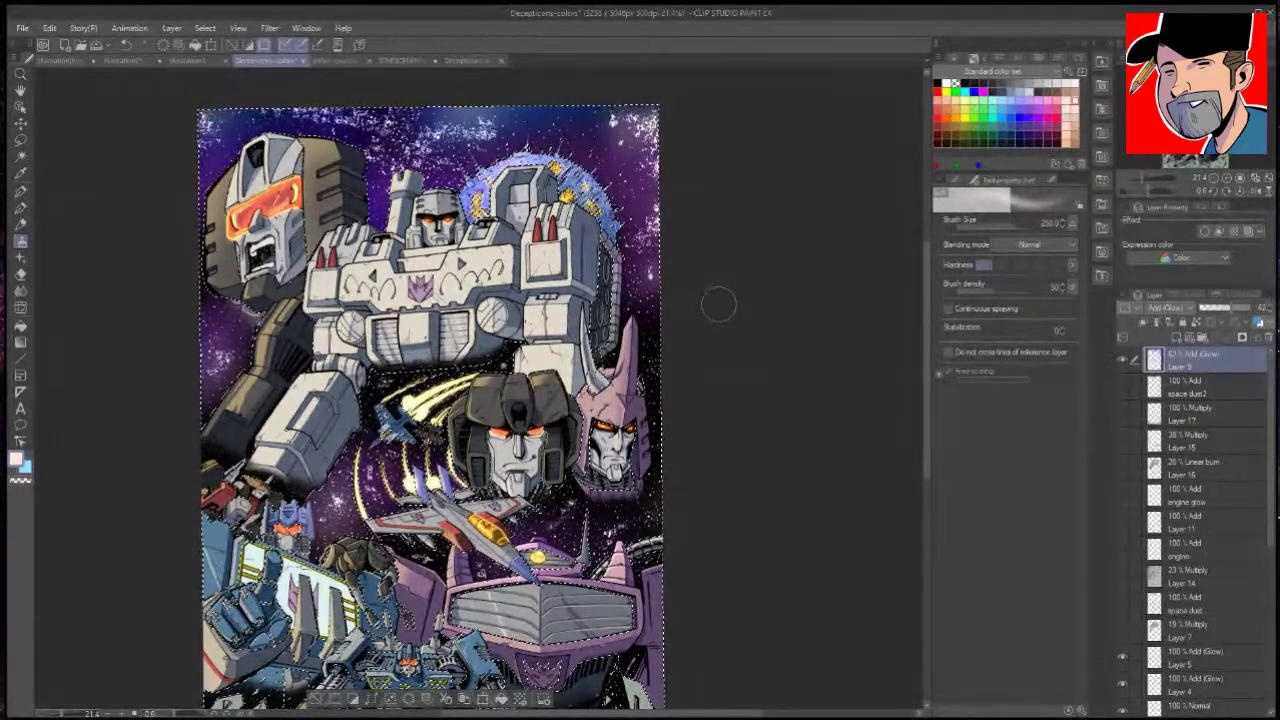
# Step: Clear the selection and hide Layer 9 to check the background around the upper-left head without its glow
pyautogui.hotkey('ctrl', 'd')
pyautogui.hotkey('ctrl', 'space')
pyautogui.moveTo(375, 200); pyautogui.dragTo(530, 200)
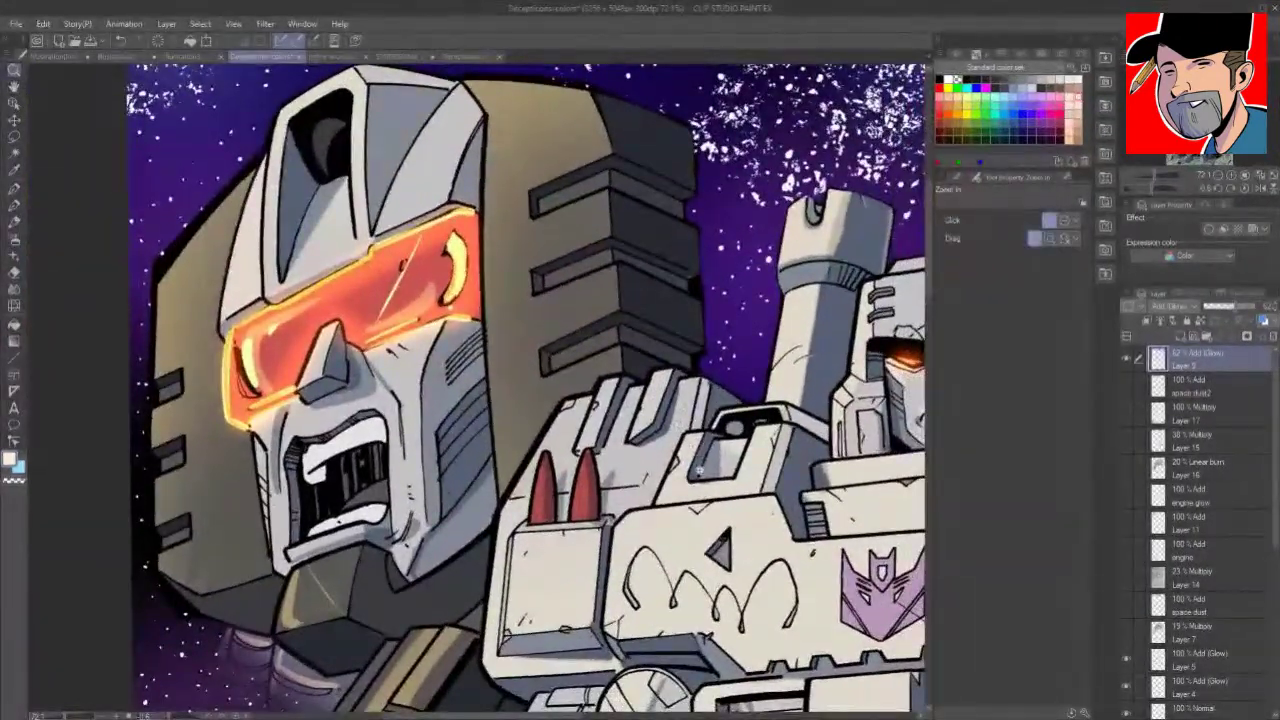
pyautogui.click(1127, 358)
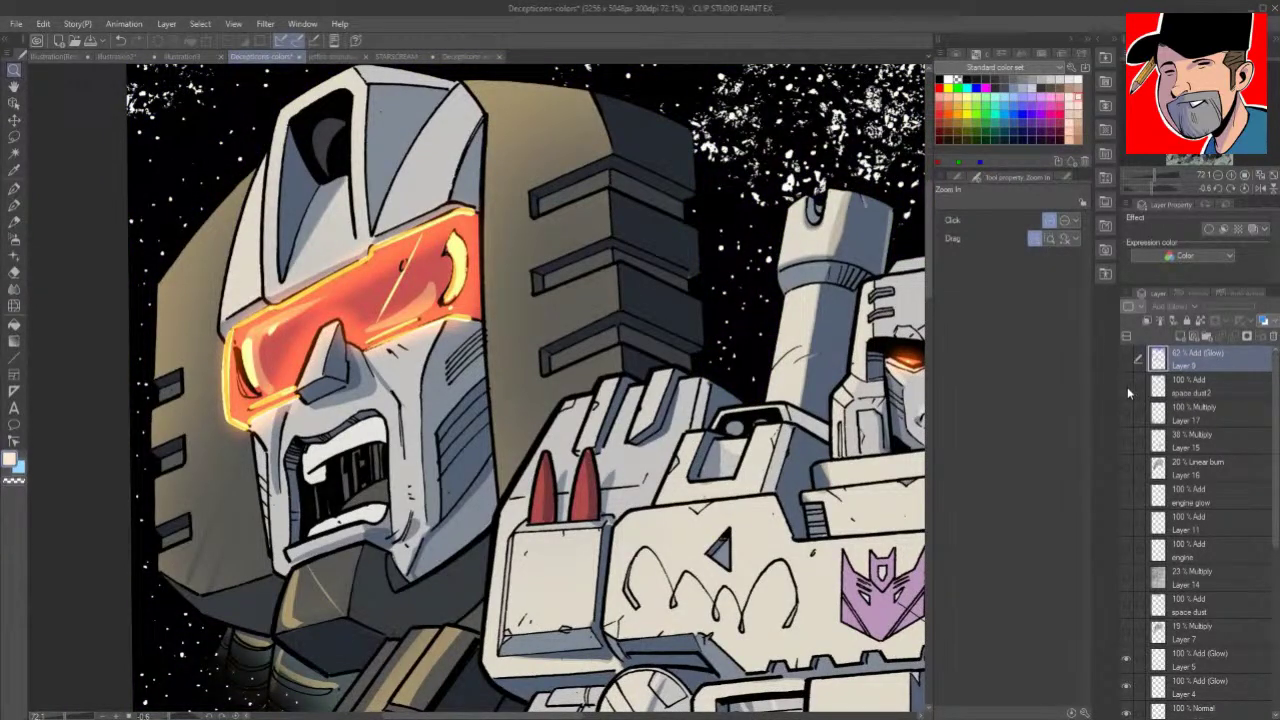
# Step: Show the space dust2 layer in place of Layer 9 and examine its background glow across the whole illustration
pyautogui.click(1127, 387)
pyautogui.moveTo(810, 487); pyautogui.dragTo(650, 487)
pyautogui.press('space')
pyautogui.moveTo(910, 650); pyautogui.dragTo(842, 477)
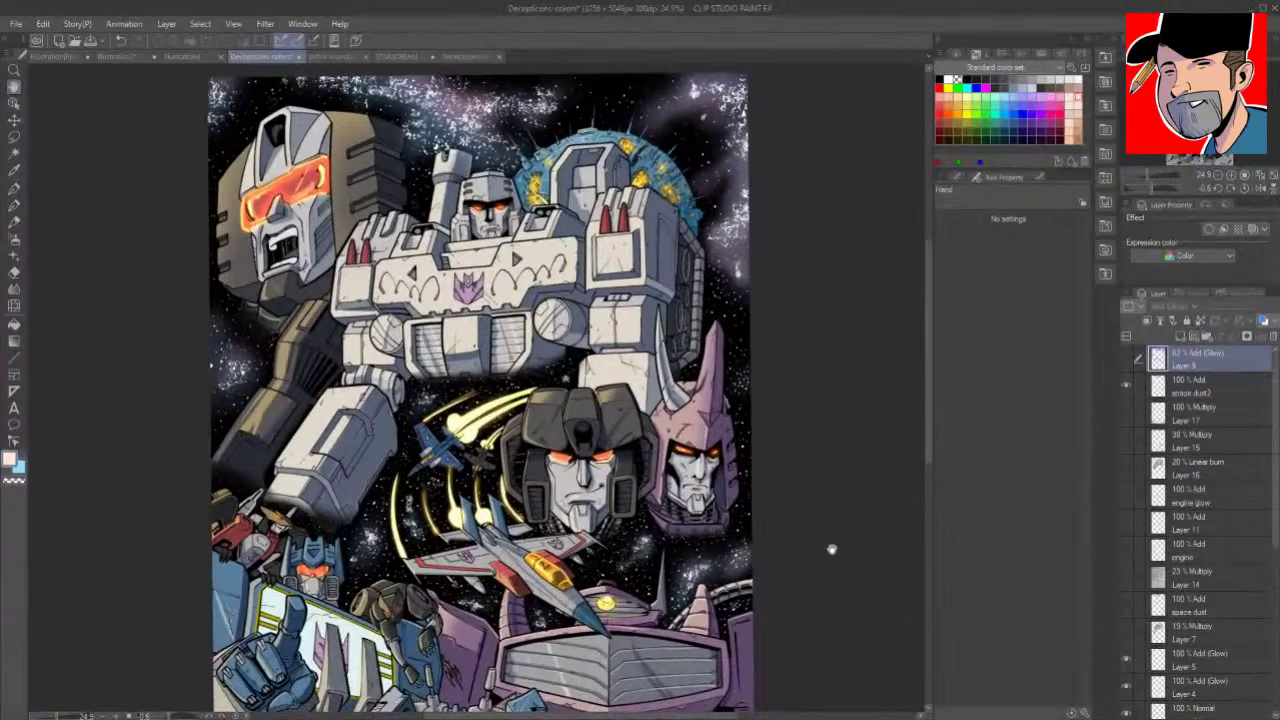
pyautogui.moveTo(832, 549); pyautogui.dragTo(874, 620)
pyautogui.moveTo(811, 514); pyautogui.dragTo(826, 523)
pyautogui.hotkey('ctrl', 'space')
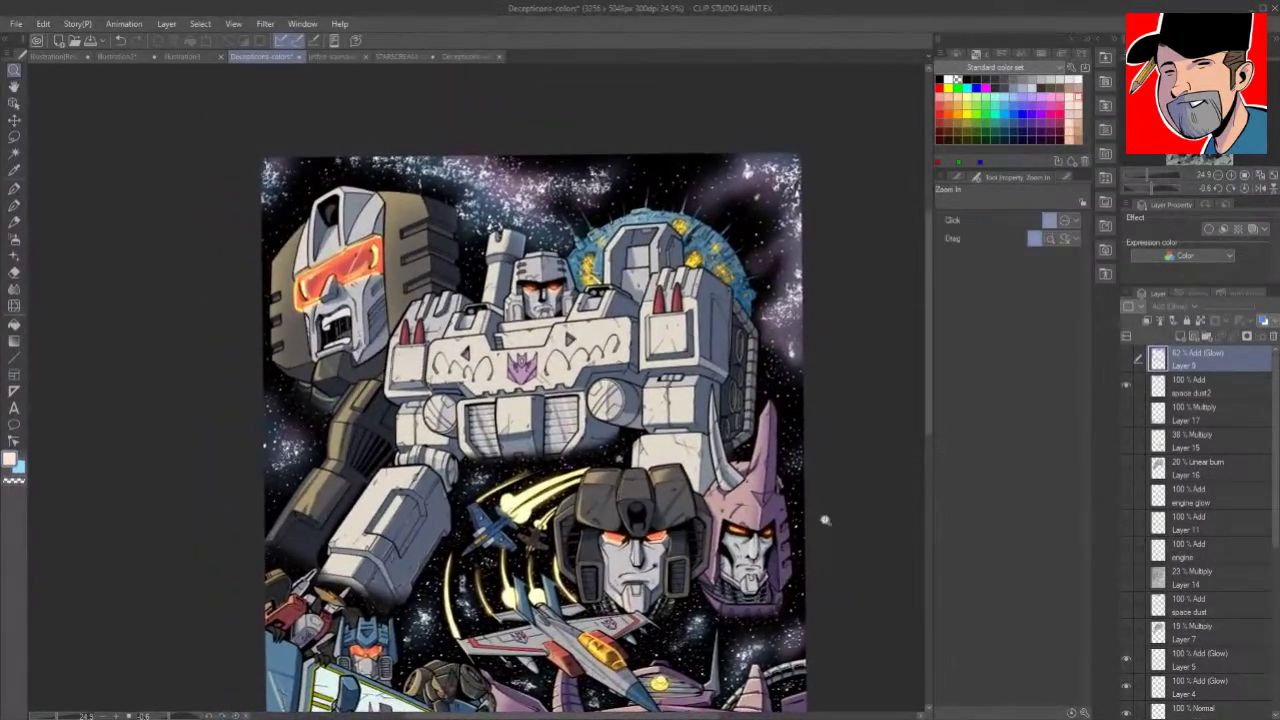
# Step: Show Layer 9, clear its painted glows, and airbrush a blue glow over the top and upper-left background with an enlarged Soft brush
pyautogui.click(1127, 358)
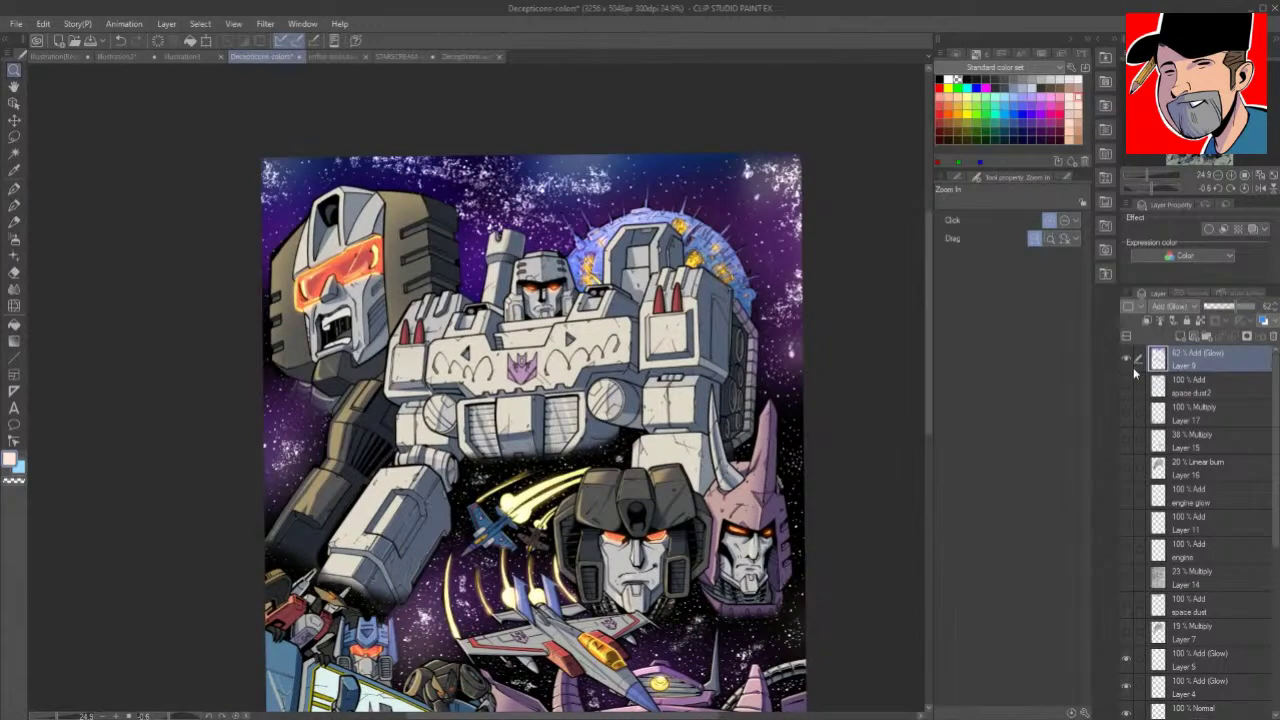
pyautogui.press('Delete')
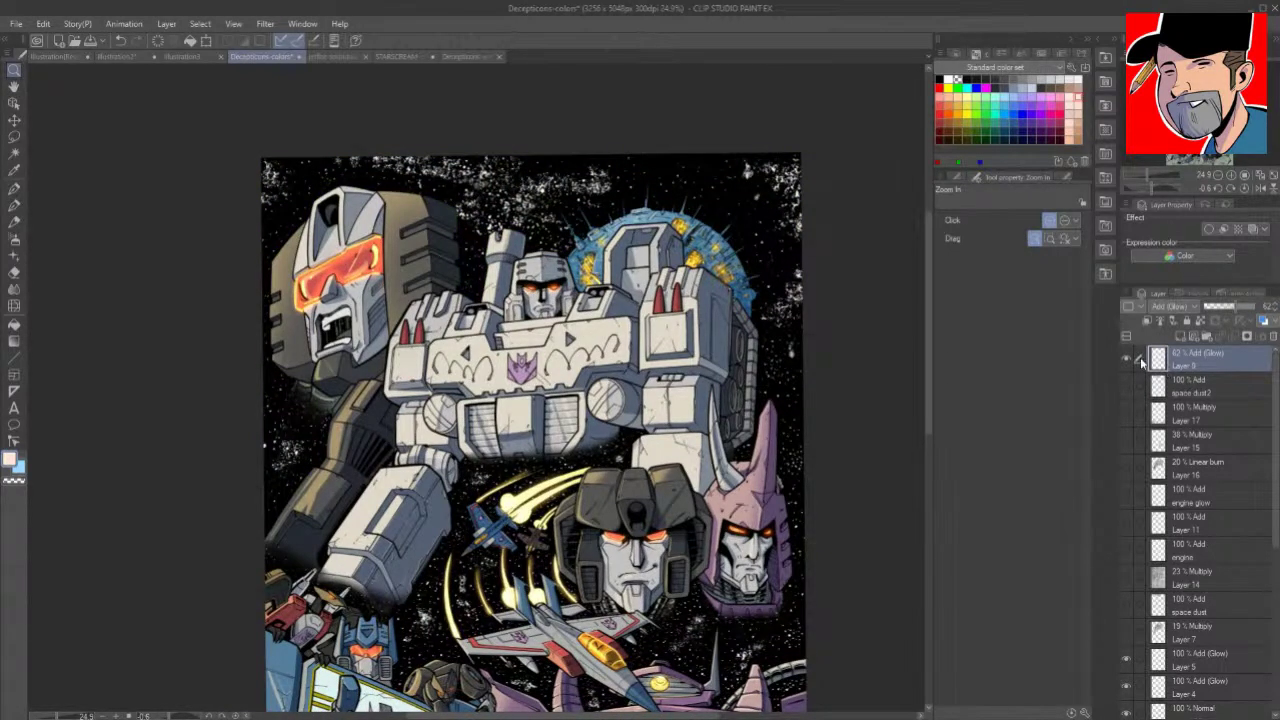
pyautogui.click(1004, 113)
pyautogui.click(18, 169)
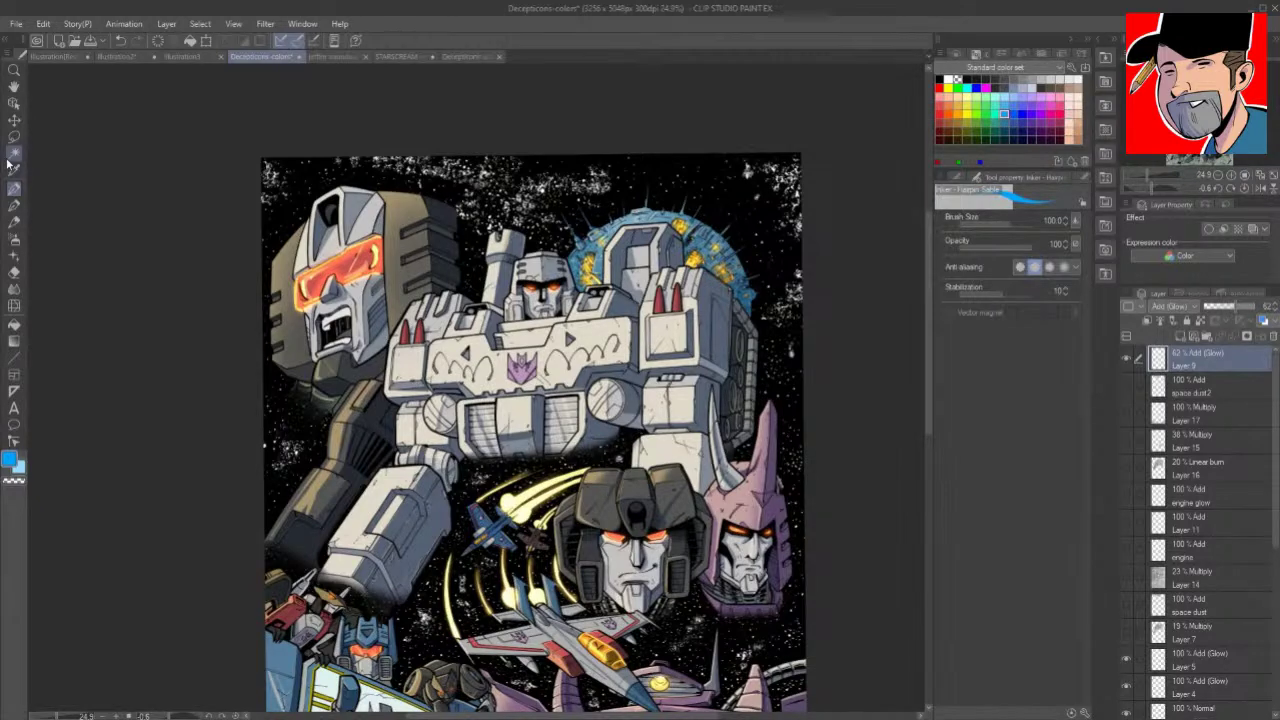
pyautogui.press('e')
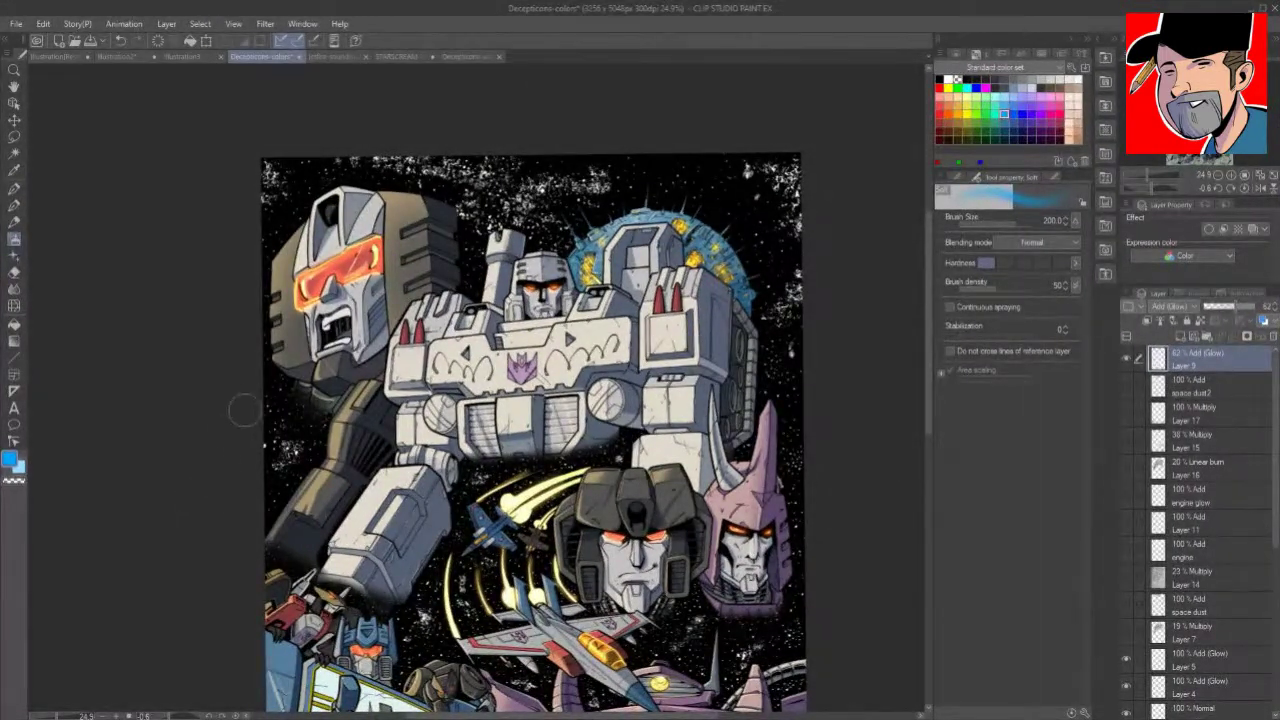
pyautogui.press(']')
pyautogui.press(']')
pyautogui.press(']')
pyautogui.moveTo(300, 140)
pyautogui.mouseDown()
pyautogui.moveTo(249, 235)
pyautogui.moveTo(294, 191)
pyautogui.moveTo(266, 245)
pyautogui.moveTo(301, 189)
pyautogui.moveTo(362, 151)
pyautogui.moveTo(374, 165)
pyautogui.moveTo(509, 136)
pyautogui.moveTo(535, 164)
pyautogui.moveTo(386, 146)
pyautogui.moveTo(601, 184)
pyautogui.moveTo(628, 148)
pyautogui.moveTo(788, 157)
pyautogui.moveTo(690, 176)
pyautogui.moveTo(815, 182)
pyautogui.moveTo(817, 260)
pyautogui.moveTo(783, 339)
pyautogui.moveTo(768, 202)
pyautogui.moveTo(651, 141)
pyautogui.moveTo(550, 173)
pyautogui.moveTo(392, 136)
pyautogui.moveTo(285, 208)
pyautogui.moveTo(229, 299)
pyautogui.moveTo(237, 365)
pyautogui.moveTo(274, 439)
pyautogui.moveTo(266, 451)
pyautogui.moveTo(279, 405)
pyautogui.moveTo(240, 290)
pyautogui.mouseUp()
pyautogui.press(']')
pyautogui.press(']')
pyautogui.press(']')
pyautogui.press(']')
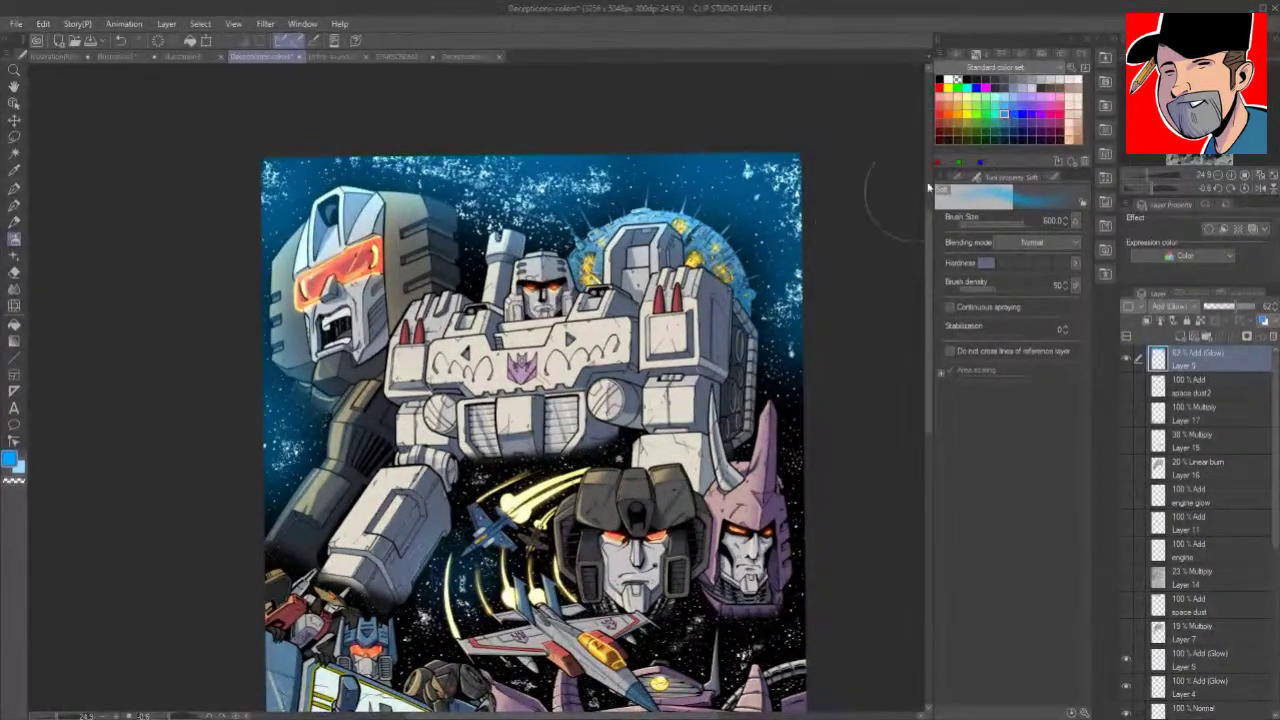
# Step: Airbrush purple glows around the jets and along both side edges at brush size 600, adding smaller strokes in the top background
pyautogui.click(1041, 104)
pyautogui.moveTo(487, 546)
pyautogui.mouseDown()
pyautogui.moveTo(503, 499)
pyautogui.moveTo(478, 602)
pyautogui.moveTo(506, 612)
pyautogui.moveTo(582, 548)
pyautogui.mouseUp()
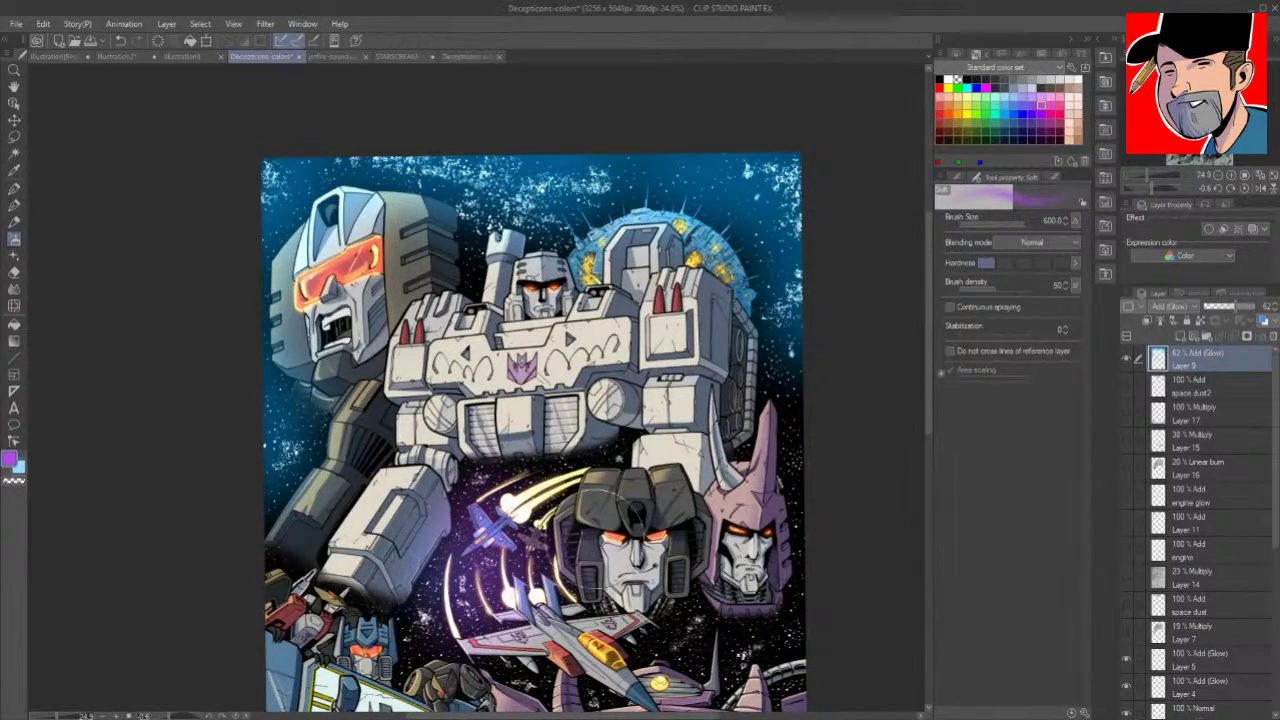
pyautogui.moveTo(795, 372)
pyautogui.mouseDown()
pyautogui.moveTo(802, 313)
pyautogui.moveTo(787, 228)
pyautogui.moveTo(845, 227)
pyautogui.moveTo(809, 214)
pyautogui.mouseUp()
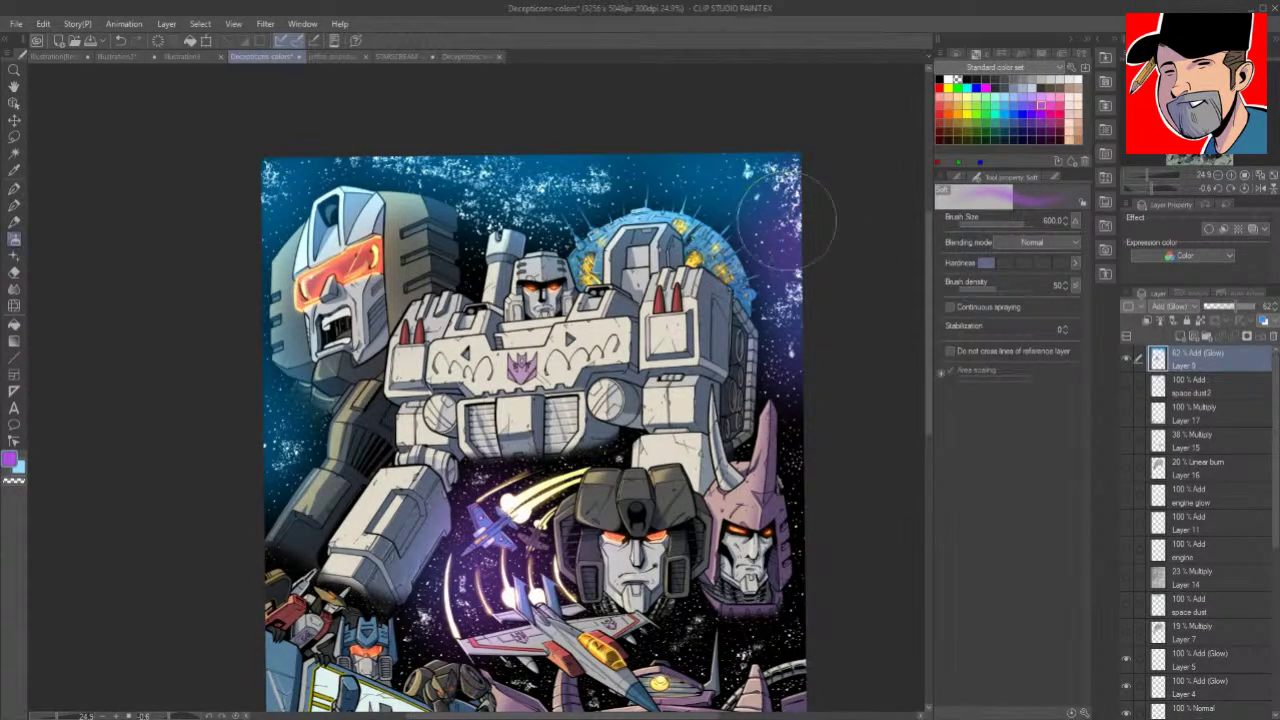
pyautogui.moveTo(299, 430)
pyautogui.mouseDown()
pyautogui.moveTo(265, 423)
pyautogui.moveTo(243, 371)
pyautogui.mouseUp()
pyautogui.press('[')
pyautogui.press('[')
pyautogui.press('[')
pyautogui.press('[')
pyautogui.press('[')
pyautogui.moveTo(530, 192); pyautogui.dragTo(577, 210)
# Step: Airbrush a blue glow across the starry space behind the large purple robot and down beside the lower-right rocks
pyautogui.press('space')
pyautogui.moveTo(866, 463)
pyautogui.mouseDown()
pyautogui.moveTo(837, 263)
pyautogui.moveTo(849, 177)
pyautogui.mouseUp()
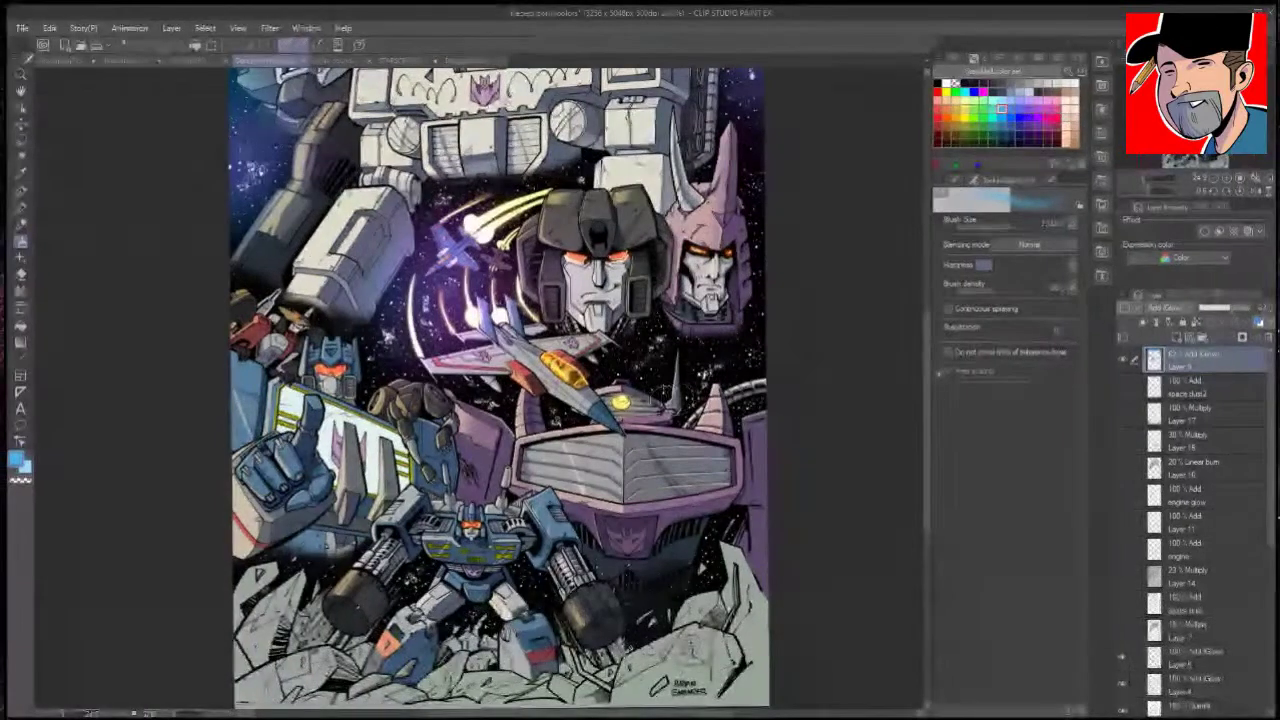
pyautogui.moveTo(642, 390)
pyautogui.mouseDown()
pyautogui.moveTo(763, 360)
pyautogui.moveTo(640, 374)
pyautogui.moveTo(598, 350)
pyautogui.moveTo(774, 361)
pyautogui.mouseUp()
pyautogui.moveTo(684, 638); pyautogui.dragTo(690, 582)
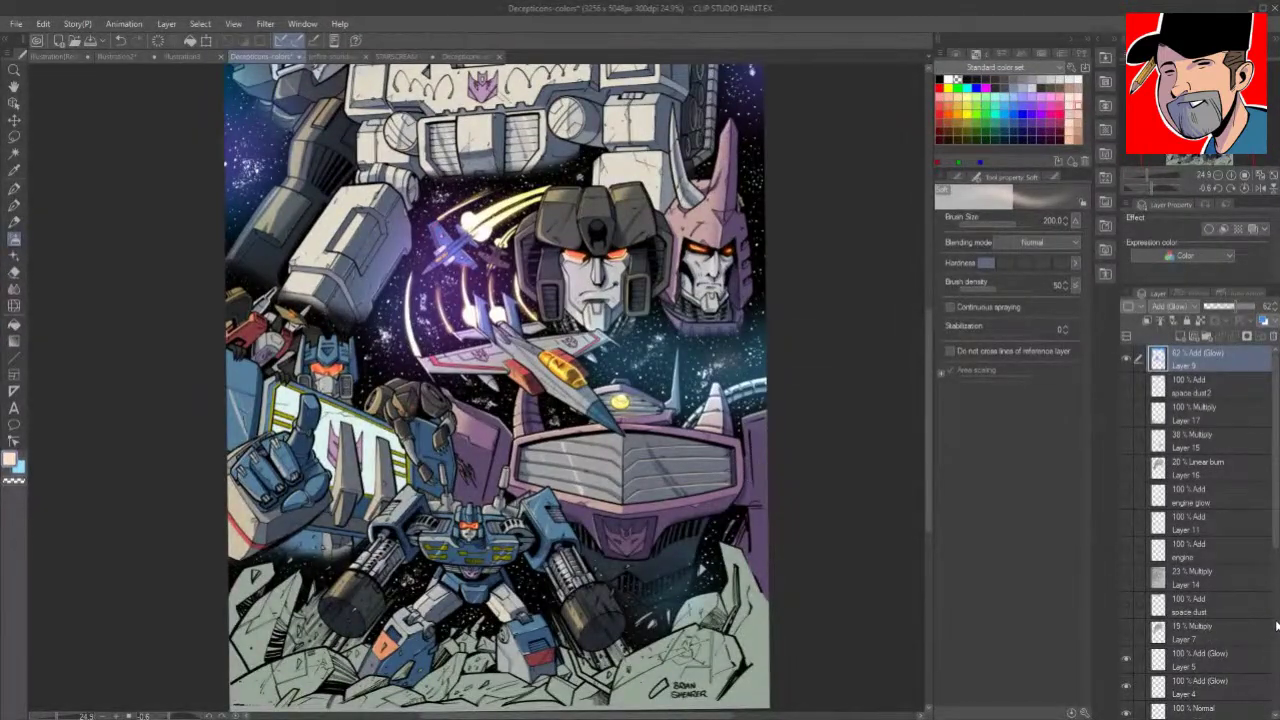
# Step: Auto-select the purple robot color areas on Layer 1 and erase Layer 9's glow inside them with the Hard eraser at size 2000
pyautogui.scroll(-5, 1276, 625)
pyautogui.click(1224, 678)
pyautogui.click(16, 151)
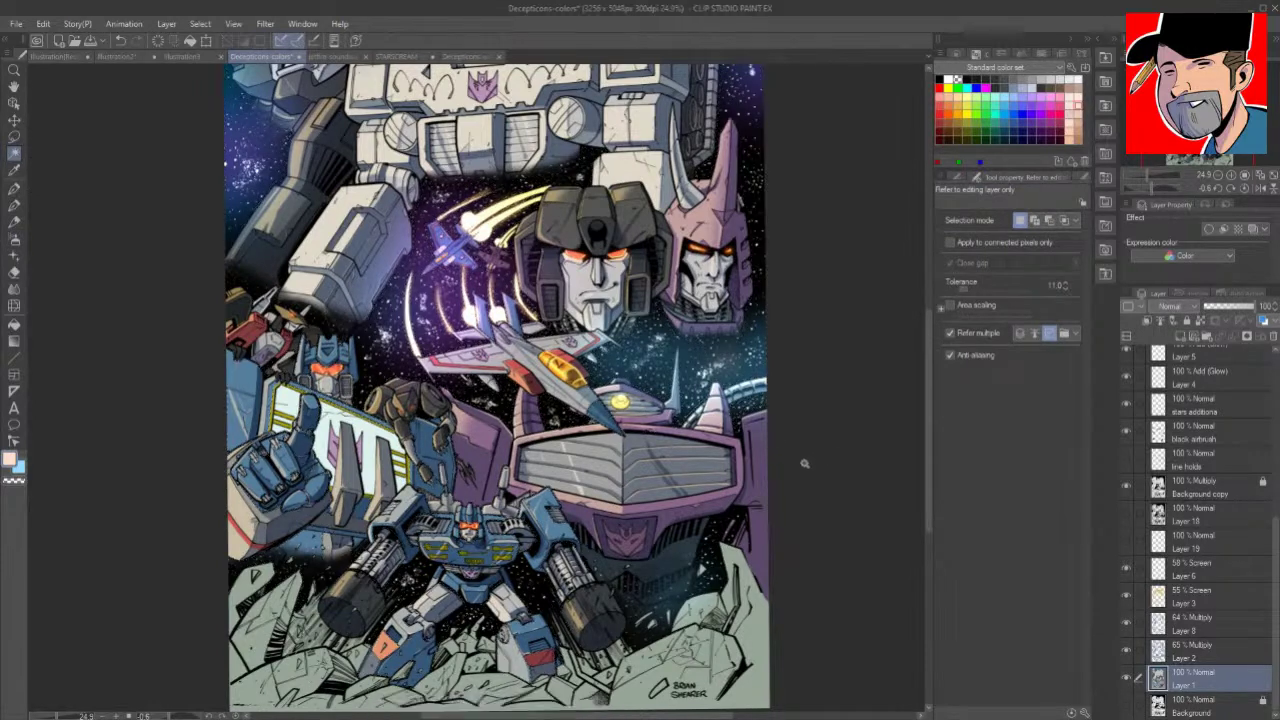
pyautogui.click(738, 479)
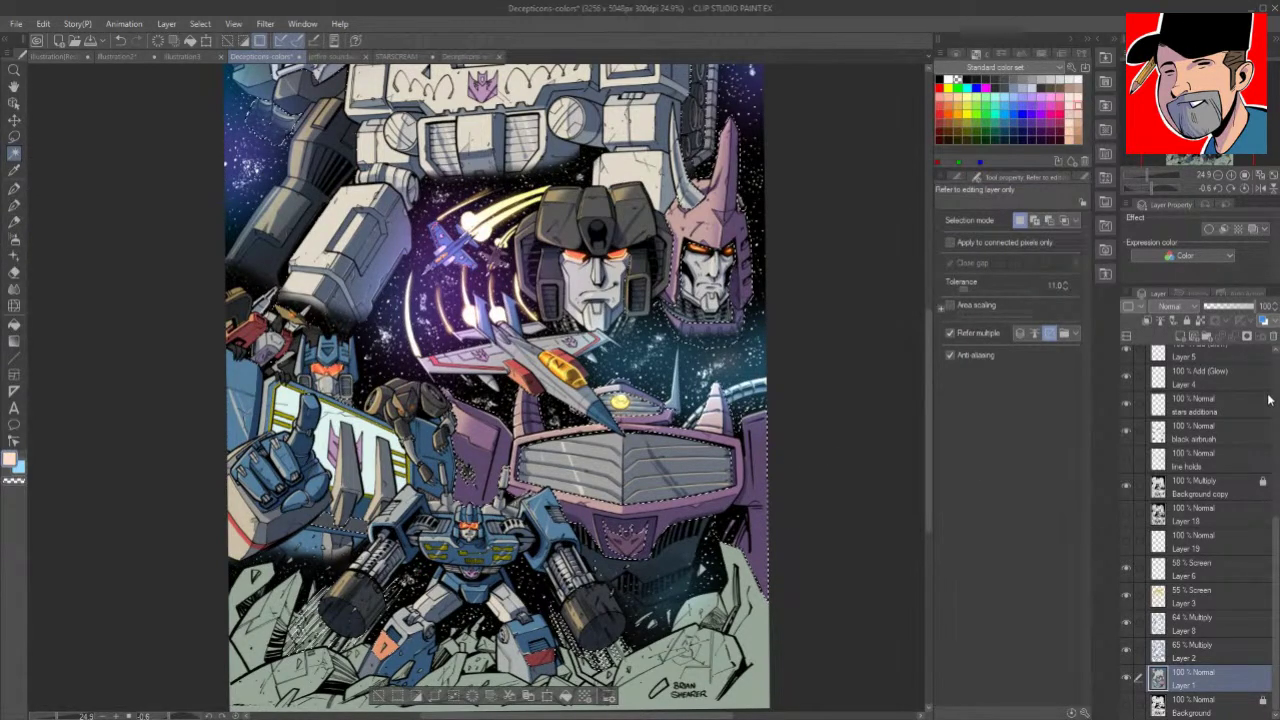
pyautogui.scroll(5, 1255, 390)
pyautogui.click(1236, 370)
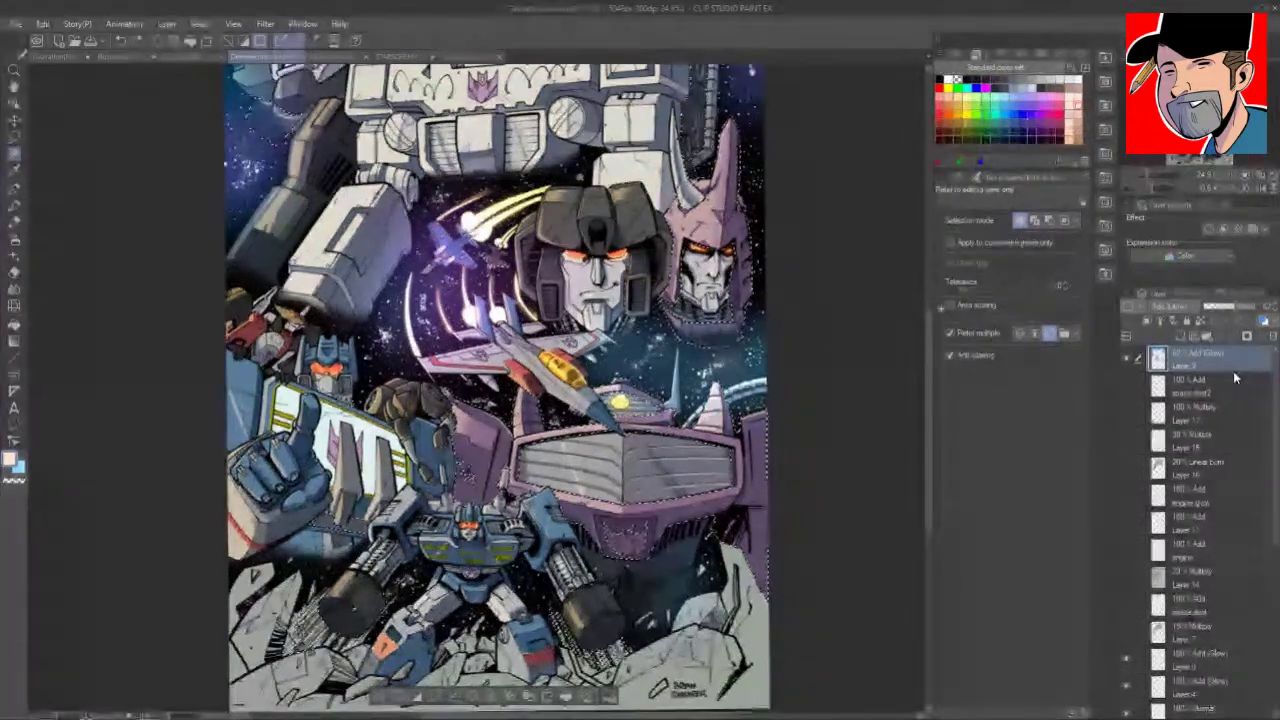
pyautogui.press('b')
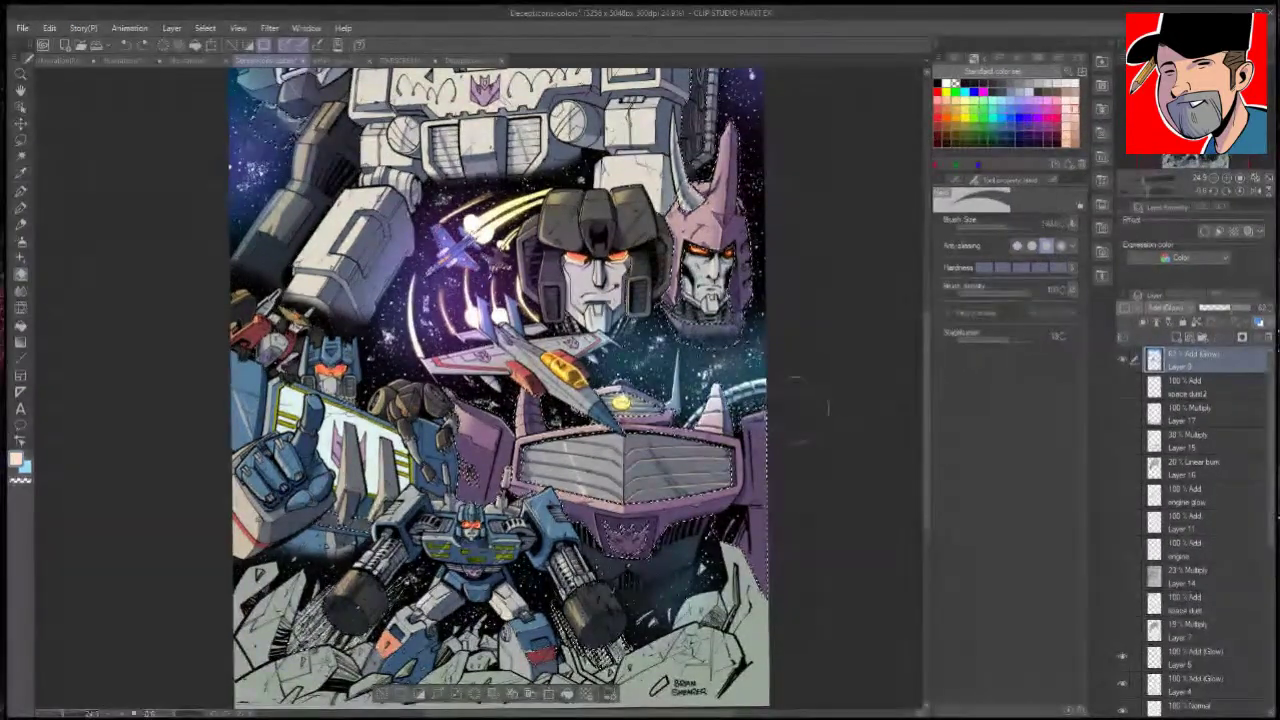
pyautogui.moveTo(1006, 224); pyautogui.dragTo(1032, 224)
pyautogui.moveTo(775, 438); pyautogui.dragTo(382, 587)
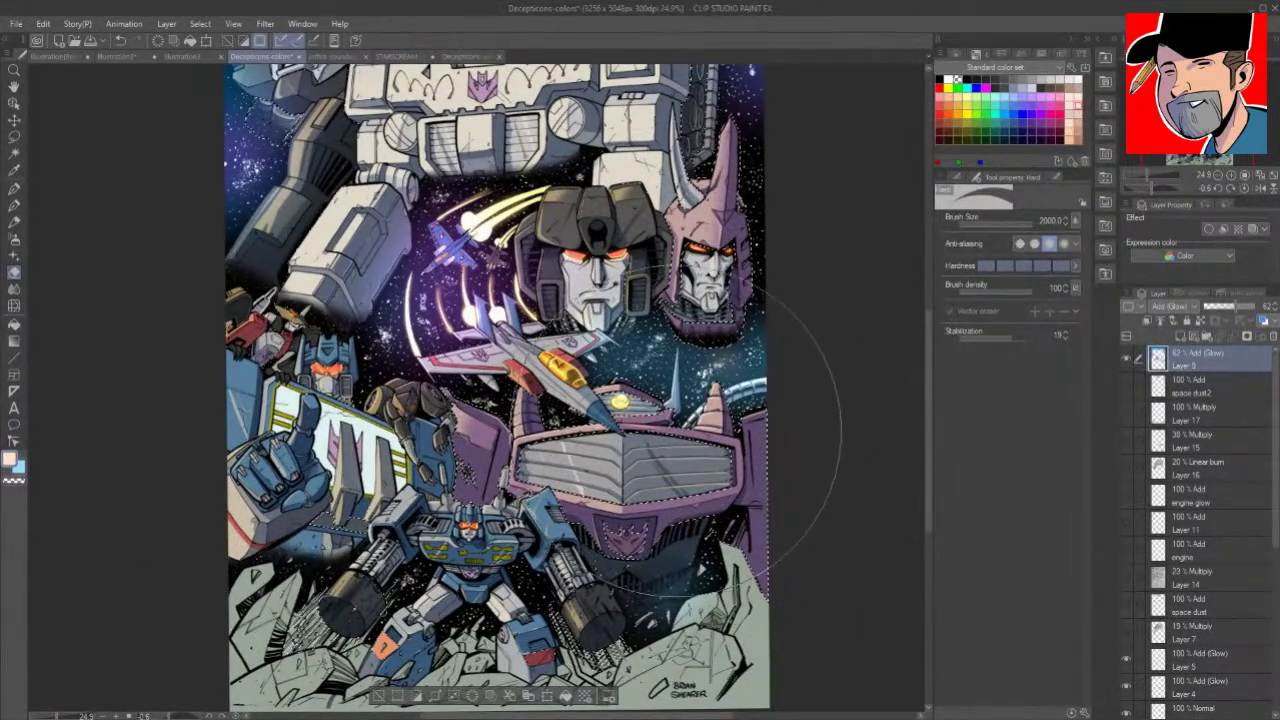
# Step: Auto-select the small blue jet's body color on Layer 1
pyautogui.moveTo(440, 242); pyautogui.dragTo(613, 219)
pyautogui.moveTo(613, 219); pyautogui.dragTo(617, 231)
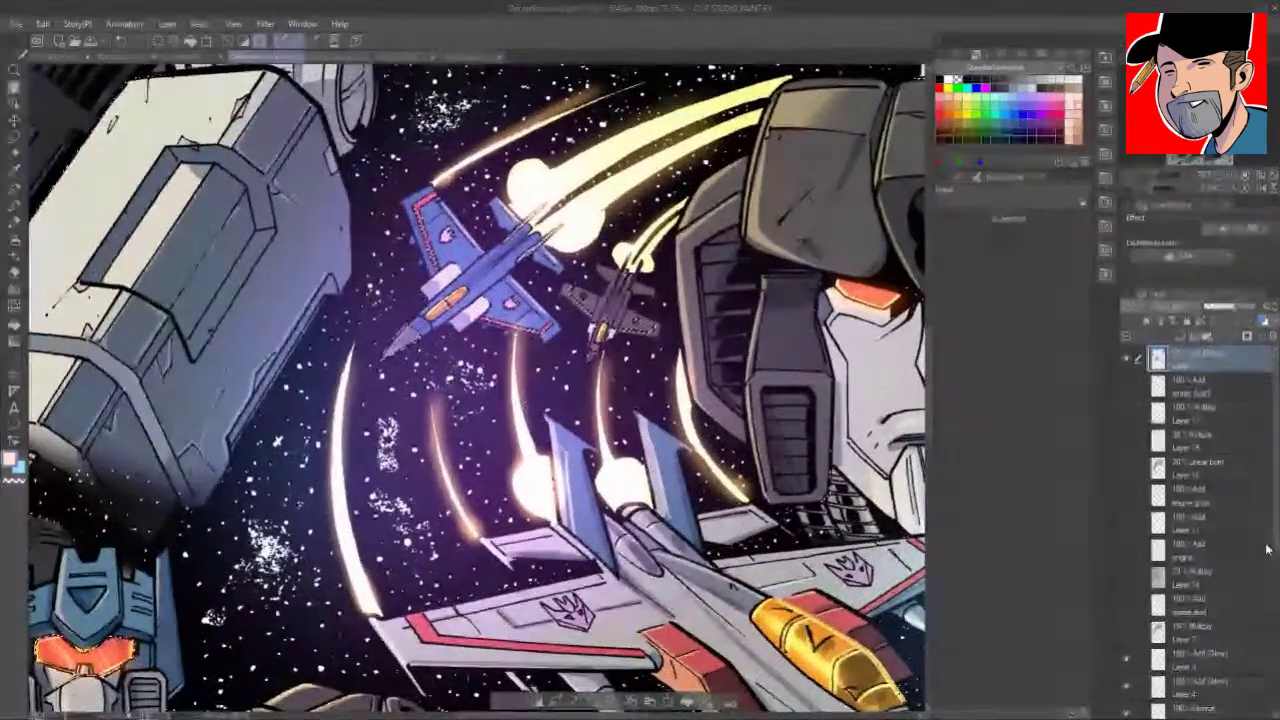
pyautogui.moveTo(1271, 412); pyautogui.dragTo(1272, 579)
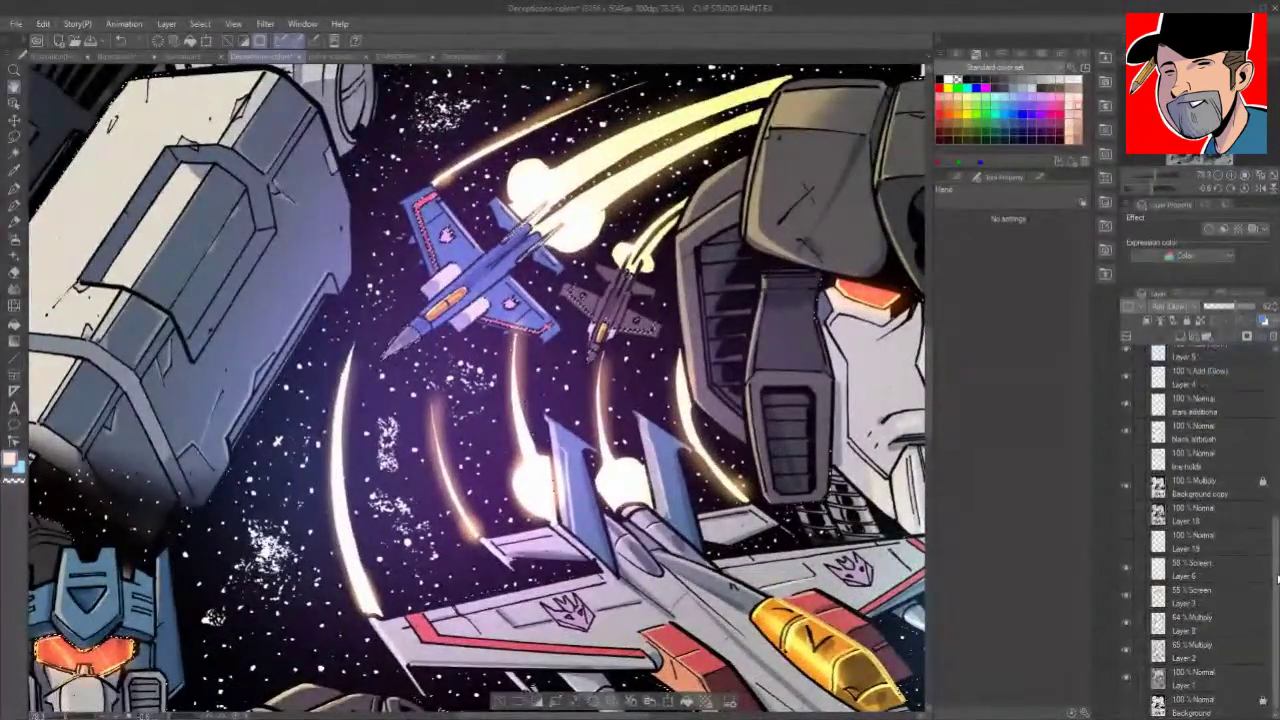
pyautogui.click(1196, 673)
pyautogui.click(14, 154)
pyautogui.click(480, 276)
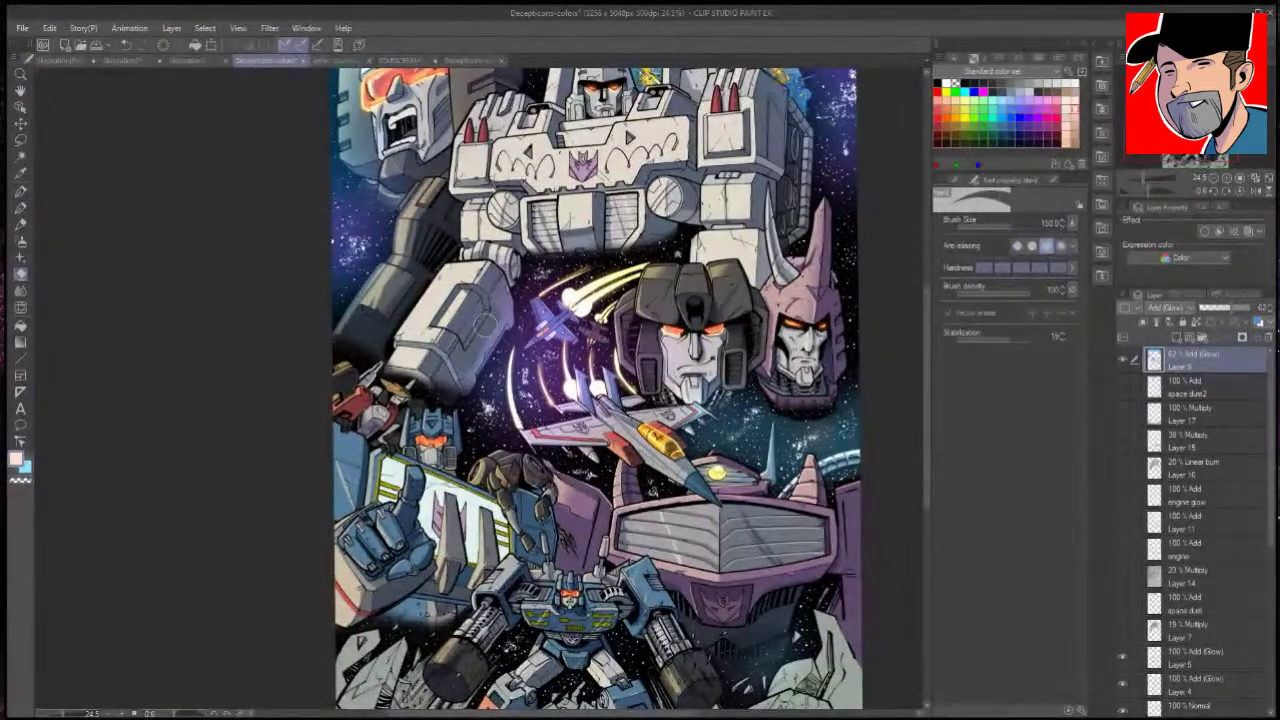
# Step: Auto-select the light gray robot areas using Layer 1 and make Layer 9 the active layer again
pyautogui.click(16, 156)
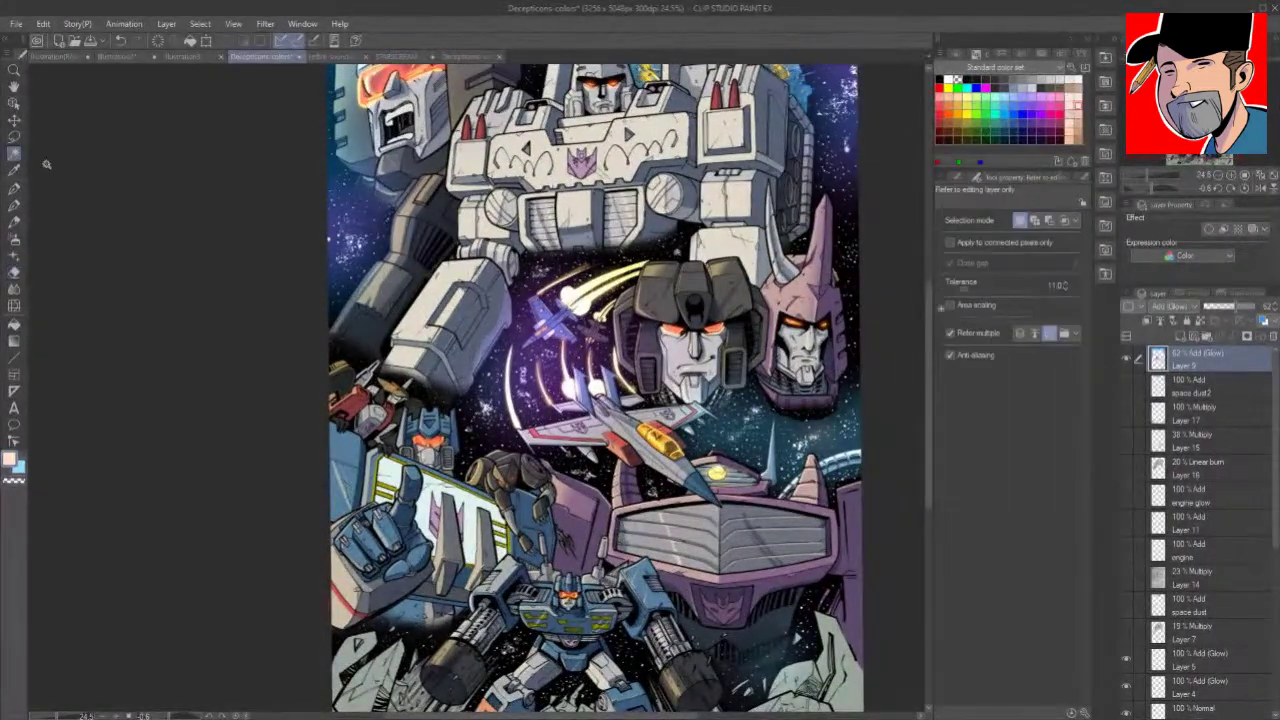
pyautogui.click(1275, 594)
pyautogui.click(1214, 682)
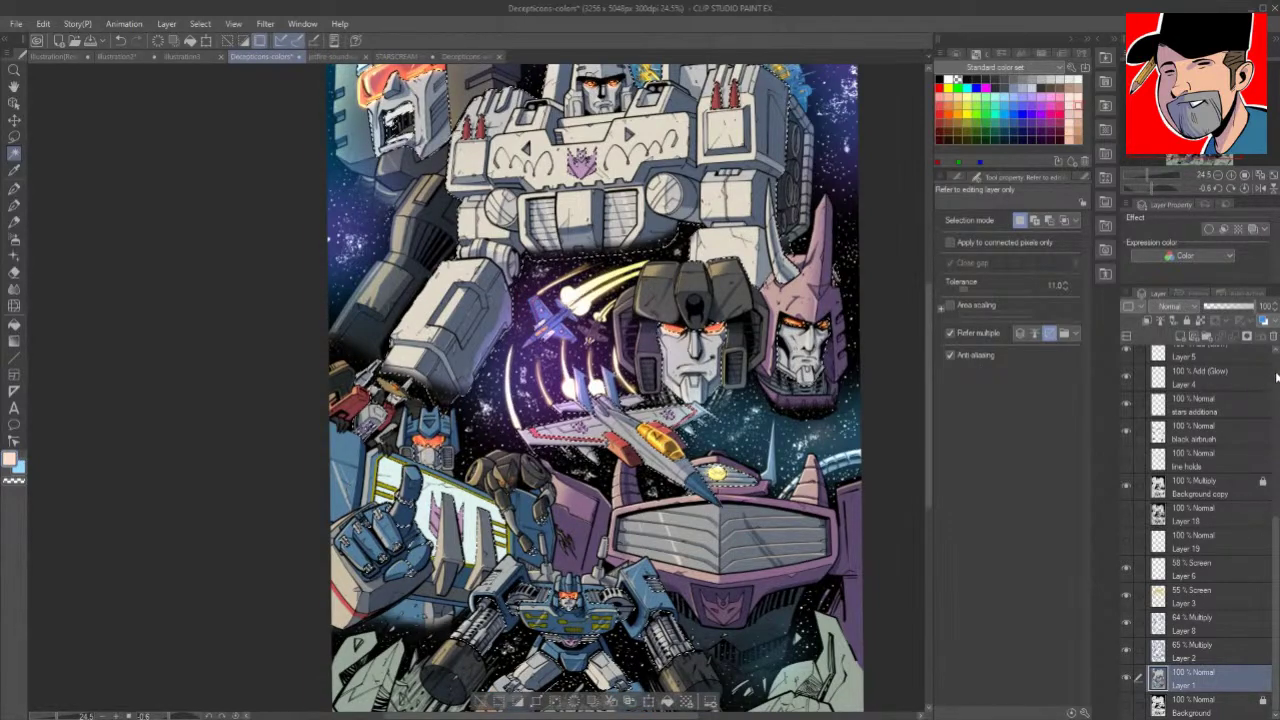
pyautogui.scroll(5, 1276, 378)
pyautogui.click(1240, 362)
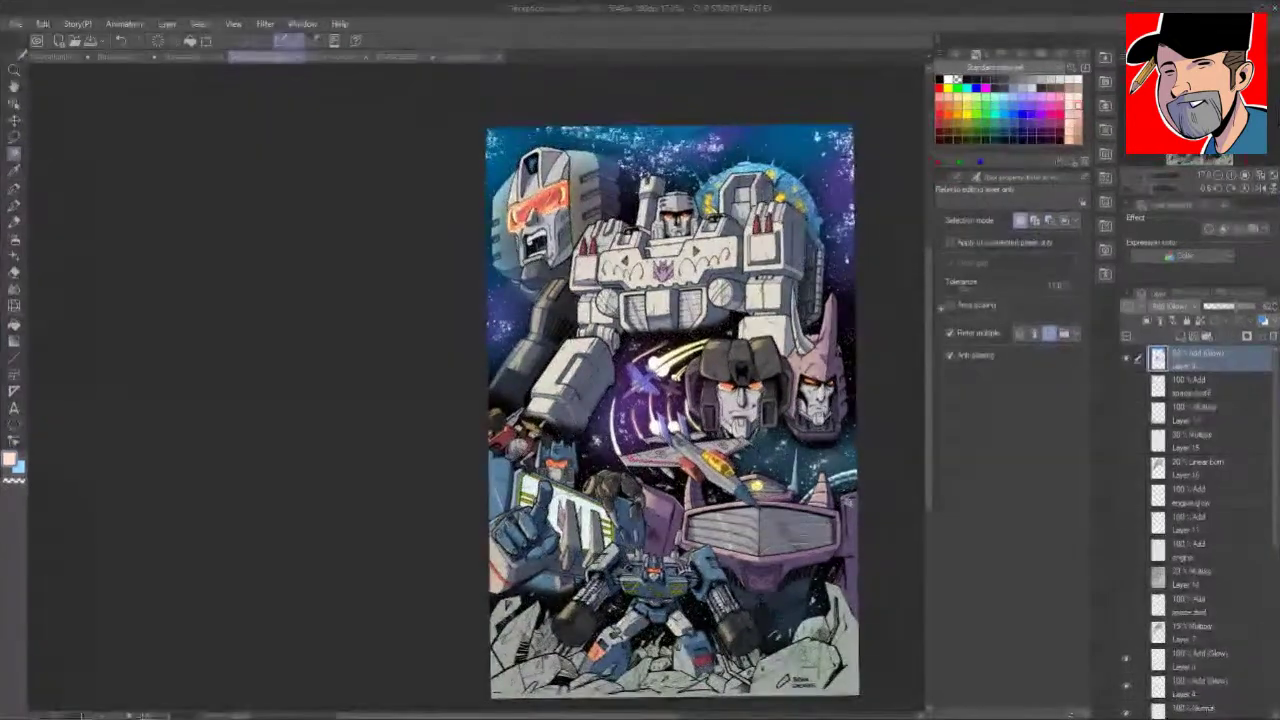
# Step: Examine the full illustration and the robots and jets up close for glow spilling over the figures
pyautogui.hotkey('ctrl', 'space')
pyautogui.moveTo(737, 360); pyautogui.dragTo(876, 276)
pyautogui.hotkey('ctrl', 'space')
pyautogui.moveTo(520, 478); pyautogui.dragTo(566, 425)
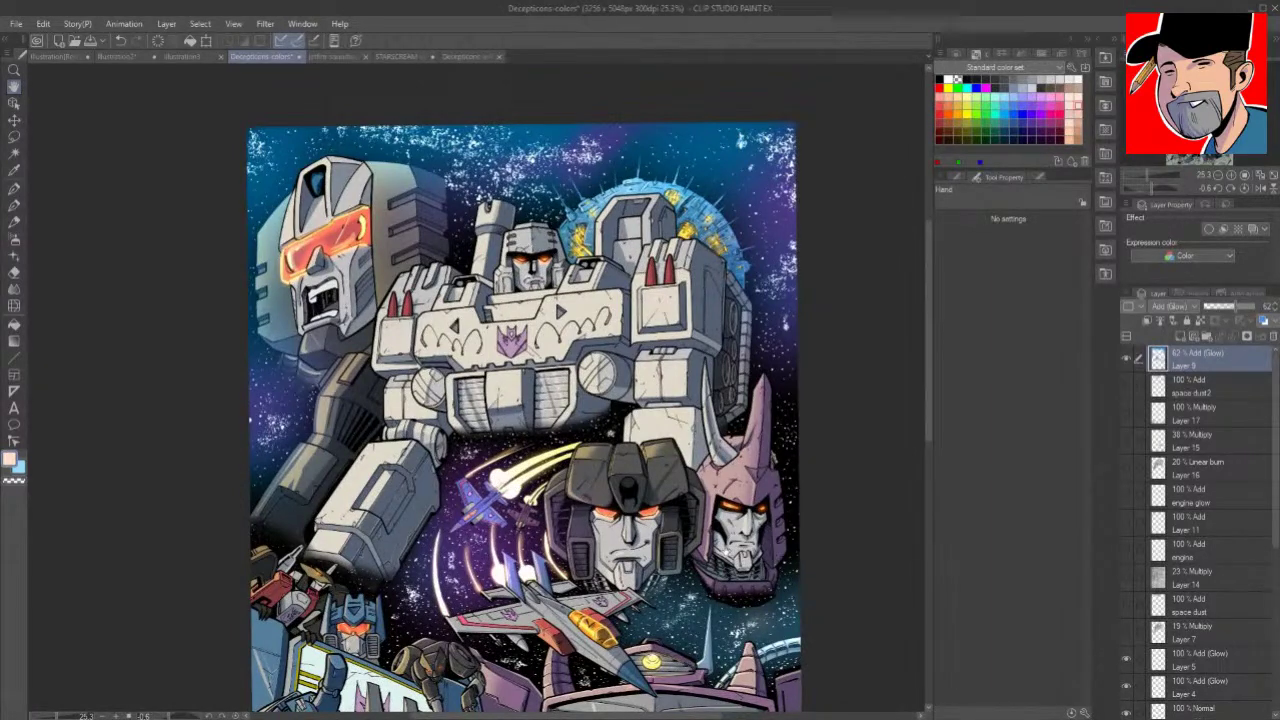
pyautogui.moveTo(647, 531); pyautogui.dragTo(658, 299)
pyautogui.hotkey('ctrl', 'space')
pyautogui.moveTo(322, 358); pyautogui.dragTo(373, 341)
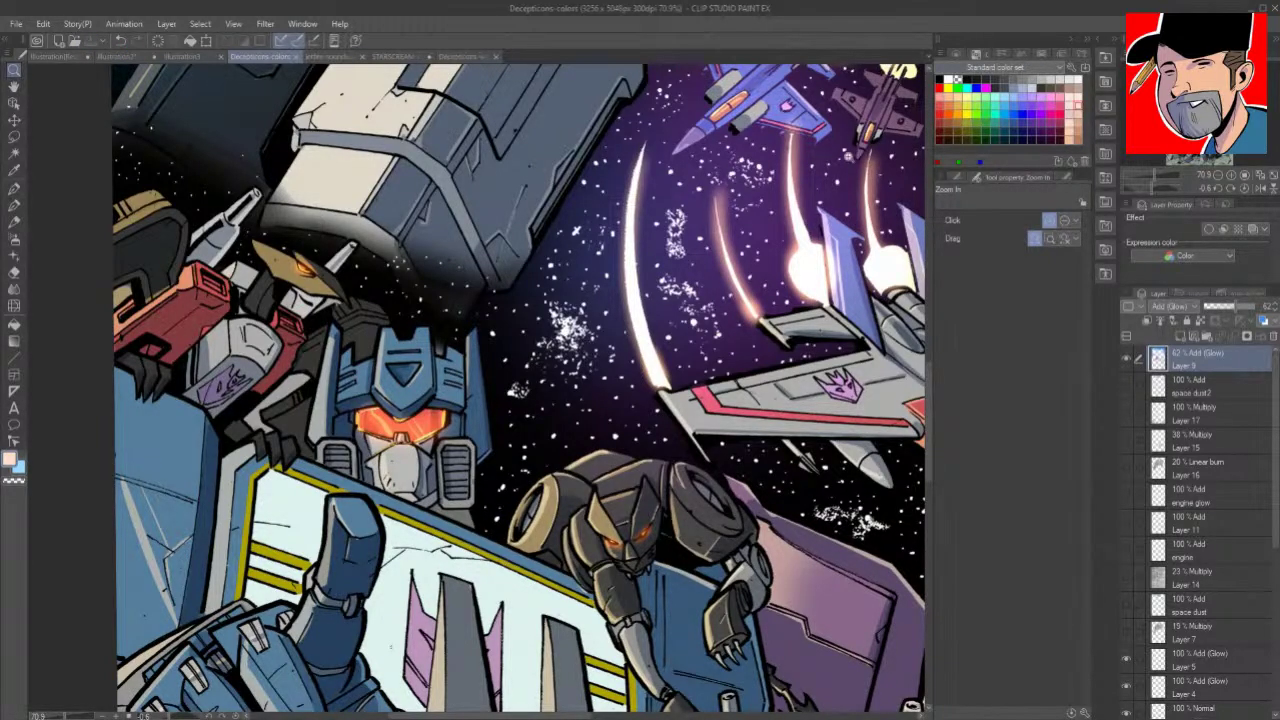
pyautogui.scroll(-5, 610, 285)
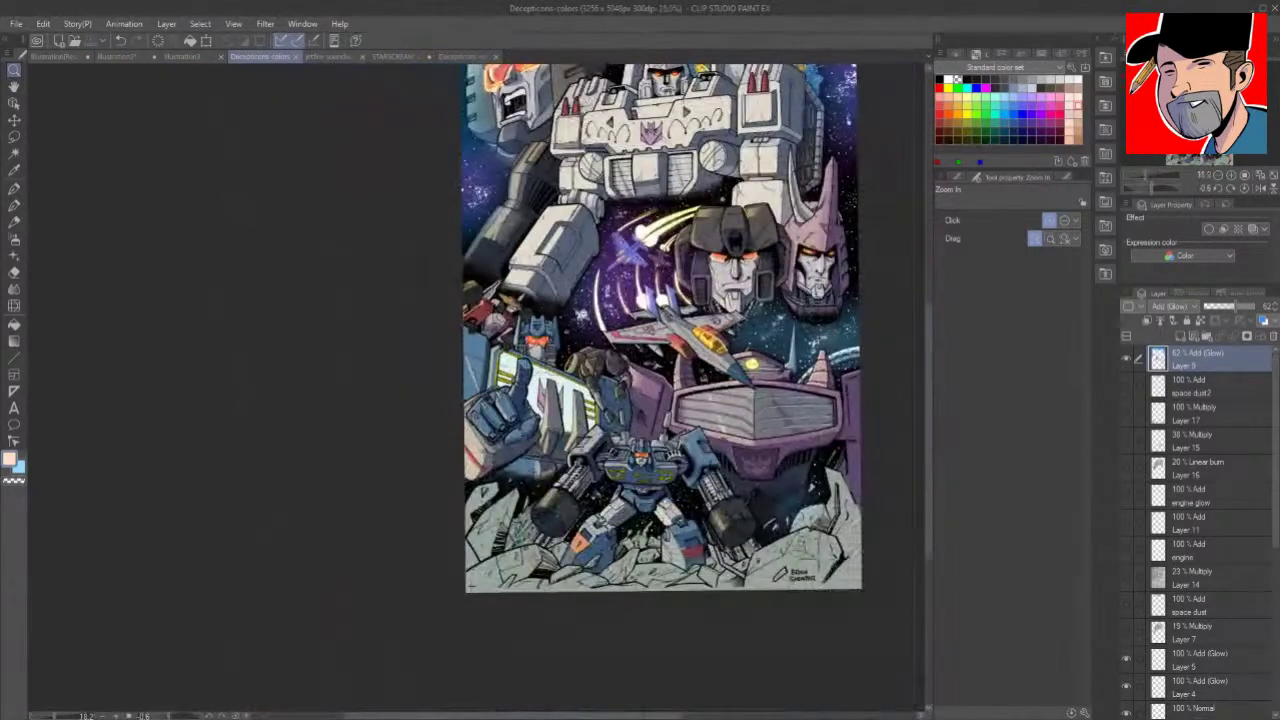
pyautogui.scroll(4, 671, 266)
pyautogui.scroll(-5, 743, 205)
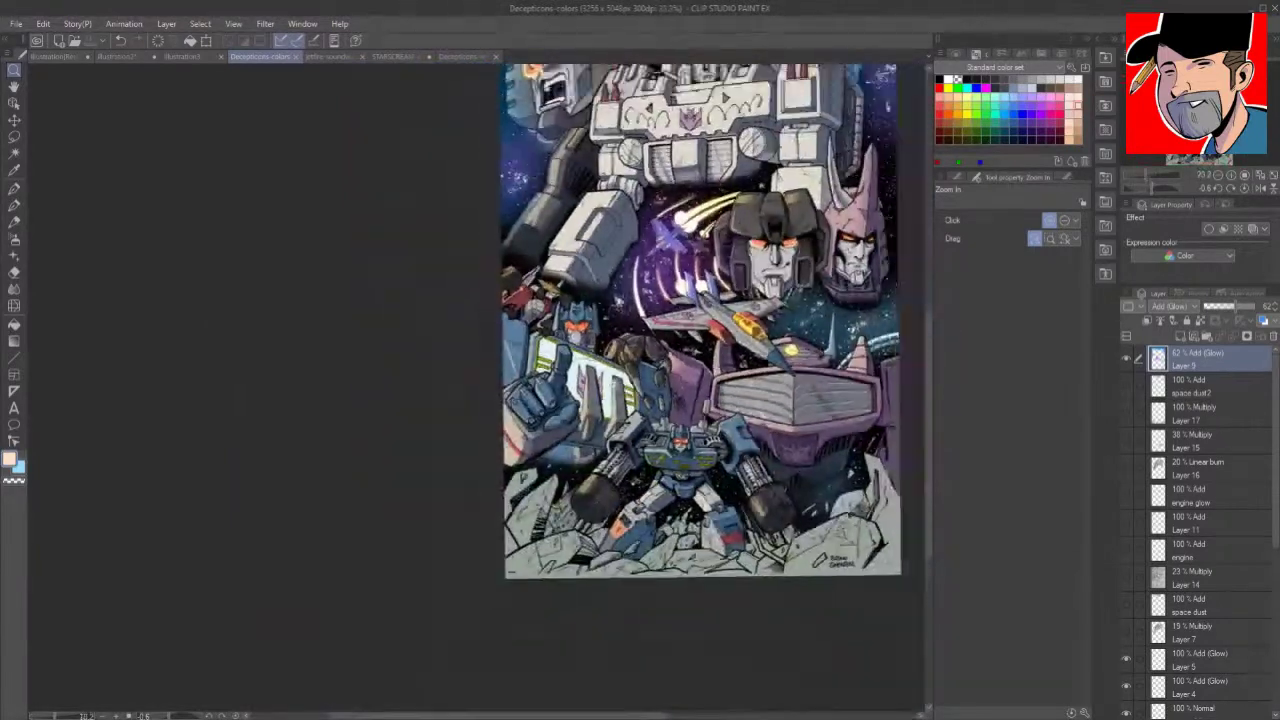
pyautogui.scroll(2, 560, 240)
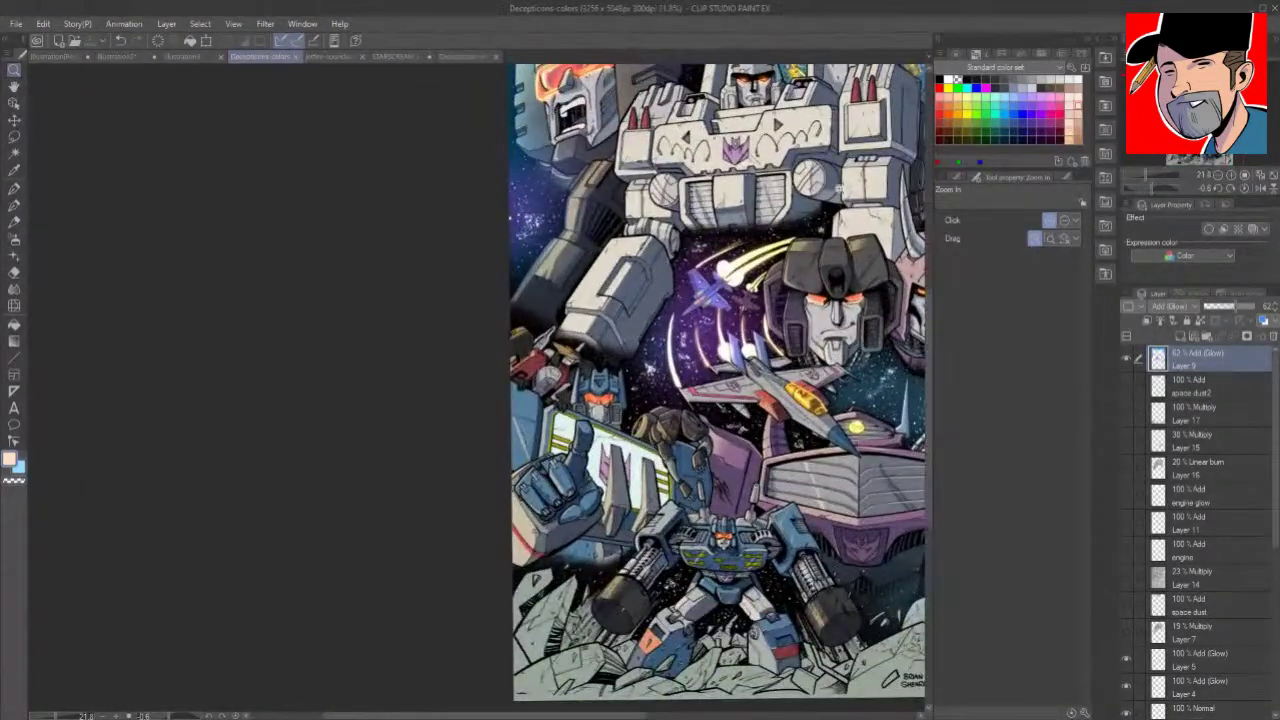
# Step: Erase the blue glow over the upper-left robot's face and inner helmet on Layer 9 with the Hard eraser at size 150
pyautogui.moveTo(930, 301); pyautogui.dragTo(925, 236)
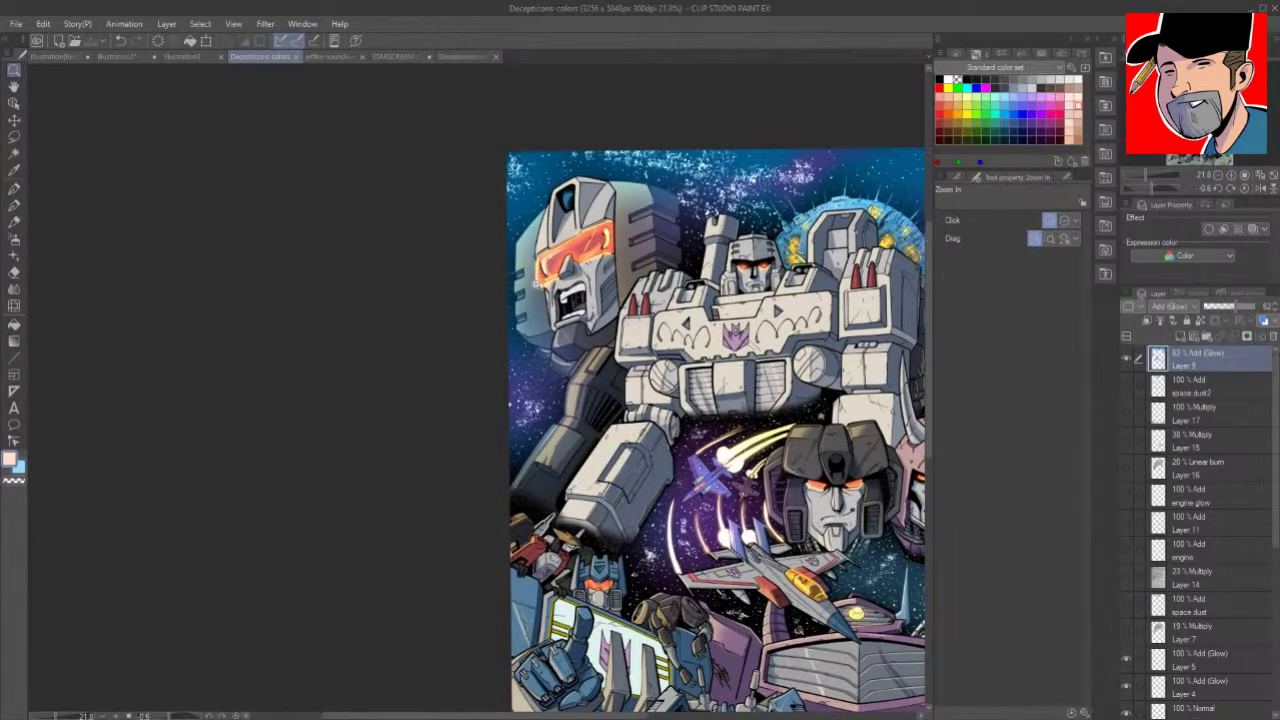
pyautogui.press('e')
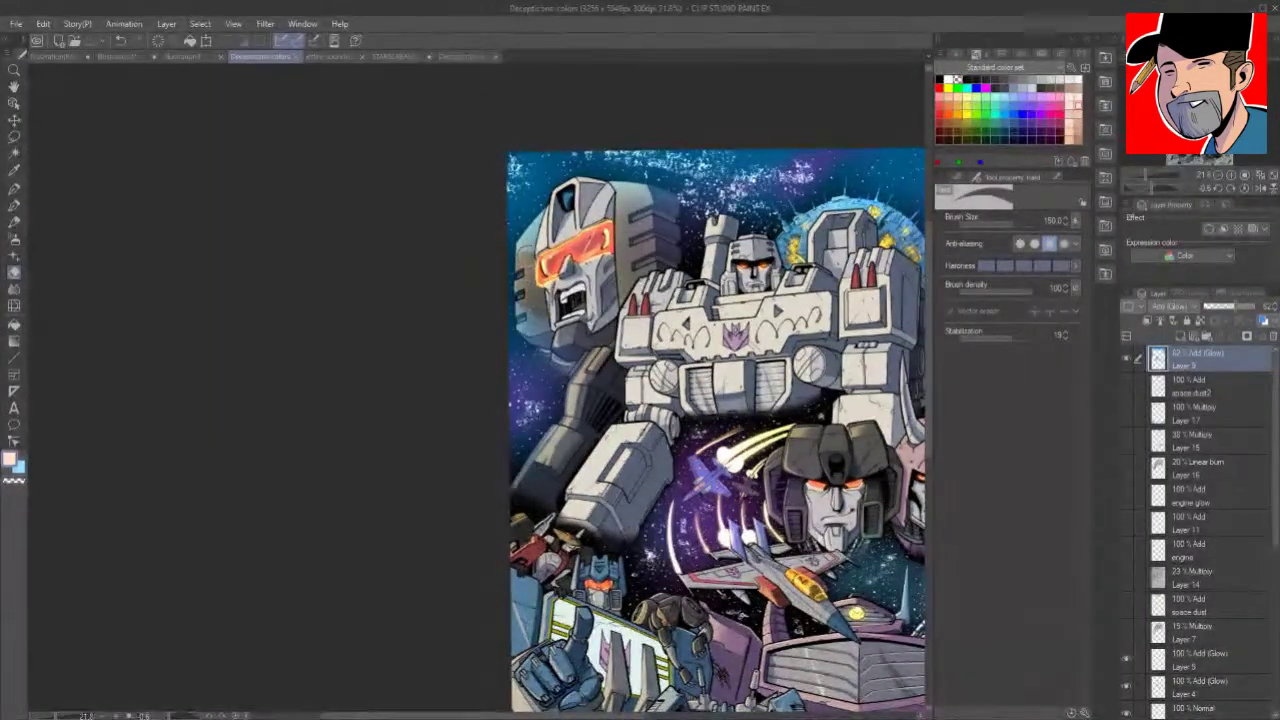
pyautogui.moveTo(575, 230); pyautogui.dragTo(600, 255)
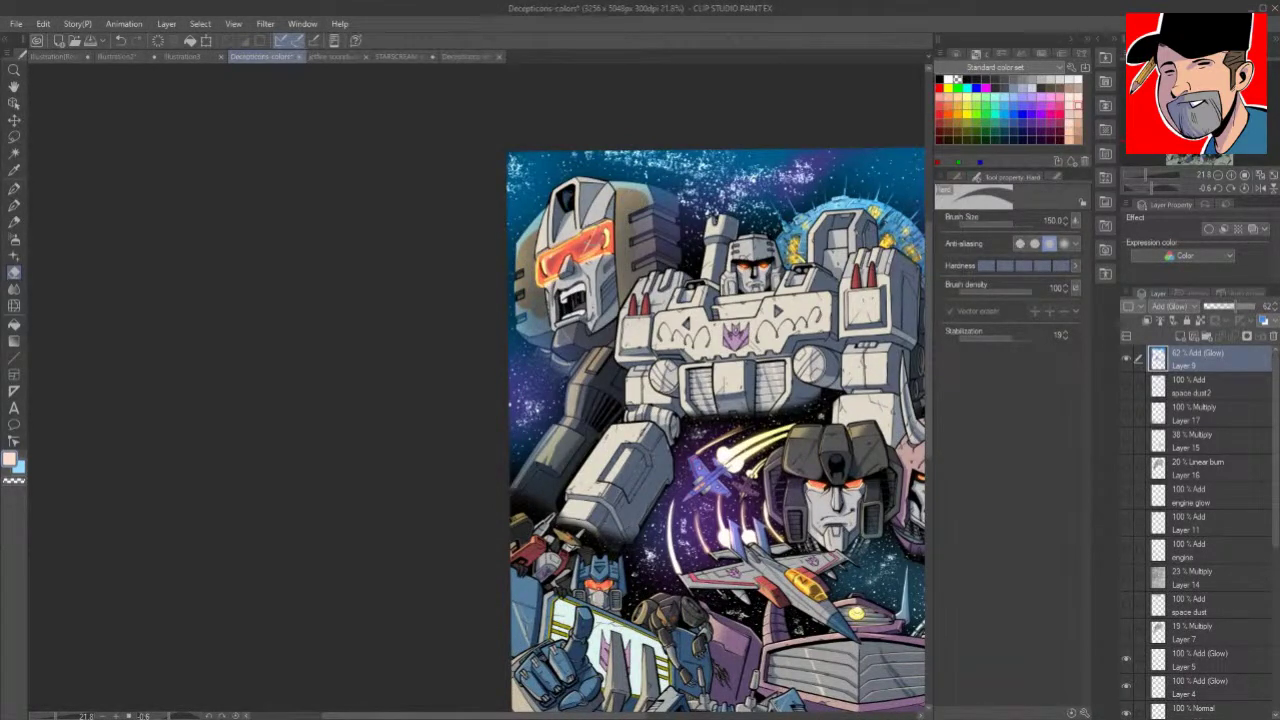
# Step: Auto-select the upper-left robot's helmet side color on Layer 1
pyautogui.click(1276, 627)
pyautogui.click(1210, 680)
pyautogui.click(14, 155)
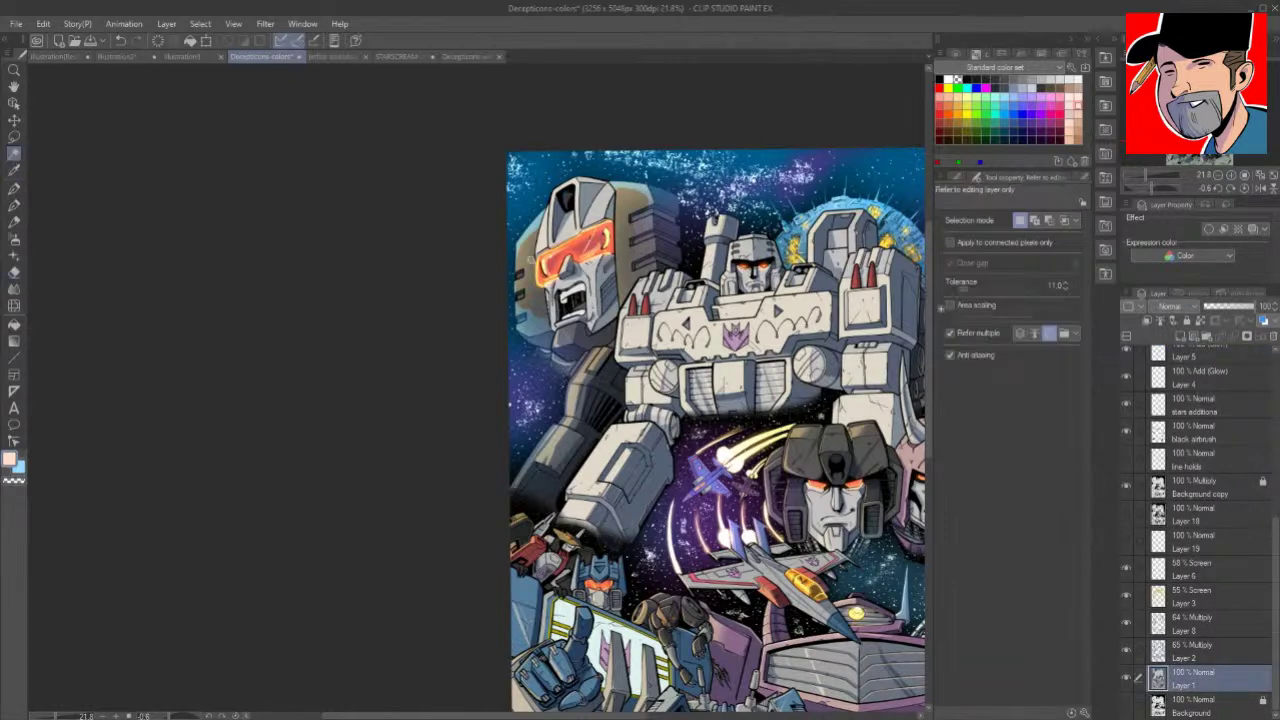
pyautogui.click(648, 228)
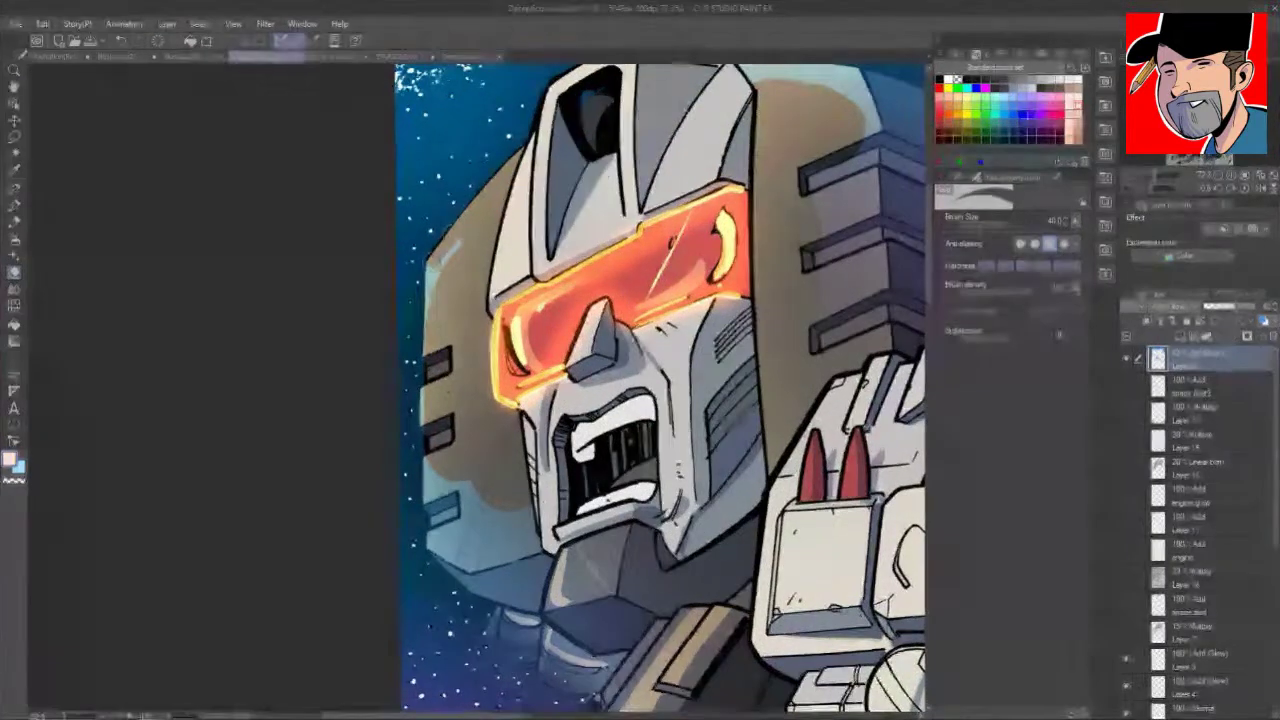
# Step: Erase the blue glow over the outer side of the upper-left robot's helmet using the Hard eraser at sizes 40 and 100
pyautogui.moveTo(432, 267); pyautogui.dragTo(429, 309)
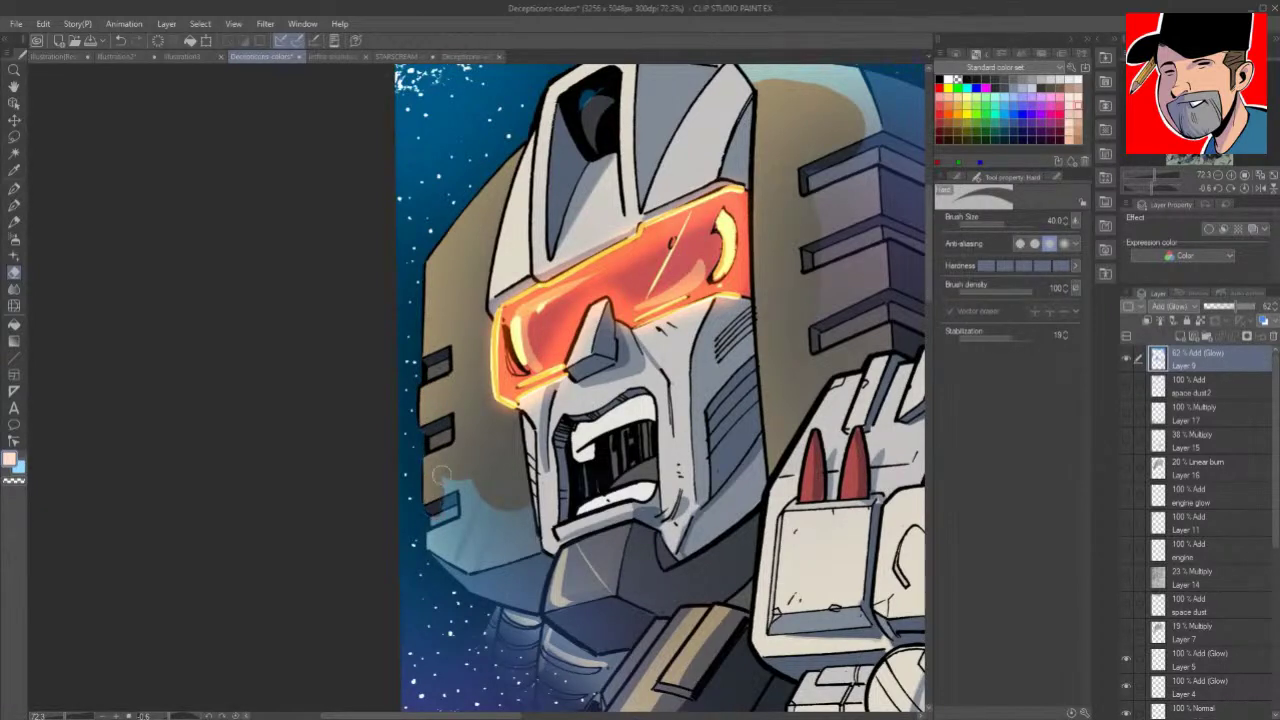
pyautogui.moveTo(436, 483); pyautogui.dragTo(462, 470)
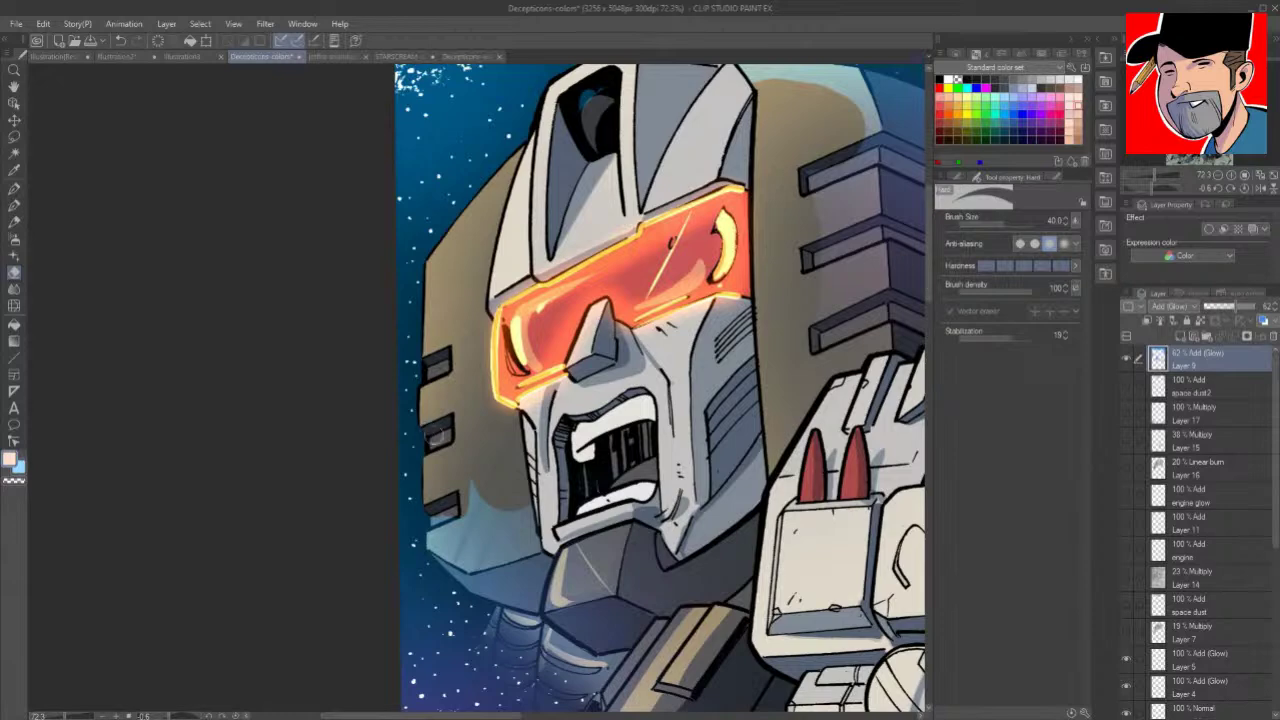
pyautogui.moveTo(432, 530)
pyautogui.mouseDown()
pyautogui.moveTo(472, 587)
pyautogui.moveTo(441, 540)
pyautogui.mouseUp()
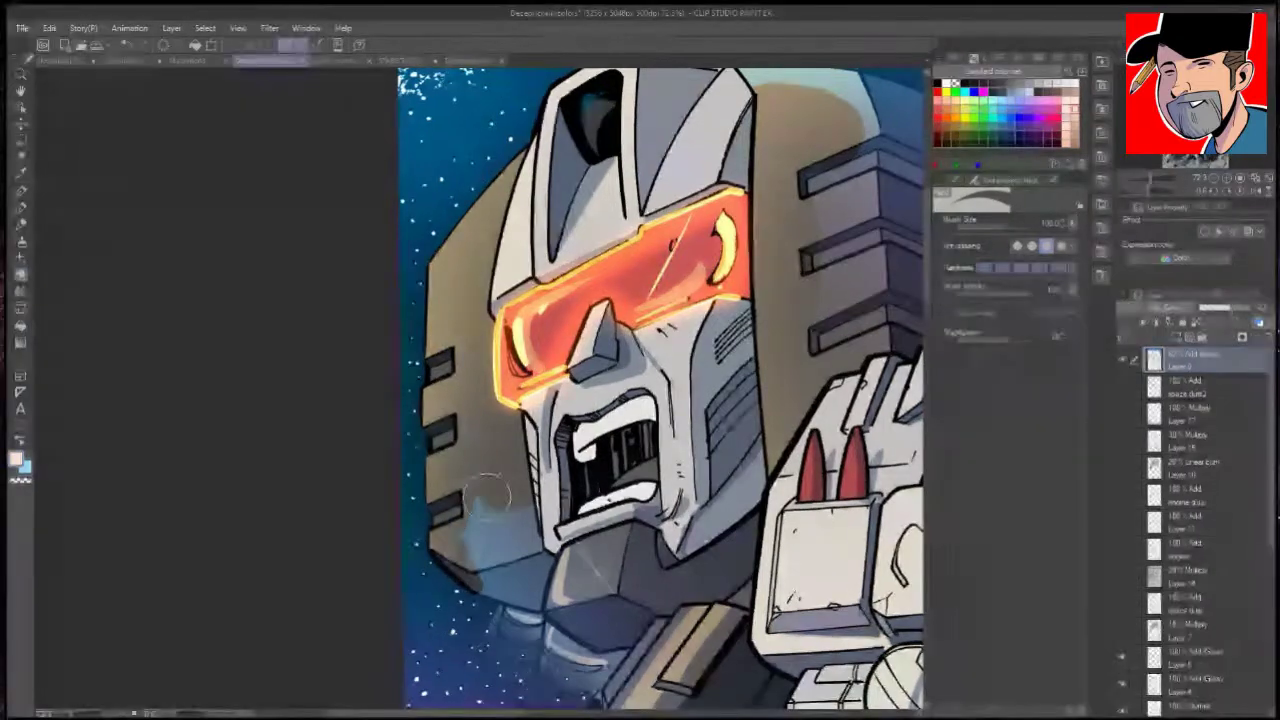
pyautogui.hotkey('ctrl', 'z')
pyautogui.hotkey('ctrl', 'z')
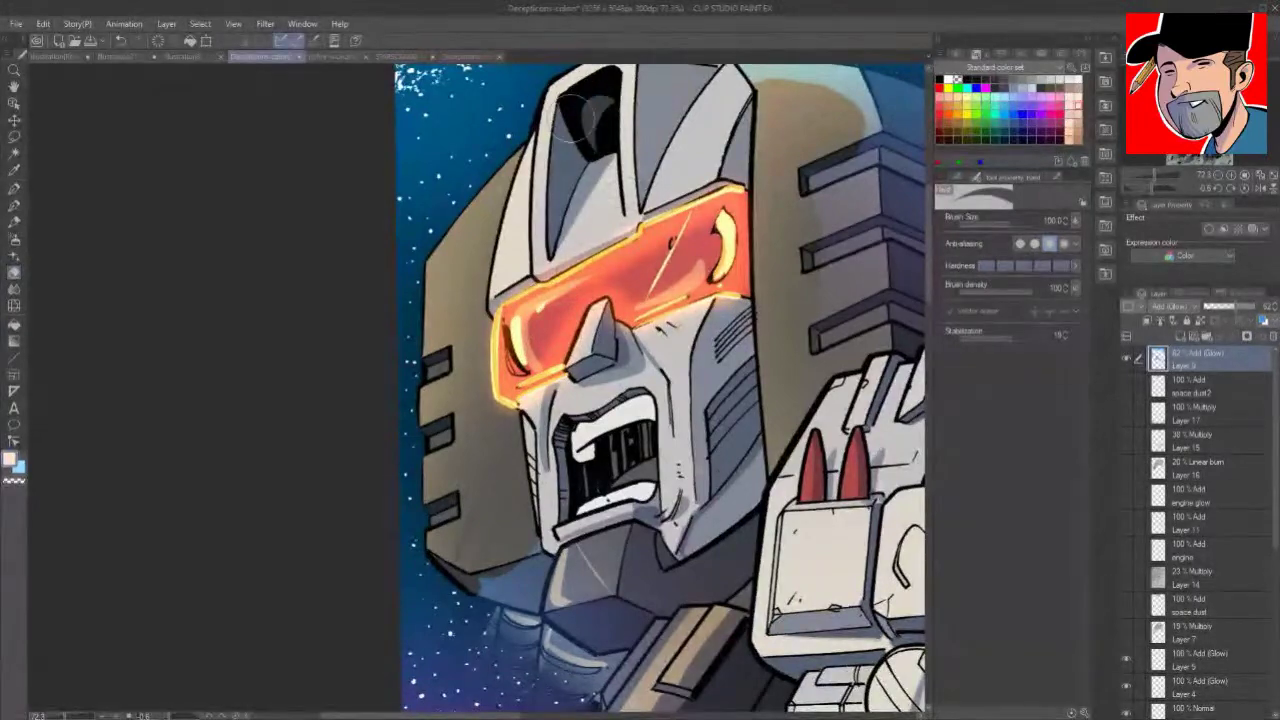
pyautogui.hotkey('ctrl', 'z')
# Step: Erase the glow over the upper-left robot's lower helmet, chin and shoulder with the Hard eraser at size 100
pyautogui.press('space')
pyautogui.moveTo(776, 465)
pyautogui.mouseDown()
pyautogui.moveTo(748, 358)
pyautogui.moveTo(610, 341)
pyautogui.moveTo(596, 367)
pyautogui.mouseUp()
pyautogui.press('e')
pyautogui.moveTo(440, 452)
pyautogui.mouseDown()
pyautogui.moveTo(412, 480)
pyautogui.moveTo(386, 482)
pyautogui.mouseUp()
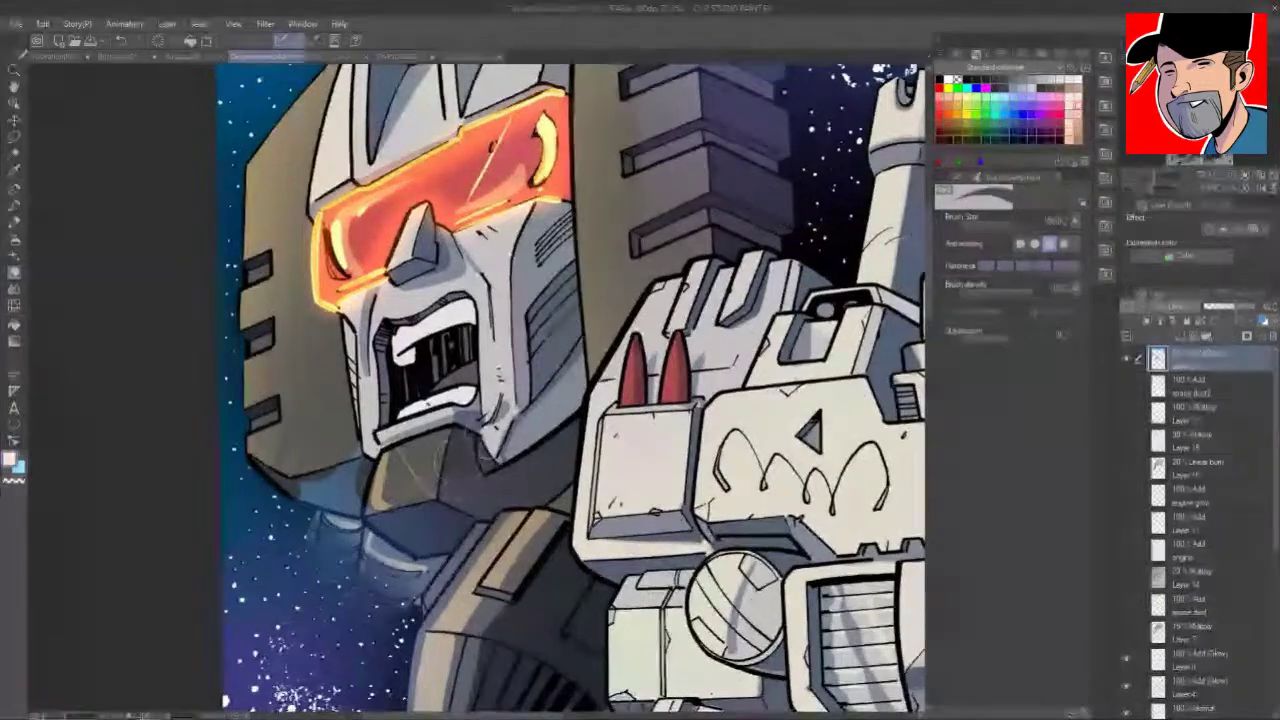
pyautogui.moveTo(470, 460)
pyautogui.mouseDown()
pyautogui.moveTo(545, 484)
pyautogui.moveTo(550, 519)
pyautogui.moveTo(470, 479)
pyautogui.moveTo(495, 514)
pyautogui.moveTo(455, 584)
pyautogui.moveTo(425, 504)
pyautogui.moveTo(428, 529)
pyautogui.moveTo(410, 509)
pyautogui.moveTo(422, 527)
pyautogui.moveTo(388, 512)
pyautogui.moveTo(410, 536)
pyautogui.moveTo(395, 504)
pyautogui.moveTo(350, 482)
pyautogui.moveTo(358, 472)
pyautogui.moveTo(300, 476)
pyautogui.moveTo(364, 488)
pyautogui.mouseUp()
pyautogui.moveTo(425, 394); pyautogui.dragTo(434, 393)
pyautogui.moveTo(440, 604)
pyautogui.mouseDown()
pyautogui.moveTo(426, 600)
pyautogui.moveTo(434, 574)
pyautogui.moveTo(430, 611)
pyautogui.moveTo(456, 641)
pyautogui.mouseUp()
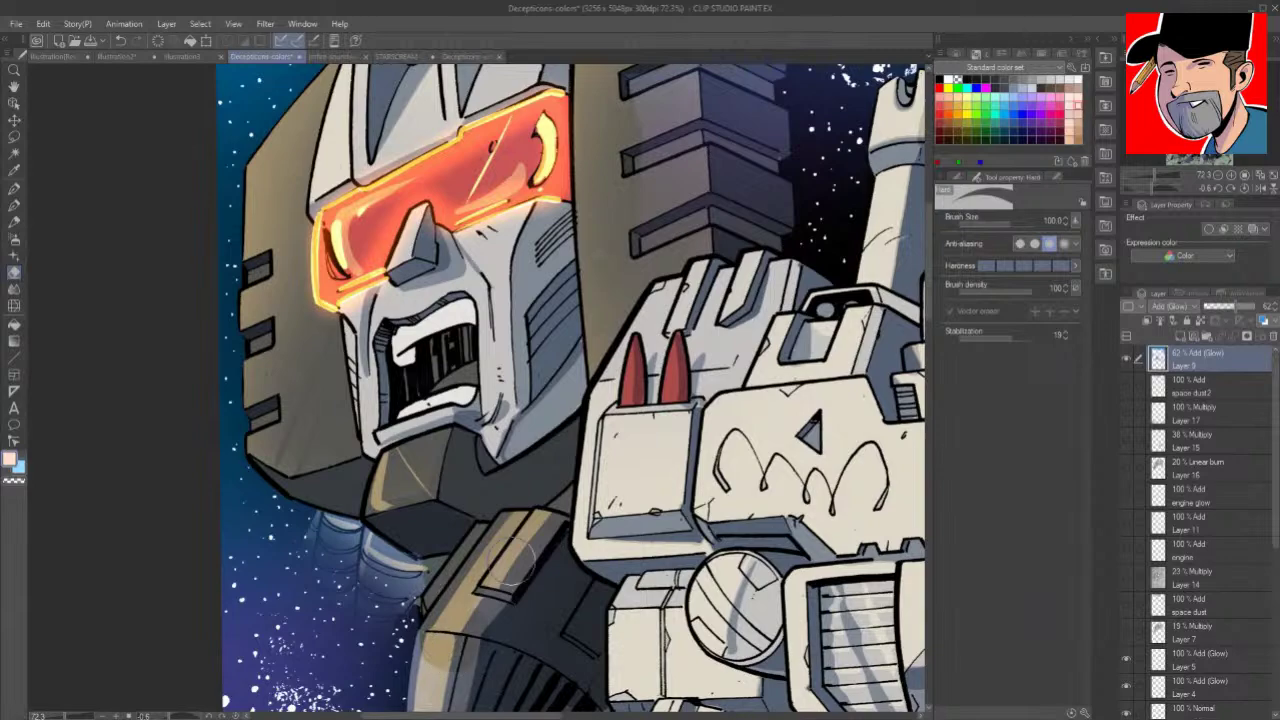
# Step: Erase the glow over the tan top and inner dark fins of the upper-left robot's helmet at size 100
pyautogui.moveTo(663, 143)
pyautogui.mouseDown()
pyautogui.moveTo(685, 238)
pyautogui.moveTo(684, 470)
pyautogui.mouseUp()
pyautogui.press('space')
pyautogui.moveTo(652, 325)
pyautogui.mouseDown()
pyautogui.moveTo(625, 333)
pyautogui.moveTo(645, 306)
pyautogui.moveTo(644, 394)
pyautogui.moveTo(734, 396)
pyautogui.mouseUp()
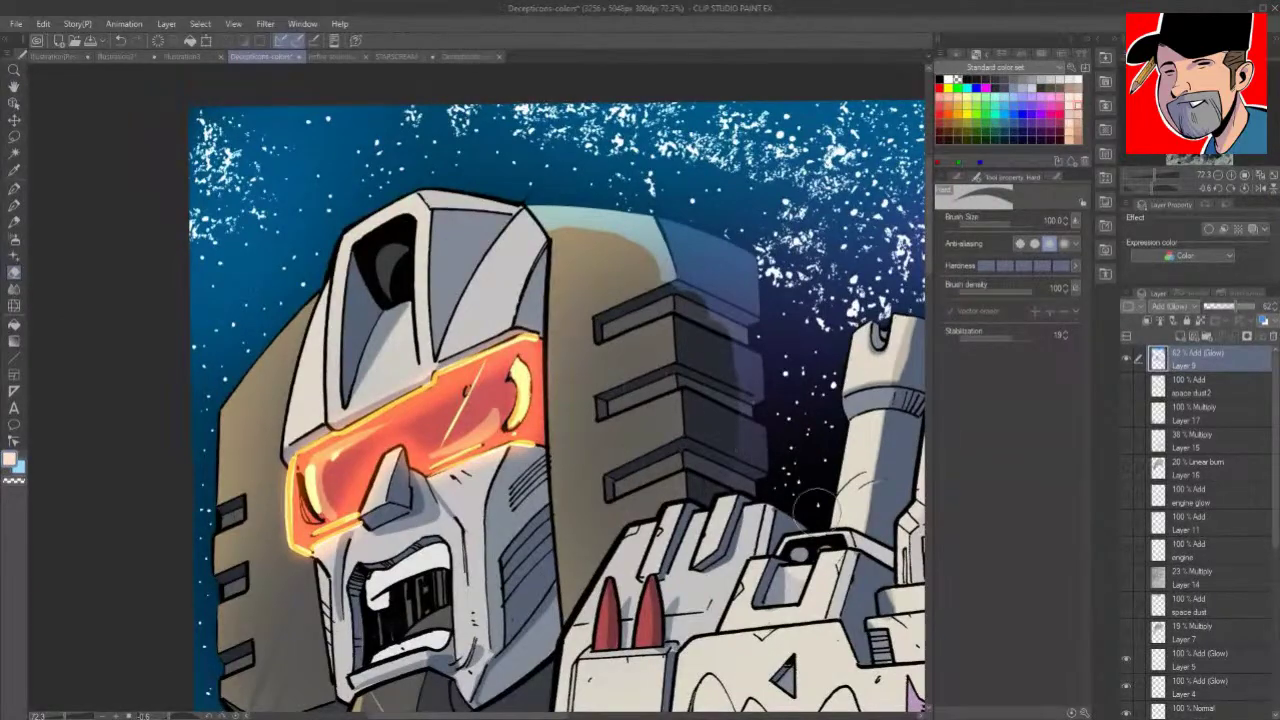
pyautogui.hotkey('shift', 'space')
pyautogui.moveTo(826, 522)
pyautogui.mouseDown()
pyautogui.moveTo(803, 205)
pyautogui.moveTo(633, 239)
pyautogui.mouseUp()
pyautogui.press('space')
pyautogui.moveTo(518, 249); pyautogui.dragTo(774, 466)
pyautogui.moveTo(636, 412)
pyautogui.mouseDown()
pyautogui.moveTo(606, 470)
pyautogui.moveTo(633, 417)
pyautogui.moveTo(603, 433)
pyautogui.moveTo(676, 350)
pyautogui.moveTo(716, 357)
pyautogui.moveTo(726, 386)
pyautogui.mouseUp()
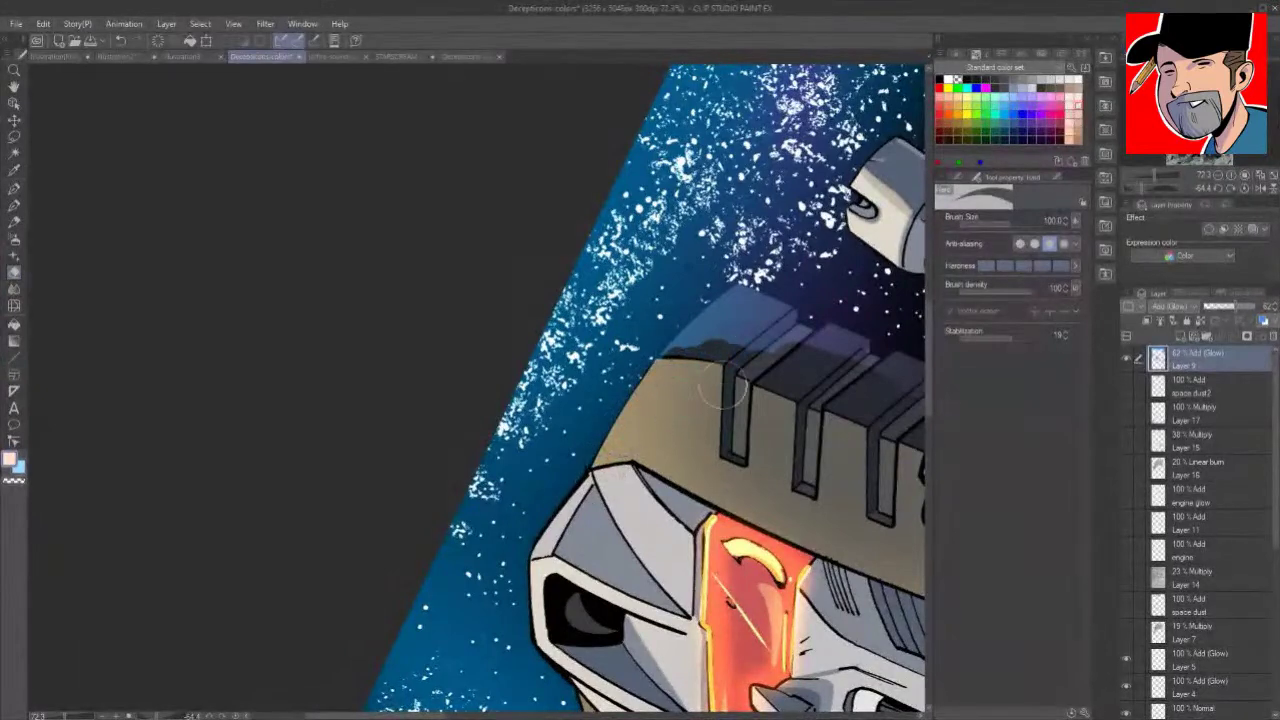
# Step: Reduce the eraser to size 40 and clean the glow off the outer edges of the helmet's dark back fins
pyautogui.press('[')
pyautogui.press('[')
pyautogui.press('[')
pyautogui.press('[')
pyautogui.press('[')
pyautogui.moveTo(737, 291)
pyautogui.mouseDown()
pyautogui.moveTo(610, 437)
pyautogui.moveTo(698, 336)
pyautogui.moveTo(752, 332)
pyautogui.mouseUp()
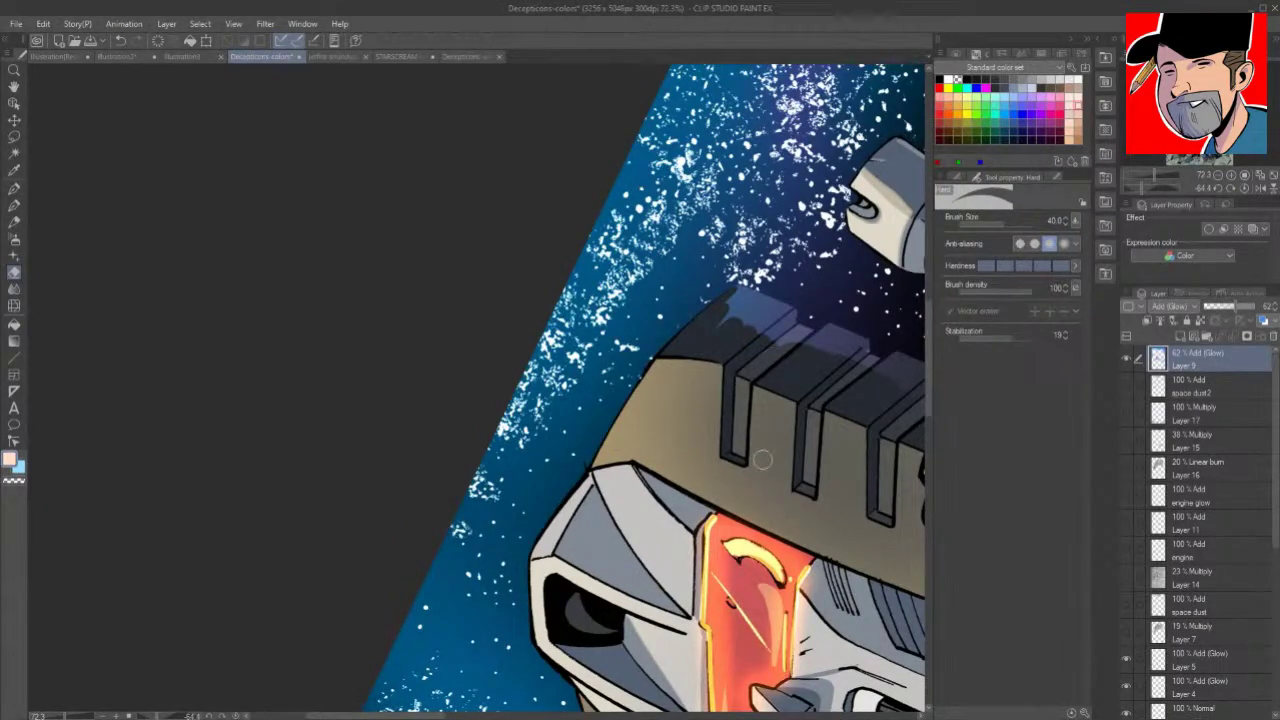
pyautogui.moveTo(763, 460); pyautogui.dragTo(585, 316)
pyautogui.moveTo(602, 176); pyautogui.dragTo(724, 400)
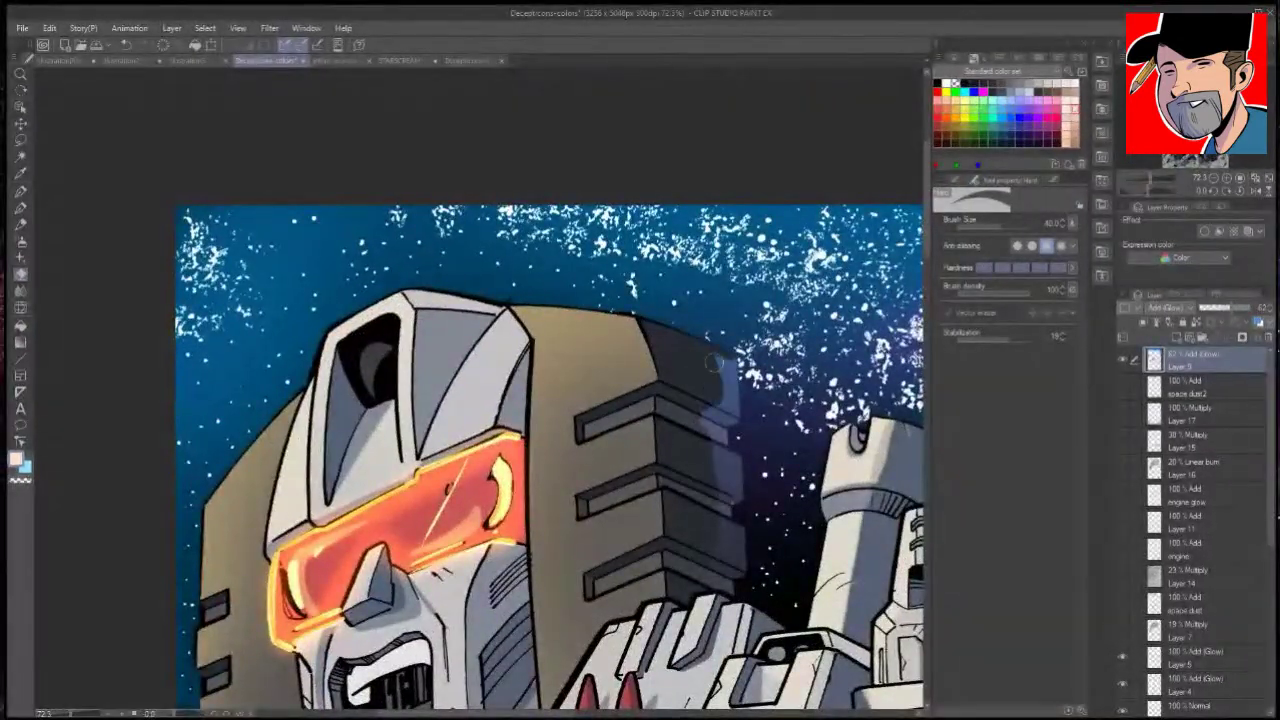
pyautogui.moveTo(713, 364); pyautogui.dragTo(720, 446)
pyautogui.moveTo(728, 365); pyautogui.dragTo(733, 417)
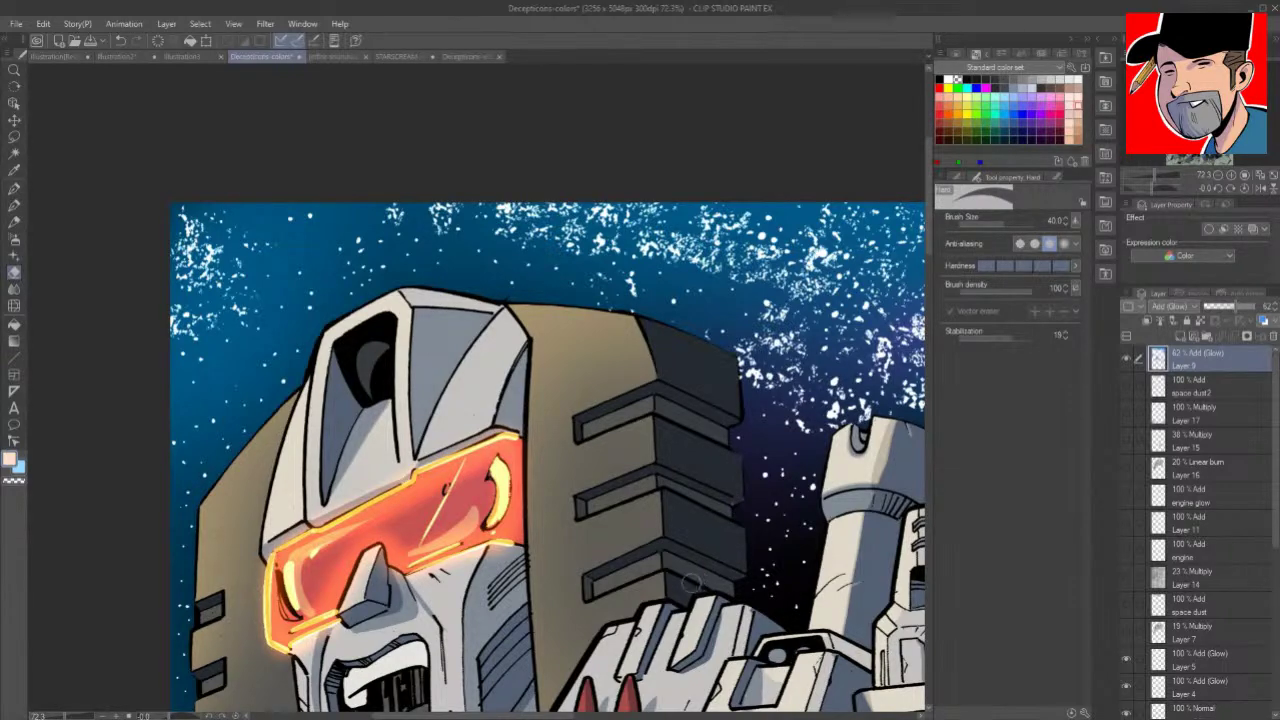
# Step: Erase the glow over the upper-left robot's tan and gray arm with the Hard eraser at size 80
pyautogui.moveTo(675, 569); pyautogui.dragTo(299, 297)
pyautogui.moveTo(530, 557); pyautogui.dragTo(955, 68)
pyautogui.moveTo(470, 264); pyautogui.dragTo(461, 388)
pyautogui.moveTo(603, 437); pyautogui.dragTo(665, 571)
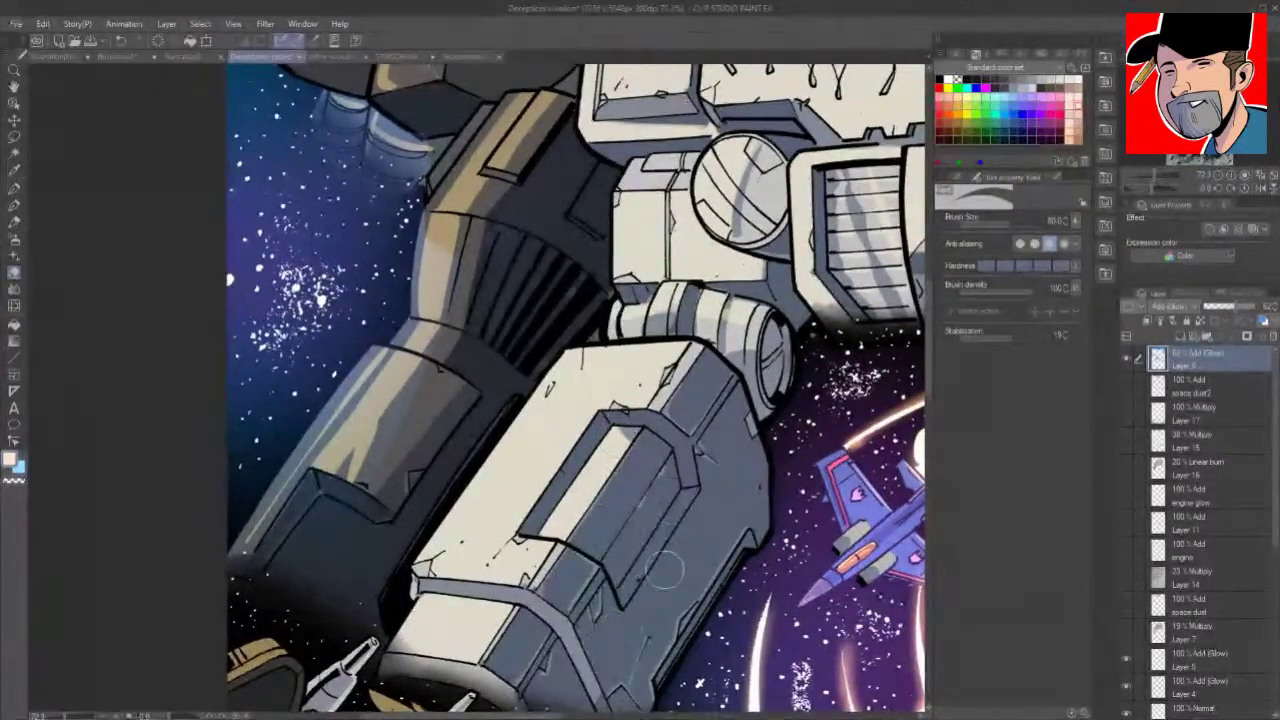
pyautogui.moveTo(453, 380)
pyautogui.mouseDown()
pyautogui.moveTo(396, 400)
pyautogui.moveTo(243, 557)
pyautogui.moveTo(368, 362)
pyautogui.moveTo(264, 514)
pyautogui.mouseUp()
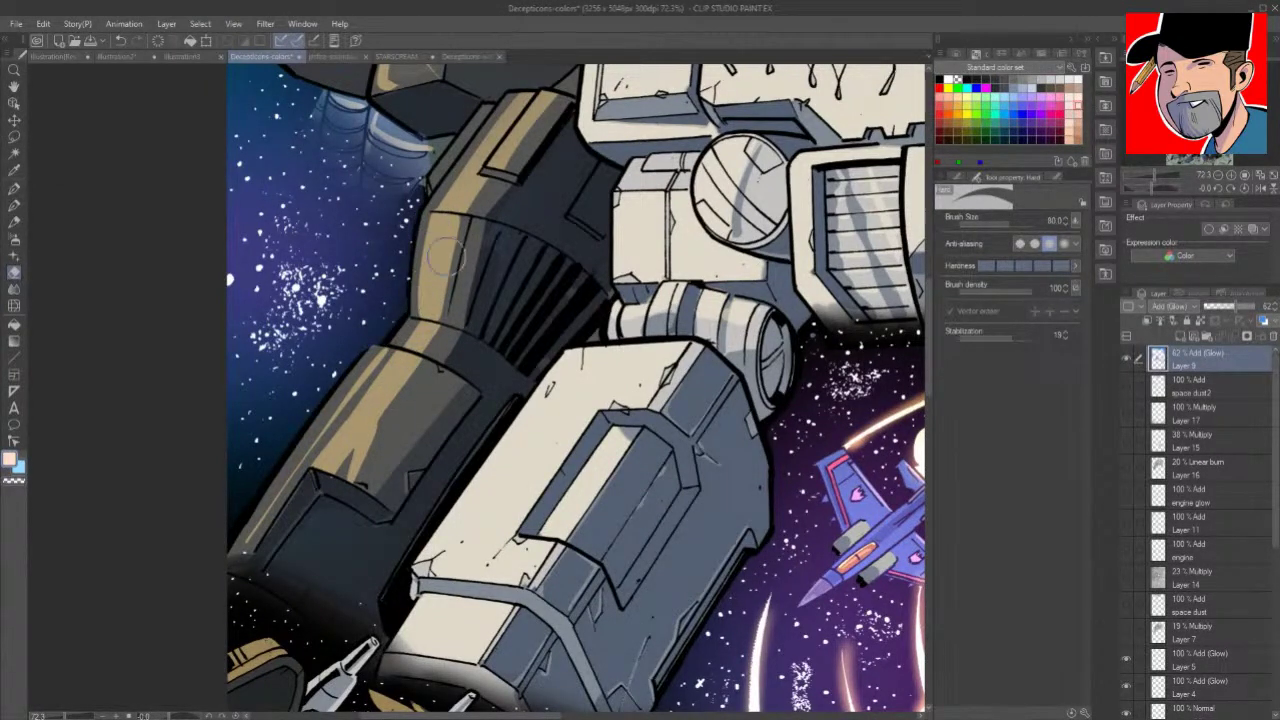
# Step: Fade the teal glow below the purple robot's head with the Soft eraser, then clear it off the spike, horn and cable with Hard
pyautogui.moveTo(784, 293); pyautogui.dragTo(398, 314)
pyautogui.moveTo(900, 403); pyautogui.dragTo(643, 578)
pyautogui.moveTo(505, 300); pyautogui.dragTo(450, 310)
pyautogui.moveTo(827, 412); pyautogui.dragTo(703, 335)
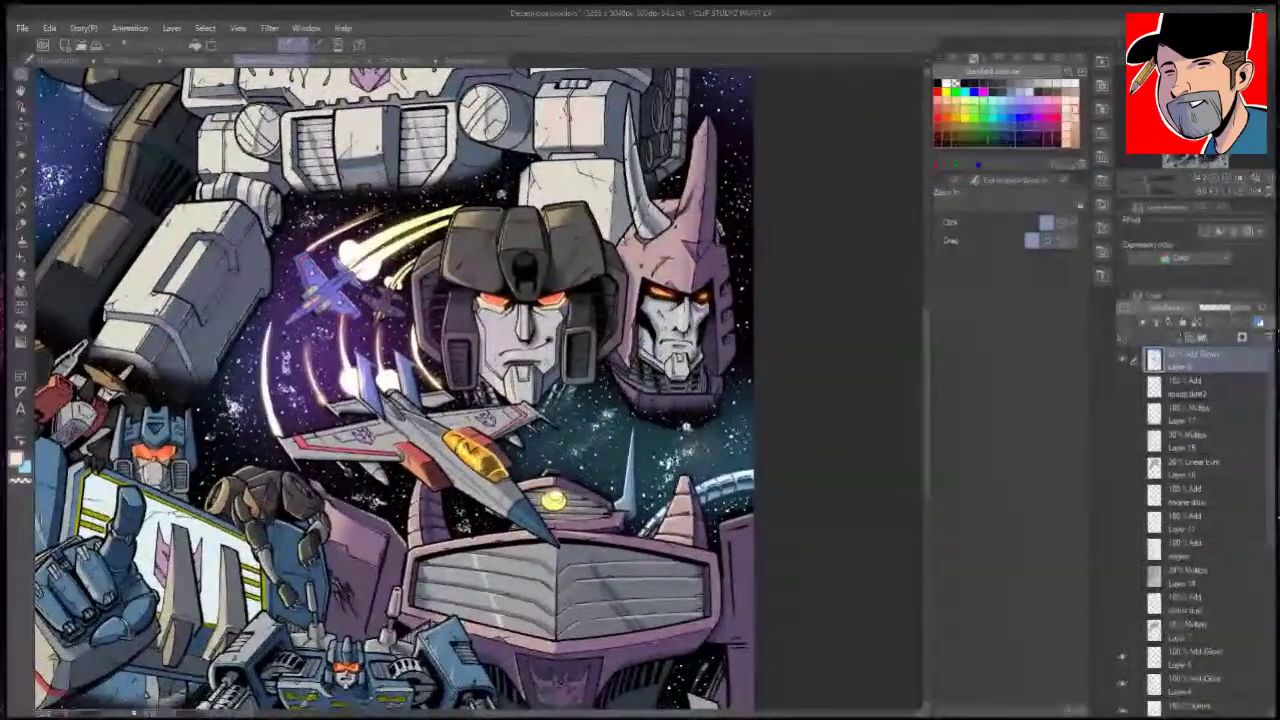
pyautogui.moveTo(688, 420); pyautogui.dragTo(668, 432)
pyautogui.press('b')
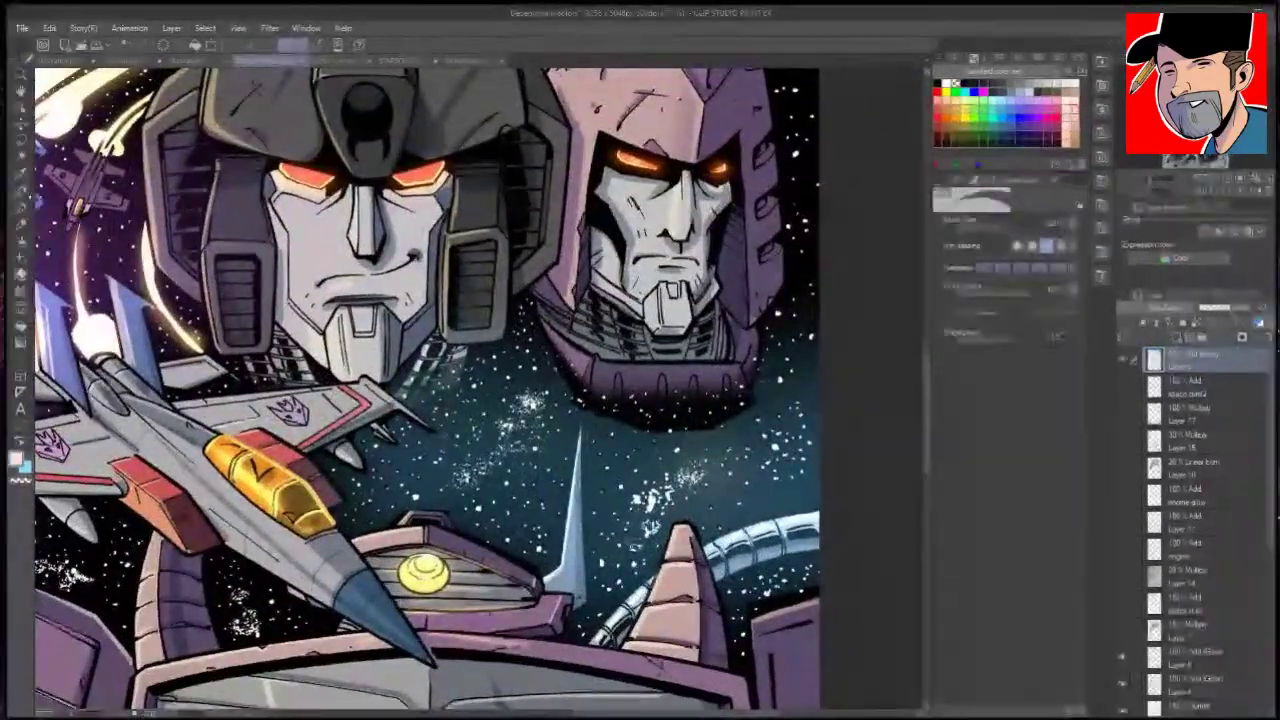
pyautogui.click(1056, 180)
pyautogui.click(1022, 239)
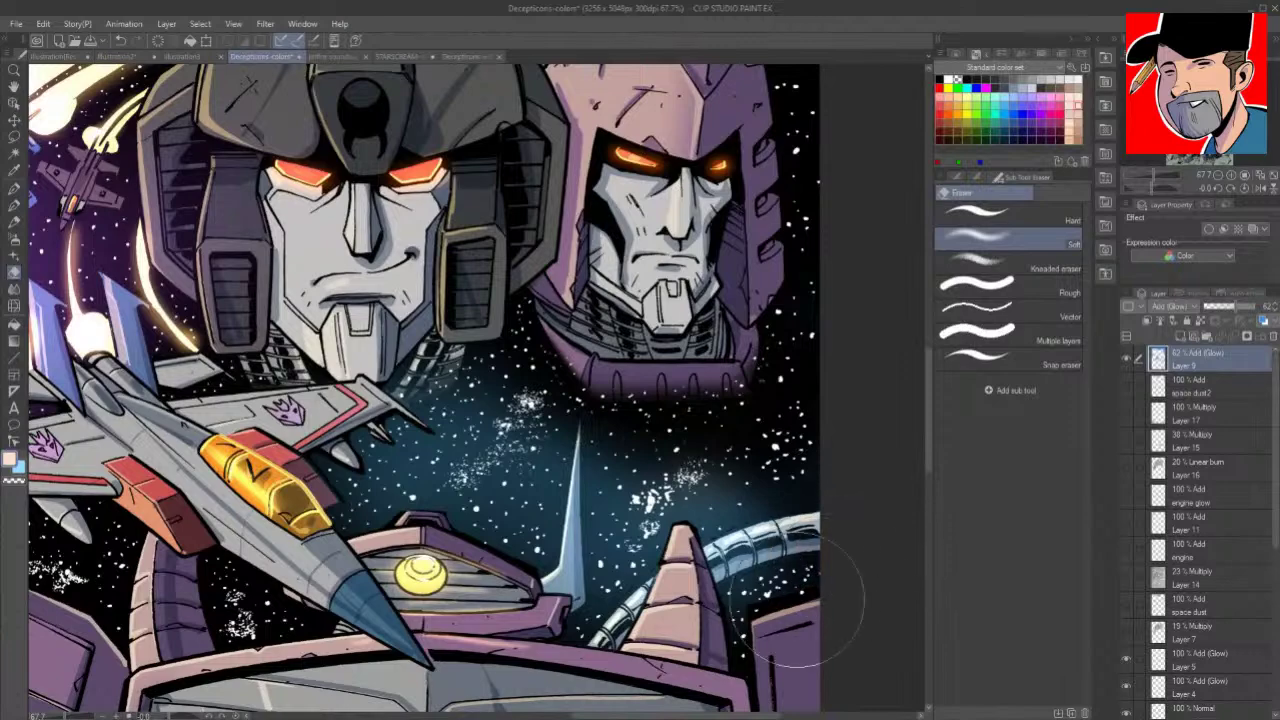
pyautogui.moveTo(828, 602); pyautogui.dragTo(864, 450)
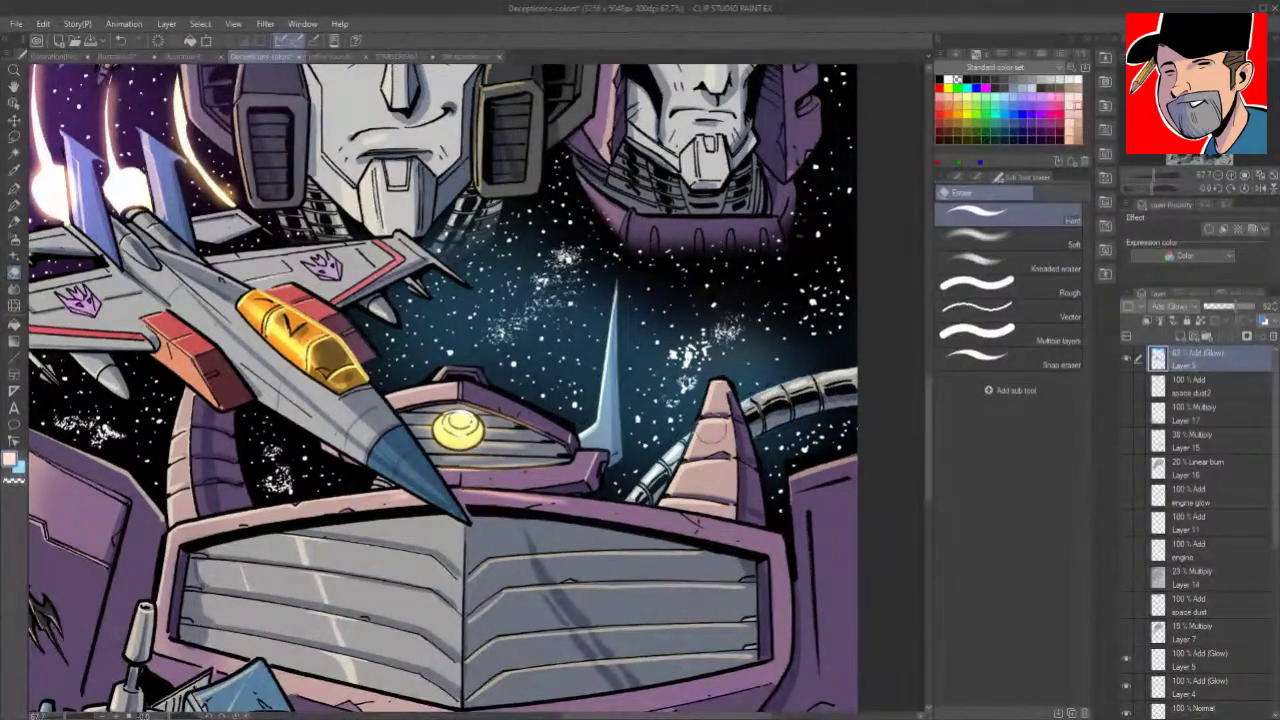
pyautogui.moveTo(690, 463)
pyautogui.mouseDown()
pyautogui.moveTo(644, 500)
pyautogui.moveTo(684, 443)
pyautogui.mouseUp()
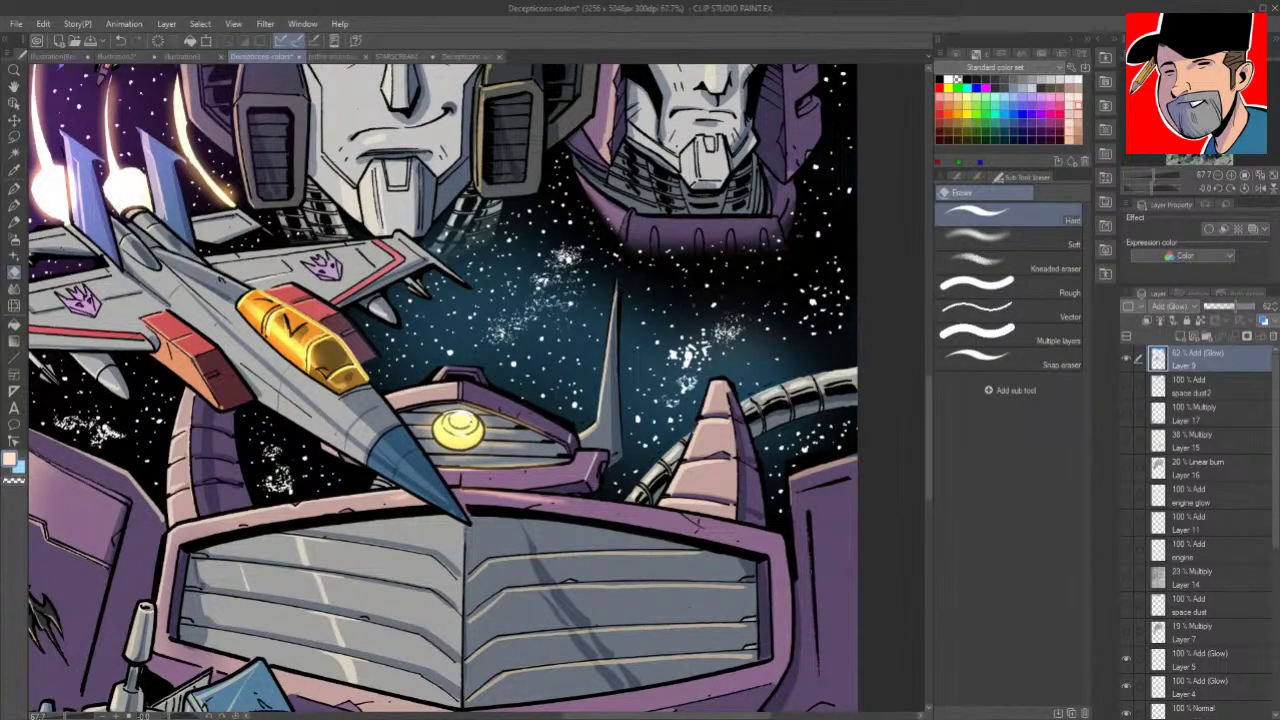
# Step: Erase the purple-blue glow over the tank tread behind the large gray robot's shoulder with the Hard eraser
pyautogui.moveTo(627, 359)
pyautogui.mouseDown()
pyautogui.moveTo(693, 166)
pyautogui.moveTo(555, 510)
pyautogui.moveTo(531, 707)
pyautogui.mouseUp()
pyautogui.moveTo(258, 172)
pyautogui.mouseDown()
pyautogui.moveTo(258, 380)
pyautogui.moveTo(287, 688)
pyautogui.mouseUp()
pyautogui.press('e')
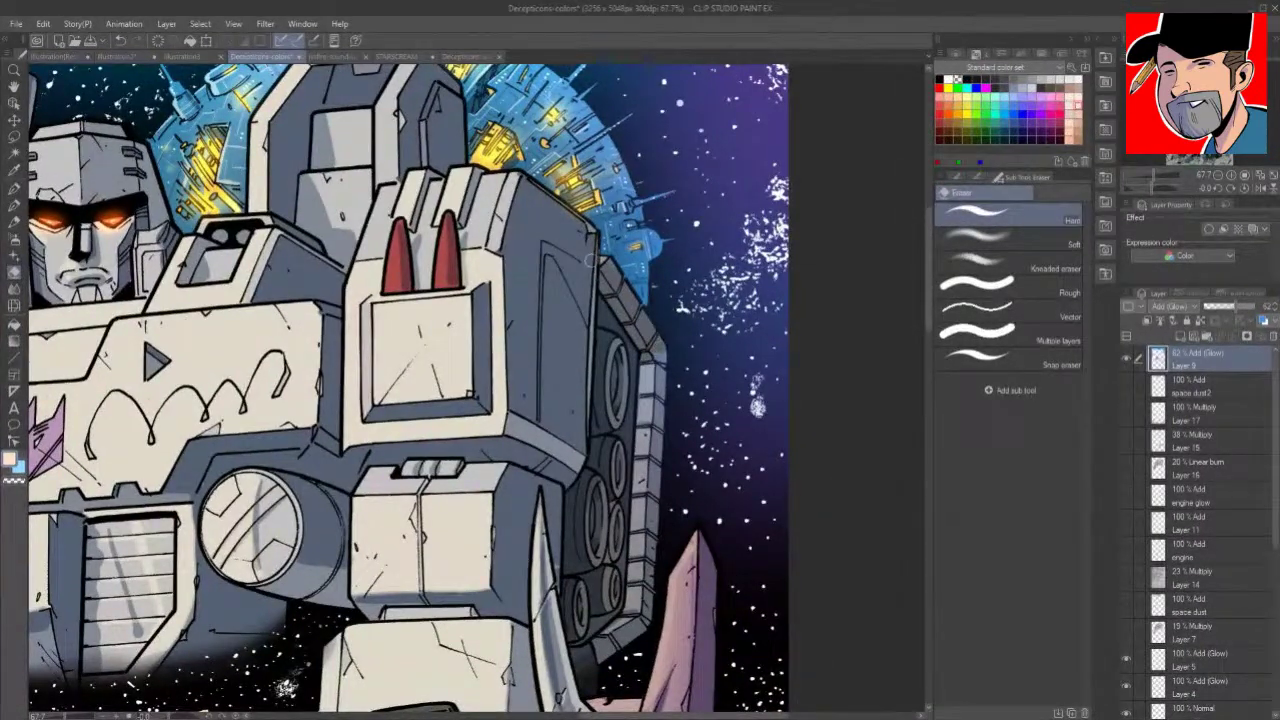
pyautogui.moveTo(645, 377)
pyautogui.mouseDown()
pyautogui.moveTo(643, 443)
pyautogui.moveTo(657, 436)
pyautogui.mouseUp()
pyautogui.moveTo(656, 489); pyautogui.dragTo(651, 517)
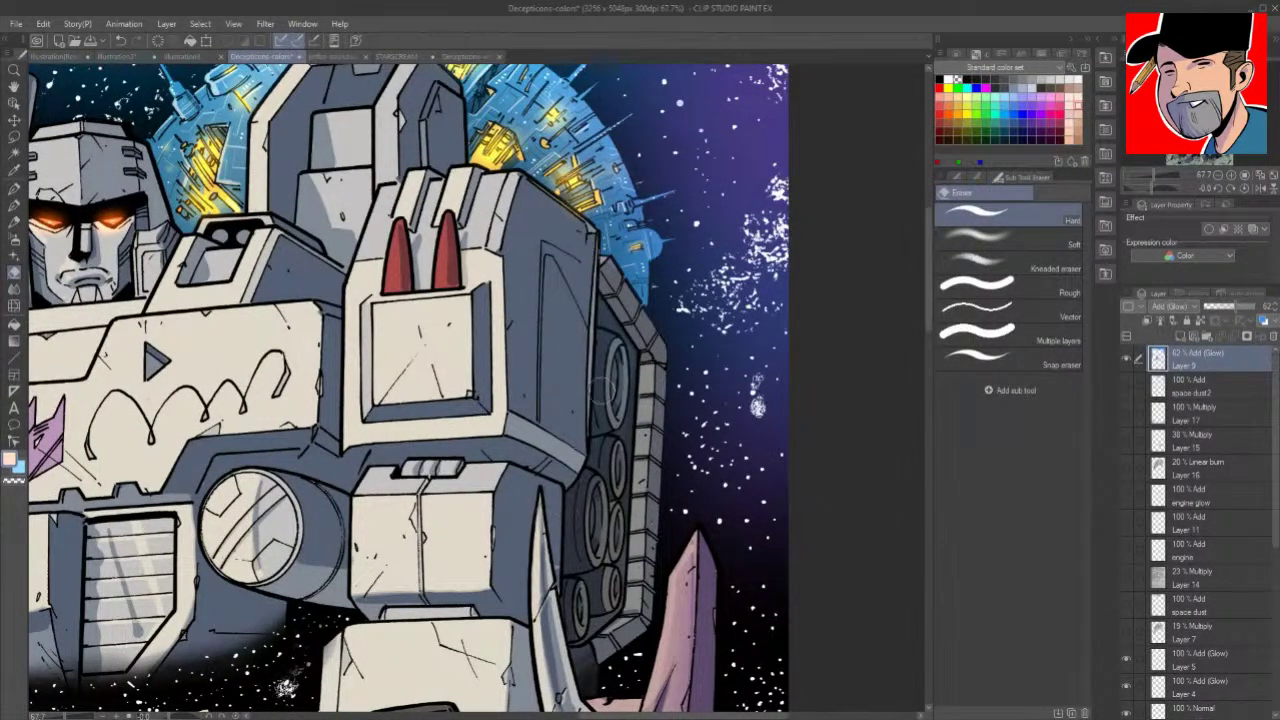
pyautogui.scroll(-4, 600, 390)
pyautogui.moveTo(600, 390); pyautogui.dragTo(772, 394)
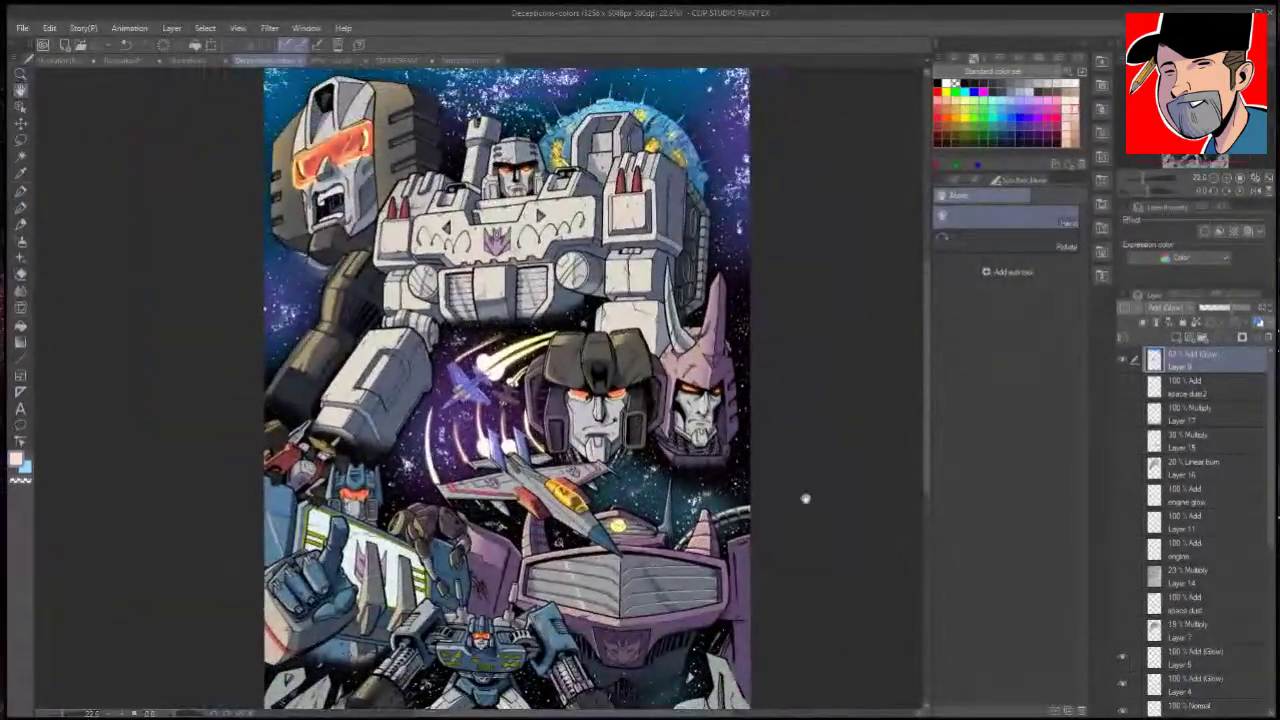
pyautogui.moveTo(805, 498); pyautogui.dragTo(796, 507)
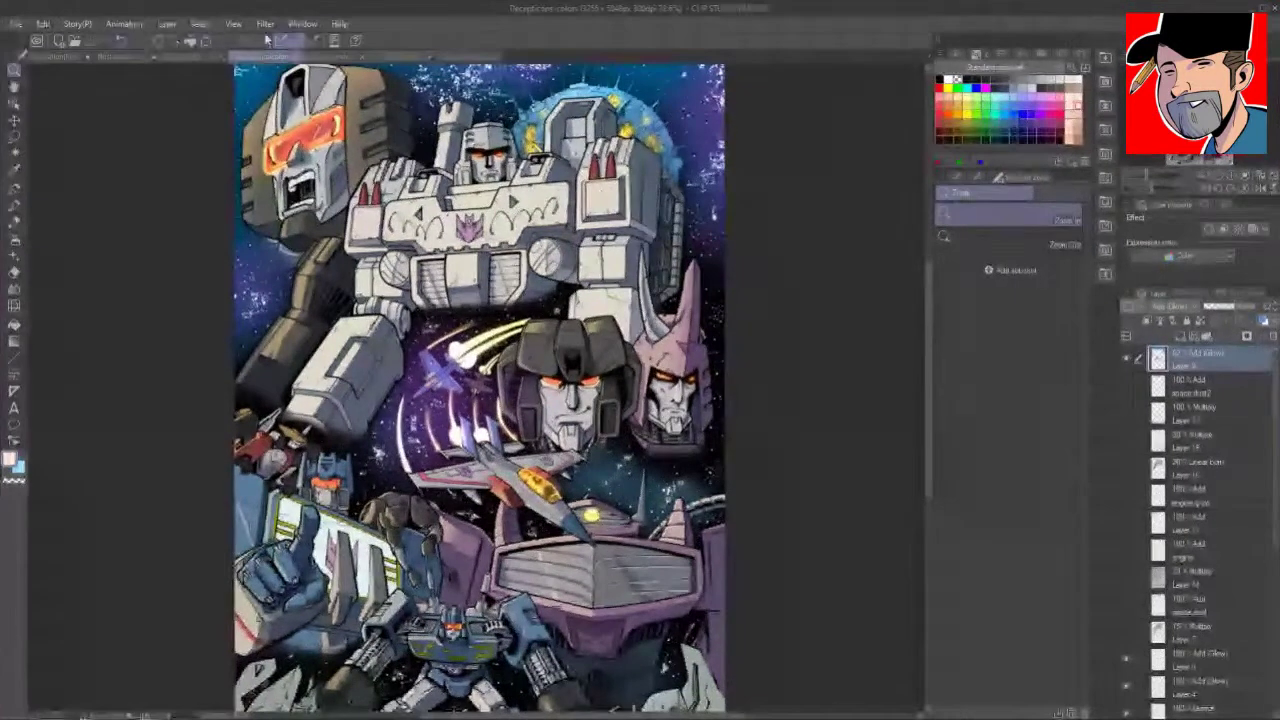
# Step: Switch to the STARSCREAM-colors document and check its flat colors by toggling the visibility of Layer 1
pyautogui.click(409, 59)
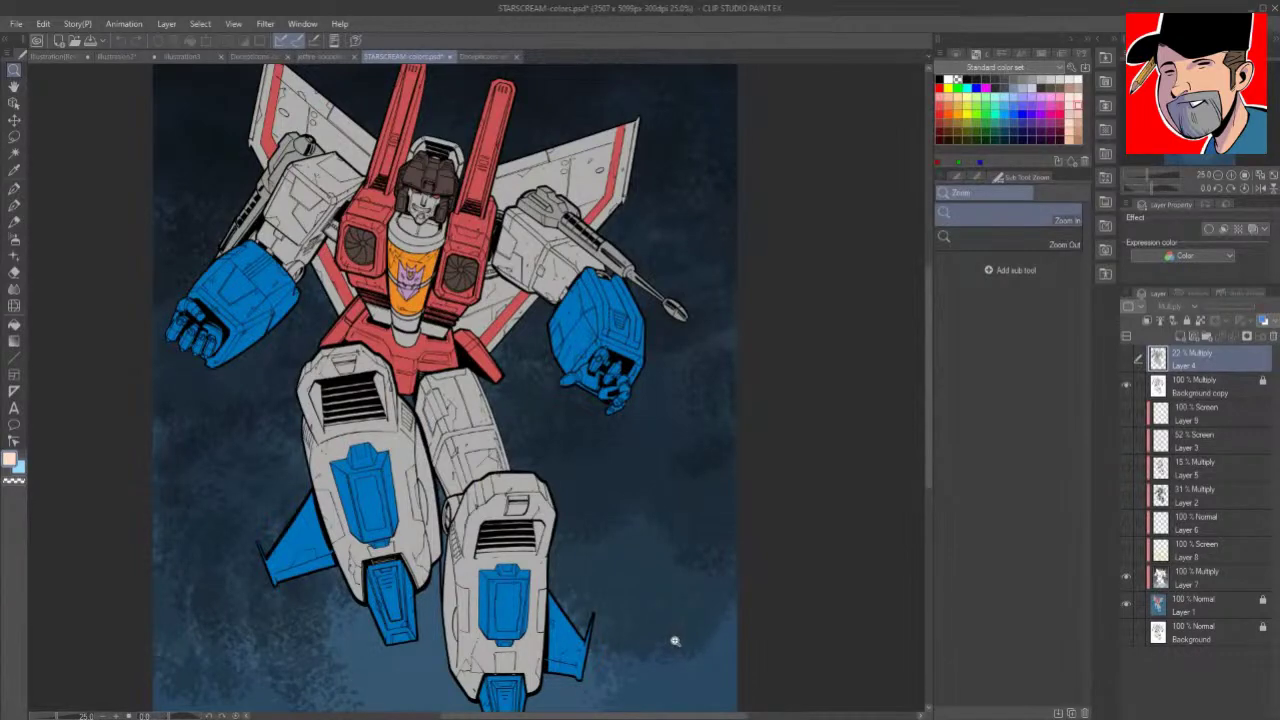
pyautogui.moveTo(675, 641); pyautogui.dragTo(770, 536)
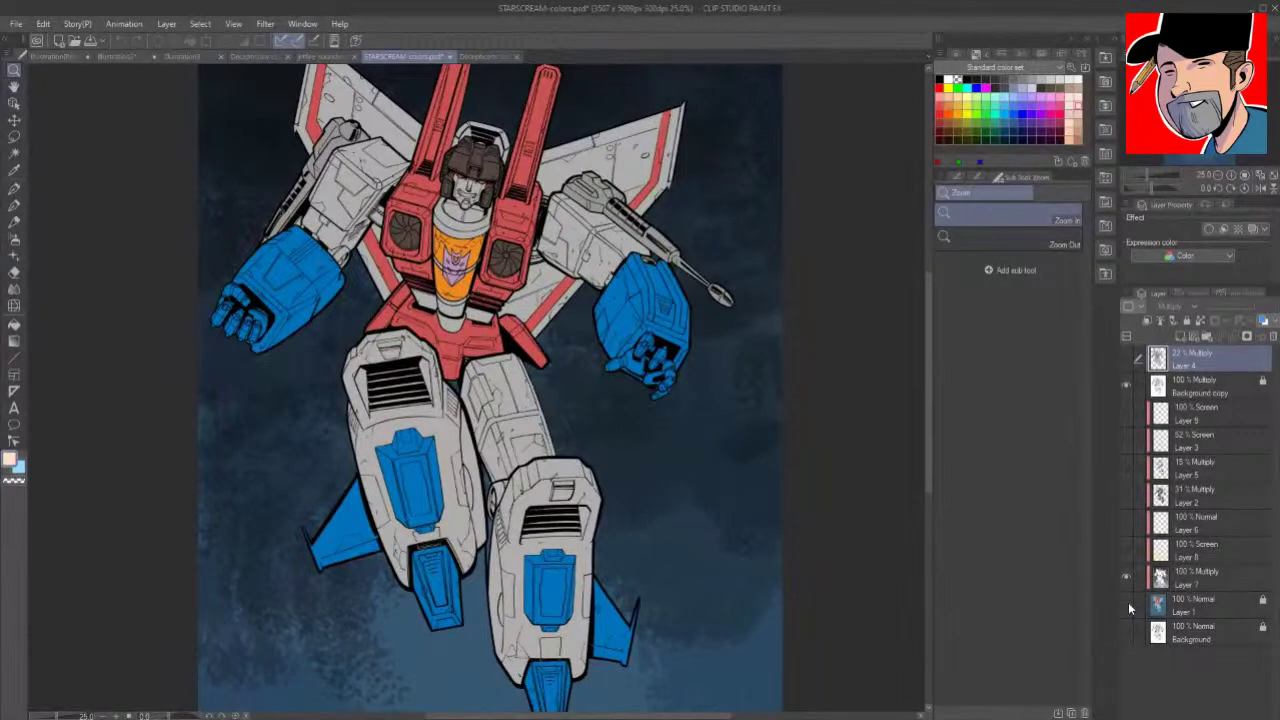
pyautogui.click(1127, 602)
pyautogui.click(1128, 606)
pyautogui.click(1128, 605)
pyautogui.click(1128, 605)
pyautogui.press('h')
pyautogui.moveTo(750, 328); pyautogui.dragTo(734, 394)
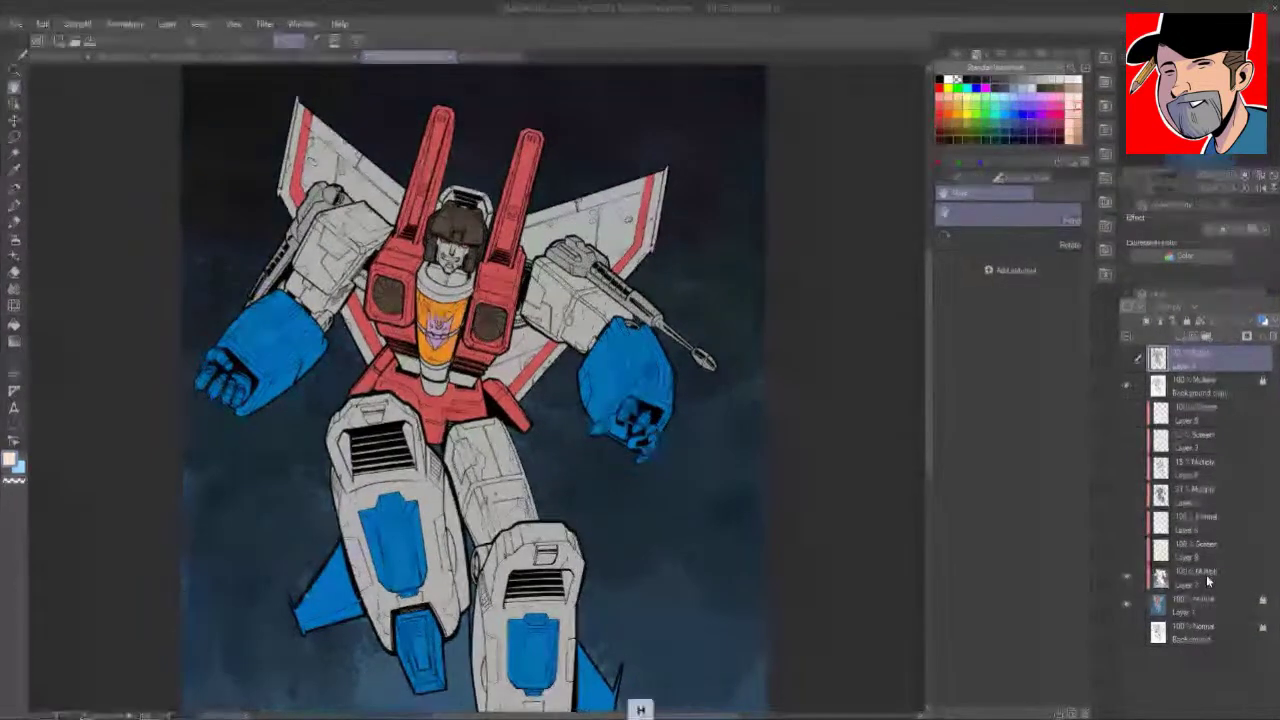
pyautogui.click(1125, 494)
pyautogui.click(1125, 494)
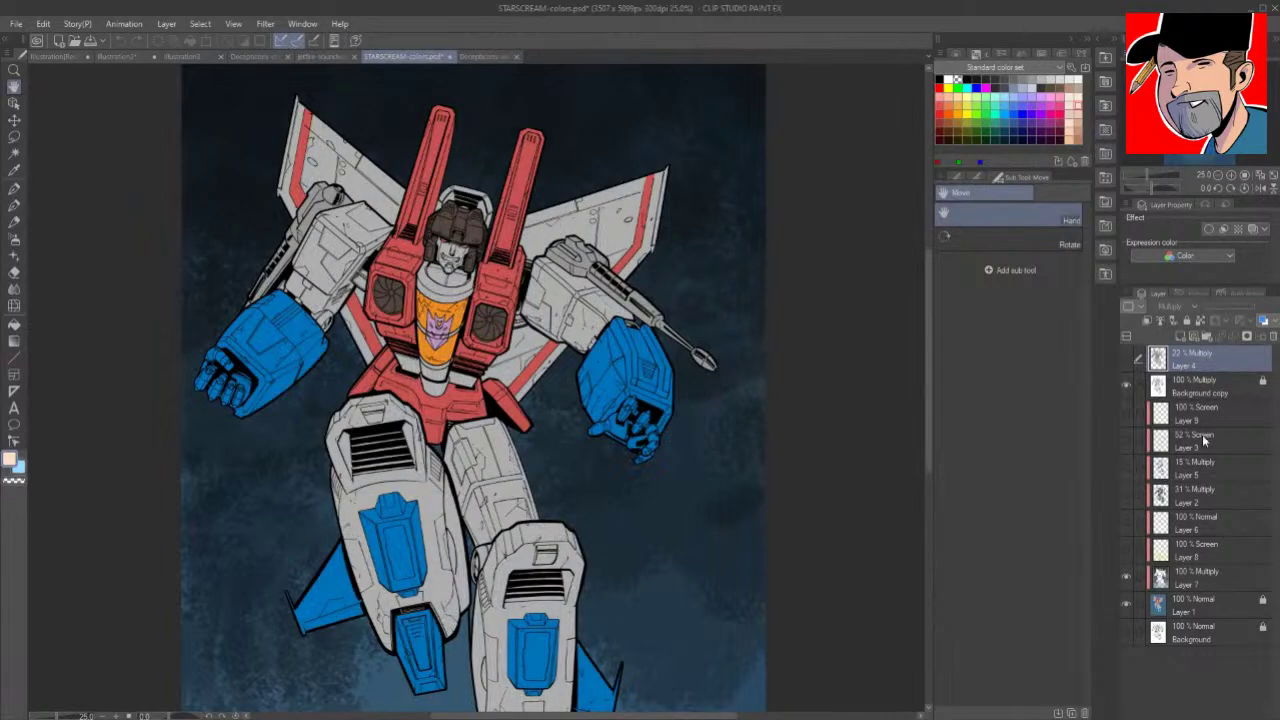
# Step: Delete the six consecutive layers from Layer 9 down to Layer 8 in the Starscream document
pyautogui.click(1215, 413)
pyautogui.keyDown('shift'); pyautogui.click(1195, 553); pyautogui.keyUp('shift')
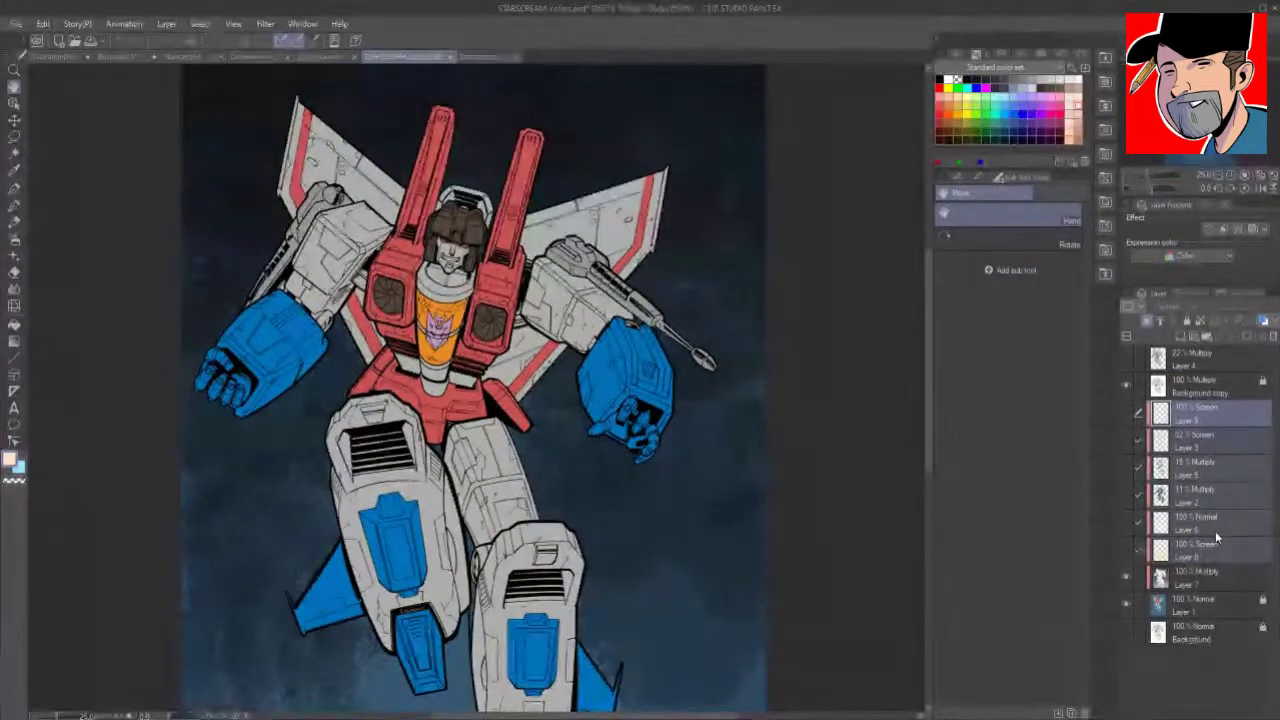
pyautogui.rightClick(1234, 523)
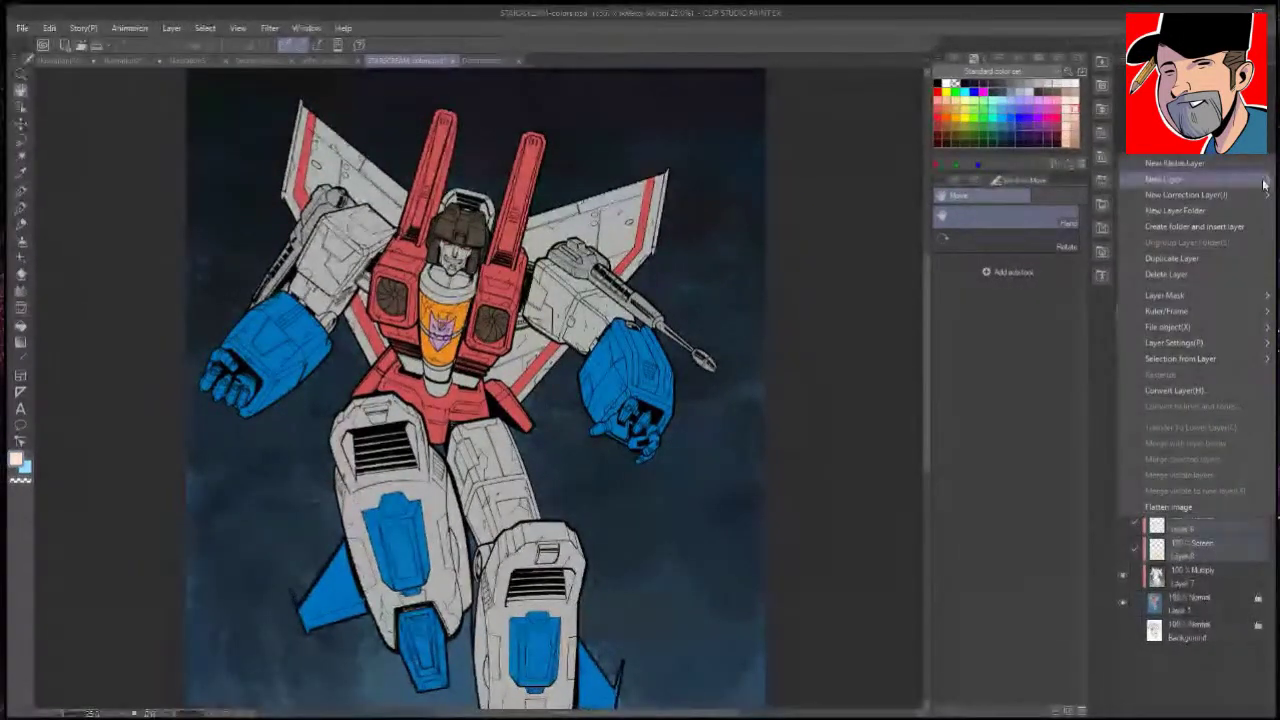
pyautogui.click(1236, 272)
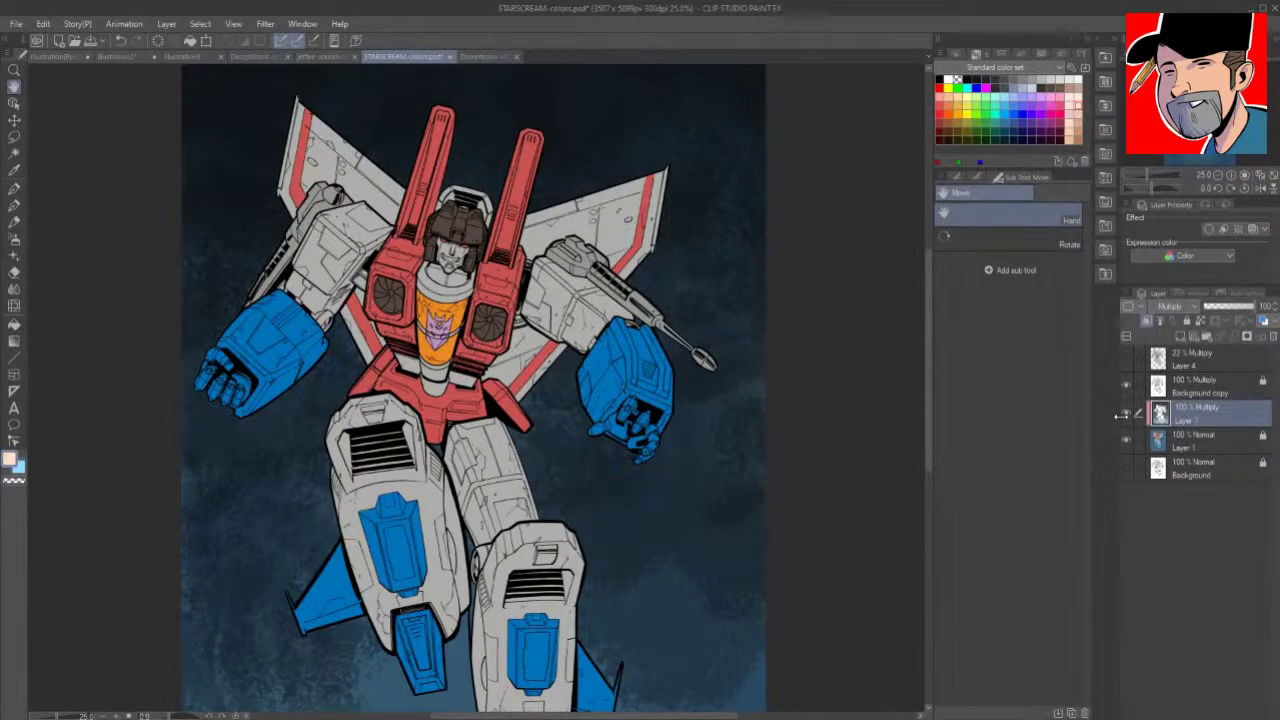
# Step: Hide the Multiply shading layer, Layer 7, above the flat colors and delete it
pyautogui.click(1124, 413)
pyautogui.rightClick(1215, 414)
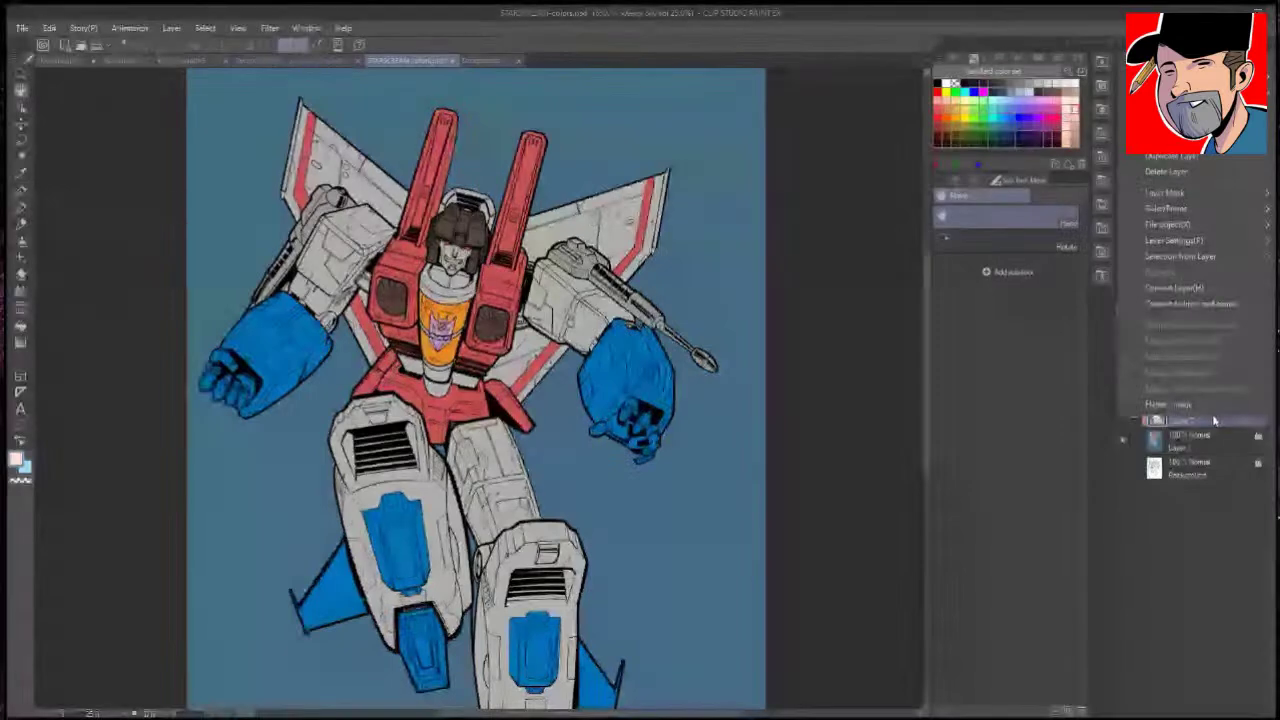
pyautogui.click(1226, 170)
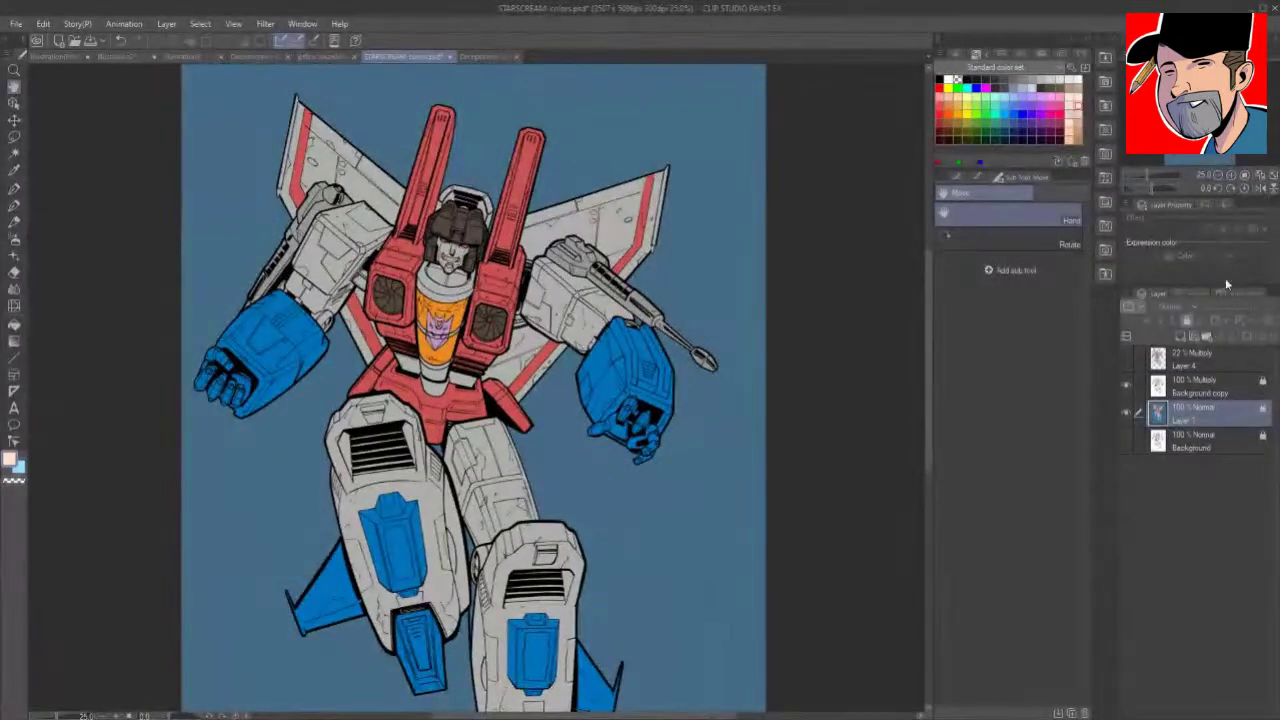
# Step: Show the 22% Multiply layer, Layer 4, at the top of the stack and delete it
pyautogui.click(1196, 390)
pyautogui.click(1157, 358)
pyautogui.click(1128, 362)
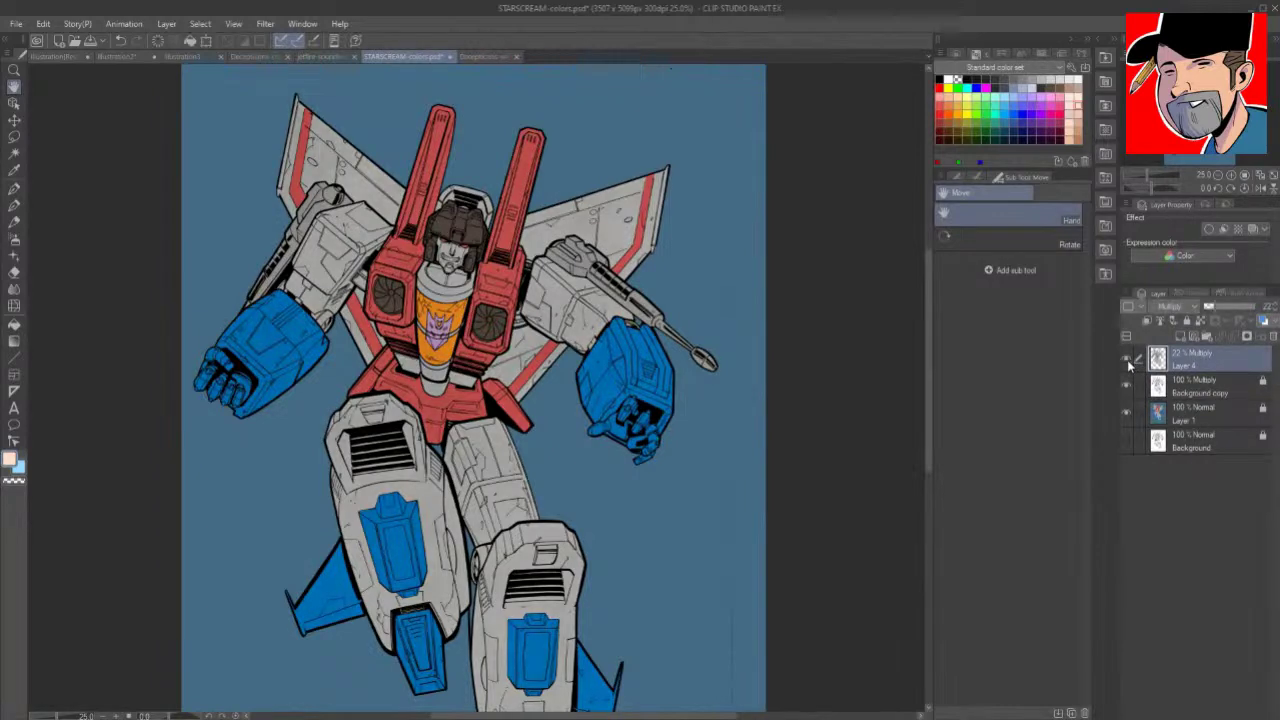
pyautogui.rightClick(1184, 360)
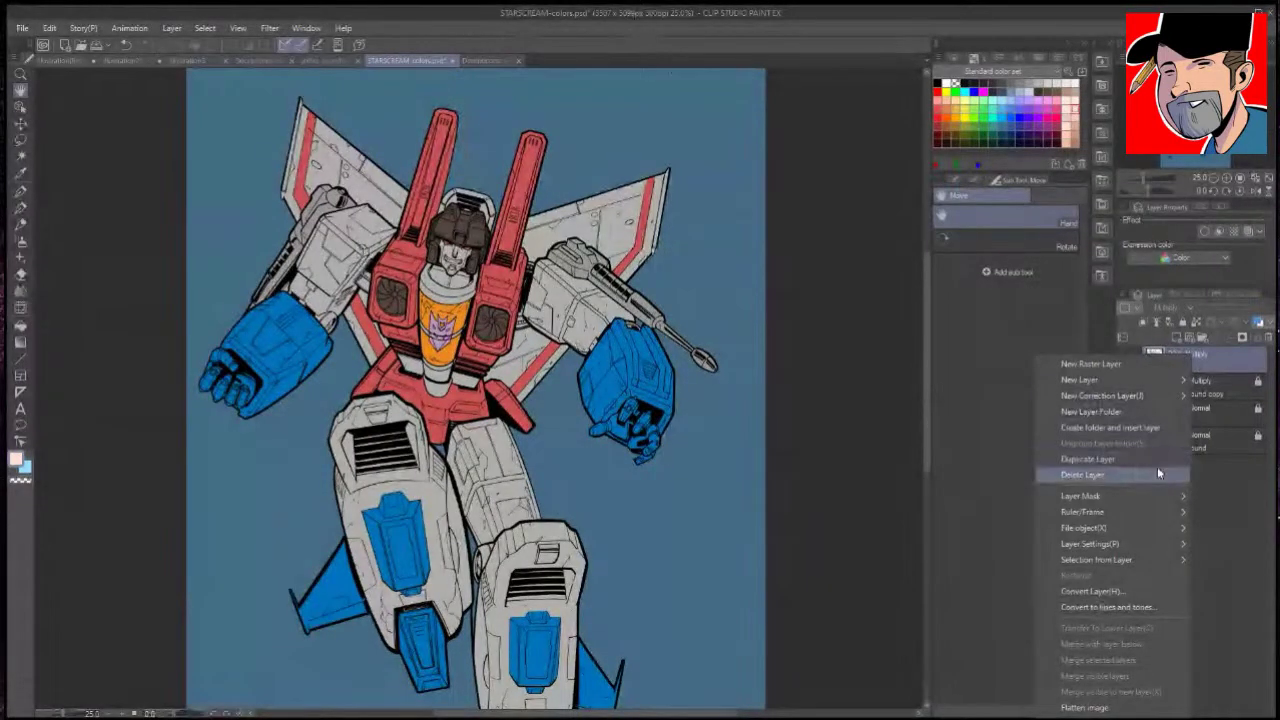
pyautogui.click(1160, 468)
# Step: Save the STARSCREAM-colors document in CLIP STUDIO FORMAT to the folder 1 Main Files > G > ART > prints on drive D
pyautogui.click(15, 23)
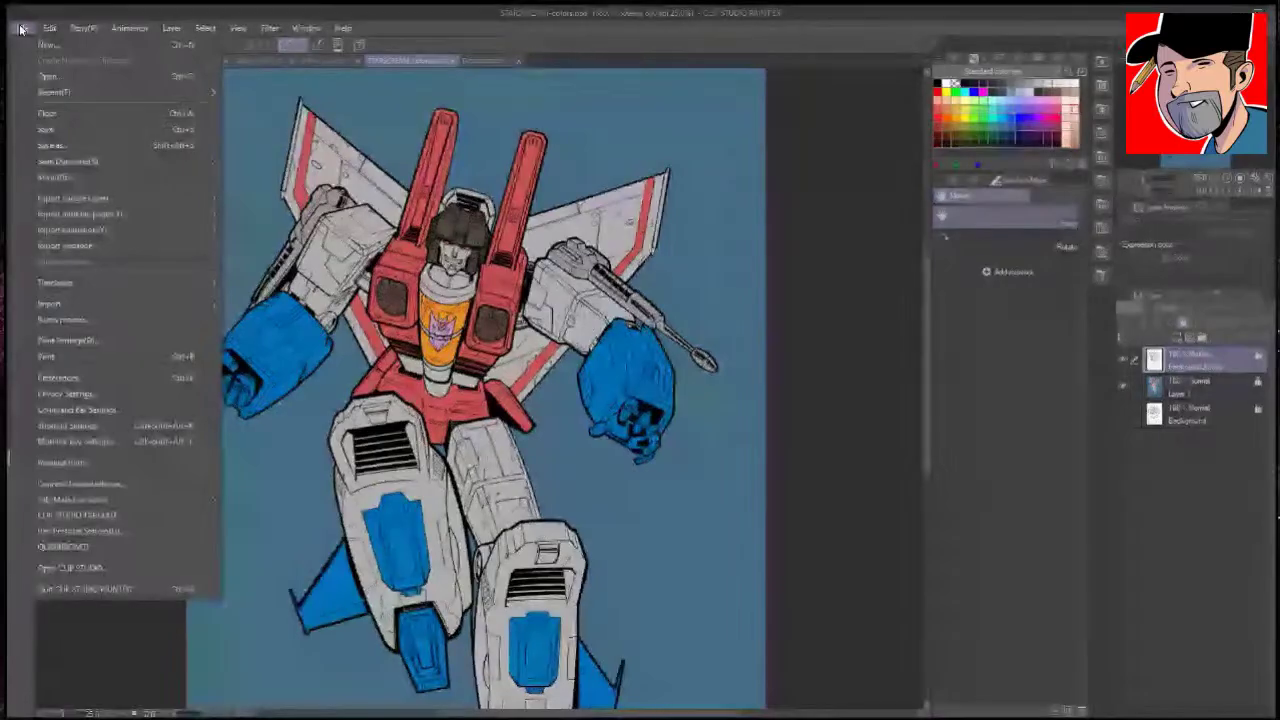
pyautogui.click(46, 145)
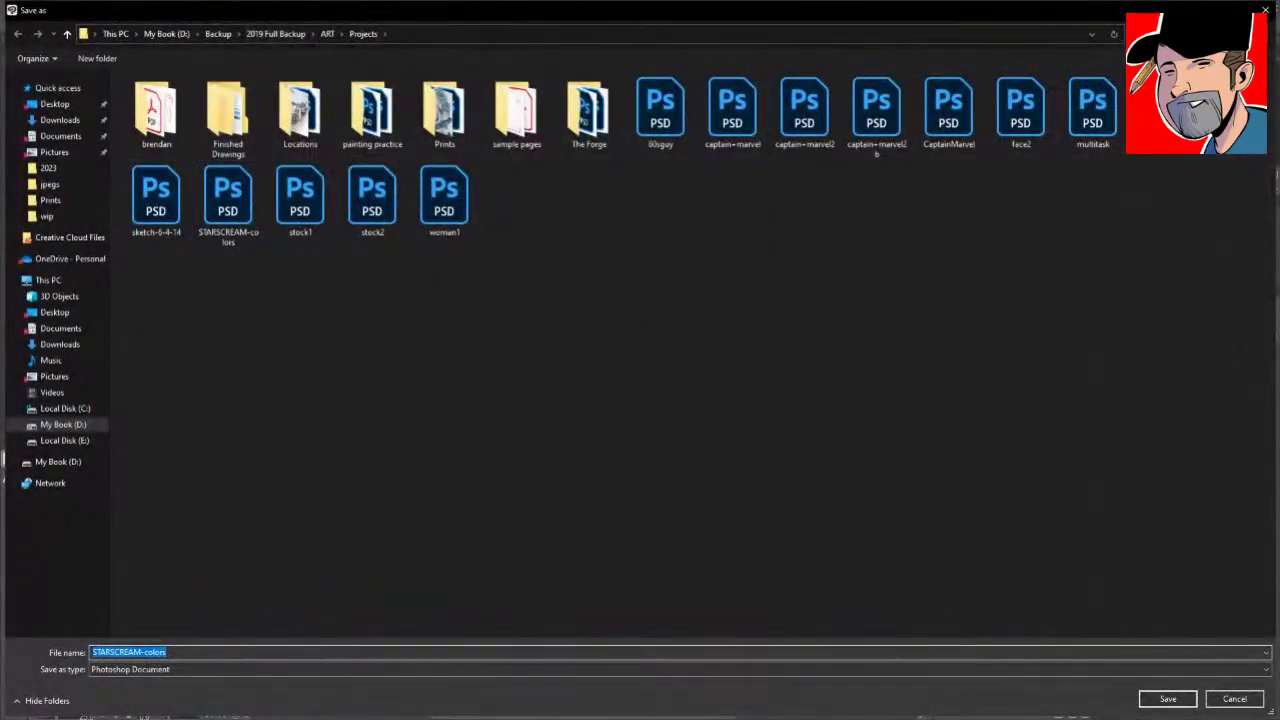
pyautogui.click(50, 200)
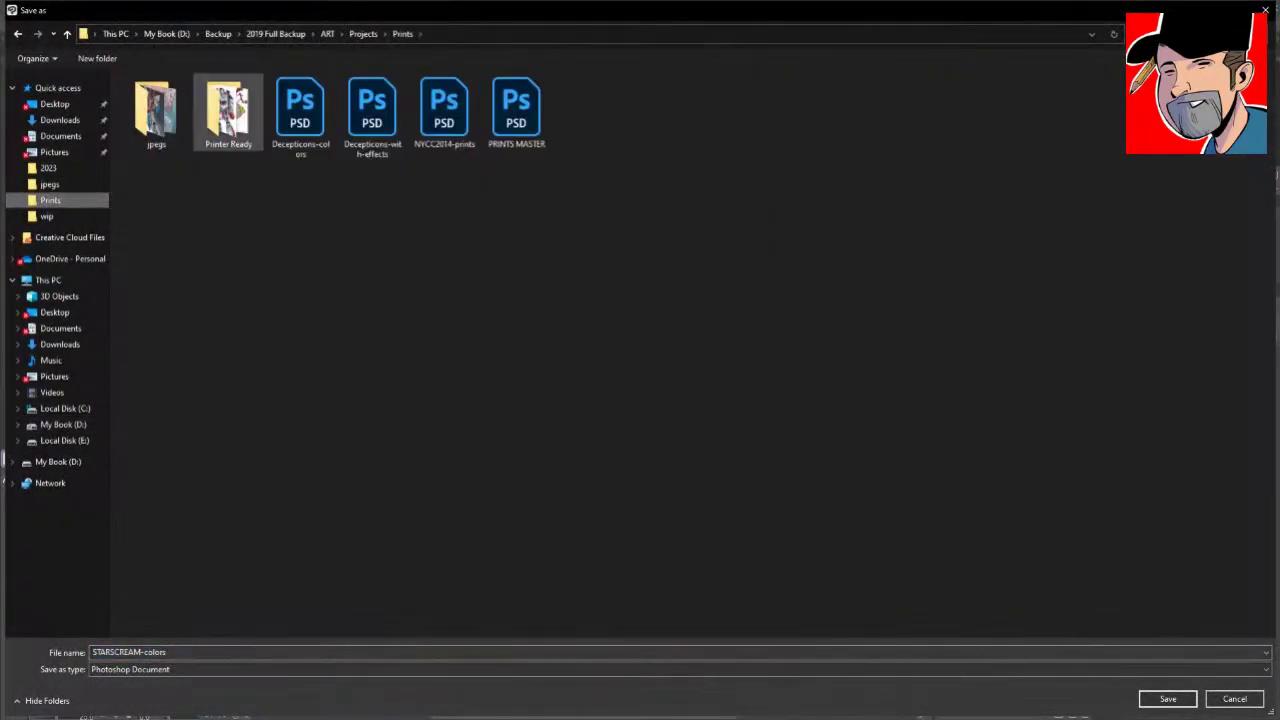
pyautogui.click(166, 33)
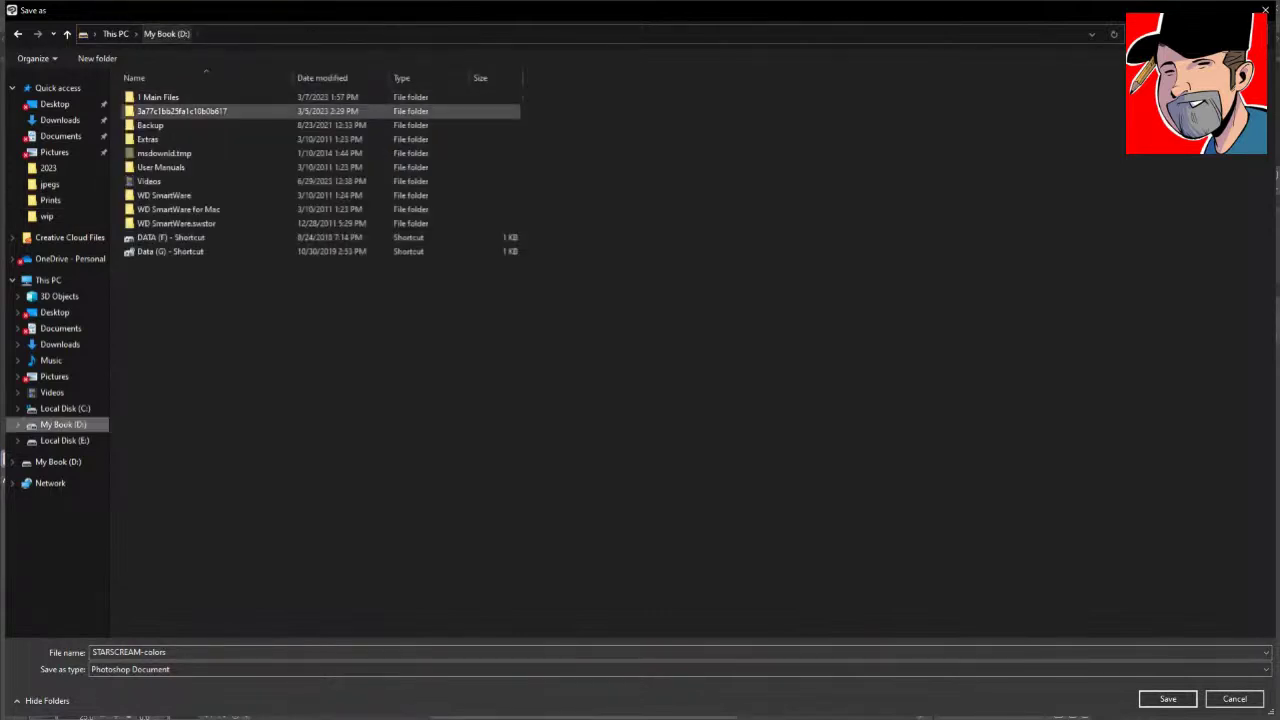
pyautogui.doubleClick(158, 97)
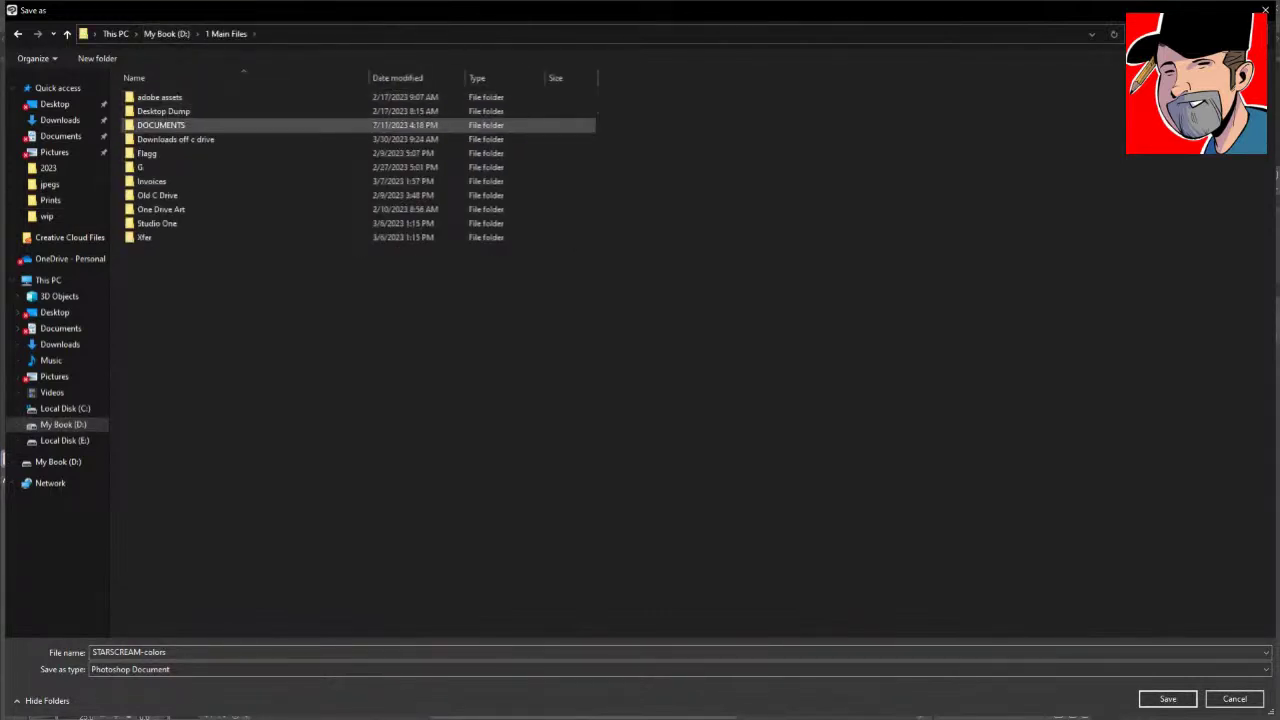
pyautogui.doubleClick(145, 167)
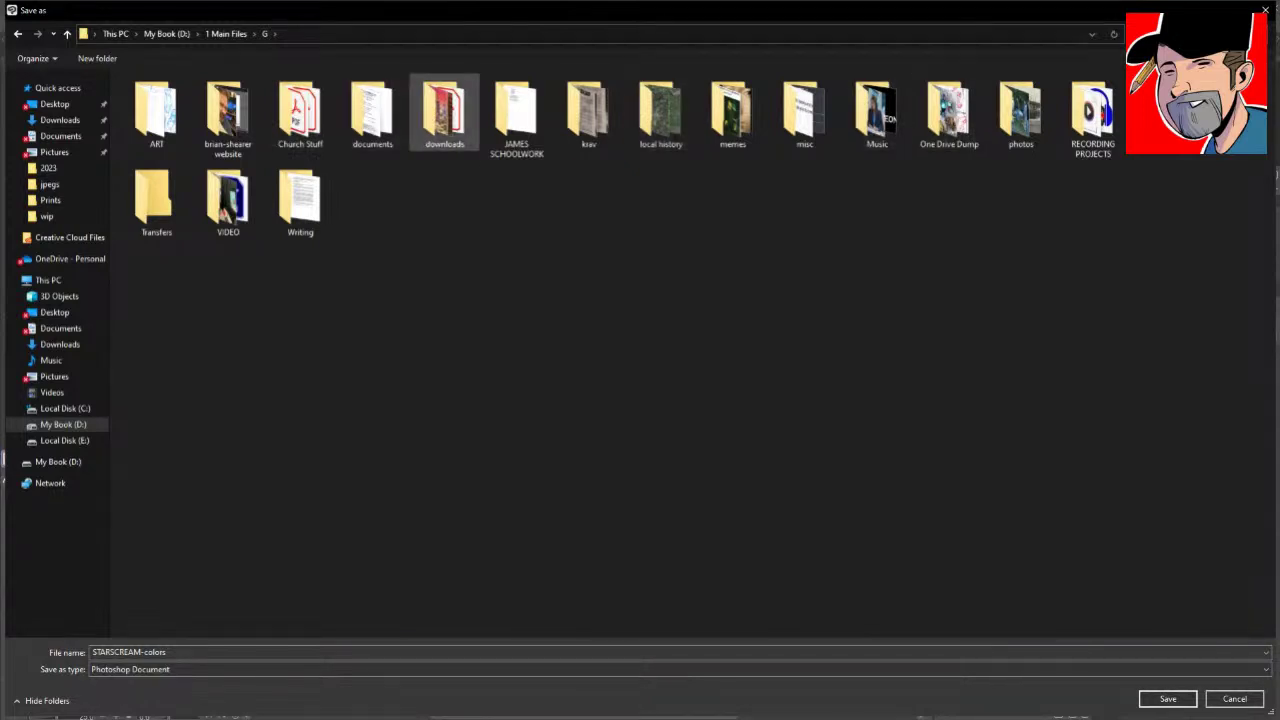
pyautogui.doubleClick(156, 112)
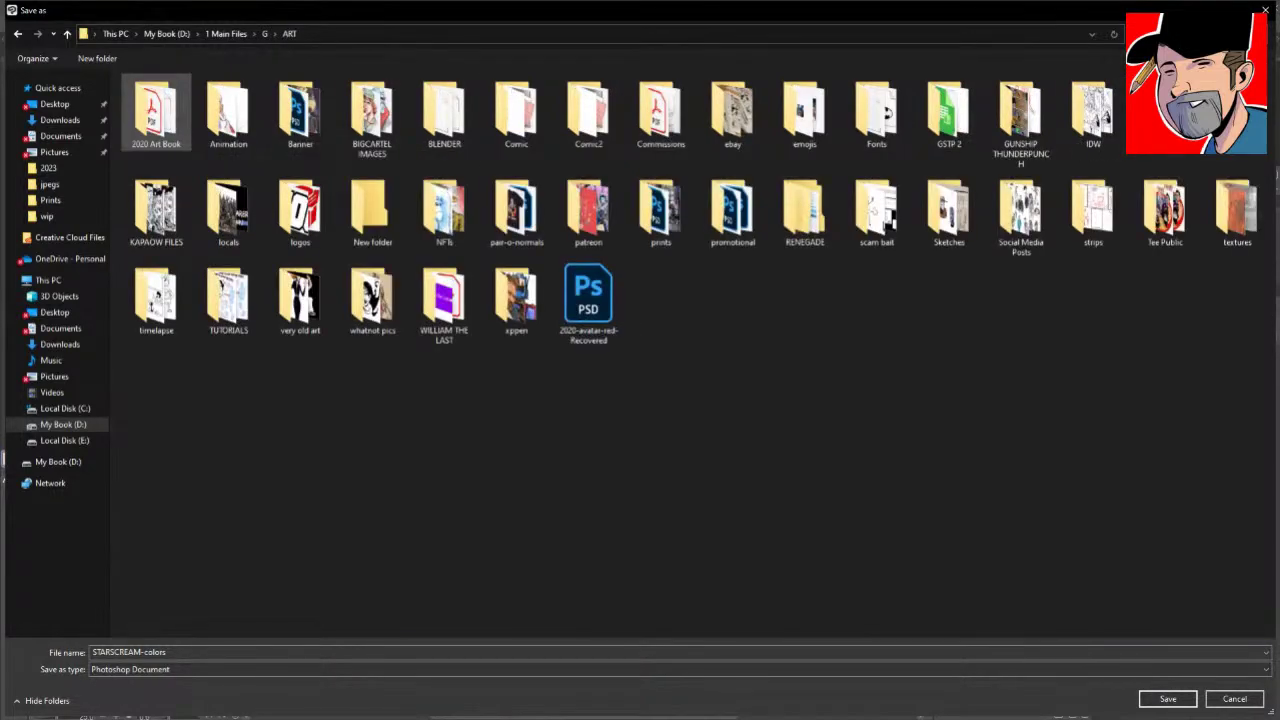
pyautogui.doubleClick(660, 210)
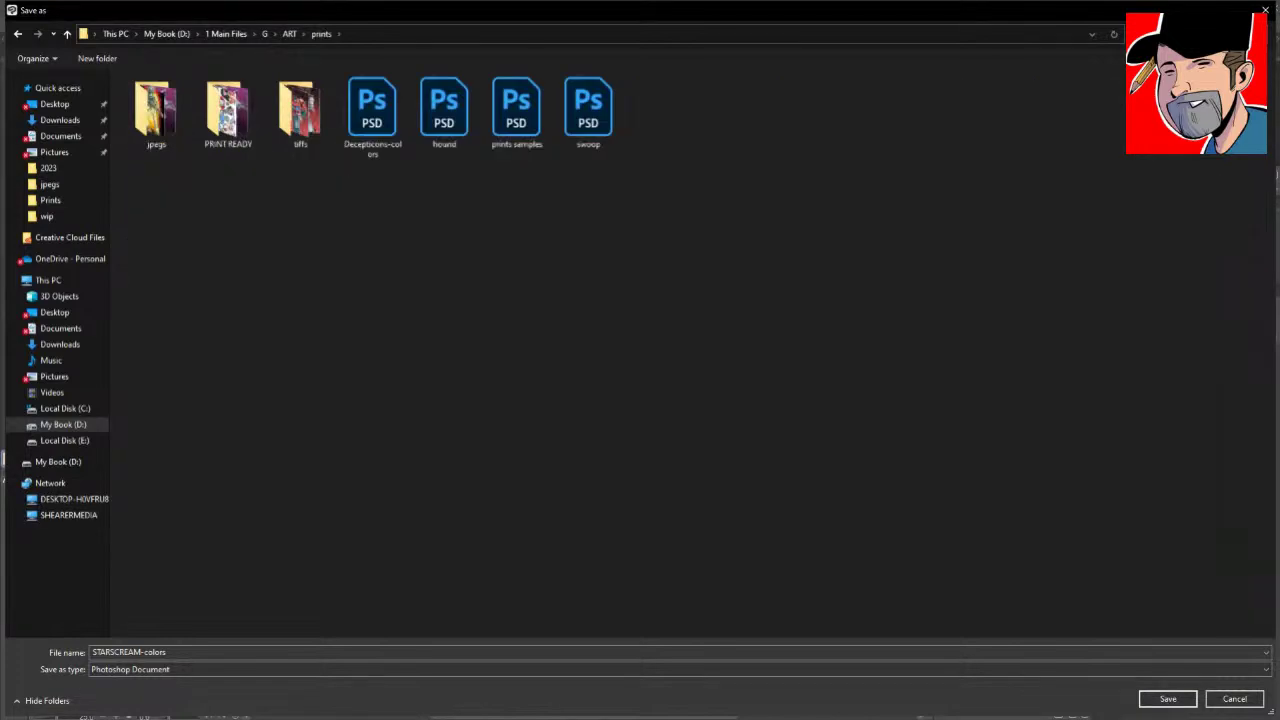
pyautogui.click(177, 668)
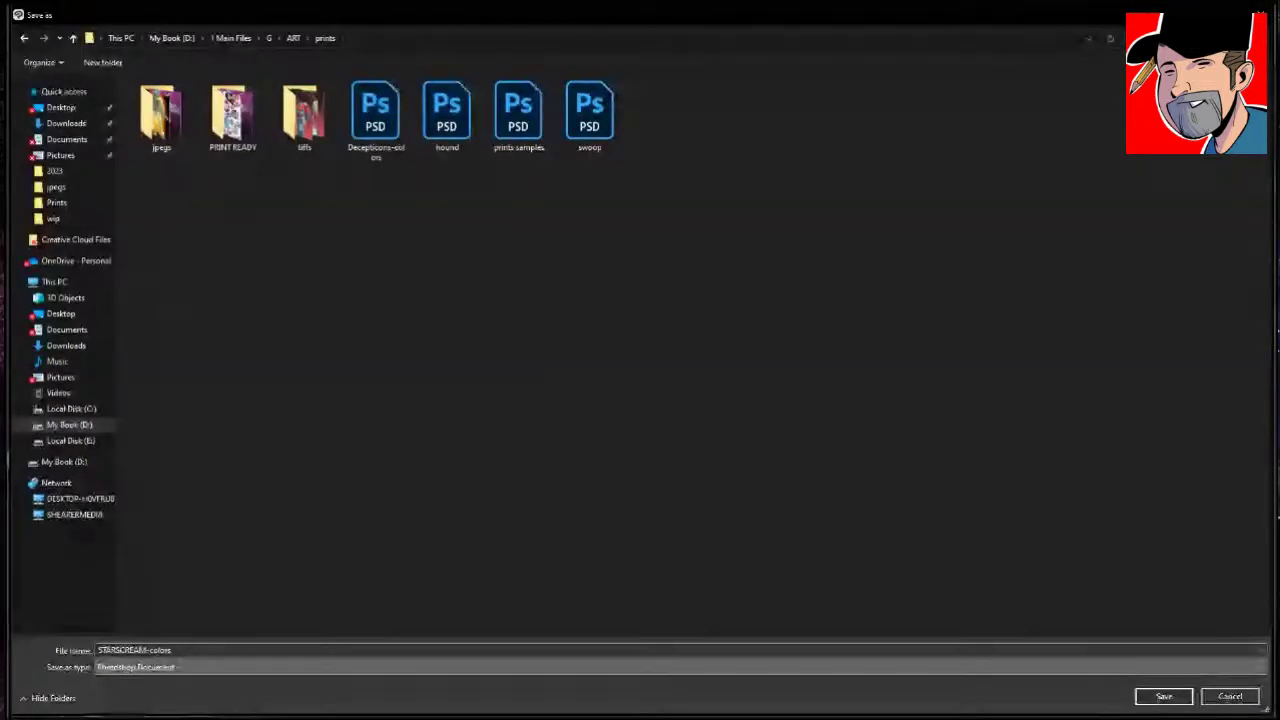
pyautogui.click(186, 612)
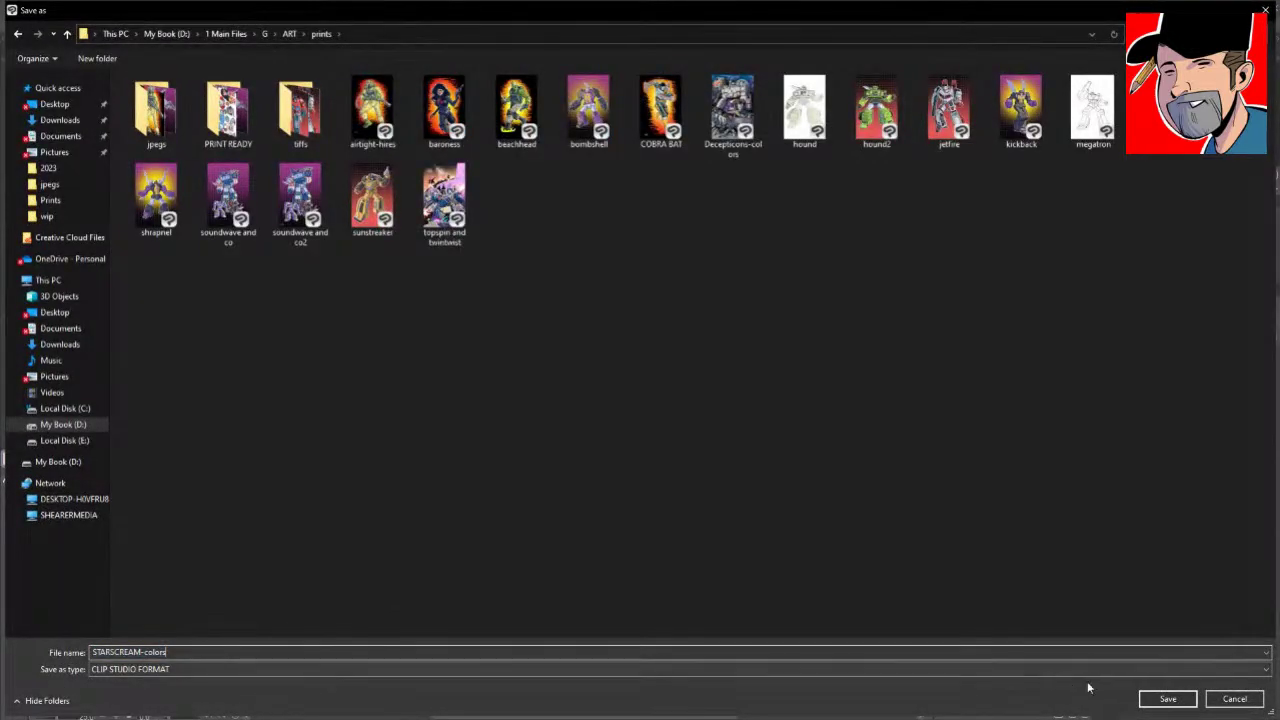
pyautogui.click(1166, 698)
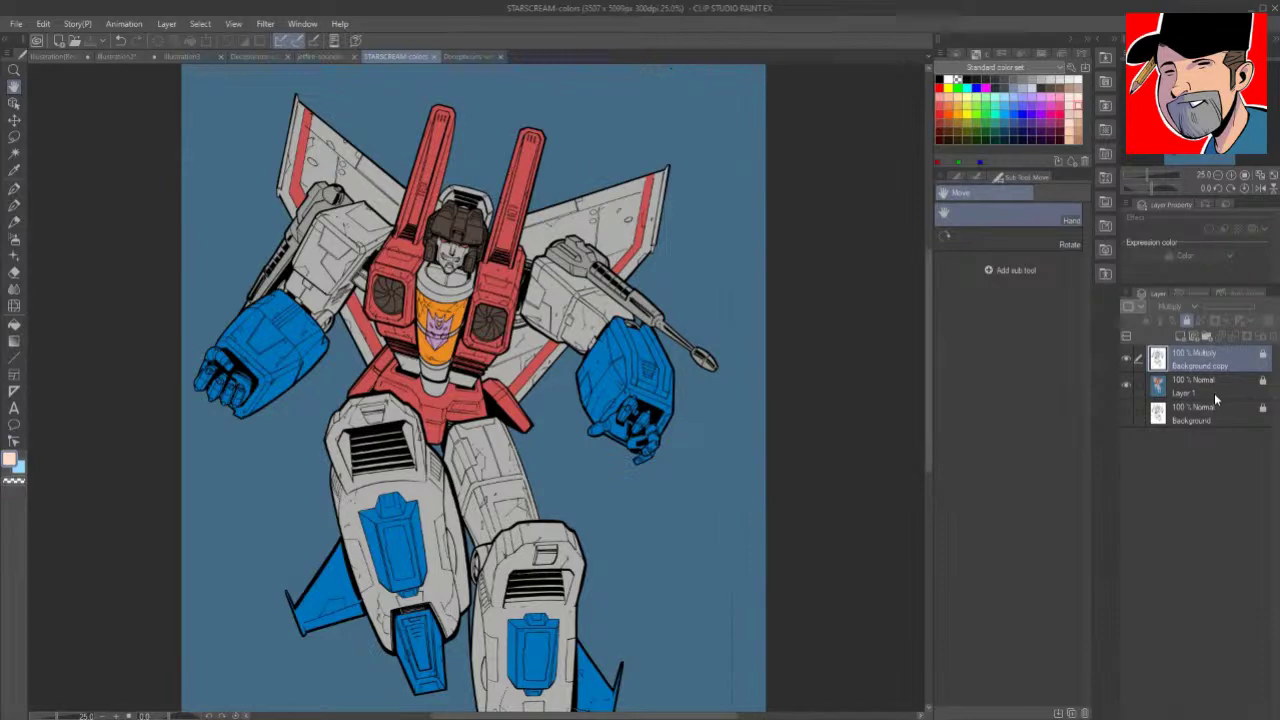
# Step: Switch to the hard Eraser and unlock the Background copy line-art layer
pyautogui.press('e')
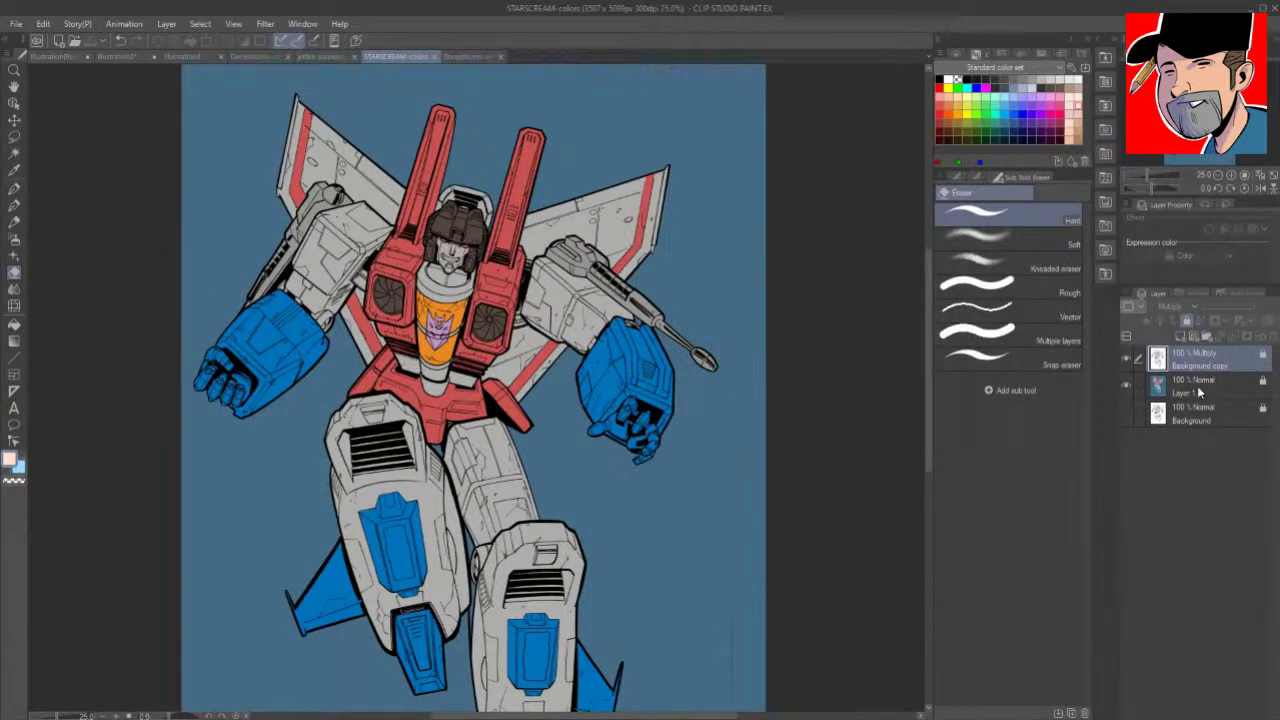
pyautogui.click(1238, 386)
pyautogui.click(1250, 362)
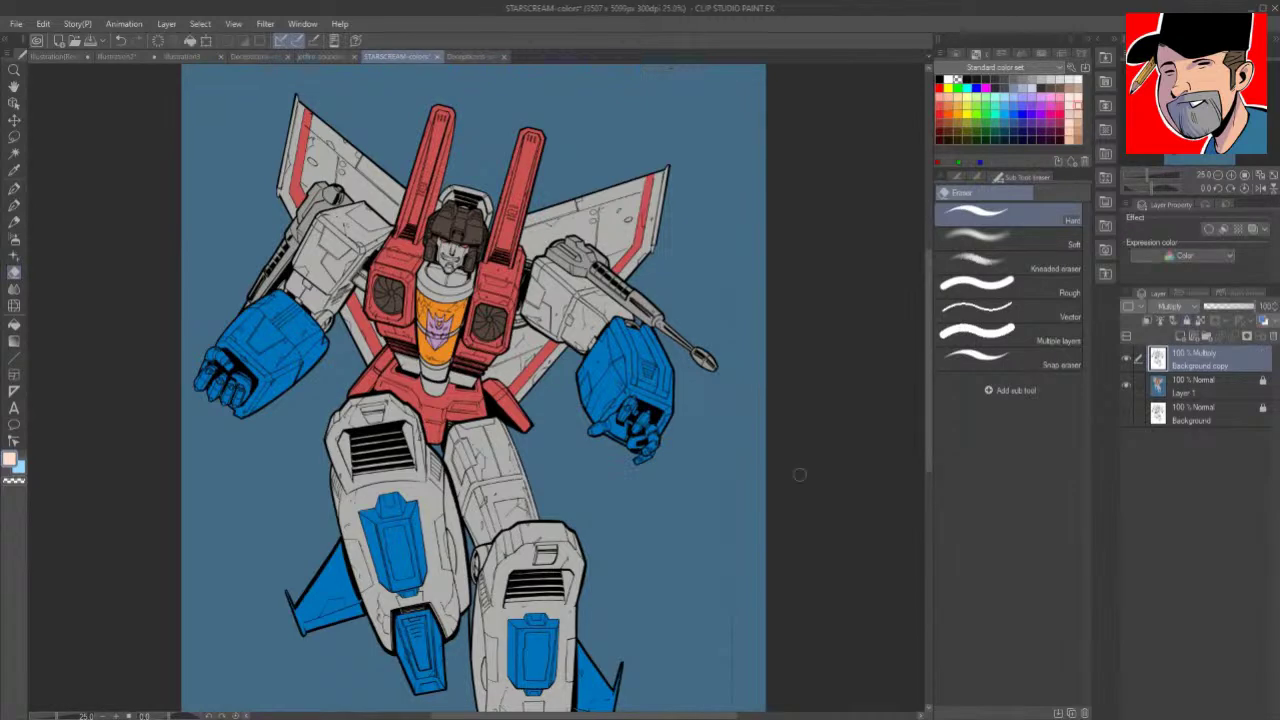
# Step: Examine the line art and flat colors over the whole Starscream figure and up close on the legs
pyautogui.scroll(-5, 910, 452)
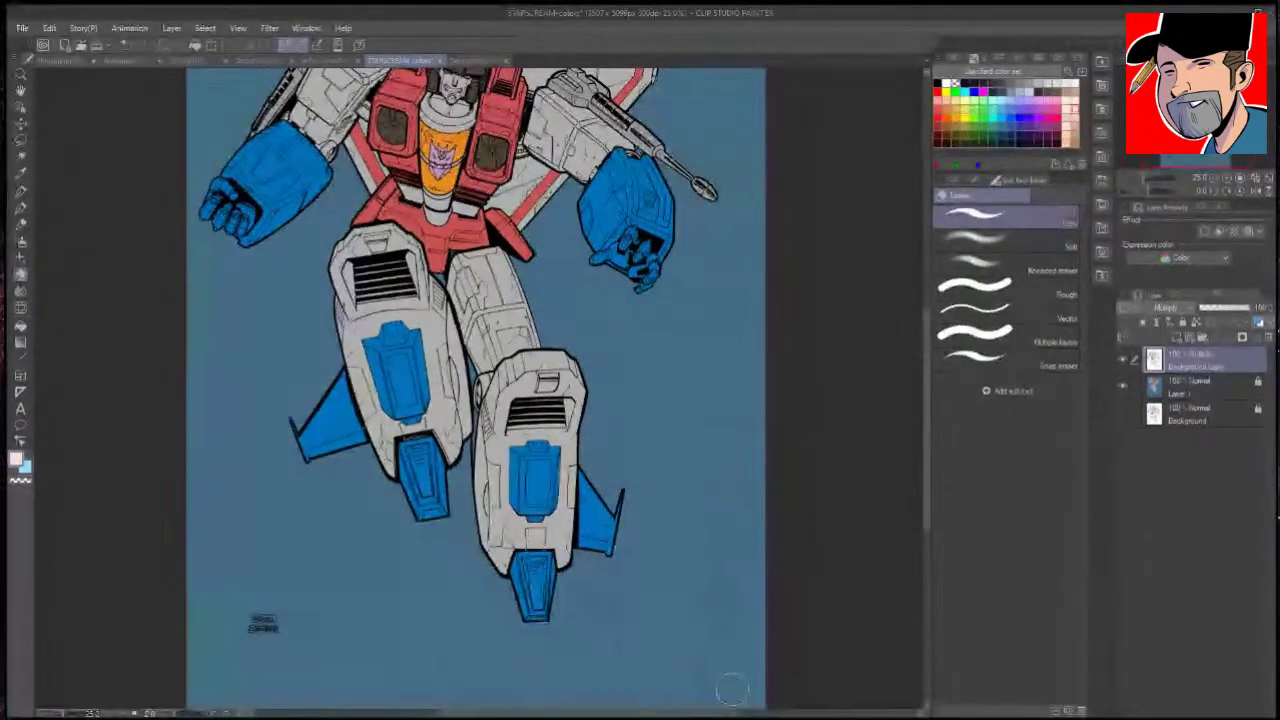
pyautogui.scroll(-3, 920, 525)
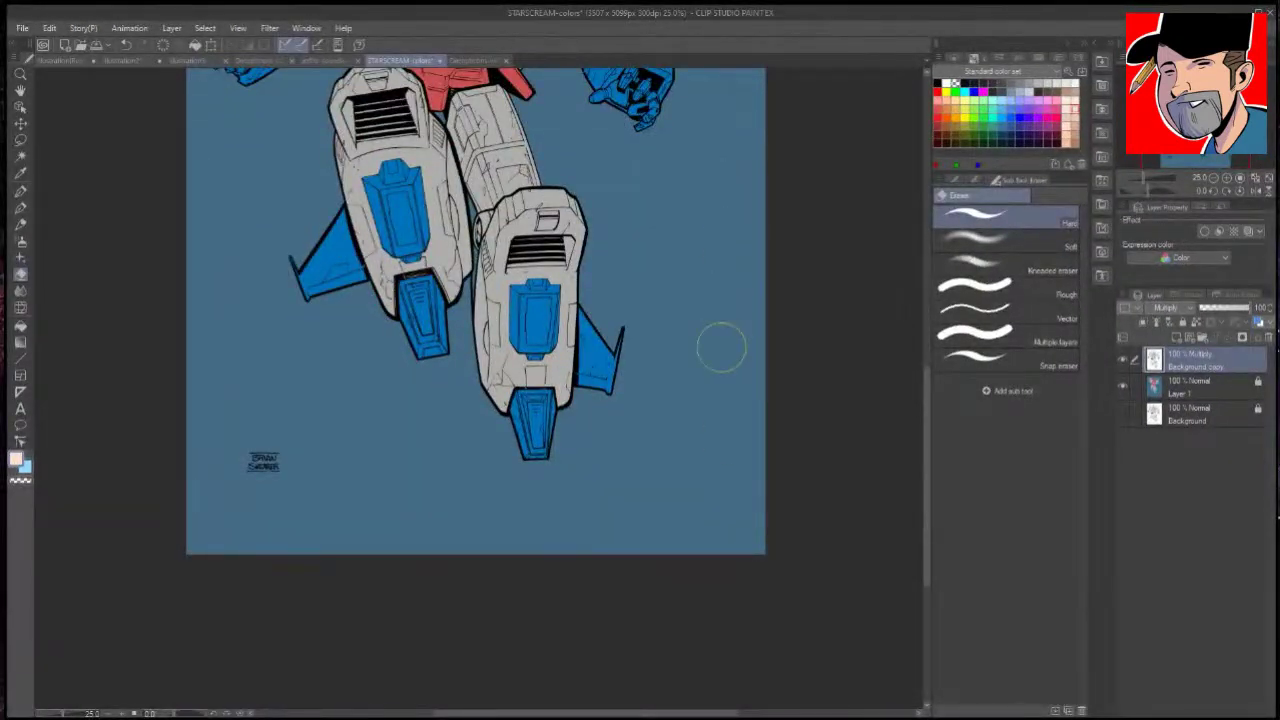
pyautogui.press('space')
pyautogui.moveTo(796, 210); pyautogui.dragTo(781, 530)
pyautogui.press('space')
pyautogui.moveTo(777, 354); pyautogui.dragTo(767, 489)
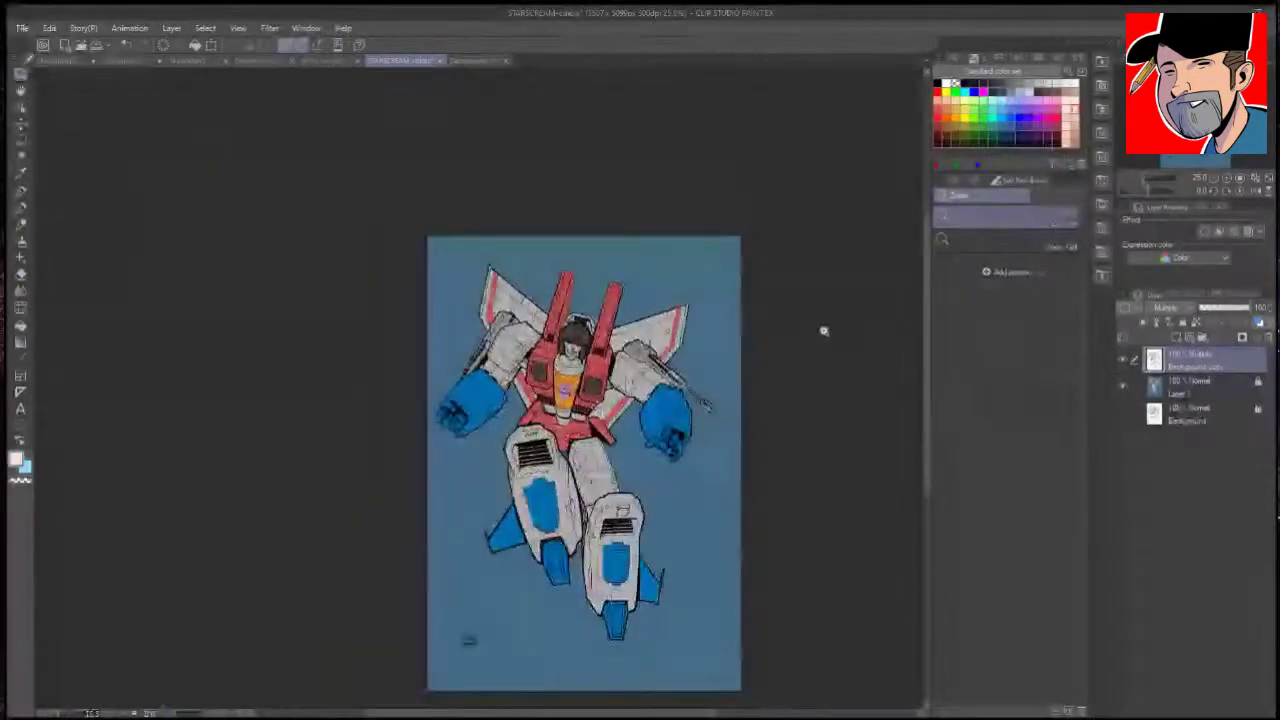
pyautogui.press('space')
pyautogui.moveTo(839, 408); pyautogui.dragTo(769, 317)
pyautogui.hotkey('ctrl', 'space')
pyautogui.moveTo(568, 388); pyautogui.dragTo(655, 385)
pyautogui.moveTo(657, 285); pyautogui.dragTo(700, 477)
pyautogui.moveTo(714, 412); pyautogui.dragTo(739, 100)
pyautogui.scroll(-2, 719, 355)
pyautogui.scroll(5, 439, 491)
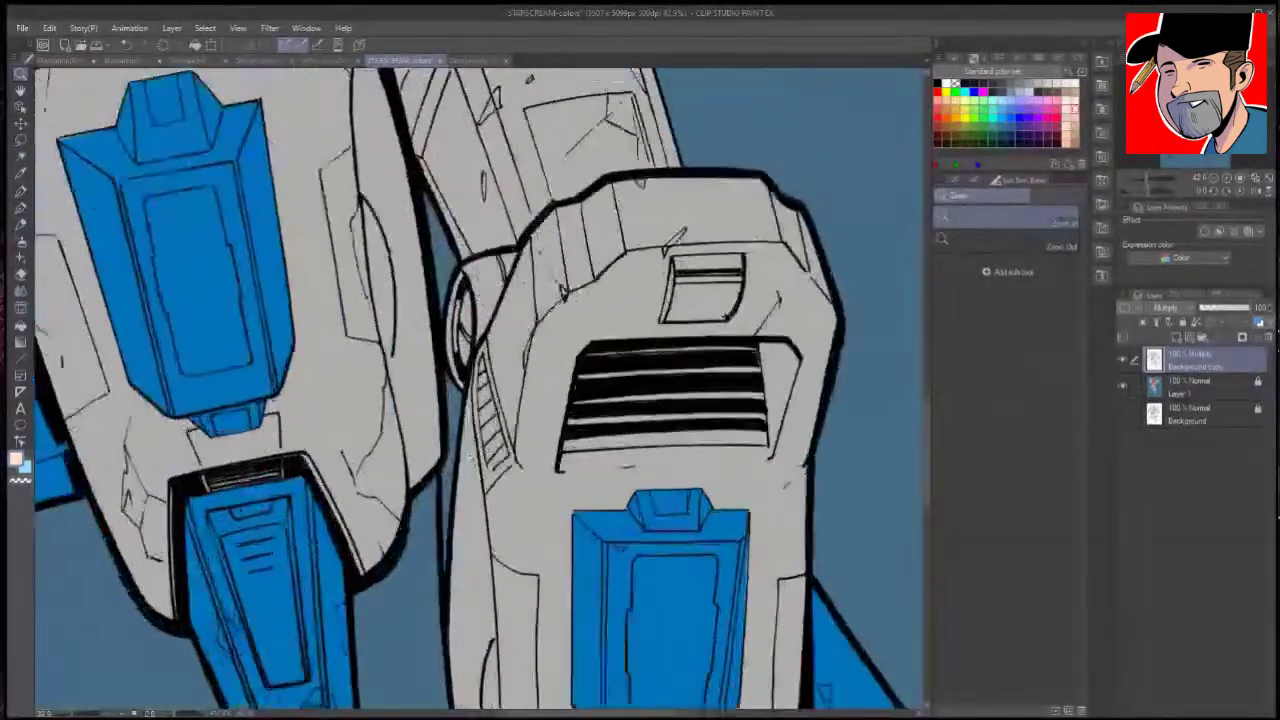
pyautogui.press('e')
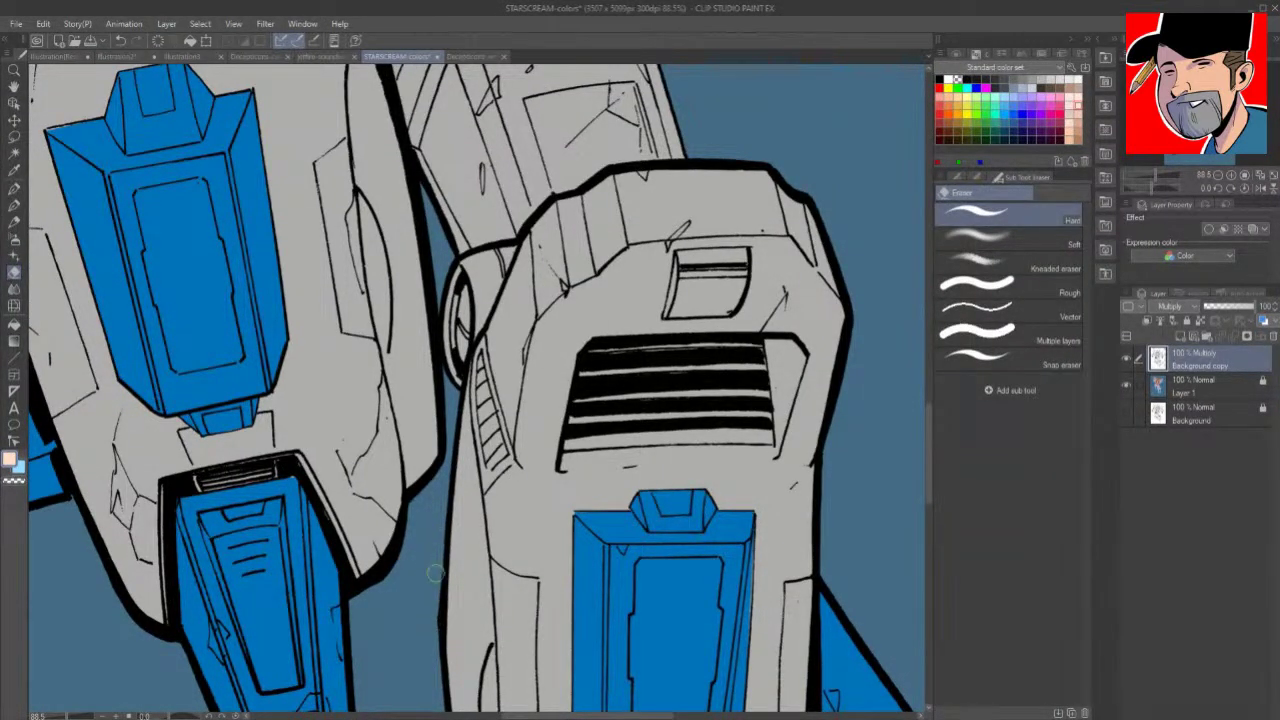
pyautogui.hotkey('ctrl', 'space')
pyautogui.moveTo(705, 365); pyautogui.dragTo(590, 365)
pyautogui.press('space')
pyautogui.moveTo(790, 388); pyautogui.dragTo(671, 343)
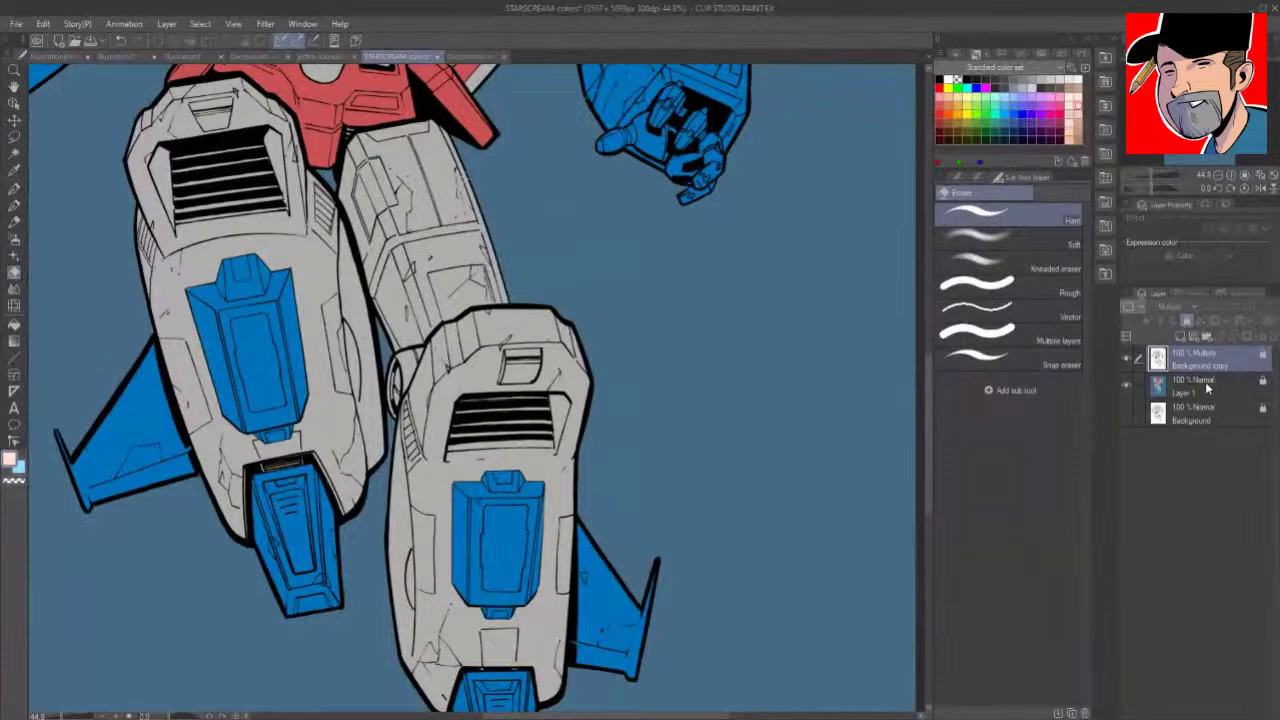
# Step: Add a new raster layer directly above the flat-color Layer 1, with Multiply blending and 53% opacity
pyautogui.click(1205, 389)
pyautogui.click(1181, 338)
pyautogui.click(1176, 307)
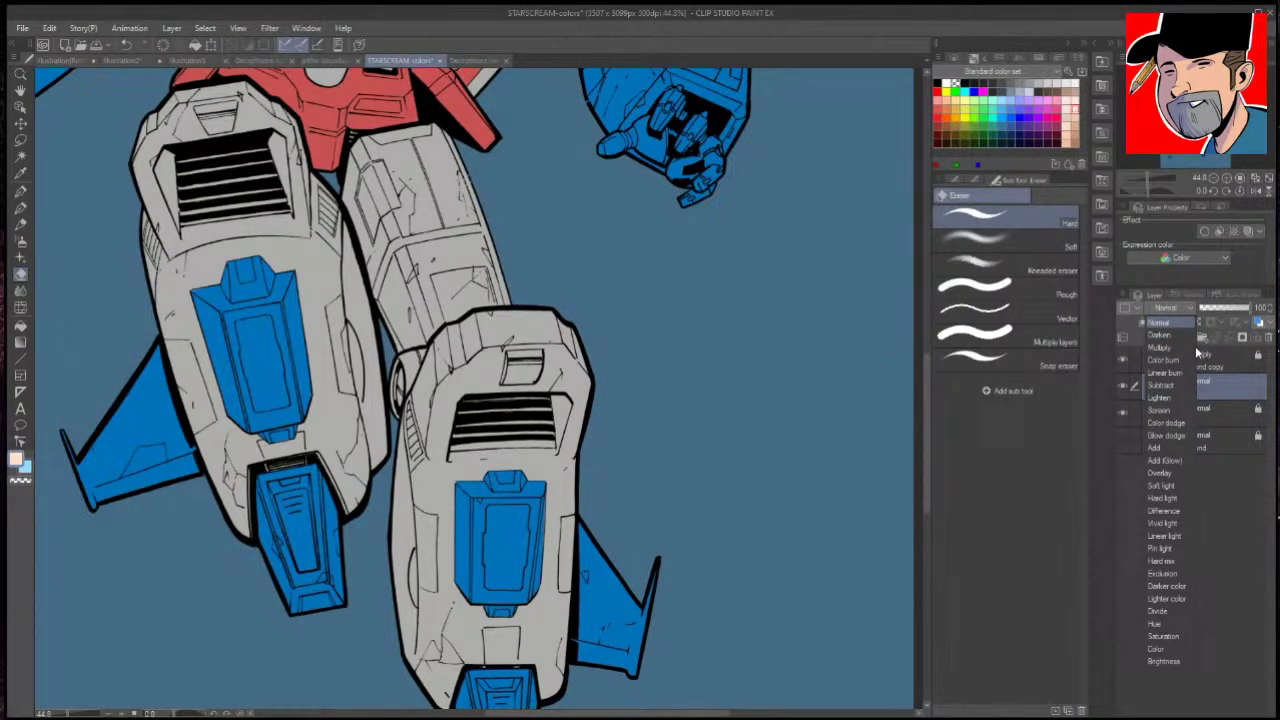
pyautogui.click(927, 421)
pyautogui.moveTo(927, 408)
pyautogui.mouseDown()
pyautogui.moveTo(928, 313)
pyautogui.moveTo(930, 420)
pyautogui.mouseUp()
pyautogui.click(1212, 413)
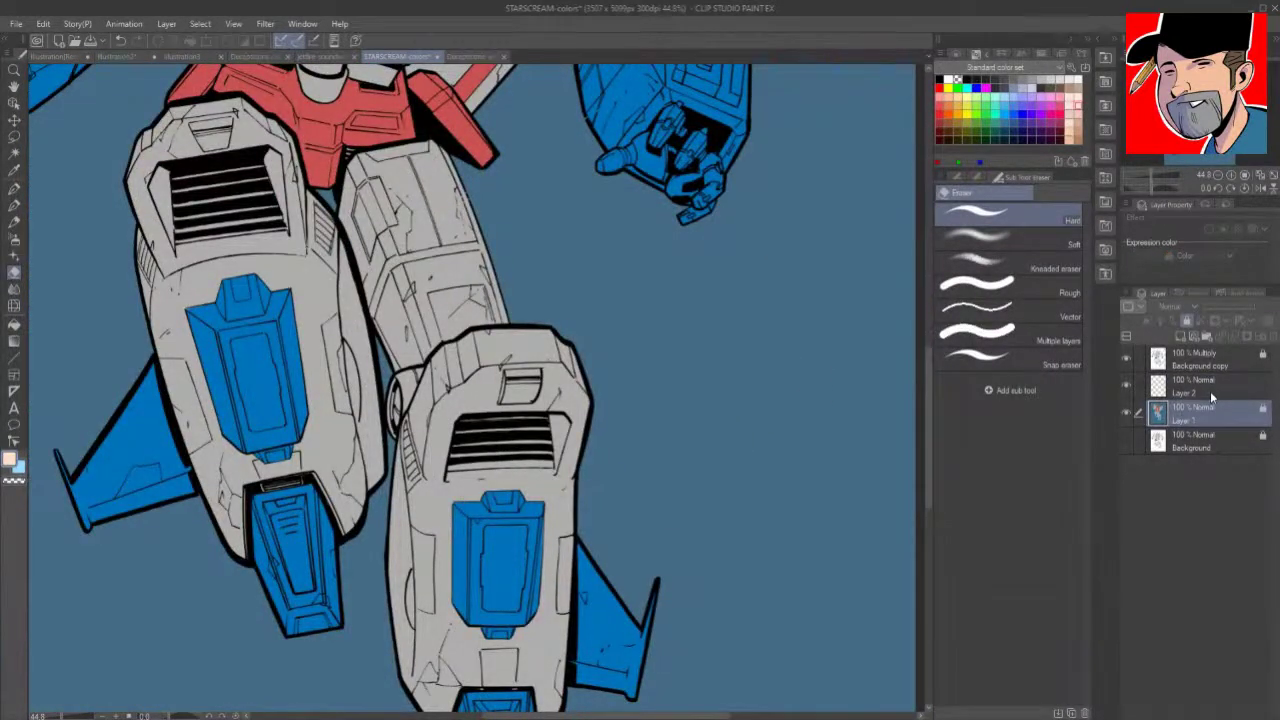
pyautogui.click(1209, 391)
pyautogui.click(1177, 307)
pyautogui.click(1197, 348)
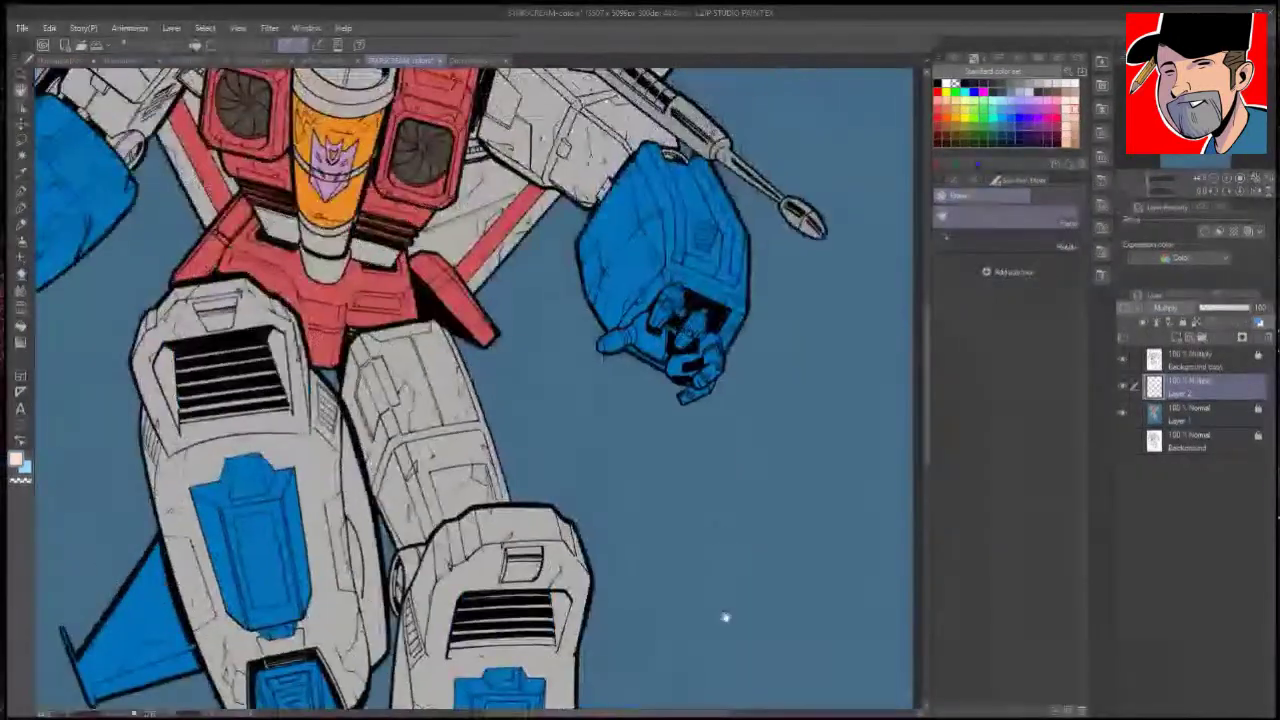
pyautogui.scroll(3, 726, 614)
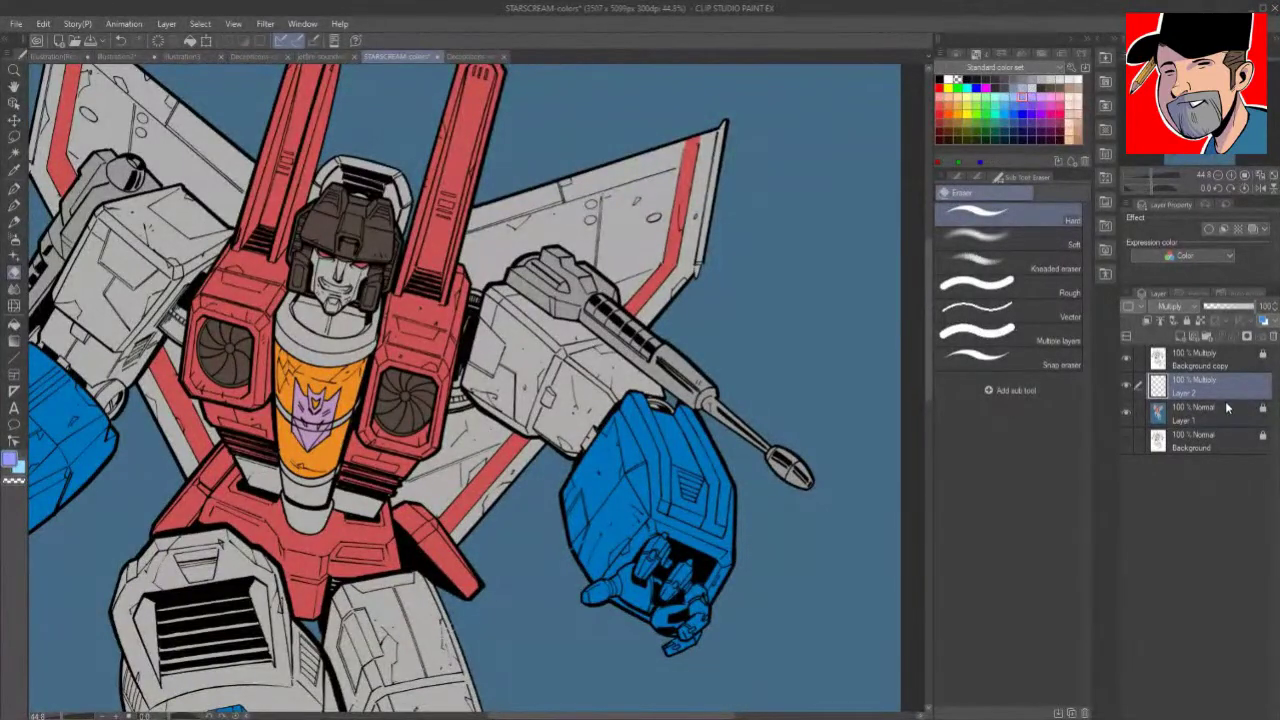
pyautogui.moveTo(1252, 306); pyautogui.dragTo(1211, 318)
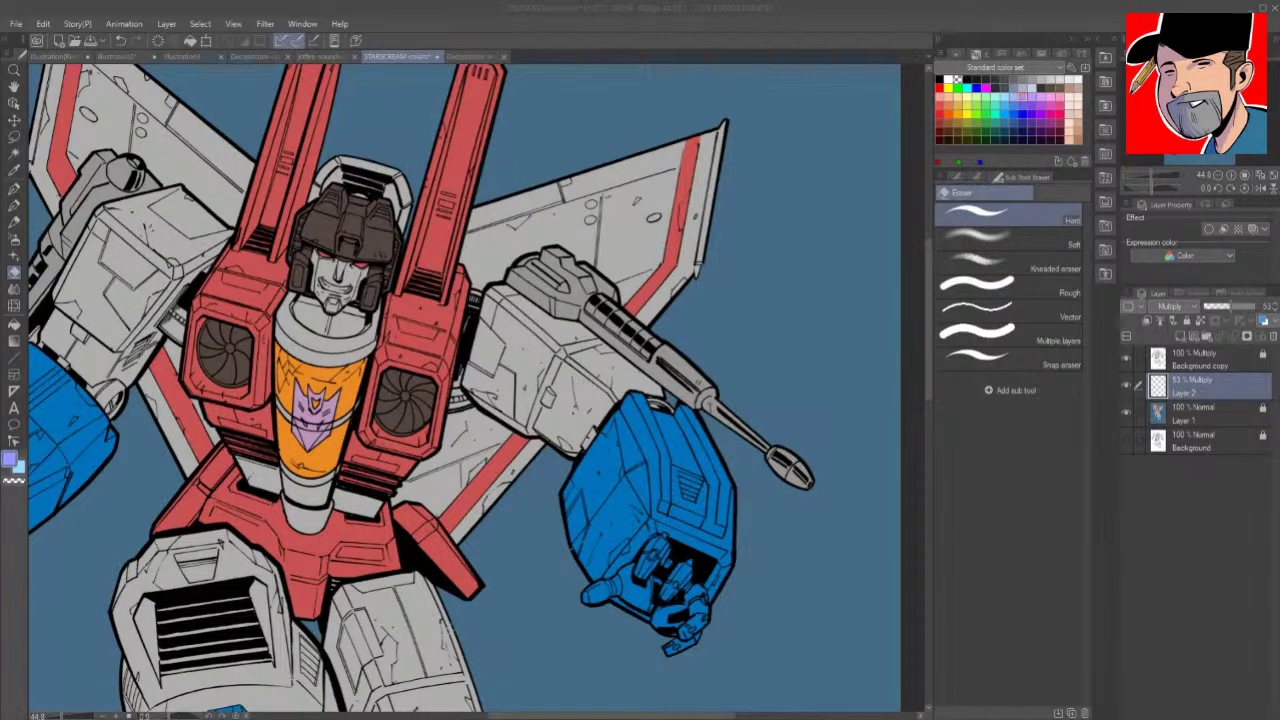
# Step: Shade the lower wing sections on both sides of the waist and the helmet surround with light purple fills on the Multiply layer
pyautogui.hotkey('ctrl', 'space')
pyautogui.moveTo(612, 408); pyautogui.dragTo(520, 412)
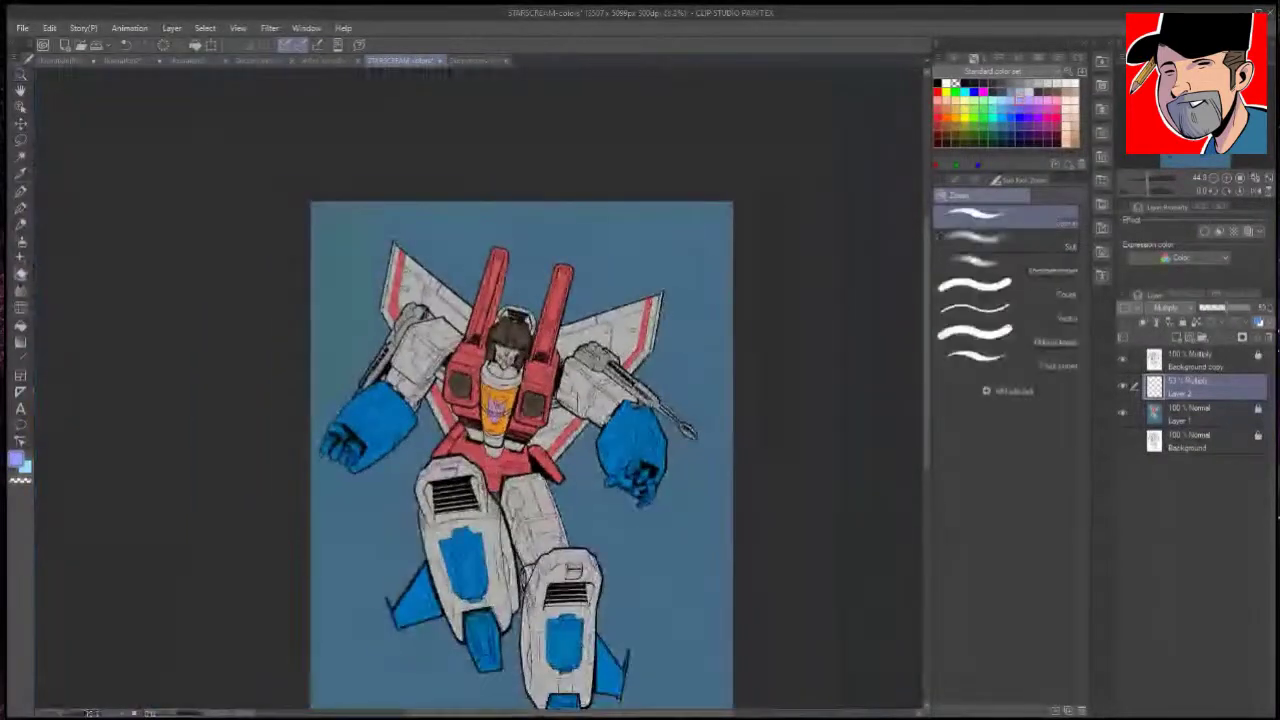
pyautogui.moveTo(685, 443); pyautogui.dragTo(691, 393)
pyautogui.scroll(5, 690, 393)
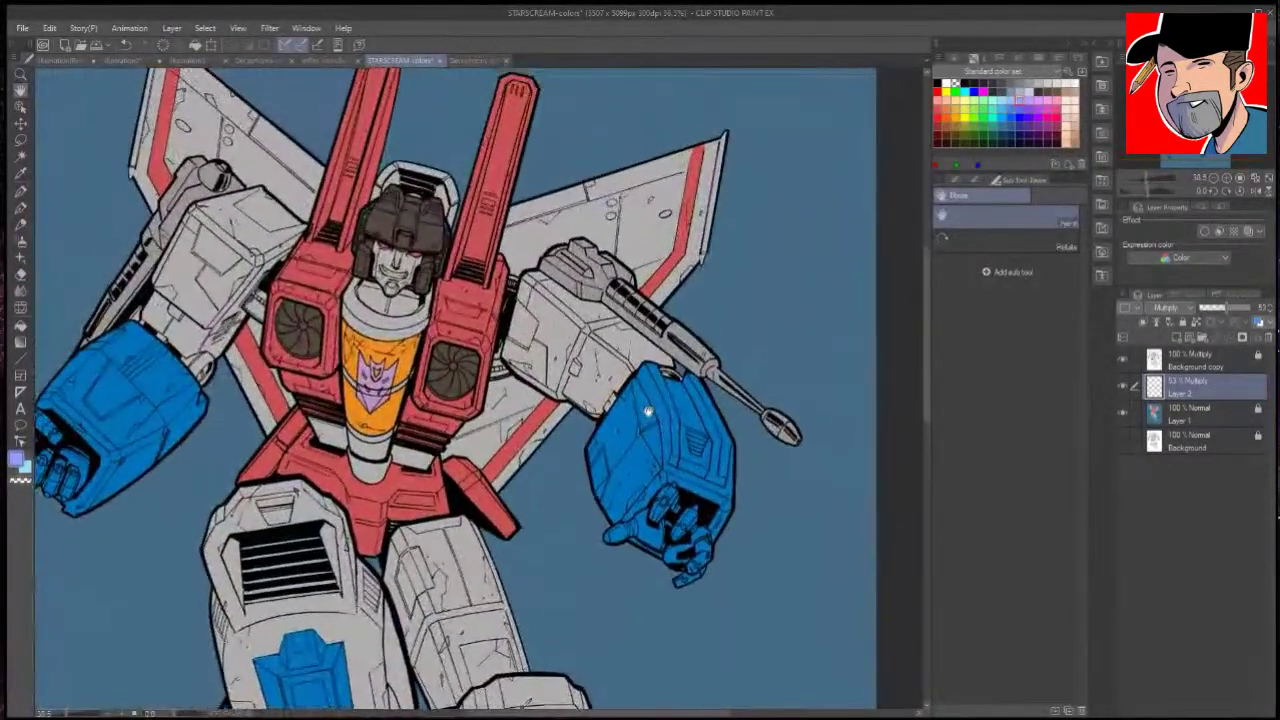
pyautogui.press('e')
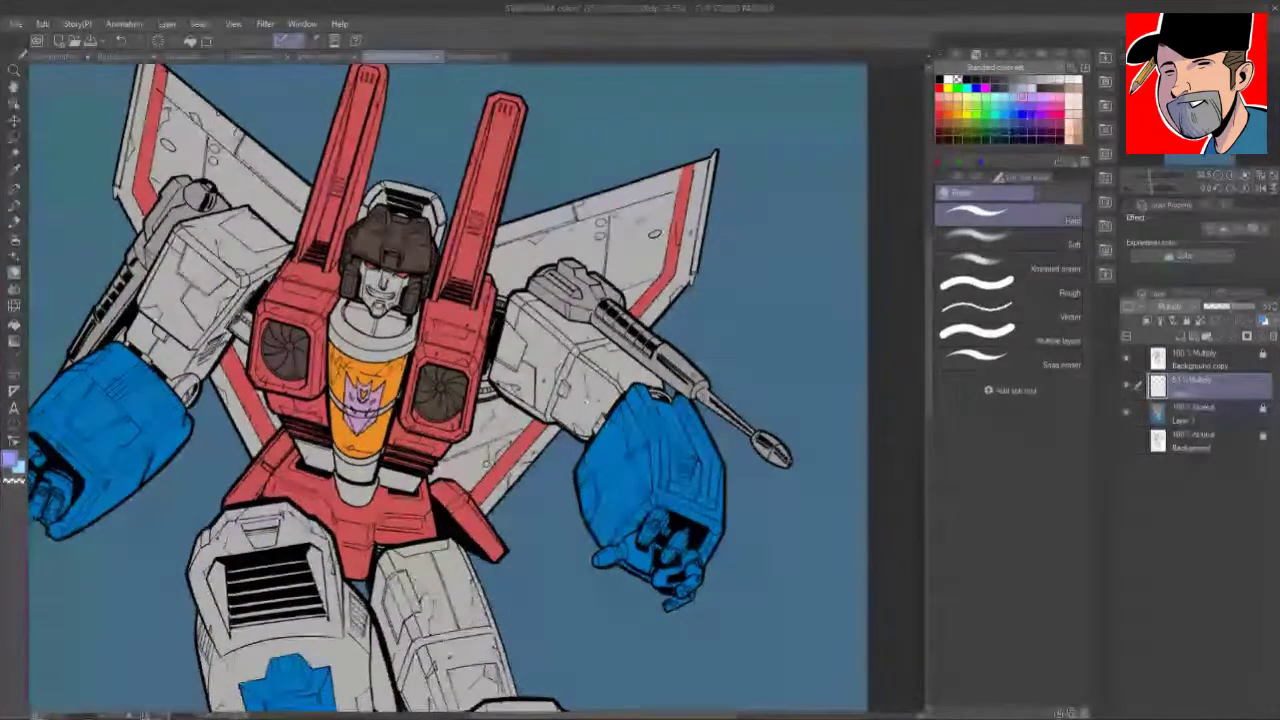
pyautogui.press('g')
pyautogui.click(488, 462)
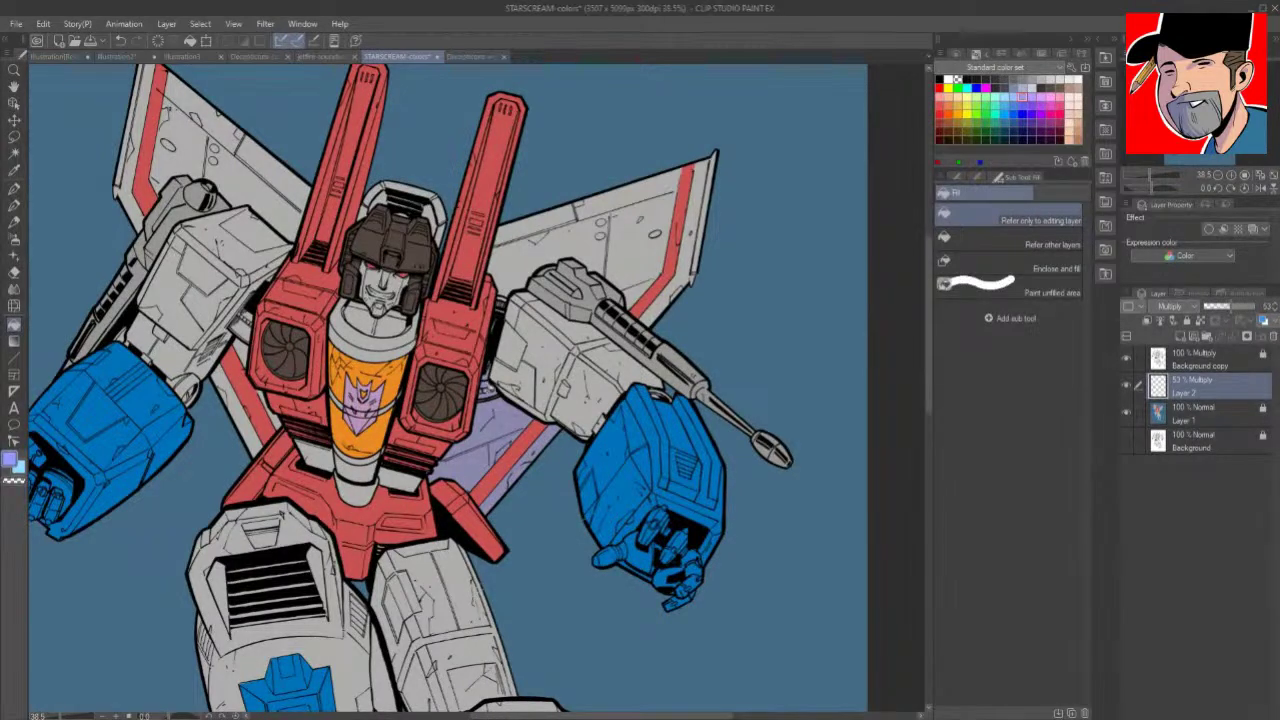
pyautogui.click(243, 397)
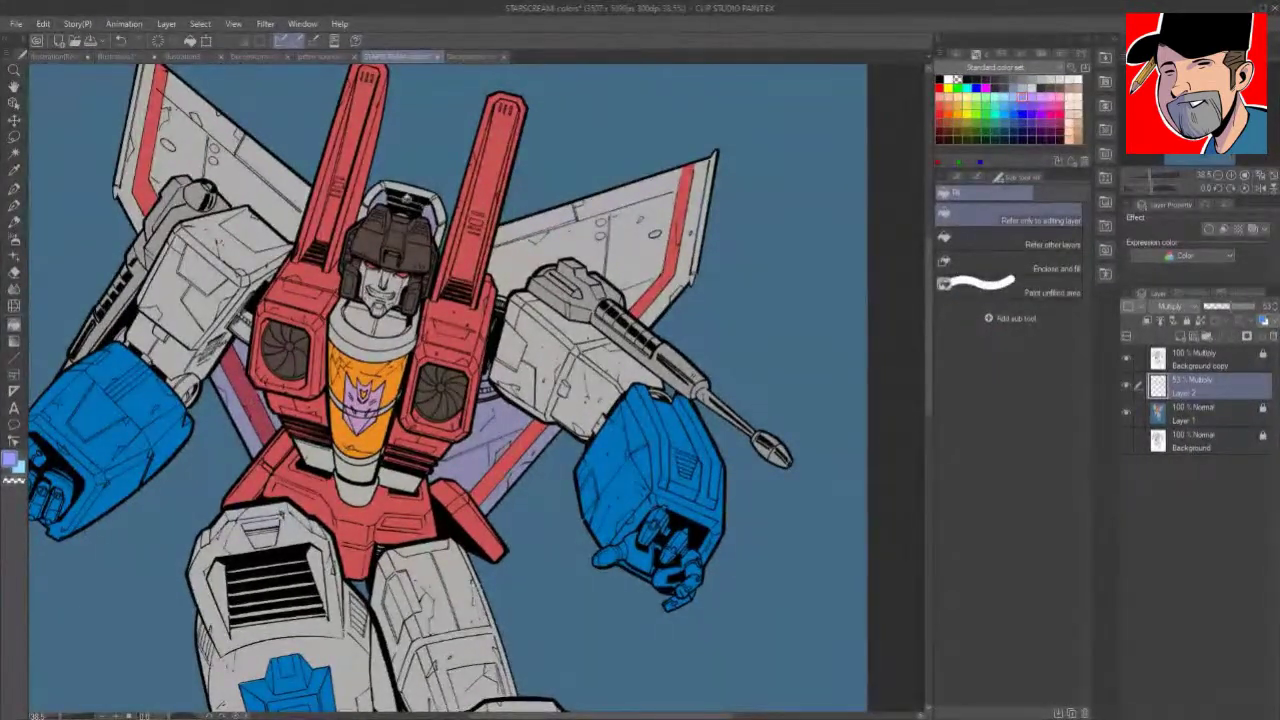
pyautogui.click(441, 222)
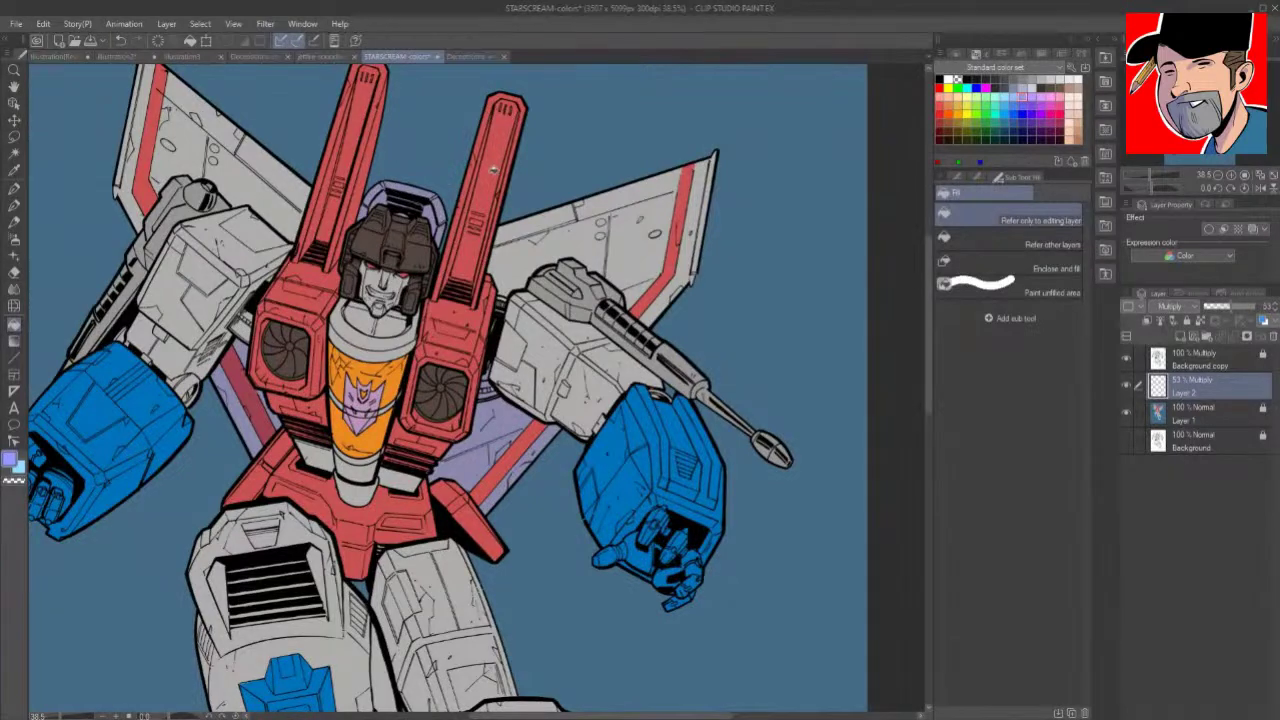
# Step: Shade the recessed inner panels of both tall red shoulder fins with light purple, outlining the panel beside the helmet before filling it
pyautogui.click(493, 170)
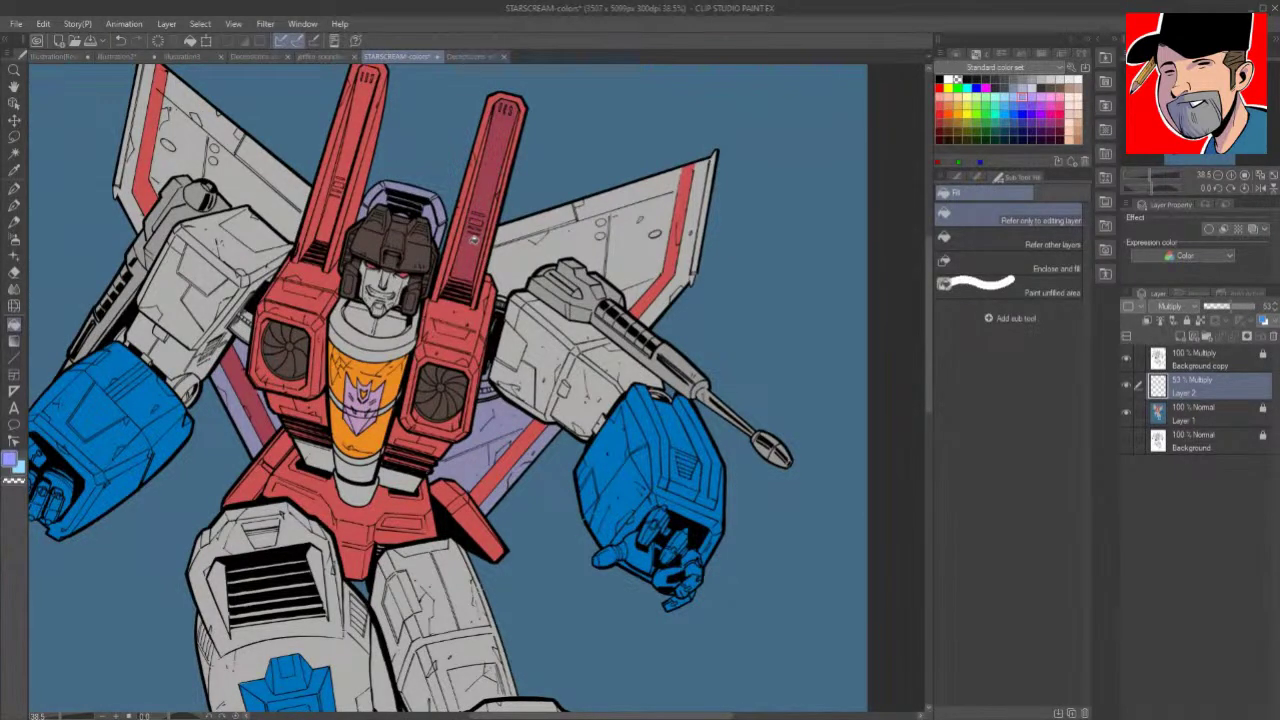
pyautogui.click(338, 196)
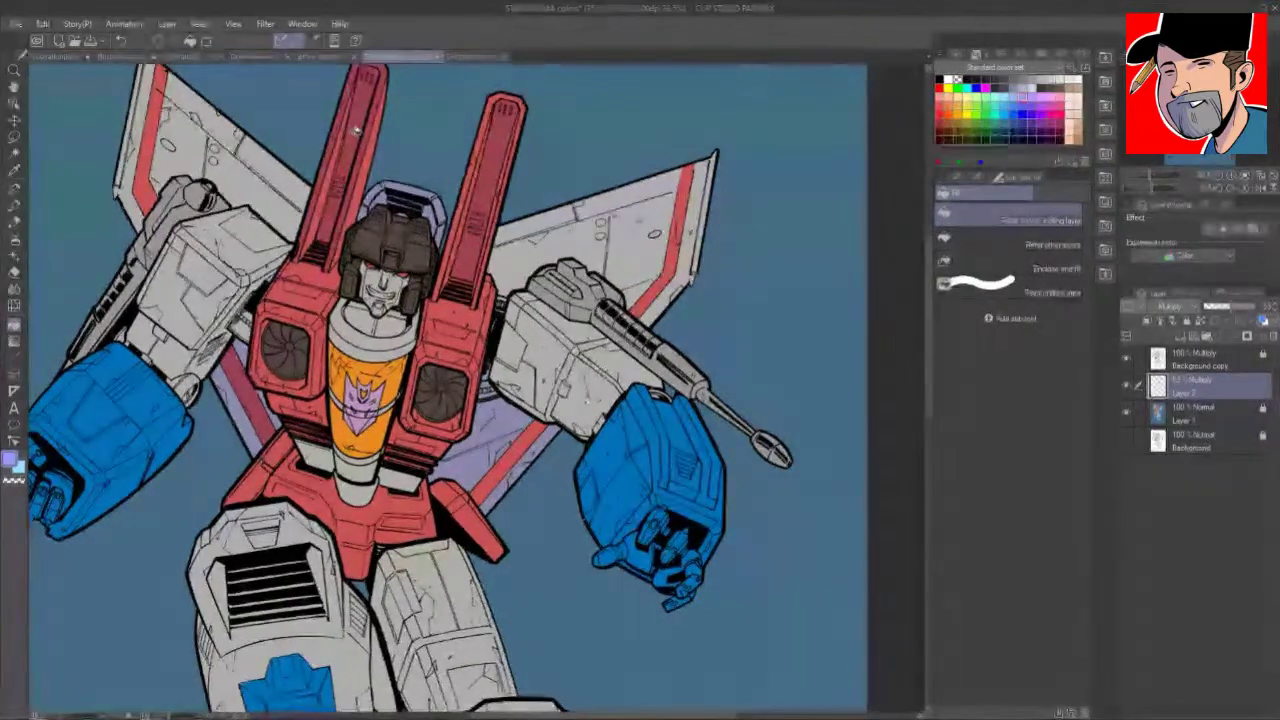
pyautogui.moveTo(356, 141)
pyautogui.mouseDown()
pyautogui.moveTo(374, 100)
pyautogui.moveTo(397, 286)
pyautogui.mouseUp()
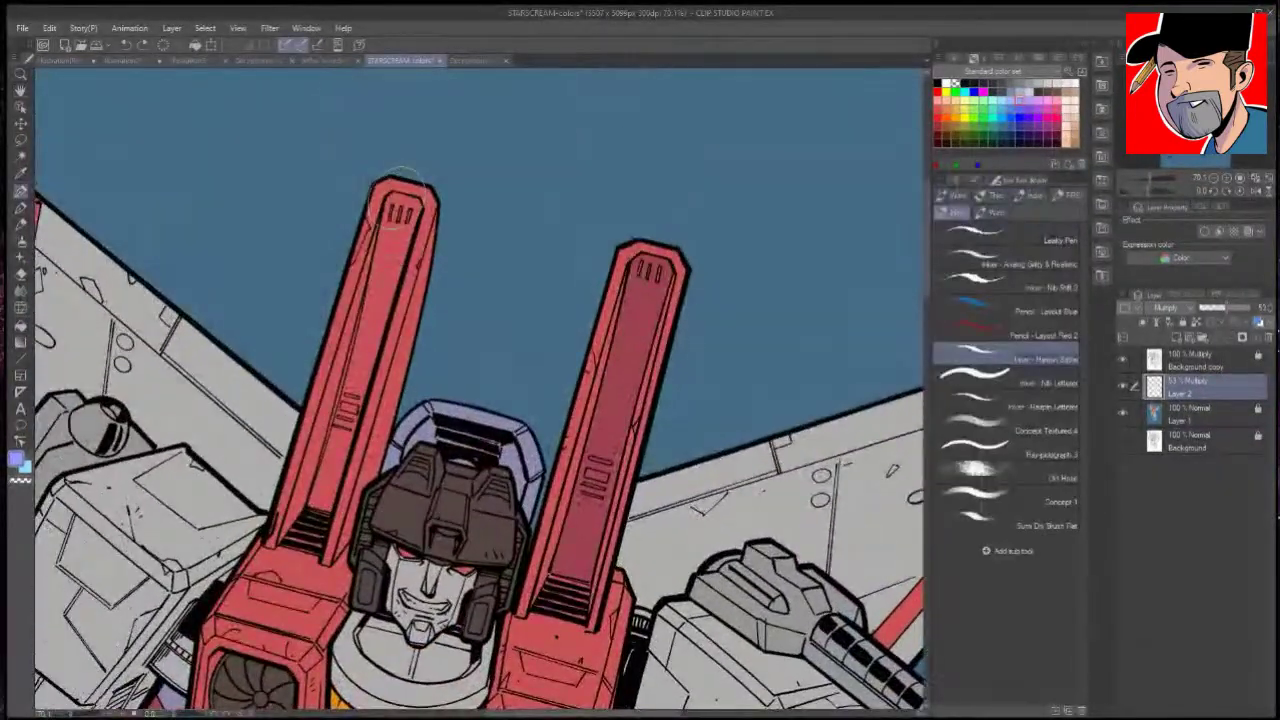
pyautogui.moveTo(397, 195); pyautogui.dragTo(320, 505)
pyautogui.press('g')
pyautogui.click(391, 277)
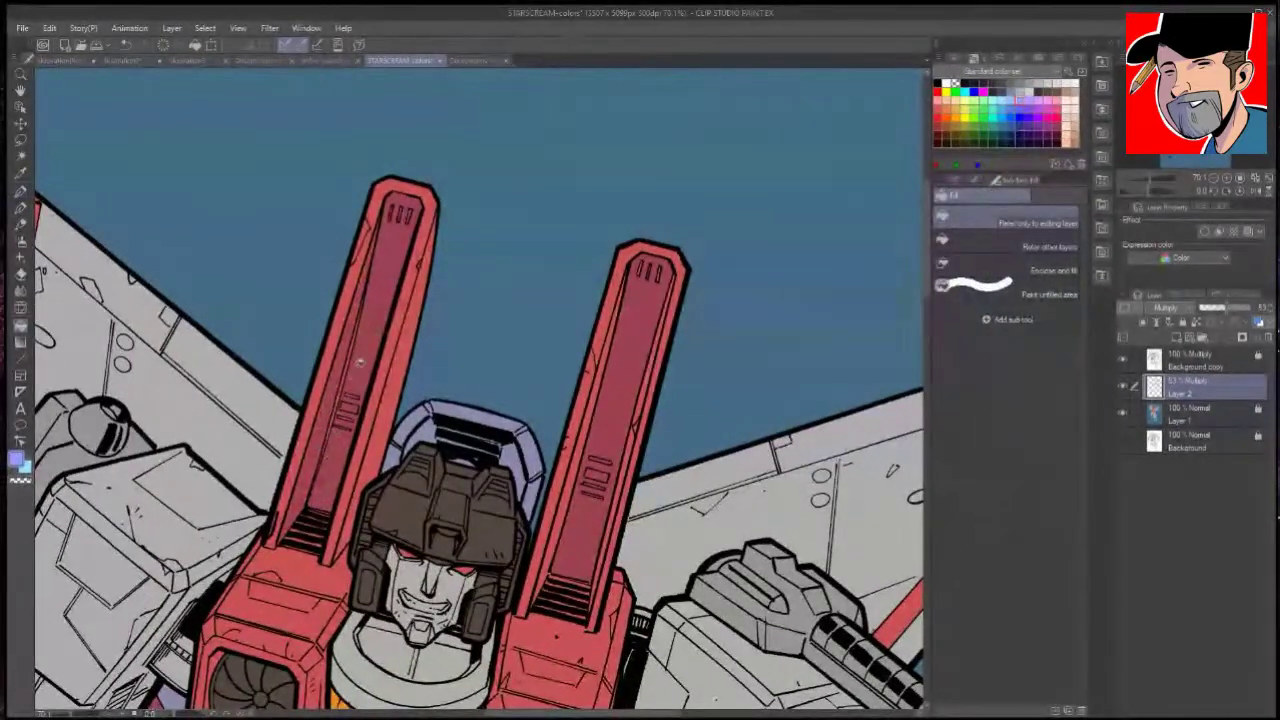
pyautogui.press('p')
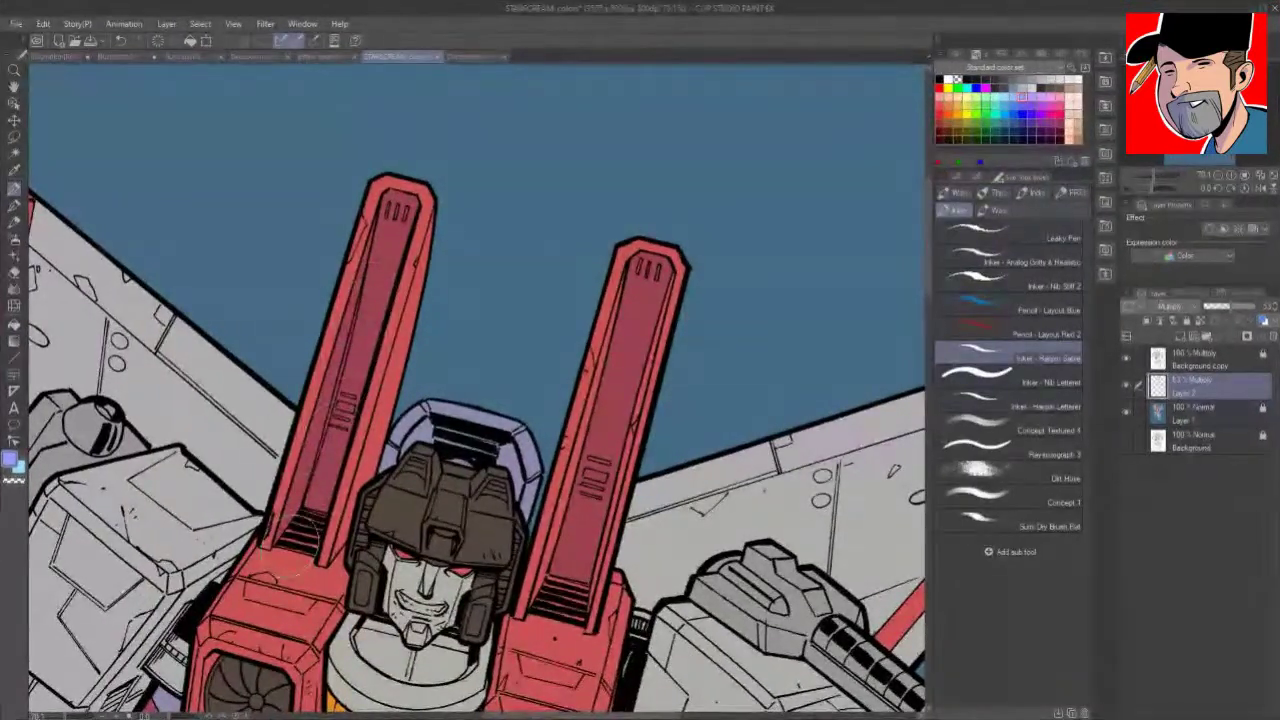
# Step: Finish the light purple shading on the right shoulder fin's inner panel and fill the neck area below the chin
pyautogui.press('g')
pyautogui.press('p')
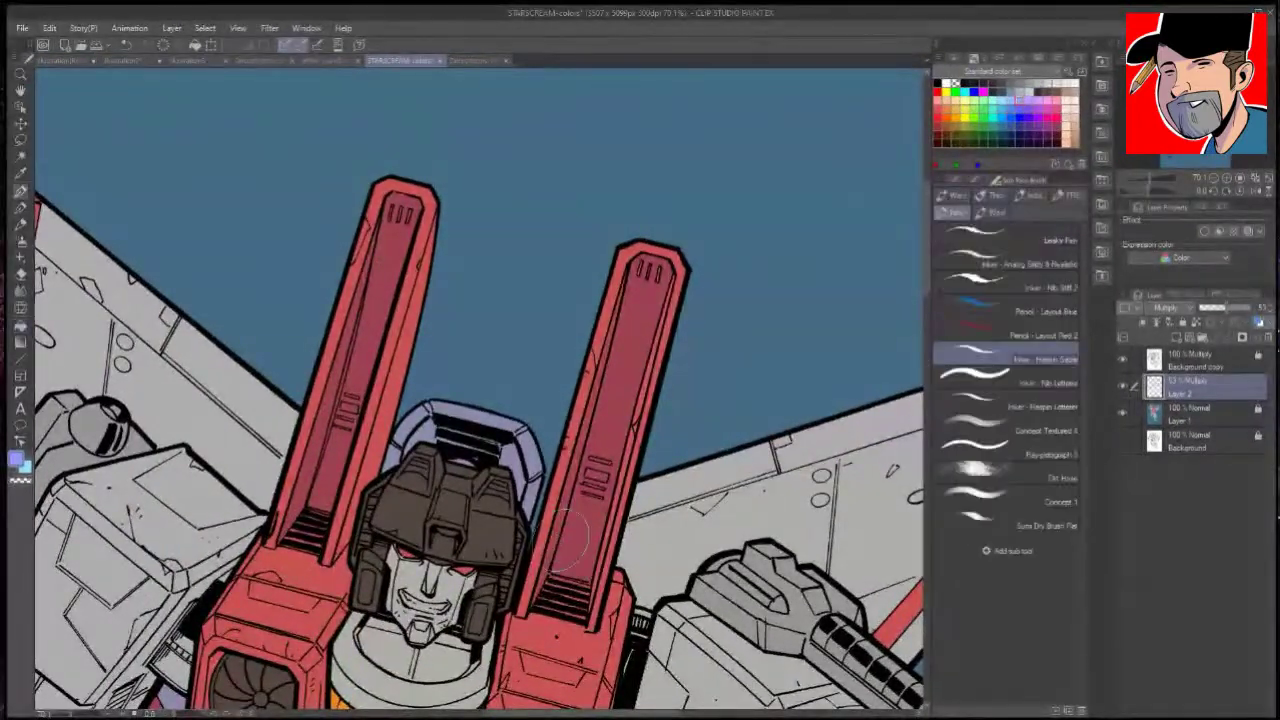
pyautogui.moveTo(736, 578); pyautogui.dragTo(728, 492)
pyautogui.press('g')
pyautogui.click(620, 394)
pyautogui.click(633, 322)
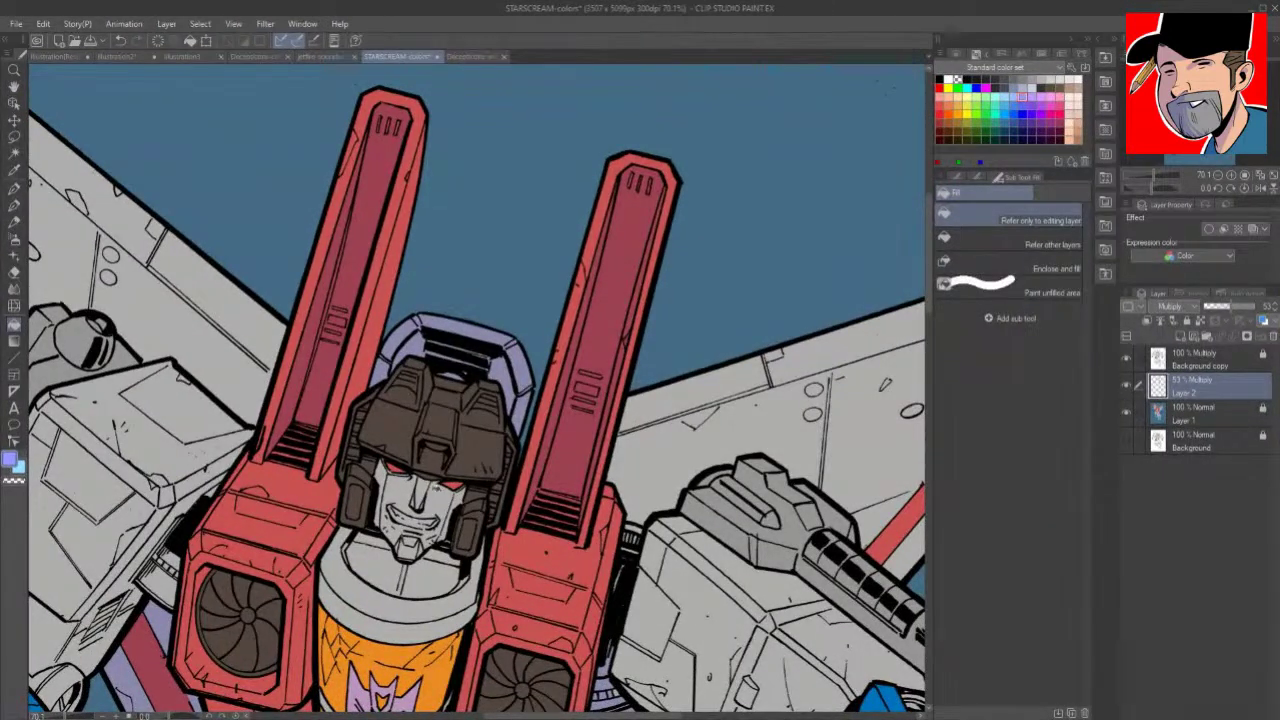
pyautogui.click(460, 496)
pyautogui.hotkey('ctrl', 'z')
pyautogui.click(453, 558)
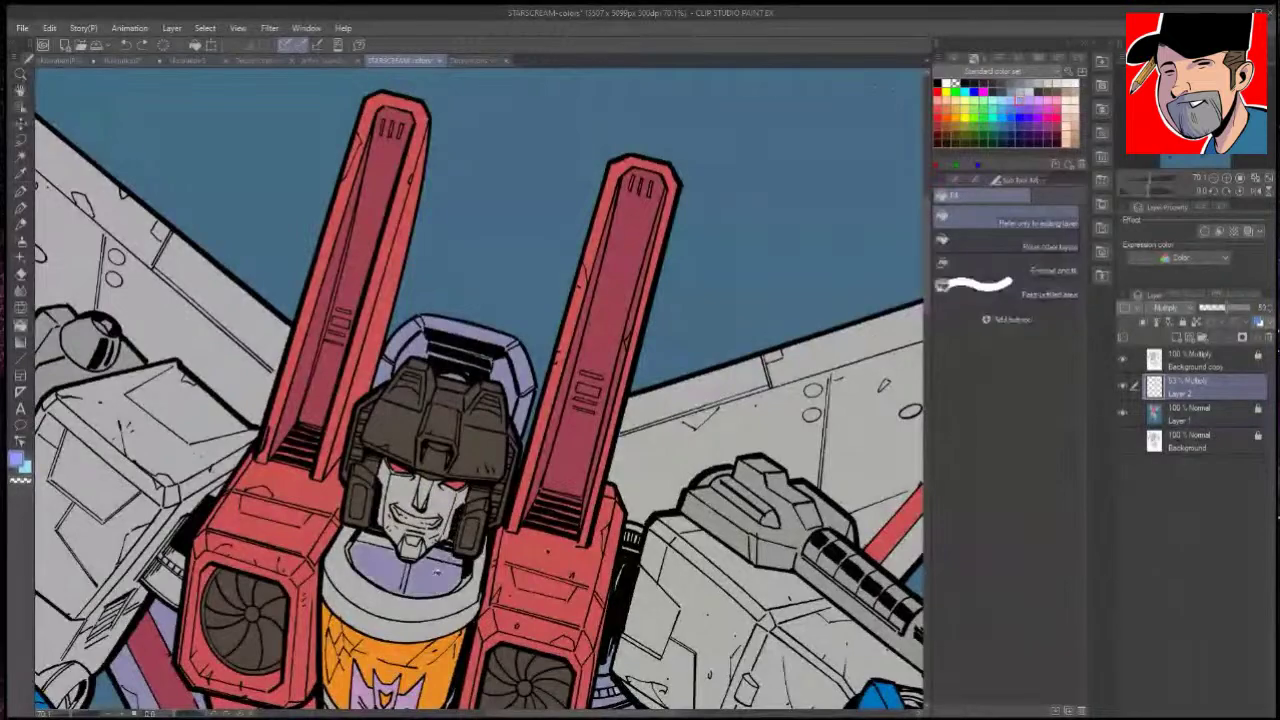
# Step: Shade the inner side of the left shin with a light purple fill
pyautogui.hotkey('ctrl', 'space')
pyautogui.moveTo(668, 409); pyautogui.dragTo(580, 415)
pyautogui.press('space')
pyautogui.moveTo(762, 530); pyautogui.dragTo(714, 294)
pyautogui.moveTo(668, 424); pyautogui.dragTo(630, 525)
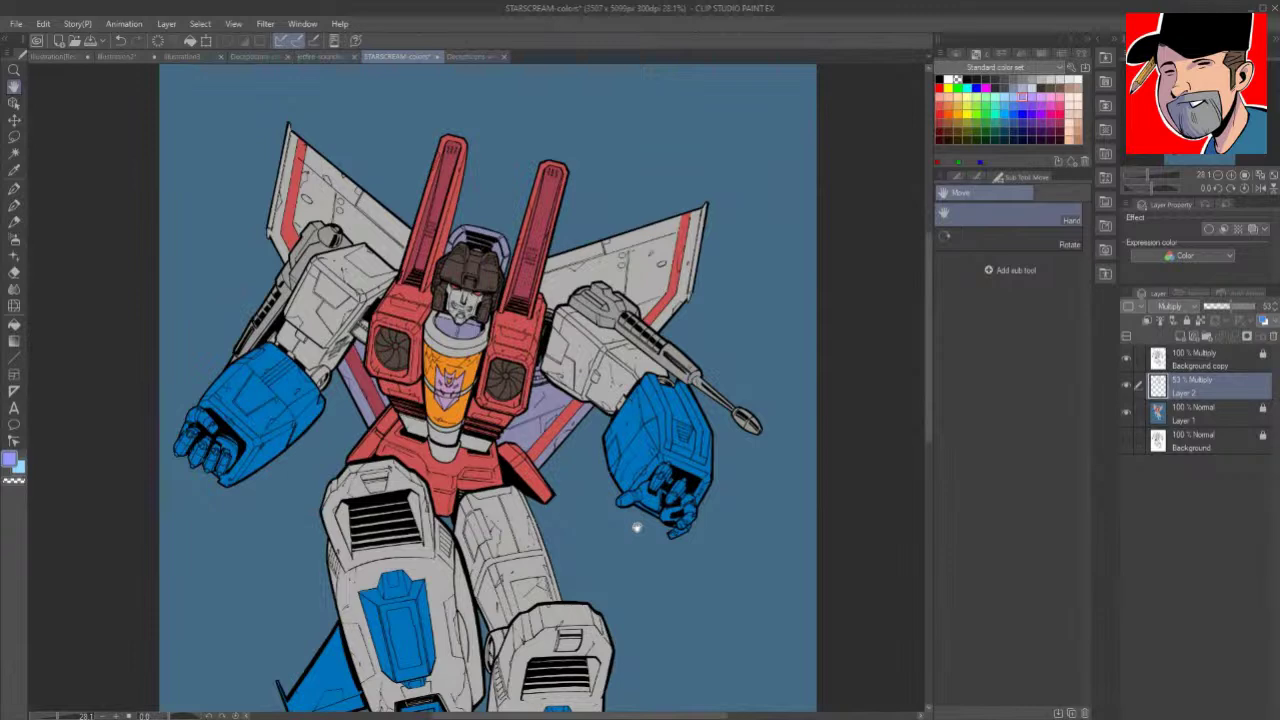
pyautogui.moveTo(636, 534); pyautogui.dragTo(651, 451)
pyautogui.press('g')
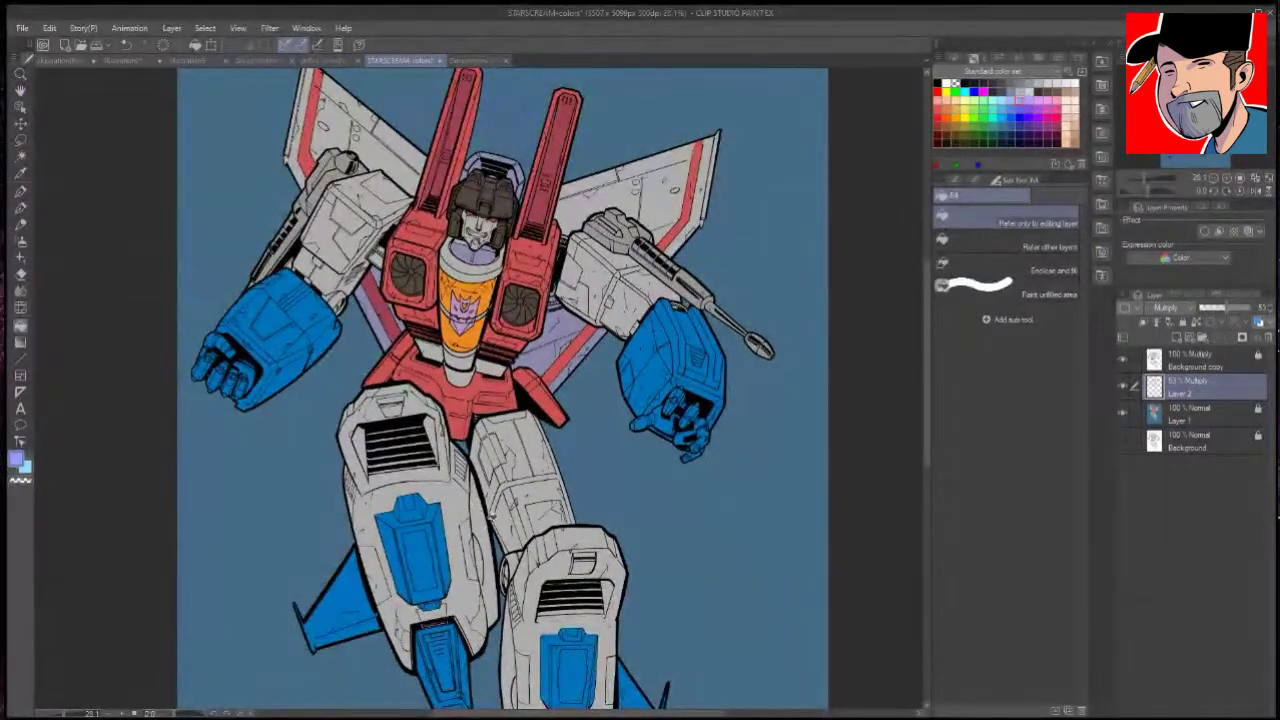
pyautogui.click(484, 512)
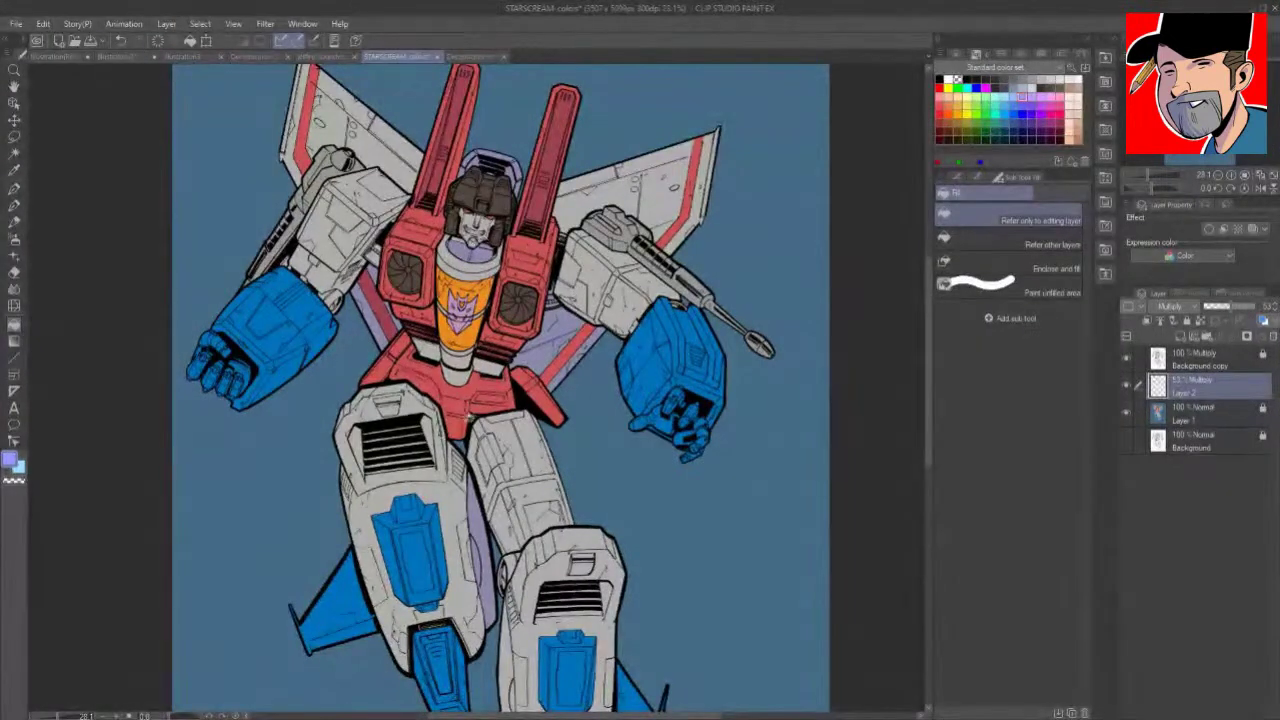
pyautogui.hotkey('ctrl', 'z')
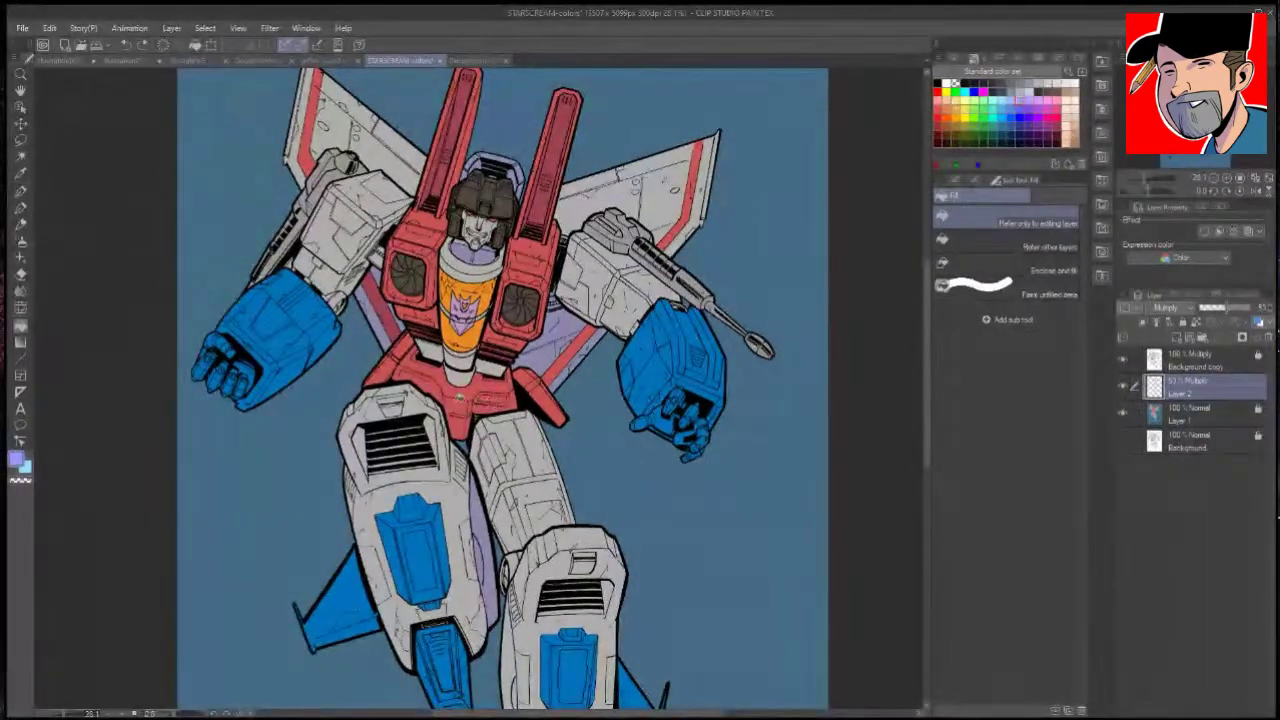
# Step: Shade the waist sections beside the hips and the shadow side of the central chest canister with light purple
pyautogui.press('p')
pyautogui.press('g')
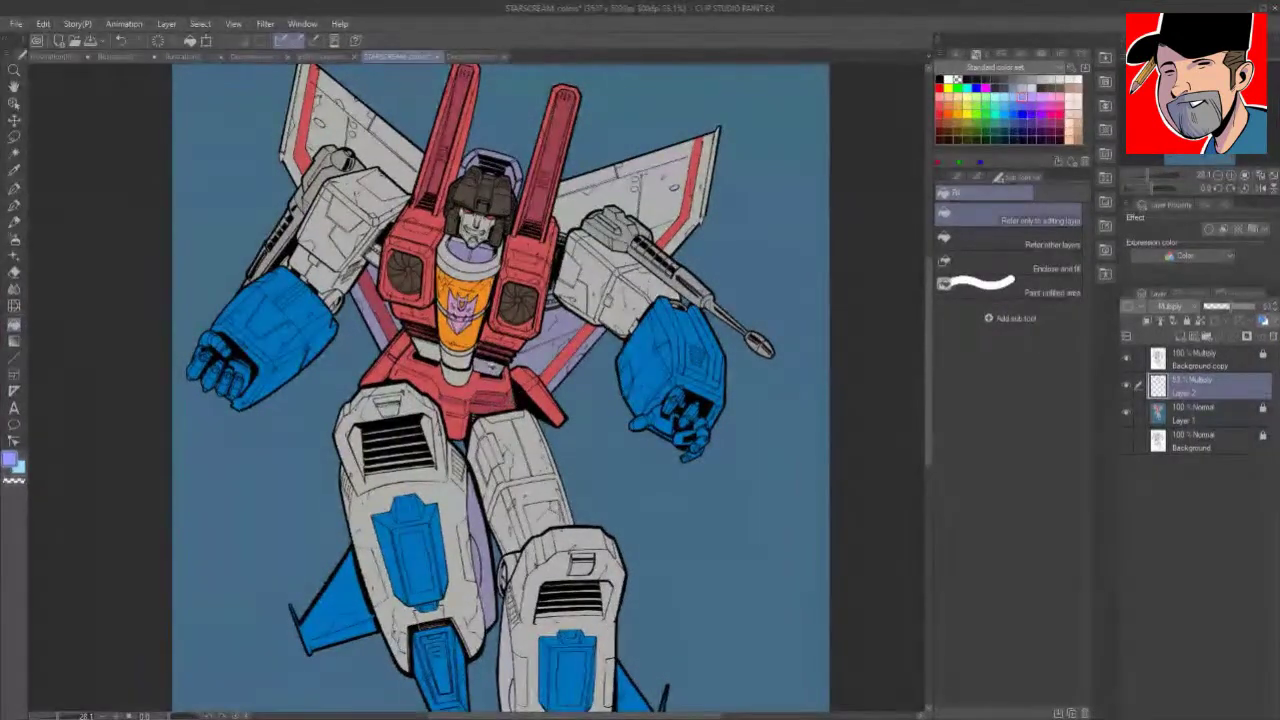
pyautogui.press('p')
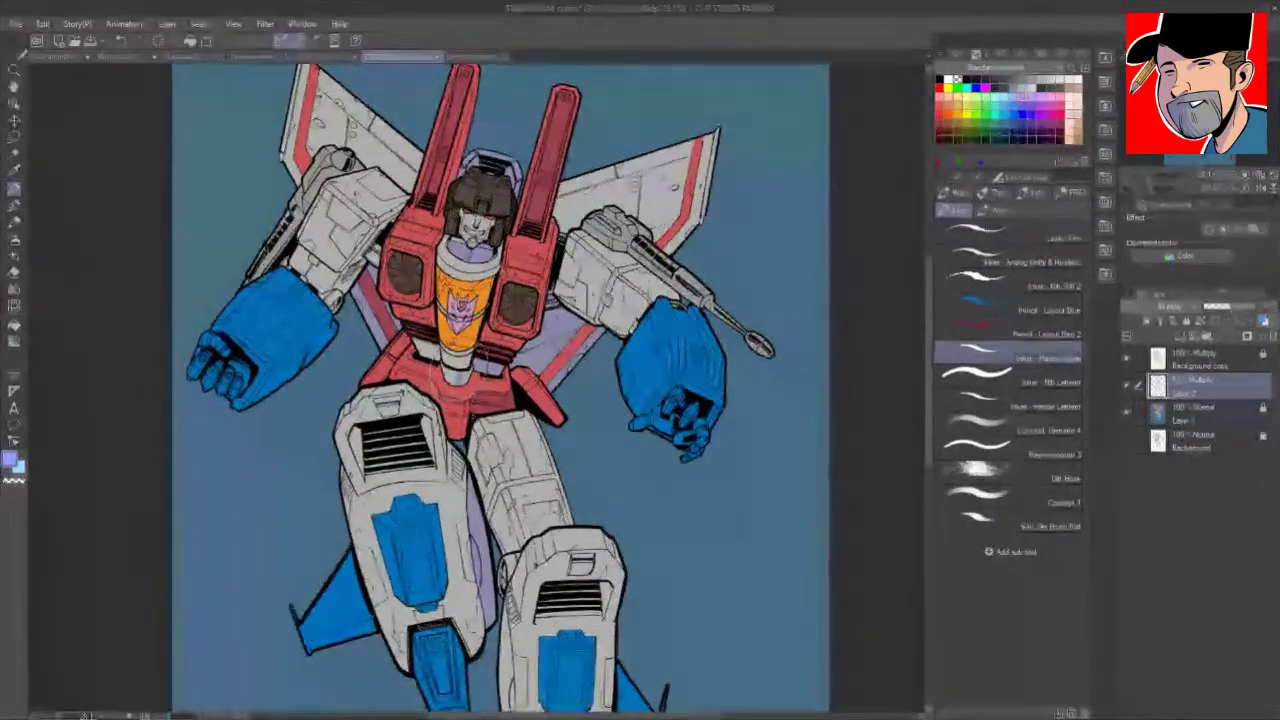
pyautogui.press('g')
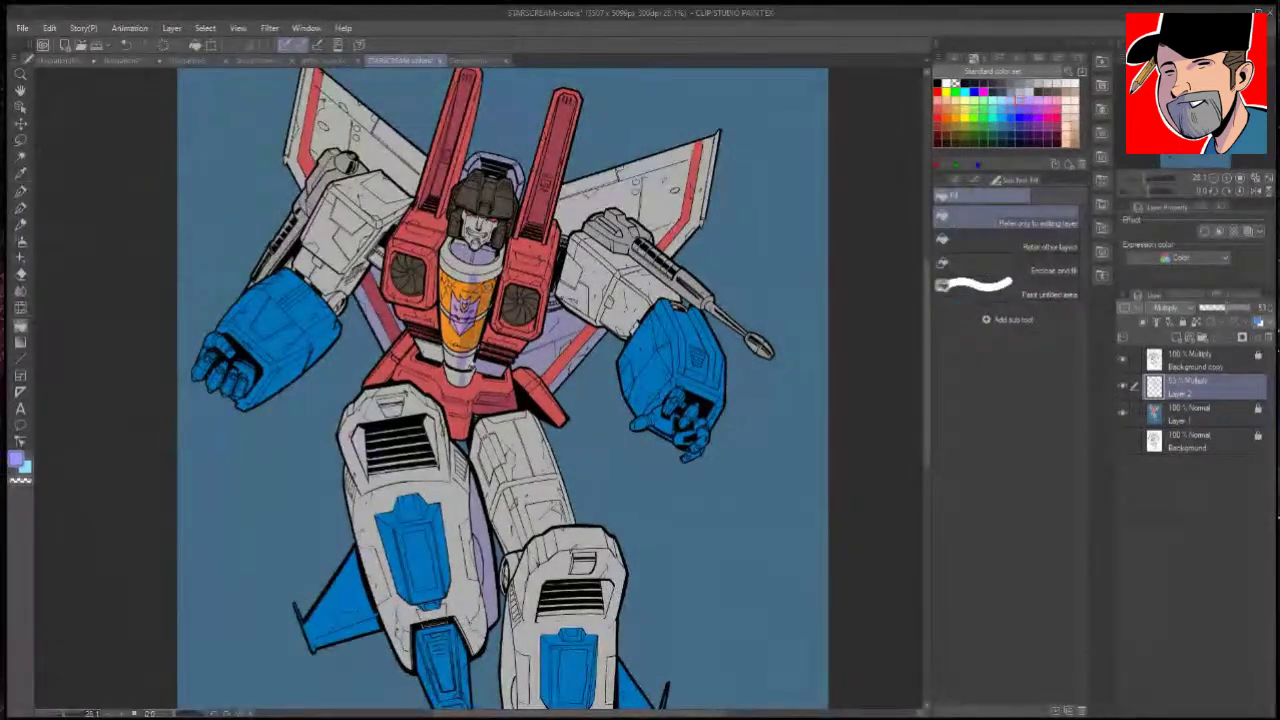
pyautogui.press('p')
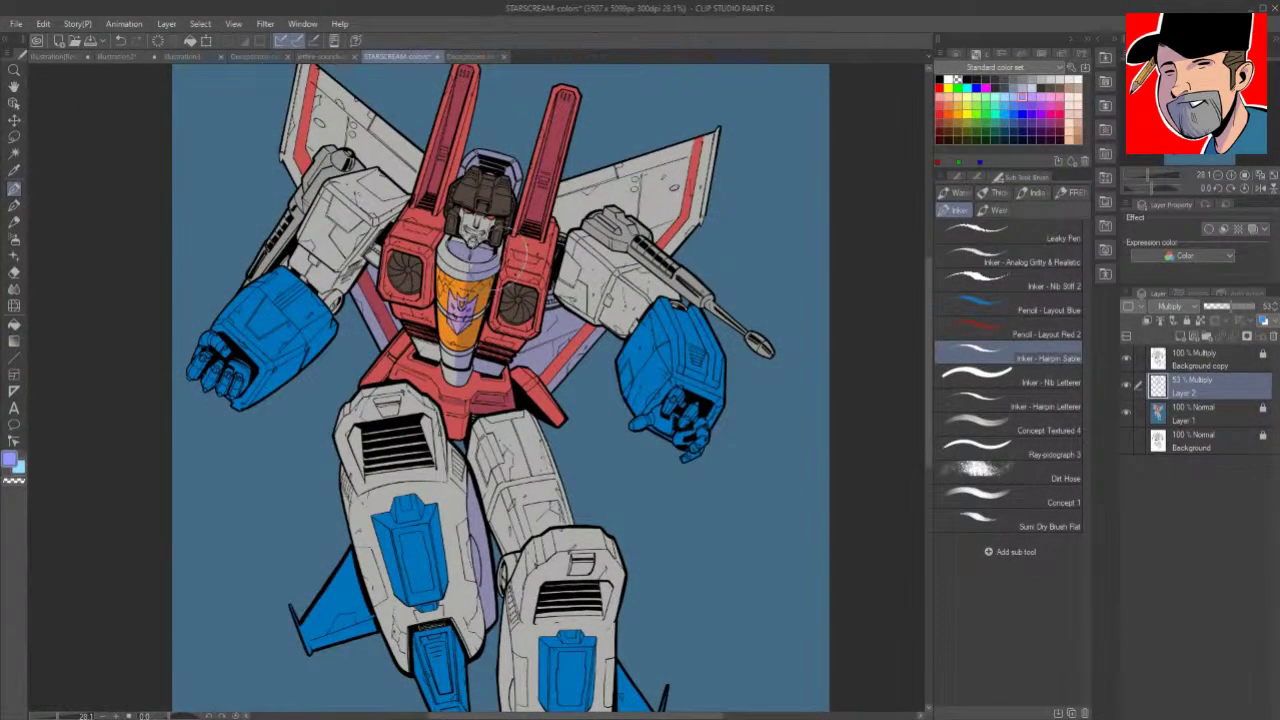
# Step: Shade the right wing, the side of the right chest block and the right forearm's recessed panel with light purple
pyautogui.press('g')
pyautogui.press('p')
pyautogui.press('g')
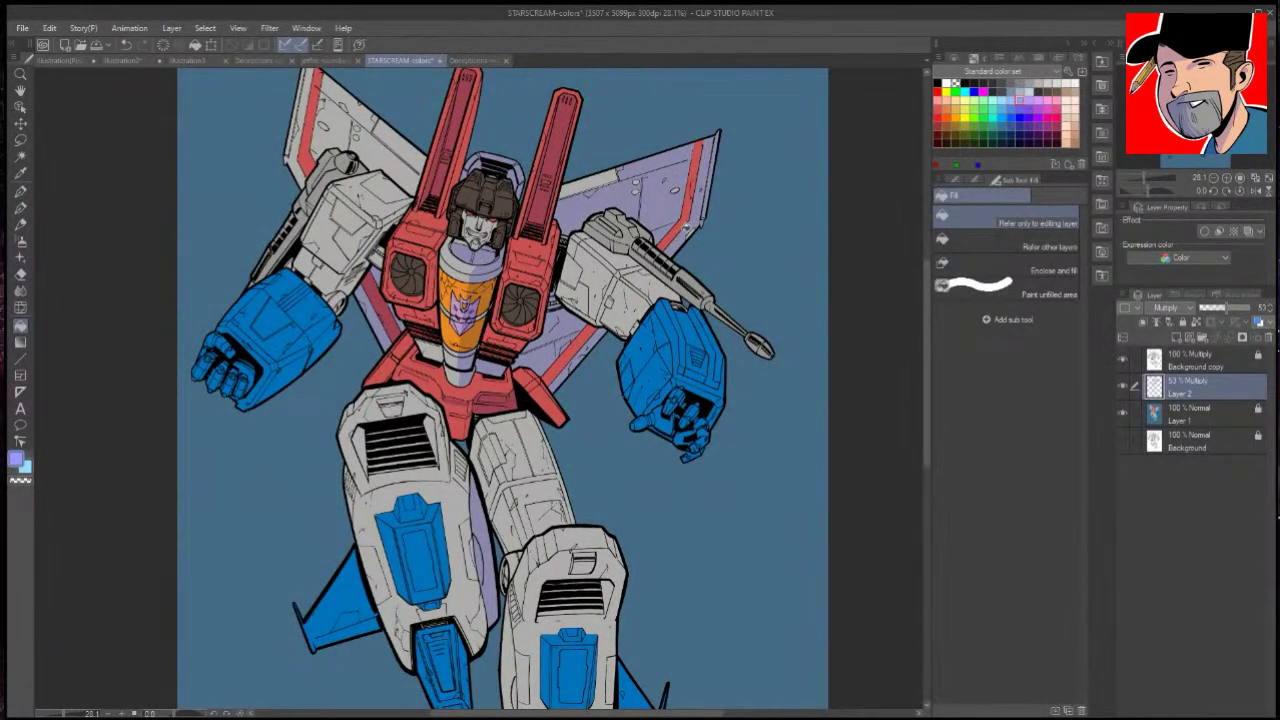
pyautogui.press('p')
pyautogui.press('g')
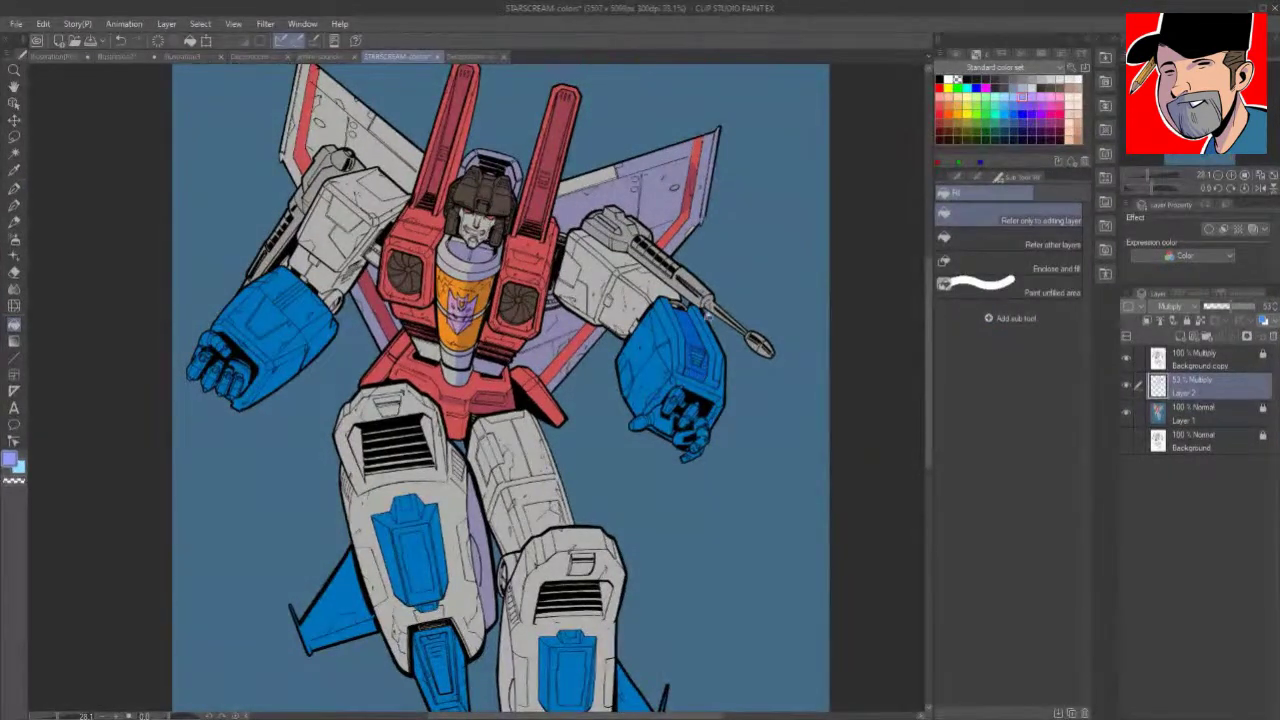
pyautogui.click(700, 277)
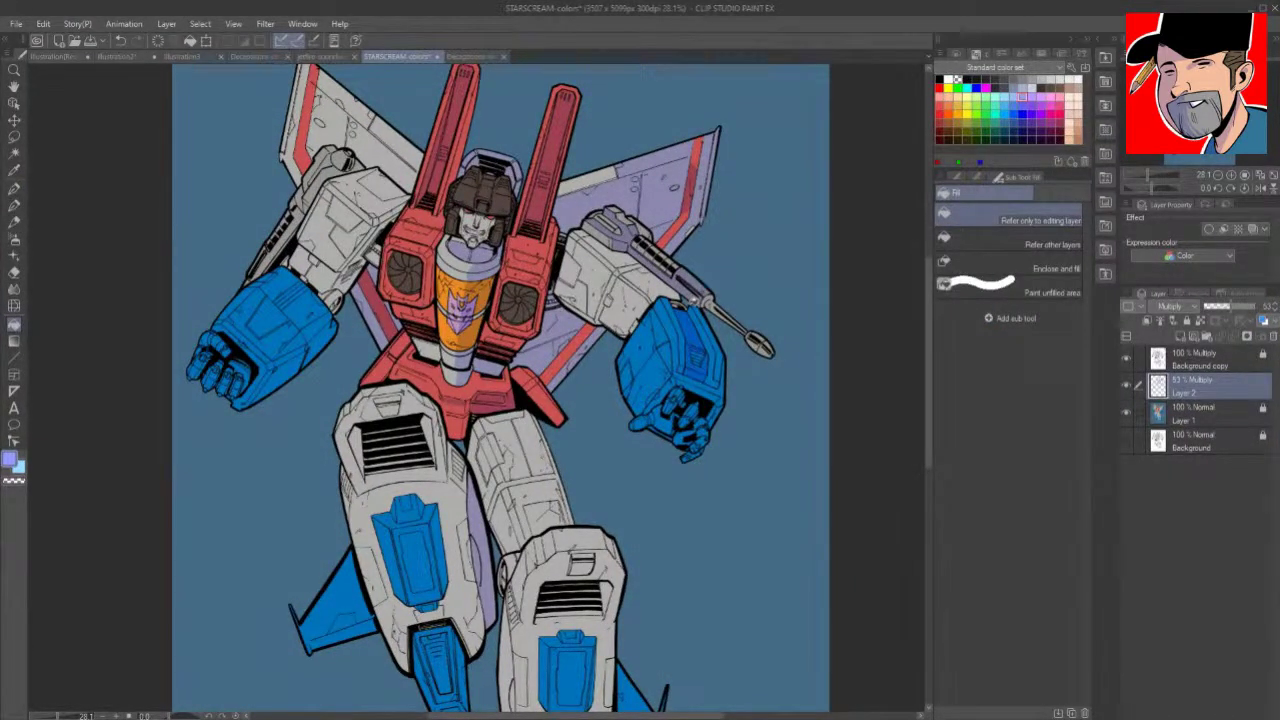
pyautogui.press('p')
pyautogui.hotkey('ctrl', 'z')
# Step: Set the Multiply layer's opacity to 68% and shade the right shin, its blue panel, foot and side fin with light purple
pyautogui.press('space')
pyautogui.moveTo(605, 322)
pyautogui.mouseDown()
pyautogui.moveTo(603, 335)
pyautogui.moveTo(619, 287)
pyautogui.mouseUp()
pyautogui.scroll(-3, 624, 328)
pyautogui.click(592, 397)
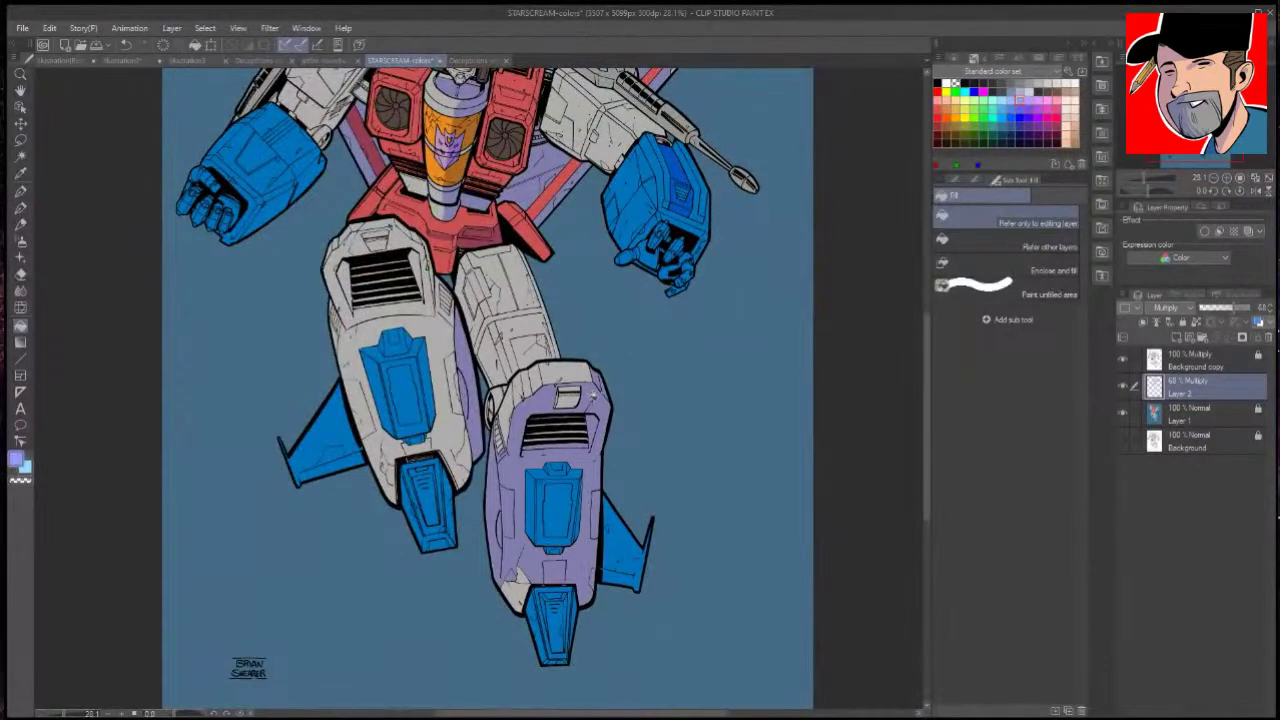
pyautogui.click(535, 510)
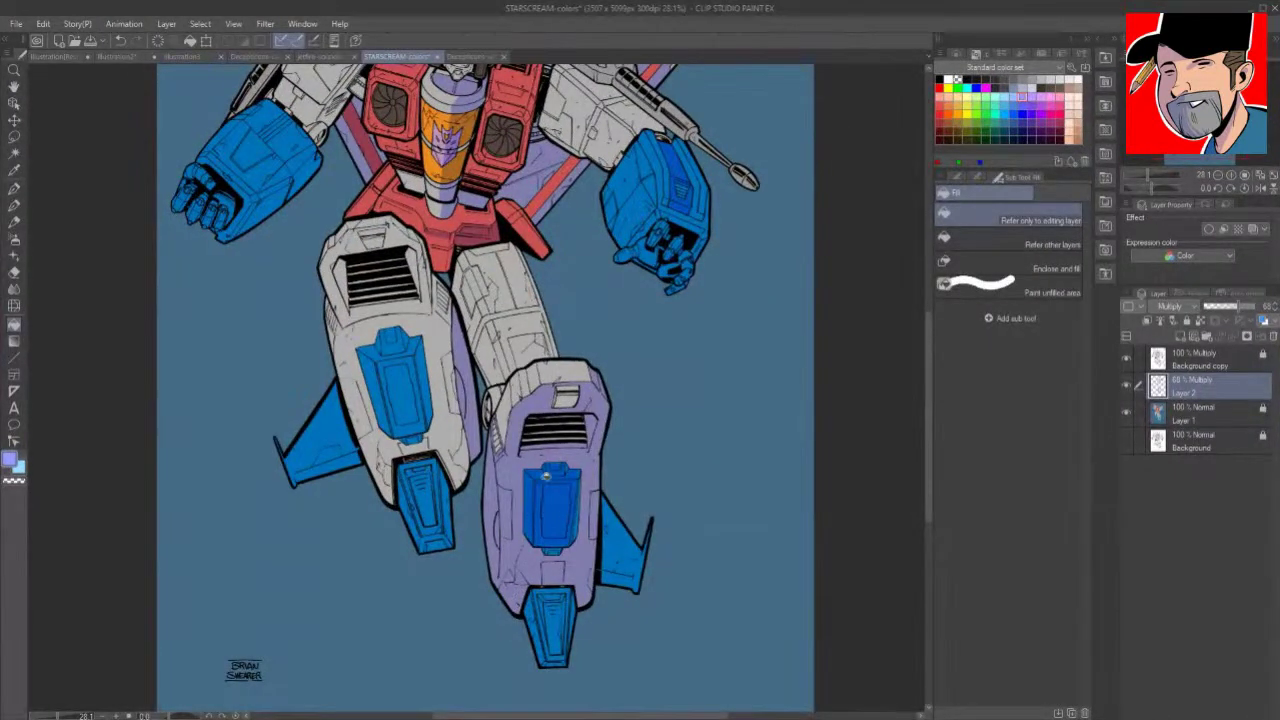
pyautogui.click(544, 641)
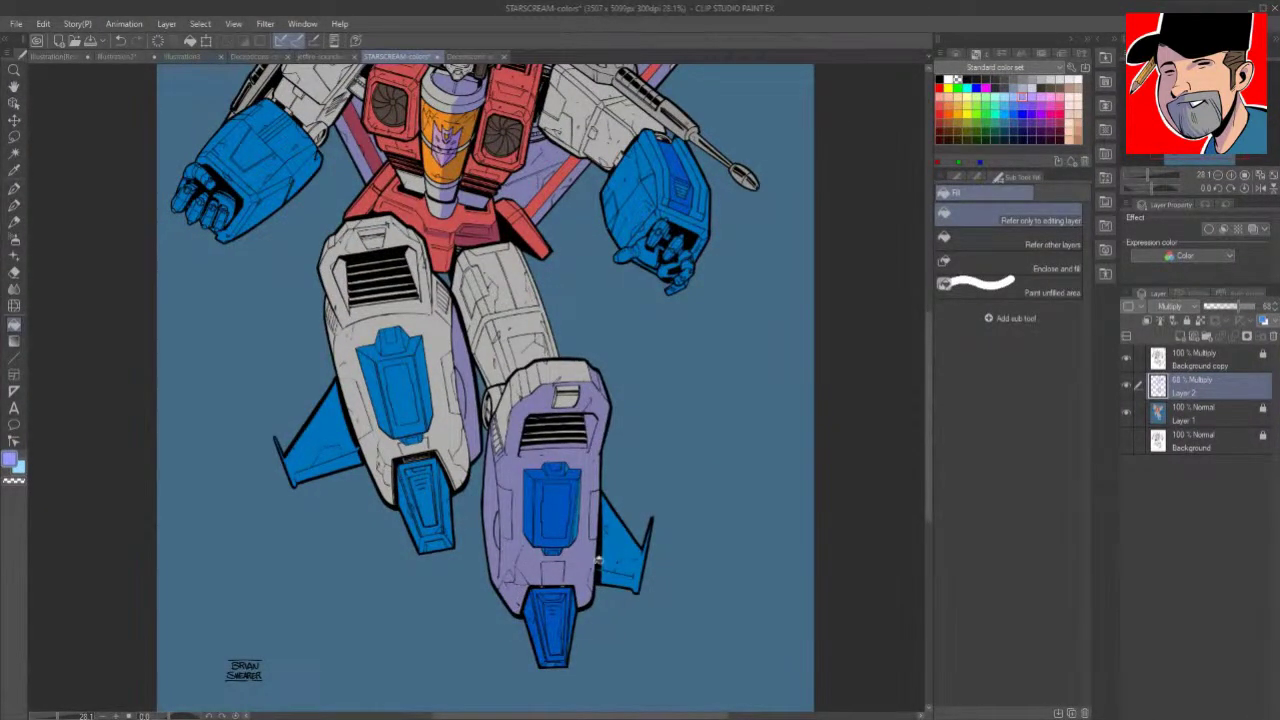
pyautogui.click(628, 550)
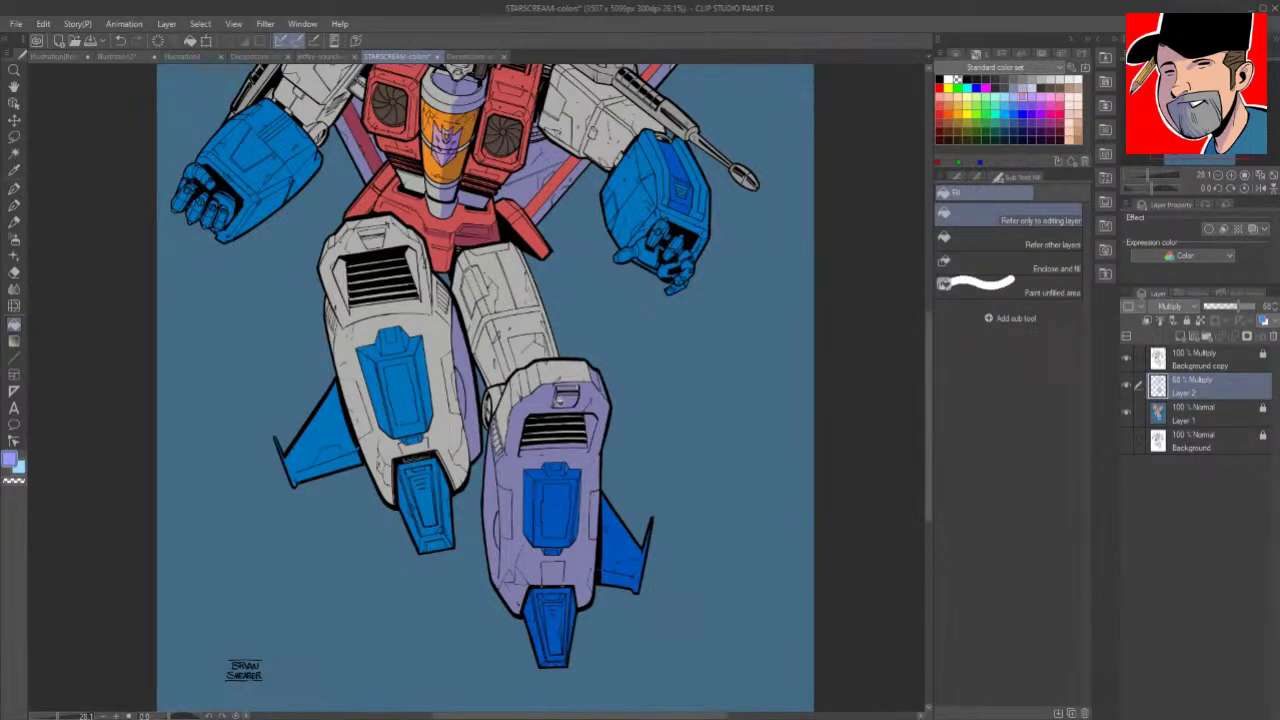
# Step: Shade the left leg's foot panels, the recess beside the knee and the inner sides of the knee vent
pyautogui.click(430, 498)
pyautogui.click(448, 499)
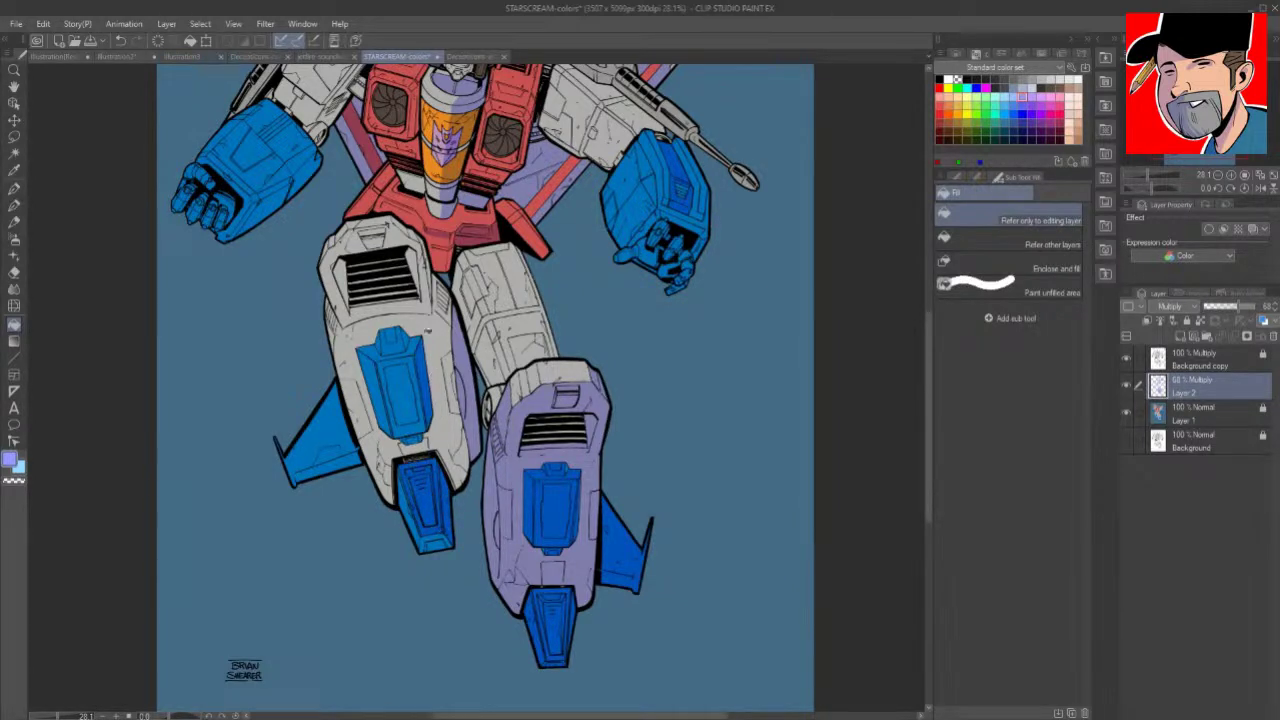
pyautogui.click(447, 306)
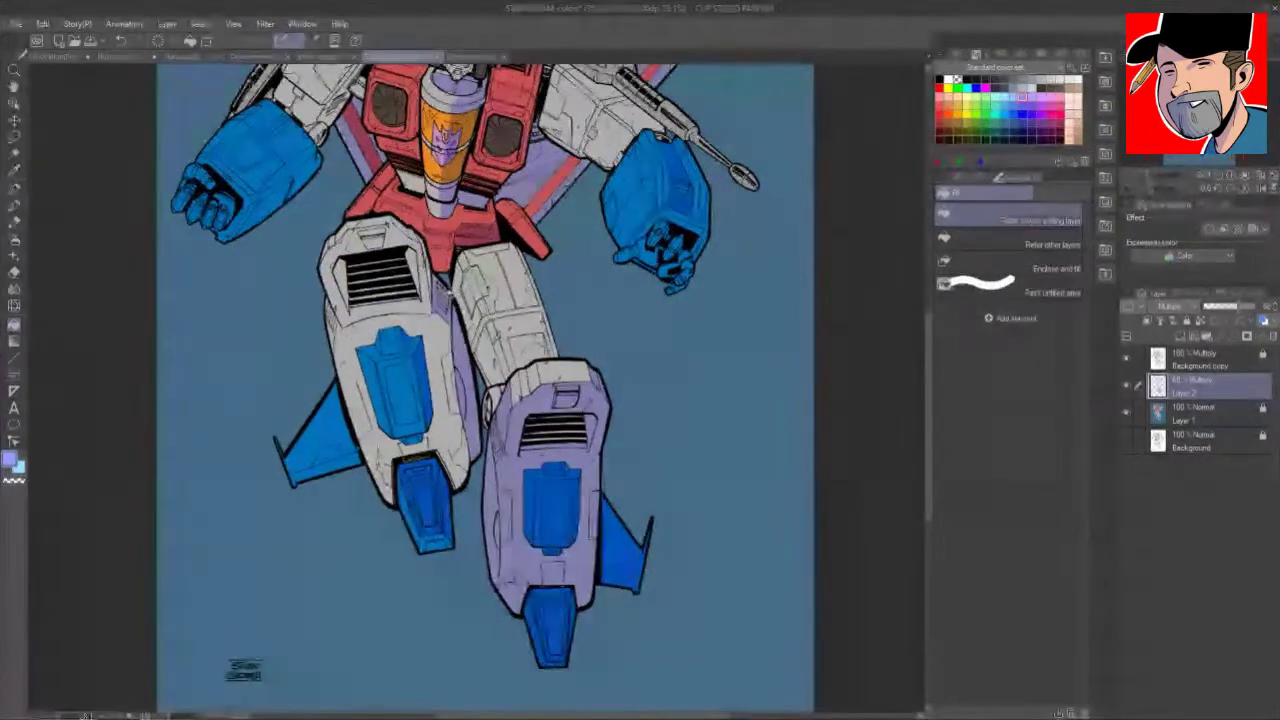
pyautogui.click(435, 268)
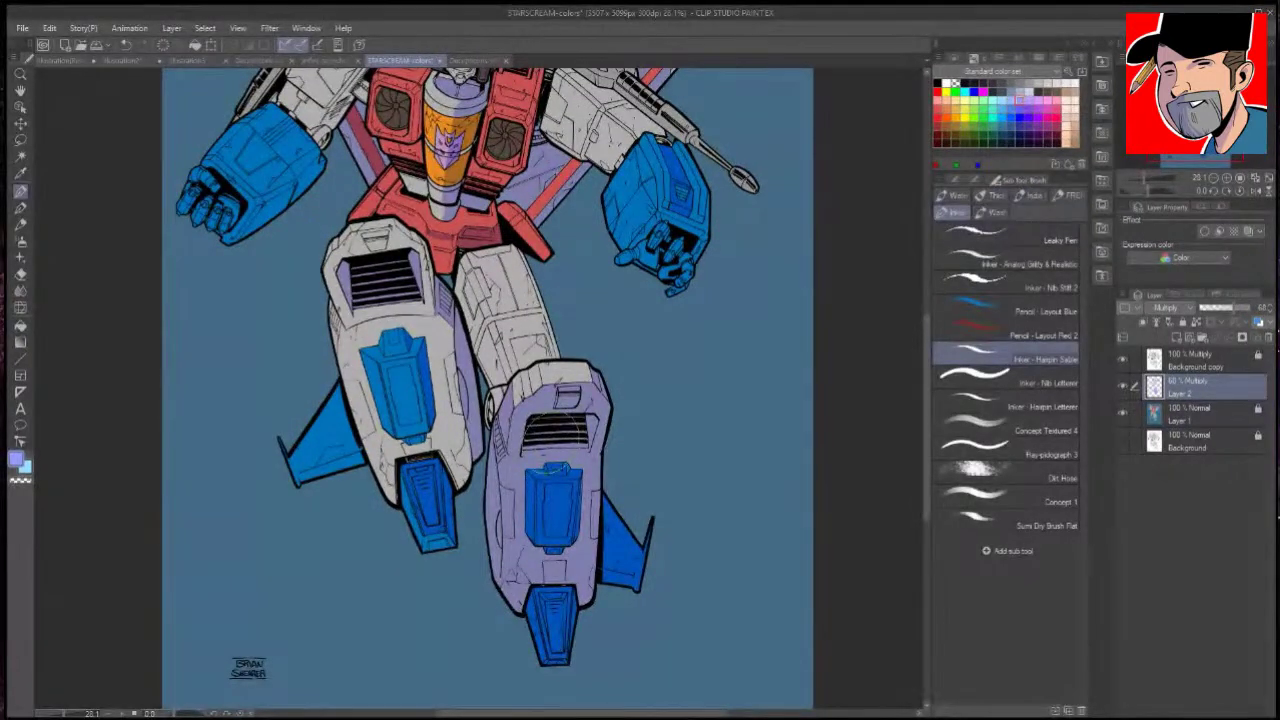
# Step: Paint light purple shading along the underside of the left upper arm and over its elbow joint
pyautogui.hotkey('ctrl', 'space')
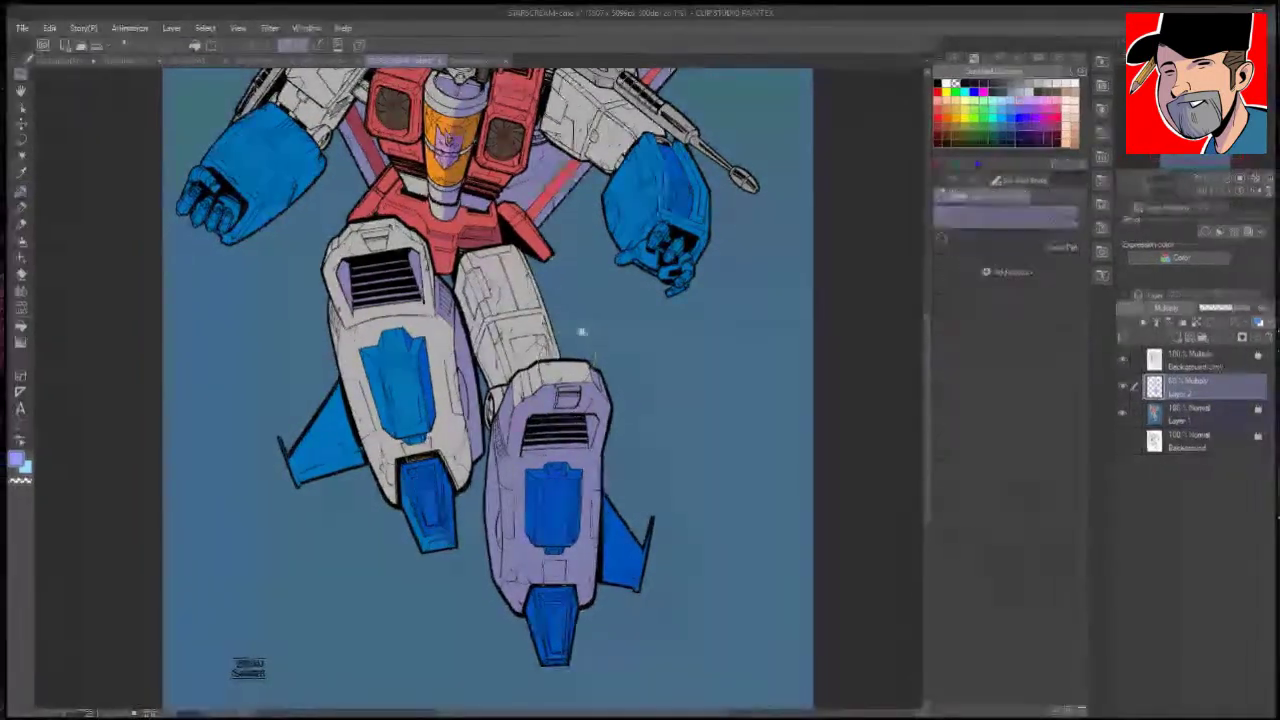
pyautogui.moveTo(582, 329); pyautogui.dragTo(520, 329)
pyautogui.press('space')
pyautogui.moveTo(636, 202); pyautogui.dragTo(630, 296)
pyautogui.moveTo(726, 401); pyautogui.dragTo(710, 454)
pyautogui.hotkey('ctrl', 'space')
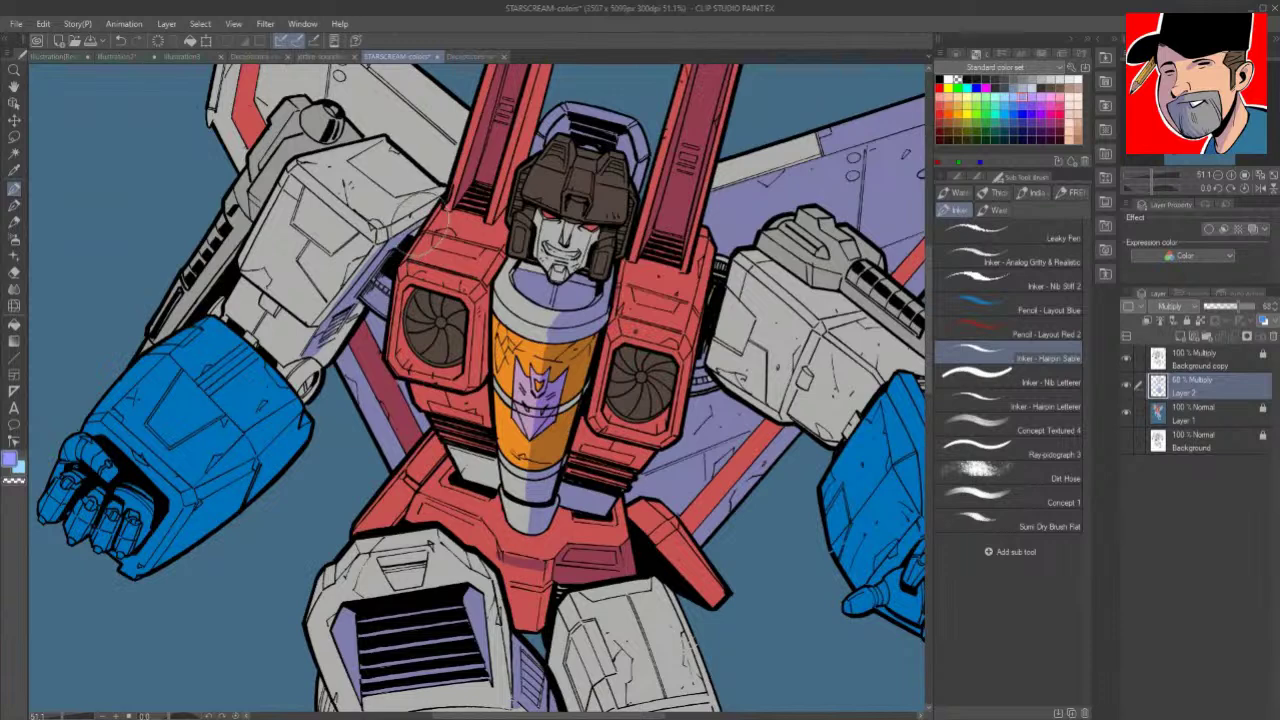
pyautogui.moveTo(420, 222)
pyautogui.mouseDown()
pyautogui.moveTo(350, 262)
pyautogui.moveTo(302, 360)
pyautogui.moveTo(386, 290)
pyautogui.mouseUp()
pyautogui.moveTo(310, 365)
pyautogui.mouseDown()
pyautogui.moveTo(290, 385)
pyautogui.moveTo(295, 400)
pyautogui.moveTo(285, 379)
pyautogui.mouseUp()
pyautogui.press('g')
pyautogui.click(268, 425)
pyautogui.click(222, 510)
pyautogui.hotkey('ctrl', 'z')
pyautogui.hotkey('ctrl', 'z')
# Step: Outline the shadow edge across the left blue forearm and fill its lower side with light purple
pyautogui.press('p')
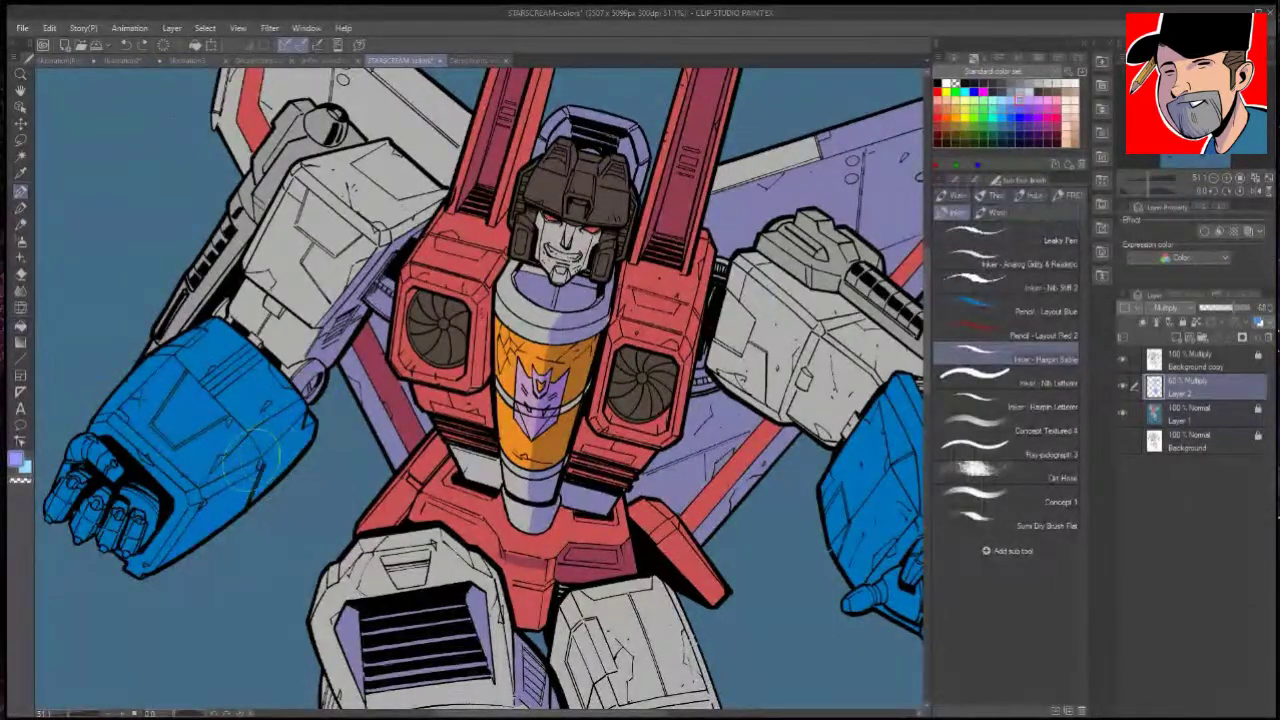
pyautogui.moveTo(218, 470); pyautogui.dragTo(270, 426)
pyautogui.press('g')
pyautogui.click(282, 436)
pyautogui.click(230, 503)
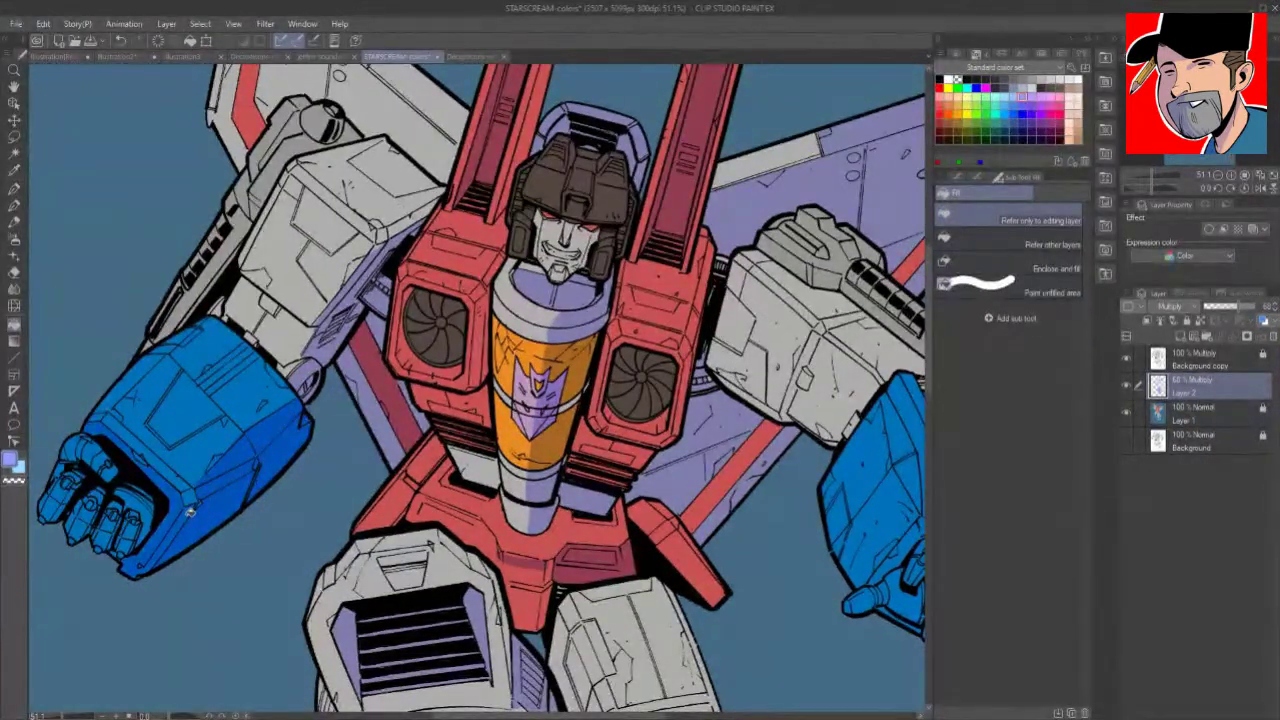
# Step: Shade the recessed turbine fan in the right chest block with light purple
pyautogui.press('b')
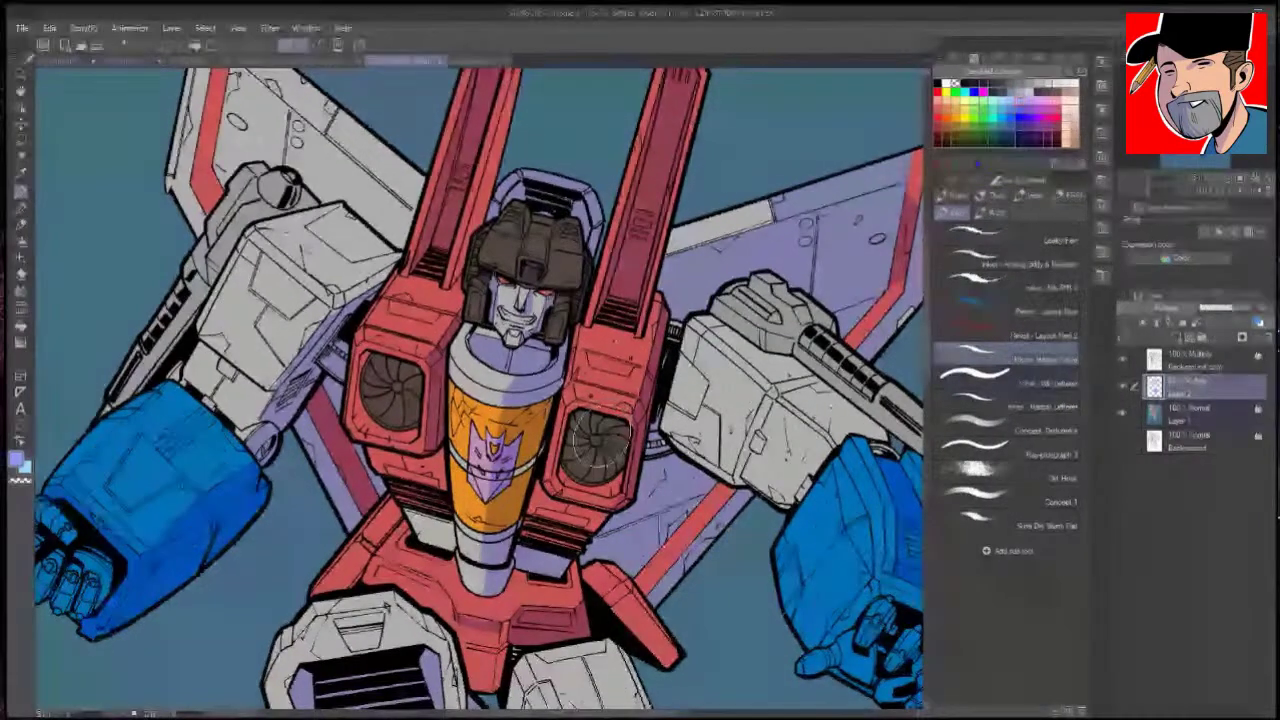
pyautogui.press('g')
pyautogui.click(587, 460)
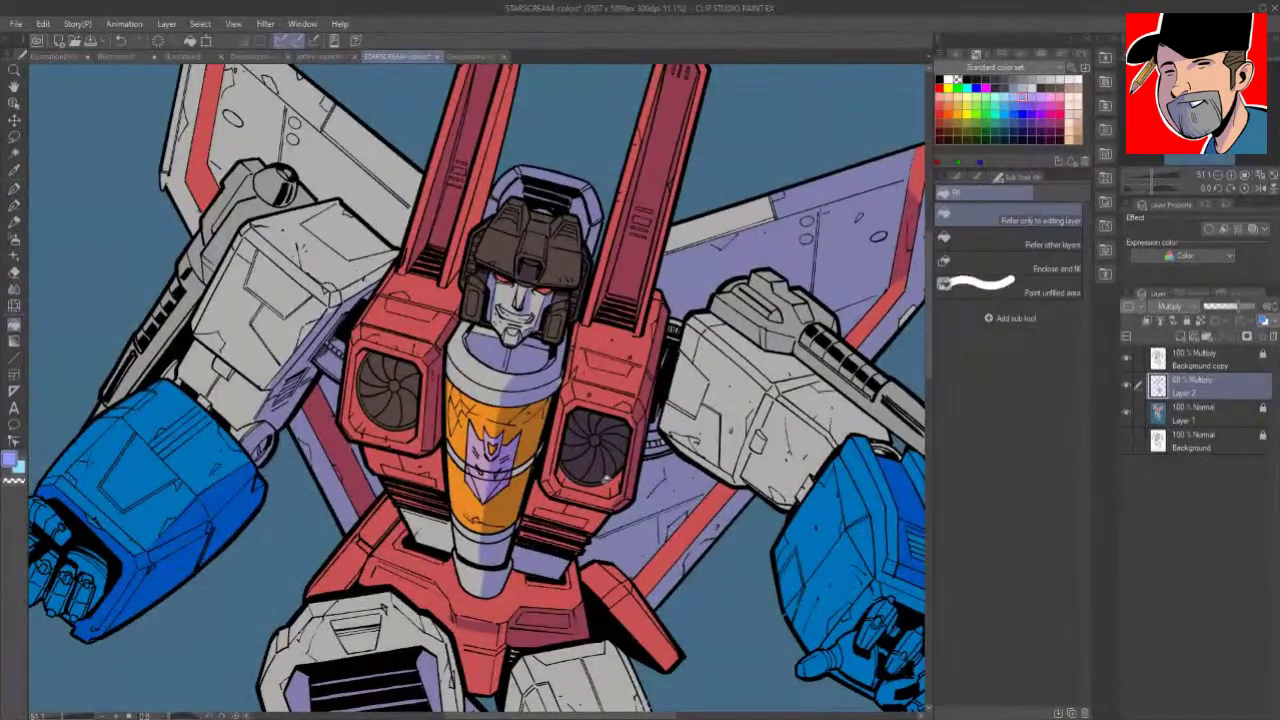
# Step: Shade the inner frame and all the fan blades of the left chest turbine with light purple
pyautogui.click(402, 432)
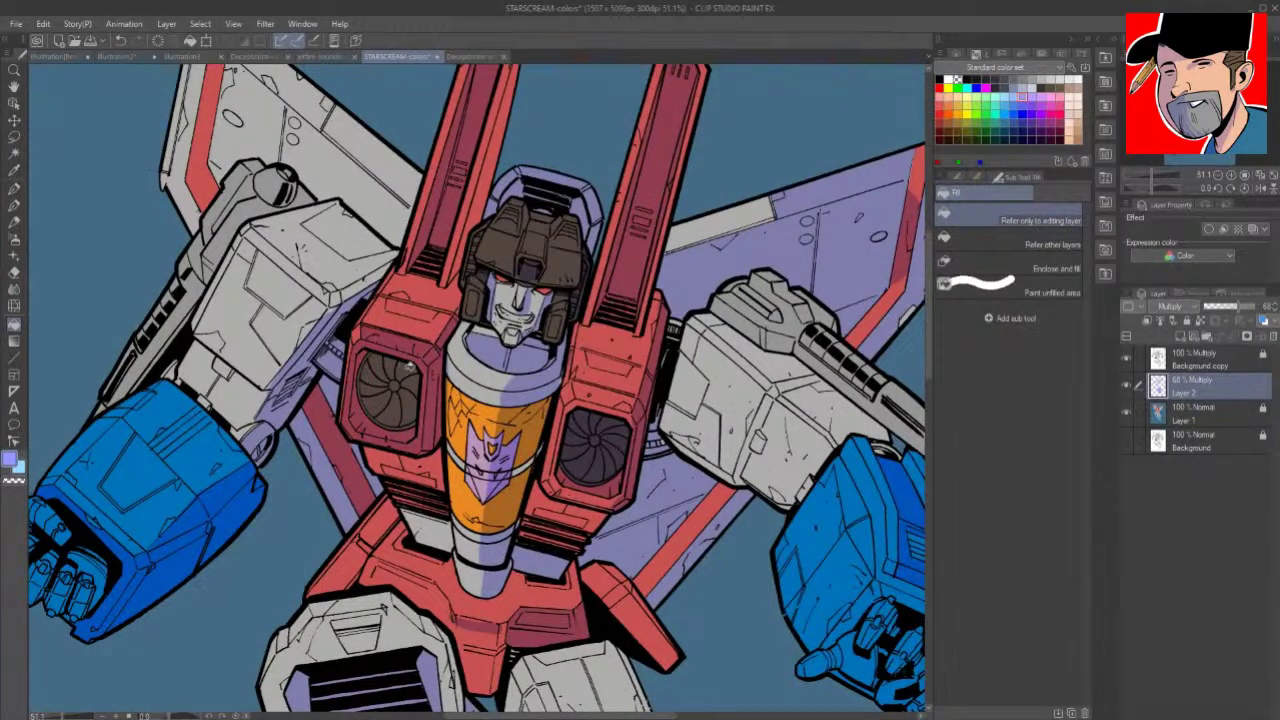
pyautogui.press('p')
pyautogui.hotkey('ctrl', 'z')
pyautogui.hotkey('ctrl', 'space')
pyautogui.moveTo(403, 407); pyautogui.dragTo(456, 349)
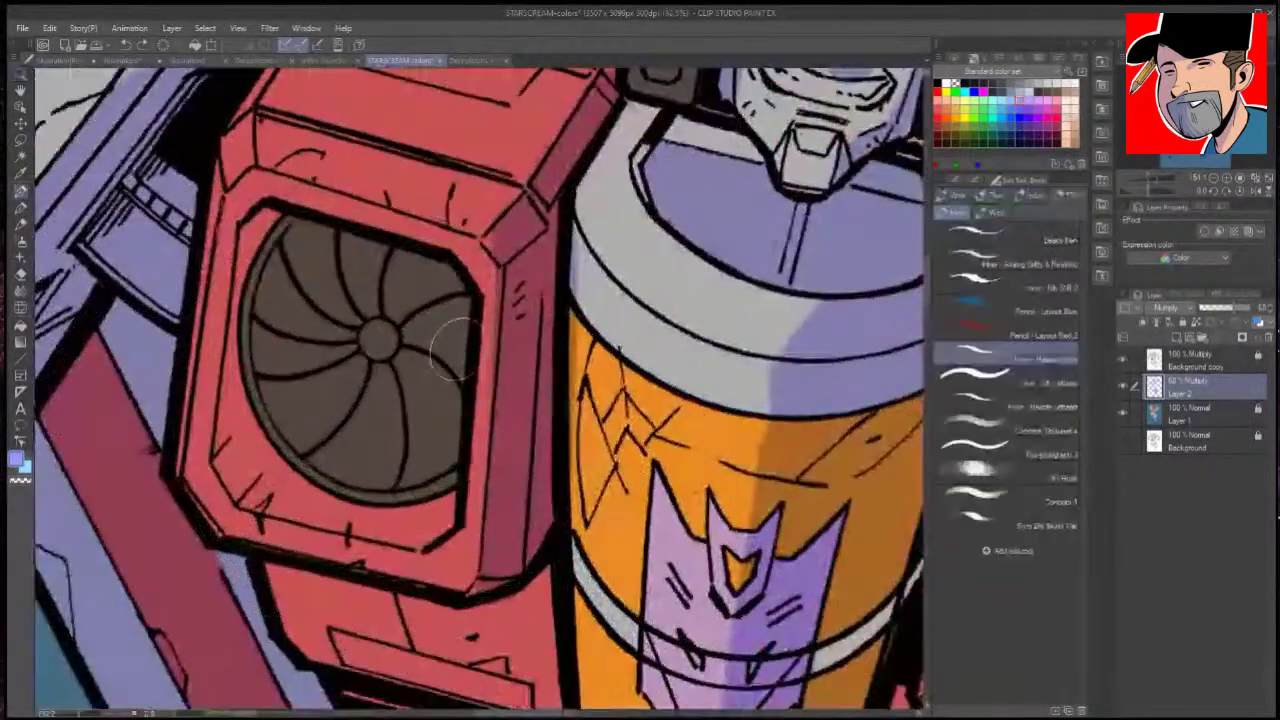
pyautogui.press('g')
pyautogui.click(449, 489)
pyautogui.click(429, 409)
pyautogui.click(345, 430)
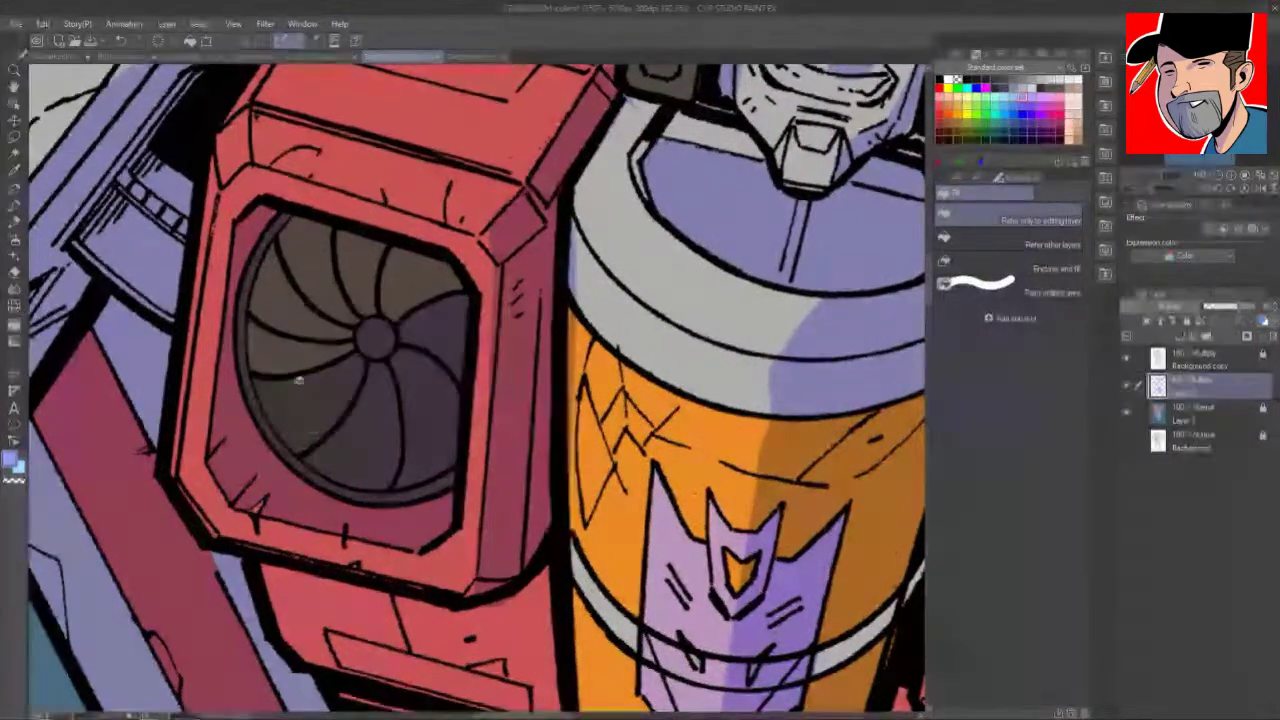
pyautogui.moveTo(313, 430); pyautogui.dragTo(426, 314)
pyautogui.hotkey('ctrl', 'space')
pyautogui.moveTo(641, 368); pyautogui.dragTo(601, 366)
# Step: Examine the shading on the shoulder fins, helmet, chest and arms up close
pyautogui.press('p')
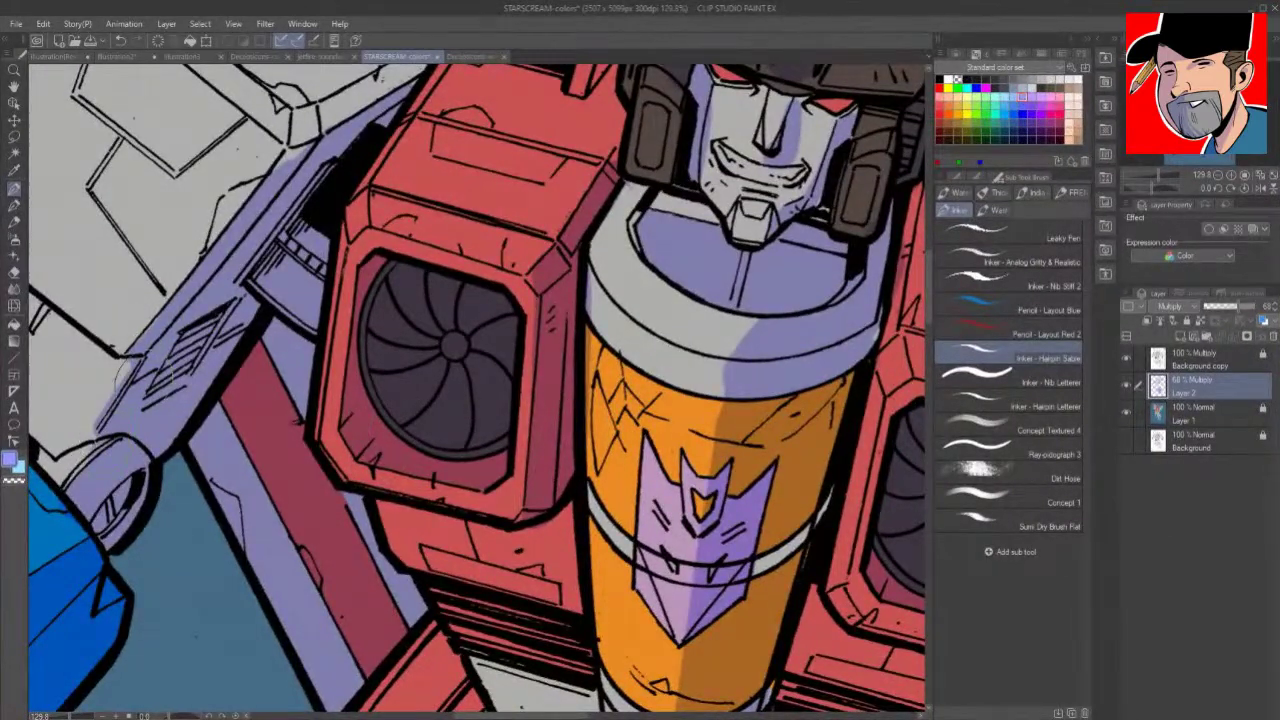
pyautogui.press('space')
pyautogui.moveTo(466, 223); pyautogui.dragTo(163, 584)
pyautogui.moveTo(359, 362); pyautogui.dragTo(369, 553)
pyautogui.press('g')
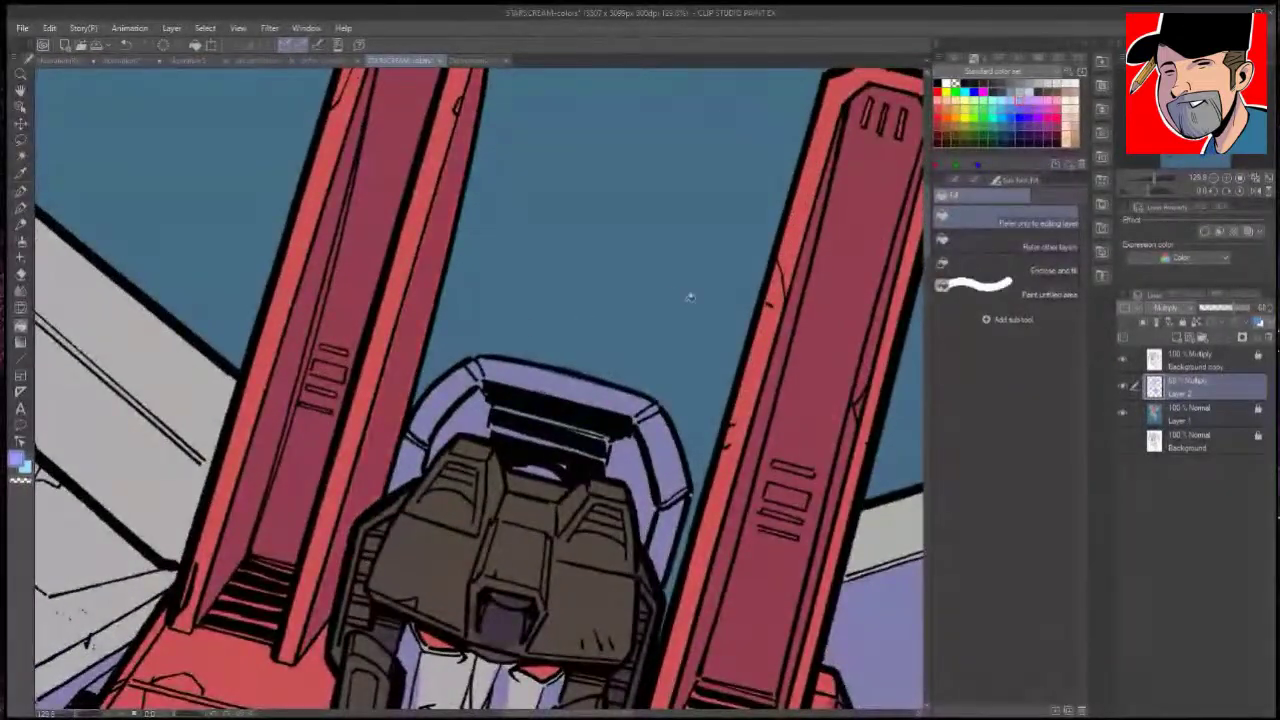
pyautogui.hotkey('ctrl', 'space')
pyautogui.moveTo(690, 347); pyautogui.dragTo(612, 352)
pyautogui.press('space')
pyautogui.moveTo(845, 449); pyautogui.dragTo(754, 363)
pyautogui.moveTo(793, 458); pyautogui.dragTo(787, 338)
pyautogui.press('p')
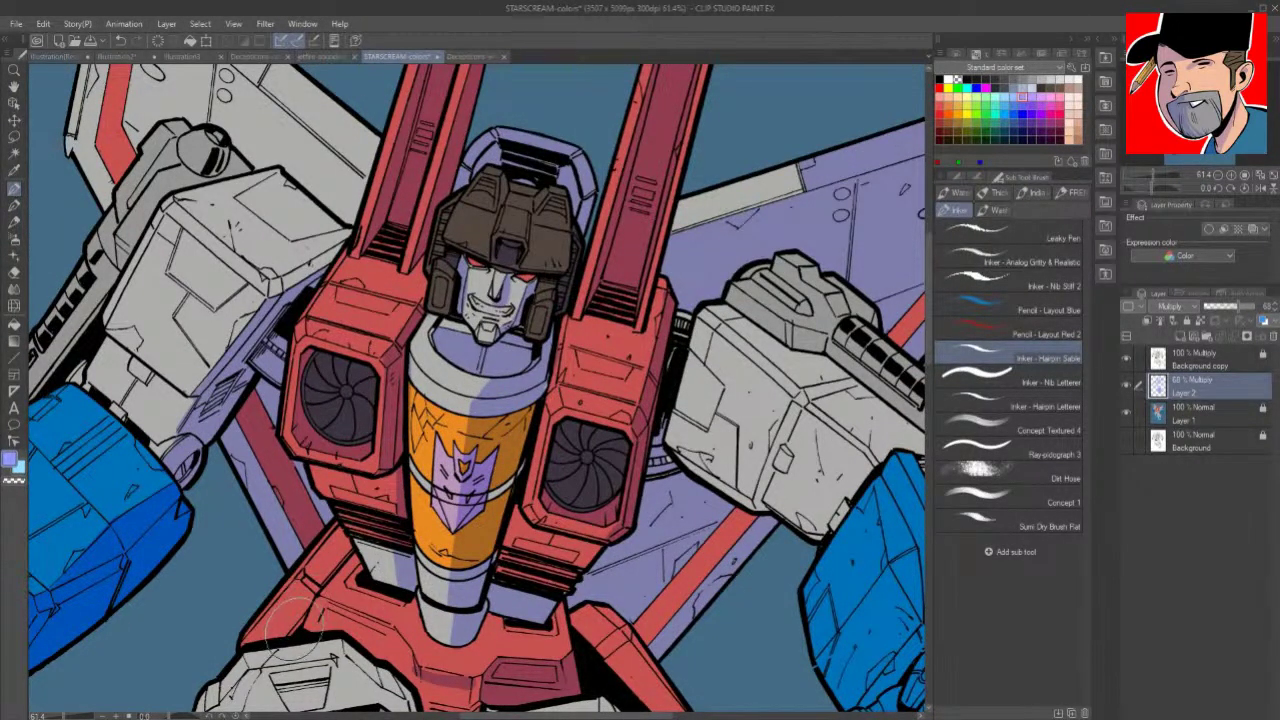
# Step: Raise the opacity of the Multiply shading layer to 78%
pyautogui.press('space')
pyautogui.moveTo(531, 373); pyautogui.dragTo(745, 393)
pyautogui.hotkey('ctrl', 'space')
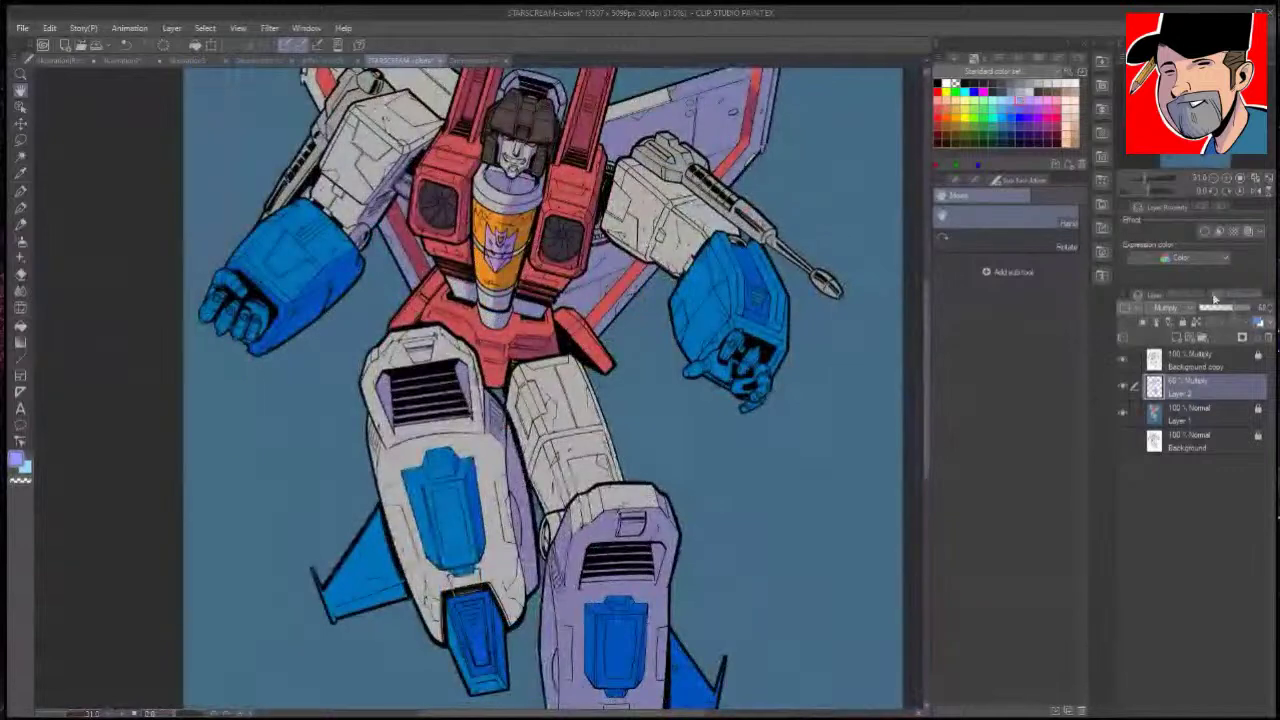
pyautogui.moveTo(1245, 311); pyautogui.dragTo(1246, 312)
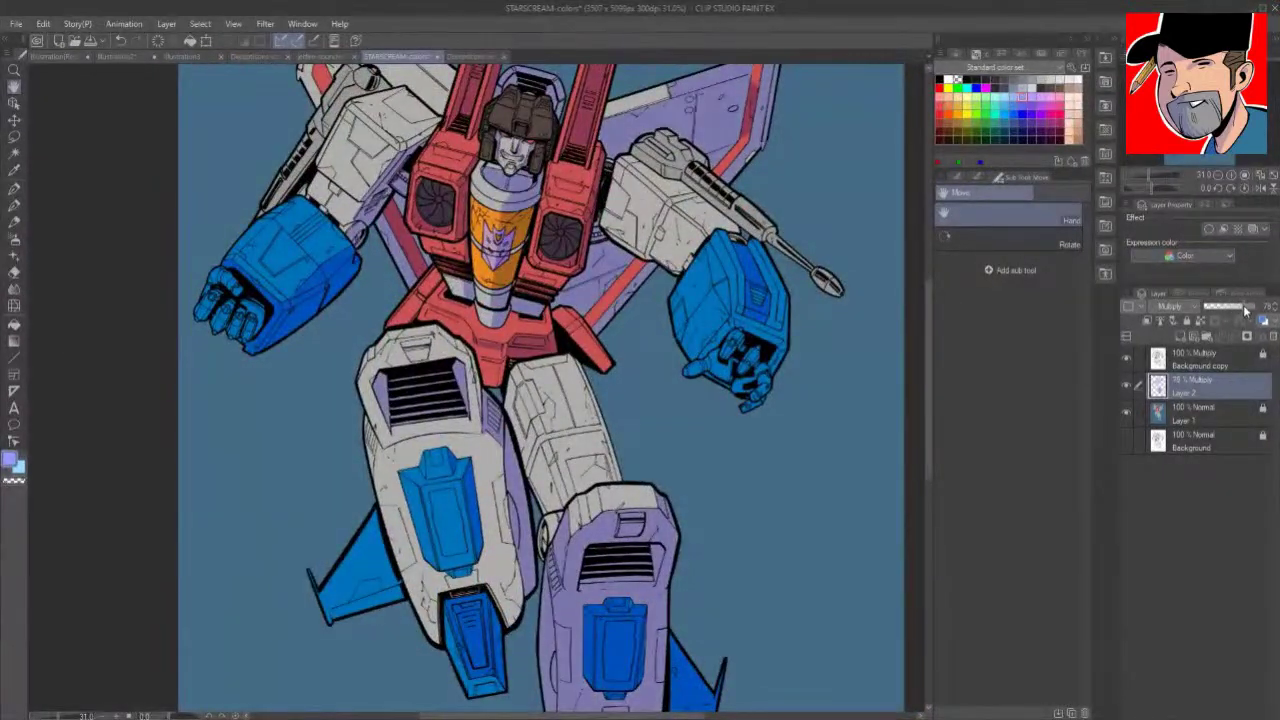
# Step: Shade the front and side panels of the right upper thigh with light purple fills
pyautogui.press('g')
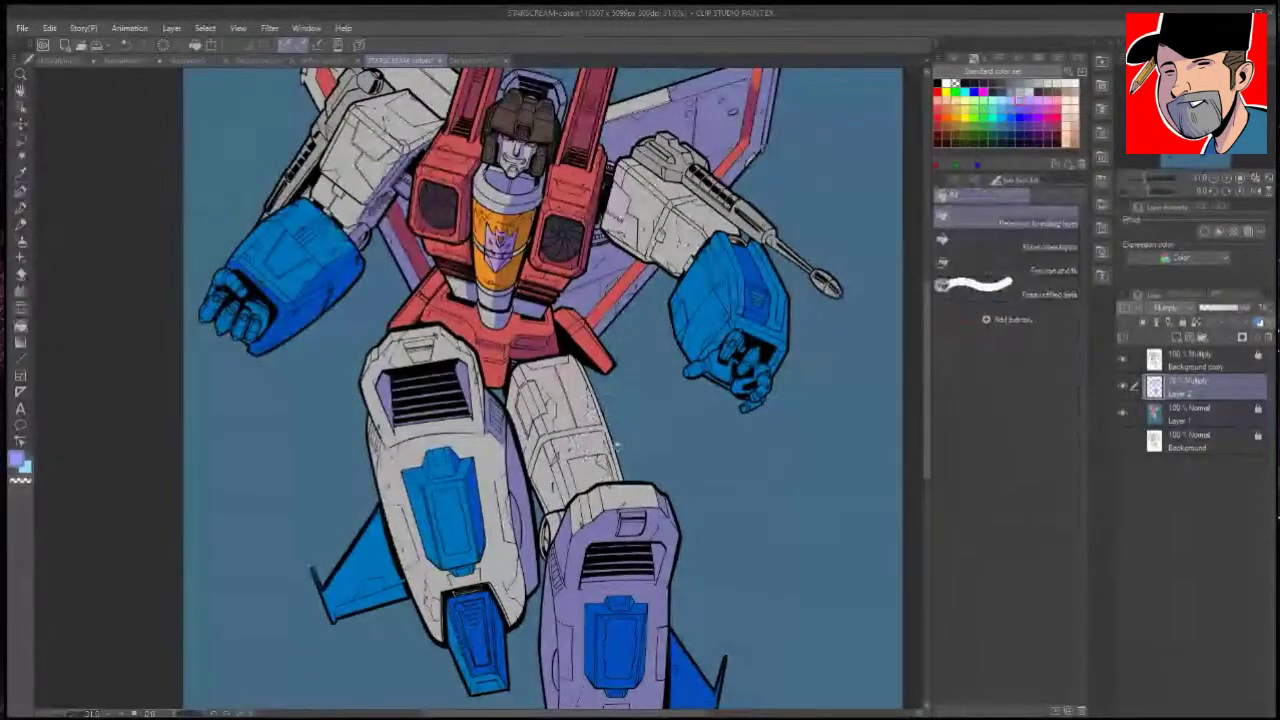
pyautogui.click(615, 445)
pyautogui.hotkey('ctrl', 'z')
pyautogui.press('p')
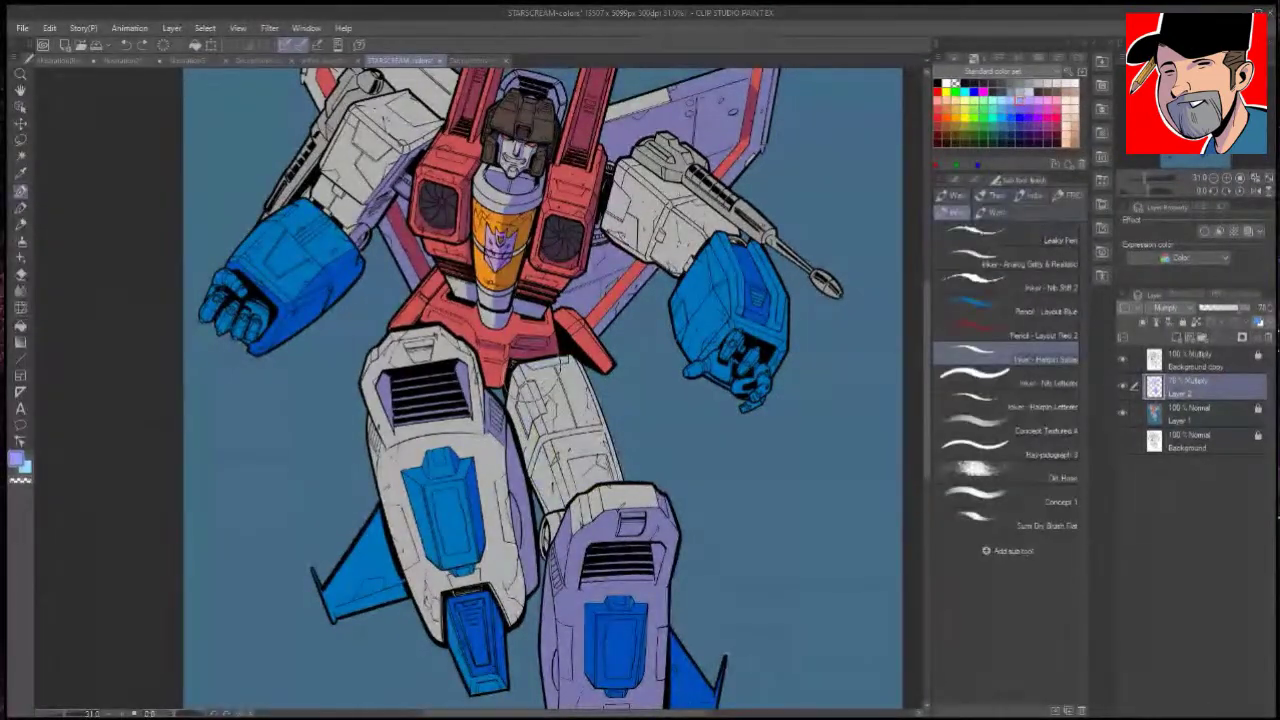
pyautogui.press('g')
pyautogui.click(600, 420)
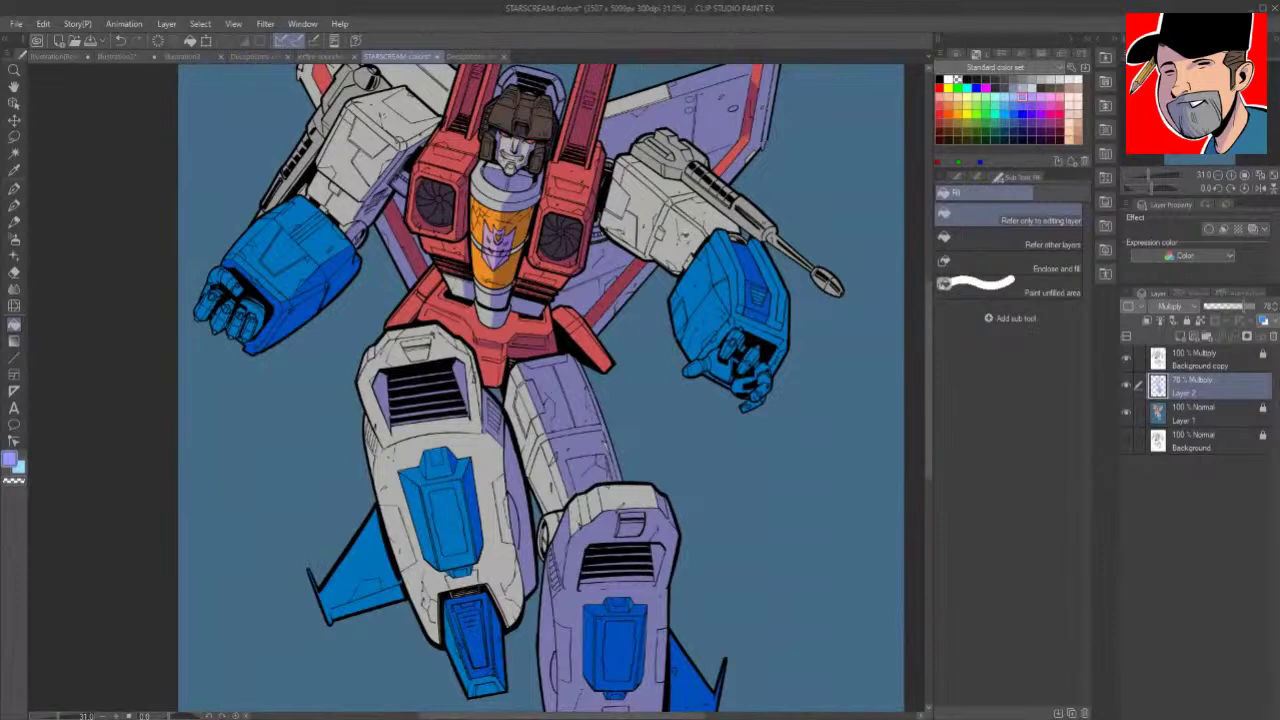
# Step: Shade the outer side panels and the rim above the hand on the right blue forearm with light purple
pyautogui.press('p')
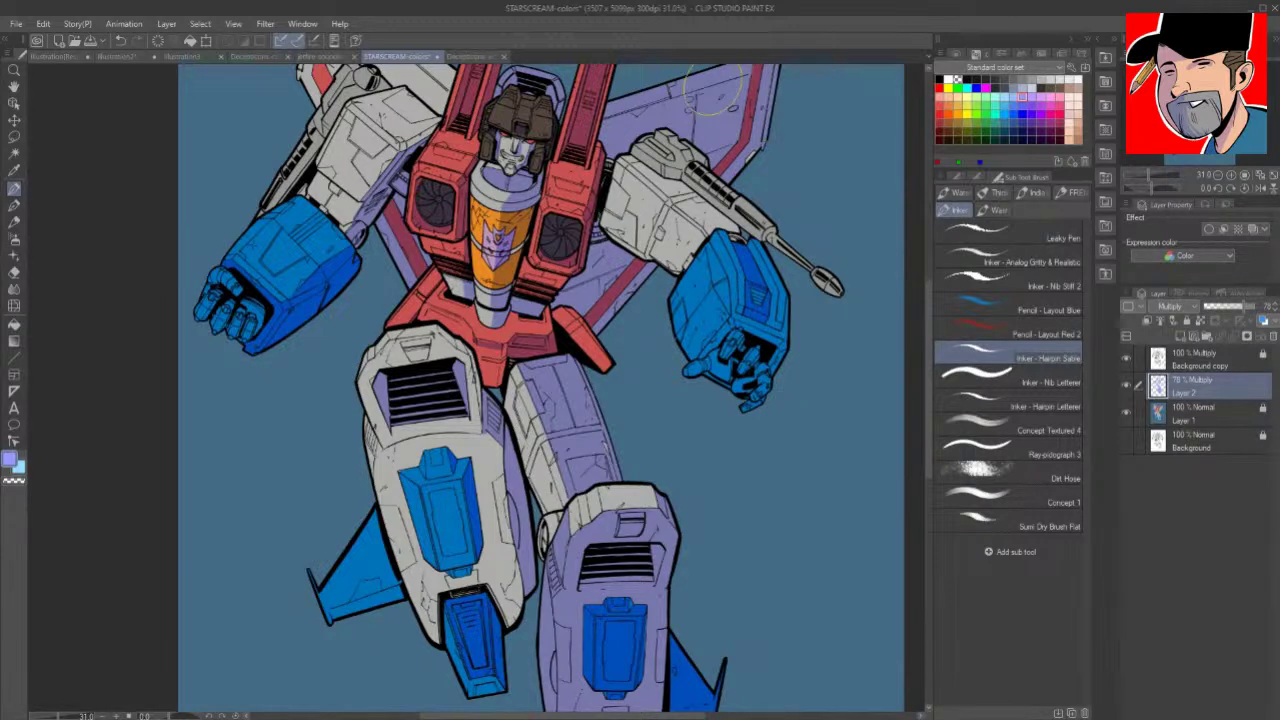
pyautogui.moveTo(784, 299)
pyautogui.mouseDown()
pyautogui.moveTo(760, 300)
pyautogui.moveTo(770, 285)
pyautogui.moveTo(755, 300)
pyautogui.mouseUp()
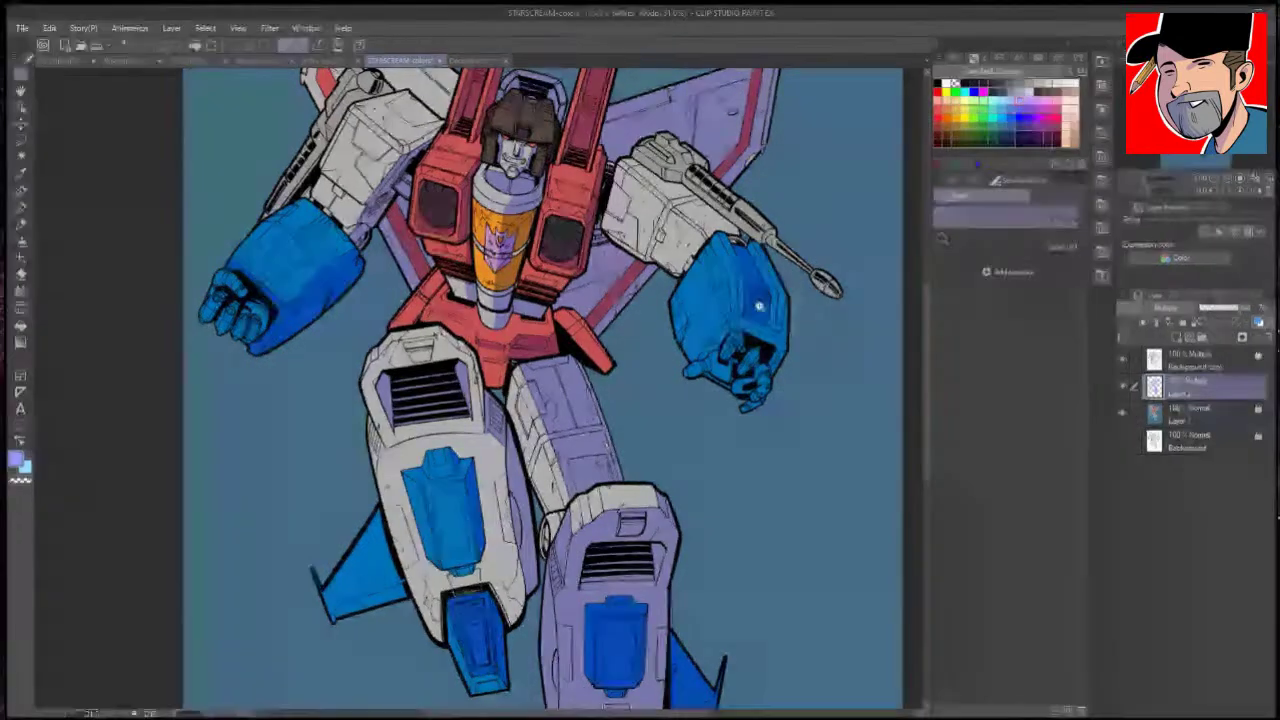
pyautogui.moveTo(759, 307); pyautogui.dragTo(790, 287)
pyautogui.moveTo(830, 383)
pyautogui.mouseDown()
pyautogui.moveTo(749, 366)
pyautogui.moveTo(603, 420)
pyautogui.mouseUp()
pyautogui.press('g')
pyautogui.click(571, 342)
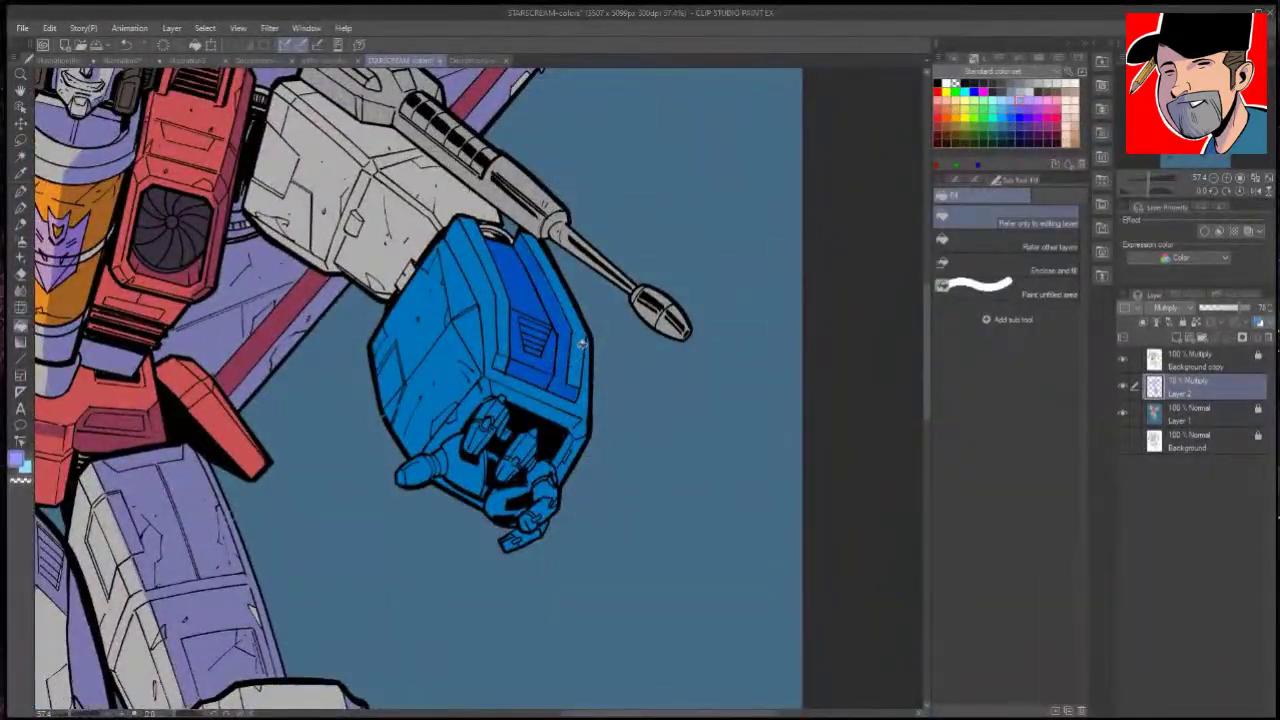
pyautogui.click(583, 343)
pyautogui.click(587, 363)
pyautogui.press('p')
pyautogui.hotkey('ctrl', 'z')
pyautogui.moveTo(493, 380)
pyautogui.mouseDown()
pyautogui.moveTo(563, 410)
pyautogui.moveTo(577, 435)
pyautogui.moveTo(558, 469)
pyautogui.moveTo(567, 462)
pyautogui.mouseUp()
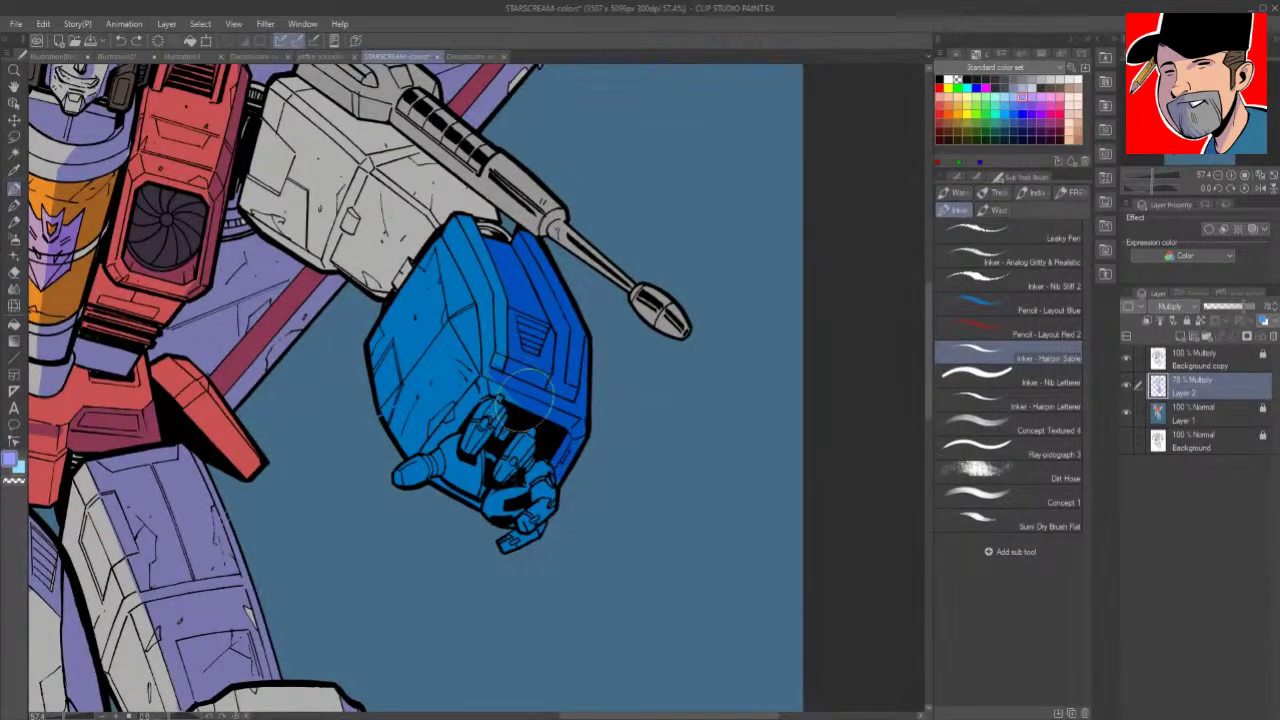
# Step: Shade the top faces of the right upper arm and the barrel of its cannon with light purple
pyautogui.press('g')
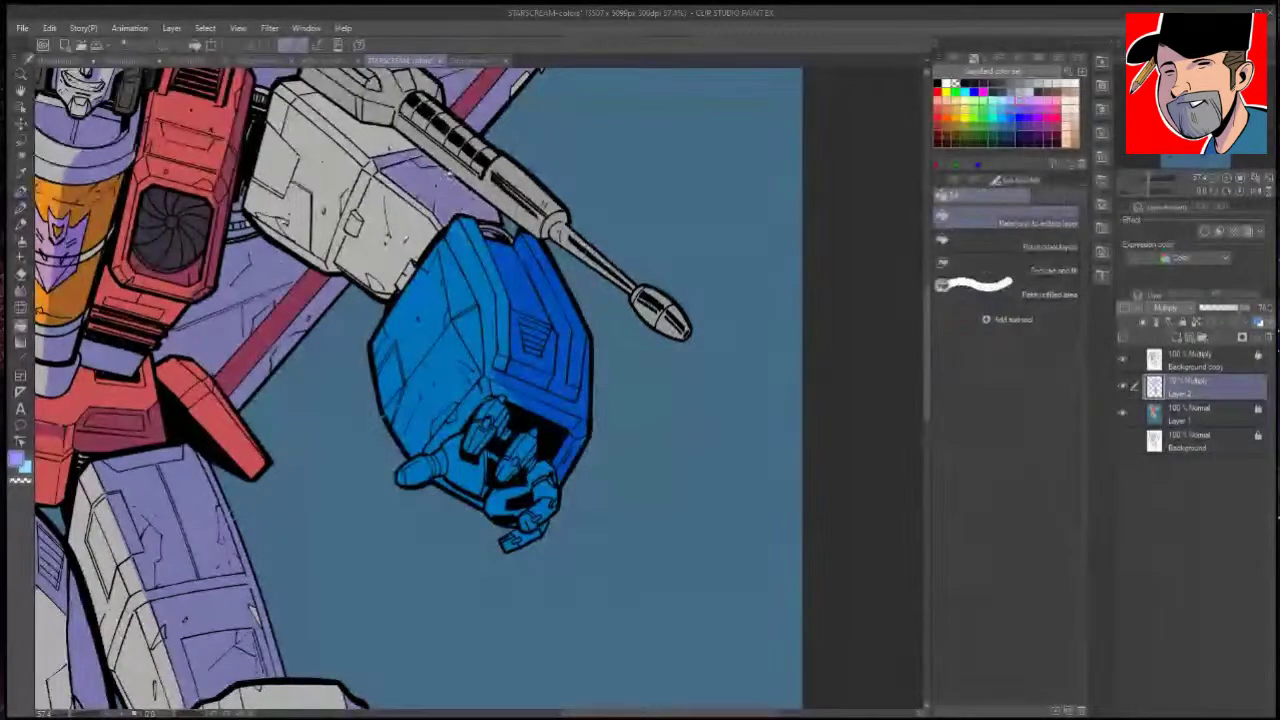
pyautogui.click(335, 120)
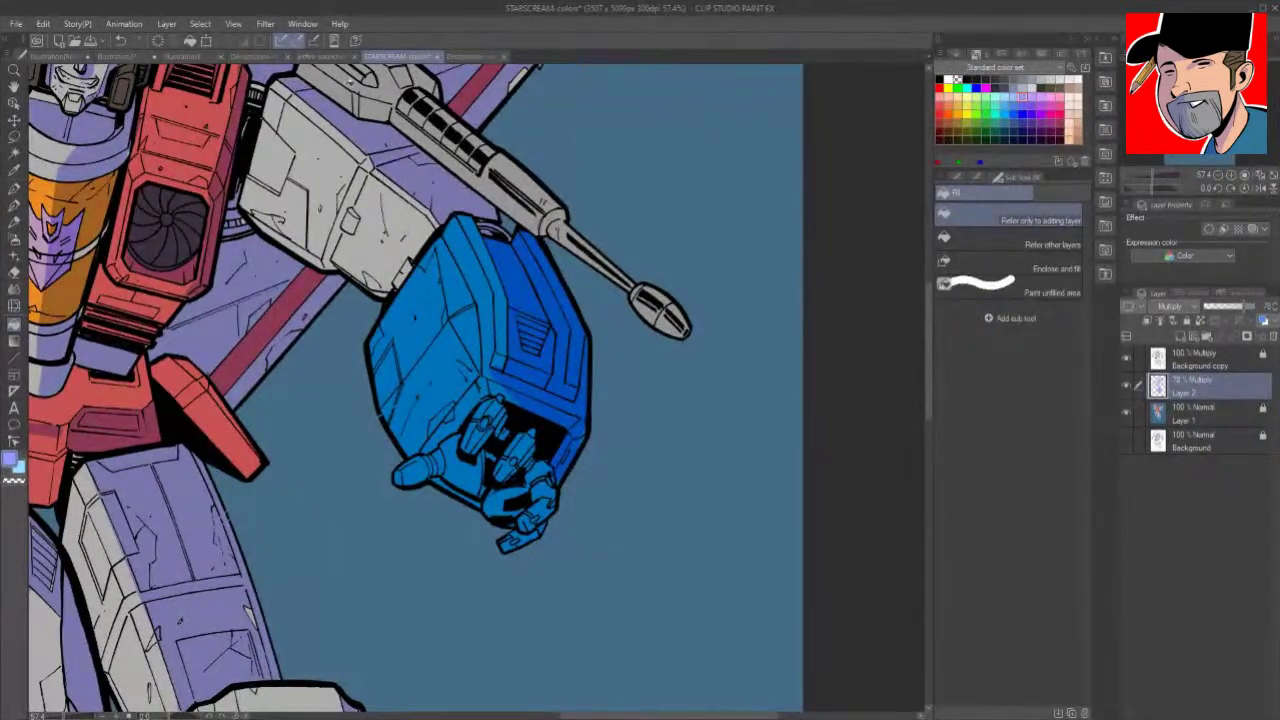
pyautogui.press('space')
pyautogui.moveTo(717, 288); pyautogui.dragTo(732, 424)
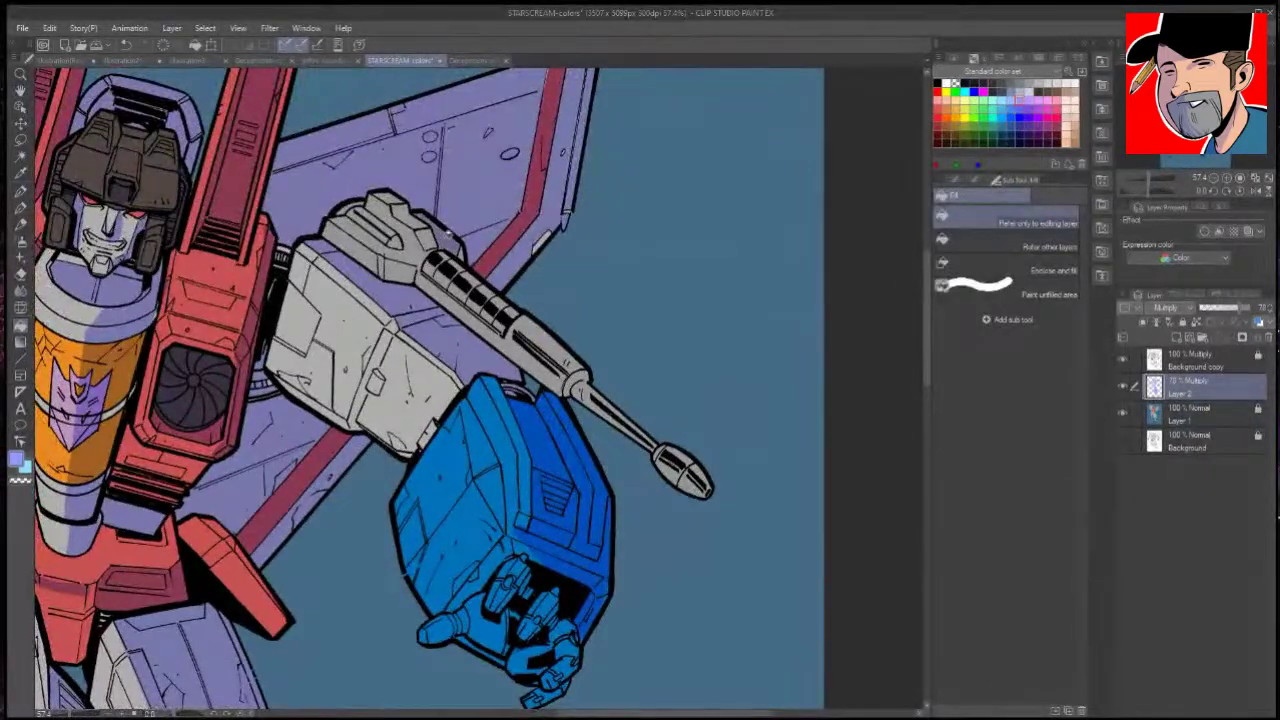
pyautogui.press('p')
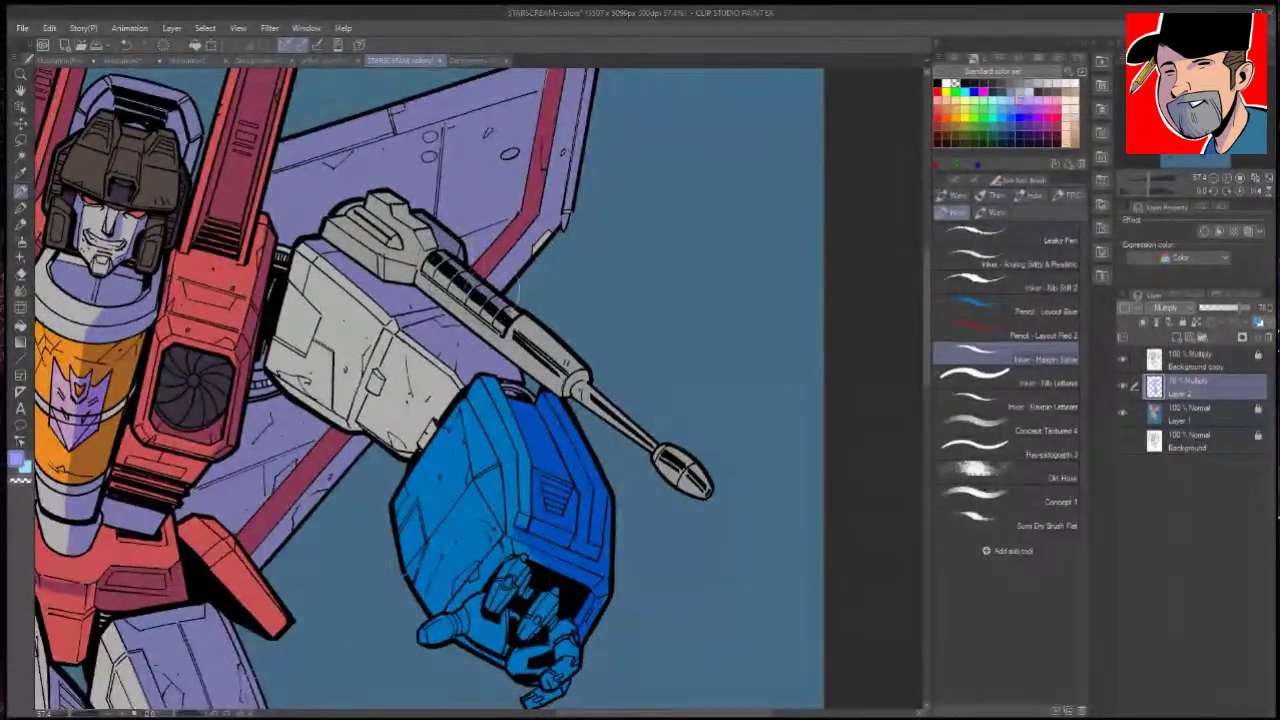
pyautogui.press('g')
pyautogui.click(410, 212)
pyautogui.click(432, 224)
pyautogui.hotkey('ctrl', 'z')
pyautogui.press('p')
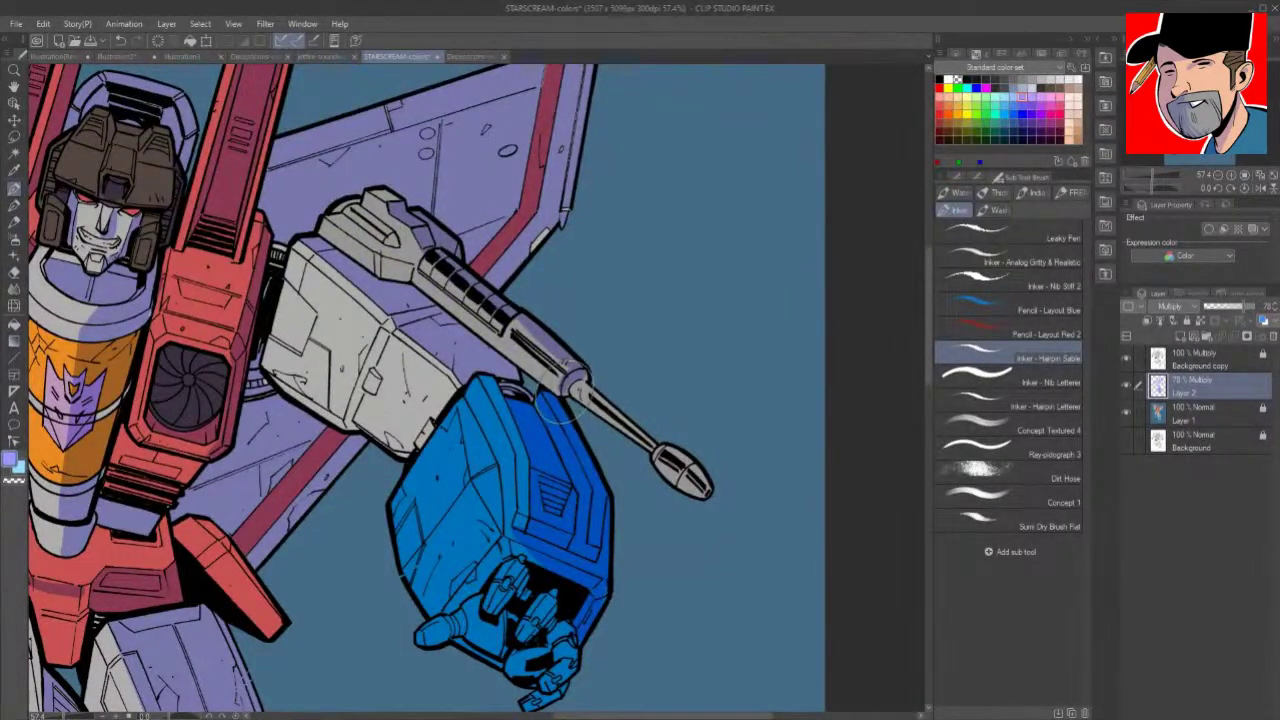
# Step: Brush light purple shading onto the right cannon's housing and the recessed panel edges of the upper arm
pyautogui.moveTo(386, 328)
pyautogui.mouseDown()
pyautogui.moveTo(354, 402)
pyautogui.moveTo(380, 330)
pyautogui.moveTo(355, 440)
pyautogui.moveTo(397, 312)
pyautogui.mouseUp()
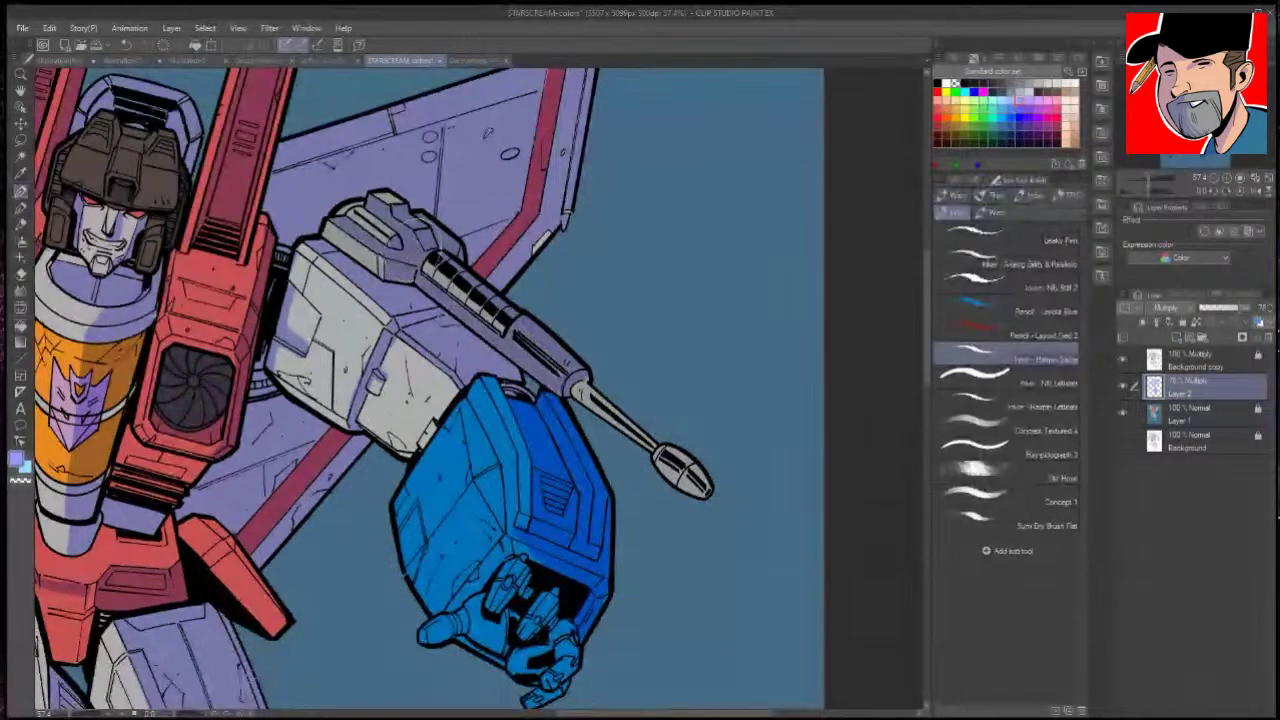
pyautogui.press('g')
pyautogui.press('b')
# Step: Shade the underside of the left arm's cannon barrel and its rounded end cap with light purple
pyautogui.moveTo(740, 346)
pyautogui.keyDown('ctrl'); pyautogui.mouseDown()
pyautogui.moveTo(668, 440)
pyautogui.moveTo(789, 463)
pyautogui.mouseUp(); pyautogui.keyUp('ctrl')
pyautogui.keyDown('ctrl'); pyautogui.moveTo(460, 268); pyautogui.dragTo(515, 222); pyautogui.keyUp('ctrl')
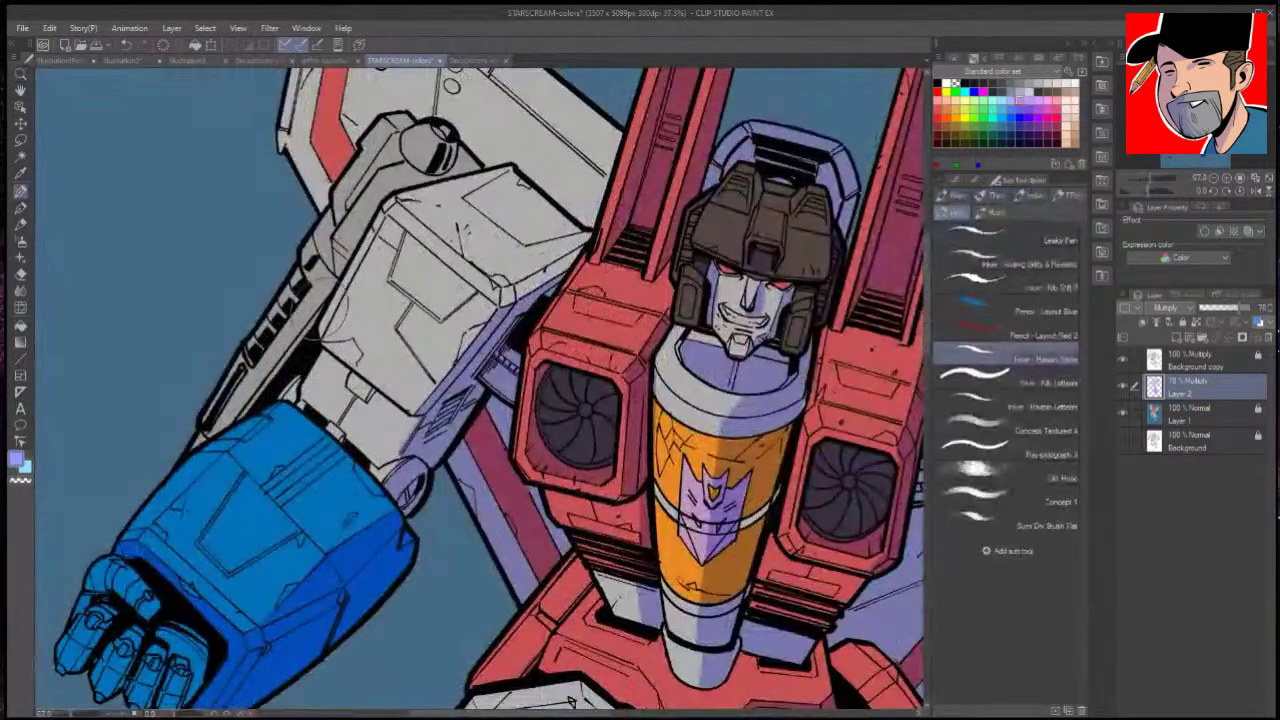
pyautogui.moveTo(322, 290)
pyautogui.mouseDown()
pyautogui.moveTo(214, 440)
pyautogui.moveTo(330, 284)
pyautogui.moveTo(276, 364)
pyautogui.mouseUp()
pyautogui.moveTo(446, 134); pyautogui.dragTo(428, 164)
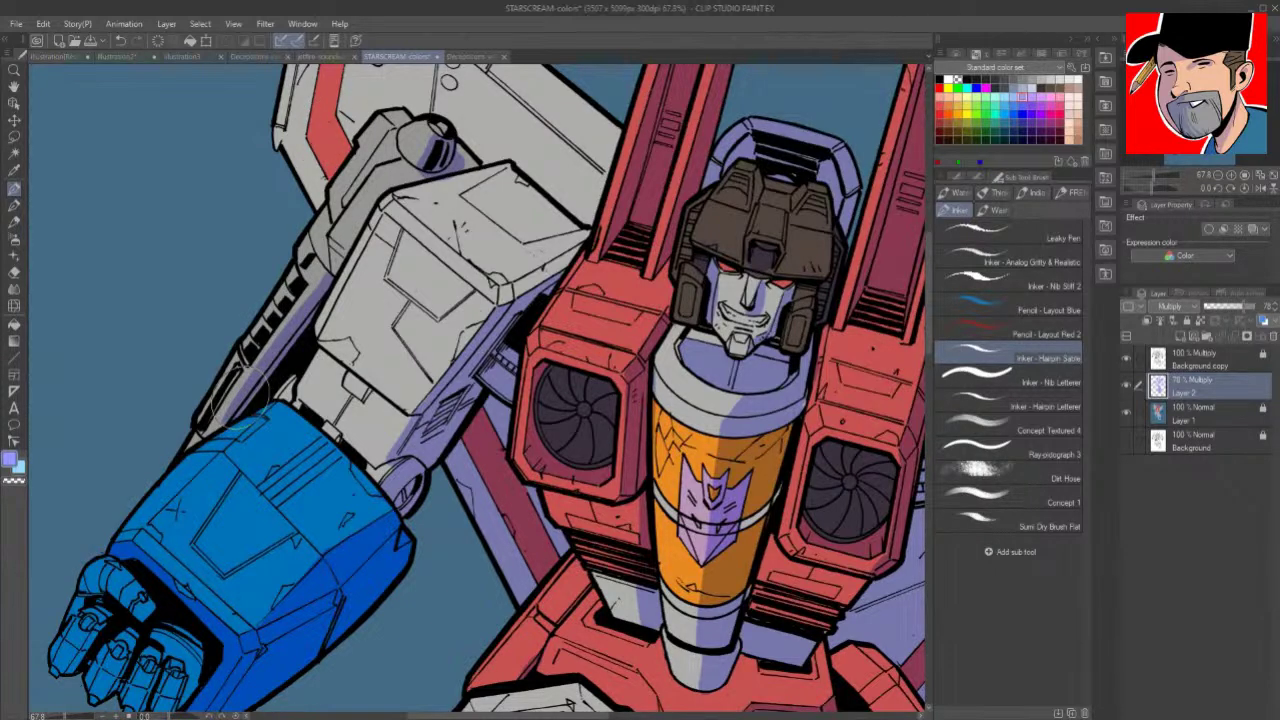
# Step: Save the Starscream drawing
pyautogui.moveTo(760, 345); pyautogui.dragTo(678, 333)
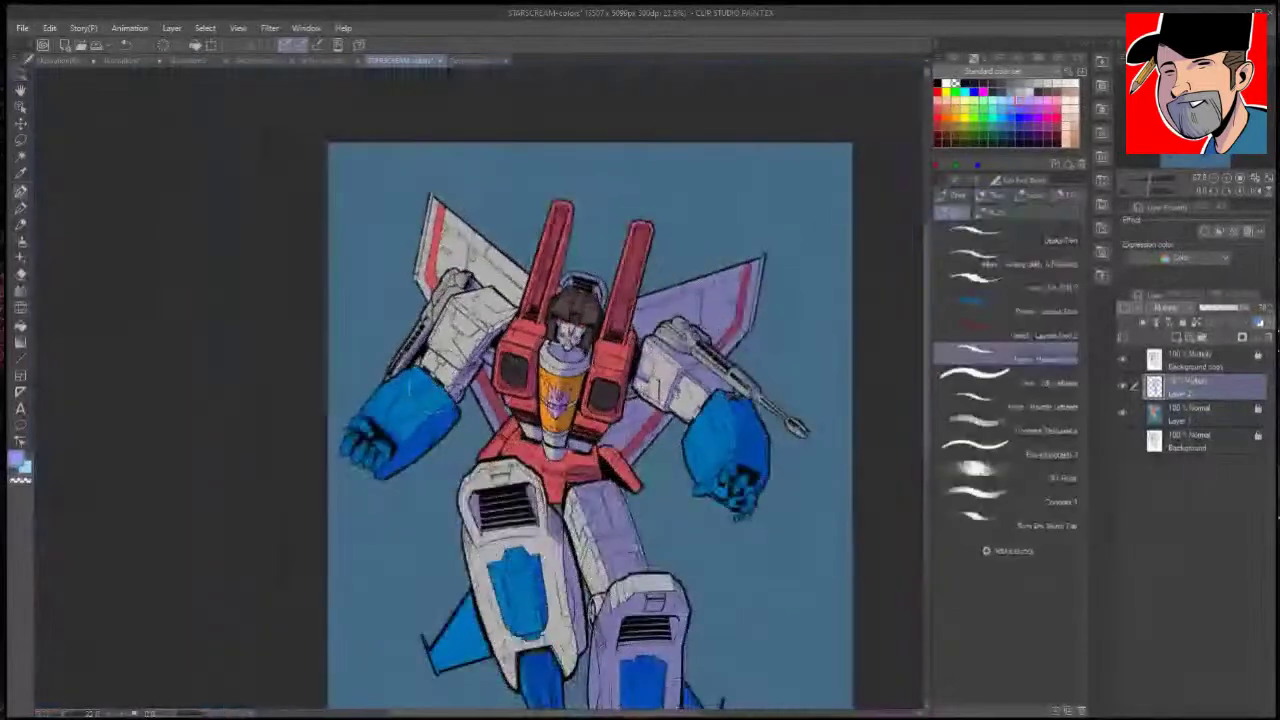
pyautogui.moveTo(852, 482); pyautogui.dragTo(730, 398)
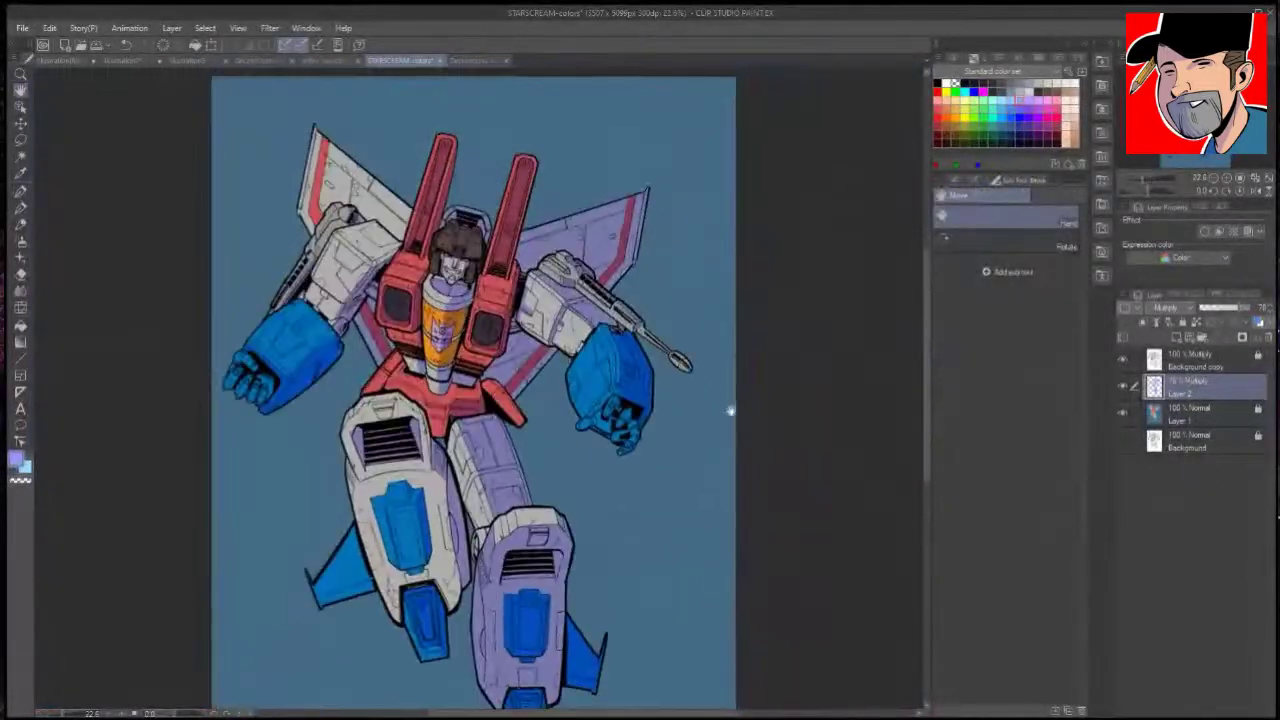
pyautogui.moveTo(730, 398); pyautogui.dragTo(730, 409)
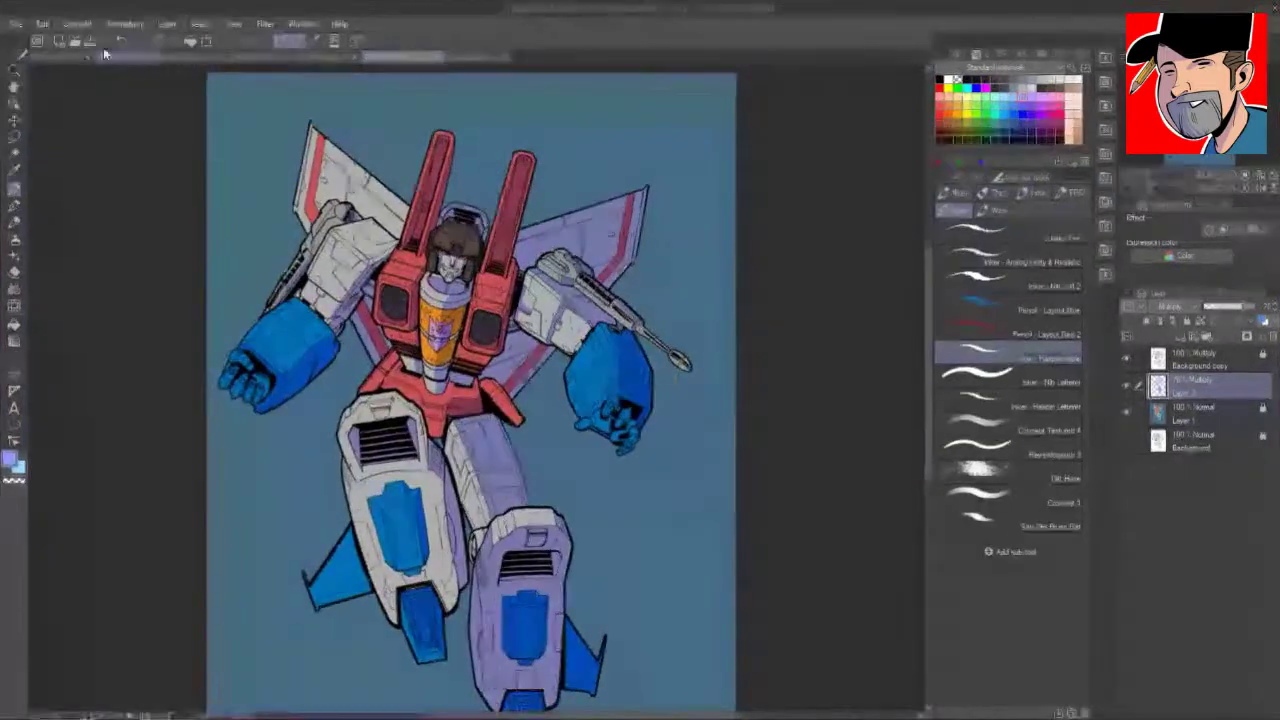
pyautogui.click(97, 44)
pyautogui.click(96, 40)
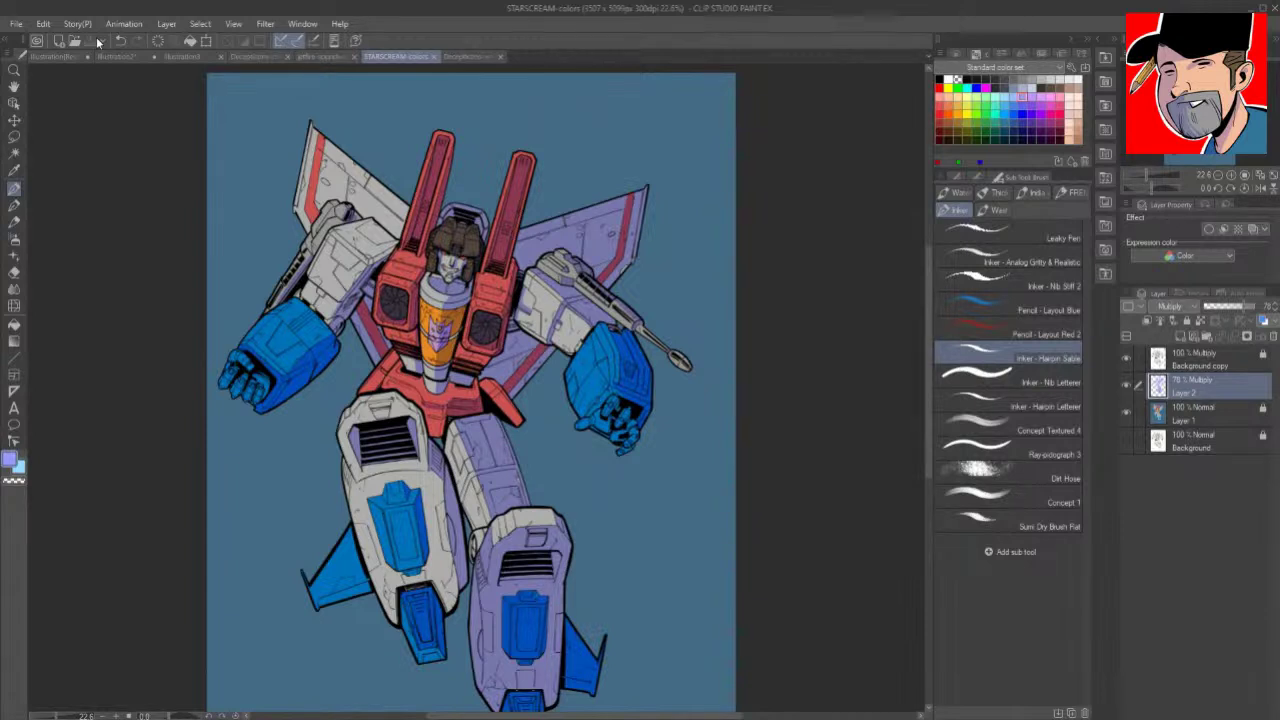
# Step: Brush light purple shadows onto the red chest blocks around the bases of both shoulder fins
pyautogui.moveTo(926, 404); pyautogui.dragTo(924, 416)
pyautogui.scroll(-2, 925, 417)
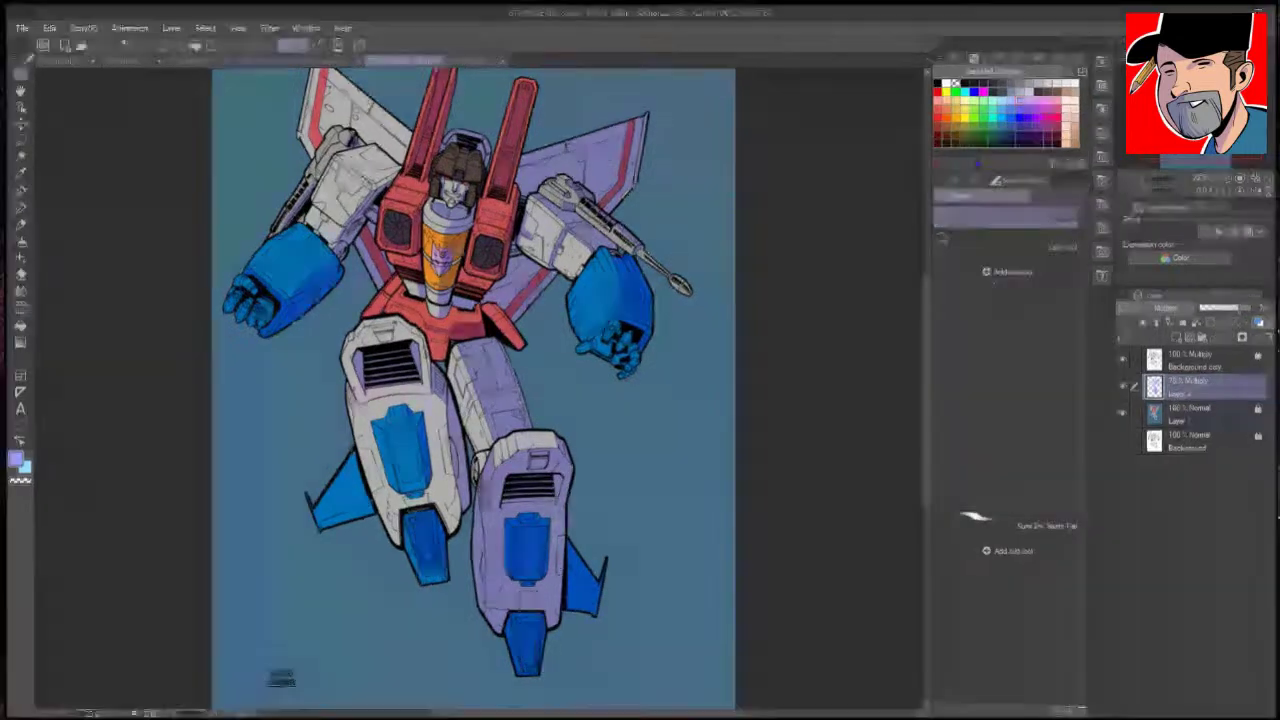
pyautogui.scroll(5, 688, 148)
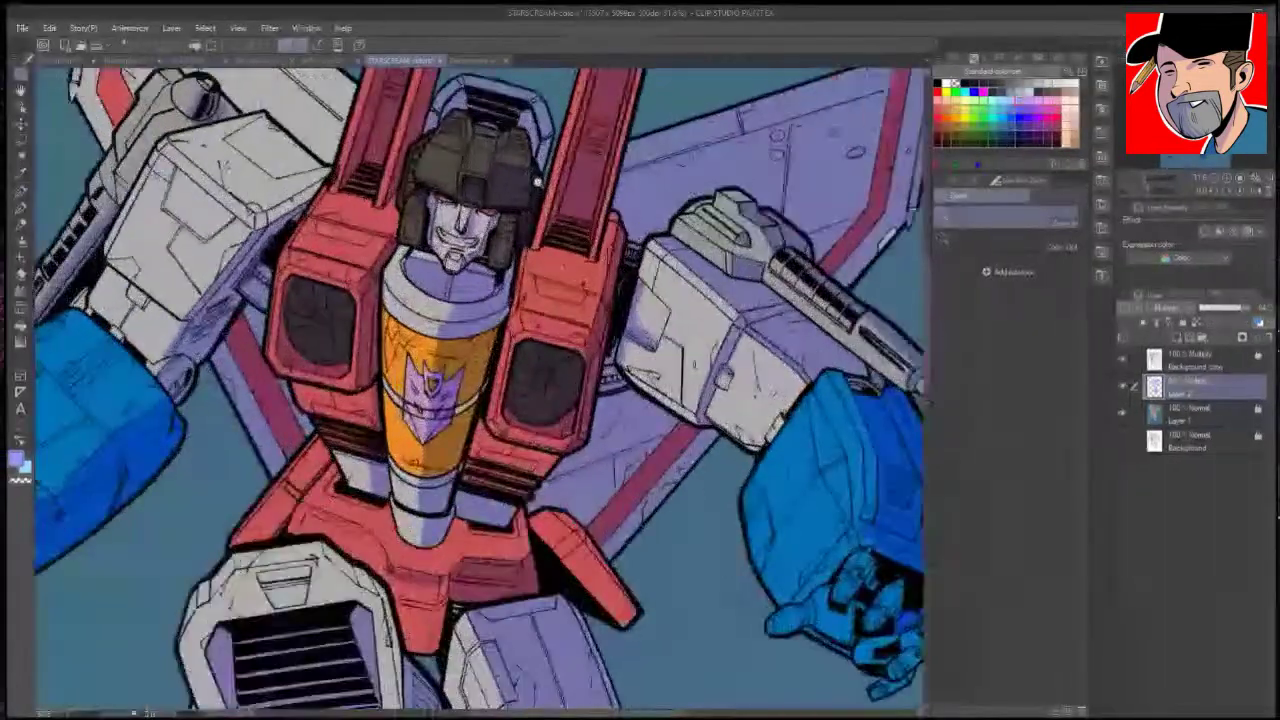
pyautogui.scroll(10, 570, 180)
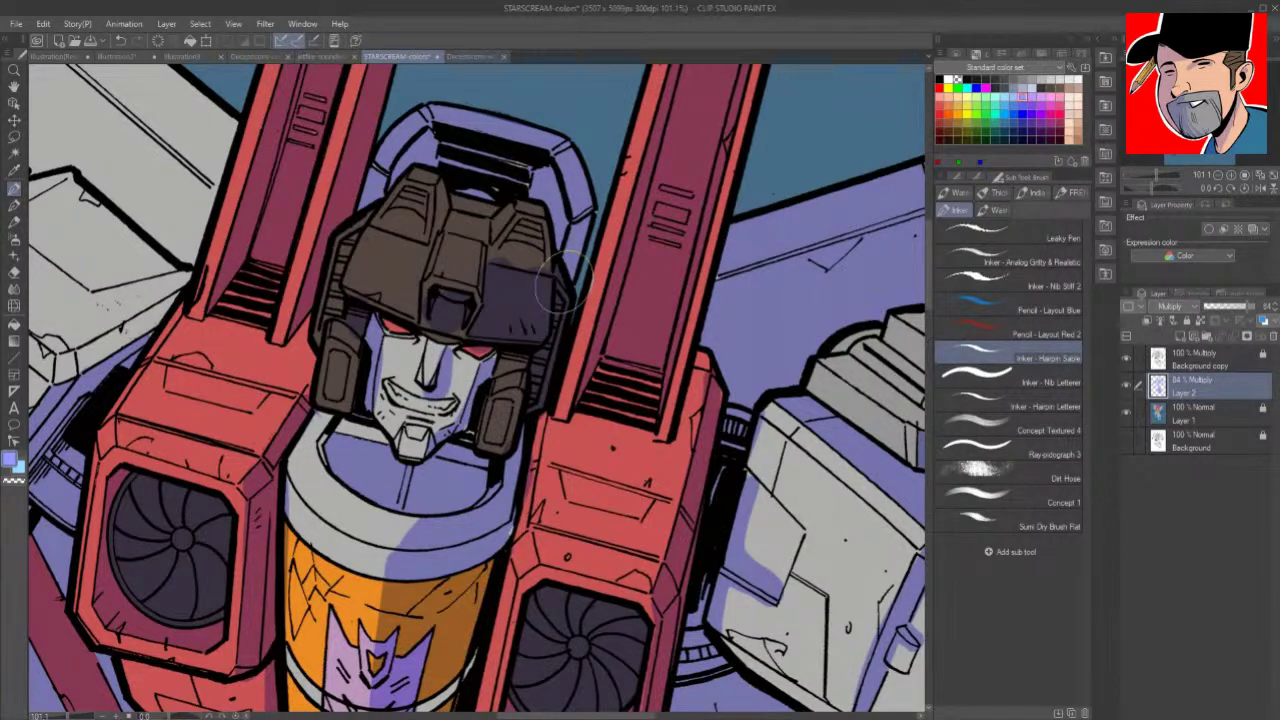
pyautogui.moveTo(690, 340)
pyautogui.mouseDown()
pyautogui.moveTo(675, 445)
pyautogui.moveTo(714, 354)
pyautogui.mouseUp()
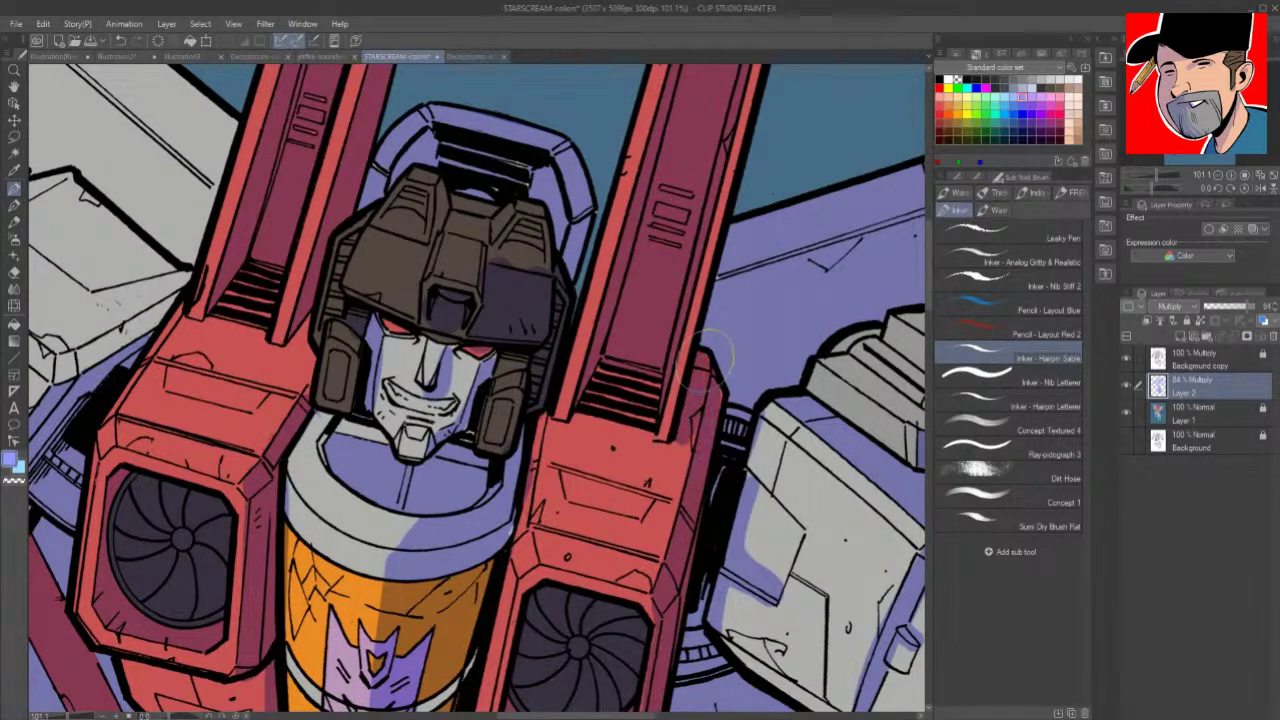
pyautogui.moveTo(652, 382); pyautogui.dragTo(606, 402)
pyautogui.moveTo(250, 268)
pyautogui.mouseDown()
pyautogui.moveTo(218, 320)
pyautogui.moveTo(265, 255)
pyautogui.moveTo(255, 315)
pyautogui.moveTo(215, 320)
pyautogui.moveTo(295, 352)
pyautogui.mouseUp()
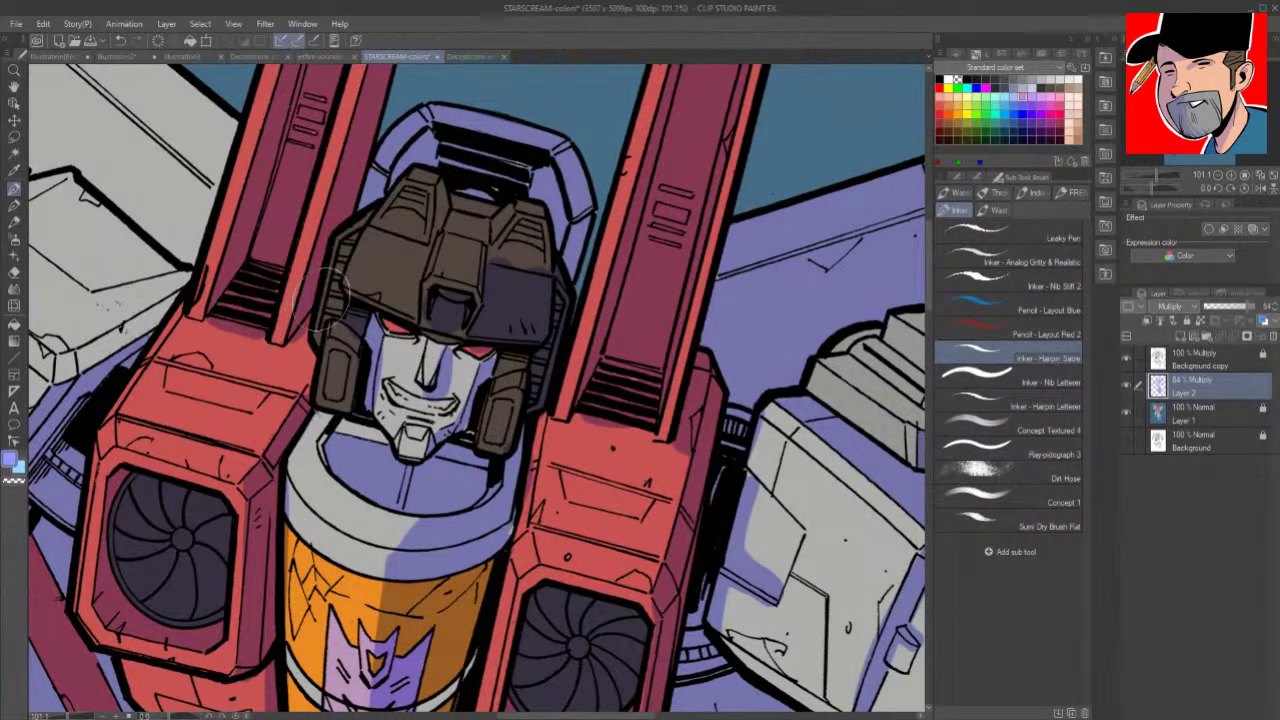
# Step: Shade the helmet's ridges, central crest and right-hand panels with light purple brush strokes
pyautogui.moveTo(439, 188)
pyautogui.mouseDown()
pyautogui.moveTo(438, 228)
pyautogui.moveTo(438, 190)
pyautogui.moveTo(443, 210)
pyautogui.mouseUp()
pyautogui.moveTo(534, 239)
pyautogui.mouseDown()
pyautogui.moveTo(496, 258)
pyautogui.moveTo(517, 230)
pyautogui.moveTo(535, 270)
pyautogui.moveTo(534, 258)
pyautogui.moveTo(488, 281)
pyautogui.mouseUp()
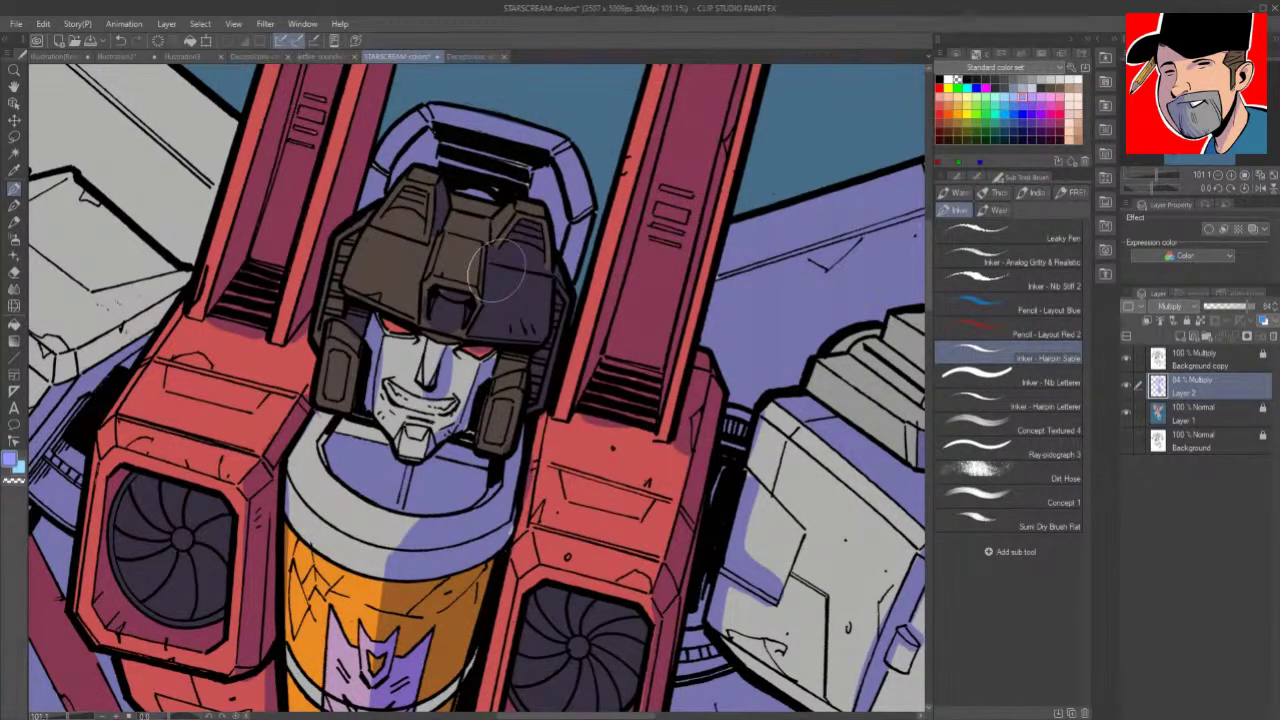
pyautogui.moveTo(497, 271)
pyautogui.mouseDown()
pyautogui.moveTo(542, 255)
pyautogui.moveTo(548, 265)
pyautogui.moveTo(544, 245)
pyautogui.moveTo(548, 268)
pyautogui.moveTo(529, 220)
pyautogui.moveTo(502, 243)
pyautogui.mouseUp()
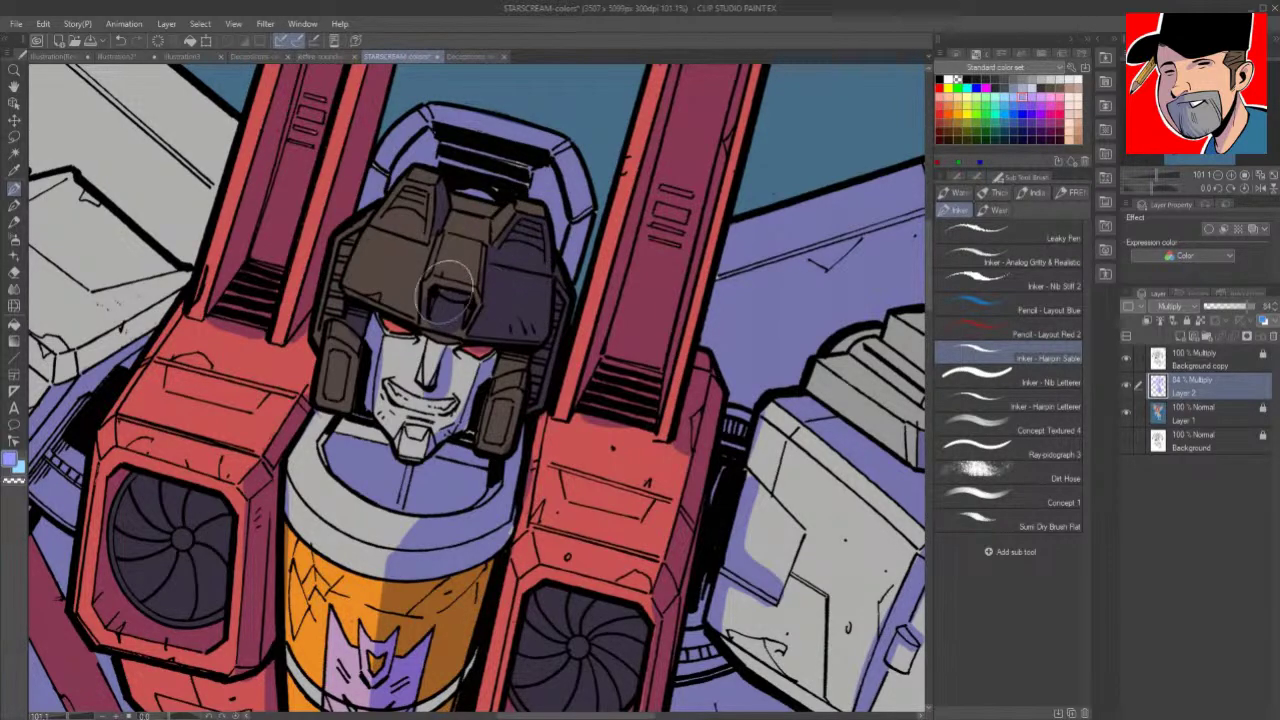
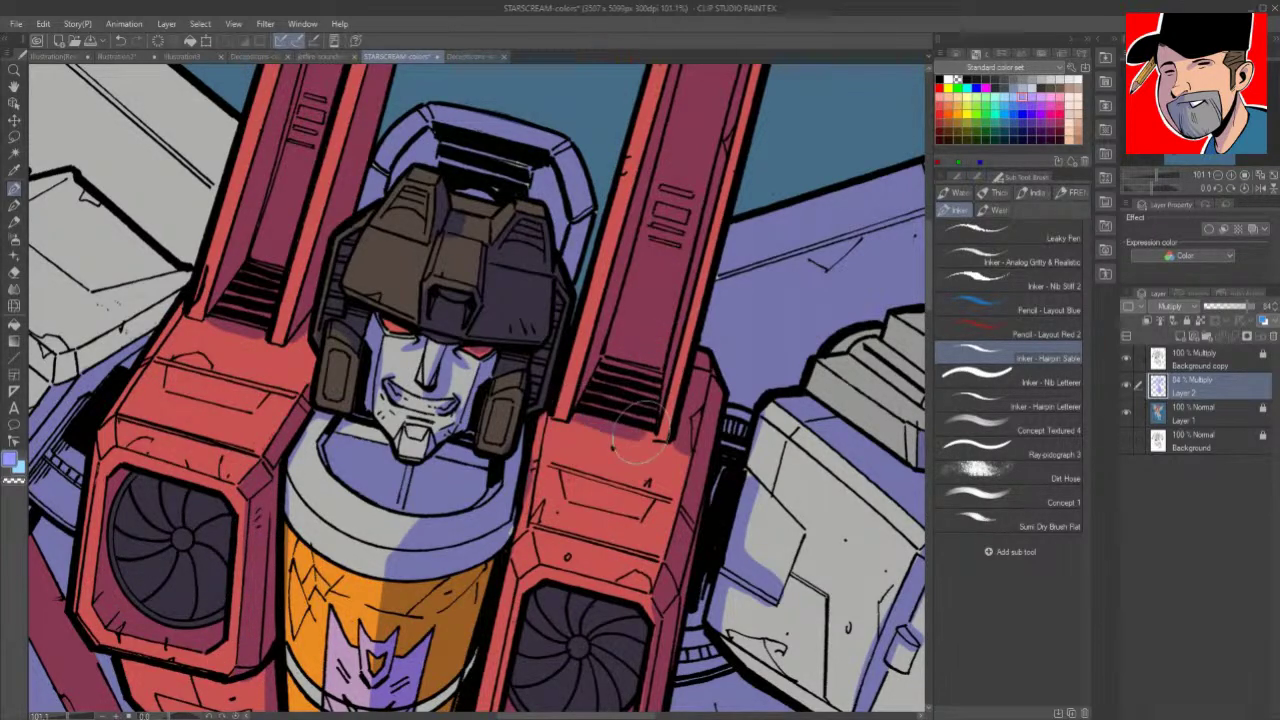
# Step: Add a new layer above the Multiply shading layer, with Screen blending and 53% opacity
pyautogui.scroll(-4, 672, 205)
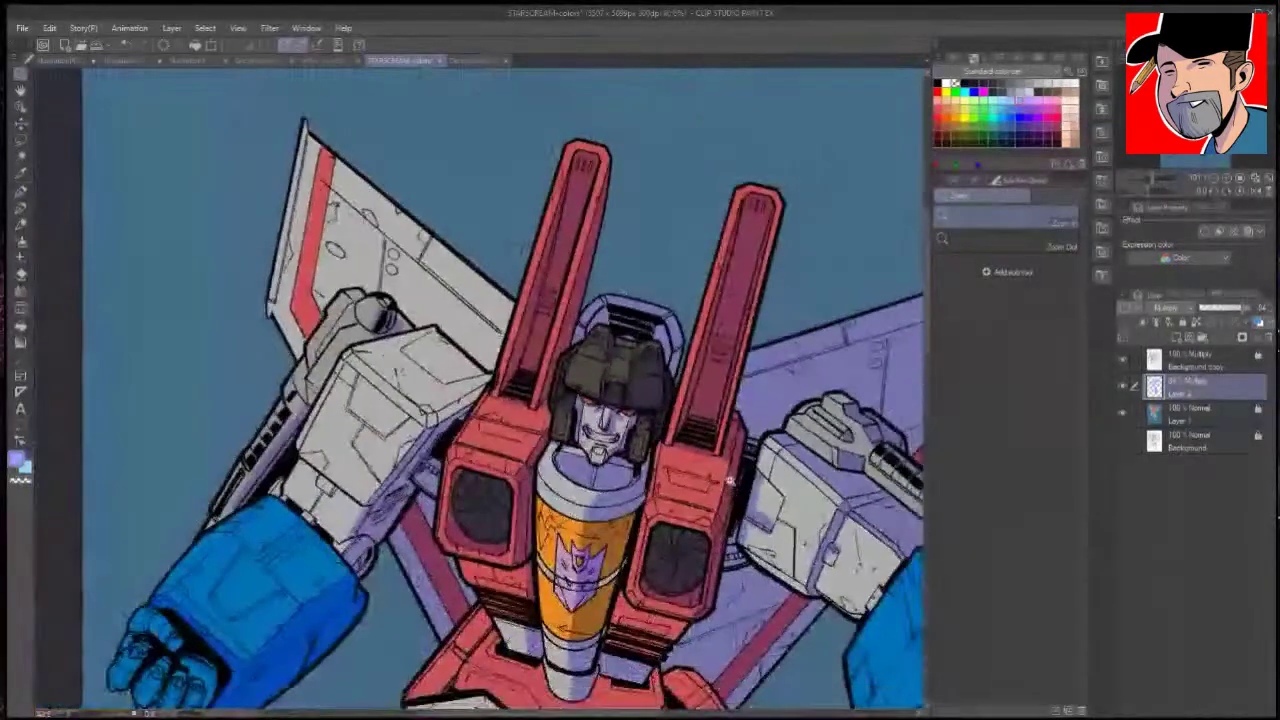
pyautogui.moveTo(600, 430); pyautogui.dragTo(600, 308)
pyautogui.scroll(4, 480, 388)
pyautogui.moveTo(370, 238)
pyautogui.mouseDown()
pyautogui.moveTo(473, 176)
pyautogui.moveTo(468, 185)
pyautogui.moveTo(497, 145)
pyautogui.mouseUp()
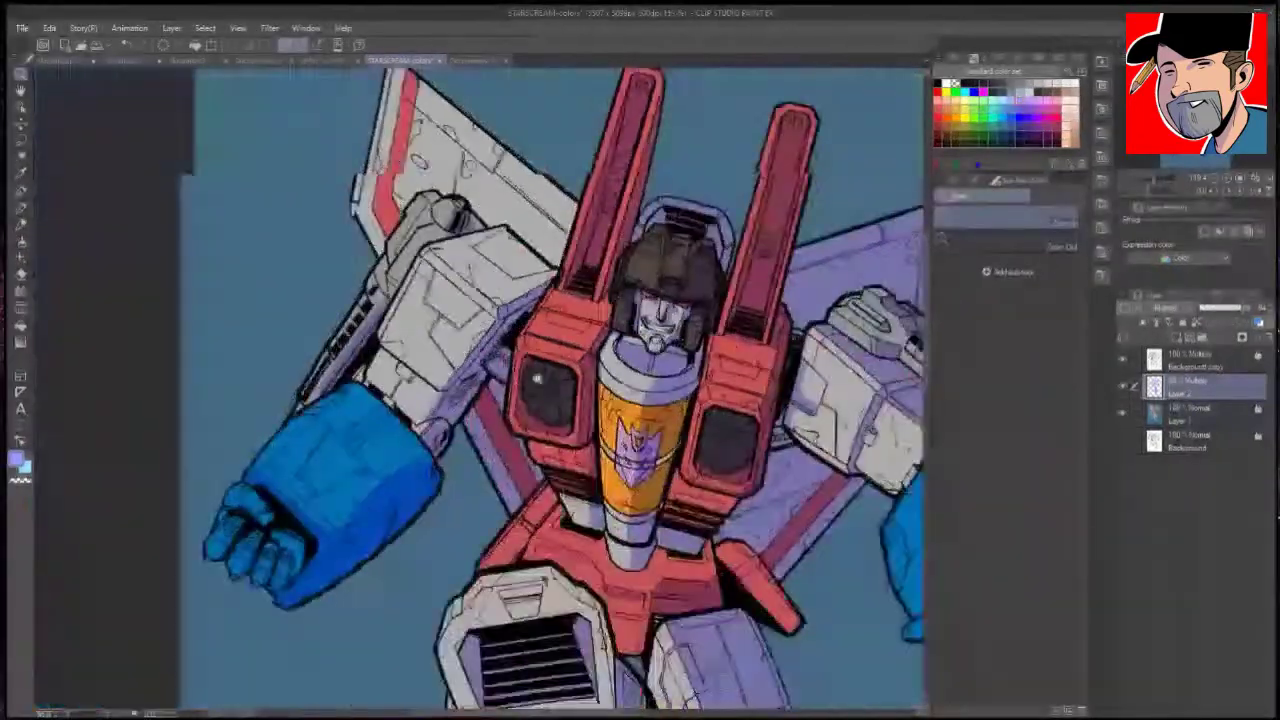
pyautogui.moveTo(865, 510)
pyautogui.mouseDown()
pyautogui.moveTo(827, 318)
pyautogui.moveTo(587, 291)
pyautogui.moveTo(528, 428)
pyautogui.mouseUp()
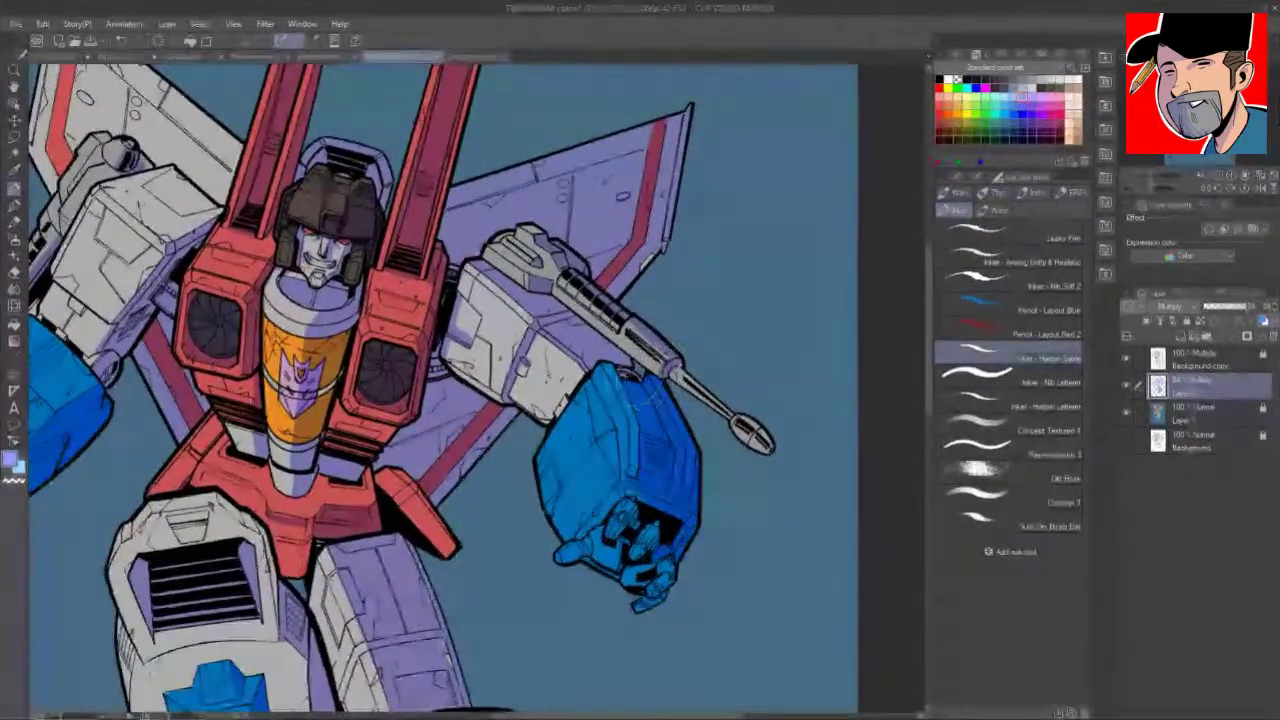
pyautogui.click(1181, 338)
pyautogui.click(1176, 307)
pyautogui.click(1174, 413)
pyautogui.click(1230, 308)
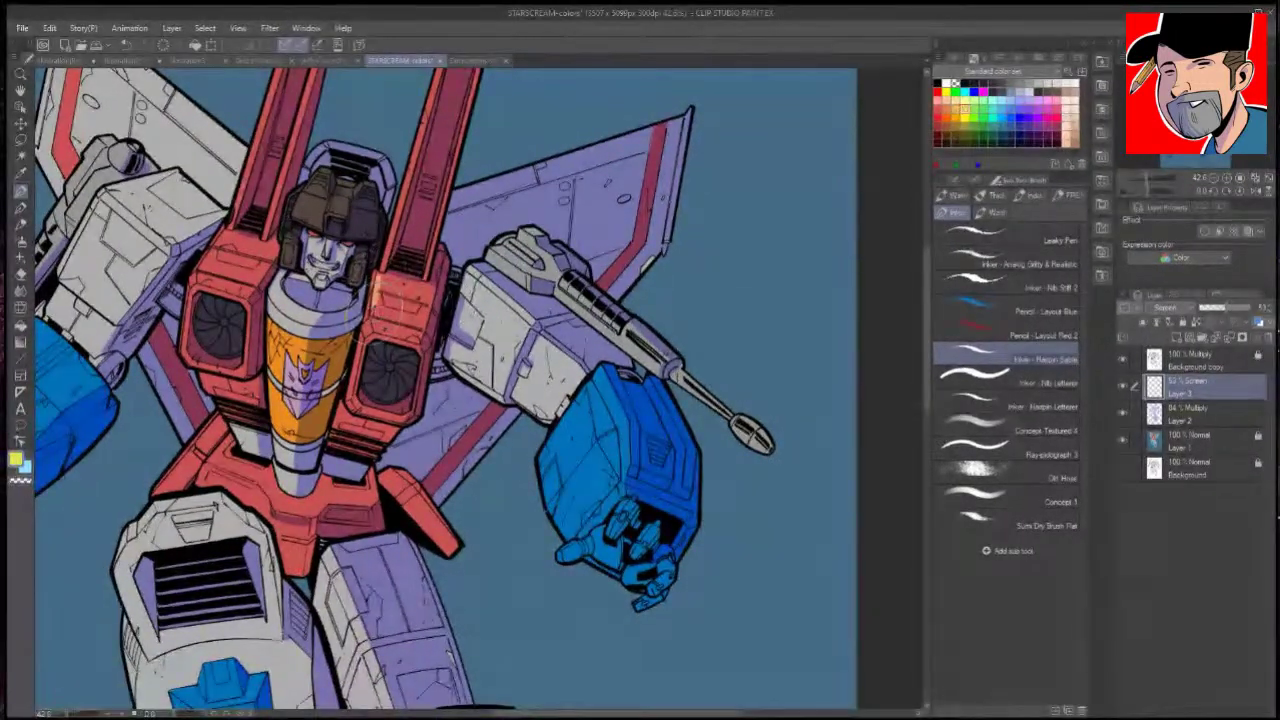
# Step: Try a yellow highlight along the inner edge of the right red chest block, with brush and fill
pyautogui.moveTo(400, 394); pyautogui.dragTo(676, 486)
pyautogui.moveTo(520, 367); pyautogui.dragTo(640, 367)
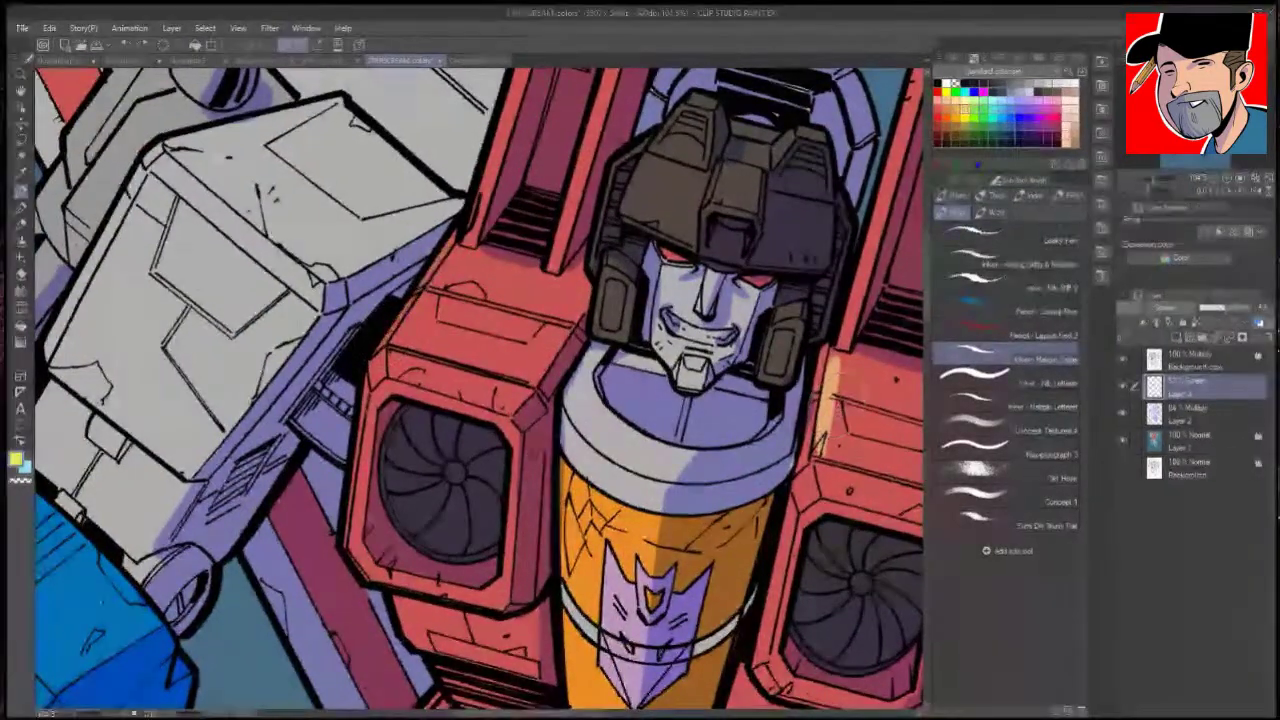
pyautogui.hotkey('ctrl', 'z')
pyautogui.press('g')
pyautogui.click(819, 428)
pyautogui.hotkey('ctrl', 'z')
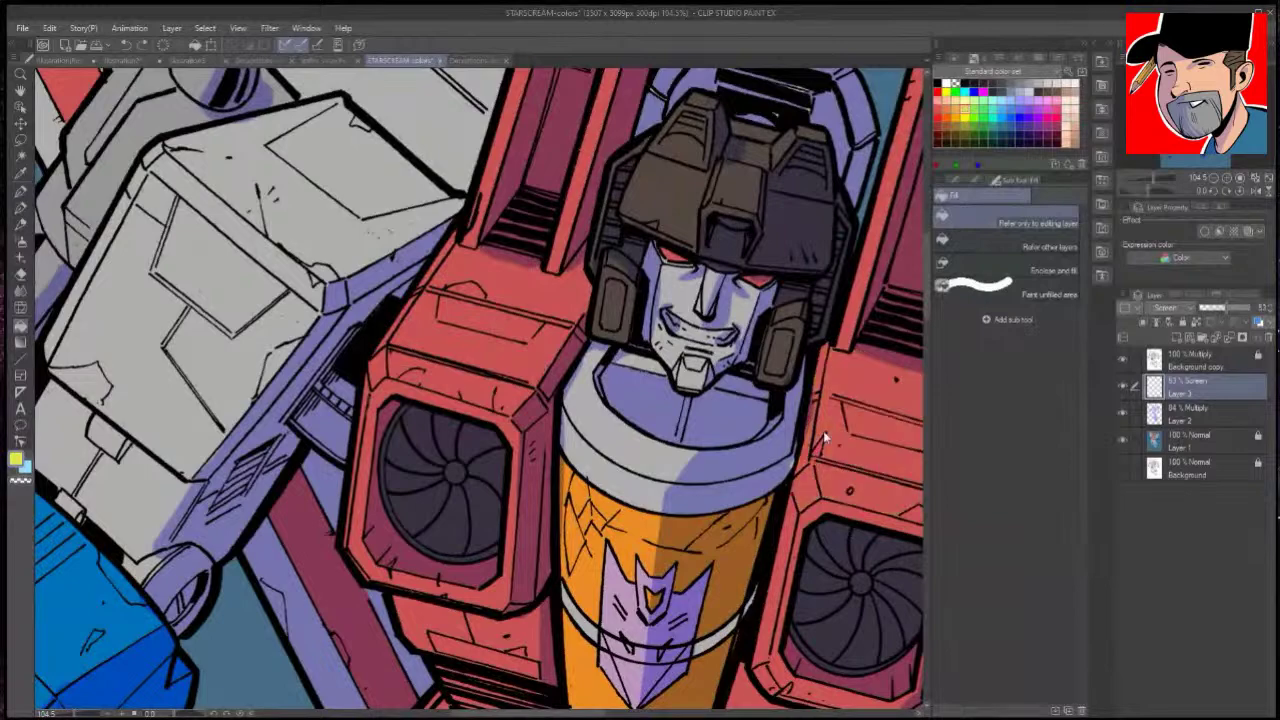
# Step: Try a yellow highlight fill on the left side of the helmet
pyautogui.moveTo(667, 214); pyautogui.dragTo(691, 345)
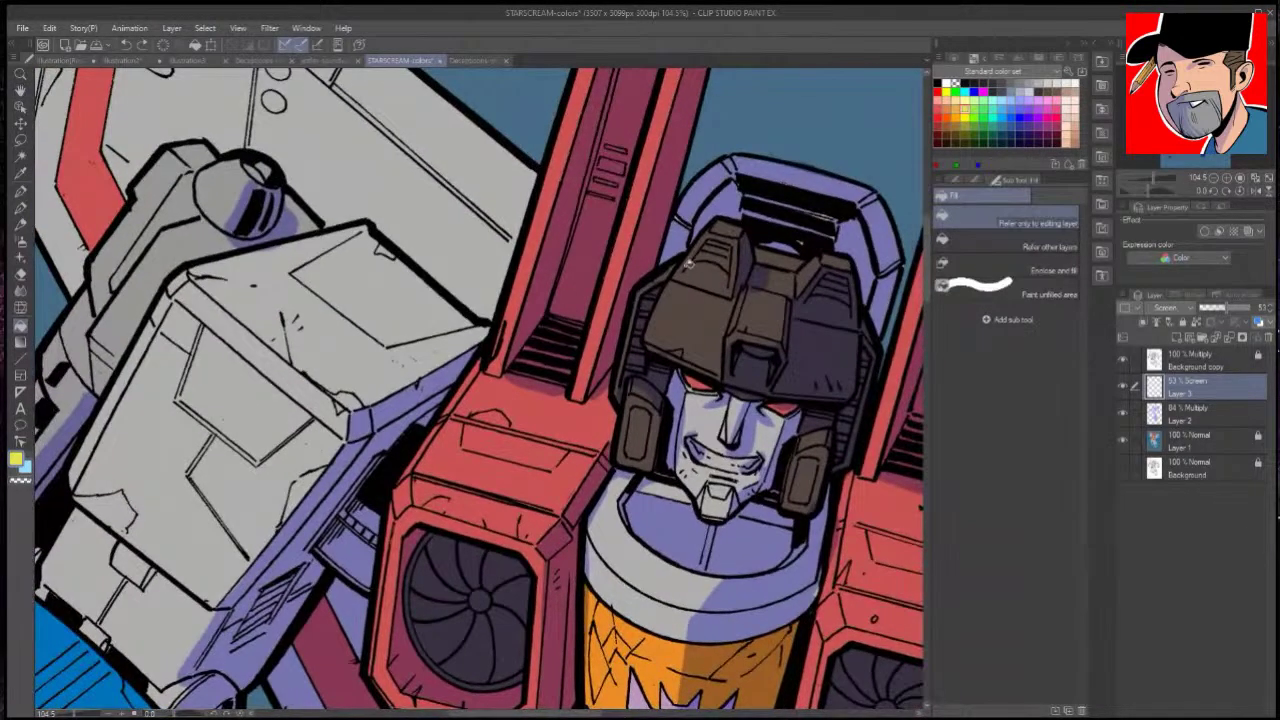
pyautogui.click(667, 304)
pyautogui.hotkey('ctrl', 'z')
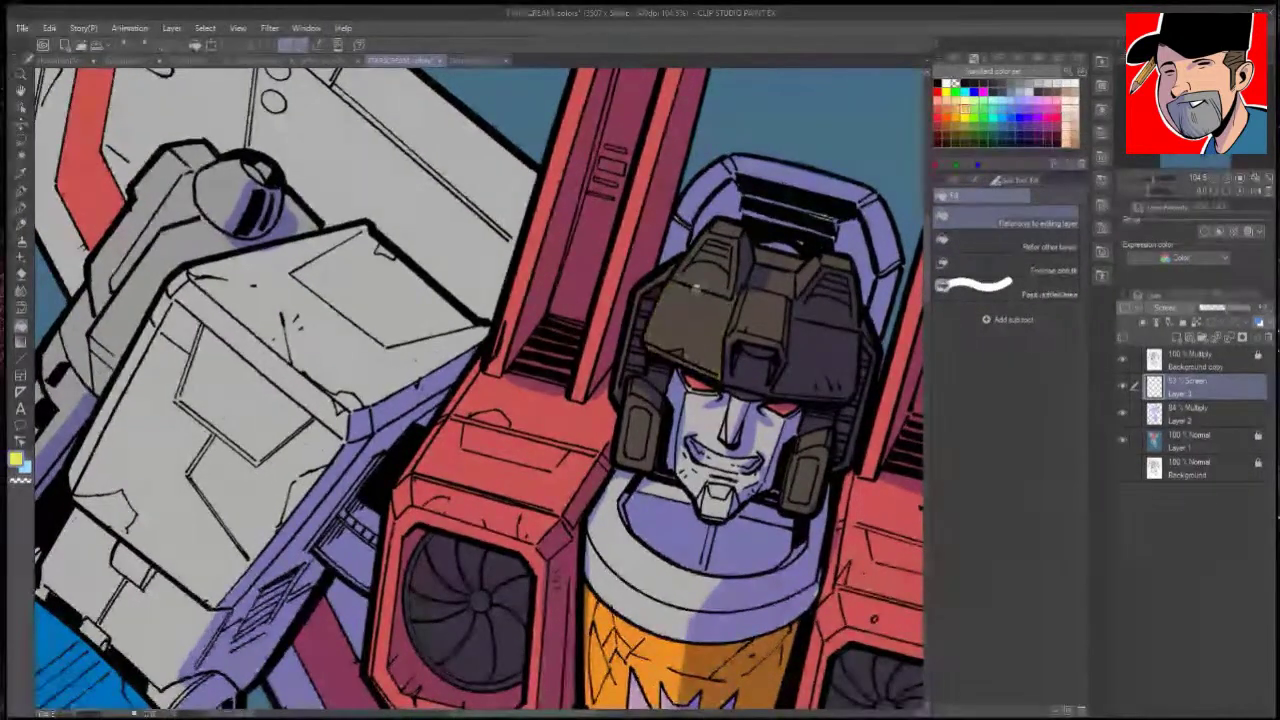
# Step: Fill the helmet's left forehead panel with yellow-orange and brush a matching highlight along the left red chest block's outer edge
pyautogui.click(957, 106)
pyautogui.click(706, 312)
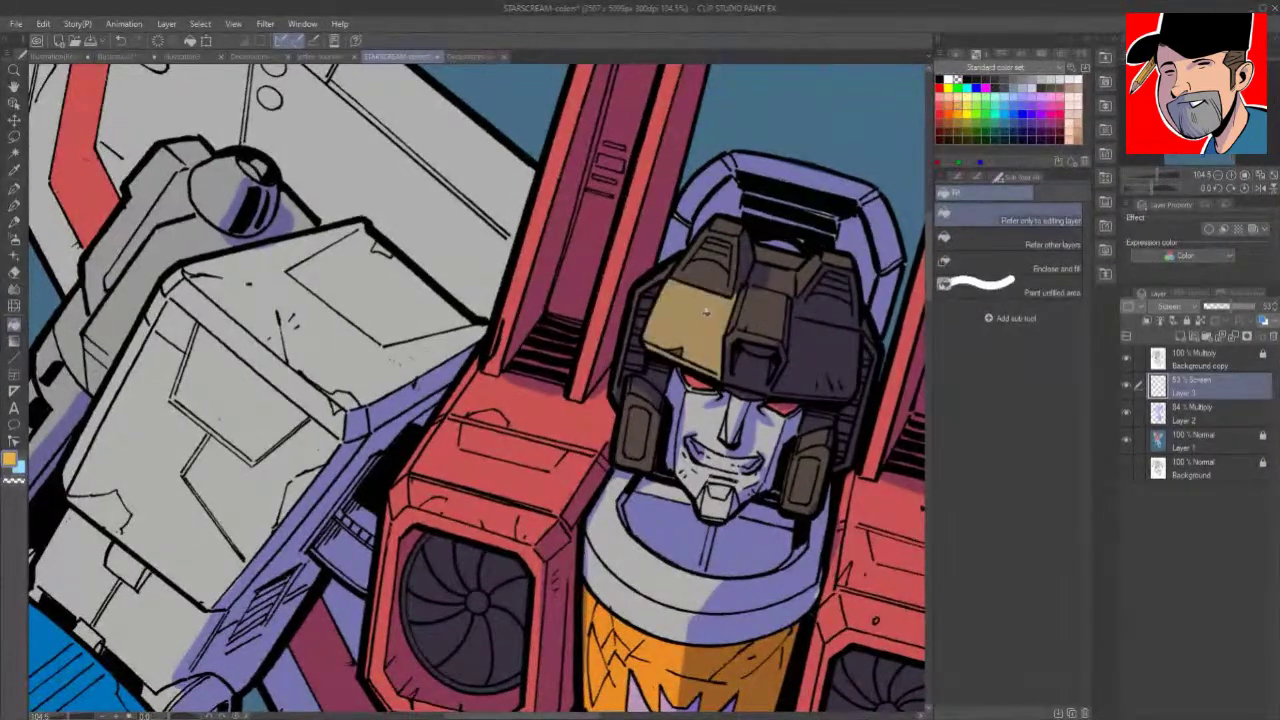
pyautogui.press('p')
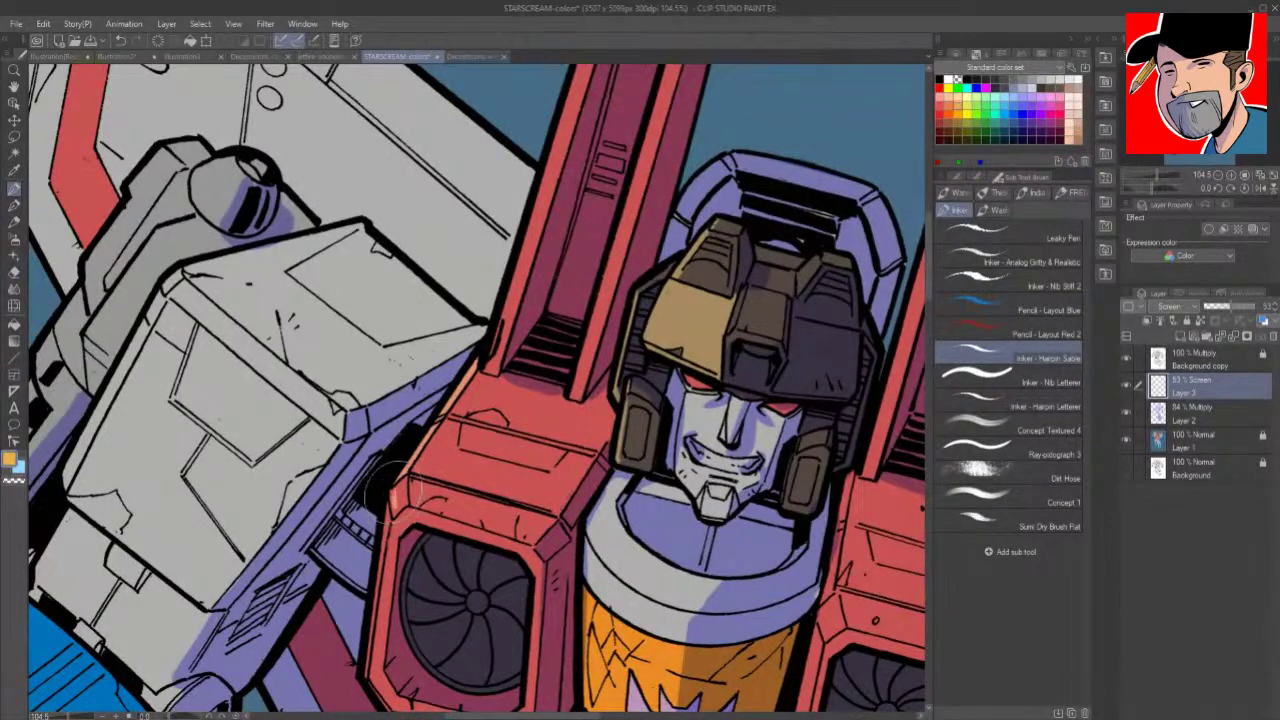
pyautogui.moveTo(388, 526); pyautogui.dragTo(371, 628)
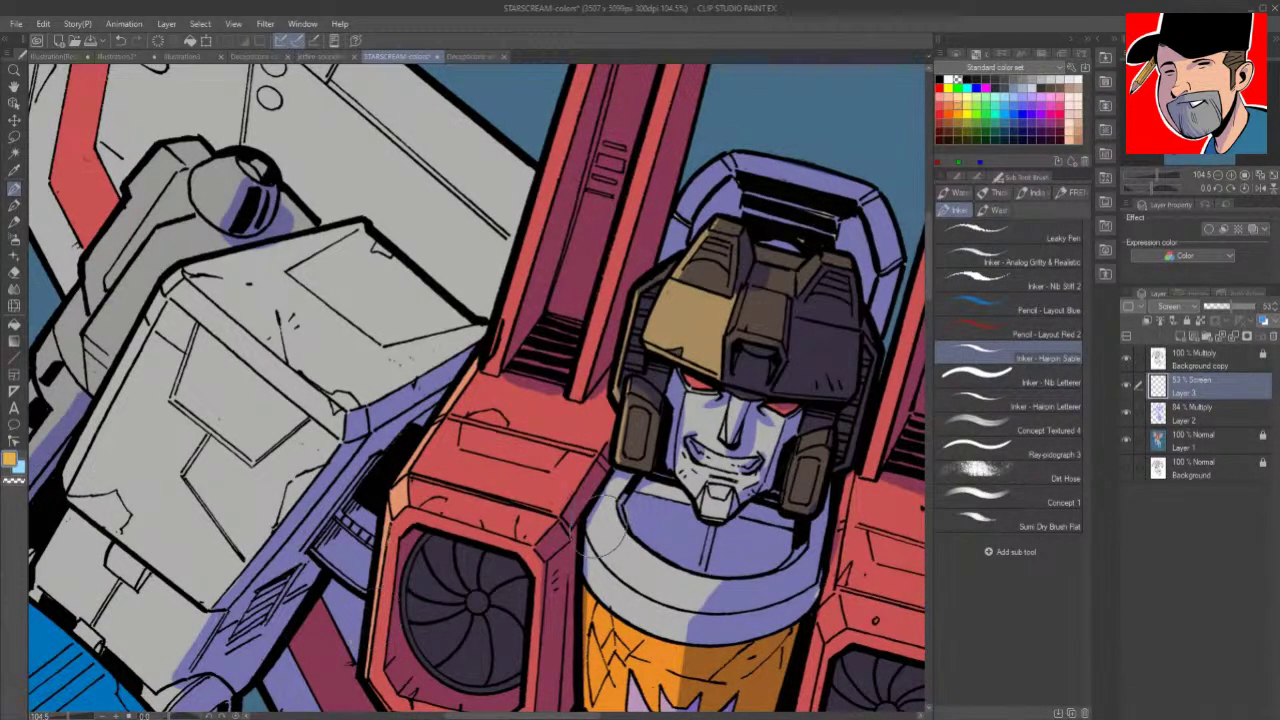
pyautogui.moveTo(652, 568)
pyautogui.mouseDown()
pyautogui.moveTo(631, 609)
pyautogui.moveTo(607, 567)
pyautogui.moveTo(632, 598)
pyautogui.mouseUp()
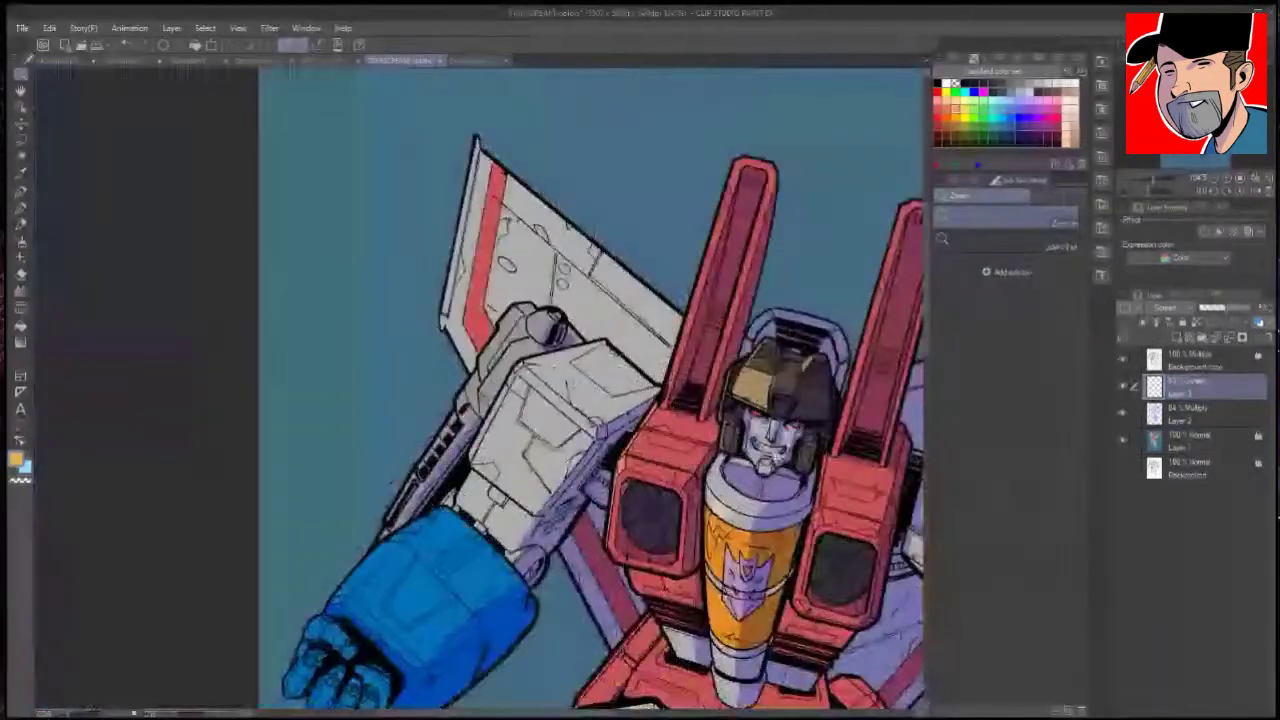
# Step: Brush yellow-orange highlights along the outer edges of the left white upper arm and the cannon mounted behind it
pyautogui.moveTo(862, 533); pyautogui.dragTo(680, 478)
pyautogui.moveTo(579, 389); pyautogui.dragTo(606, 382)
pyautogui.moveTo(762, 444); pyautogui.dragTo(863, 384)
pyautogui.moveTo(494, 517); pyautogui.dragTo(892, 454)
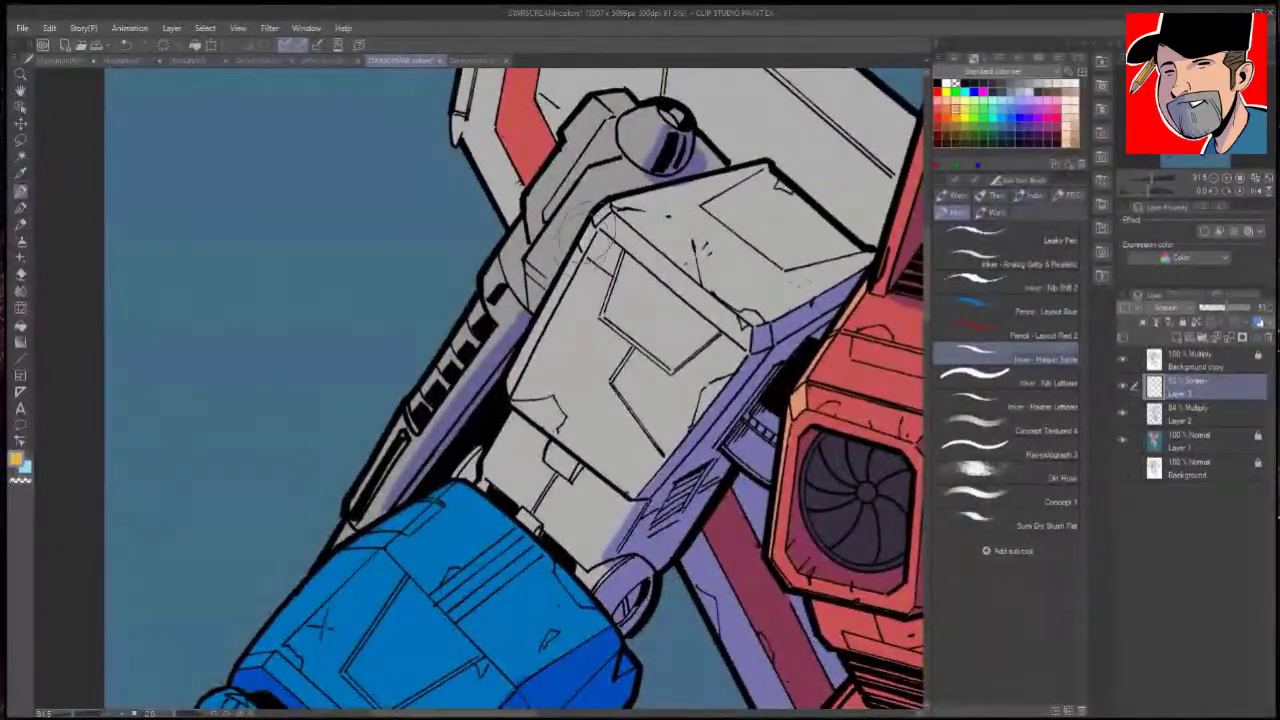
pyautogui.moveTo(584, 247)
pyautogui.mouseDown()
pyautogui.moveTo(517, 385)
pyautogui.moveTo(603, 210)
pyautogui.mouseUp()
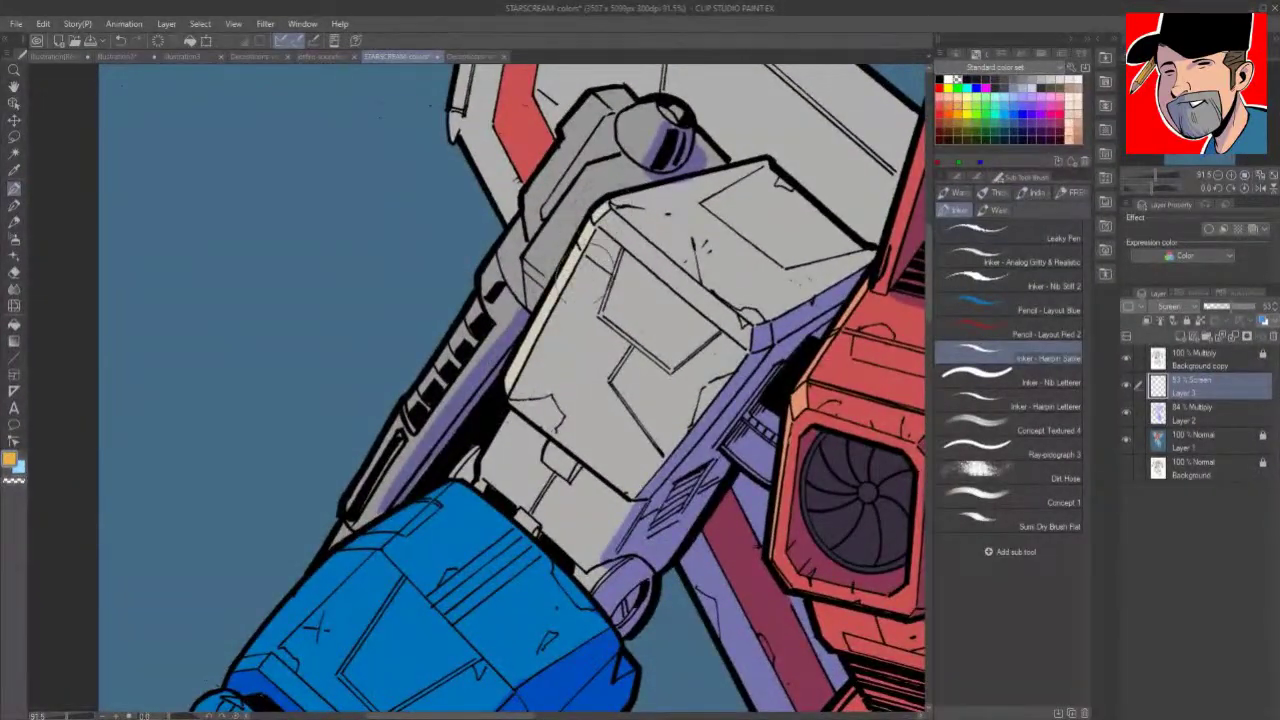
pyautogui.moveTo(475, 450)
pyautogui.mouseDown()
pyautogui.moveTo(459, 479)
pyautogui.moveTo(474, 453)
pyautogui.mouseUp()
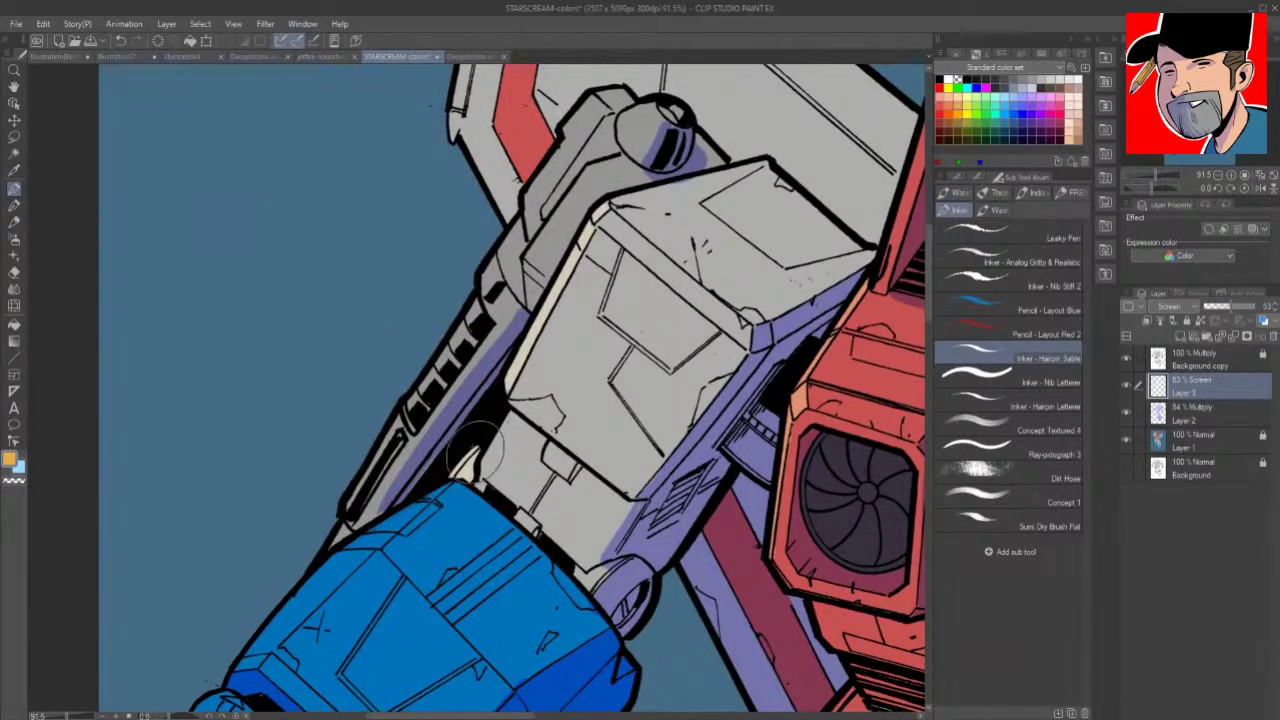
pyautogui.moveTo(634, 116)
pyautogui.mouseDown()
pyautogui.moveTo(668, 85)
pyautogui.moveTo(673, 95)
pyautogui.moveTo(558, 135)
pyautogui.moveTo(528, 195)
pyautogui.moveTo(528, 240)
pyautogui.moveTo(535, 178)
pyautogui.moveTo(590, 102)
pyautogui.mouseUp()
pyautogui.moveTo(517, 232); pyautogui.dragTo(491, 268)
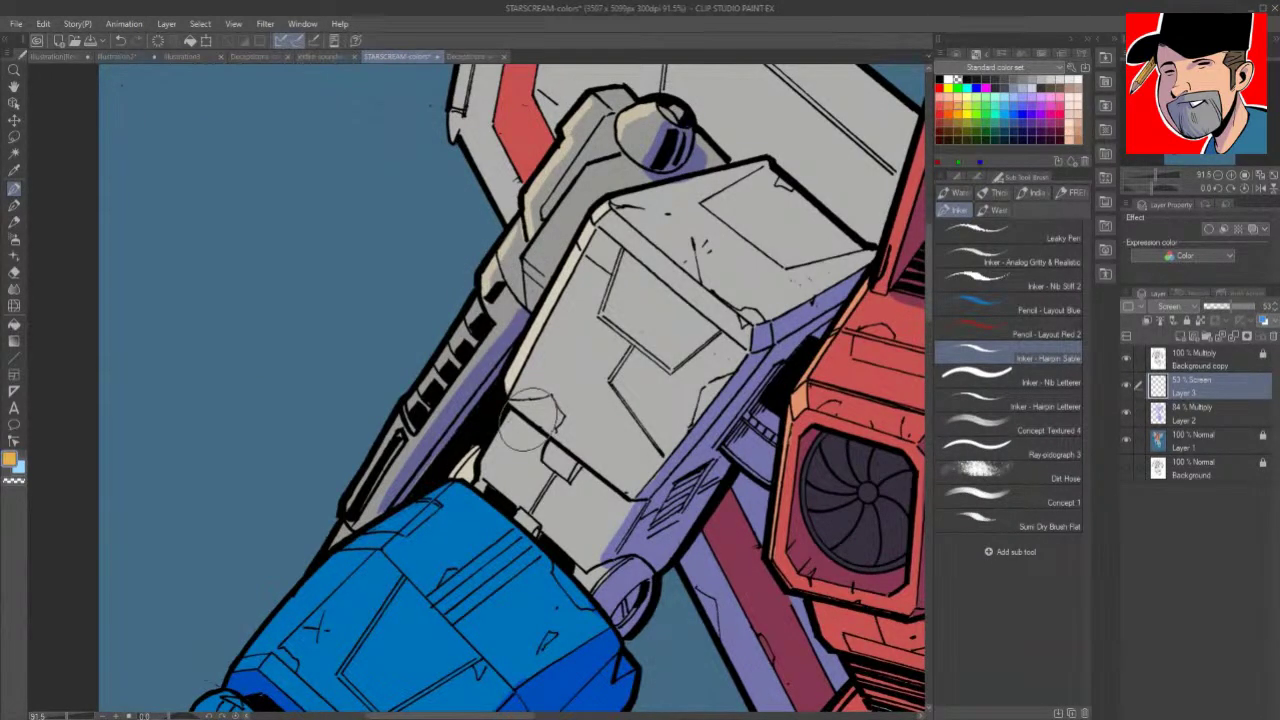
# Step: Try yellow-orange highlight fills across the top panels of the left blue forearm, and undo them
pyautogui.press('g')
pyautogui.click(332, 603)
pyautogui.click(394, 529)
pyautogui.click(470, 535)
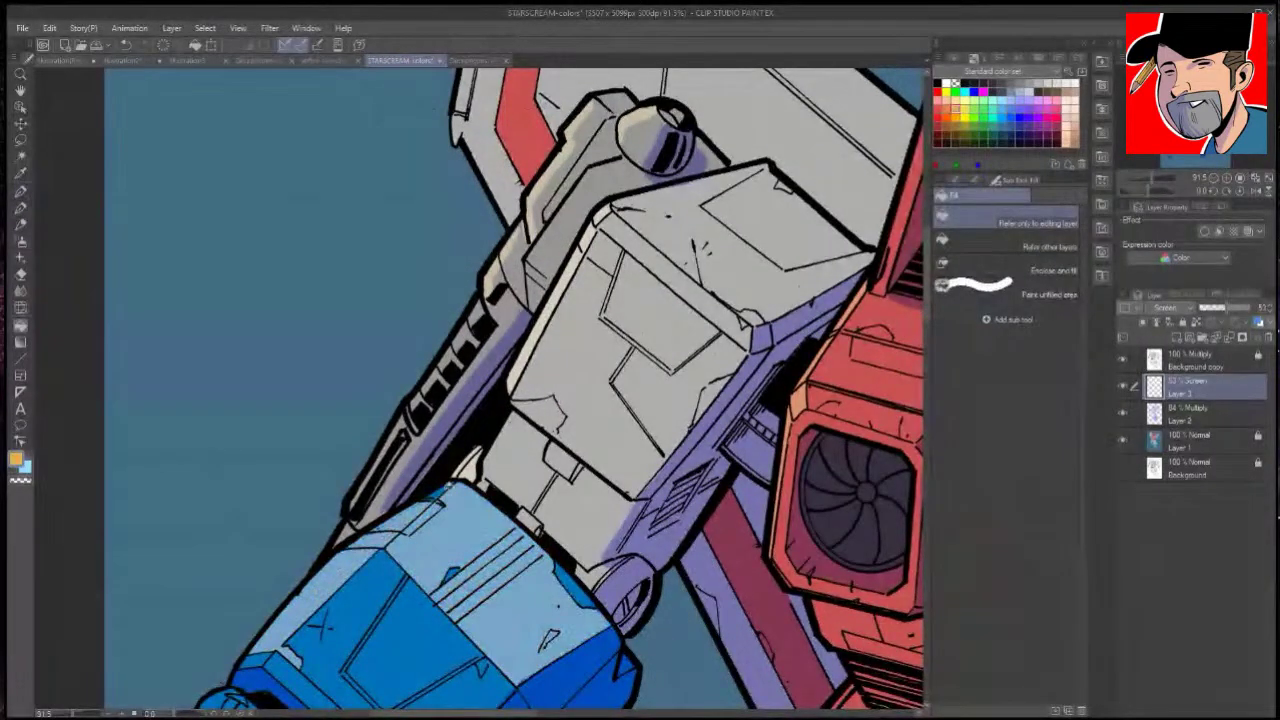
pyautogui.press('b')
pyautogui.hotkey('ctrl', 'z')
pyautogui.hotkey('ctrl', 'z')
pyautogui.hotkey('ctrl', 'z')
# Step: Fill the narrow panels along the outer edge of the left blue forearm with the yellow-orange highlight
pyautogui.moveTo(537, 586); pyautogui.dragTo(547, 576)
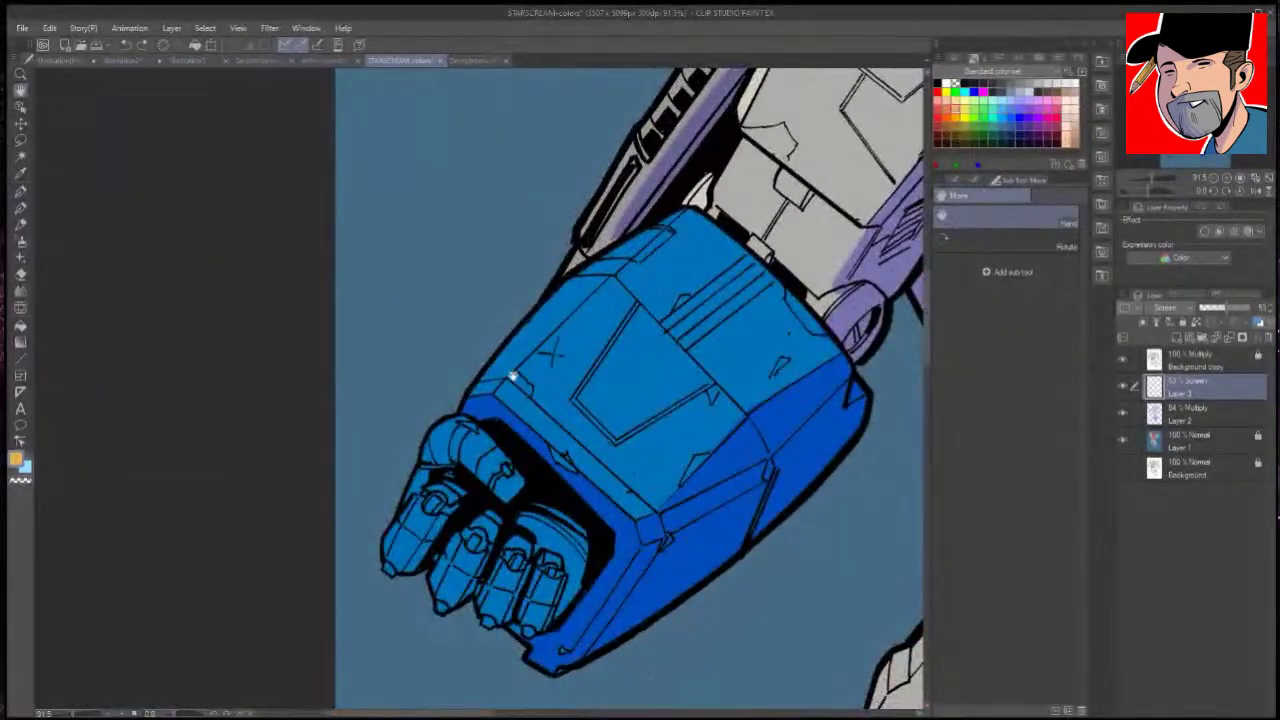
pyautogui.press('p')
pyautogui.press('g')
pyautogui.click(533, 337)
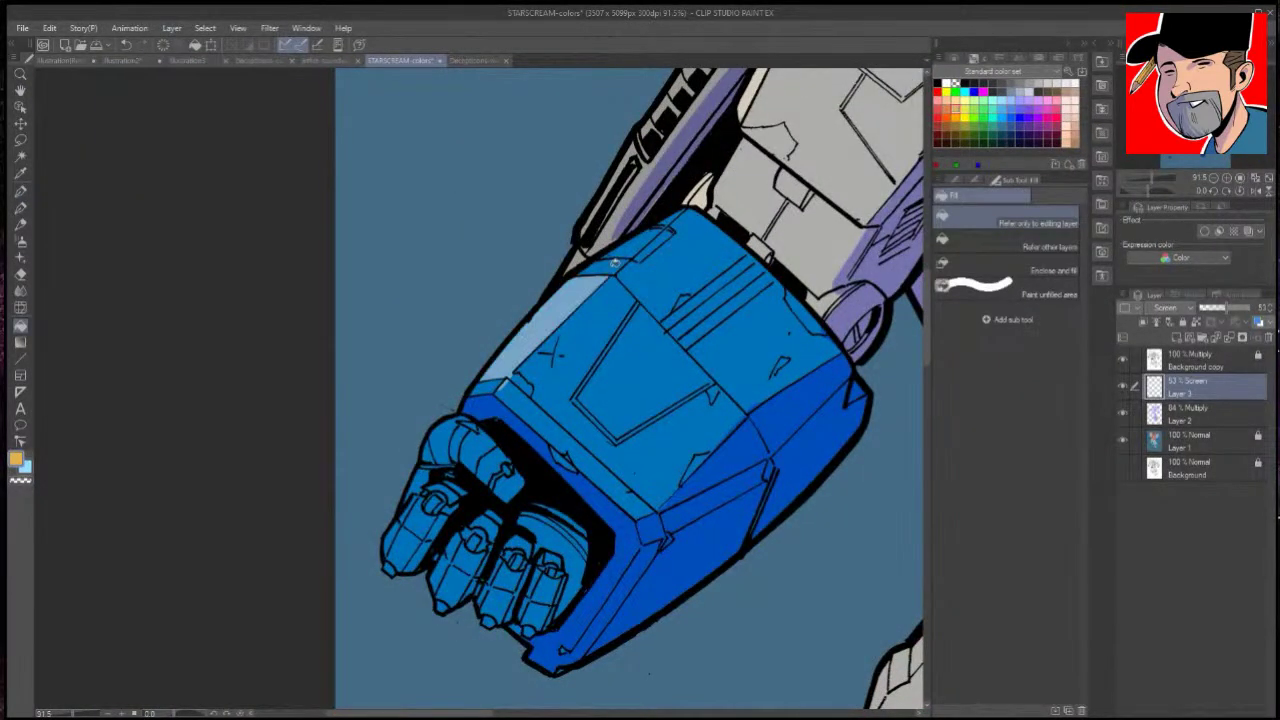
pyautogui.click(614, 264)
pyautogui.click(634, 246)
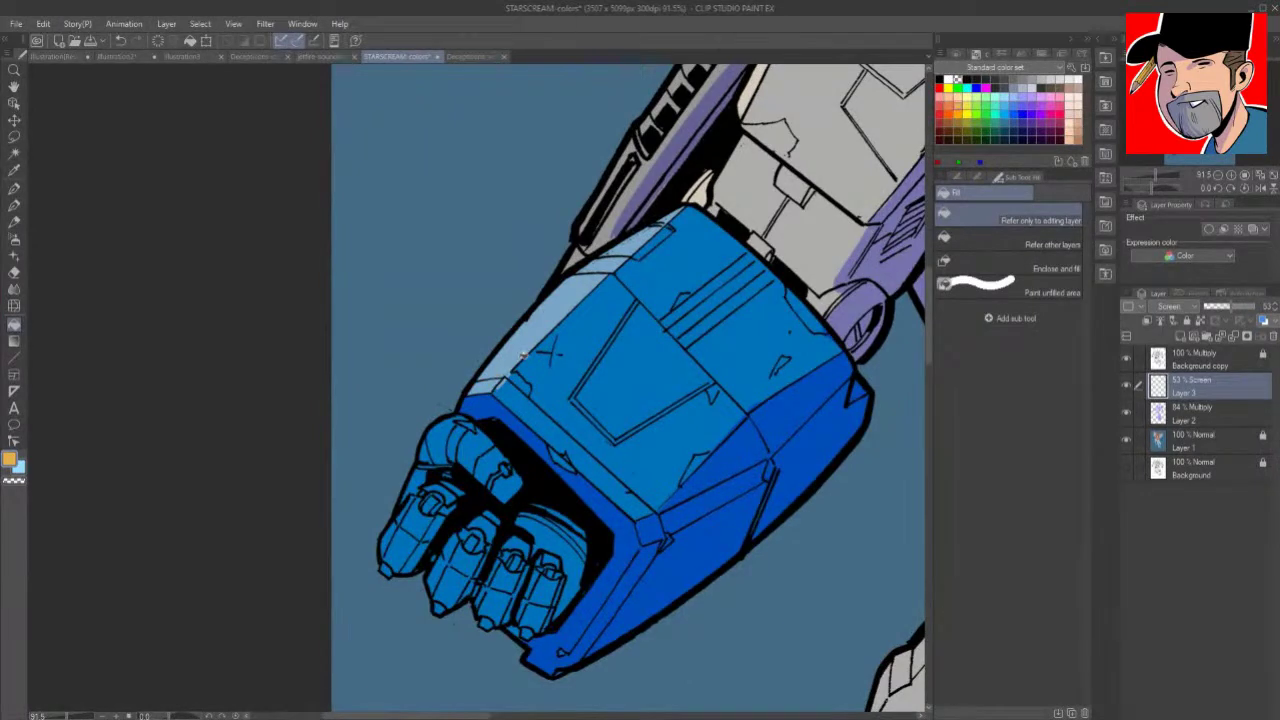
# Step: Add yellow-orange highlights to the outer edges of the thumb and first finger on the left blue hand
pyautogui.press('p')
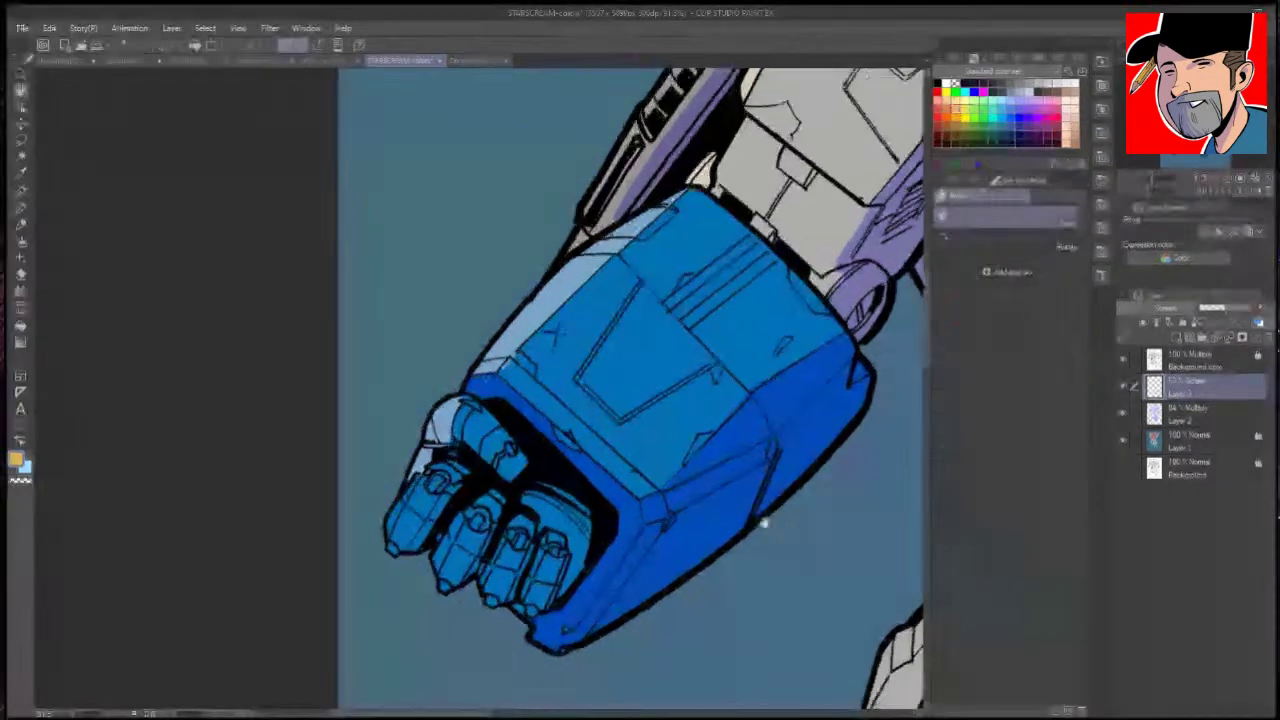
pyautogui.moveTo(763, 522); pyautogui.dragTo(694, 403)
pyautogui.press('g')
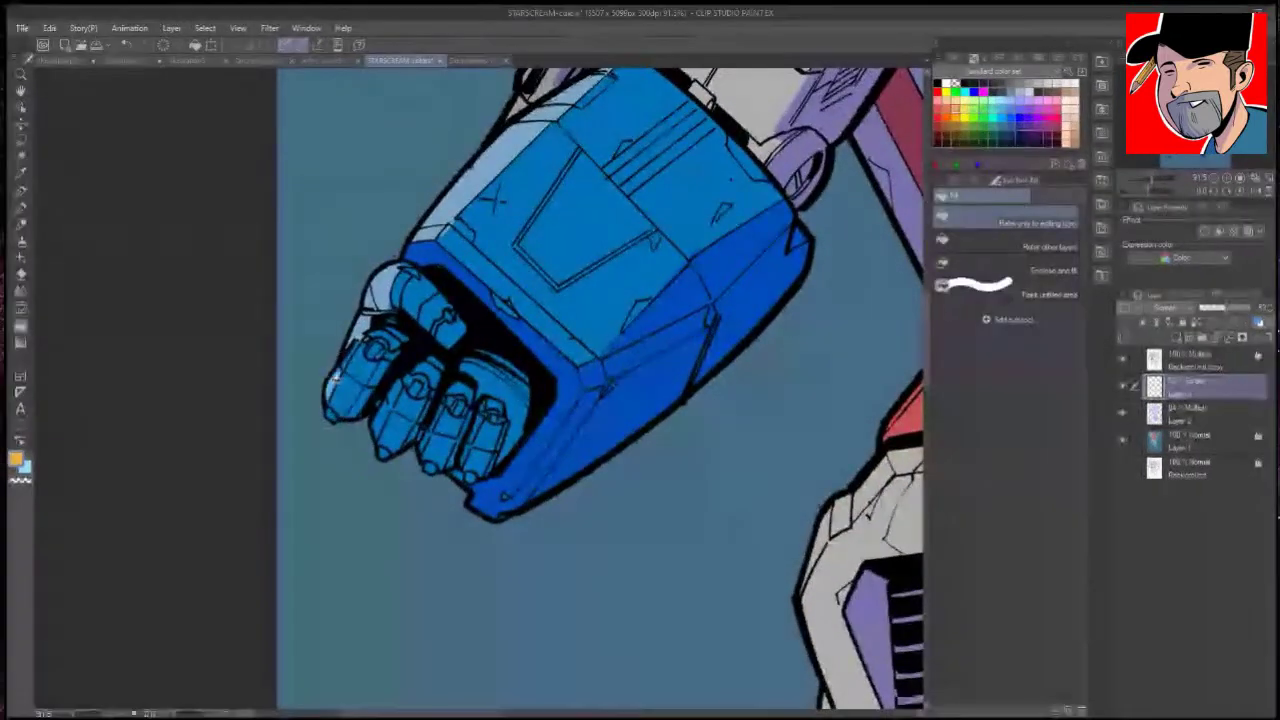
pyautogui.press('p')
pyautogui.moveTo(770, 330); pyautogui.dragTo(640, 330)
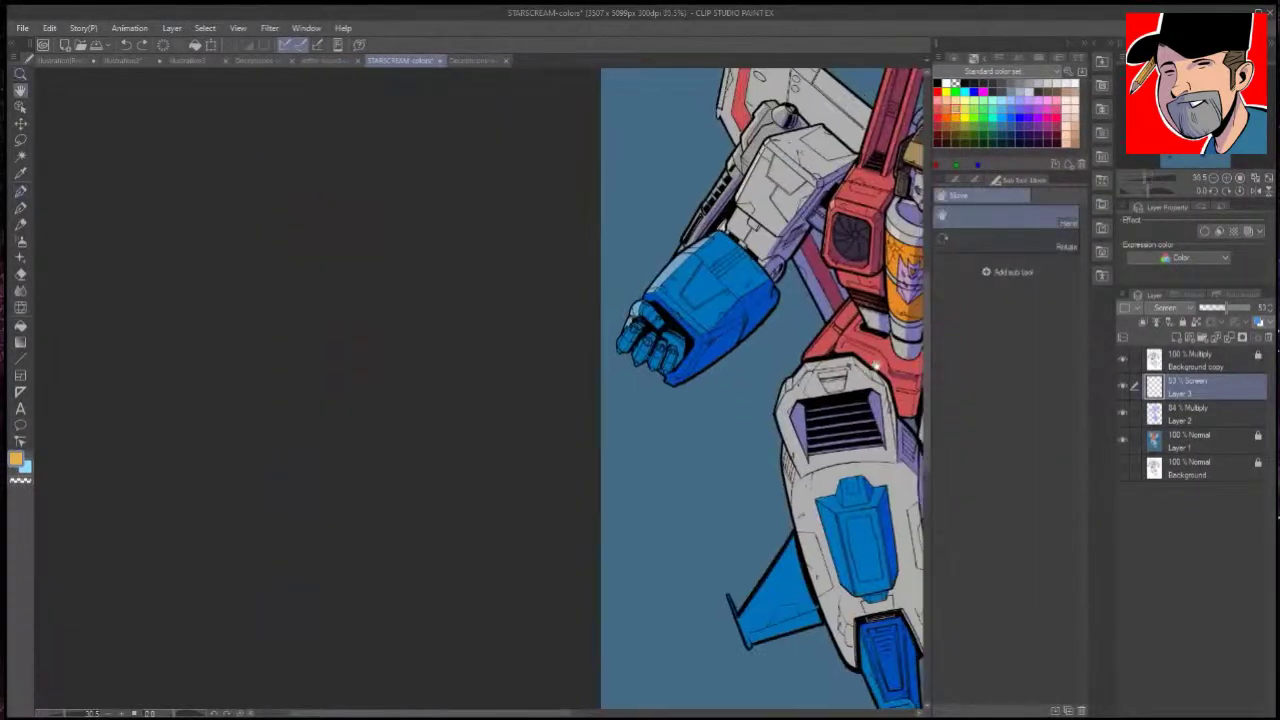
# Step: Fill the white panels and the red stripe of the left wing with the yellow-orange highlight
pyautogui.moveTo(900, 409); pyautogui.dragTo(677, 480)
pyautogui.moveTo(745, 540); pyautogui.dragTo(734, 583)
pyautogui.moveTo(672, 326); pyautogui.dragTo(780, 395)
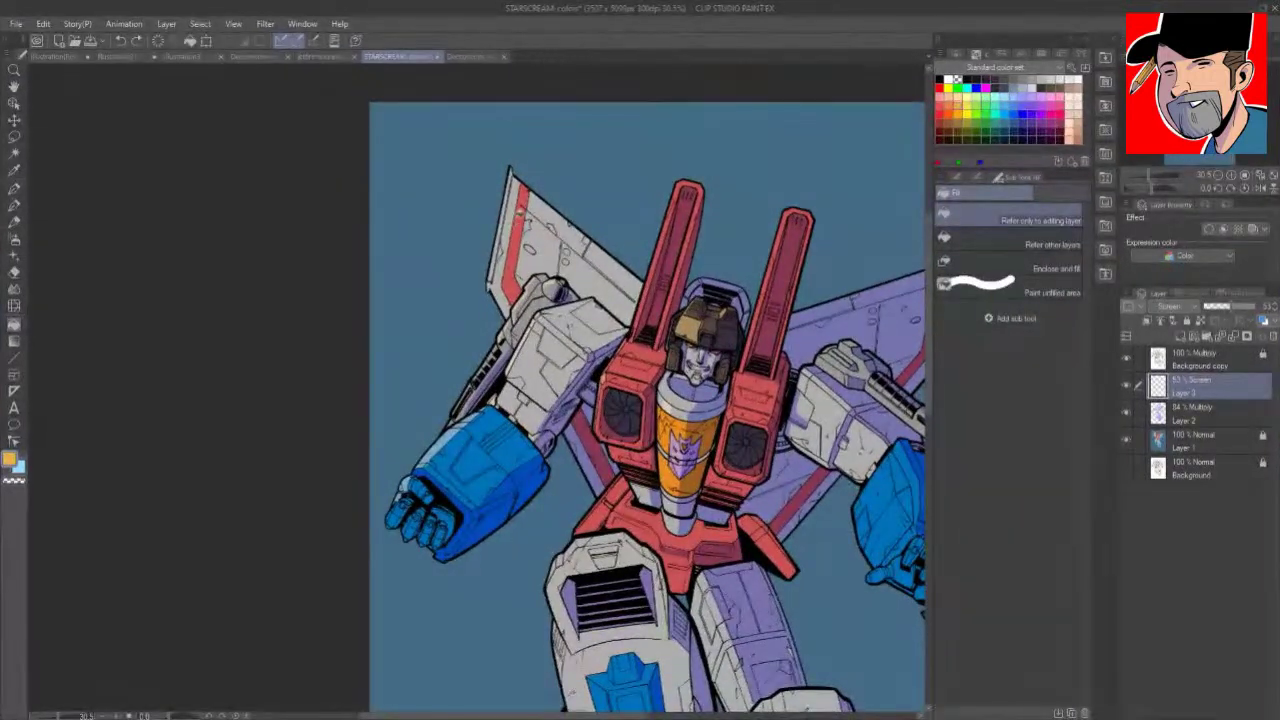
pyautogui.click(506, 211)
pyautogui.click(519, 222)
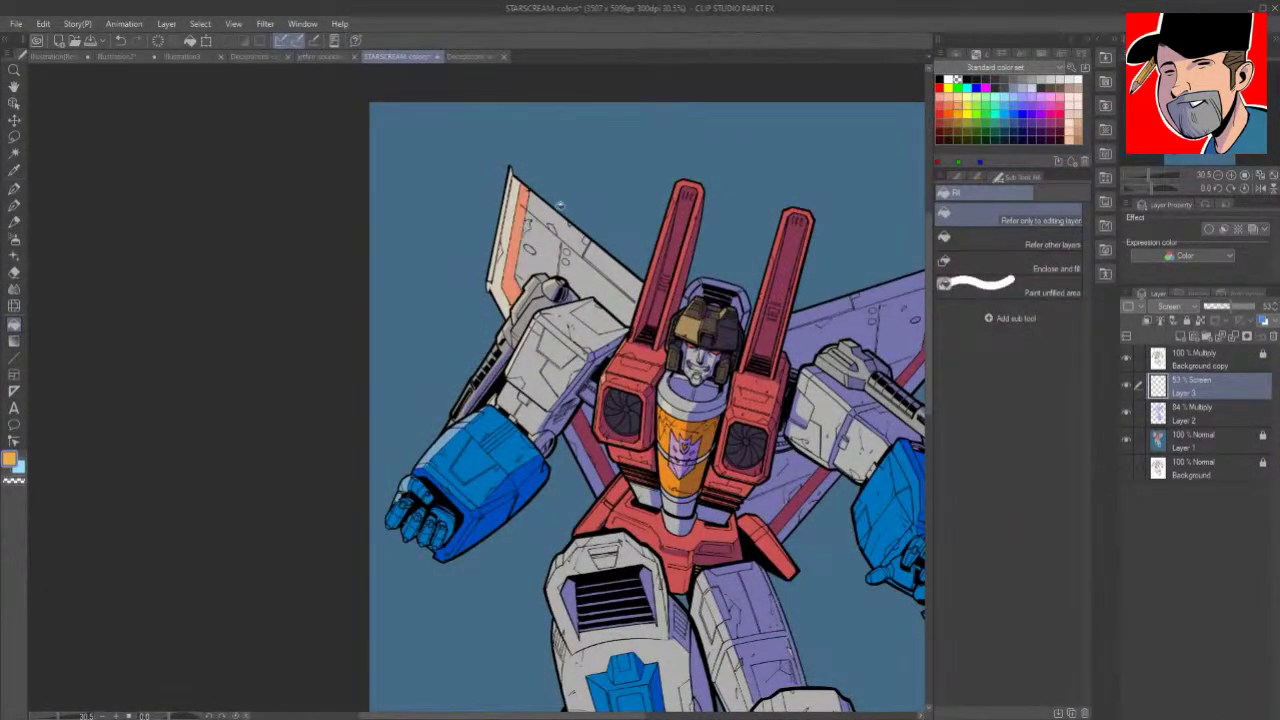
pyautogui.click(541, 240)
pyautogui.click(557, 221)
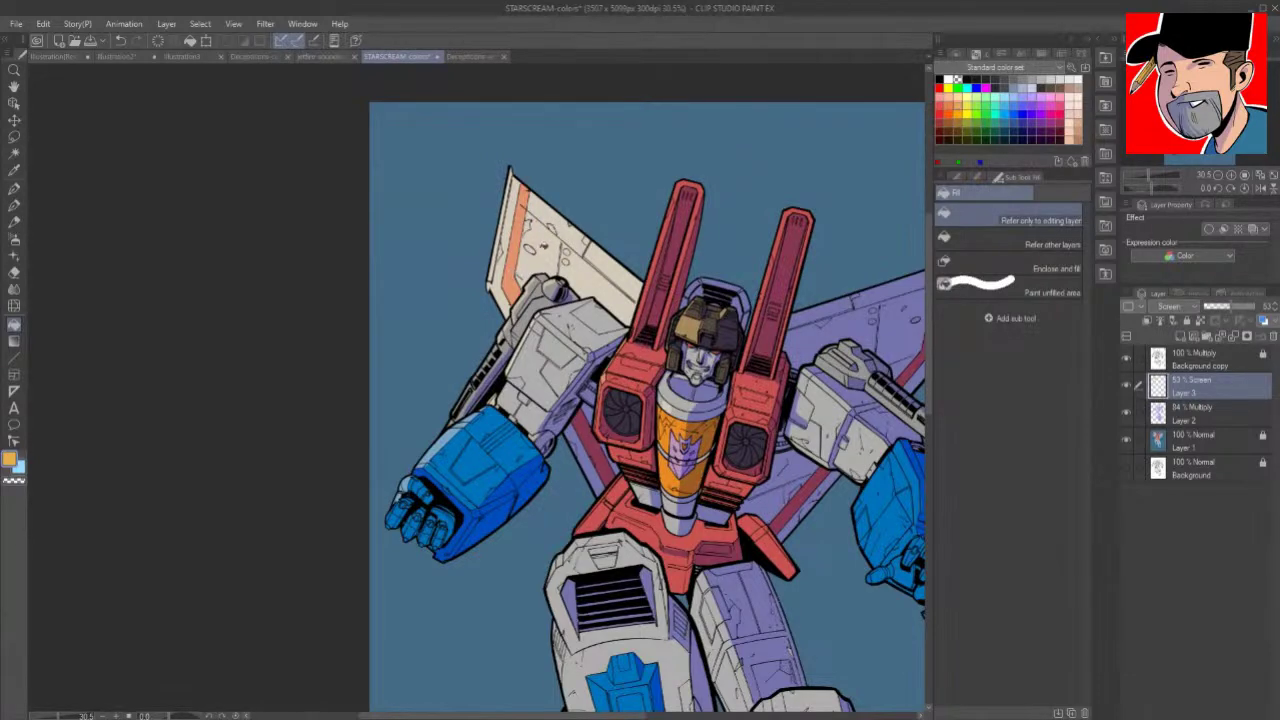
# Step: Try a yellow-orange highlight fill across the white armor of the left lower leg
pyautogui.moveTo(563, 561)
pyautogui.mouseDown()
pyautogui.moveTo(499, 360)
pyautogui.moveTo(452, 306)
pyautogui.mouseUp()
pyautogui.press('p')
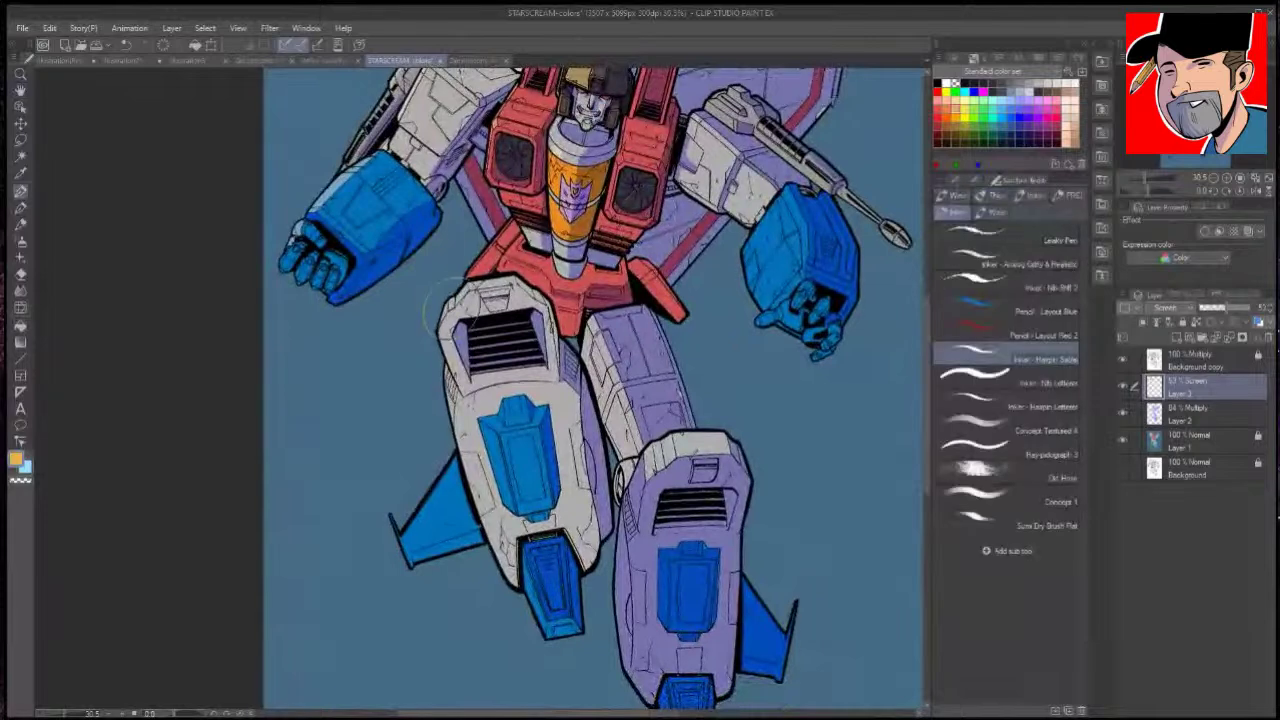
pyautogui.press('g')
pyautogui.click(462, 294)
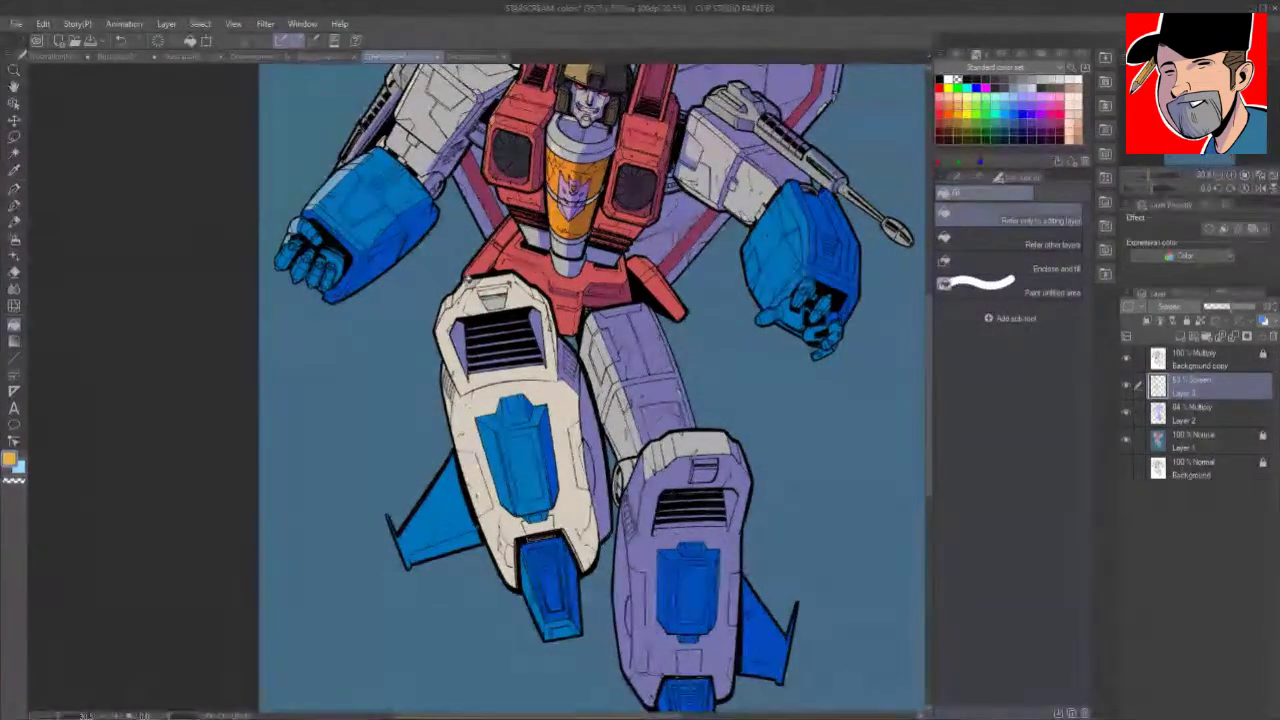
# Step: Fill the unshaded side panels of the right leg's thigh with the yellow-orange highlight
pyautogui.click(601, 376)
pyautogui.click(624, 432)
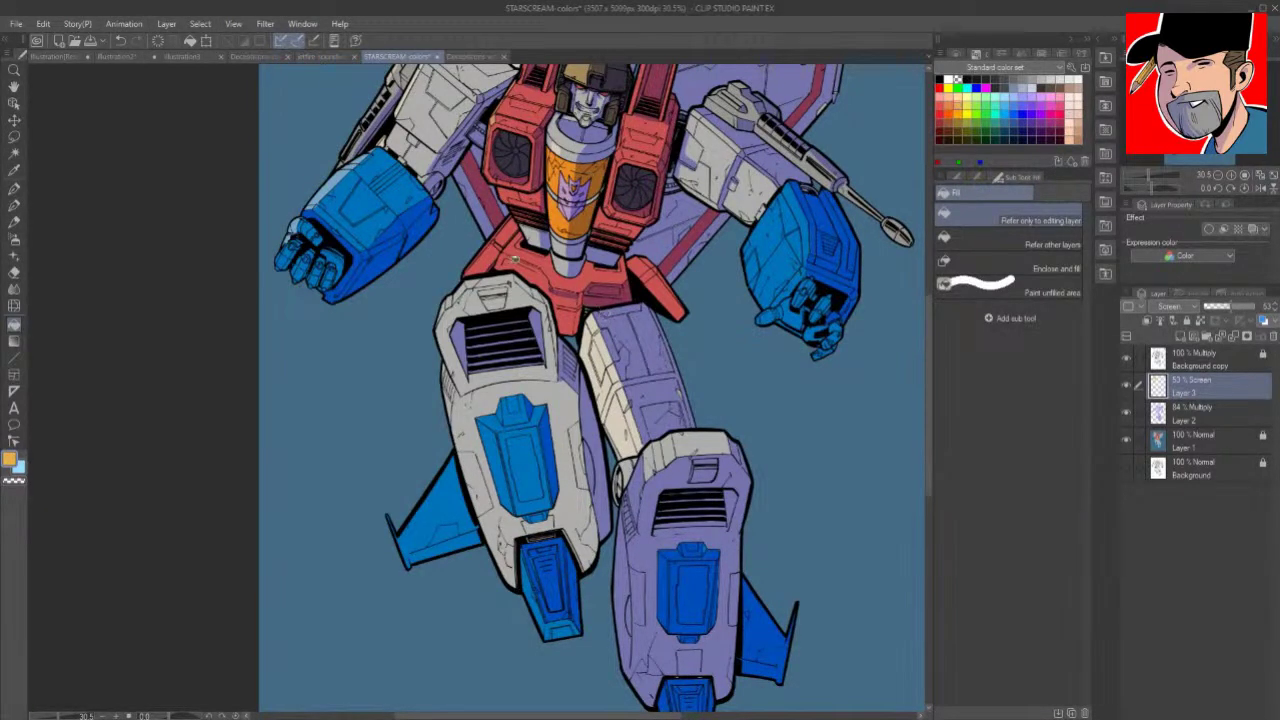
# Step: Brush a yellow-orange highlight along the outer edge of the red hip armor above the left knee
pyautogui.press('p')
pyautogui.scroll(5, 467, 257)
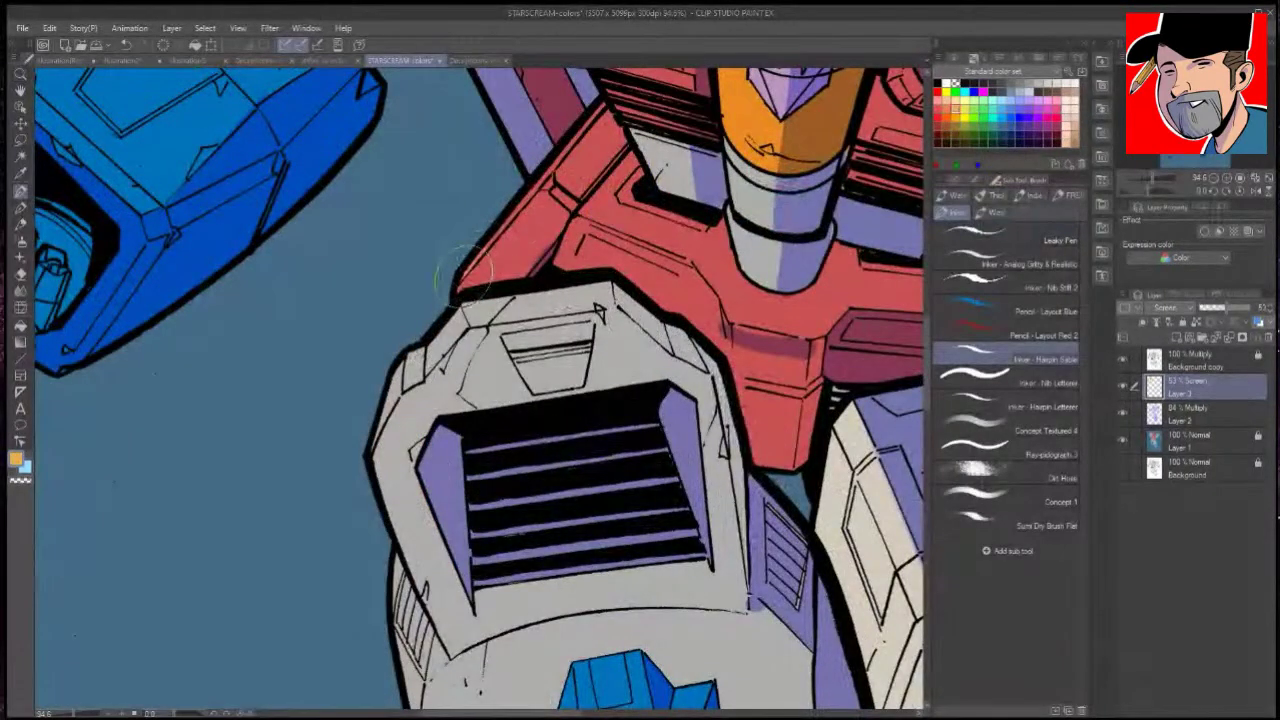
pyautogui.moveTo(557, 263)
pyautogui.mouseDown()
pyautogui.moveTo(574, 214)
pyautogui.moveTo(631, 150)
pyautogui.mouseUp()
pyautogui.moveTo(551, 259)
pyautogui.mouseDown()
pyautogui.moveTo(497, 258)
pyautogui.moveTo(454, 290)
pyautogui.moveTo(541, 181)
pyautogui.mouseUp()
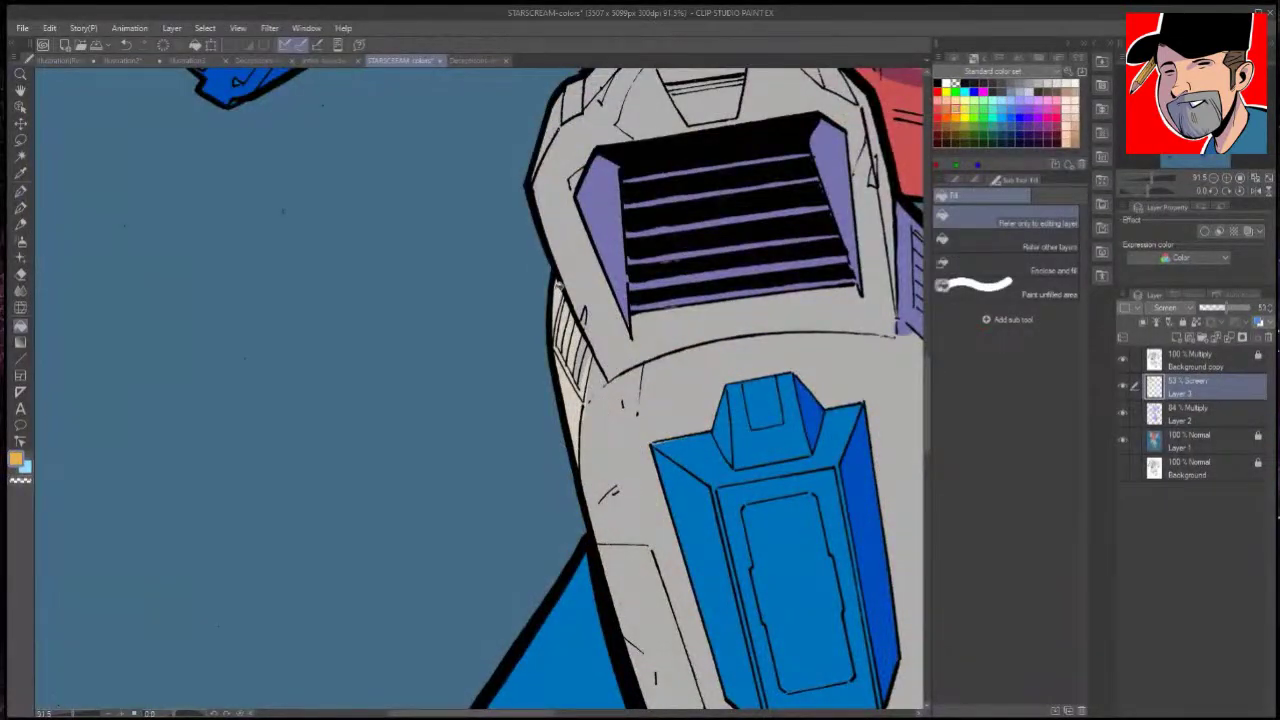
# Step: Add yellow-orange highlights along the outer edges of the left leg's white knee and shin armor
pyautogui.press('p')
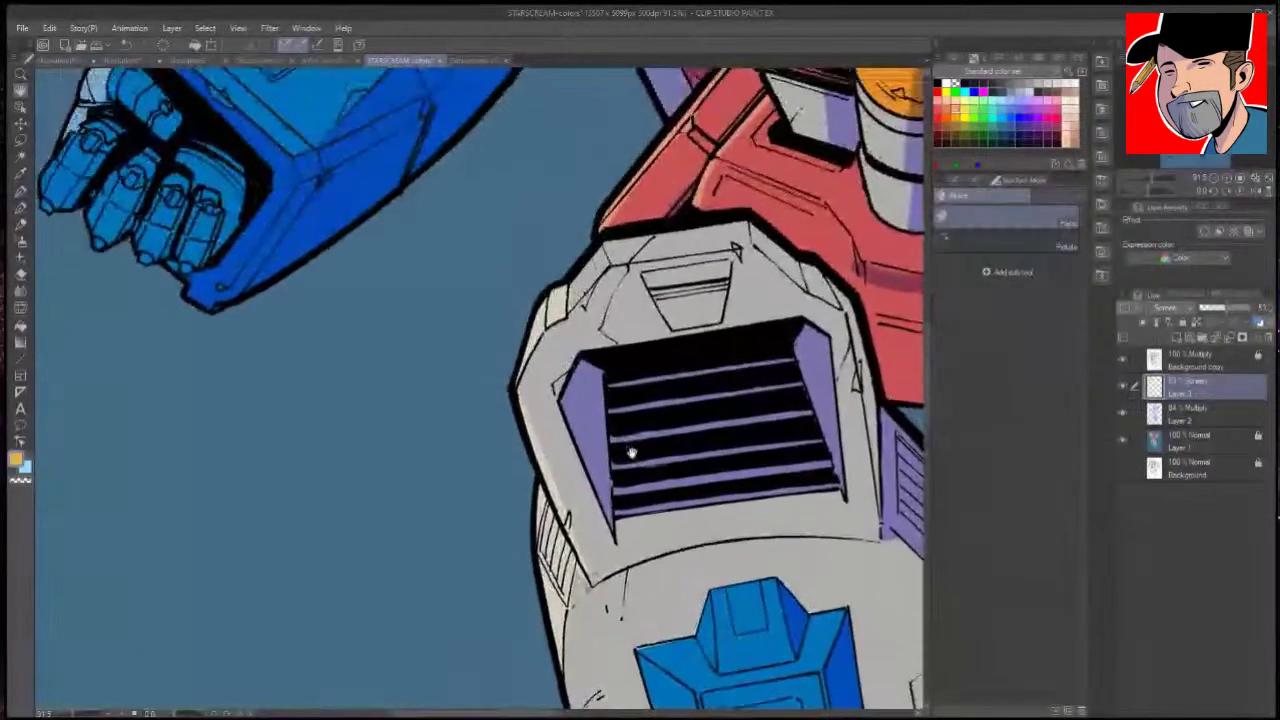
pyautogui.moveTo(631, 453); pyautogui.dragTo(631, 508)
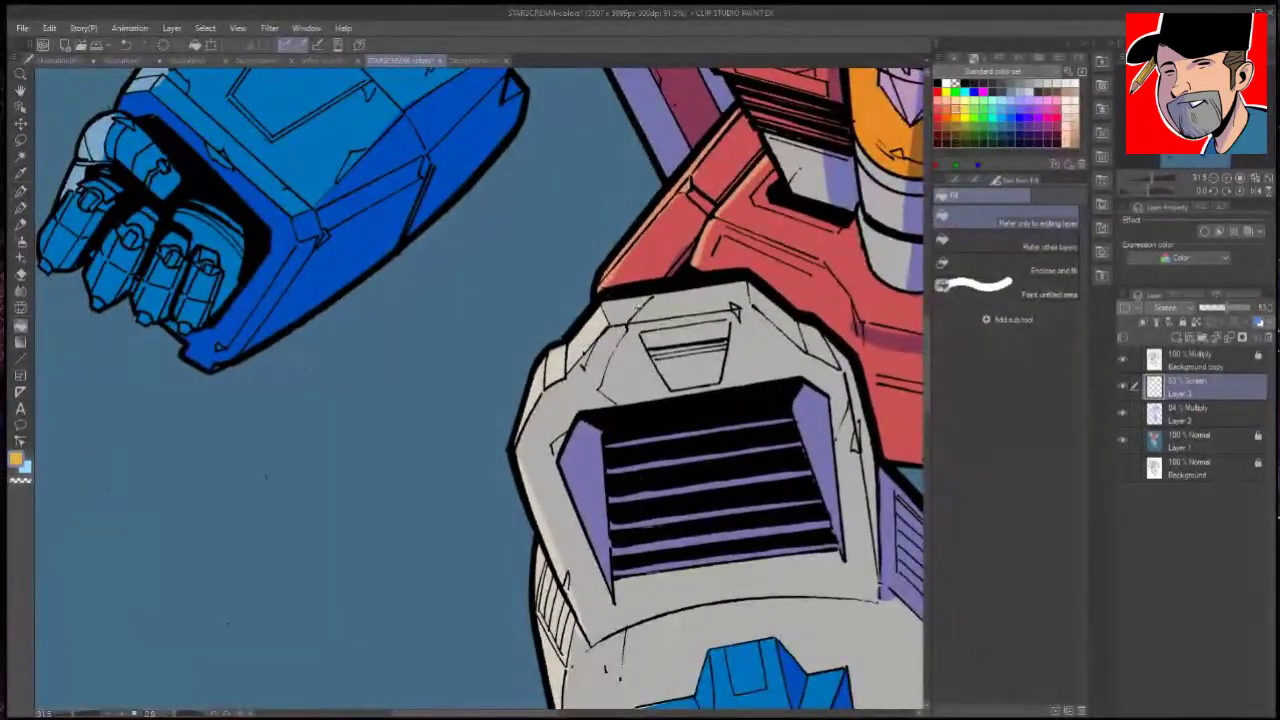
pyautogui.press('p')
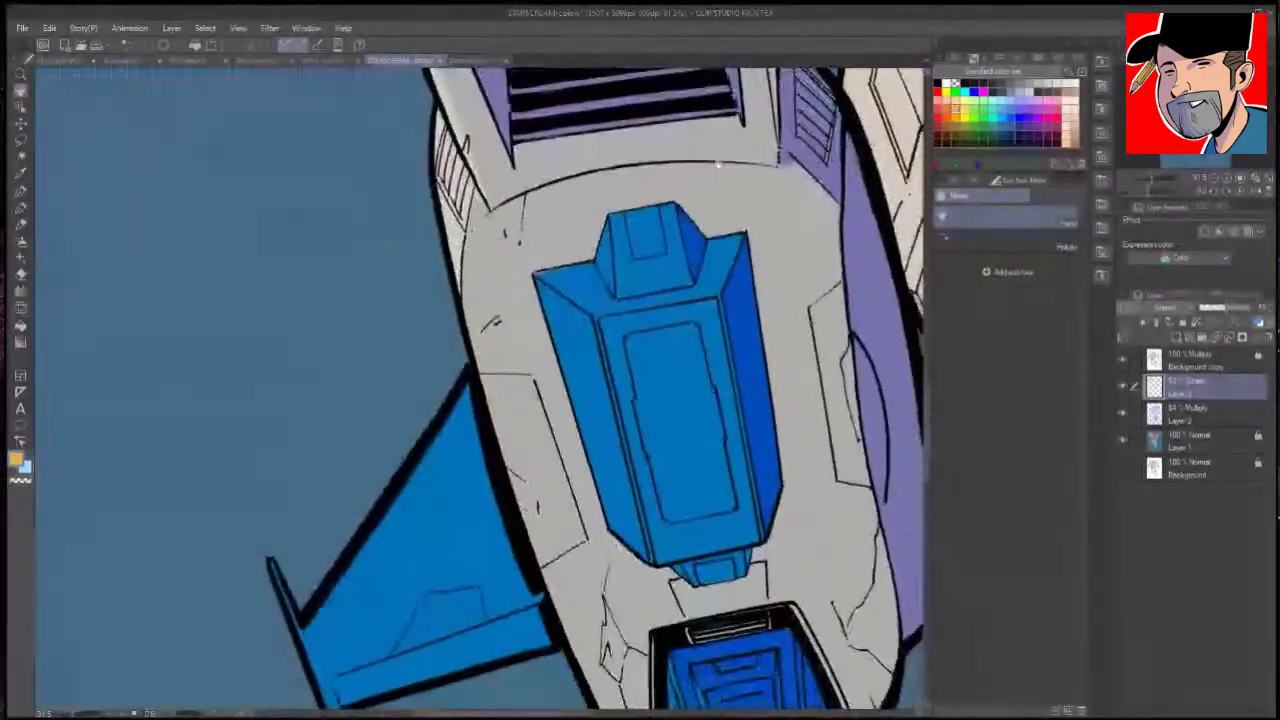
pyautogui.moveTo(523, 390); pyautogui.dragTo(570, 480)
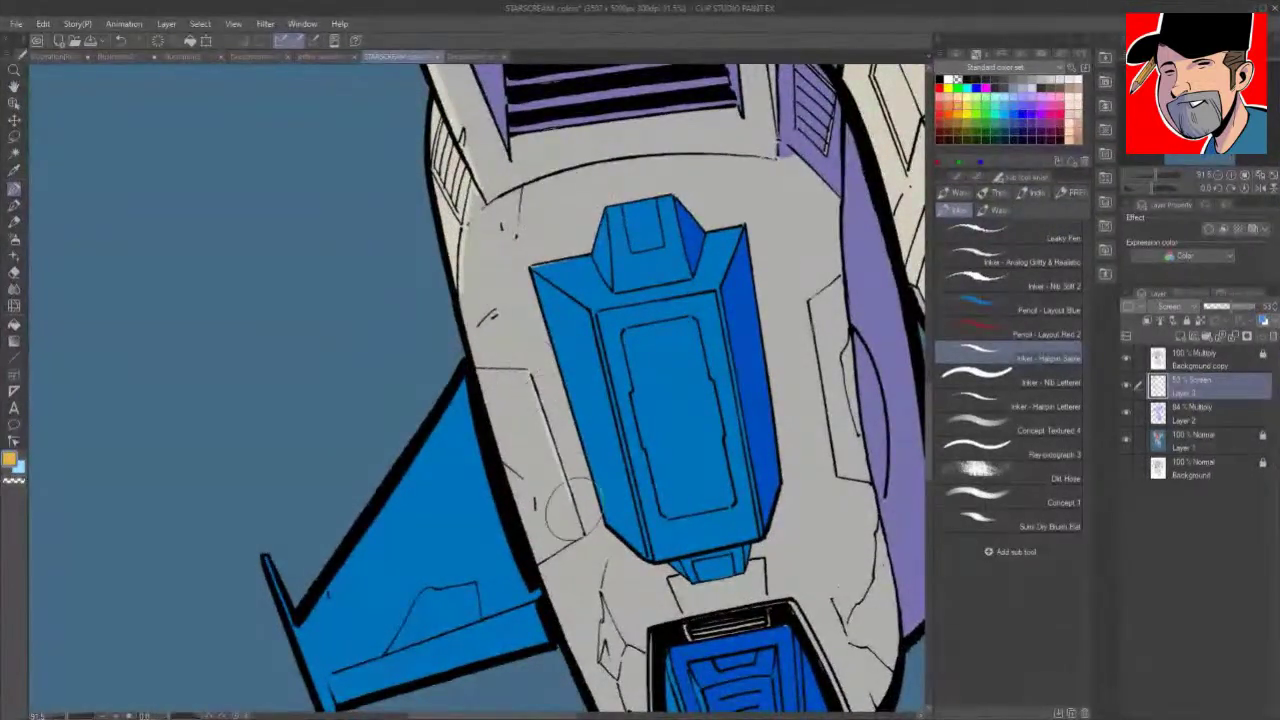
pyautogui.moveTo(570, 480); pyautogui.dragTo(590, 530)
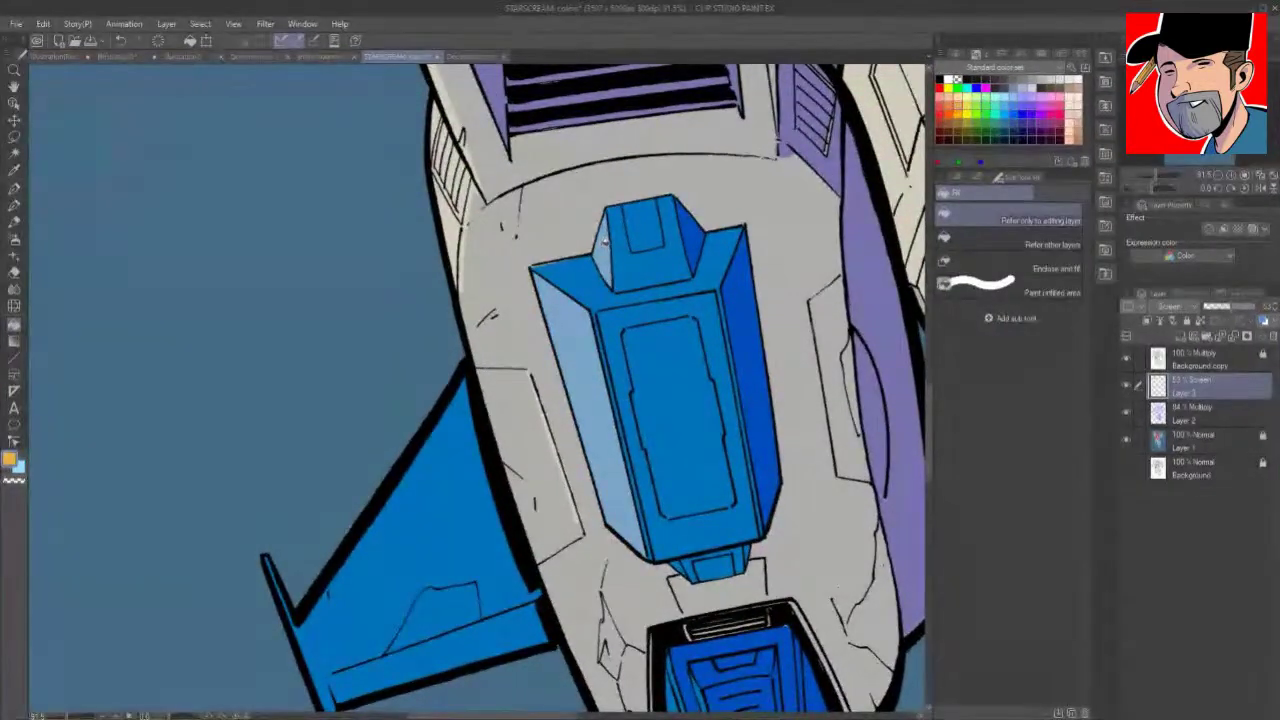
# Step: Fill the left leg's blue fin and the outer sides of the right leg's blue foot and shin block with the yellow-orange highlight
pyautogui.click(380, 595)
pyautogui.click(445, 615)
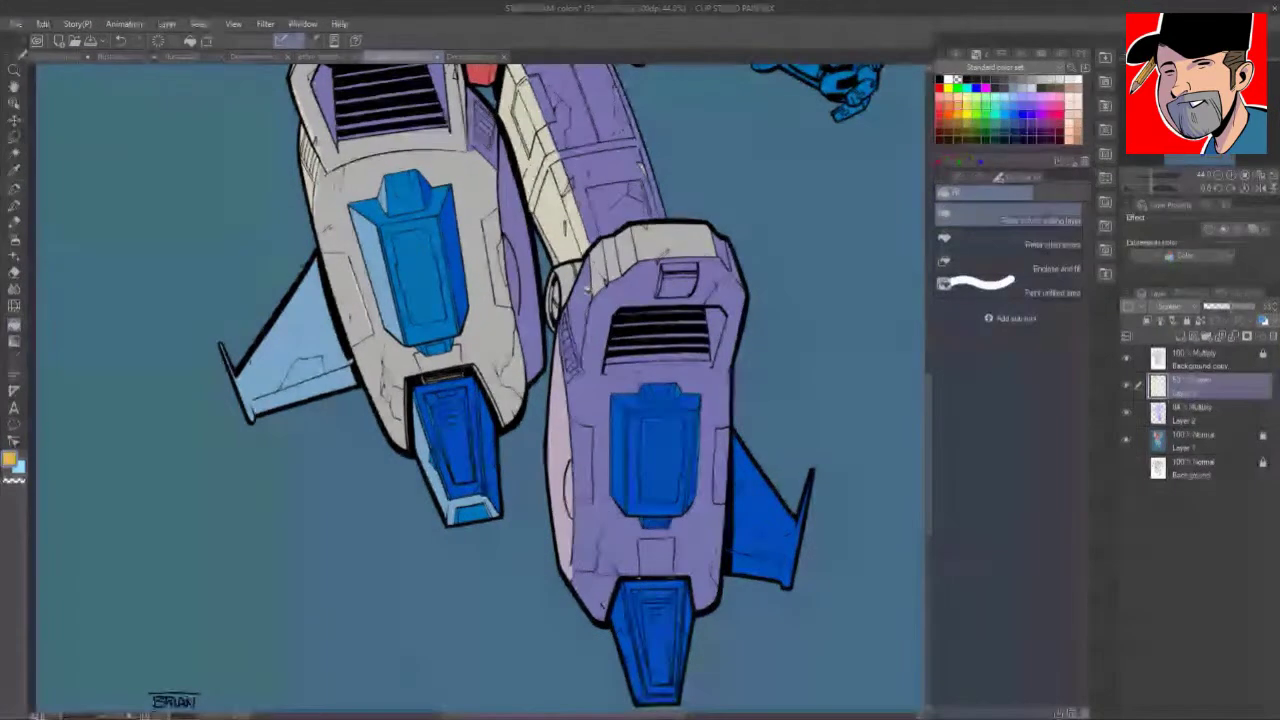
pyautogui.click(624, 616)
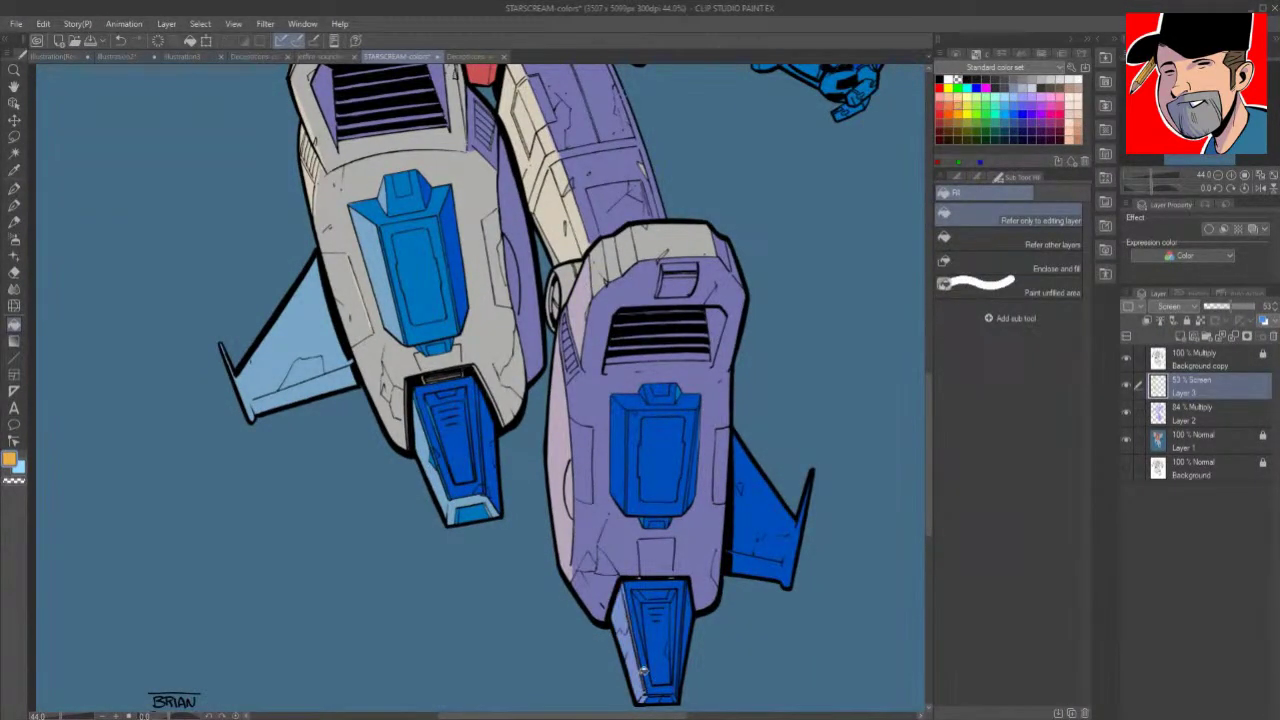
pyautogui.click(626, 420)
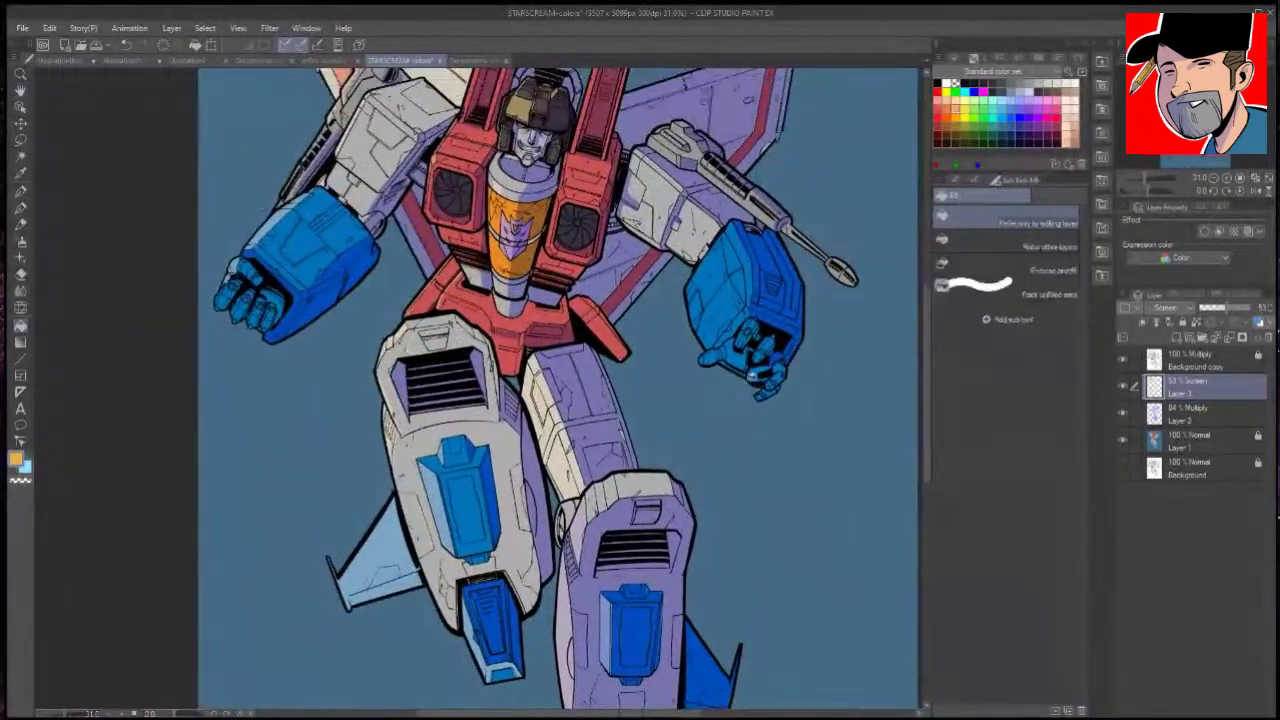
# Step: Fill the unshaded panels of the right blue forearm and white upper arm with the yellow-orange highlight
pyautogui.click(716, 294)
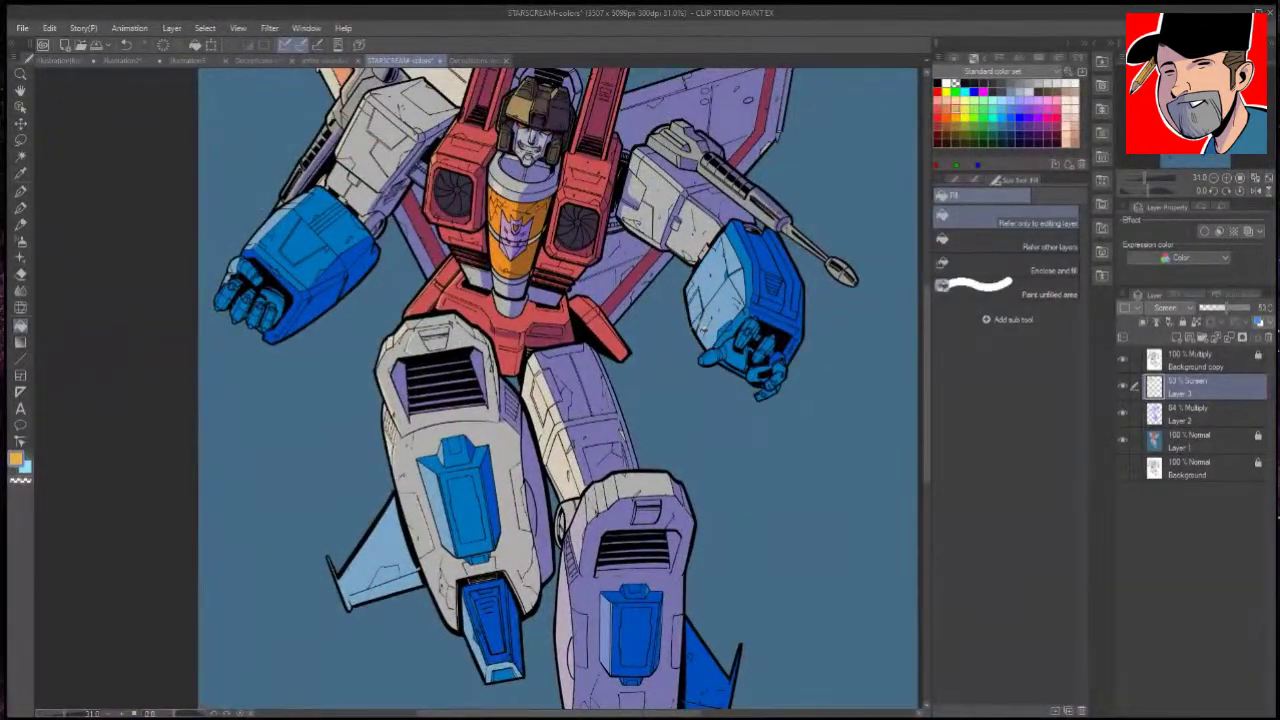
pyautogui.click(744, 245)
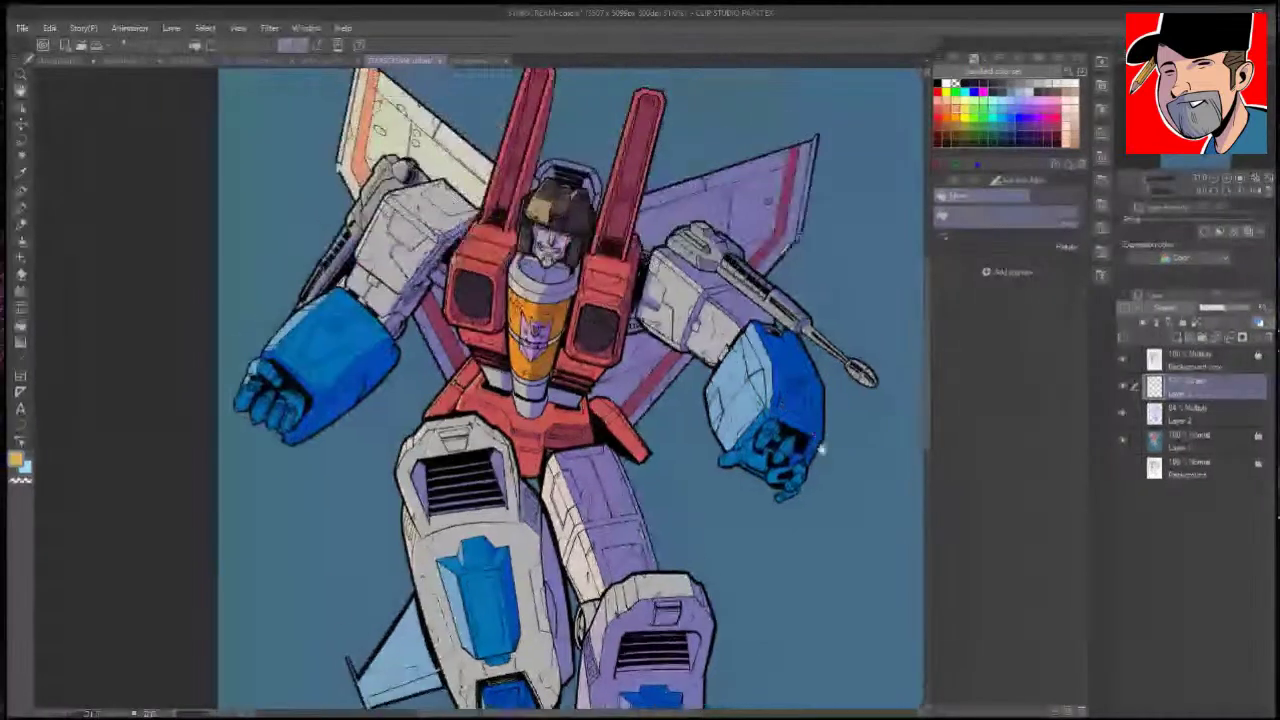
pyautogui.click(673, 309)
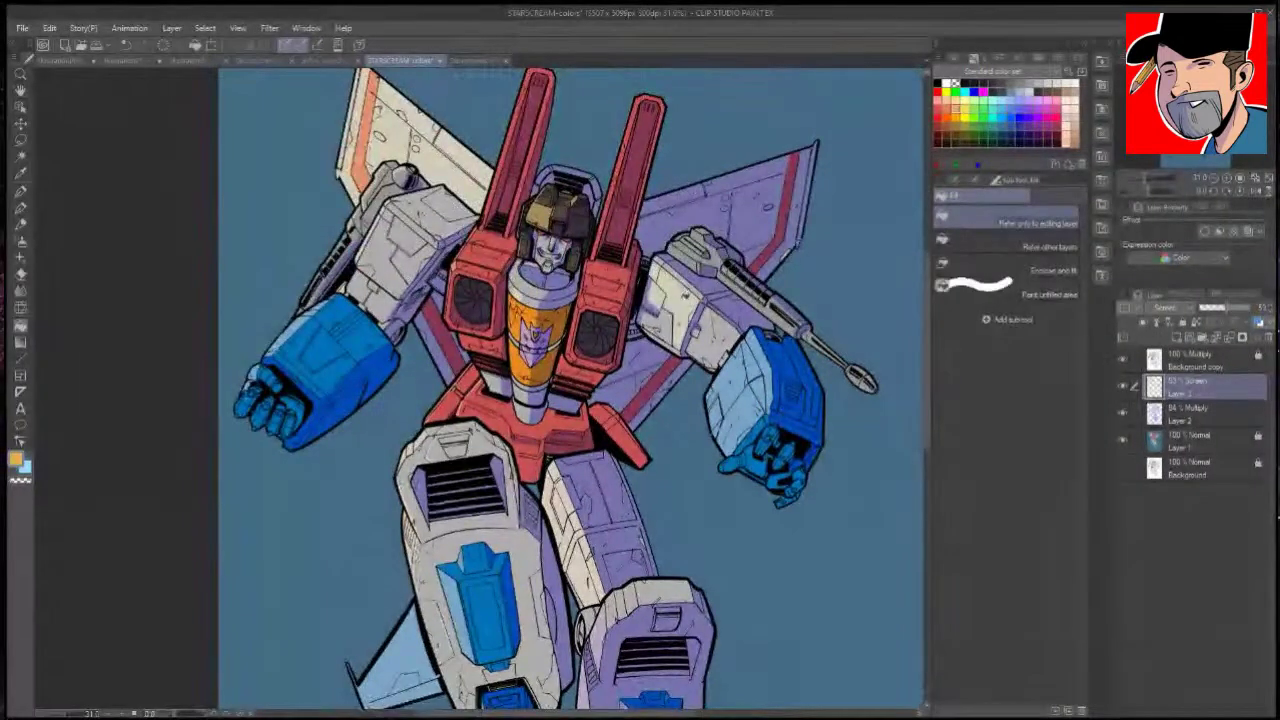
pyautogui.click(713, 337)
pyautogui.click(658, 325)
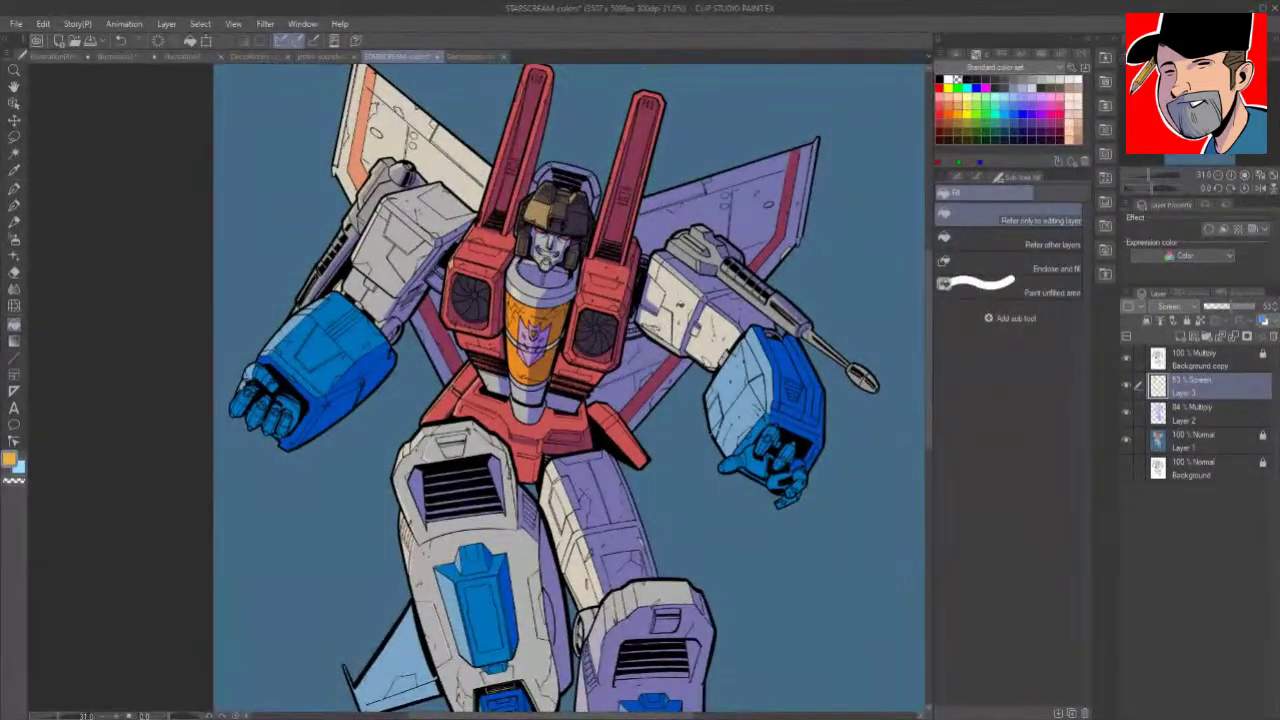
# Step: Fill the unshaded surfaces of the cannon on the right upper arm with the yellow-orange highlight
pyautogui.click(708, 236)
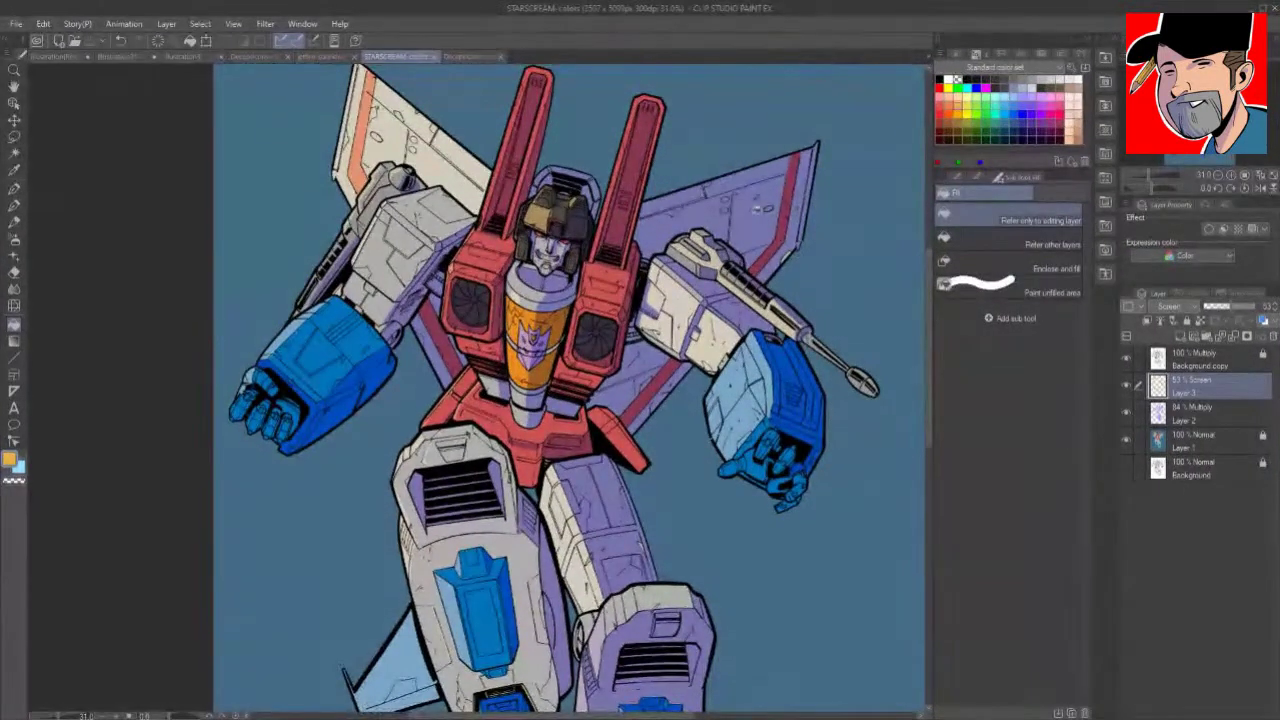
pyautogui.hotkey('ctrl', 'space')
pyautogui.moveTo(774, 266); pyautogui.dragTo(826, 246)
pyautogui.press('p')
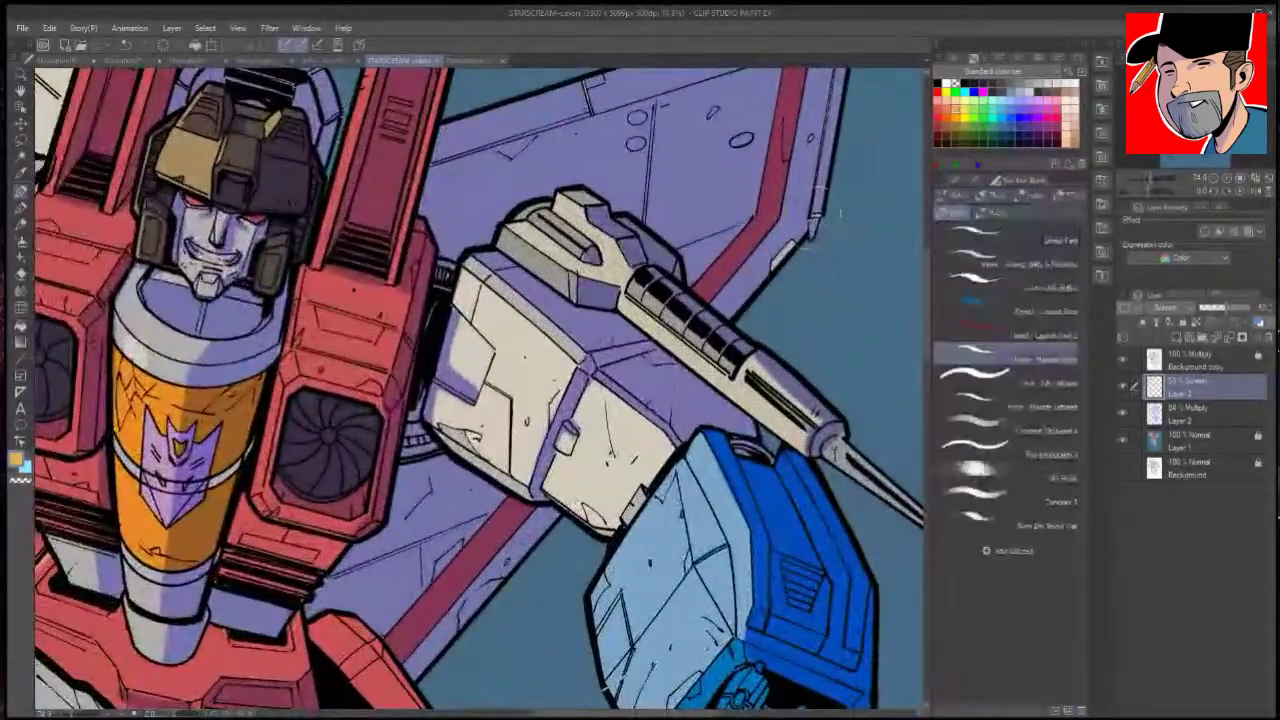
pyautogui.moveTo(530, 217); pyautogui.dragTo(591, 271)
pyautogui.press('g')
pyautogui.click(540, 268)
# Step: Add yellow-orange highlights to the beveled frames around both red chest intake fans
pyautogui.press('space')
pyautogui.moveTo(304, 326); pyautogui.dragTo(698, 414)
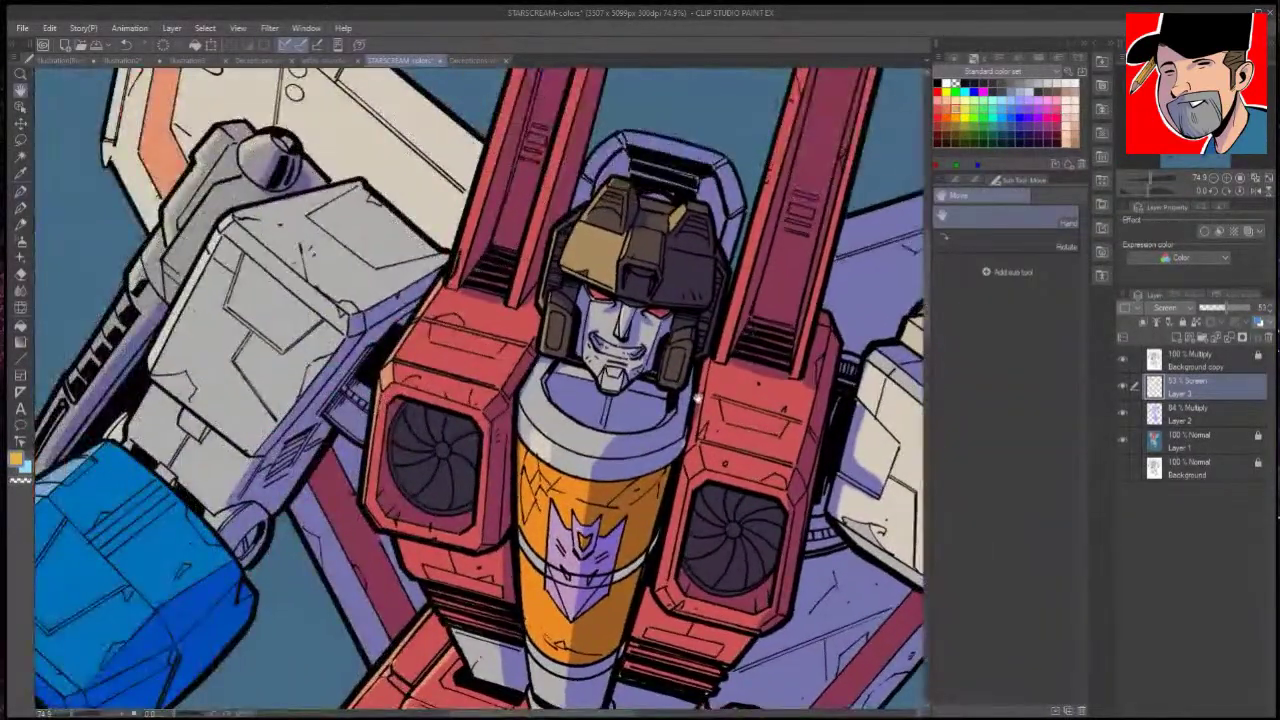
pyautogui.press('b')
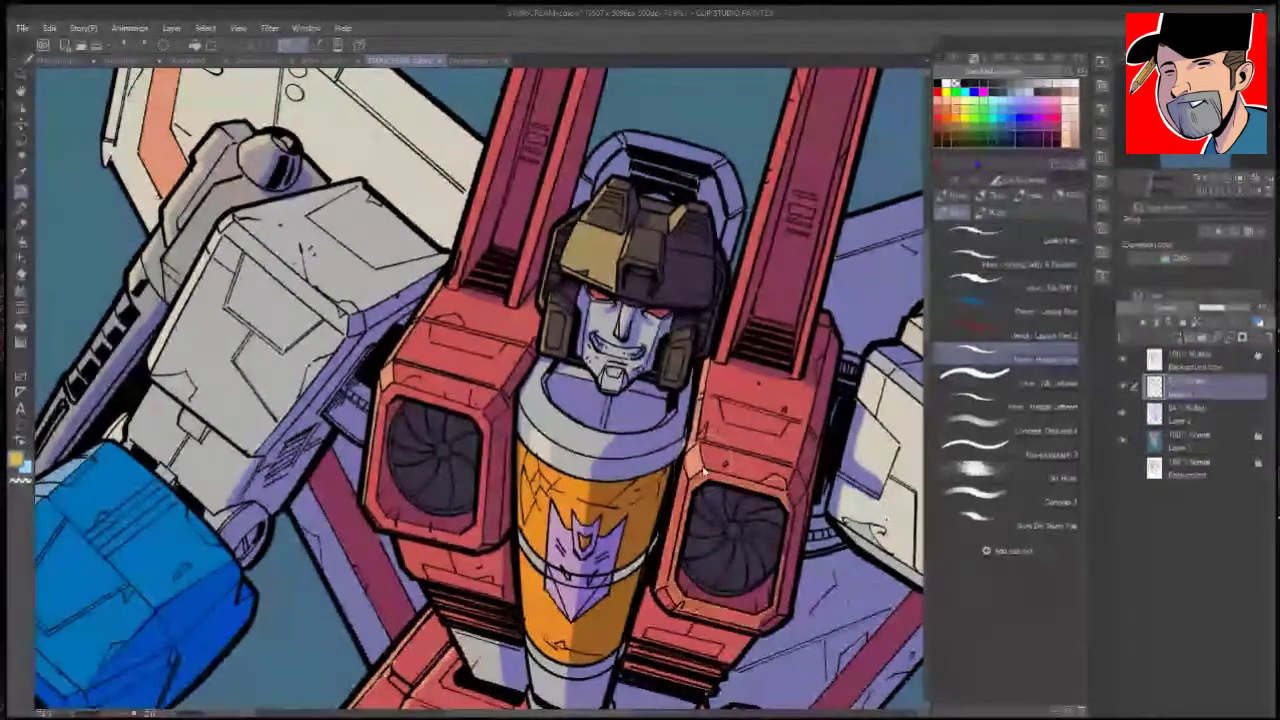
pyautogui.press('g')
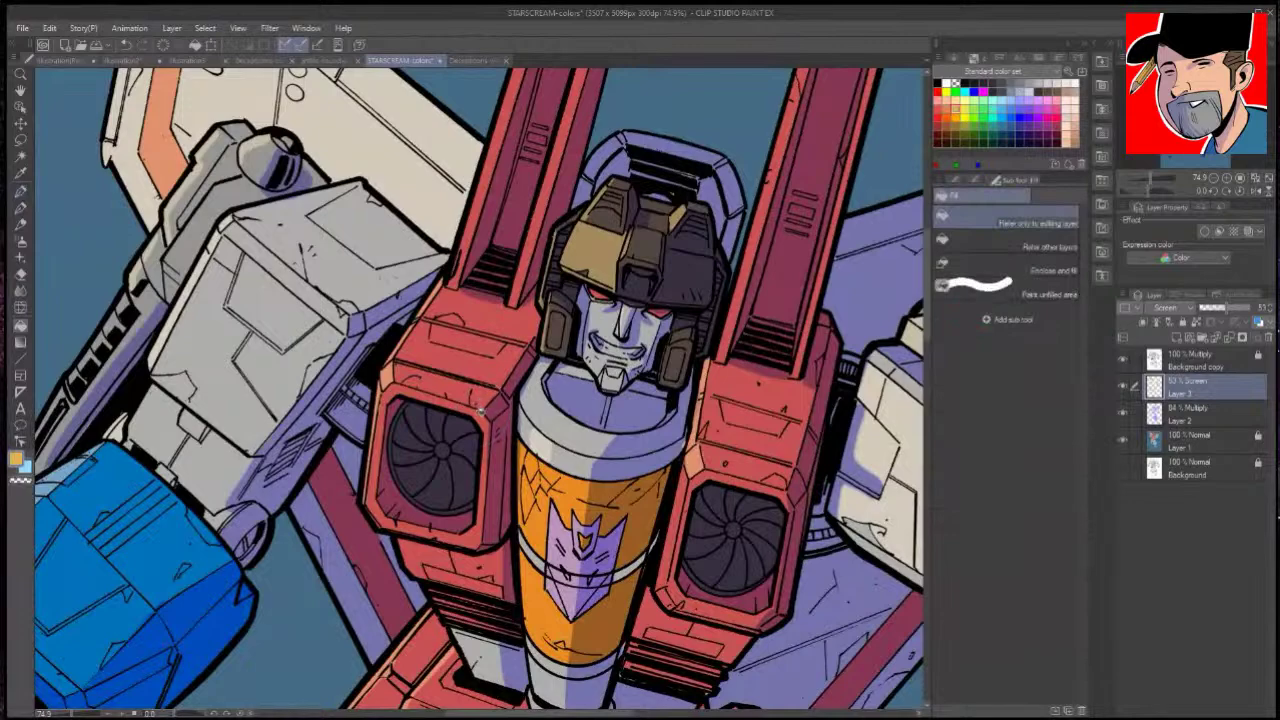
pyautogui.press('p')
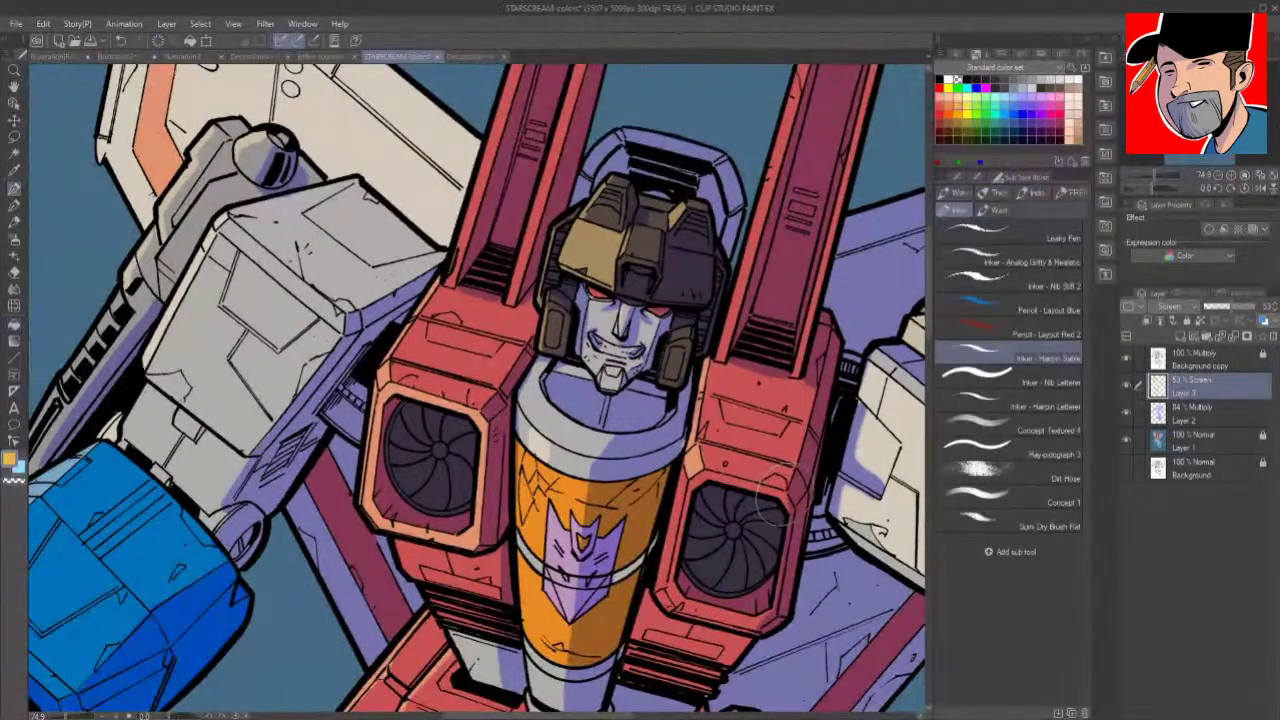
pyautogui.press('g')
pyautogui.click(788, 487)
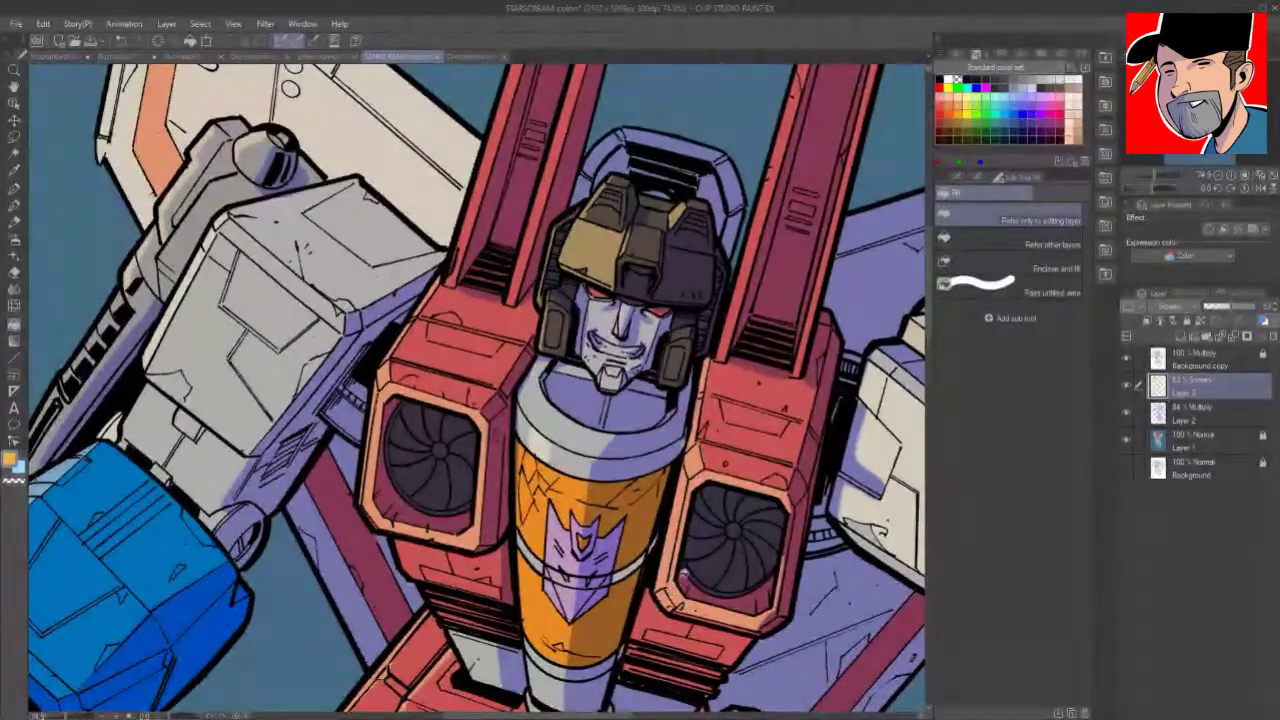
pyautogui.press('b')
pyautogui.press('g')
pyautogui.press('b')
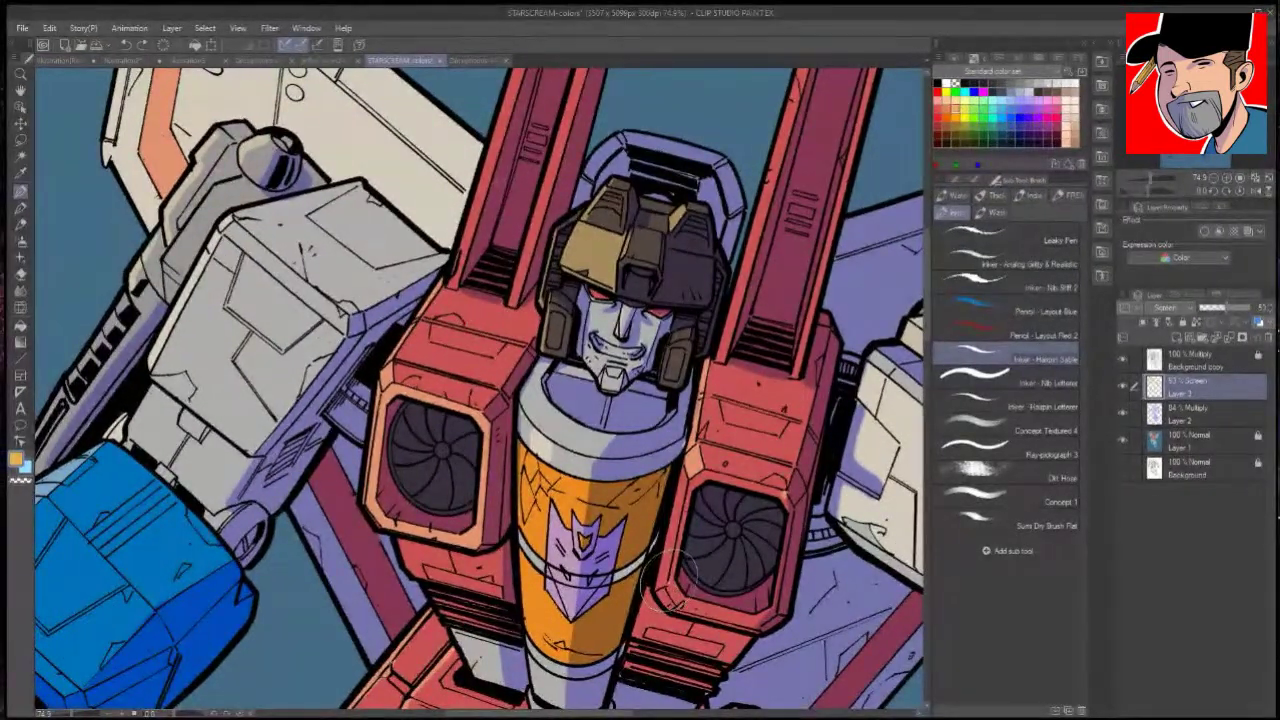
pyautogui.press('g')
pyautogui.click(674, 588)
pyautogui.press('b')
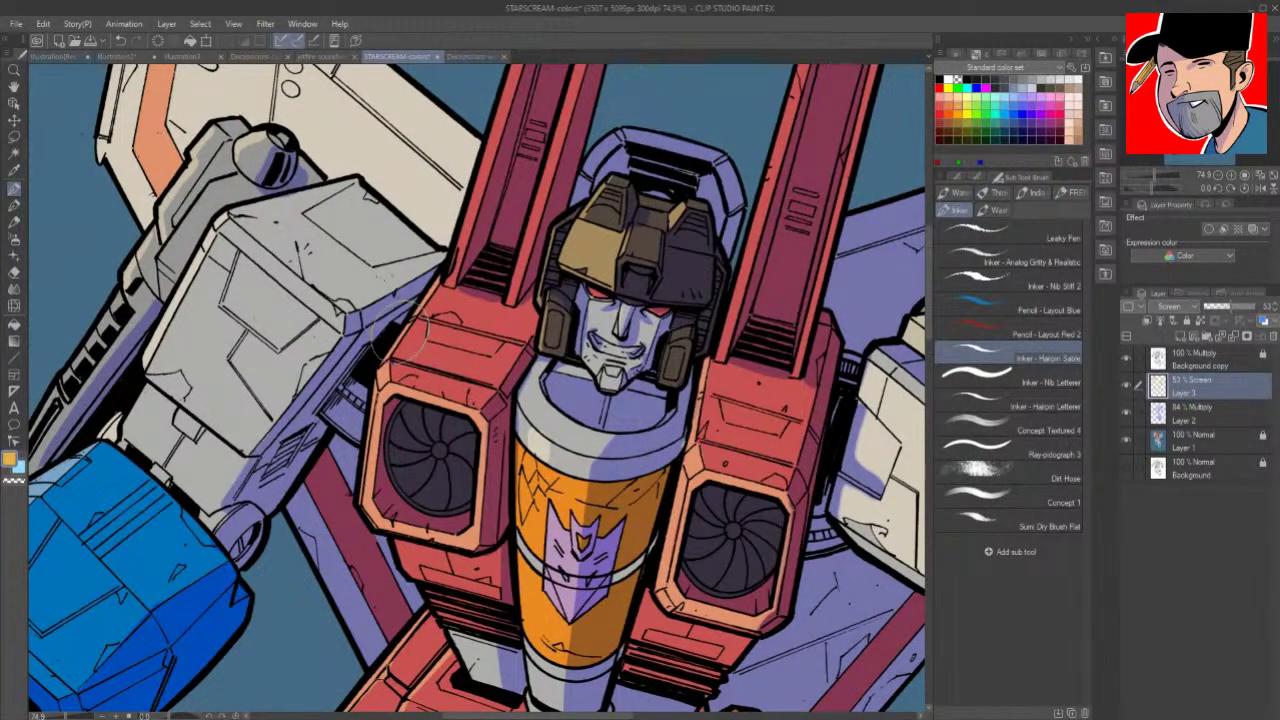
# Step: Highlight the raised edges of the two red shoulder towers in yellow-orange
pyautogui.moveTo(400, 330); pyautogui.dragTo(336, 448)
pyautogui.press('e')
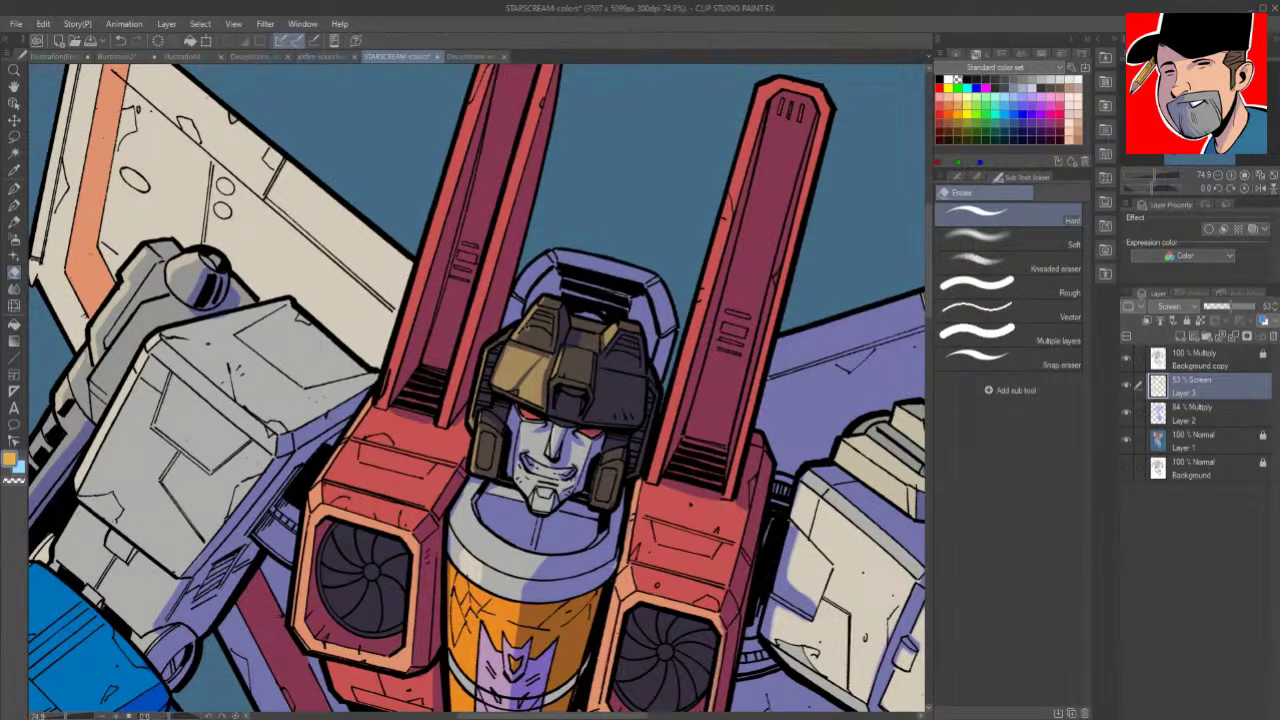
pyautogui.press('space')
pyautogui.moveTo(693, 458); pyautogui.dragTo(662, 442)
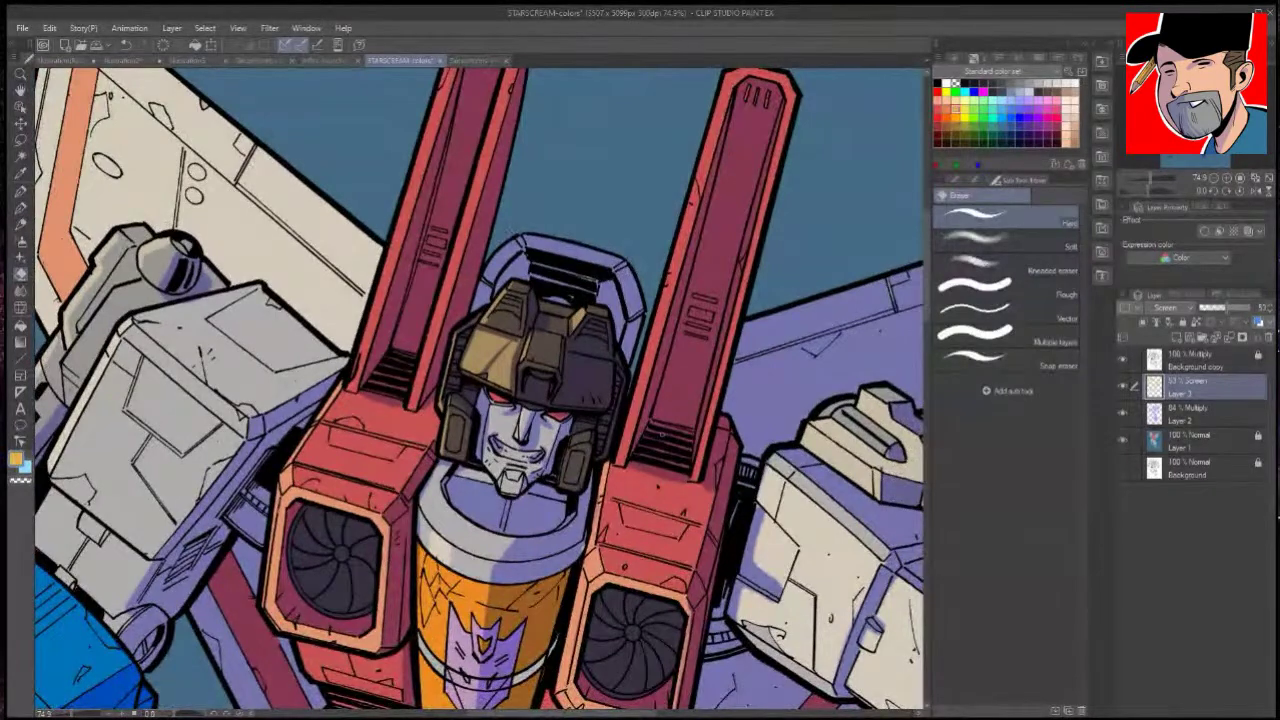
pyautogui.click(1005, 242)
pyautogui.moveTo(542, 352)
pyautogui.mouseDown()
pyautogui.moveTo(526, 348)
pyautogui.moveTo(537, 348)
pyautogui.mouseUp()
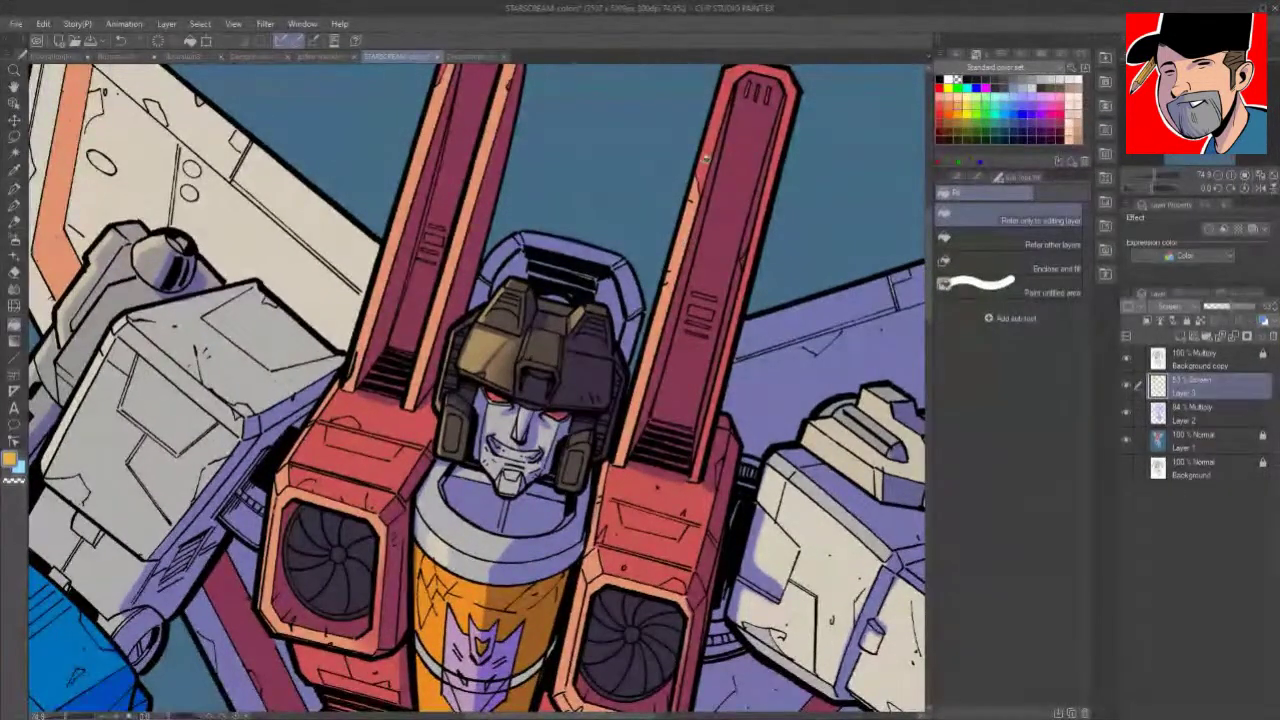
pyautogui.click(706, 158)
# Step: Brush yellow-orange highlights along the left red hip armor and the outer edges of the left blue forearm and fingers
pyautogui.moveTo(754, 290); pyautogui.dragTo(552, 542)
pyautogui.moveTo(866, 432); pyautogui.dragTo(812, 345)
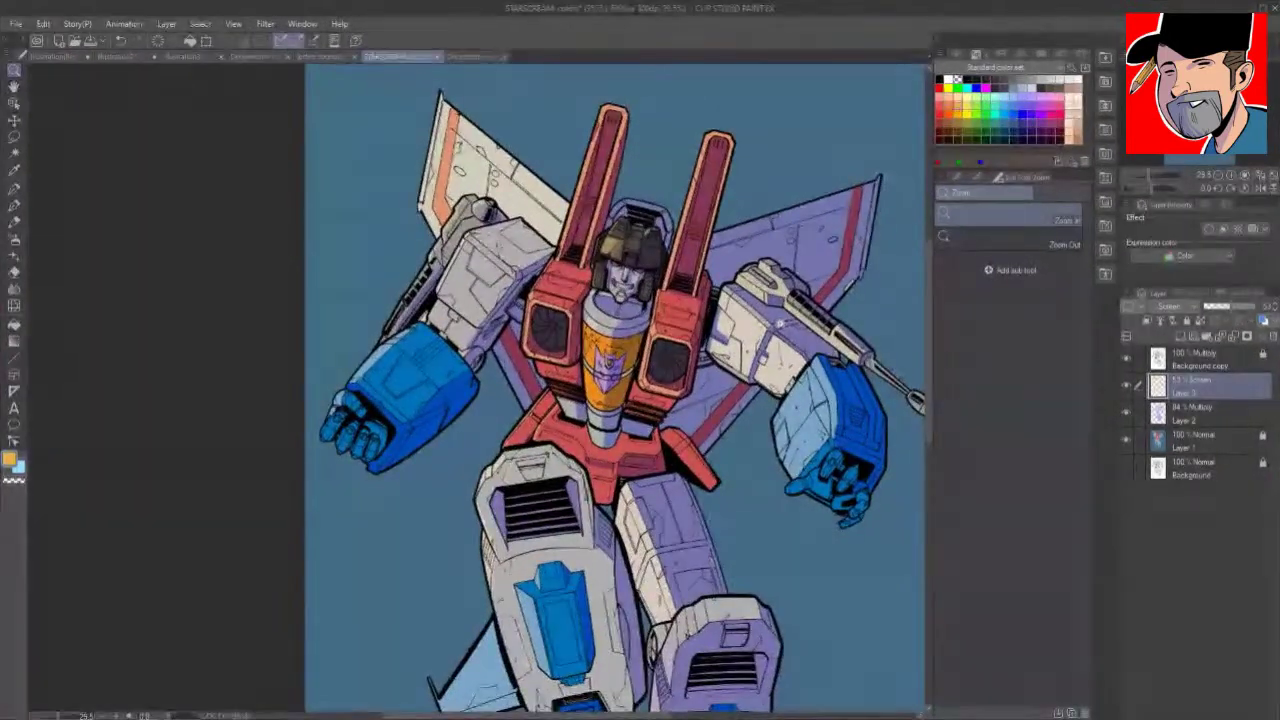
pyautogui.moveTo(548, 420); pyautogui.dragTo(702, 120)
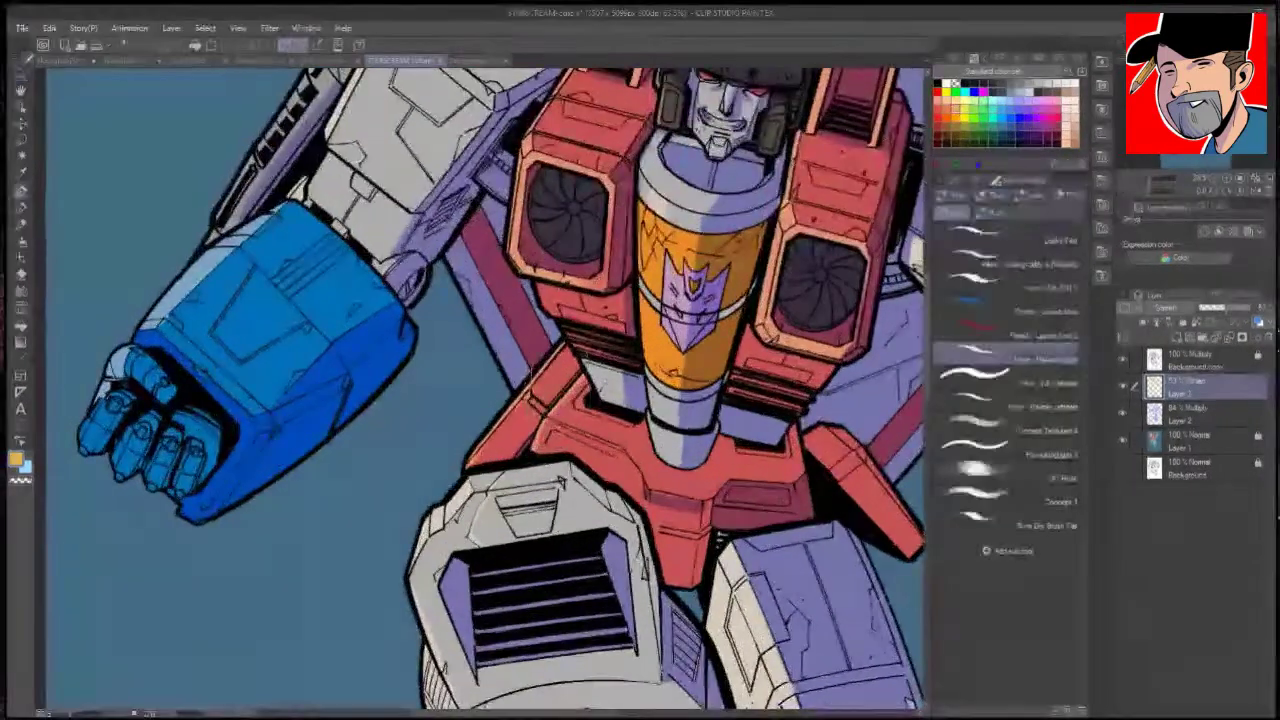
pyautogui.moveTo(518, 412); pyautogui.dragTo(462, 473)
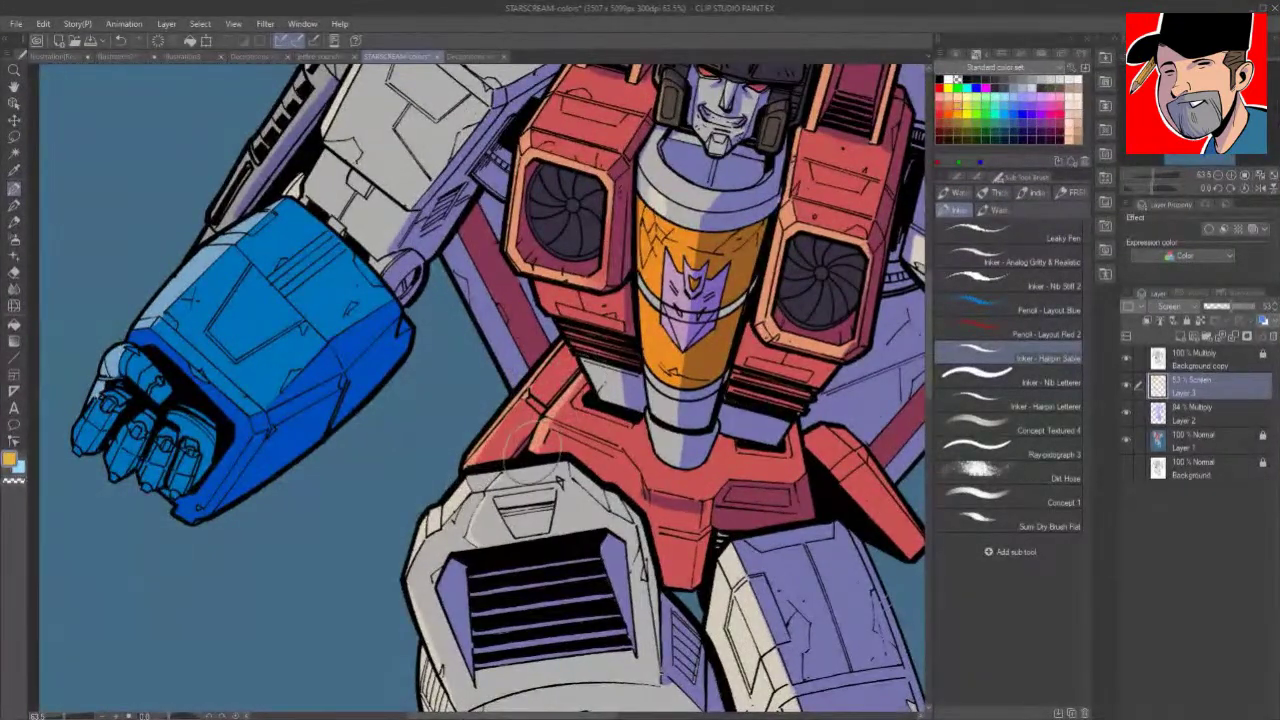
pyautogui.moveTo(165, 317); pyautogui.dragTo(278, 210)
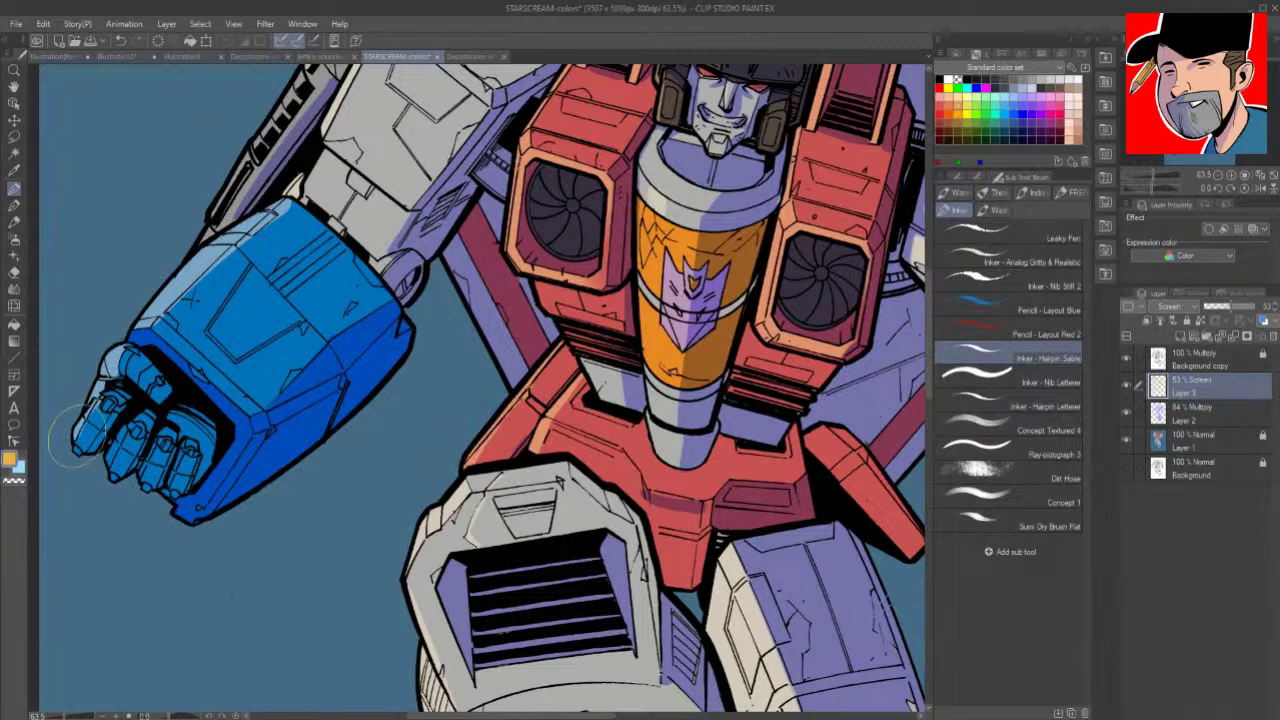
pyautogui.moveTo(79, 451); pyautogui.dragTo(98, 418)
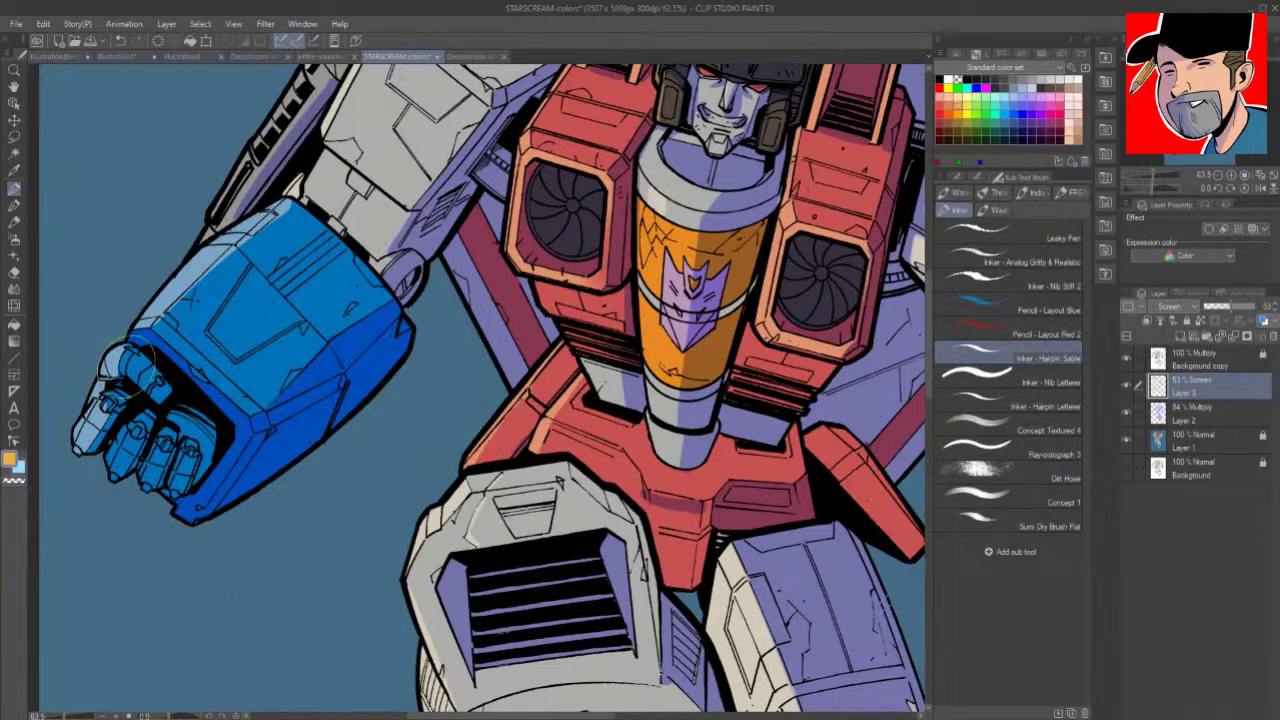
pyautogui.moveTo(114, 478); pyautogui.dragTo(121, 460)
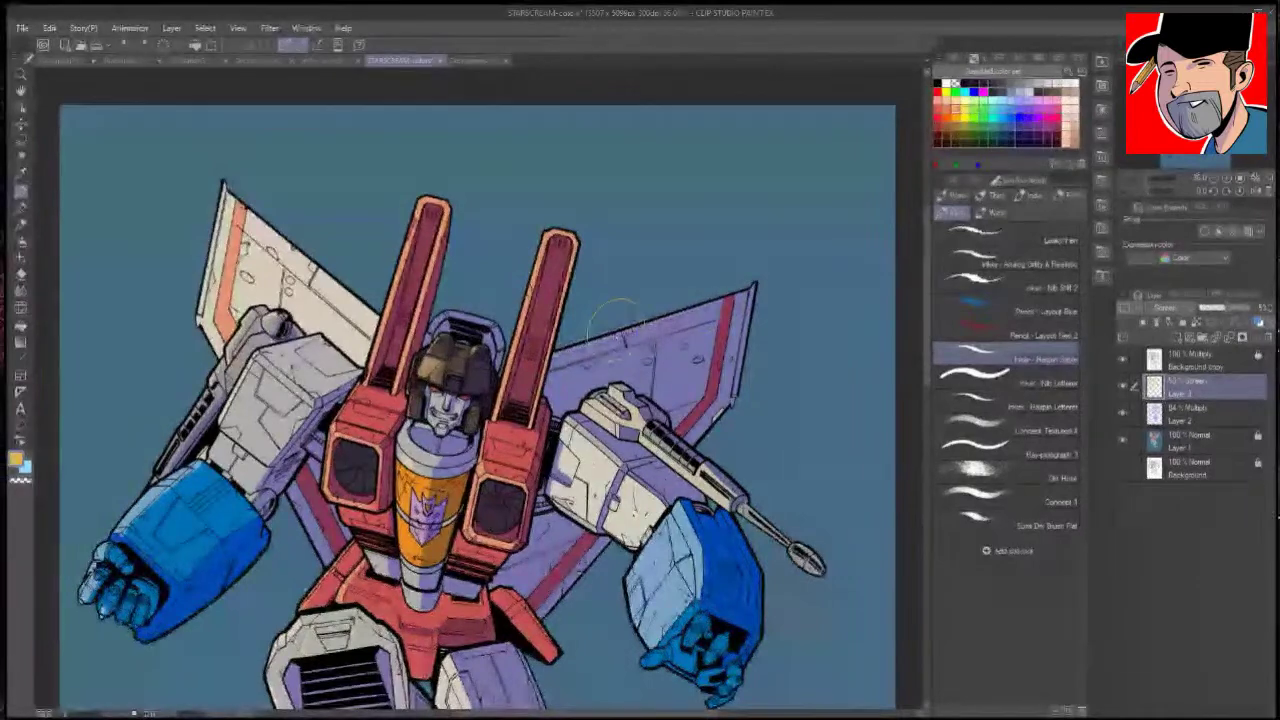
# Step: Brush a yellow-orange highlight strip down the left side of the orange chest canopy and its white rims
pyautogui.moveTo(777, 604); pyautogui.dragTo(726, 395)
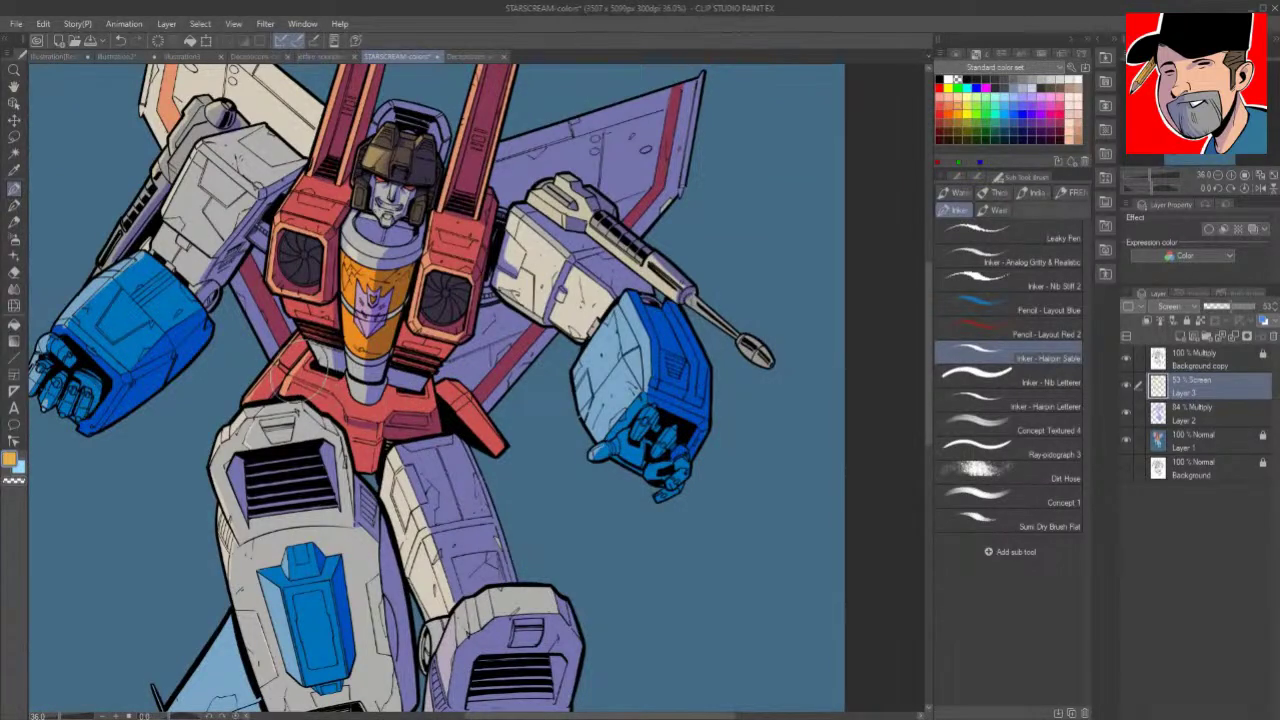
pyautogui.moveTo(345, 425)
pyautogui.mouseDown()
pyautogui.moveTo(342, 335)
pyautogui.moveTo(360, 240)
pyautogui.mouseUp()
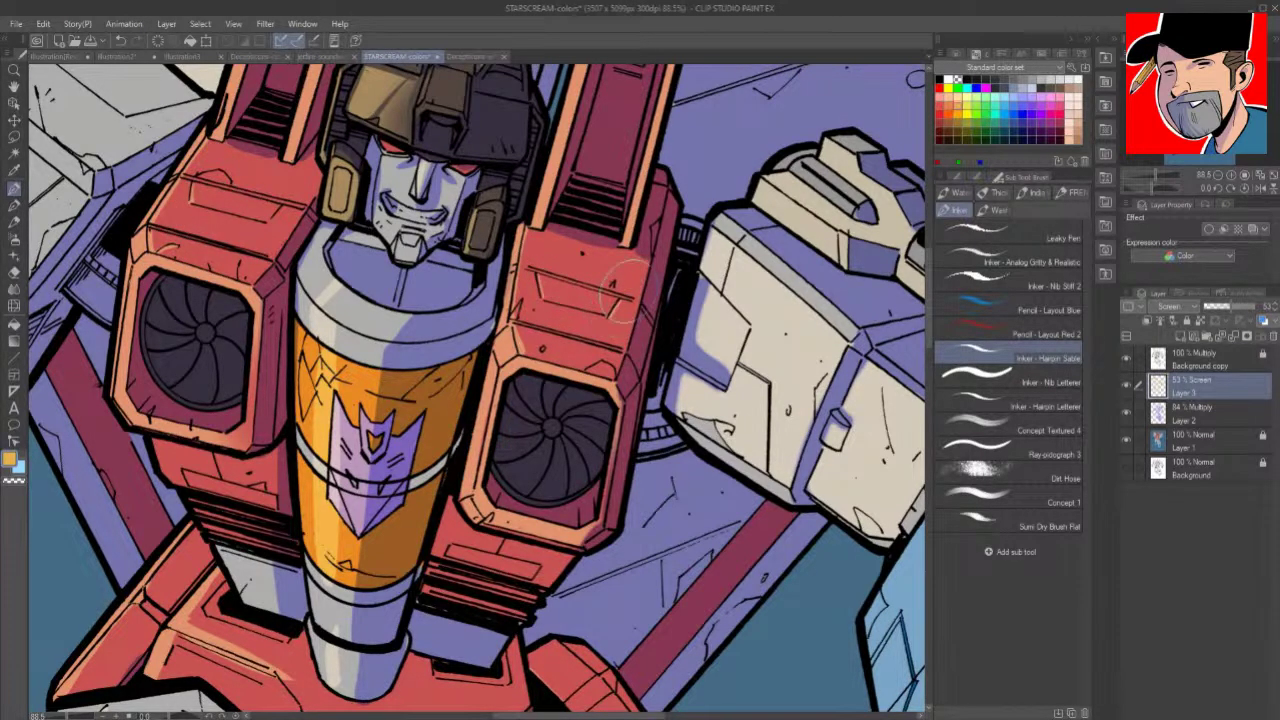
pyautogui.hotkey('shift', 'space')
pyautogui.moveTo(625, 290)
pyautogui.mouseDown()
pyautogui.moveTo(596, 257)
pyautogui.moveTo(463, 215)
pyautogui.mouseUp()
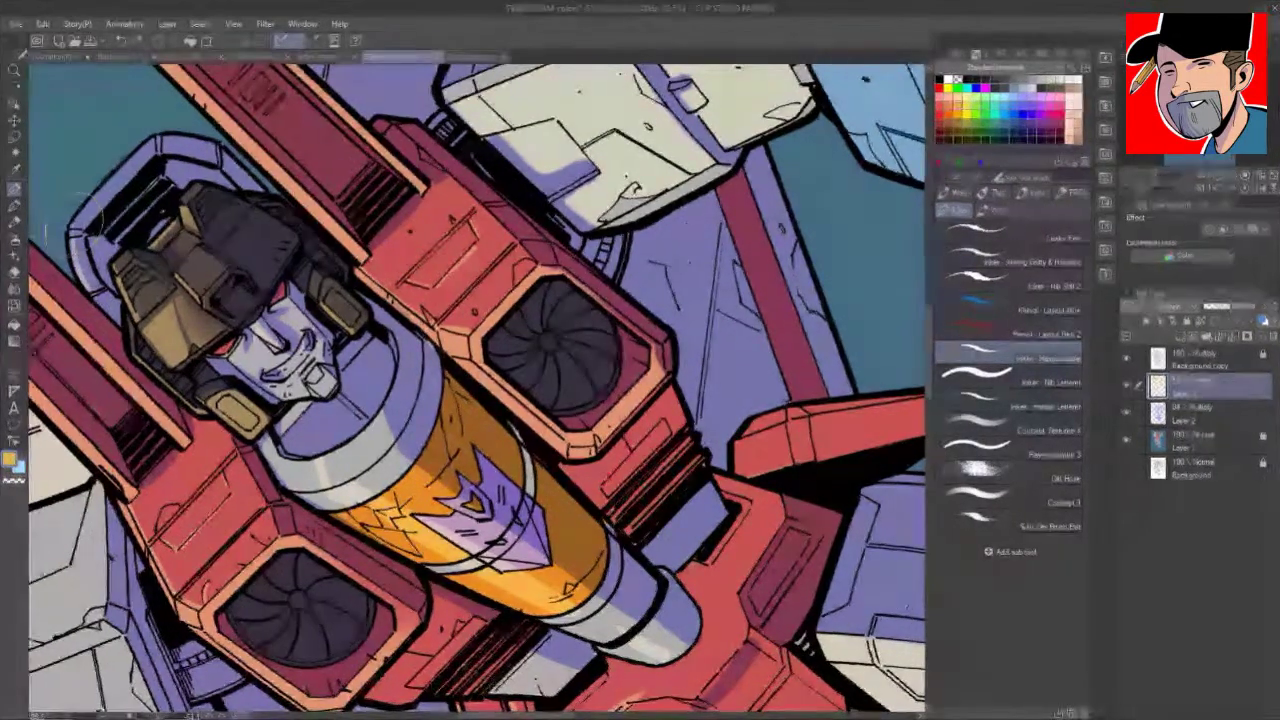
pyautogui.press('r')
pyautogui.moveTo(165, 140)
pyautogui.mouseDown()
pyautogui.moveTo(440, 85)
pyautogui.moveTo(520, 95)
pyautogui.mouseUp()
# Step: Fill the teeth of the grinning face with white on Layer 1
pyautogui.hotkey('ctrl', 'space')
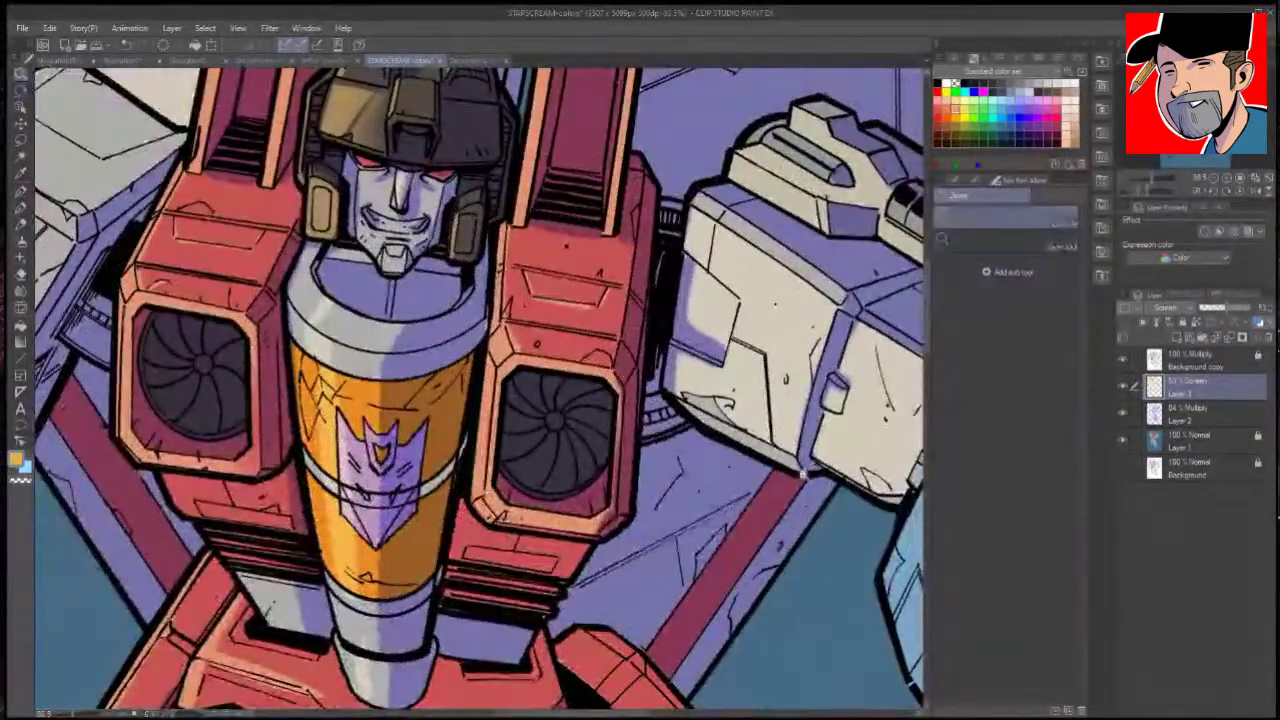
pyautogui.moveTo(805, 472); pyautogui.dragTo(750, 485)
pyautogui.press('space')
pyautogui.moveTo(797, 526); pyautogui.dragTo(705, 298)
pyautogui.hotkey('ctrl', 'space')
pyautogui.press('space')
pyautogui.moveTo(780, 331); pyautogui.dragTo(682, 388)
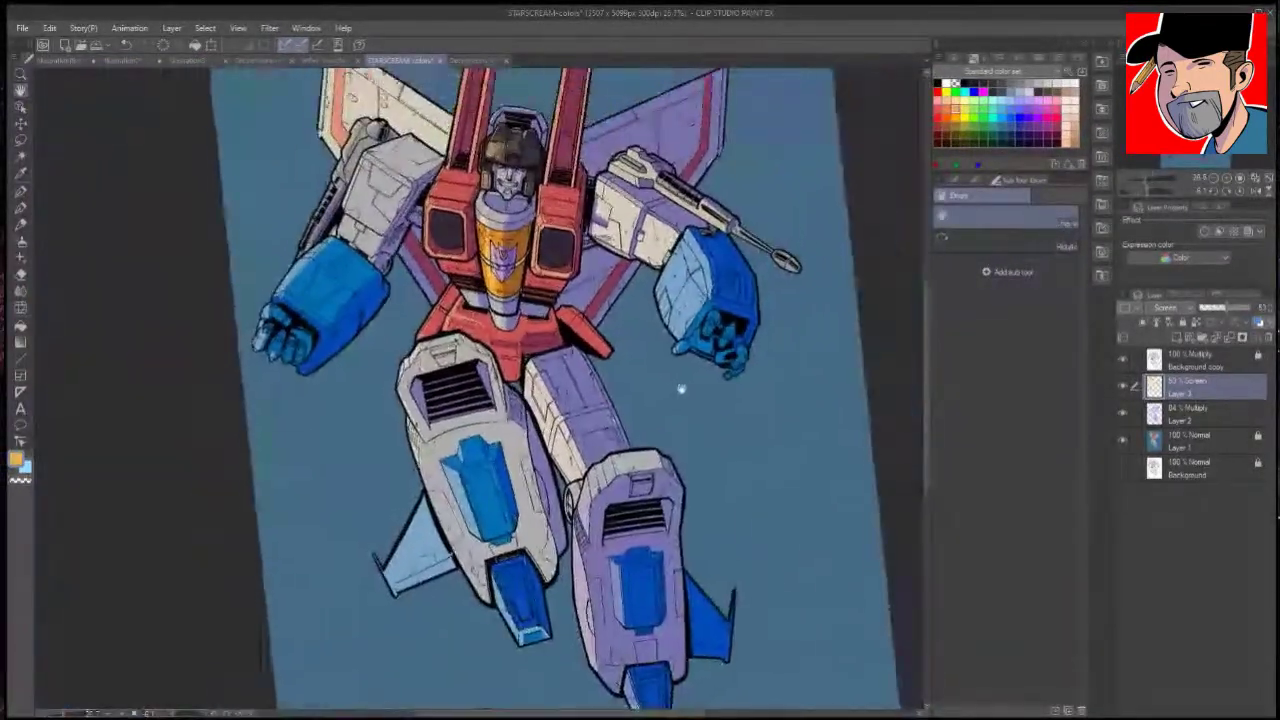
pyautogui.click(1195, 441)
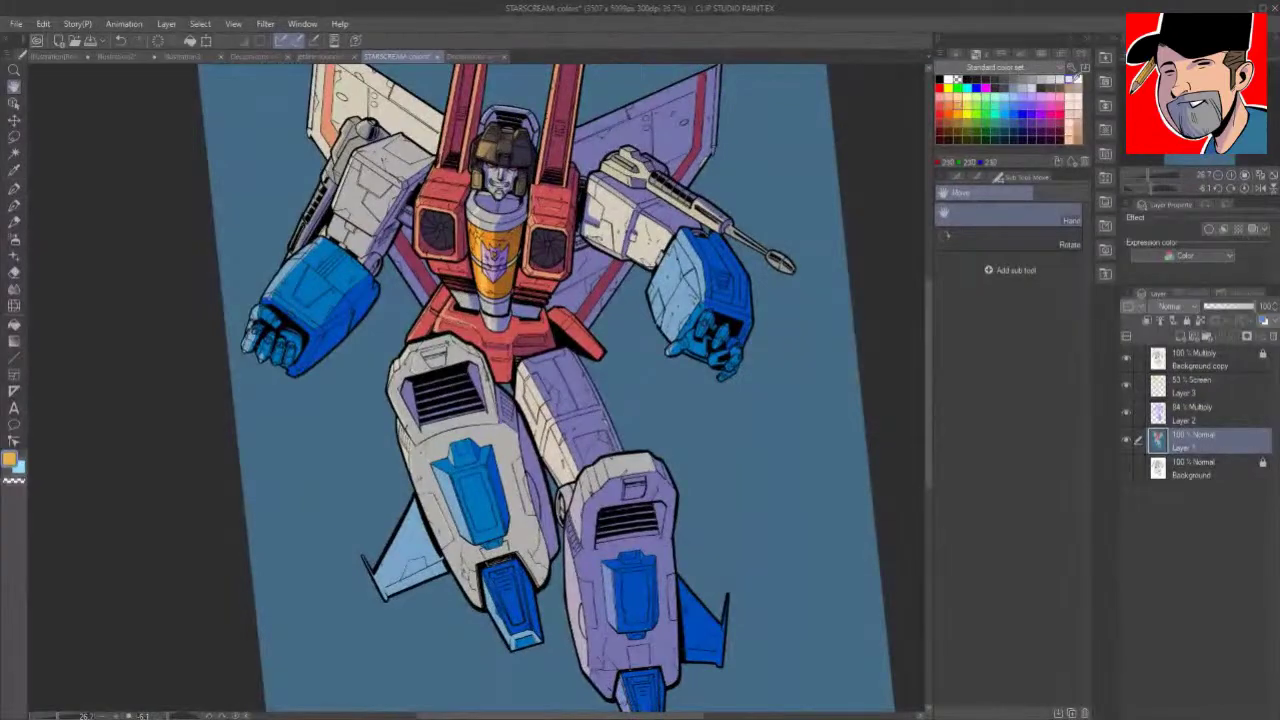
pyautogui.hotkey('ctrl', 'space')
pyautogui.moveTo(500, 192); pyautogui.dragTo(640, 192)
pyautogui.press('g')
pyautogui.click(534, 100)
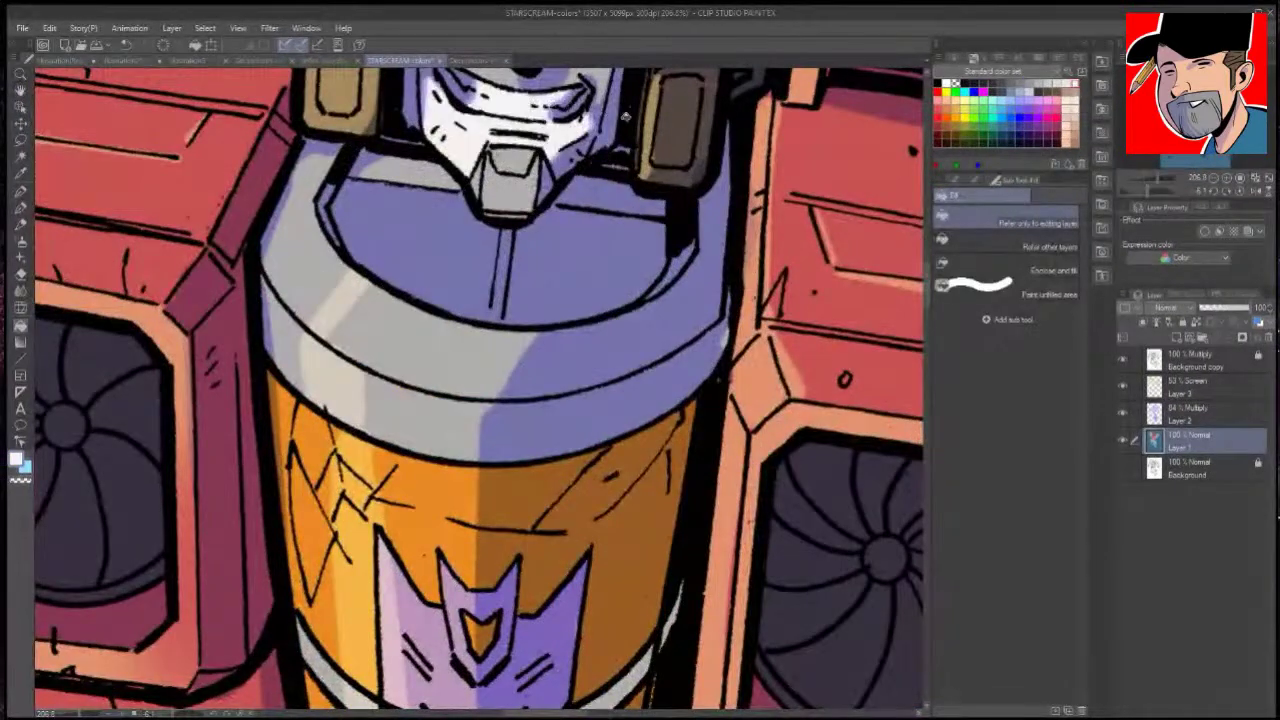
pyautogui.press('space')
pyautogui.moveTo(673, 145); pyautogui.dragTo(700, 330)
pyautogui.press('p')
pyautogui.press('g')
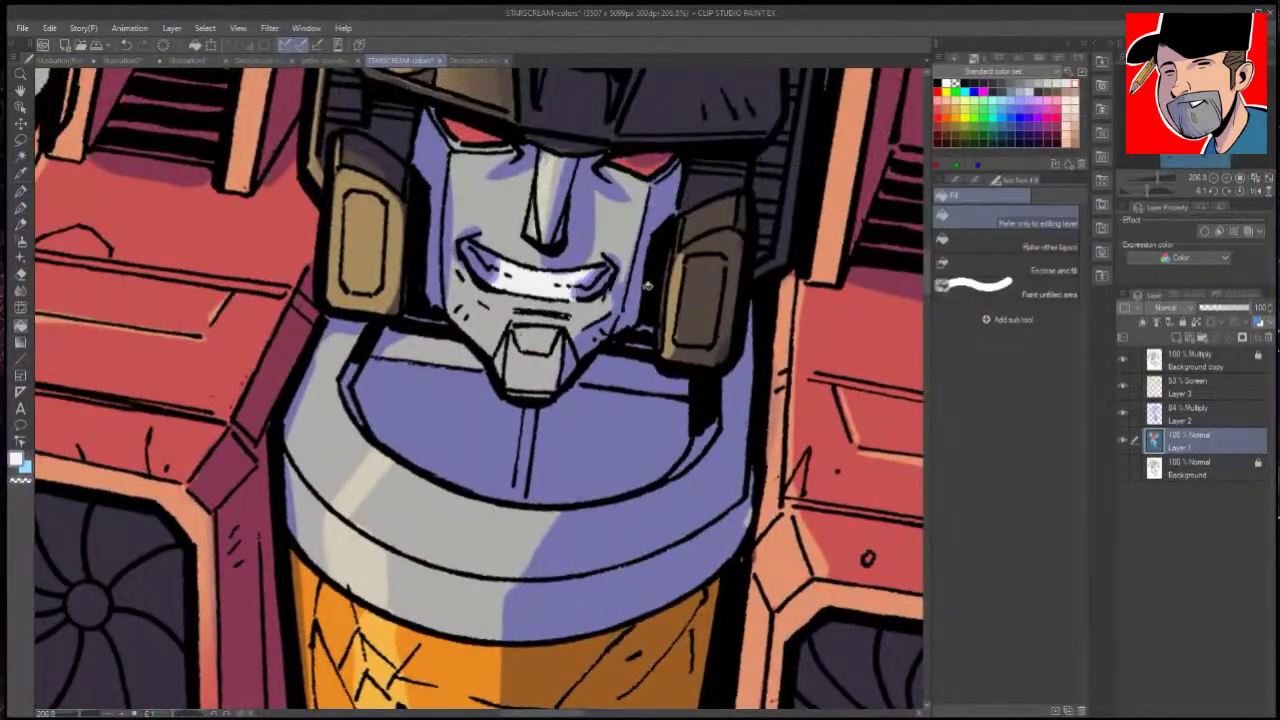
pyautogui.press('p')
pyautogui.press('g')
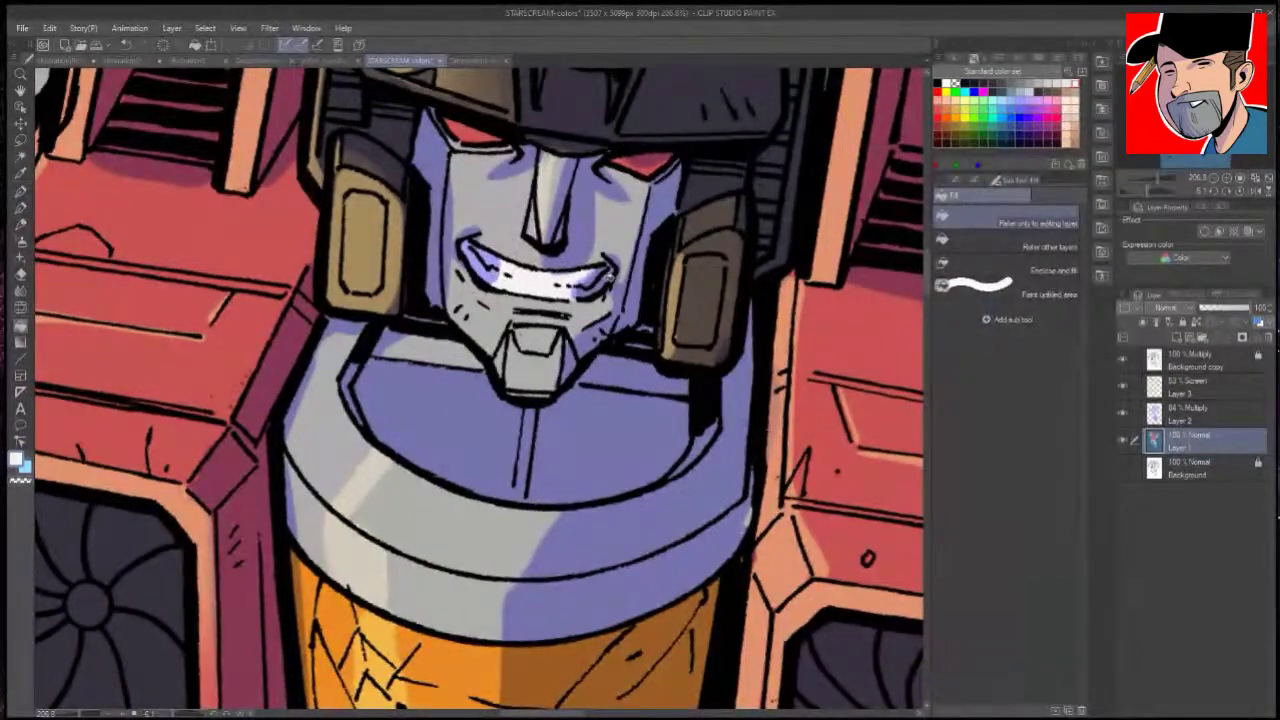
# Step: Paint the joints of the left hand's thumb and first three fingers light grey on Layer 1
pyautogui.hotkey('ctrl', 'space')
pyautogui.moveTo(728, 270); pyautogui.dragTo(630, 272)
pyautogui.press('space')
pyautogui.moveTo(850, 456); pyautogui.dragTo(762, 451)
pyautogui.hotkey('ctrl', 'space')
pyautogui.press('space')
pyautogui.moveTo(869, 523); pyautogui.dragTo(680, 373)
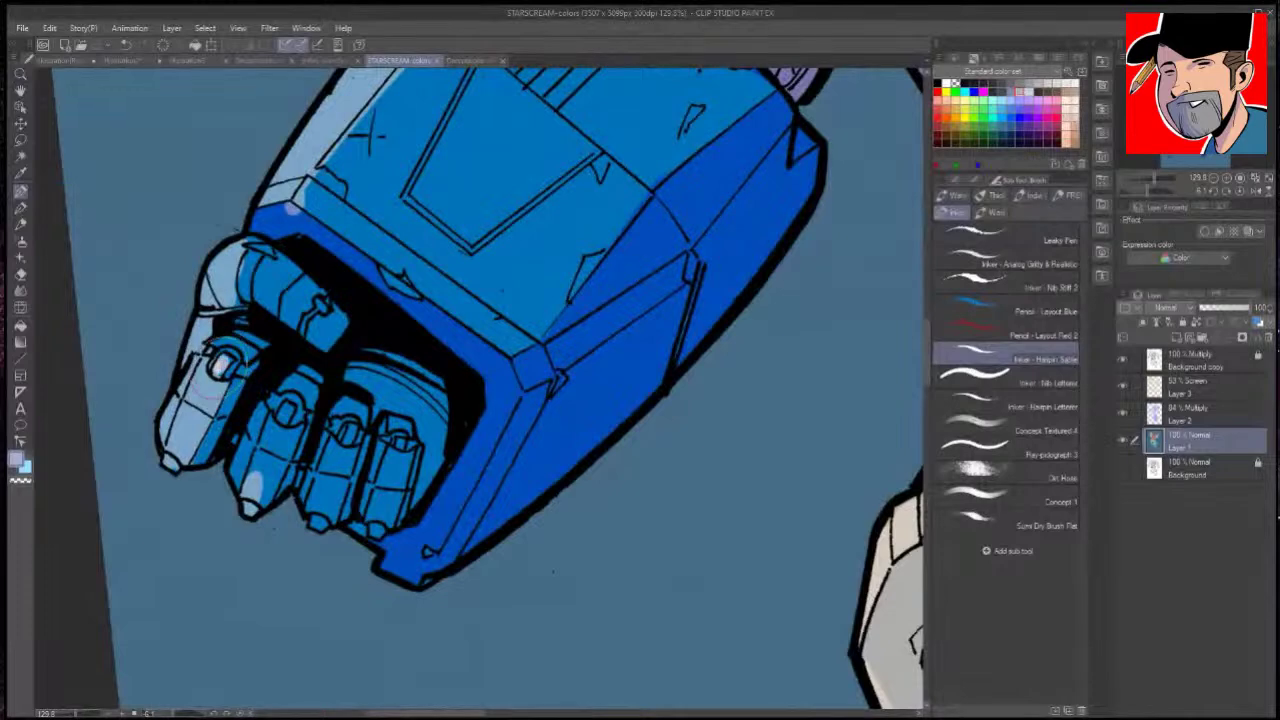
pyautogui.moveTo(212, 376)
pyautogui.mouseDown()
pyautogui.moveTo(222, 358)
pyautogui.moveTo(216, 376)
pyautogui.mouseUp()
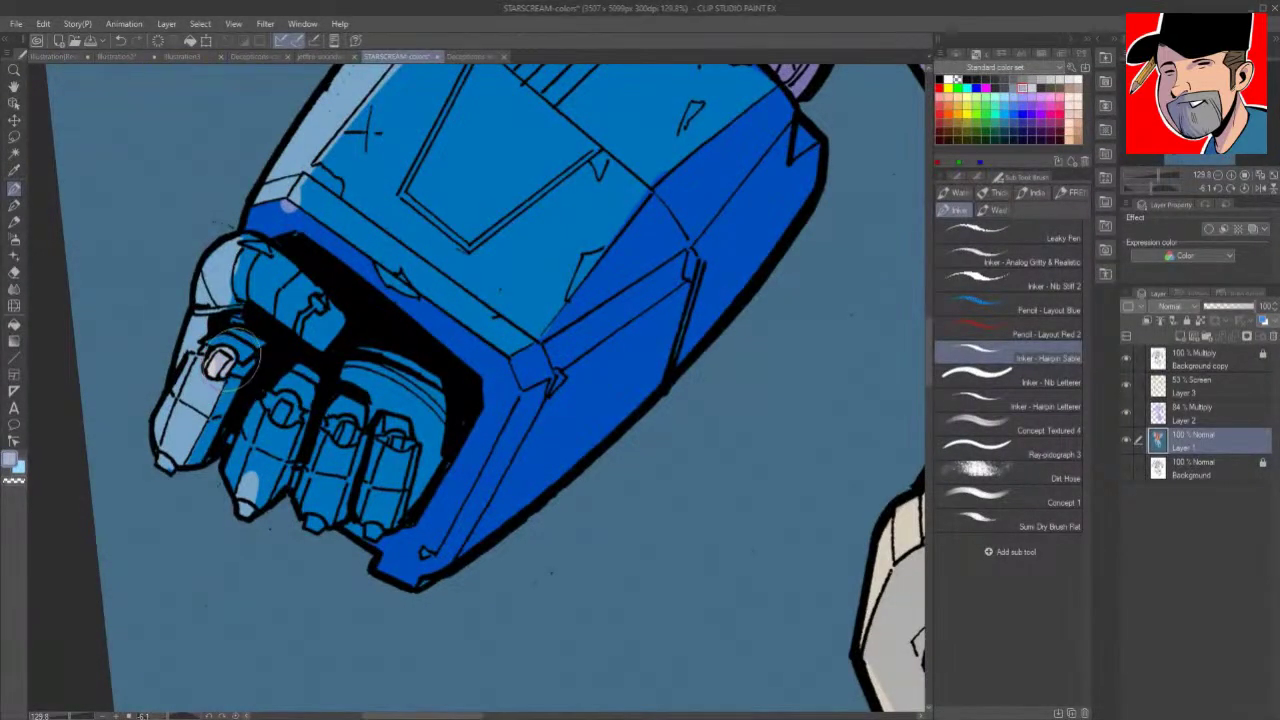
pyautogui.moveTo(277, 408)
pyautogui.mouseDown()
pyautogui.moveTo(296, 412)
pyautogui.moveTo(283, 410)
pyautogui.mouseUp()
pyautogui.moveTo(315, 300); pyautogui.dragTo(301, 327)
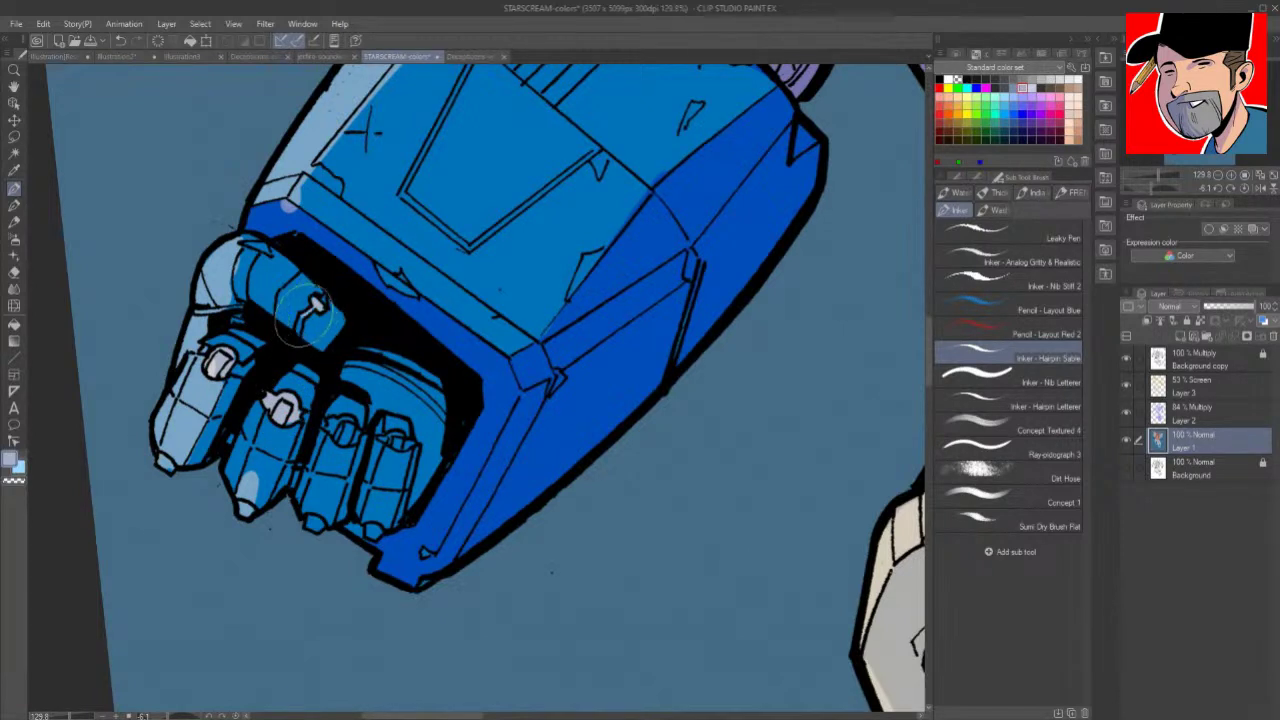
pyautogui.moveTo(248, 244); pyautogui.dragTo(267, 249)
pyautogui.moveTo(345, 410); pyautogui.dragTo(333, 426)
# Step: Paint the left hand's fingertips and the last finger's knuckle light grey
pyautogui.moveTo(312, 518); pyautogui.dragTo(318, 526)
pyautogui.moveTo(245, 509); pyautogui.dragTo(250, 515)
pyautogui.moveTo(162, 459); pyautogui.dragTo(166, 464)
pyautogui.moveTo(387, 439)
pyautogui.mouseDown()
pyautogui.moveTo(404, 448)
pyautogui.moveTo(391, 446)
pyautogui.mouseUp()
pyautogui.moveTo(374, 526); pyautogui.dragTo(376, 535)
# Step: Paint the knuckle joints and tips of the right hand's two upper curled fingers light grey
pyautogui.press('space')
pyautogui.moveTo(852, 455)
pyautogui.mouseDown()
pyautogui.moveTo(803, 406)
pyautogui.moveTo(110, 320)
pyautogui.mouseUp()
pyautogui.moveTo(800, 400); pyautogui.dragTo(160, 350)
pyautogui.moveTo(890, 330)
pyautogui.mouseDown()
pyautogui.moveTo(734, 371)
pyautogui.moveTo(306, 563)
pyautogui.mouseUp()
pyautogui.moveTo(388, 400)
pyautogui.mouseDown()
pyautogui.moveTo(400, 373)
pyautogui.moveTo(371, 384)
pyautogui.moveTo(387, 393)
pyautogui.moveTo(404, 374)
pyautogui.moveTo(384, 384)
pyautogui.mouseUp()
pyautogui.moveTo(455, 455); pyautogui.dragTo(480, 476)
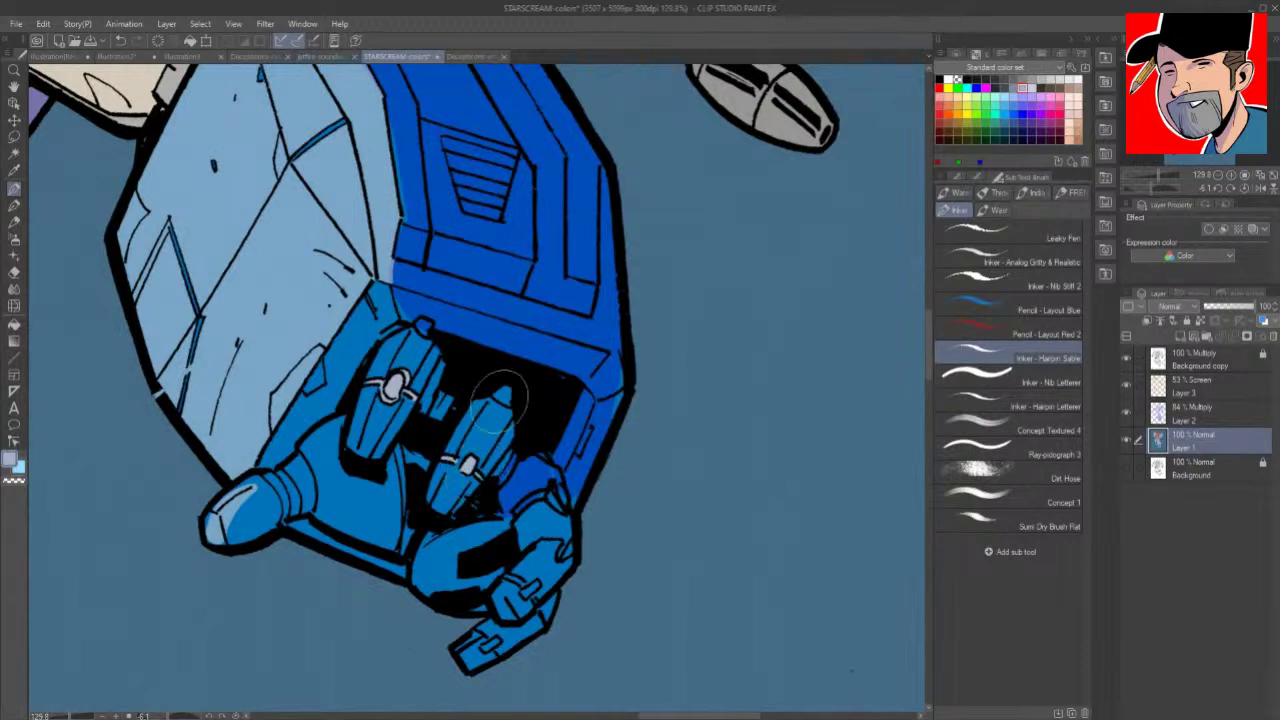
pyautogui.moveTo(506, 386); pyautogui.dragTo(502, 400)
pyautogui.moveTo(424, 320); pyautogui.dragTo(427, 331)
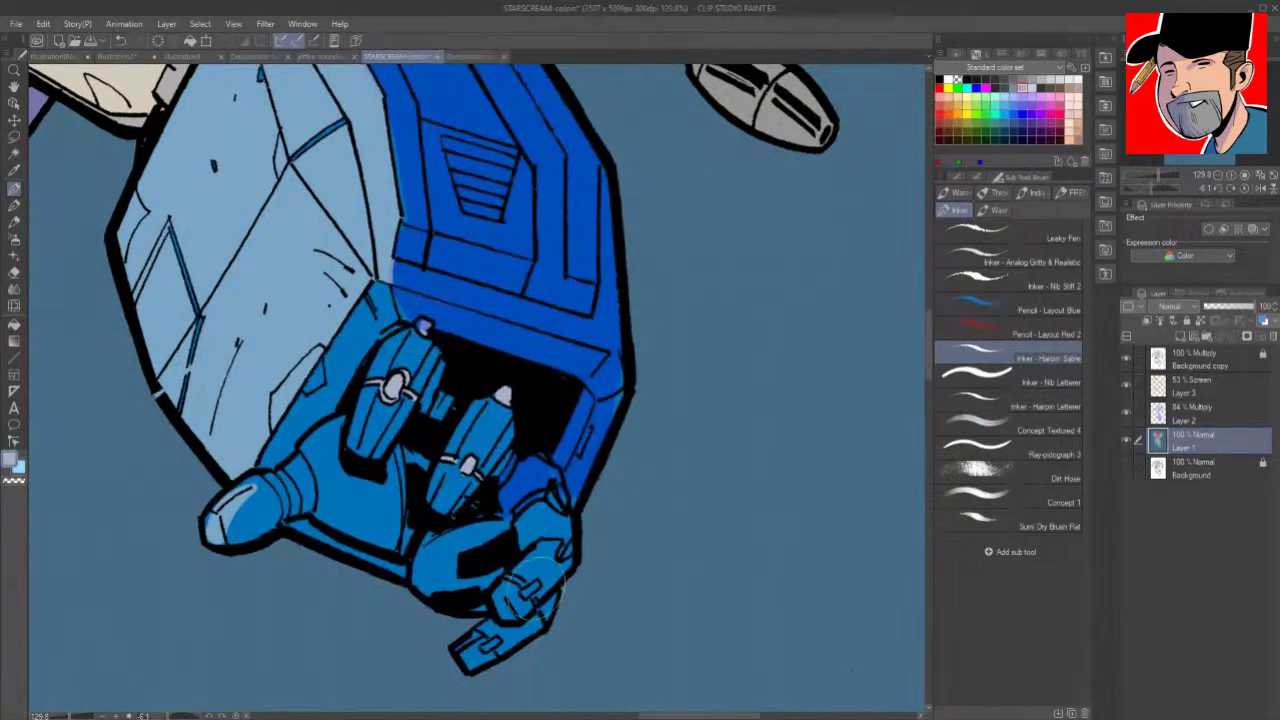
# Step: Paint the joints of the right hand's outermost finger light grey
pyautogui.moveTo(508, 577); pyautogui.dragTo(537, 584)
pyautogui.moveTo(571, 544); pyautogui.dragTo(566, 555)
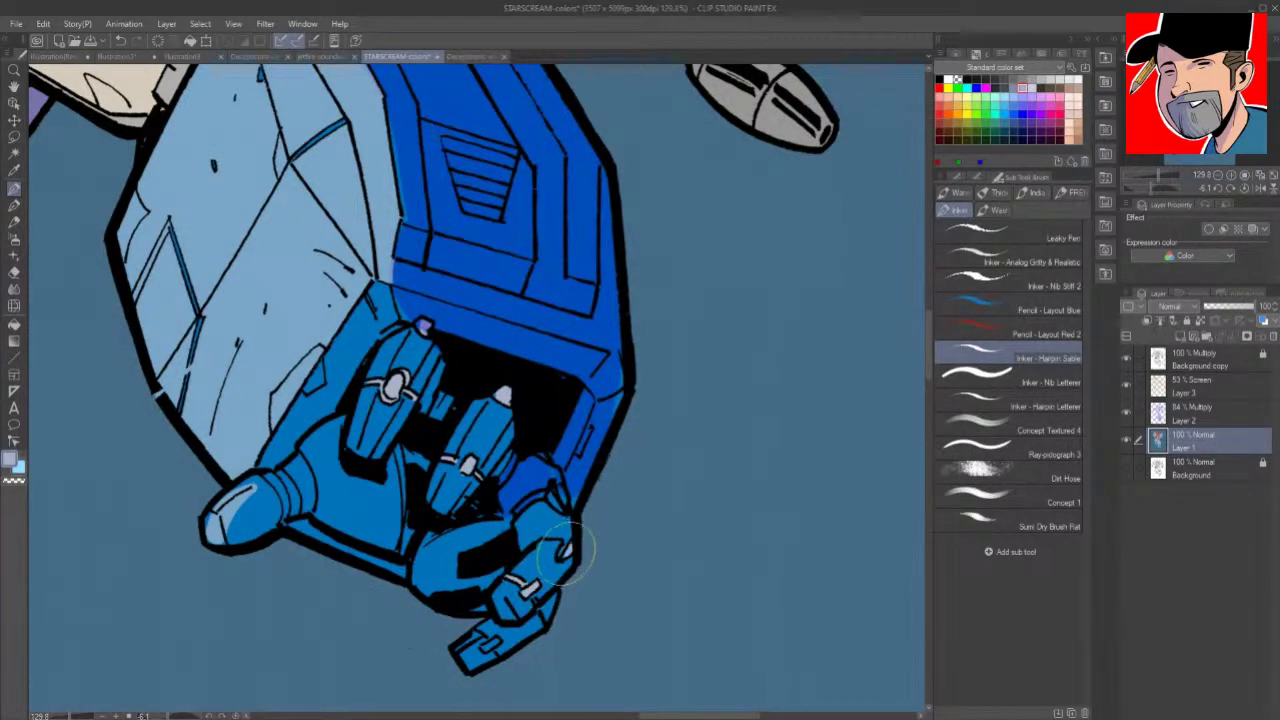
pyautogui.moveTo(521, 509)
pyautogui.mouseDown()
pyautogui.moveTo(549, 492)
pyautogui.moveTo(560, 508)
pyautogui.mouseUp()
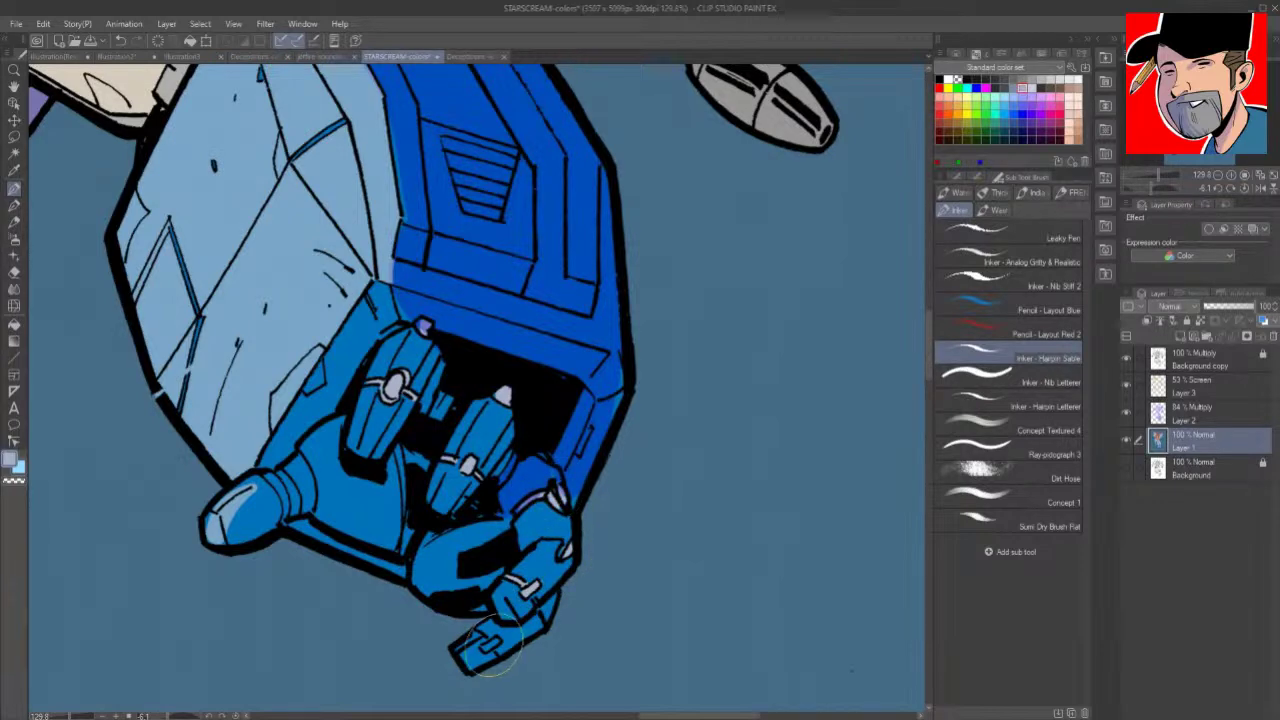
pyautogui.scroll(-3, 492, 655)
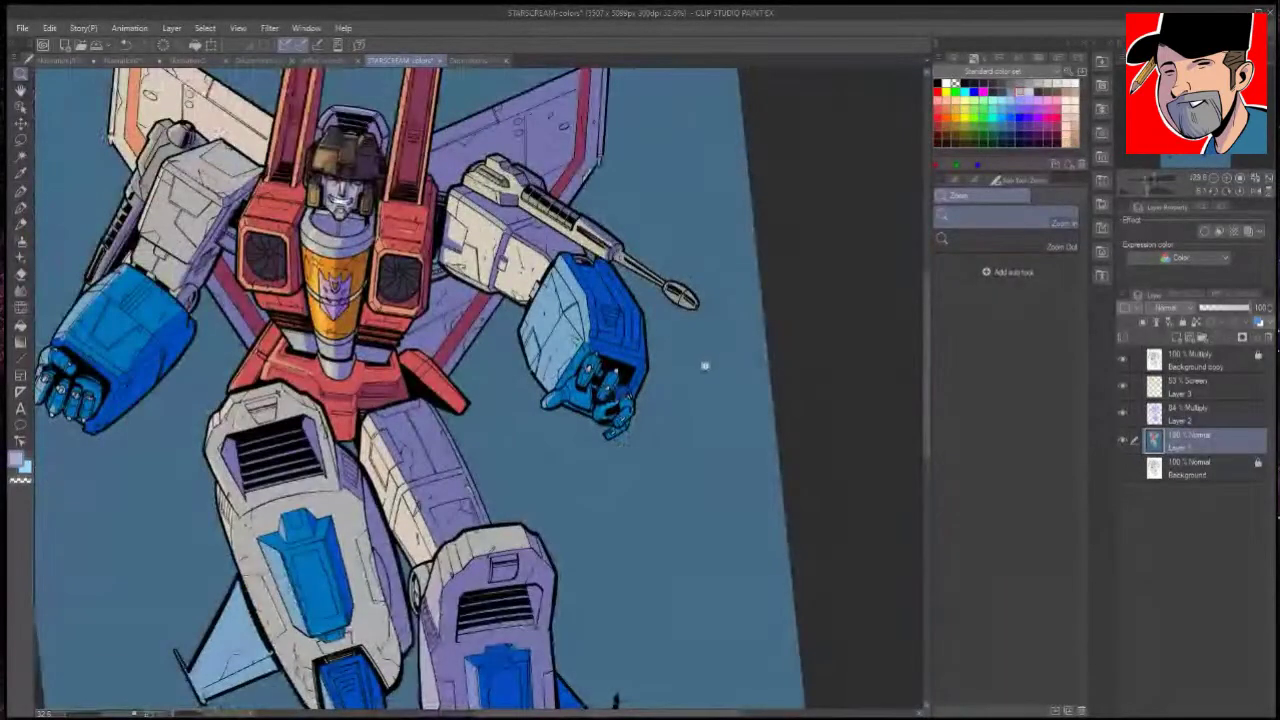
# Step: Select the line art of the Background copy layer and add a new layer above it for recoloring lines
pyautogui.moveTo(705, 366); pyautogui.dragTo(690, 432)
pyautogui.click(1229, 365)
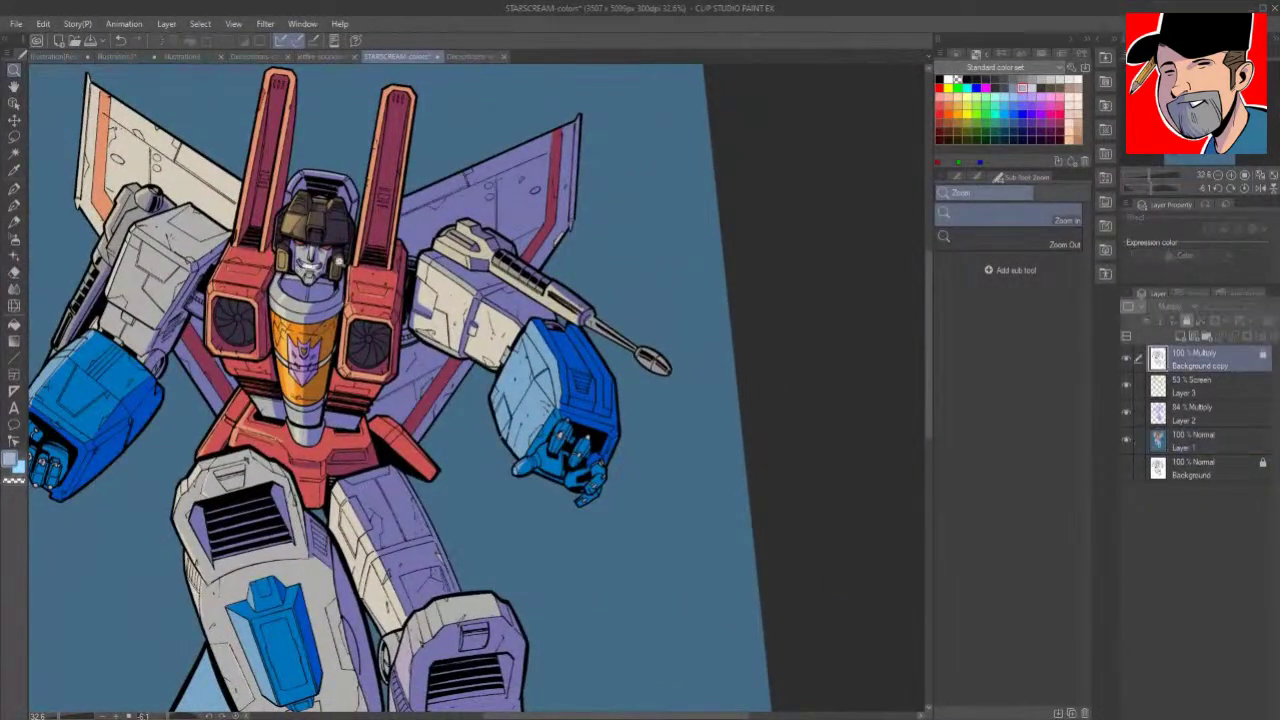
pyautogui.click(15, 153)
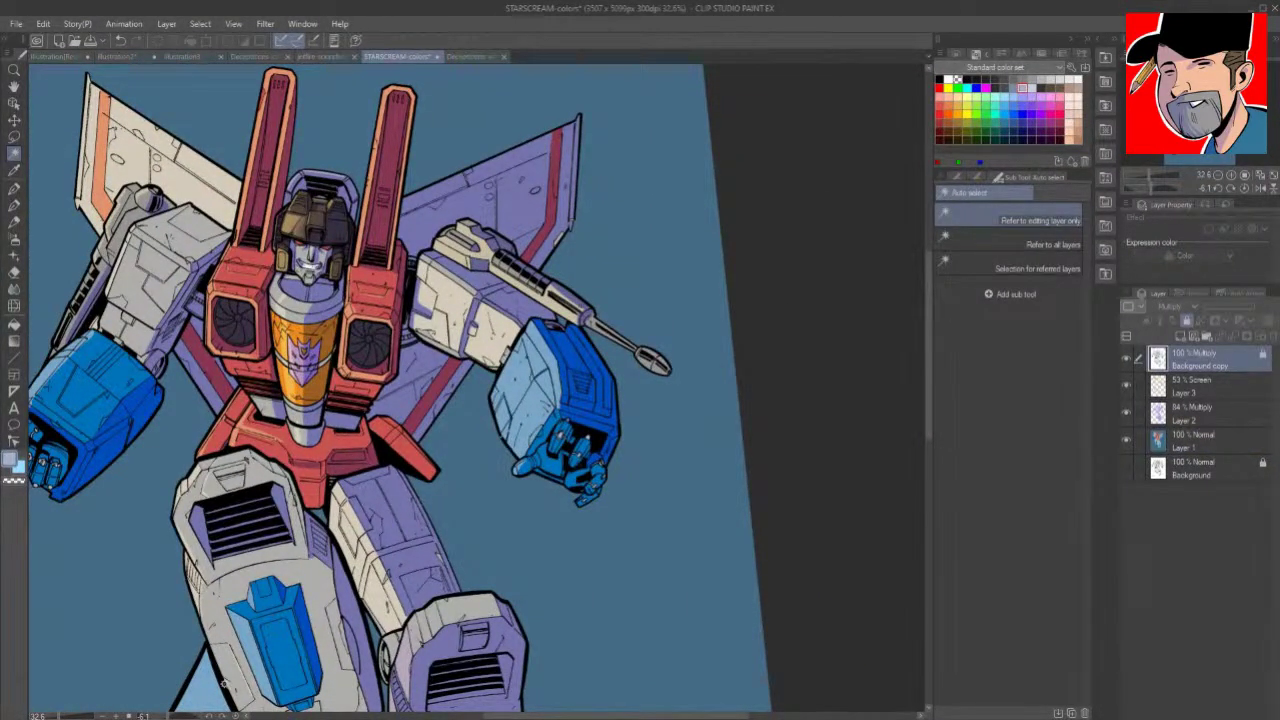
pyautogui.click(1181, 340)
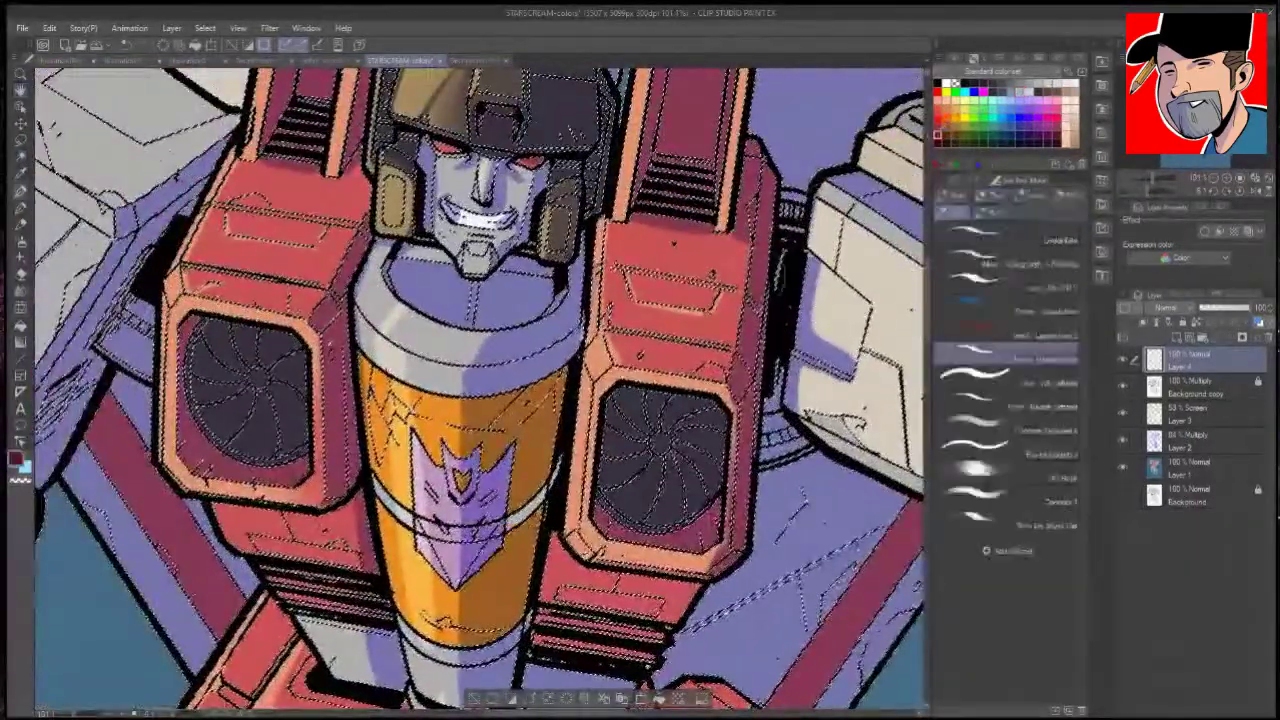
# Step: Recolor the panel line above the left chest vent and the cockpit's band line very light lavender
pyautogui.moveTo(728, 440); pyautogui.dragTo(710, 504)
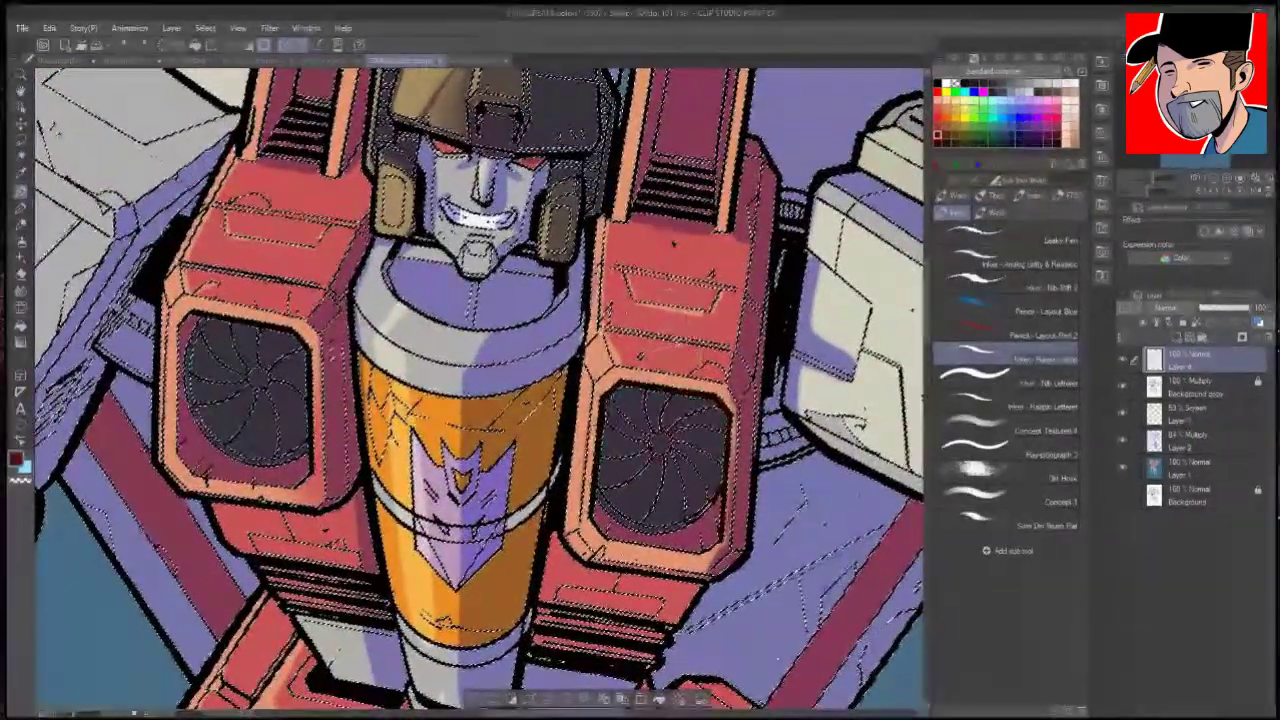
pyautogui.click(1032, 88)
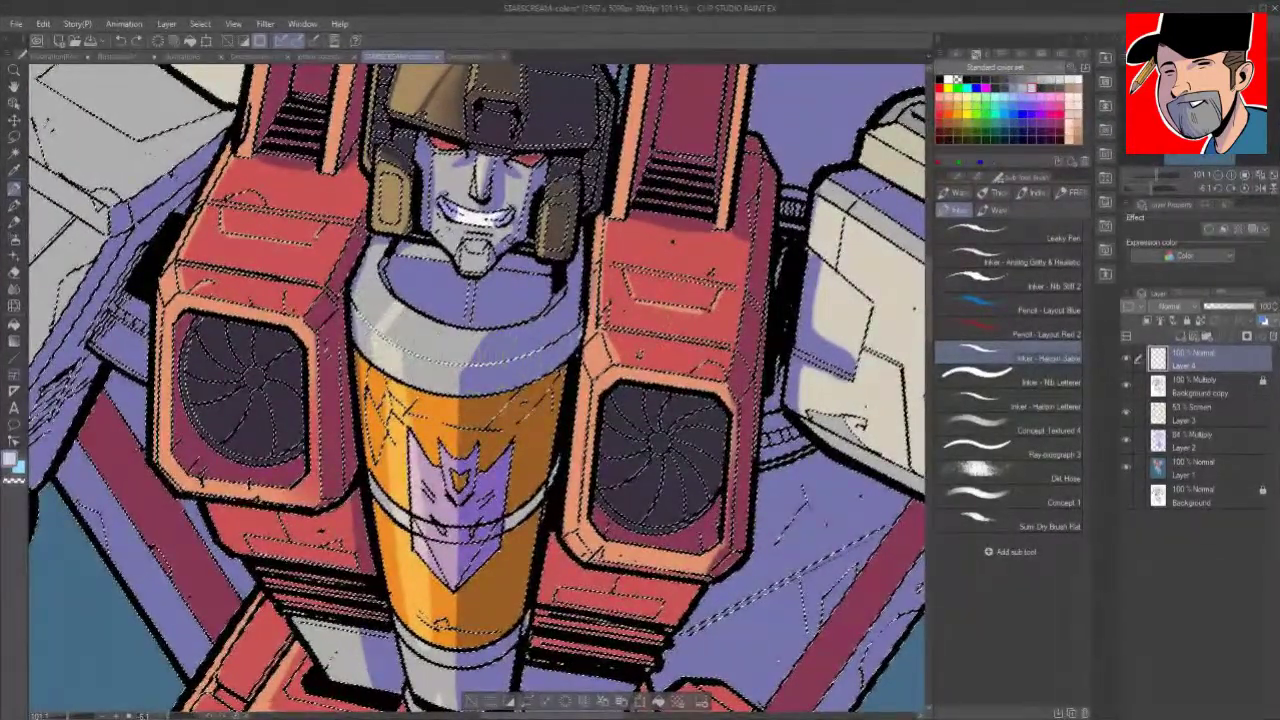
pyautogui.hotkey('ctrl', 'd')
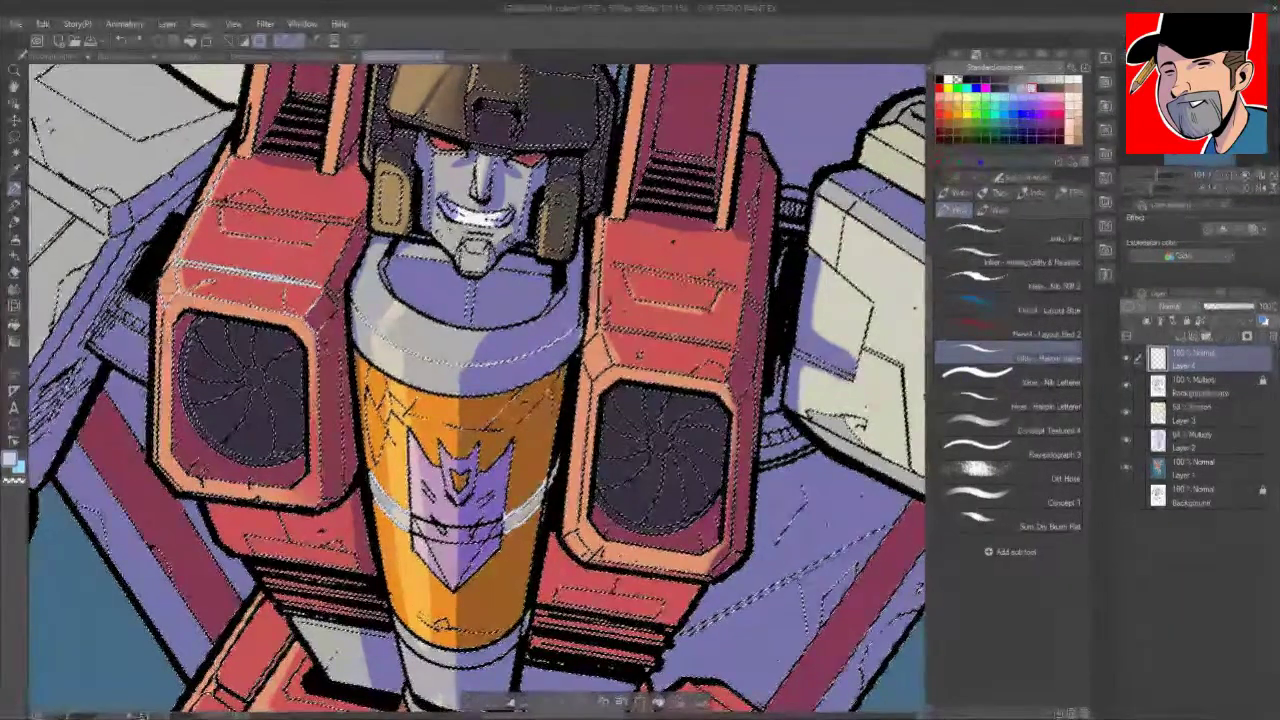
# Step: Recolor the inner panel lines of the left blue forearm very light lavender on Layer 4
pyautogui.press('space')
pyautogui.moveTo(178, 427)
pyautogui.mouseDown()
pyautogui.moveTo(552, 487)
pyautogui.moveTo(681, 475)
pyautogui.mouseUp()
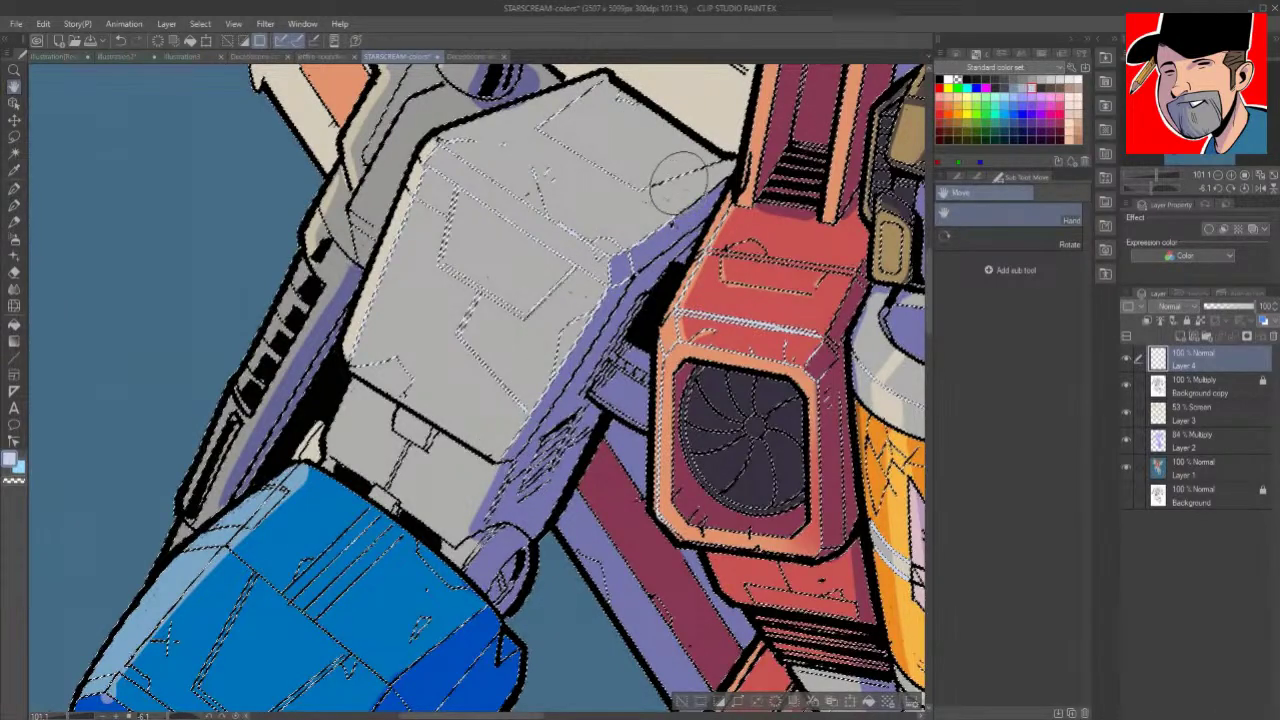
pyautogui.hotkey('ctrl', 'd')
pyautogui.hotkey('ctrl', 'z')
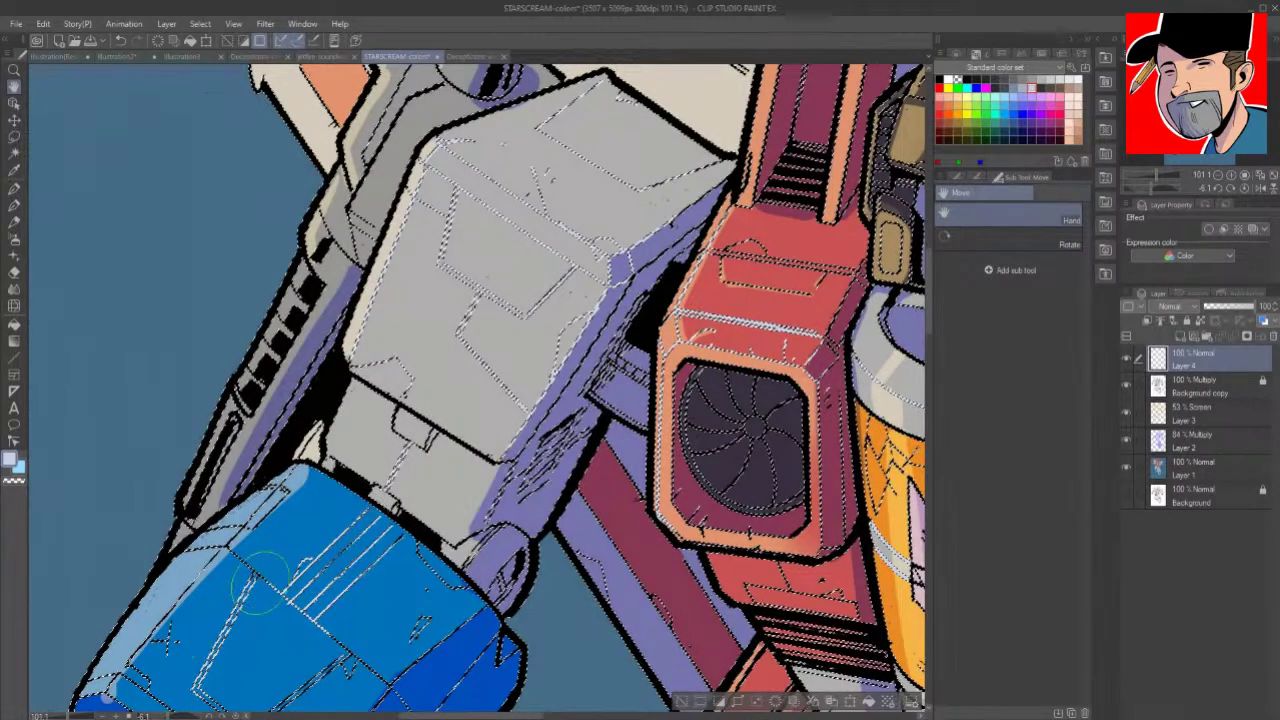
pyautogui.hotkey('ctrl', 'd')
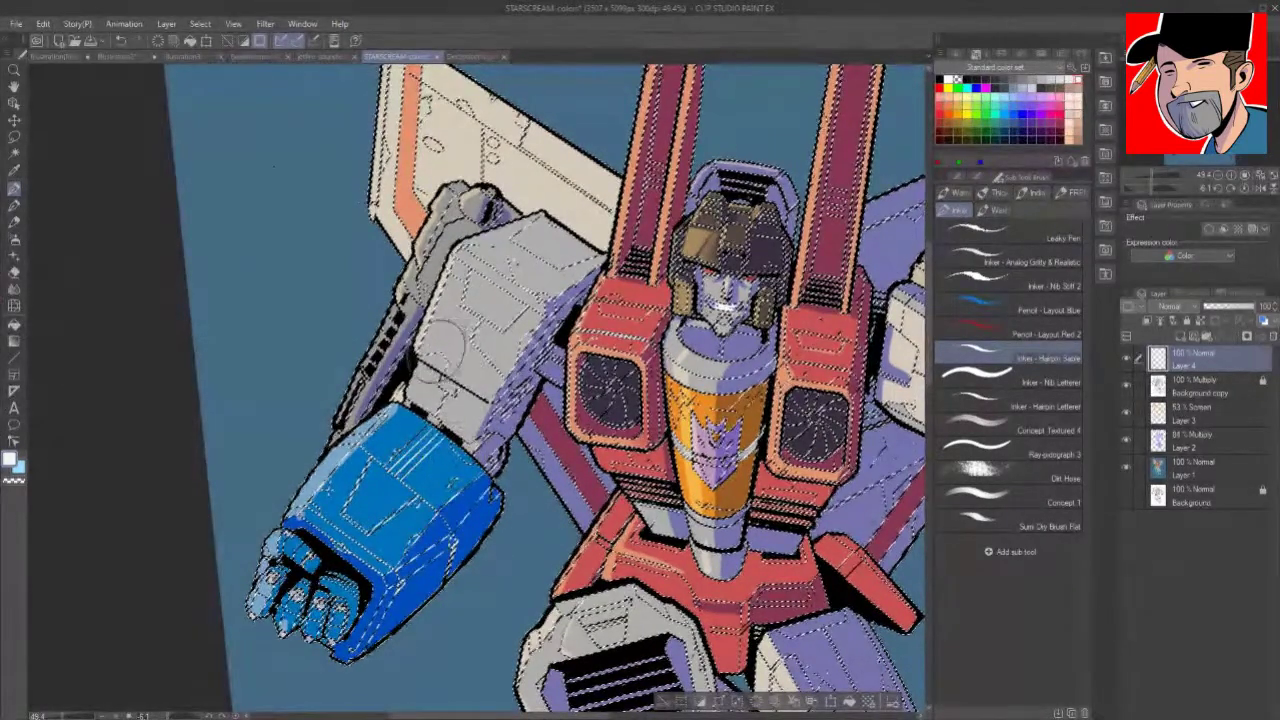
# Step: Recolor the right upper arm's corner lines and the light-blue forearm face's panel lines near-white
pyautogui.moveTo(750, 400); pyautogui.dragTo(243, 388)
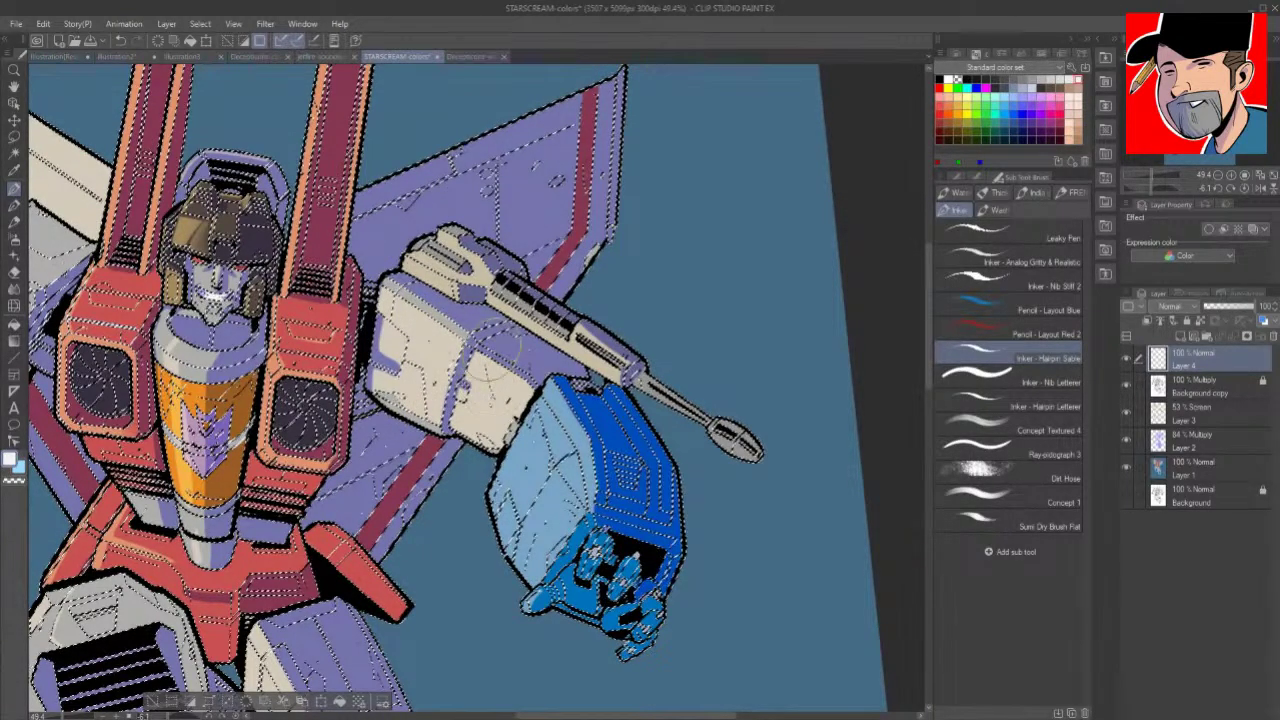
pyautogui.moveTo(527, 355); pyautogui.dragTo(480, 432)
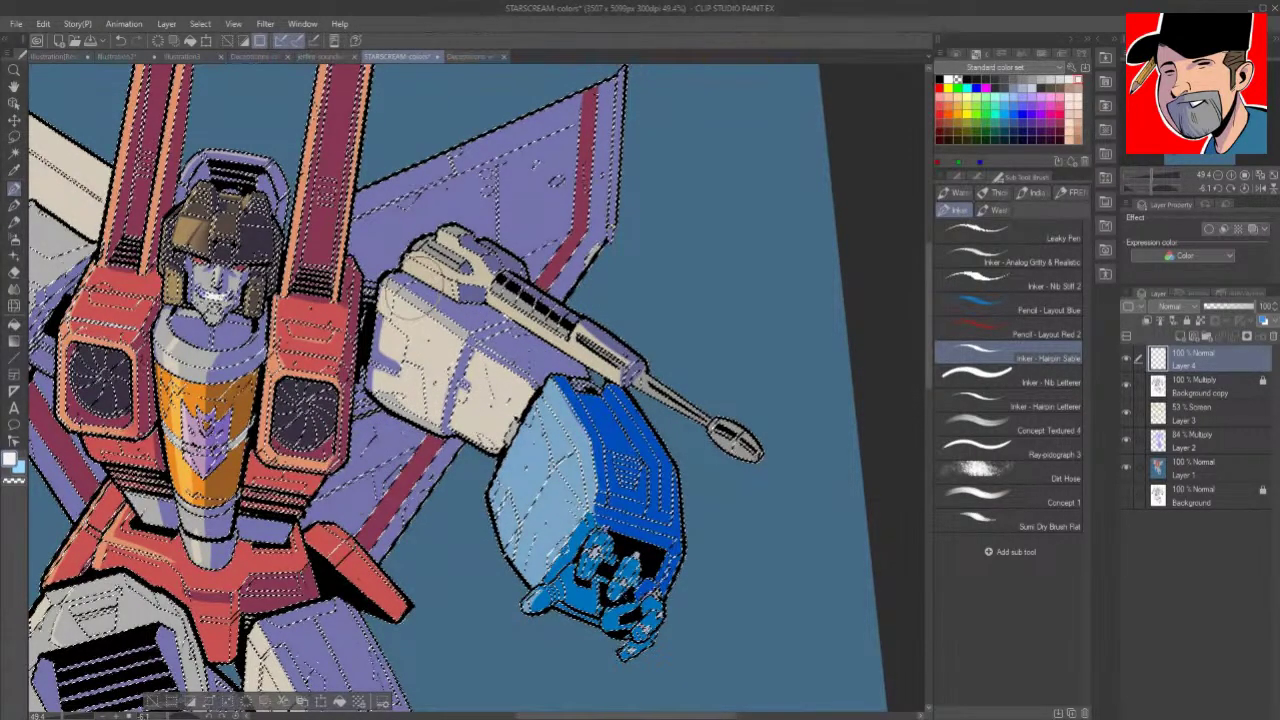
pyautogui.hotkey('ctrl', 'd')
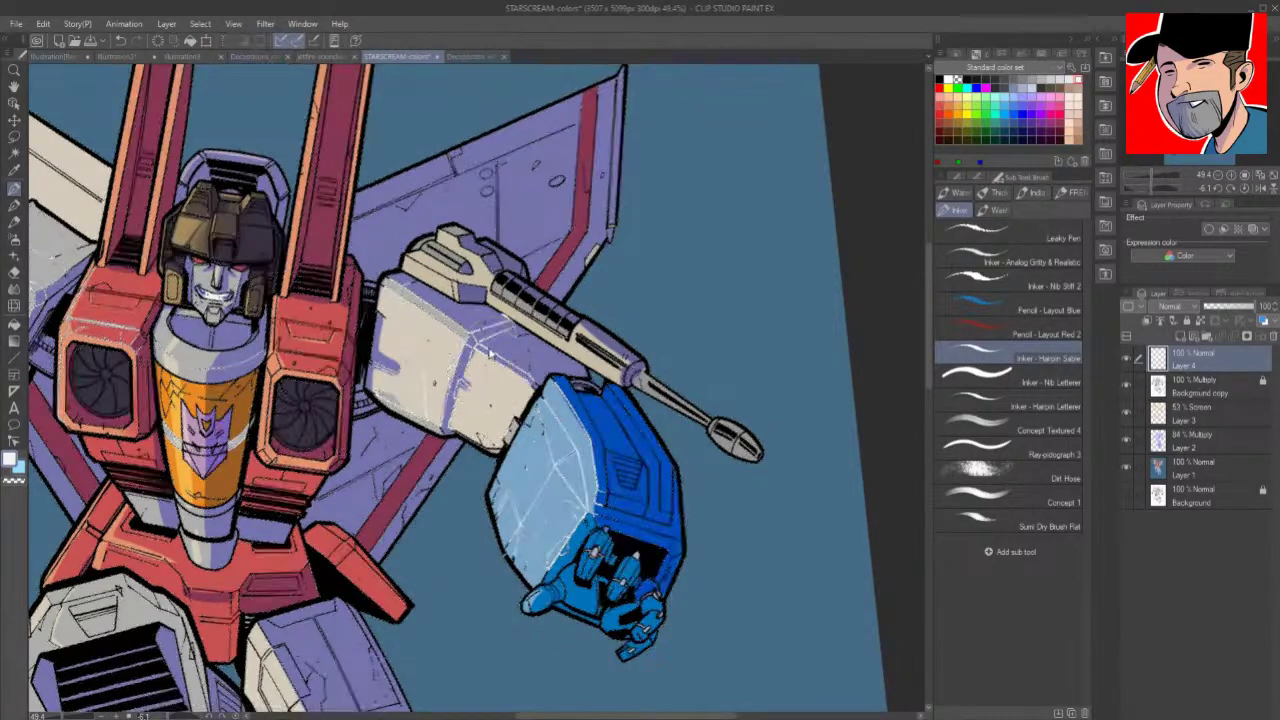
pyautogui.hotkey('ctrl', 'z')
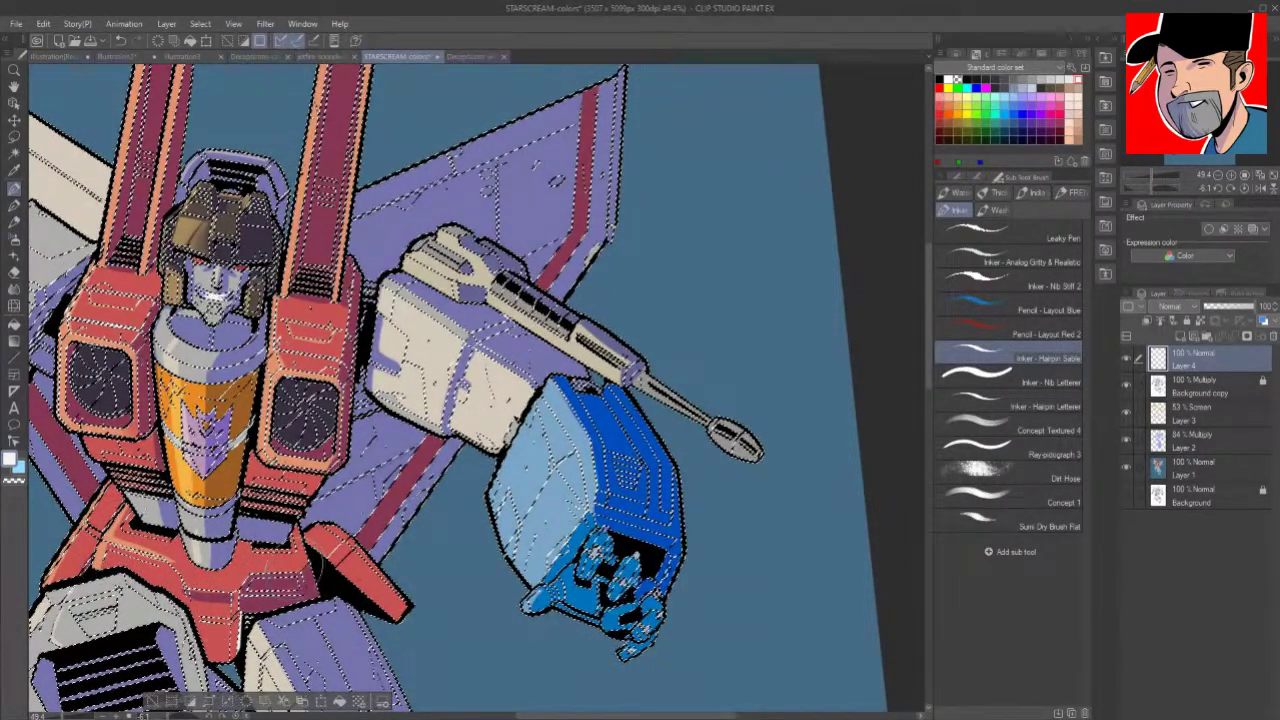
# Step: Recolor the red pelvis panel lines and the line art where the right thigh meets the crotch near-white
pyautogui.hotkey('ctrl', 'd')
pyautogui.hotkey('ctrl', 'z')
pyautogui.moveTo(243, 614); pyautogui.dragTo(239, 636)
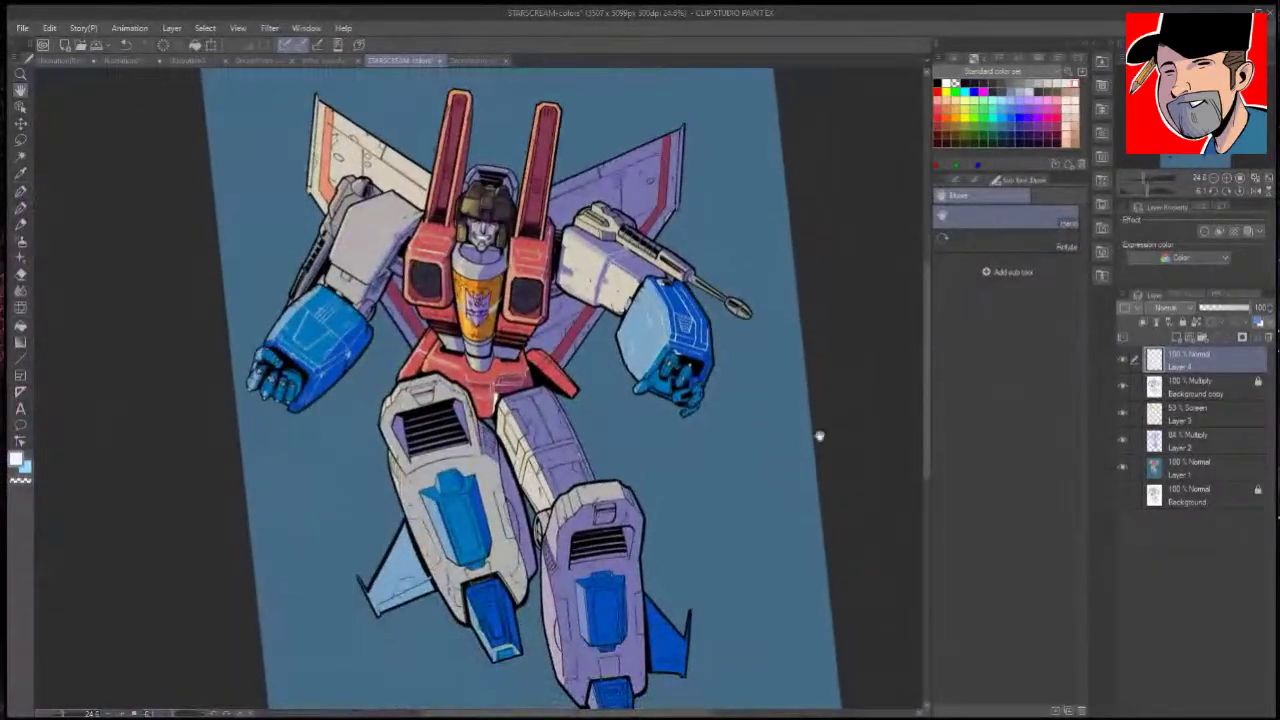
# Step: Recolor the panel lines on the cream faces of the right upper arm a muted slate
pyautogui.moveTo(376, 250); pyautogui.dragTo(425, 241)
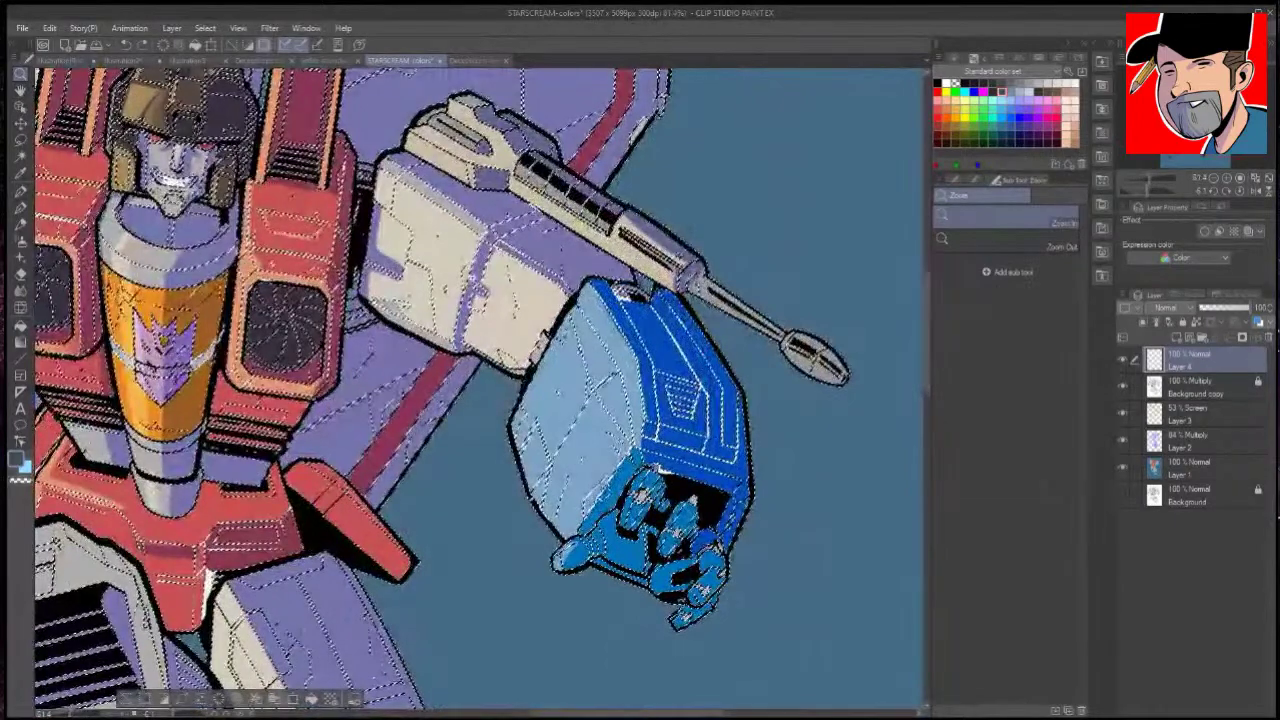
pyautogui.press('p')
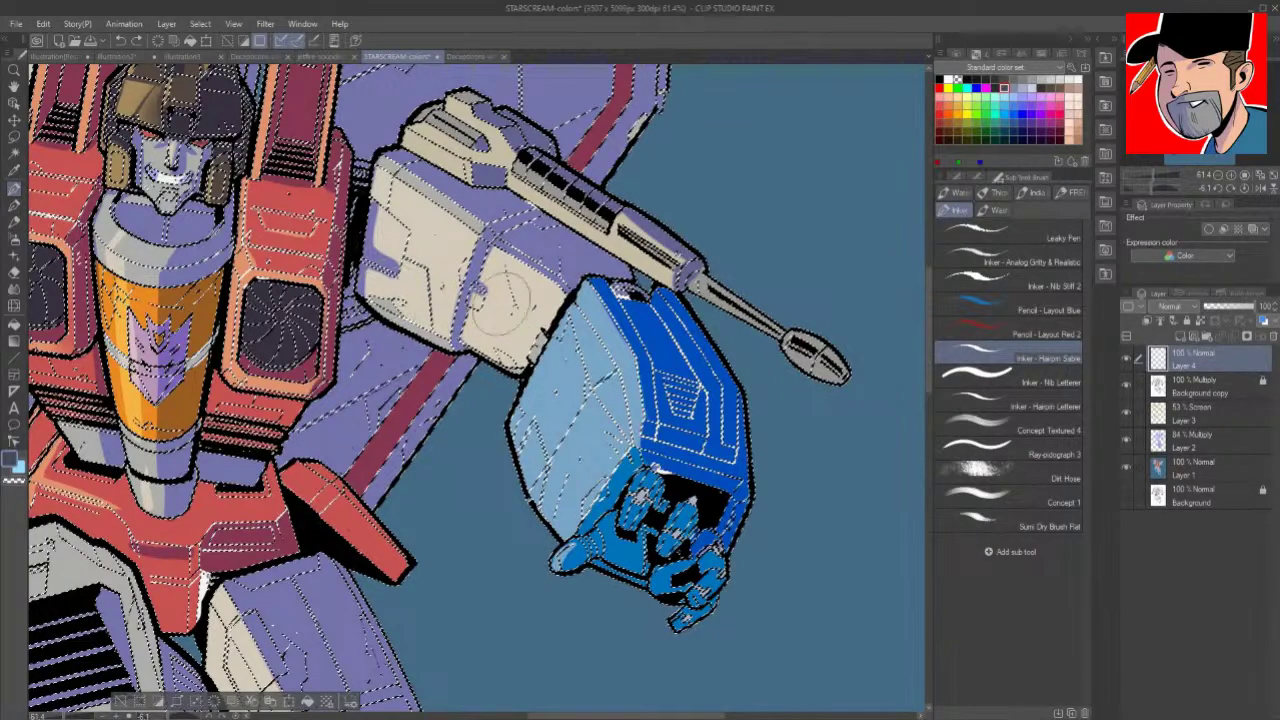
pyautogui.hotkey('ctrl', 'd')
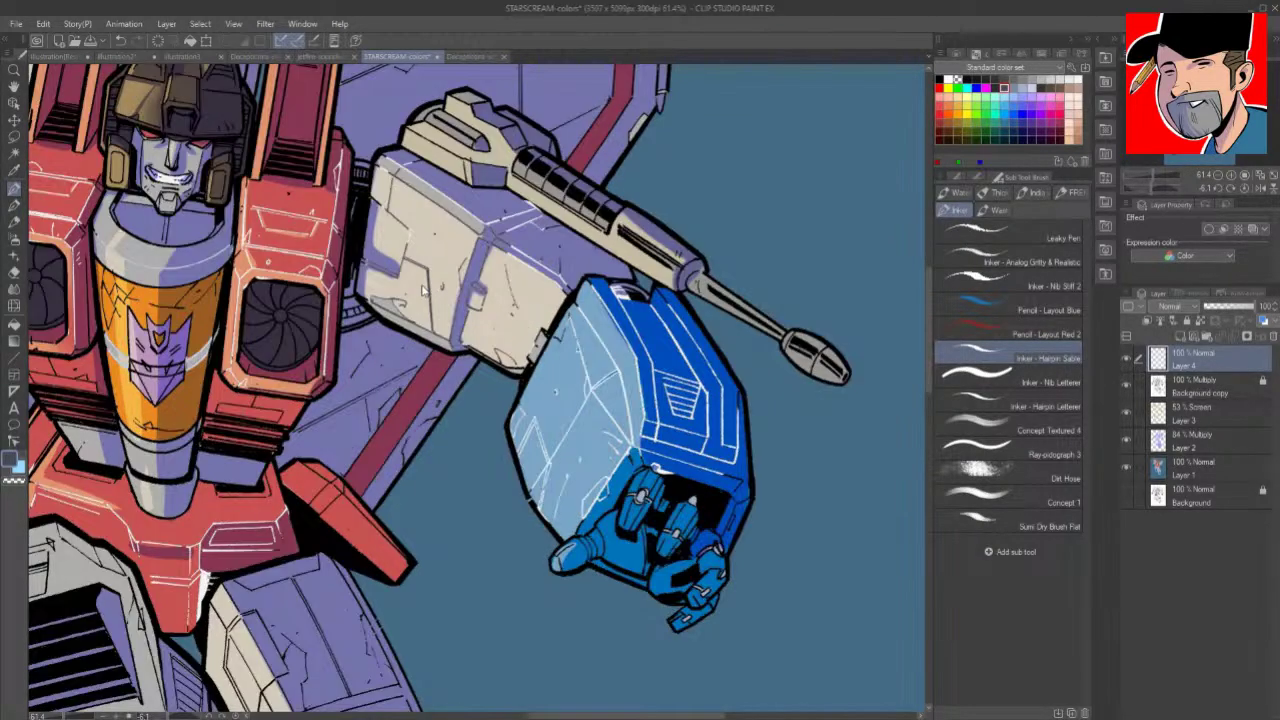
pyautogui.hotkey('ctrl', 'y')
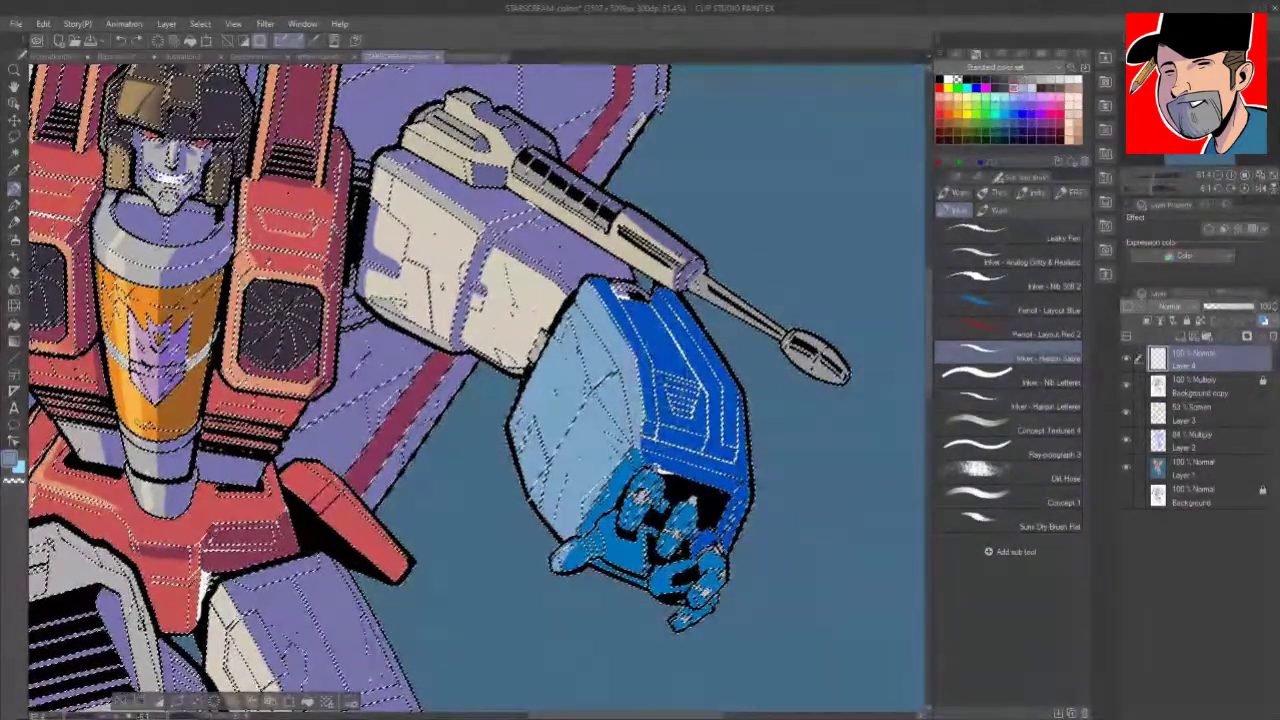
pyautogui.hotkey('ctrl', 'd')
pyautogui.hotkey('ctrl', 'z')
pyautogui.hotkey('ctrl', 'z')
pyautogui.hotkey('ctrl', 'z')
pyautogui.hotkey('ctrl', 'z')
pyautogui.hotkey('ctrl', 'z')
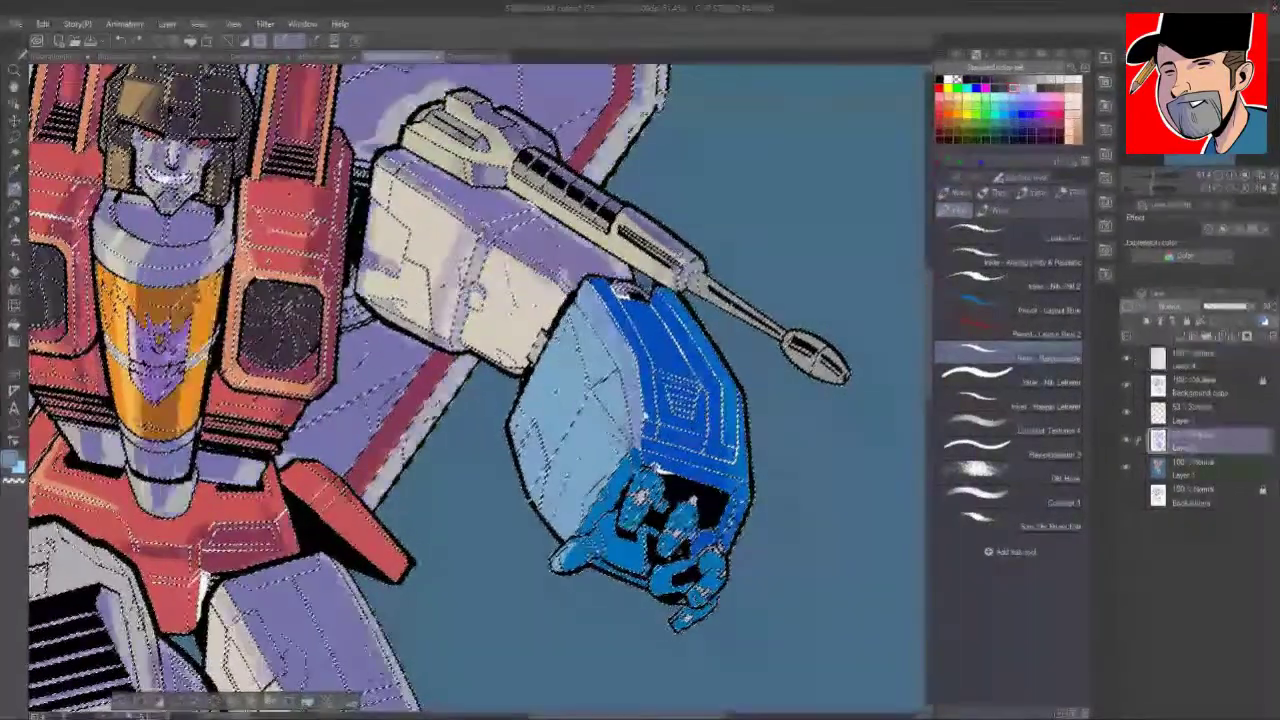
pyautogui.hotkey('ctrl', 'y')
pyautogui.hotkey('ctrl', 'y')
pyautogui.hotkey('ctrl', 'y')
pyautogui.hotkey('ctrl', 'y')
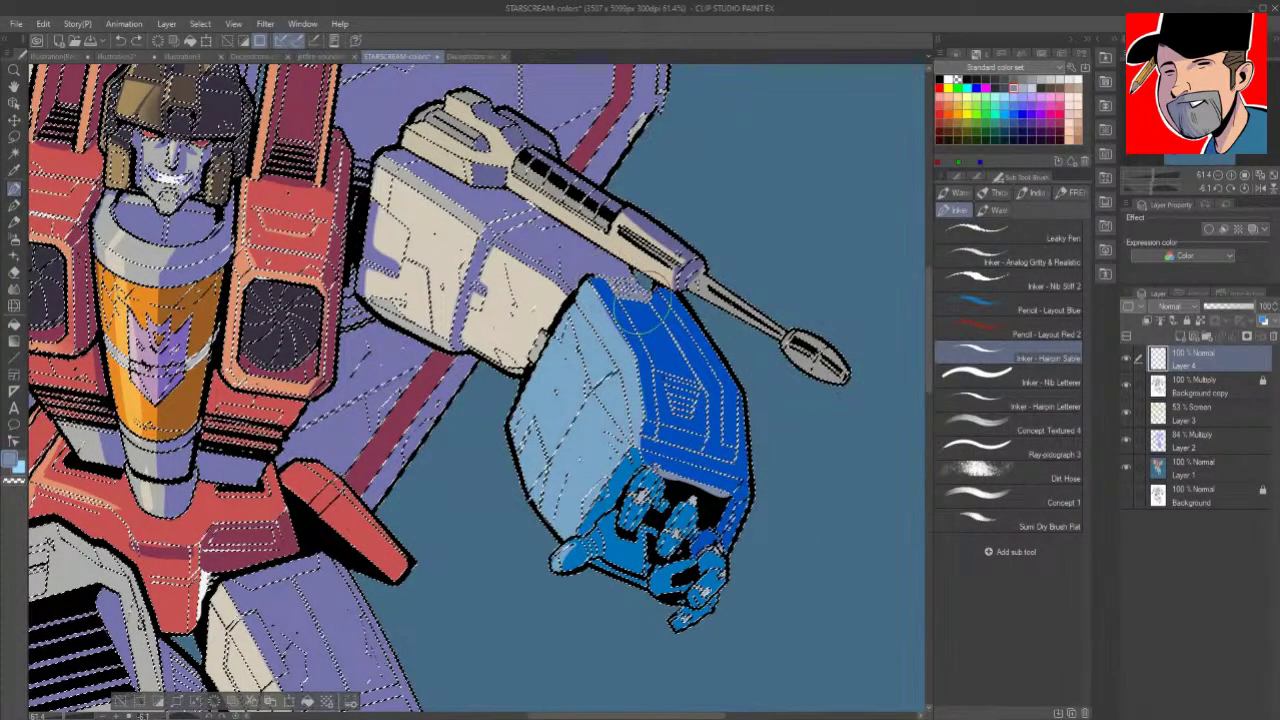
# Step: Recolor the line art at the right forearm's upper edge dark slate, clear the selection and save the file
pyautogui.hotkey('ctrl', 'd')
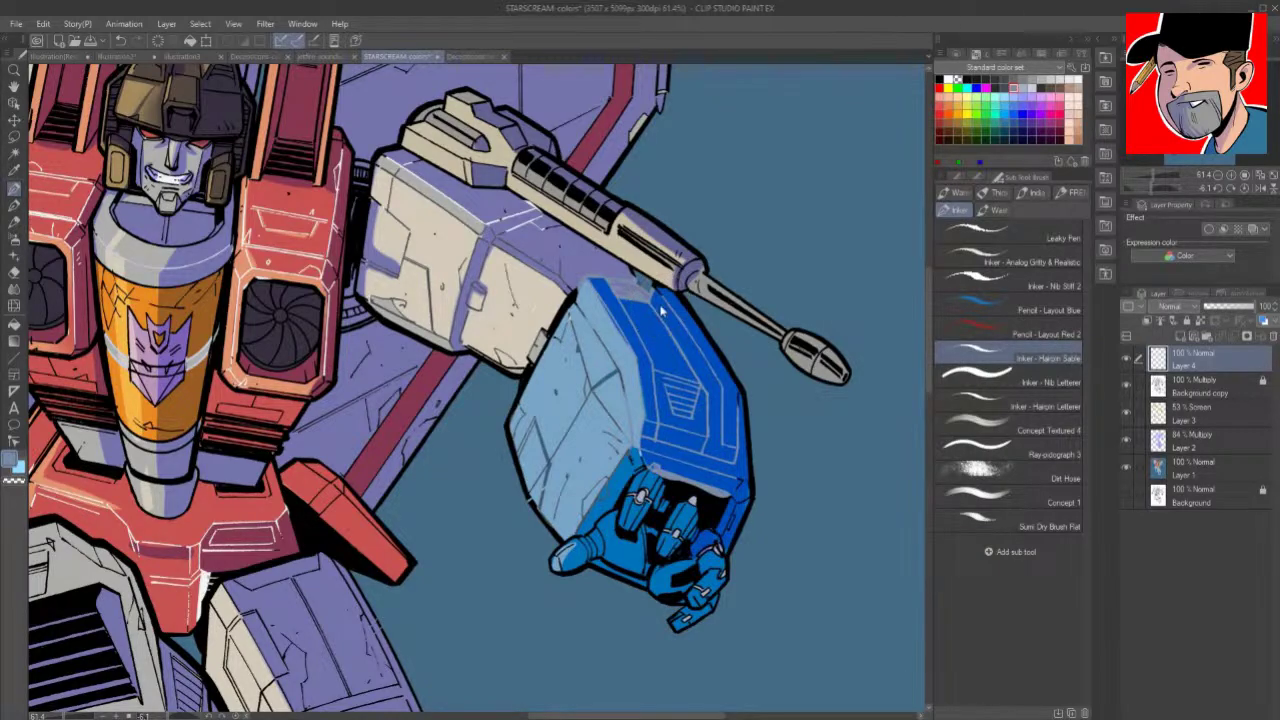
pyautogui.hotkey('ctrl', 'z')
pyautogui.click(996, 88)
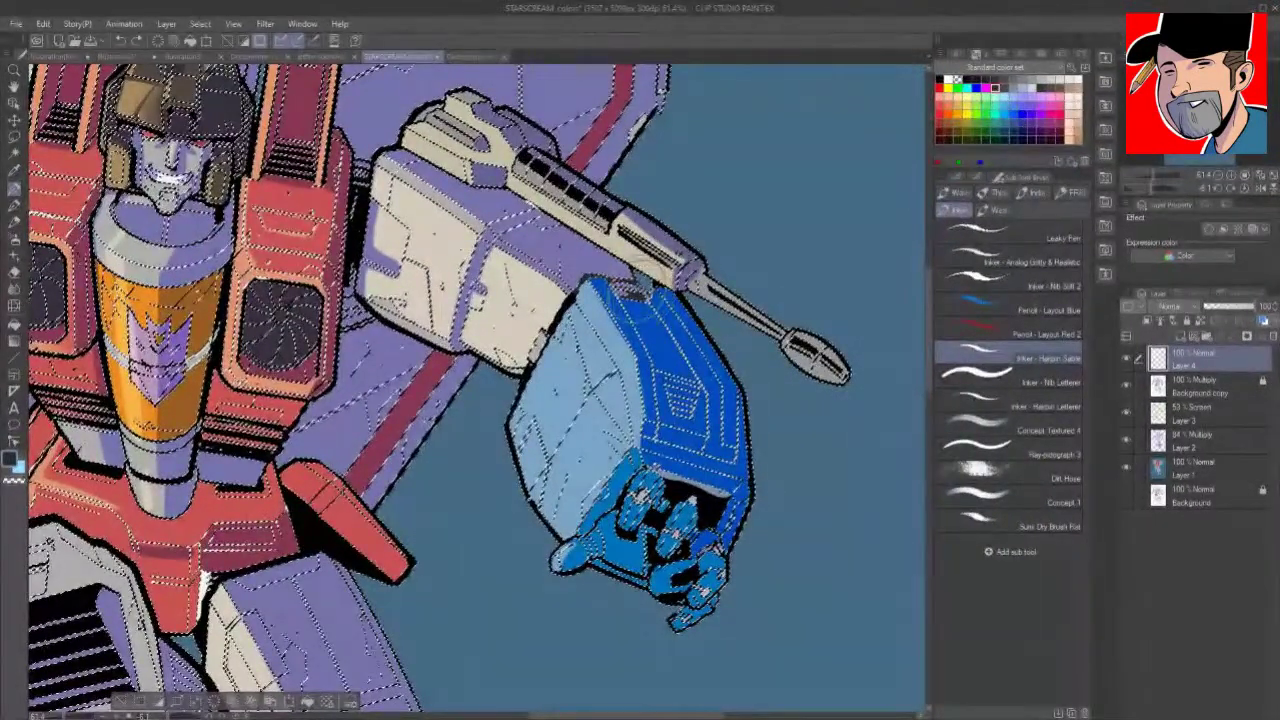
pyautogui.hotkey('ctrl', 'd')
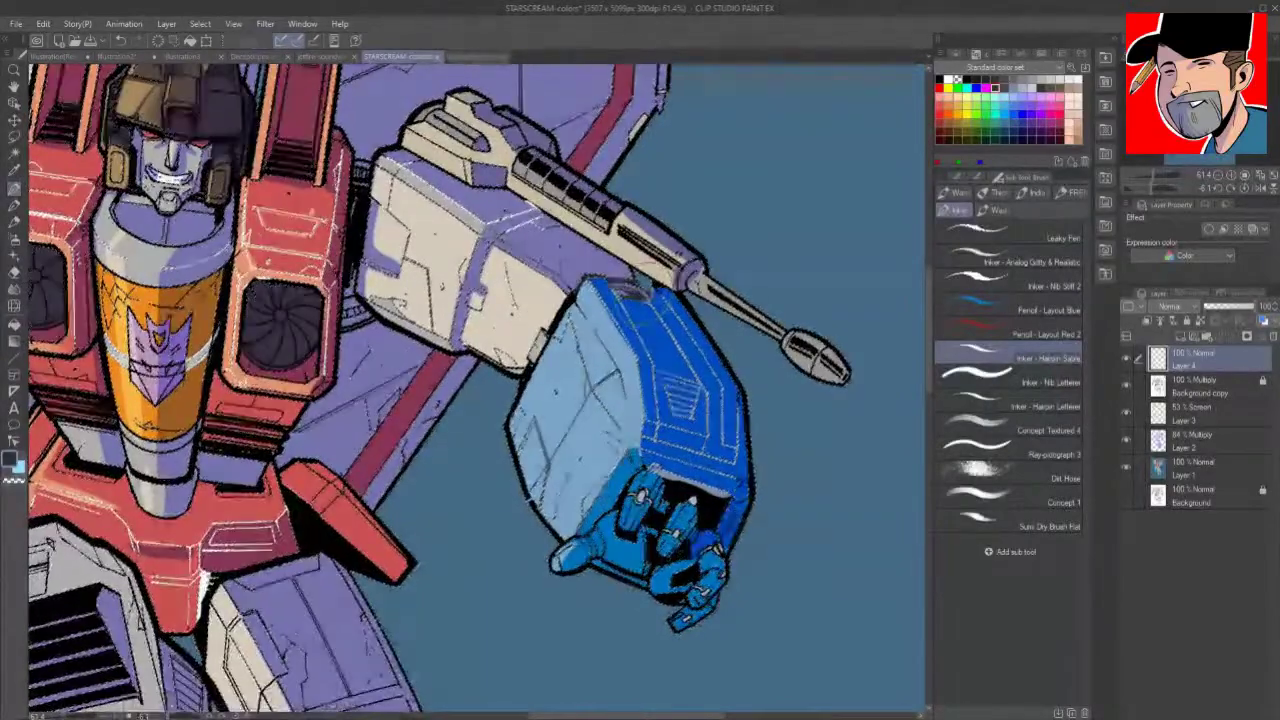
pyautogui.hotkey('ctrl', 'z')
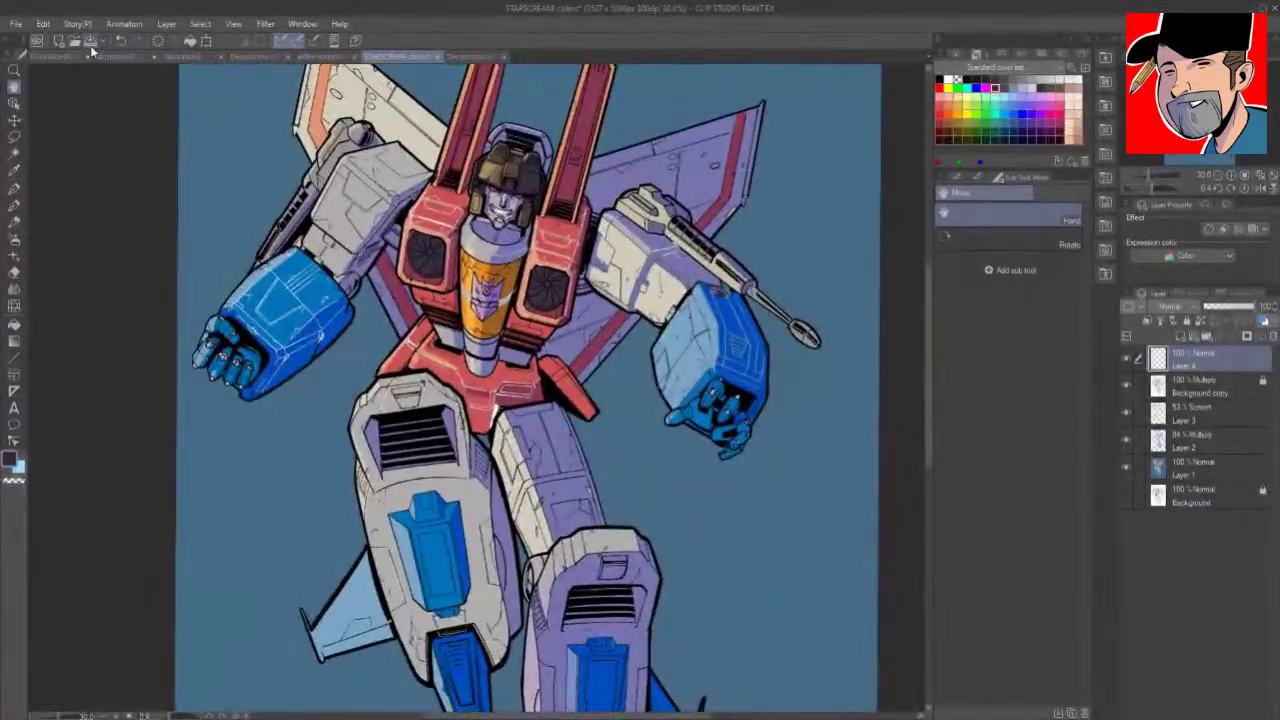
pyautogui.click(90, 42)
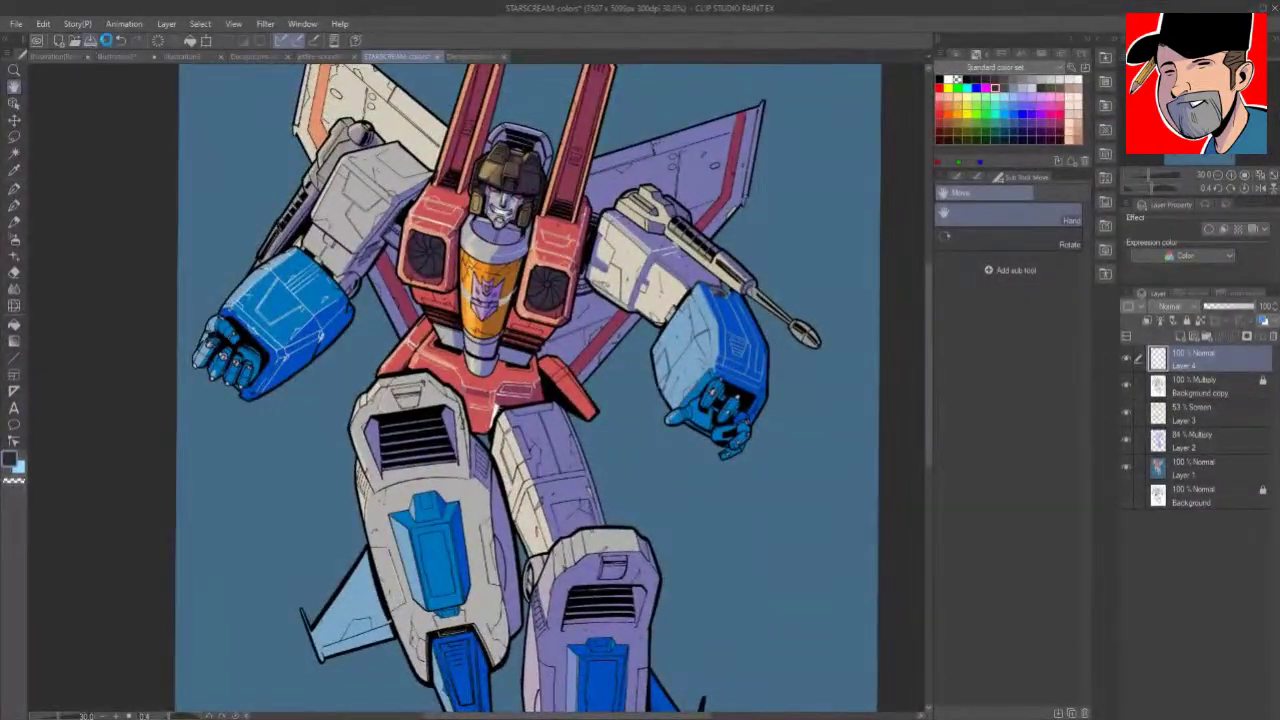